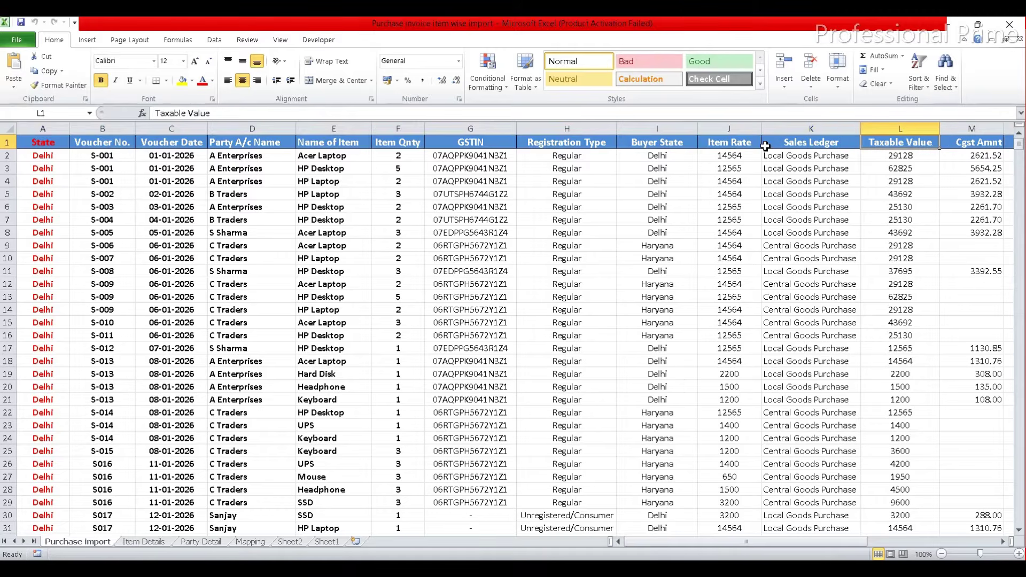
# Step: Examine the Purchase import sheet's column headers, its voucher rows and the Purchase Ledger formula in K2
pyautogui.press('Right')
pyautogui.press('Right')
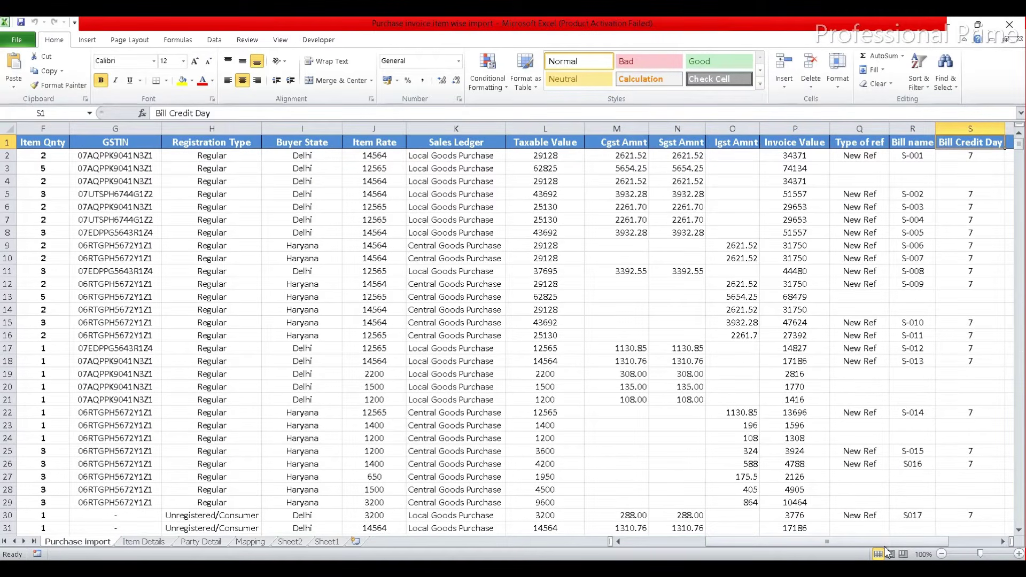
pyautogui.hotkey('ctrl', 'Home')
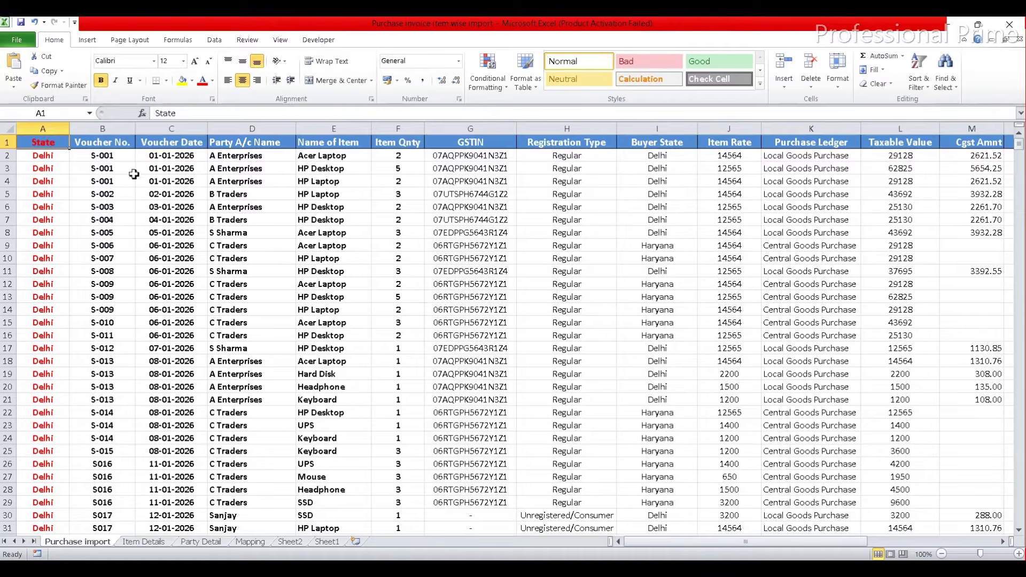
pyautogui.moveTo(96, 156); pyautogui.dragTo(385, 506)
pyautogui.scroll(-13, 354, 439)
pyautogui.scroll(13, 353, 438)
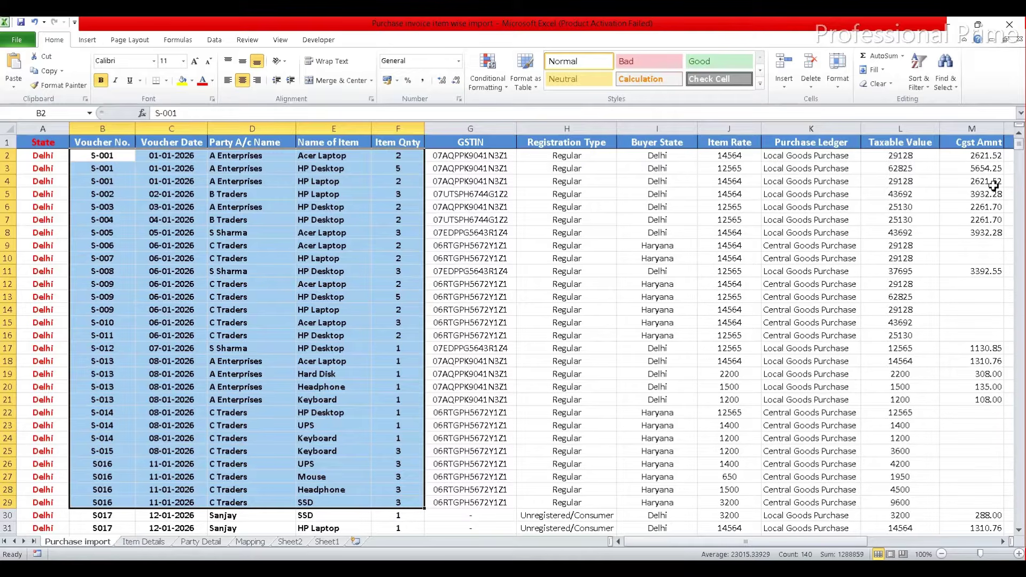
pyautogui.click(796, 155)
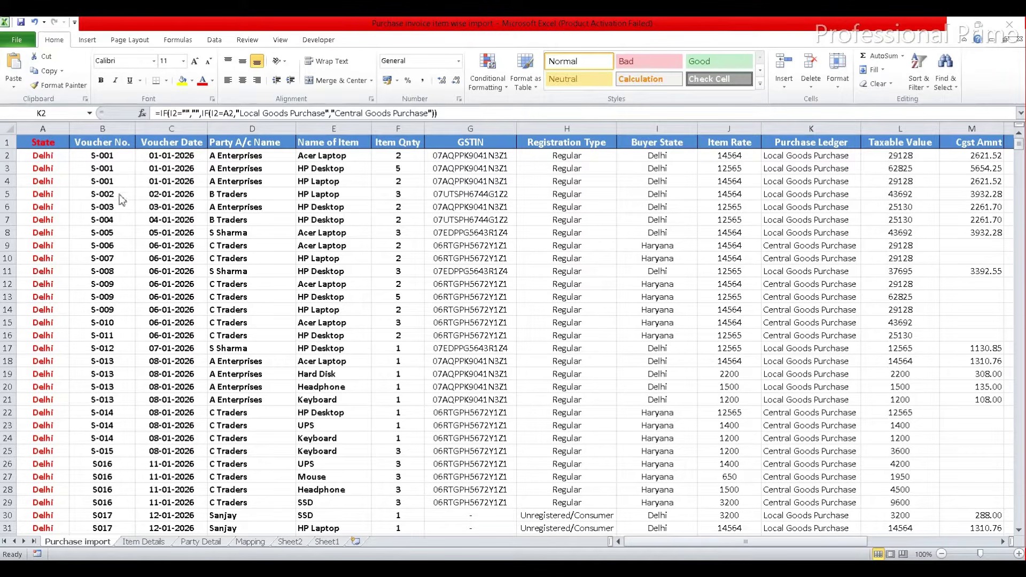
pyautogui.press('F2')
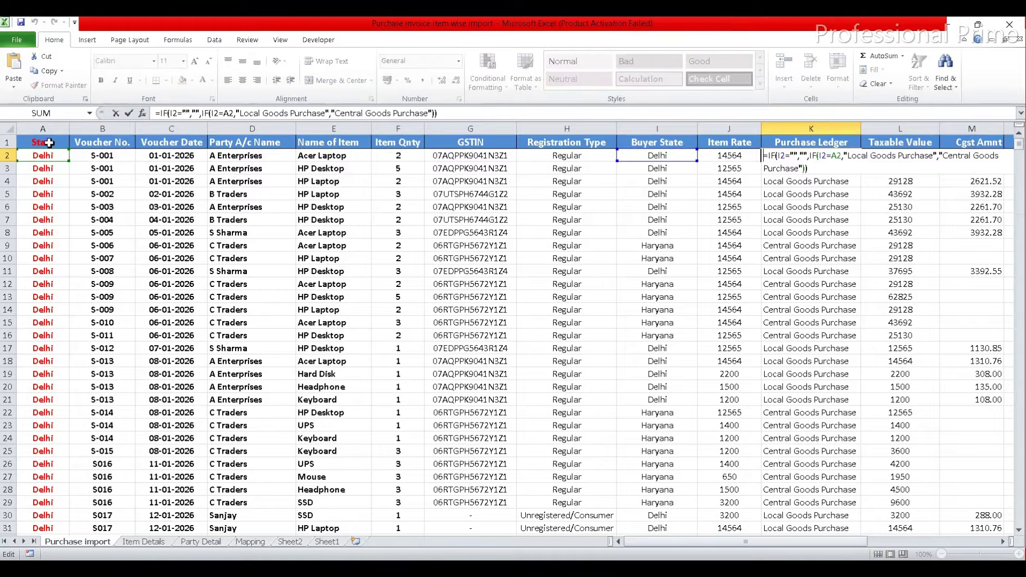
pyautogui.press('Return')
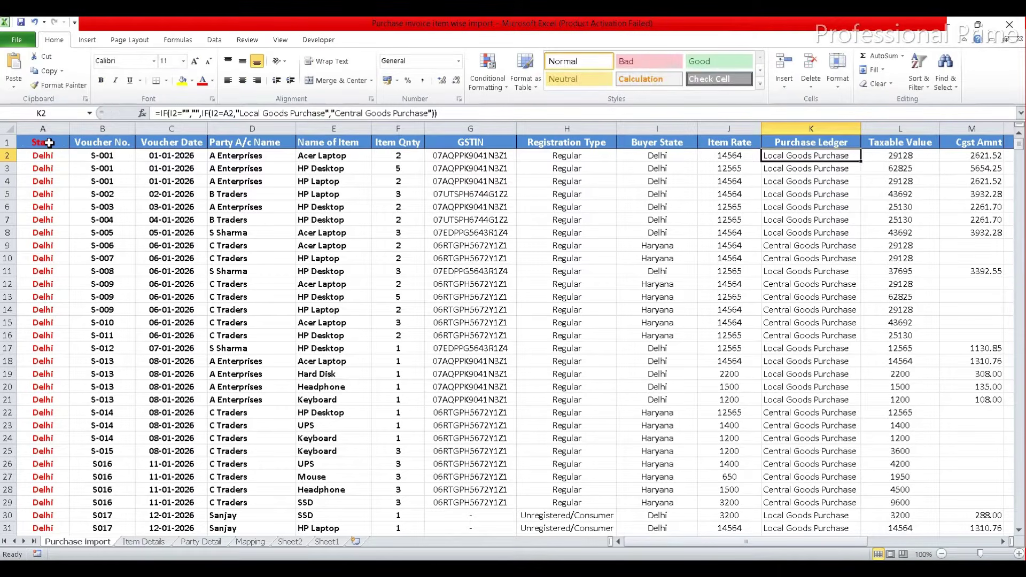
# Step: Copy the header row of the Purchase import sheet, from State through column W, into Sheet1 starting at A1
pyautogui.click(49, 142)
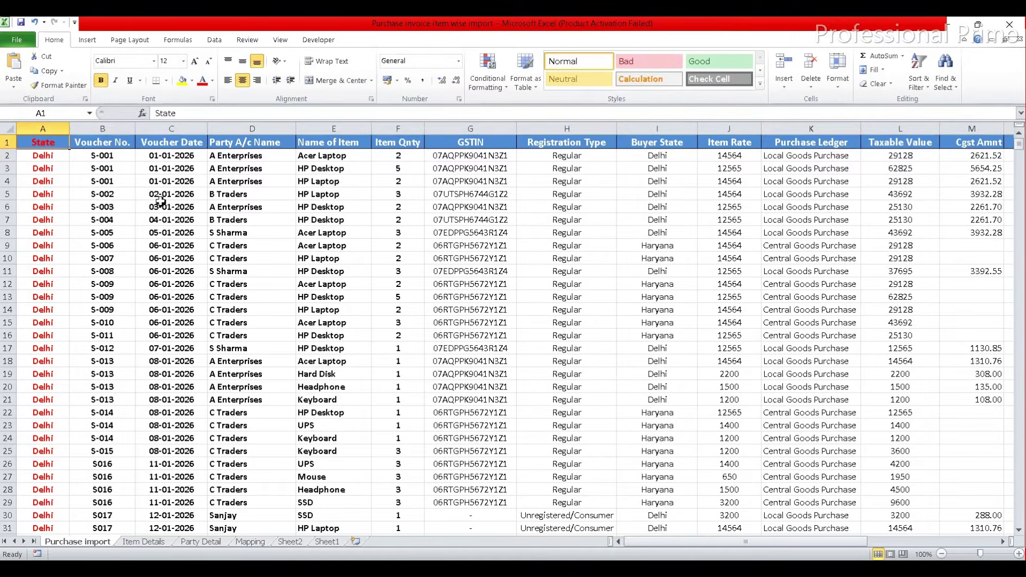
pyautogui.hotkey('ctrl', 'shift', 'Right')
pyautogui.hotkey('shift', 'Right')
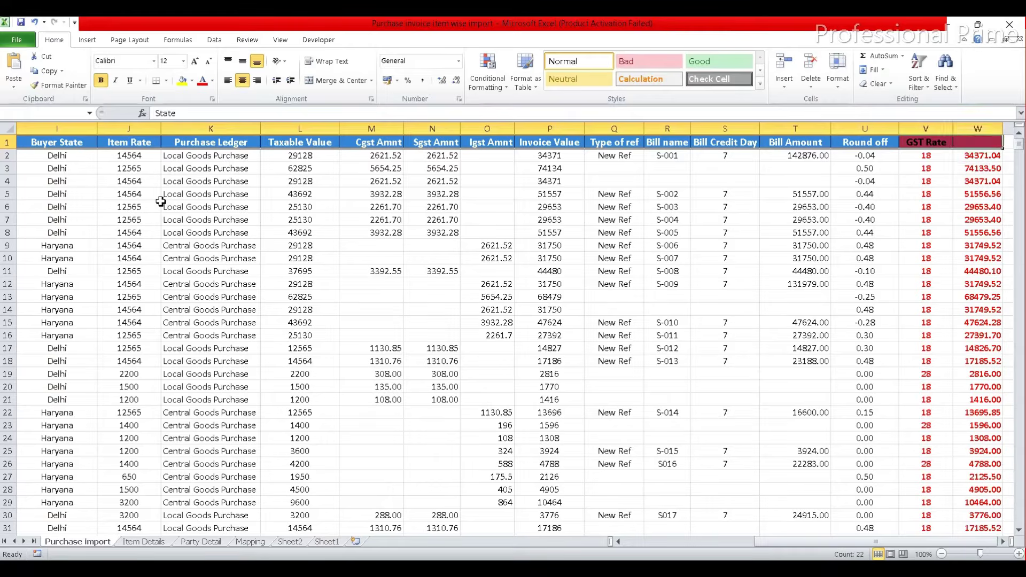
pyautogui.hotkey('ctrl', 'c')
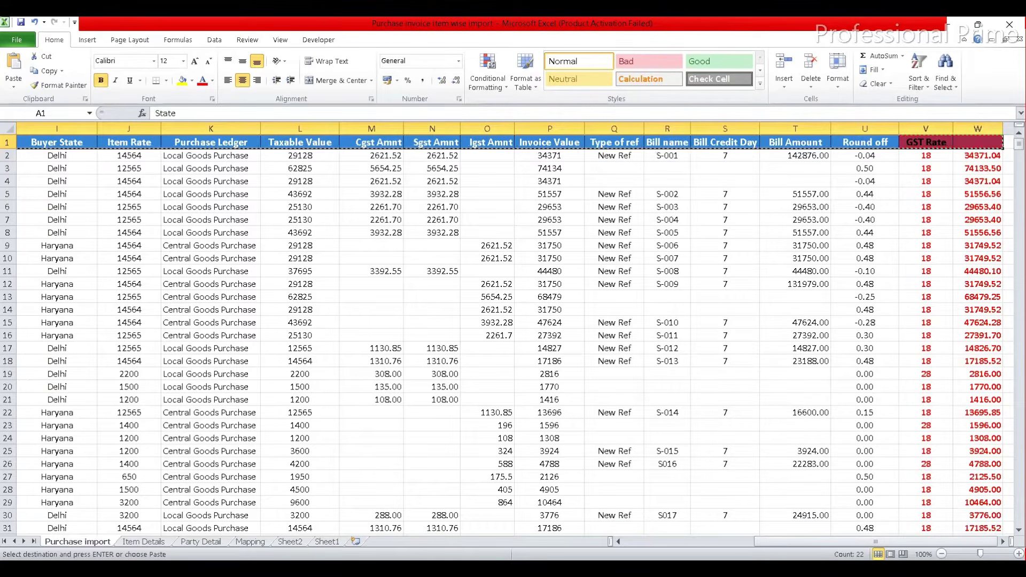
pyautogui.click(323, 541)
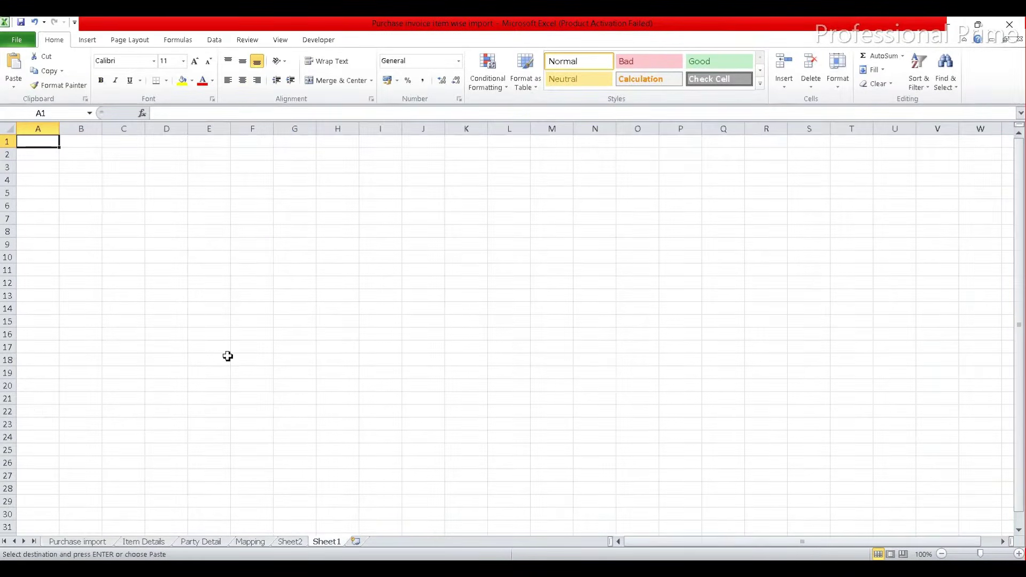
pyautogui.press('Return')
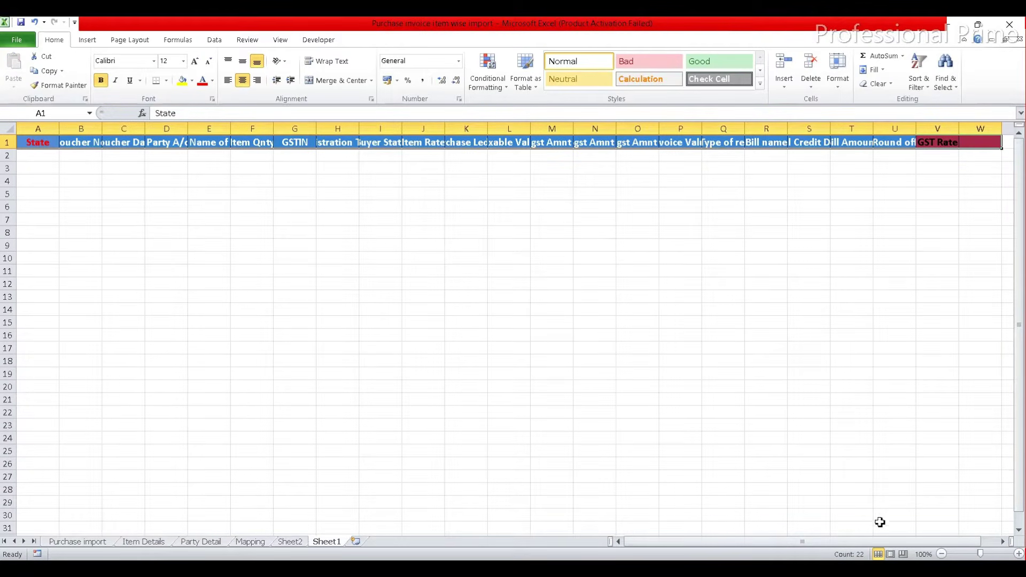
# Step: Fit the width of all columns in Sheet1 to their header text
pyautogui.hotkey('alt', 'Tab')
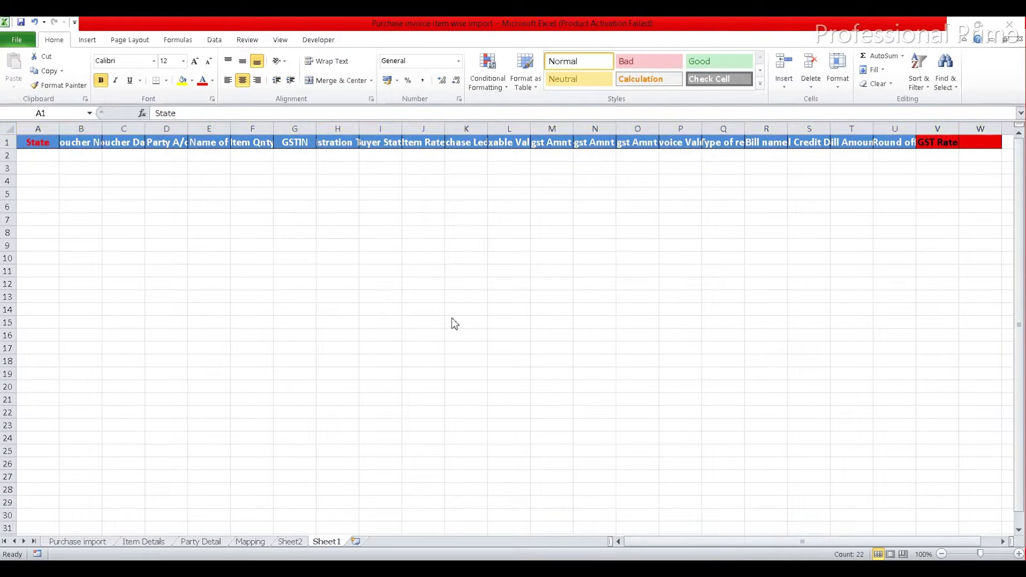
pyautogui.click(10, 131)
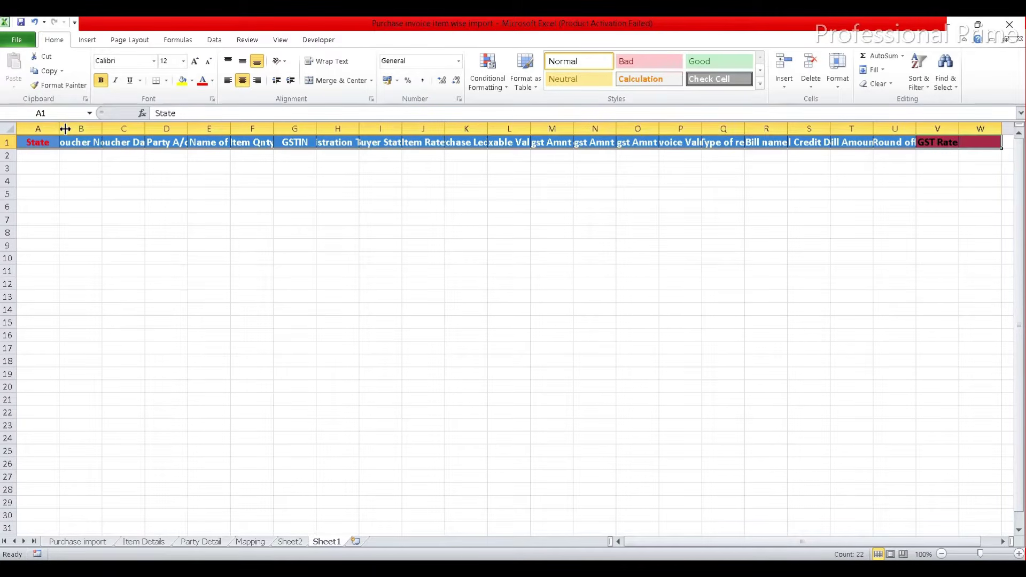
pyautogui.moveTo(59, 129); pyautogui.dragTo(44, 129)
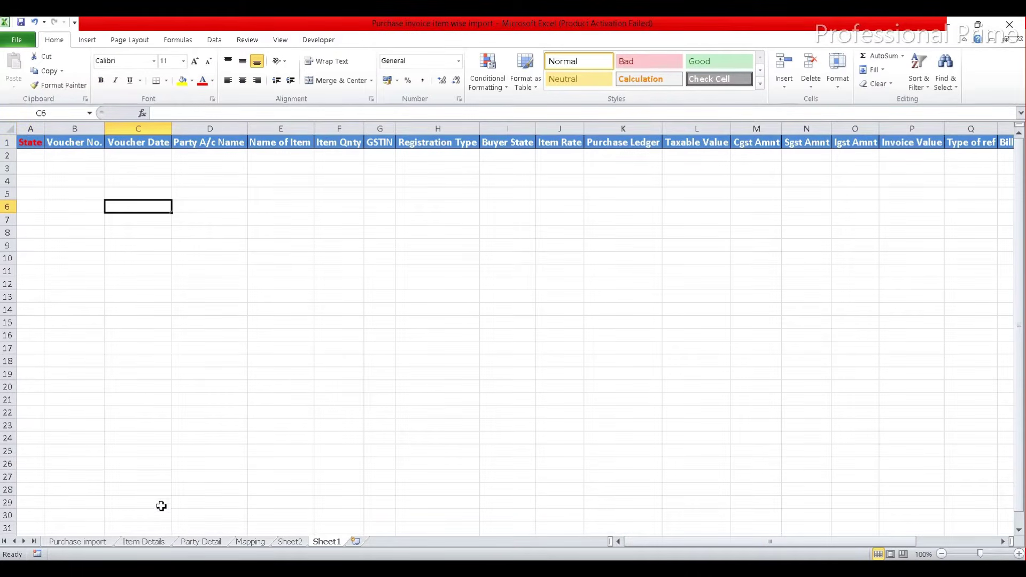
# Step: Examine the item rates and tax rates in Item Details and the party state, registration type and GSTIN table in Party Detail
pyautogui.click(149, 543)
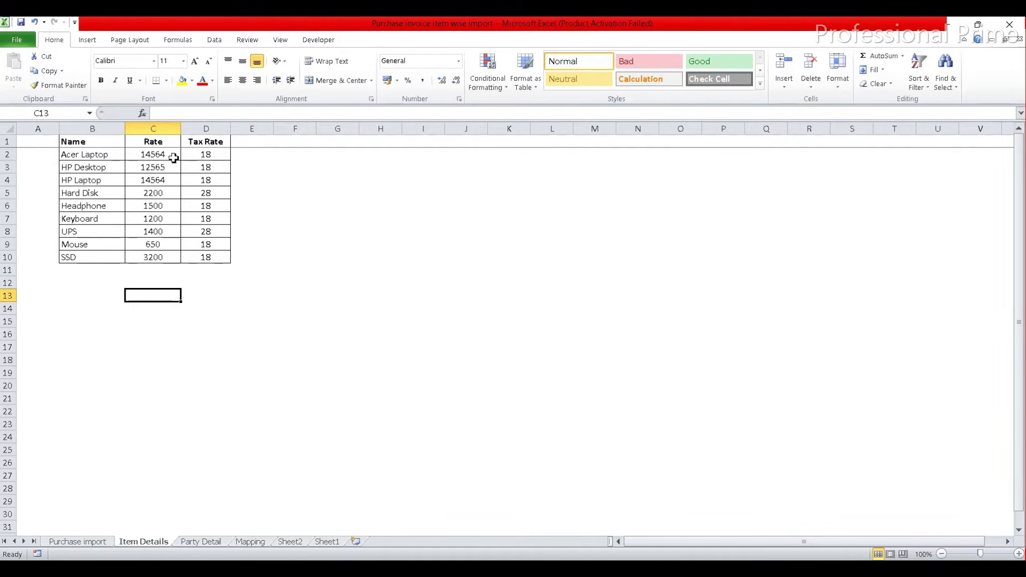
pyautogui.moveTo(88, 154); pyautogui.dragTo(185, 167)
pyautogui.scroll(3, 186, 167)
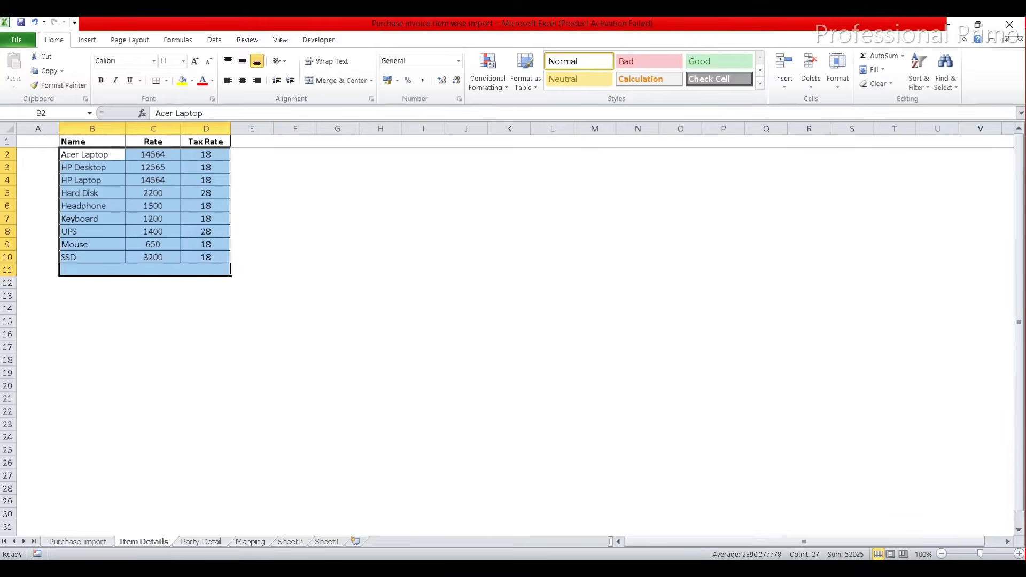
pyautogui.click(202, 541)
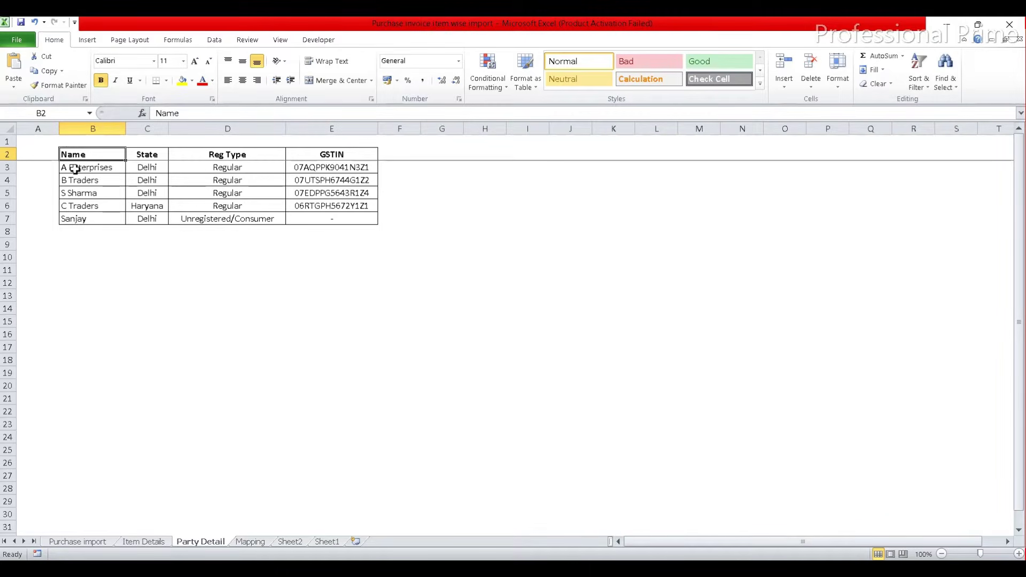
pyautogui.moveTo(75, 168); pyautogui.dragTo(342, 216)
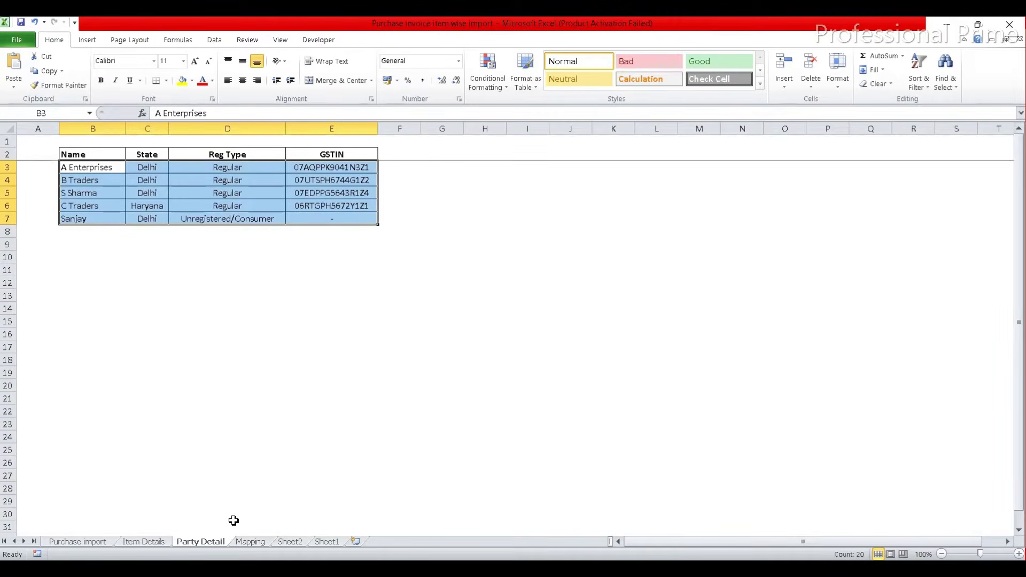
pyautogui.click(149, 543)
pyautogui.click(188, 543)
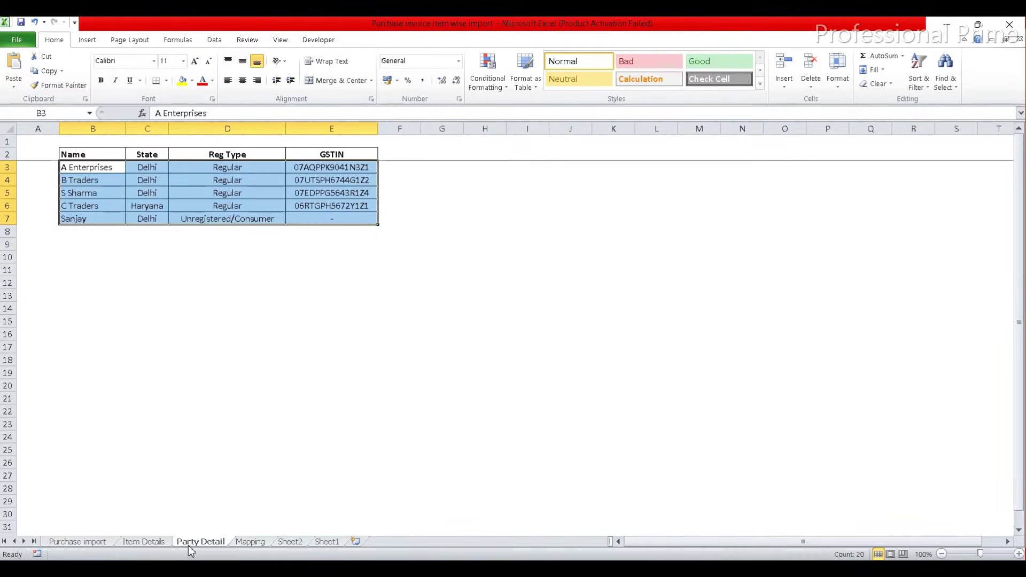
pyautogui.click(206, 363)
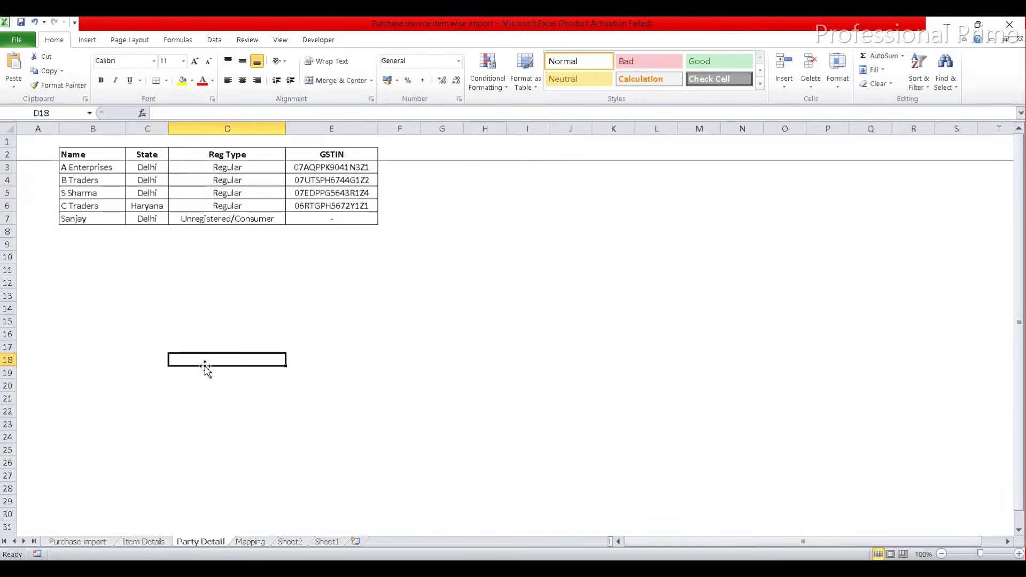
# Step: Widen the State column in Sheet1 and enter Delhi as the state in A2
pyautogui.click(329, 542)
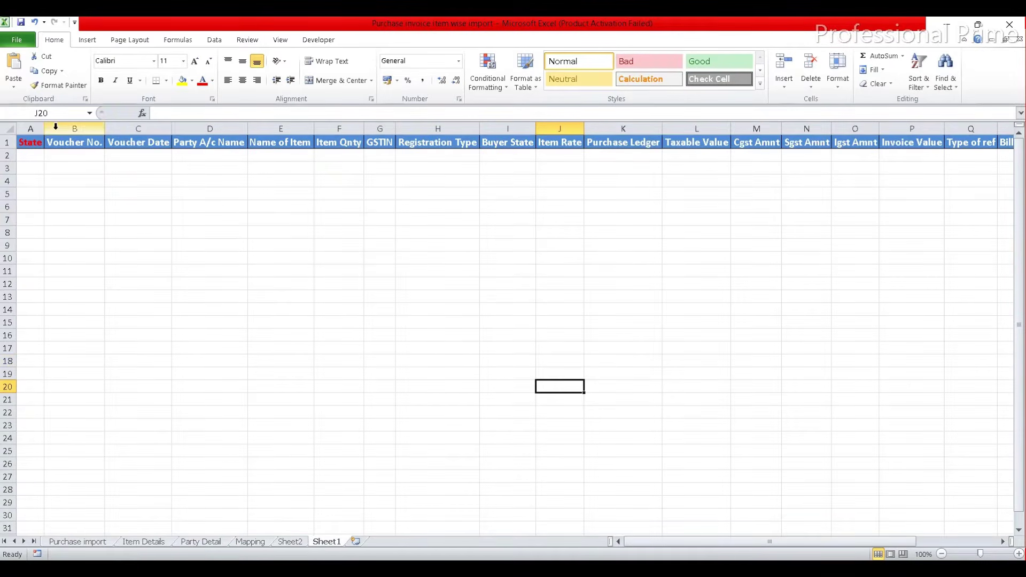
pyautogui.moveTo(44, 129); pyautogui.dragTo(59, 130)
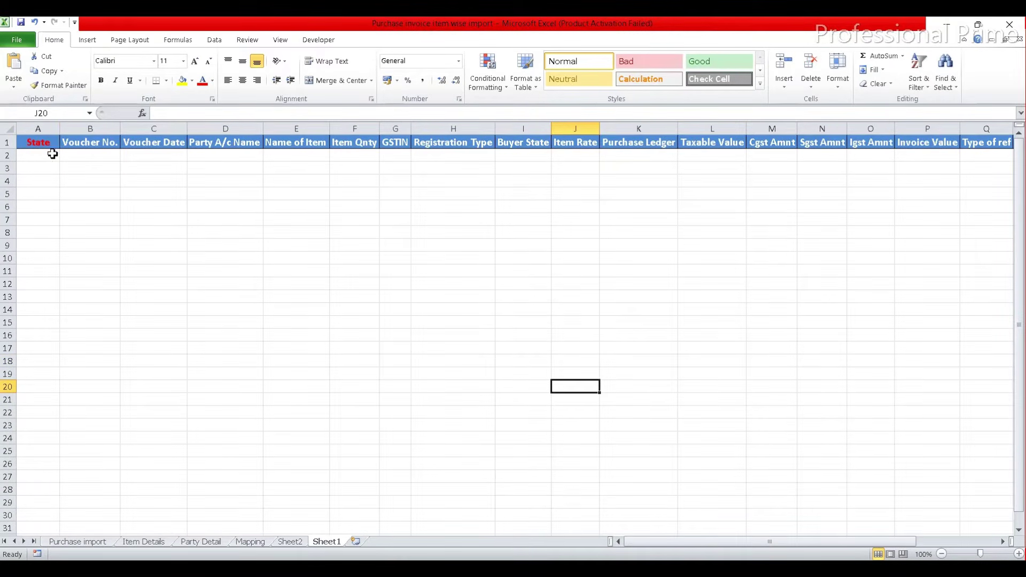
pyautogui.click(52, 154)
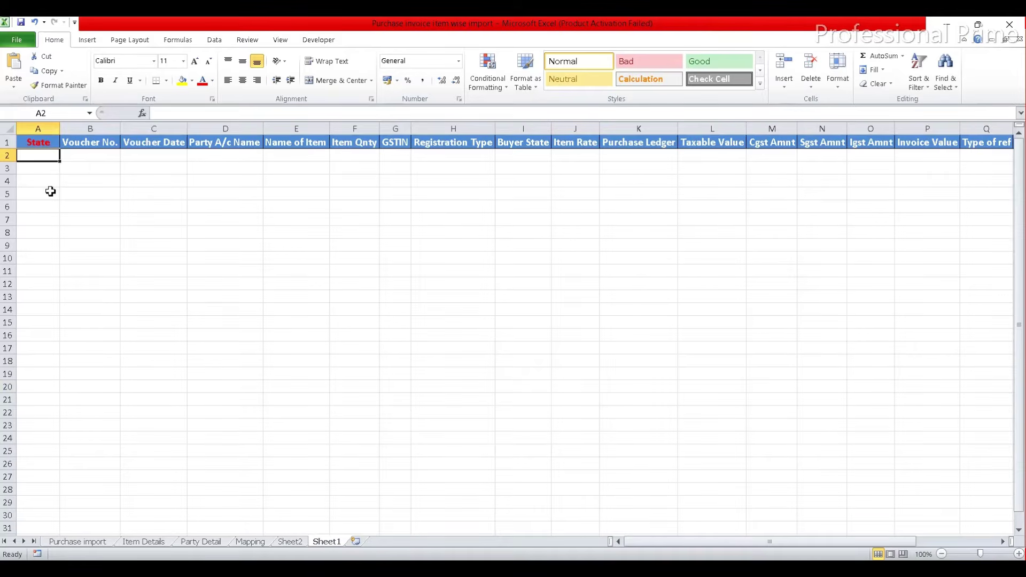
pyautogui.write('Delhi')
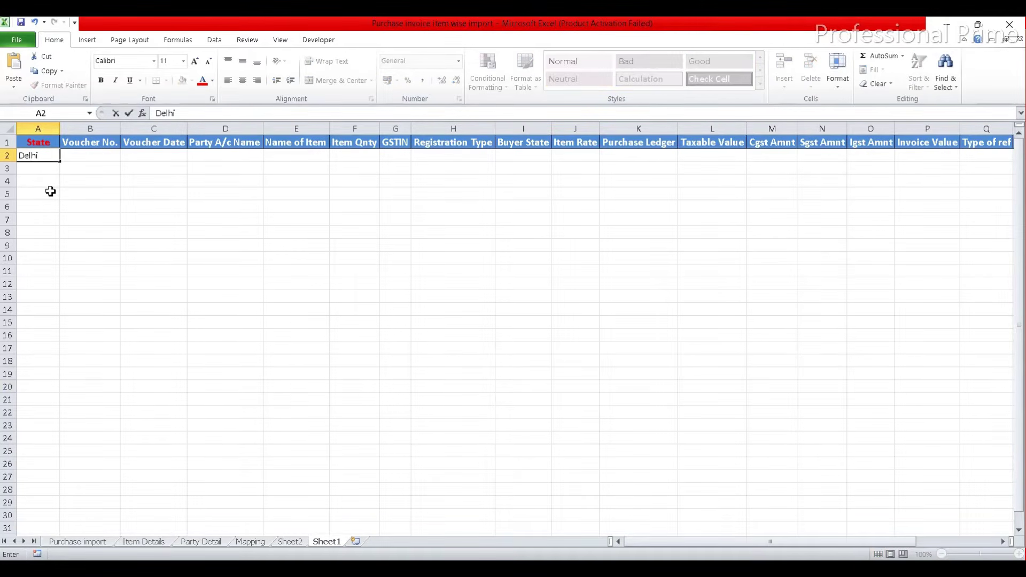
pyautogui.press('Return')
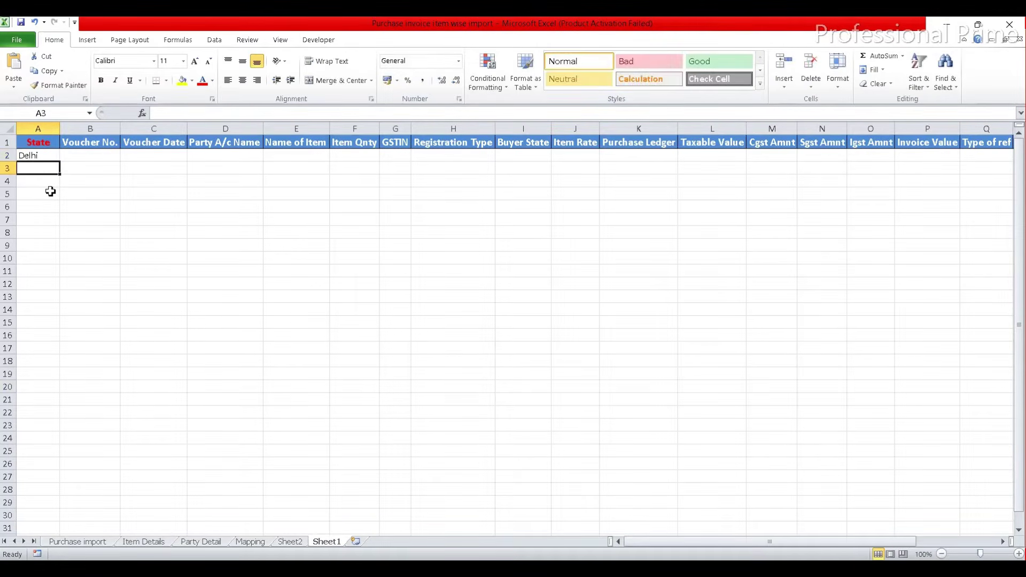
# Step: Enter voucher number 101 in B2 and voucher date 18-02-2026 in C2
pyautogui.press('Up')
pyautogui.press('Right')
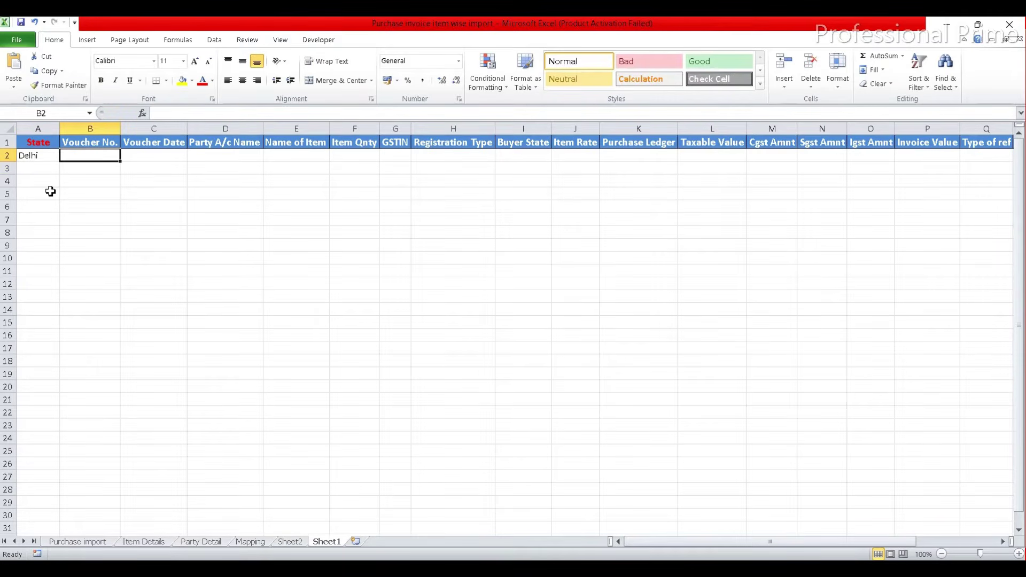
pyautogui.write('101')
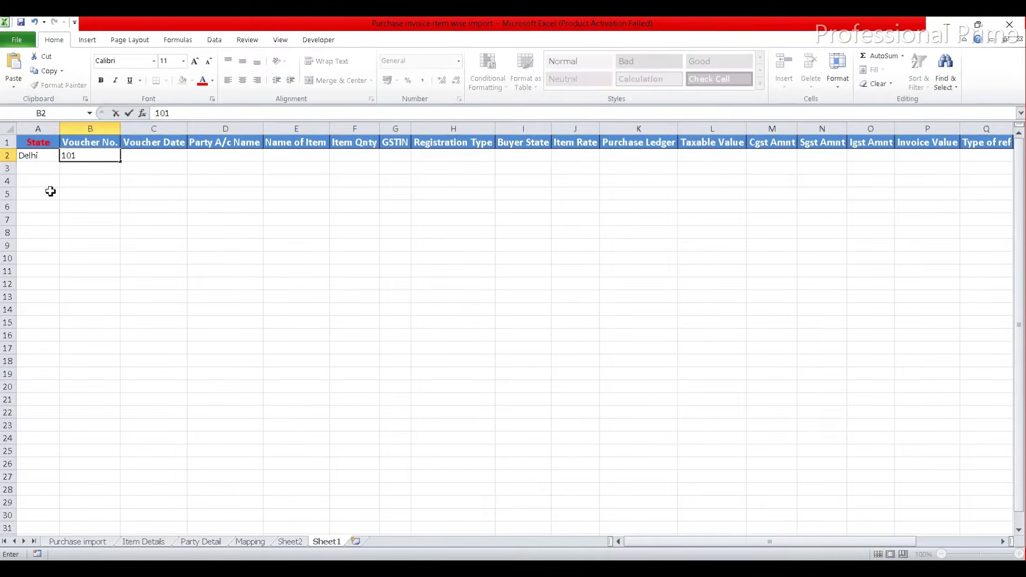
pyautogui.press('Tab')
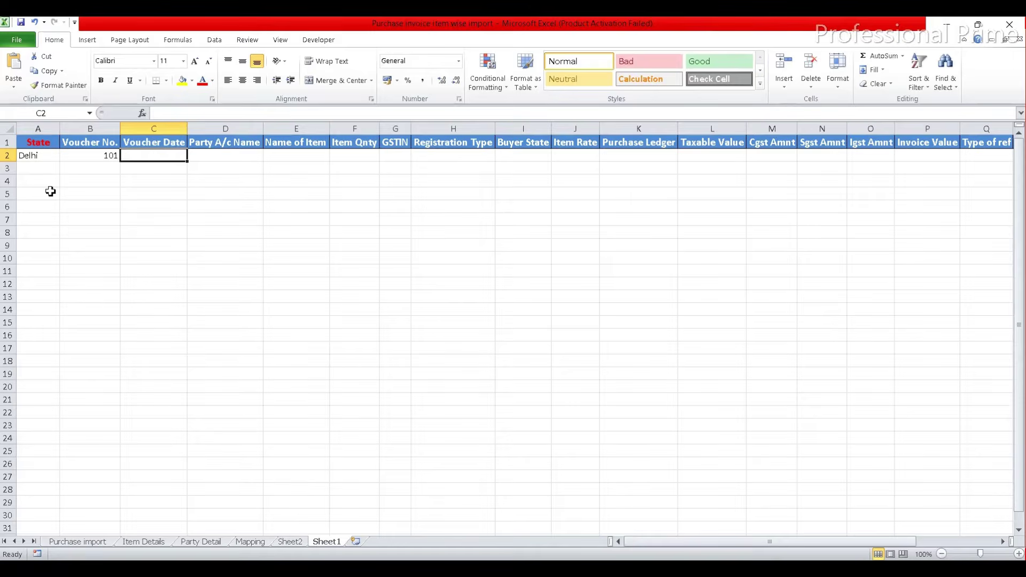
pyautogui.write('18-02-2026')
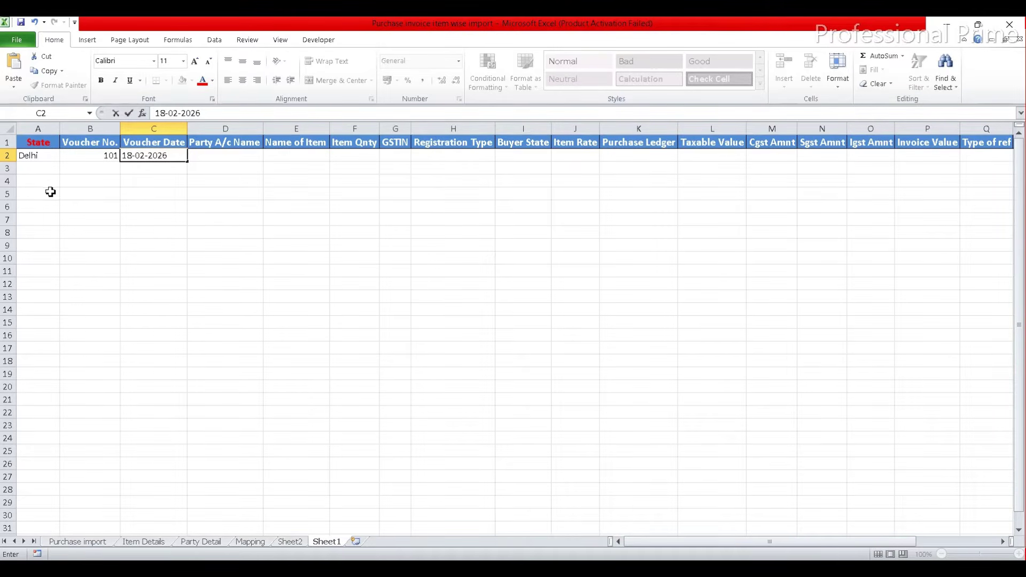
pyautogui.press('Tab')
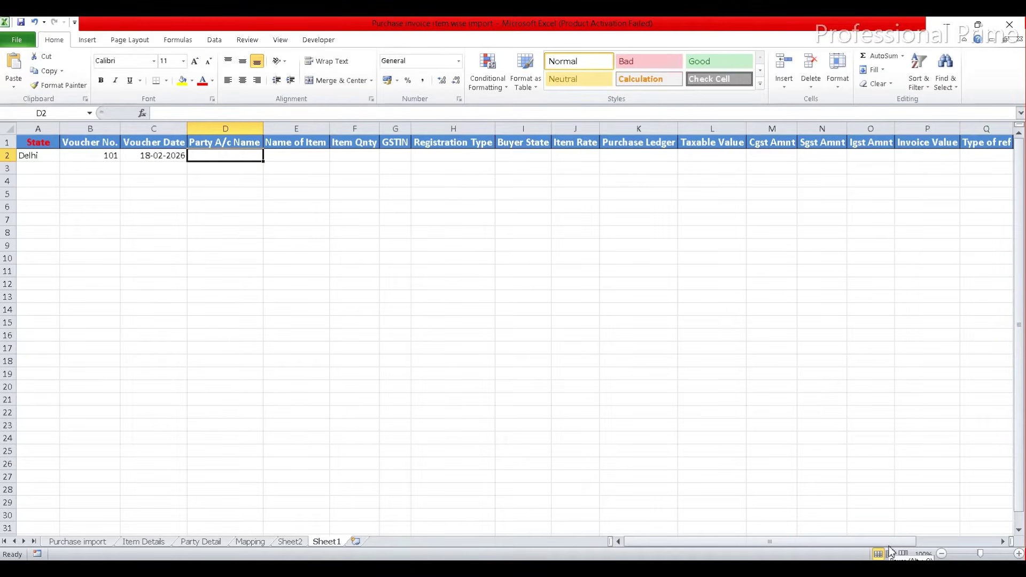
# Step: Copy the party name A Enterprises from the Party Detail sheet into the Party A/c Name cell D2 of Sheet1
pyautogui.click(201, 542)
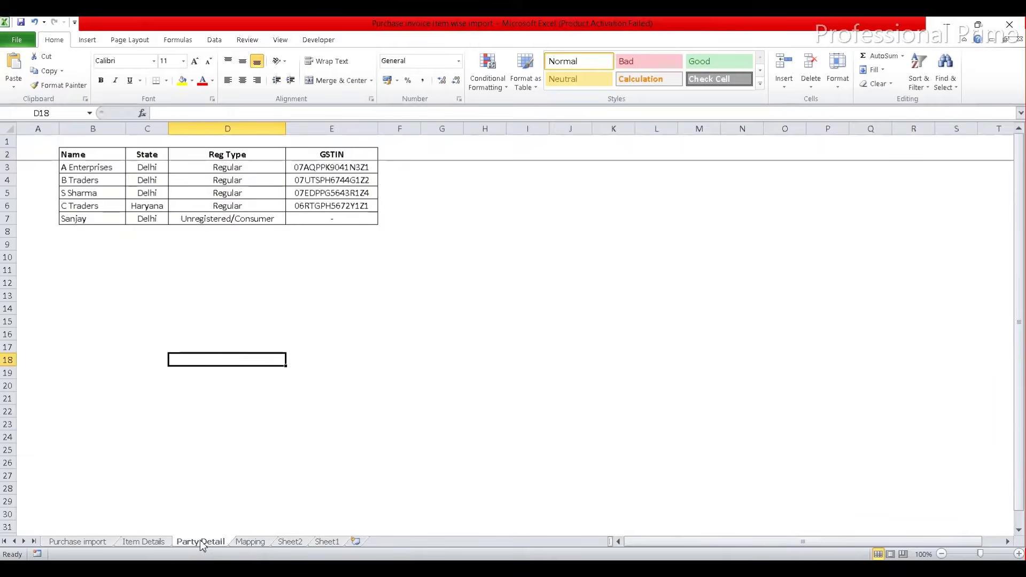
pyautogui.click(71, 167)
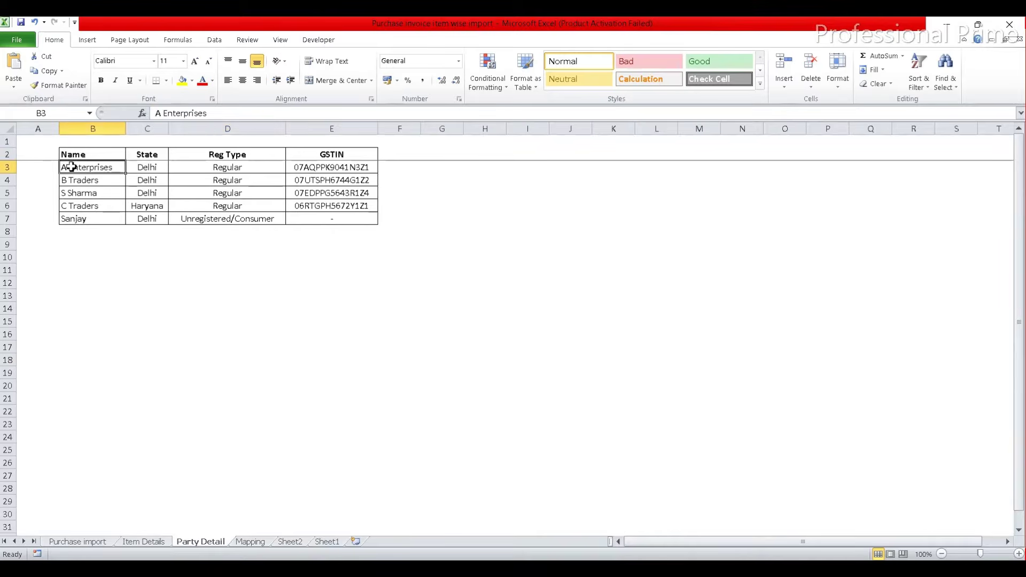
pyautogui.hotkey('ctrl', 'c')
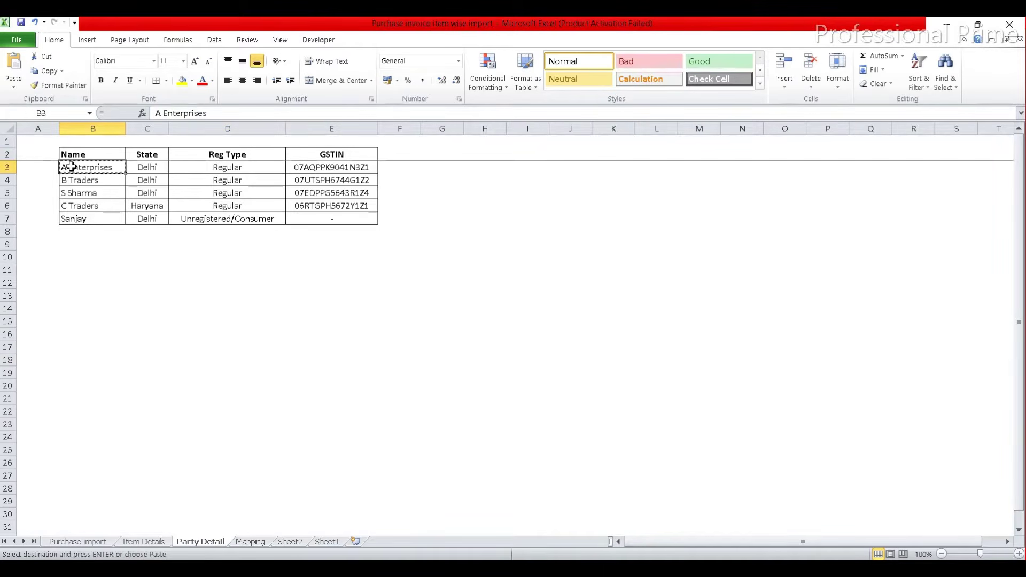
pyautogui.click(334, 542)
pyautogui.hotkey('ctrl', 'v')
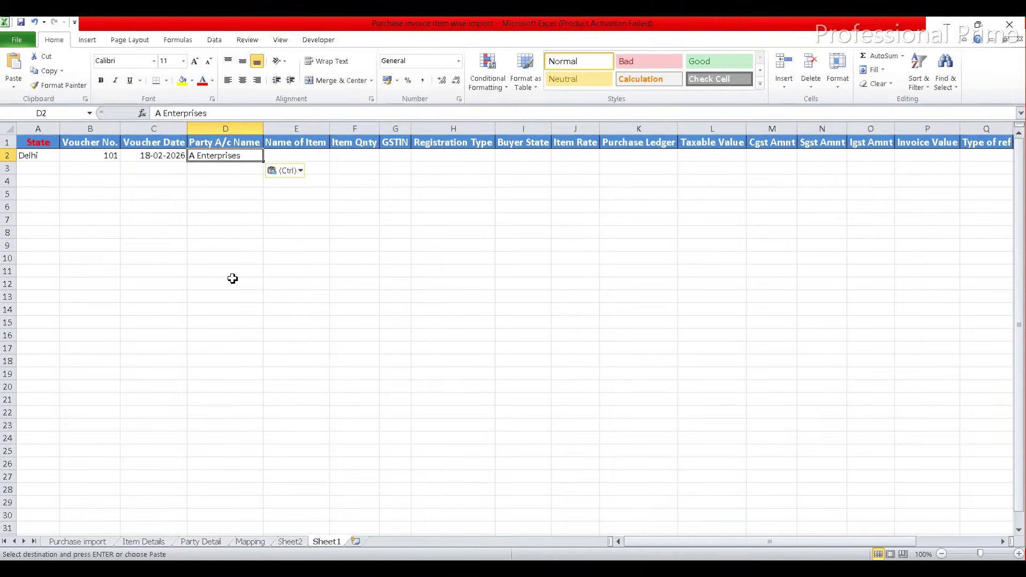
pyautogui.press('Tab')
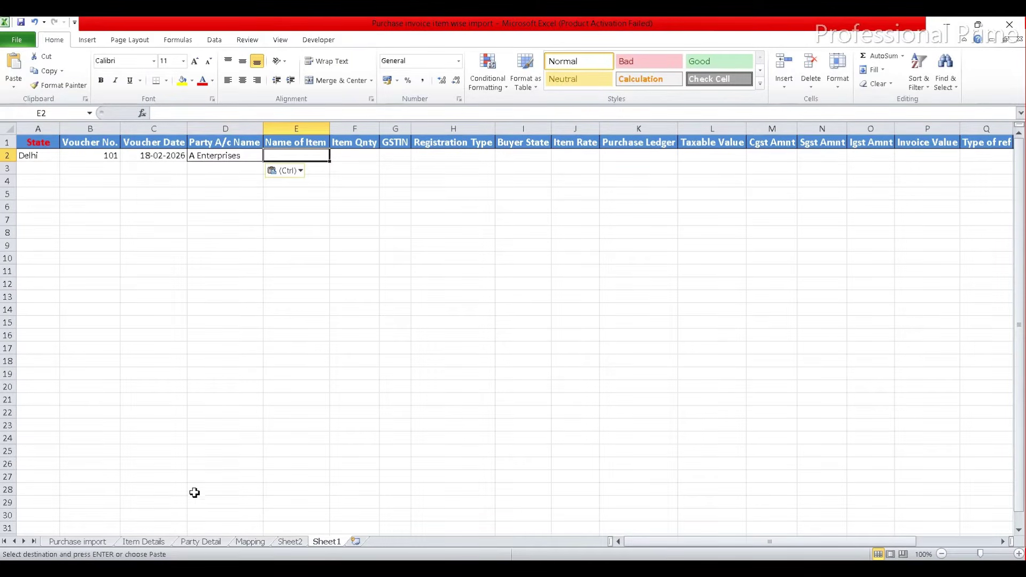
# Step: Copy the item names Acer Laptop through Hard Disk from Item Details into Sheet1's Name of Item column starting at E2
pyautogui.click(156, 542)
pyautogui.click(129, 339)
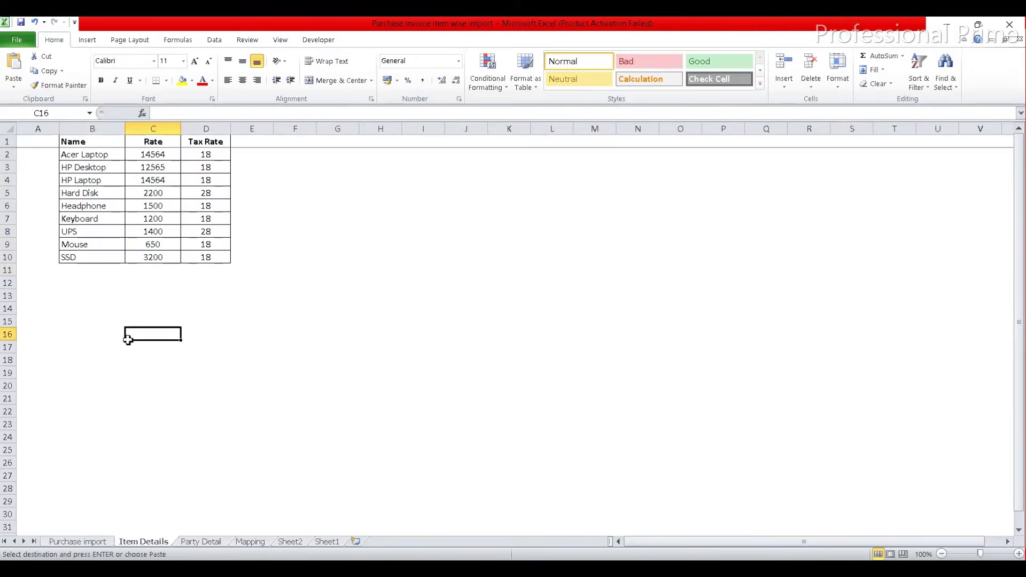
pyautogui.click(83, 159)
pyautogui.moveTo(82, 158); pyautogui.dragTo(86, 188)
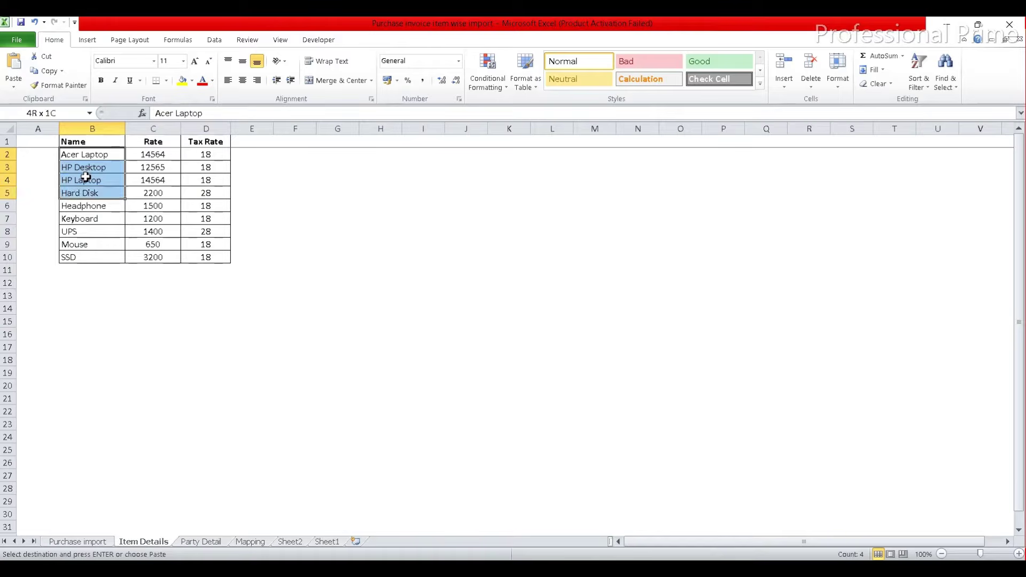
pyautogui.hotkey('ctrl', 'c')
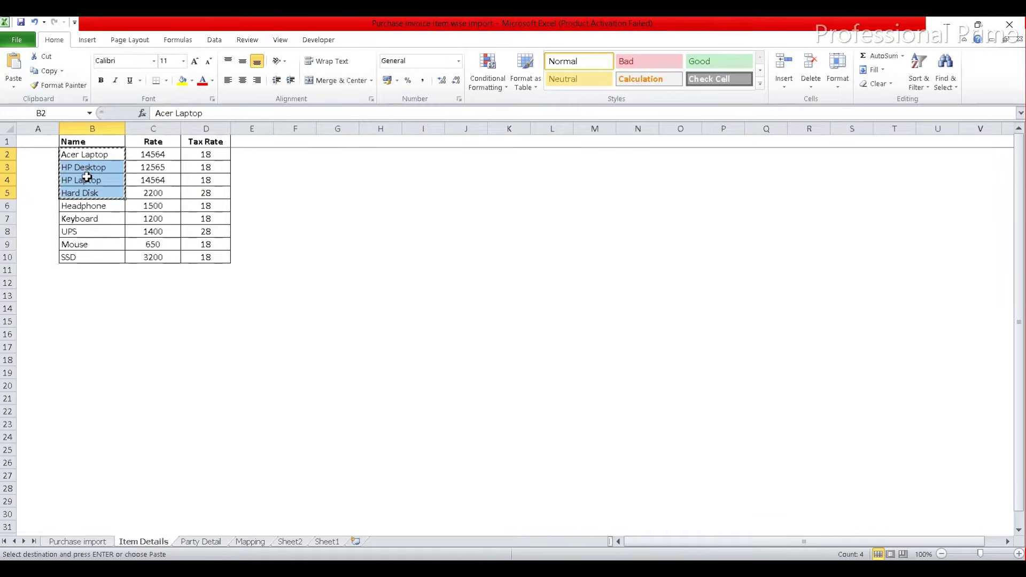
pyautogui.click(335, 543)
pyautogui.hotkey('ctrl', 'v')
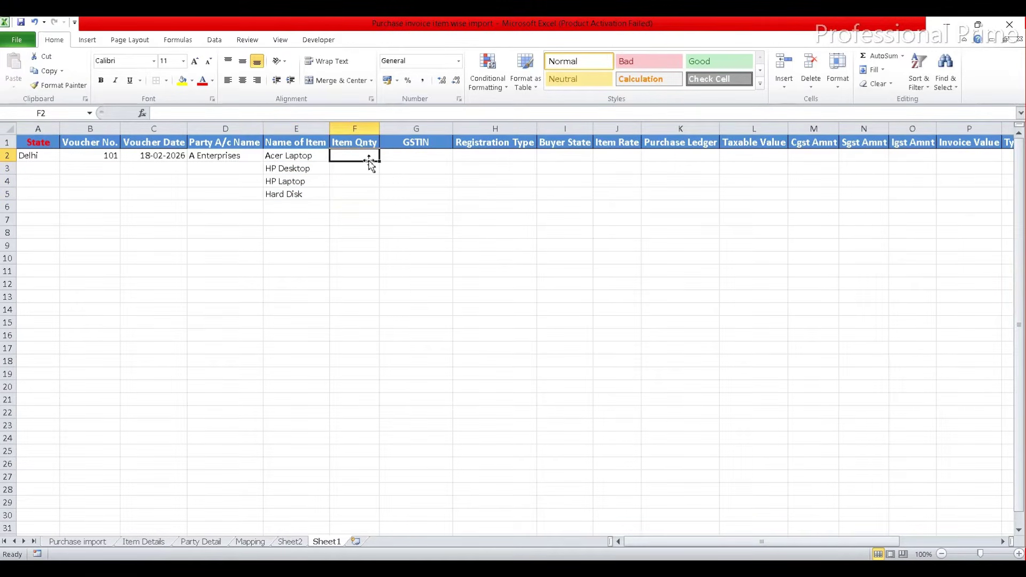
# Step: Enter the item quantities 2, 3, 3 and 2 for voucher 101 in F2:F5
pyautogui.write('2')
pyautogui.press('Return')
pyautogui.write('3')
pyautogui.press('Return')
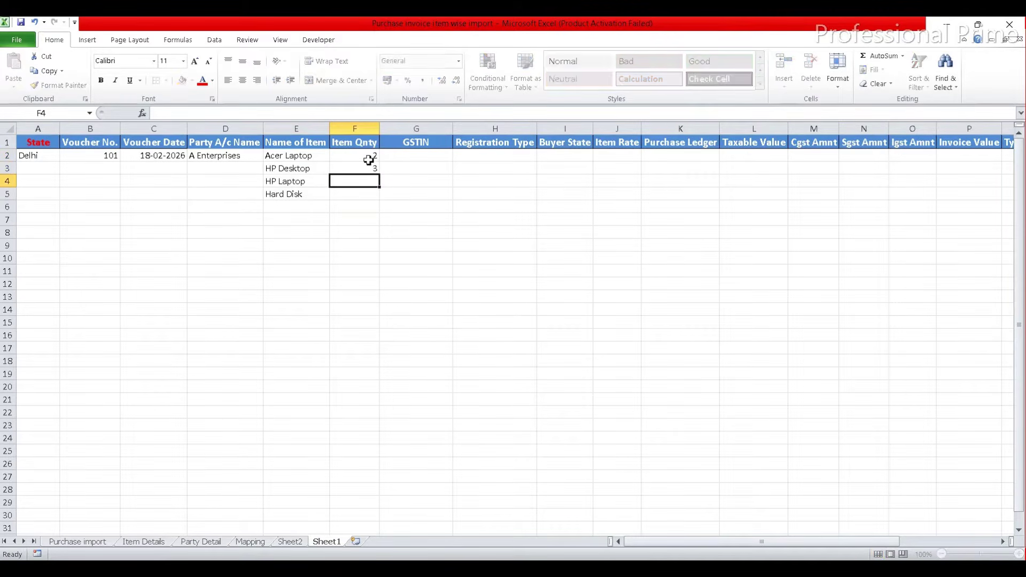
pyautogui.write('3')
pyautogui.press('Return')
pyautogui.write('2')
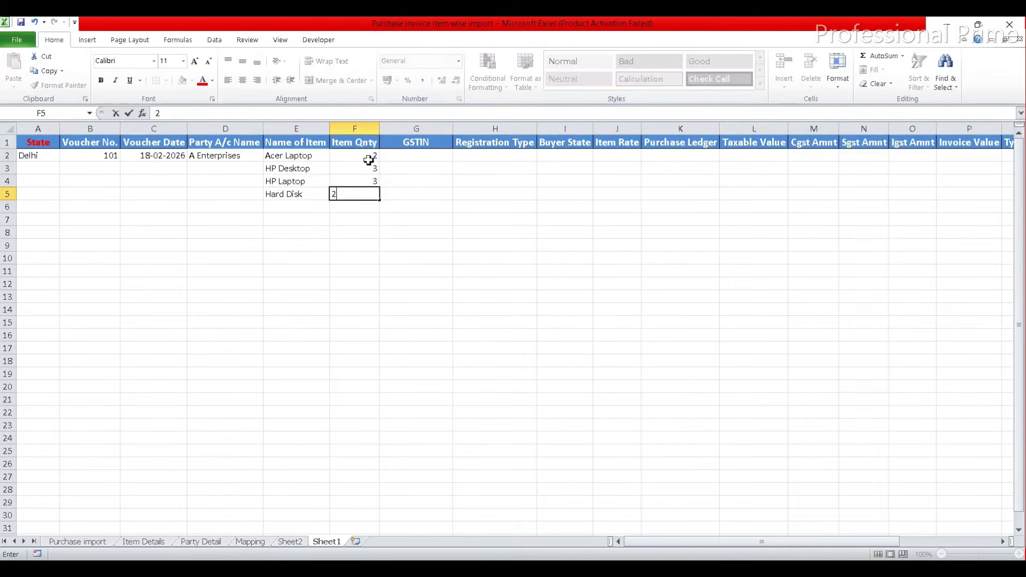
pyautogui.click(368, 198)
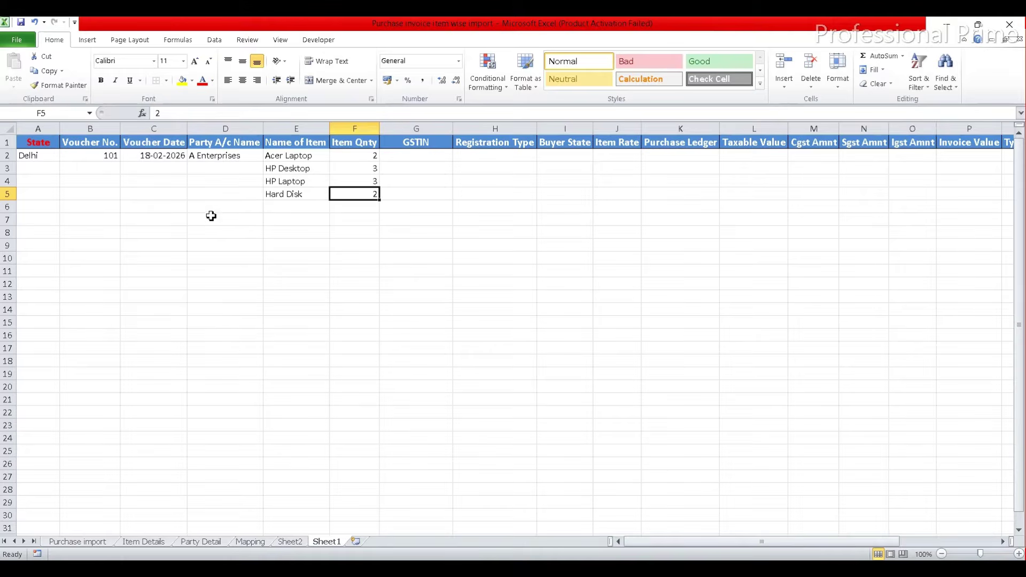
# Step: Enter voucher number 102, date 17-02-2026 and party name C Traders in B6:D6
pyautogui.click(118, 210)
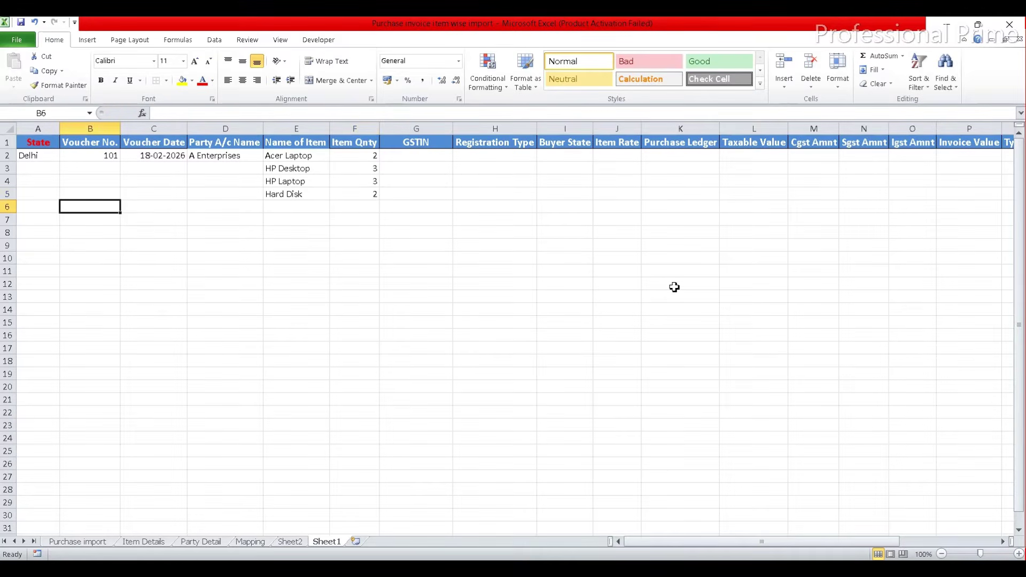
pyautogui.write('102')
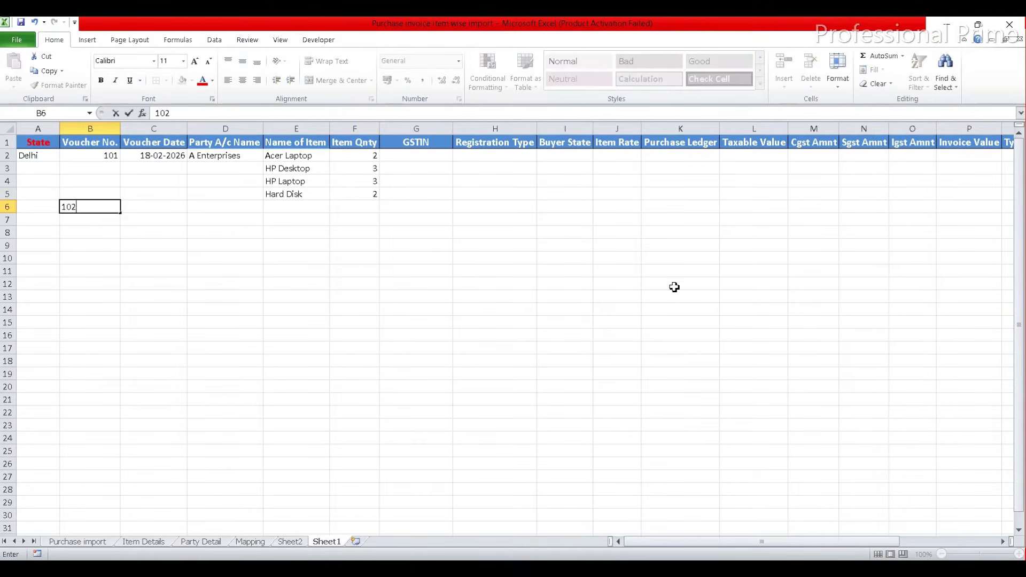
pyautogui.press('Tab')
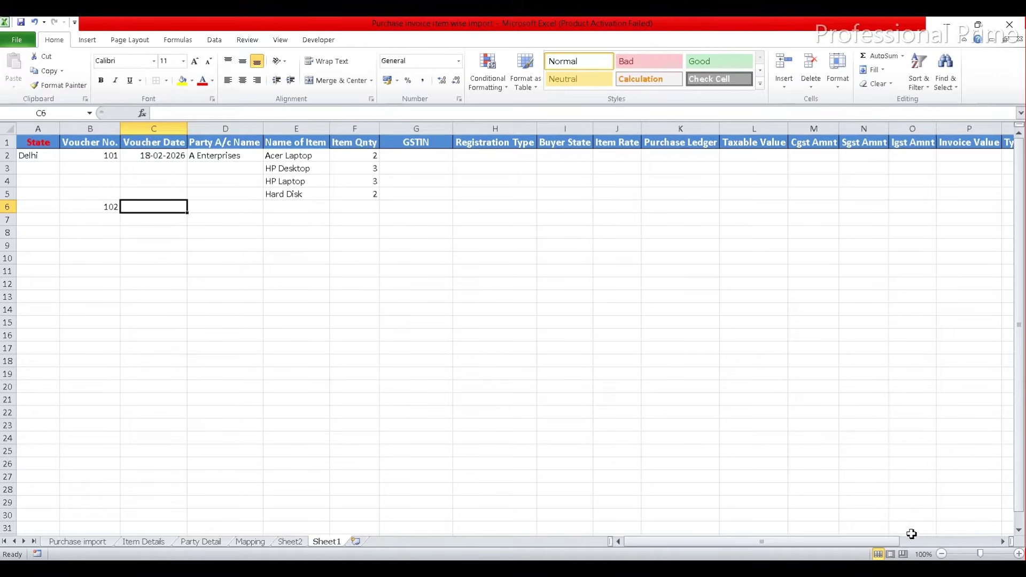
pyautogui.write('17-02-2026\tC Traders')
pyautogui.press('Right')
pyautogui.press('Right')
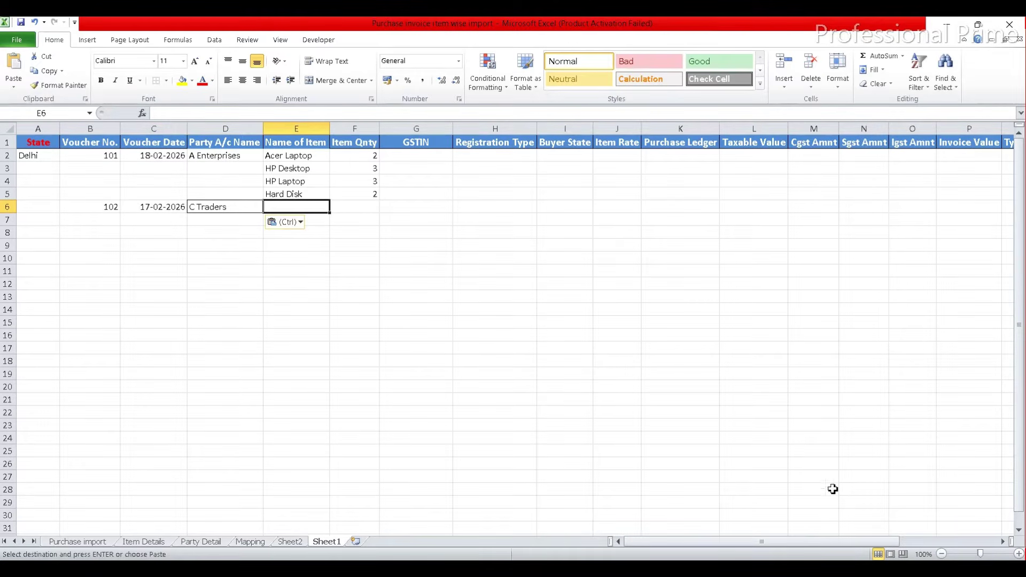
# Step: Copy the item names HP Laptop through UPS from Item Details into Sheet1 starting at E6
pyautogui.click(159, 543)
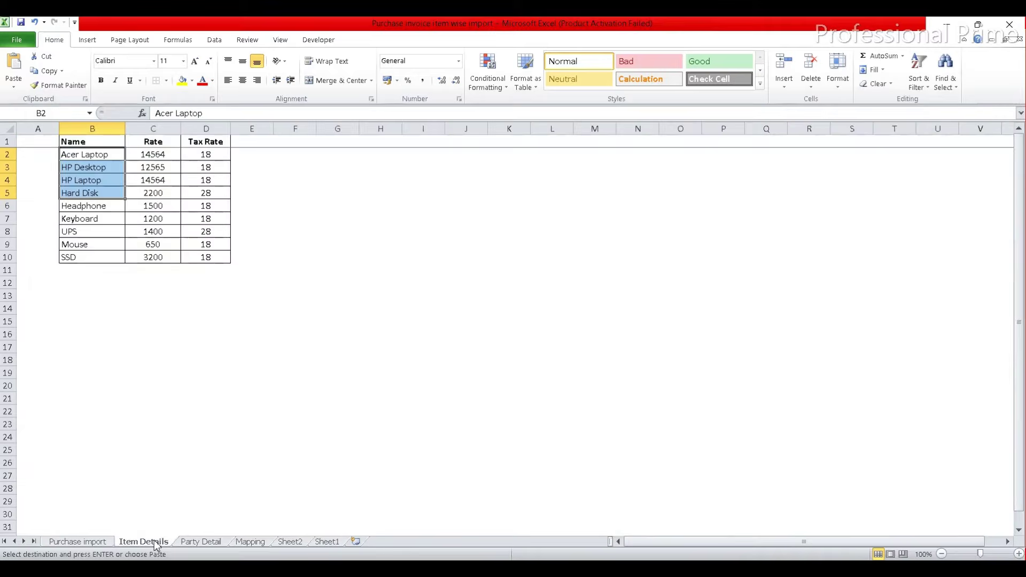
pyautogui.click(82, 230)
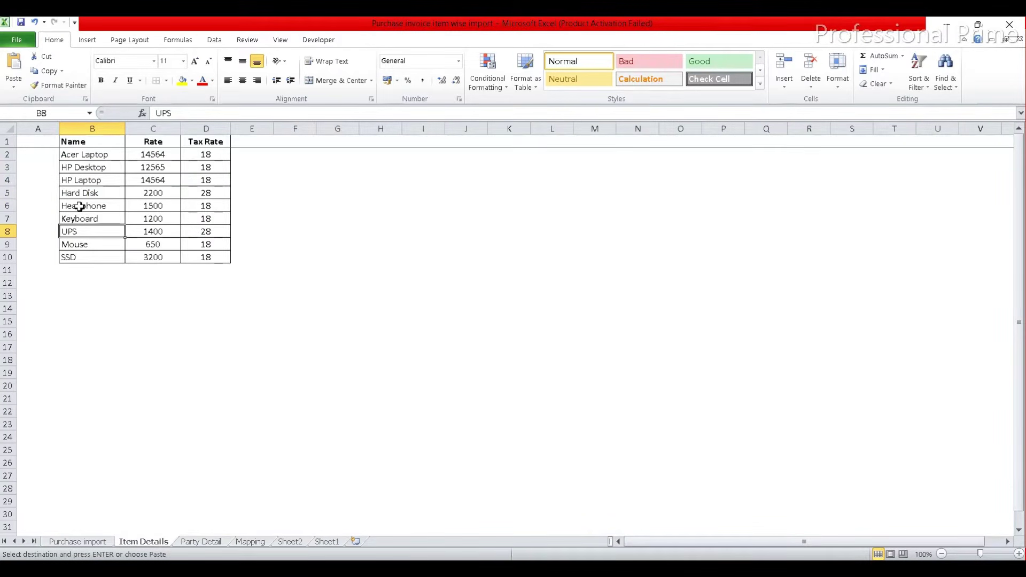
pyautogui.moveTo(81, 182); pyautogui.dragTo(83, 228)
pyautogui.hotkey('ctrl', 'c')
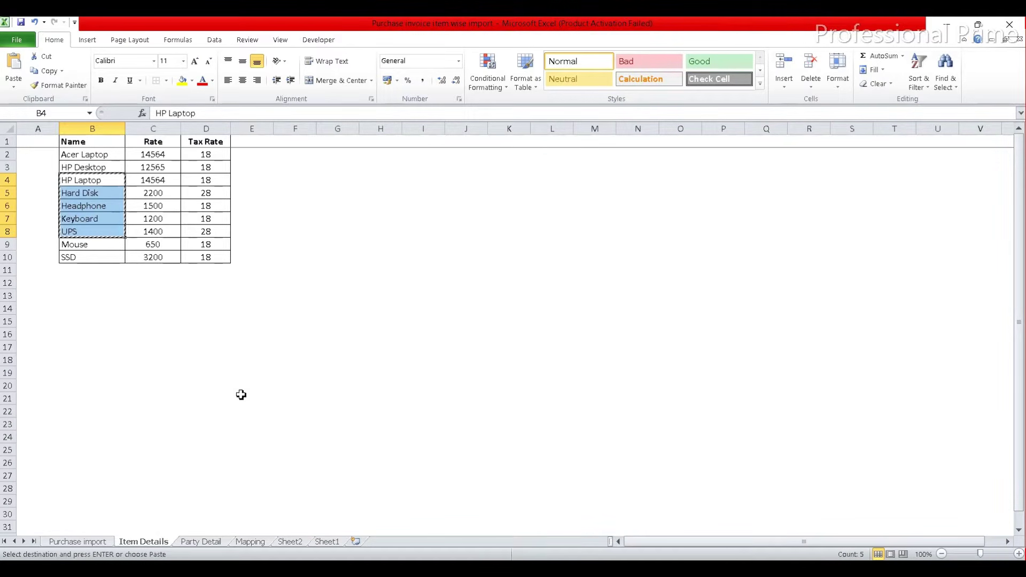
pyautogui.click(324, 542)
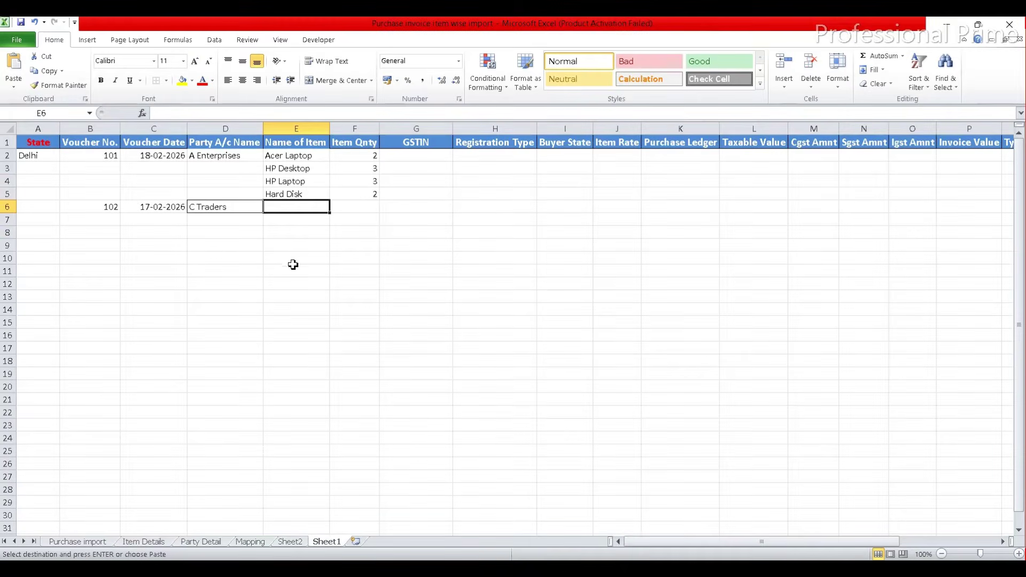
pyautogui.hotkey('ctrl', 'v')
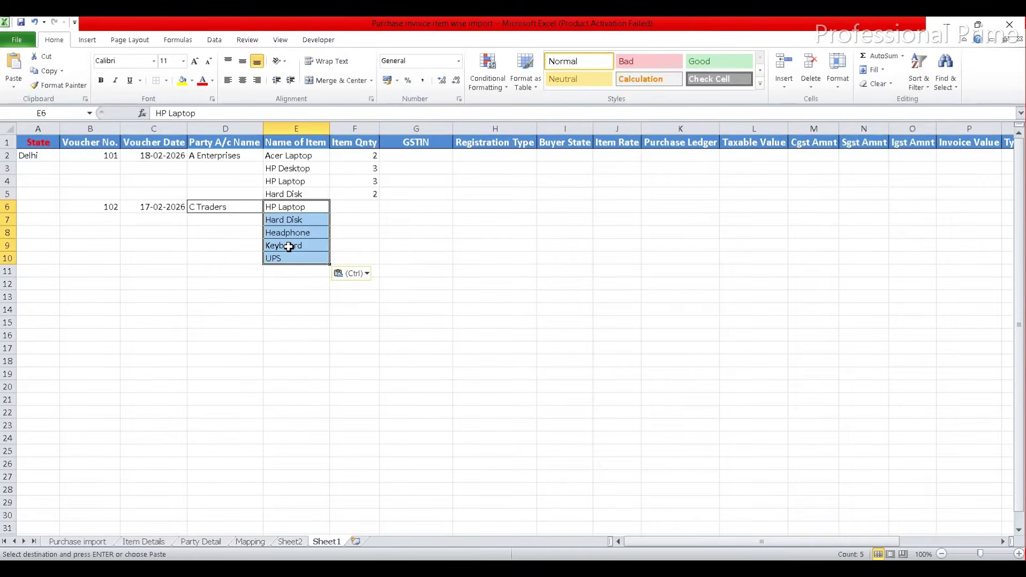
# Step: Enter the item quantities 3, 4, 5, 4 and 3 for voucher 102 in F6:F10
pyautogui.click(357, 207)
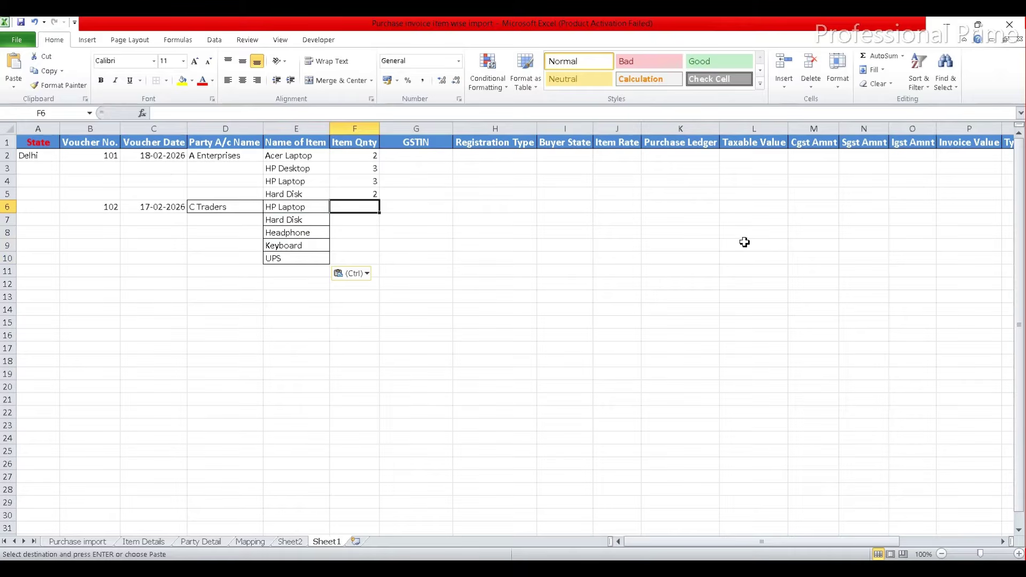
pyautogui.write('3')
pyautogui.press('Return')
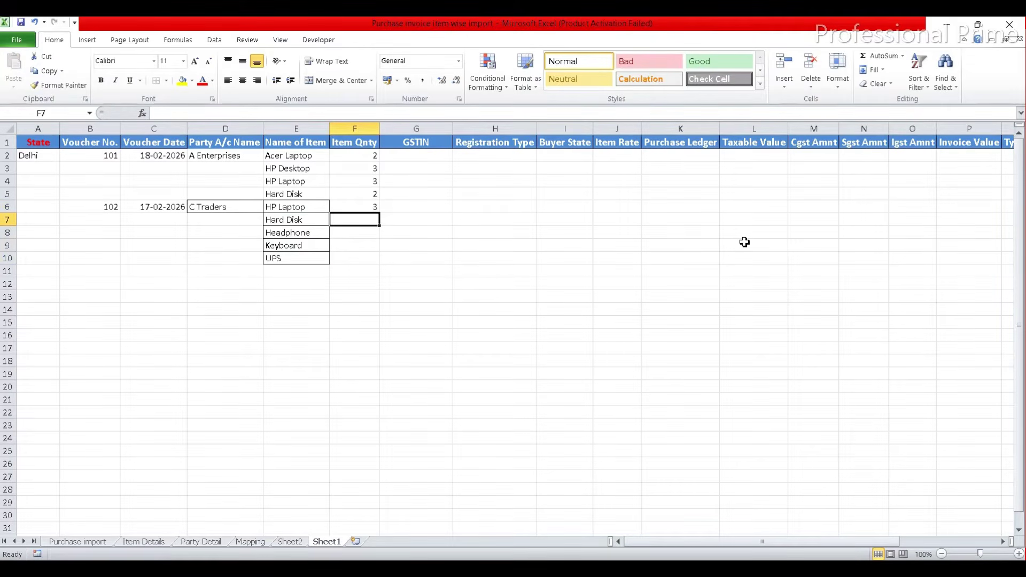
pyautogui.write('4')
pyautogui.press('Return')
pyautogui.write('5')
pyautogui.press('Return')
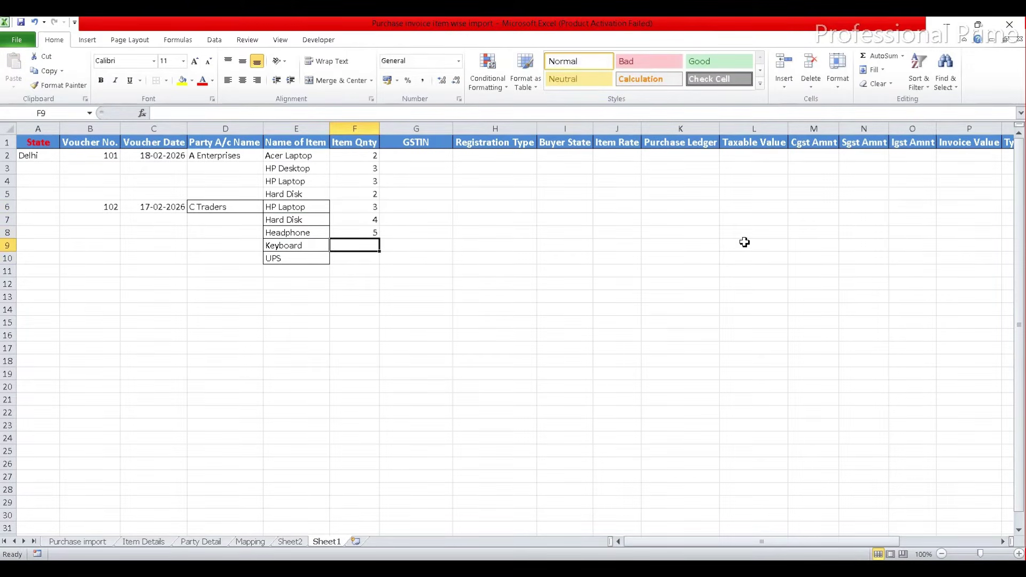
pyautogui.write('4')
pyautogui.press('Return')
pyautogui.write('3')
pyautogui.press('Return')
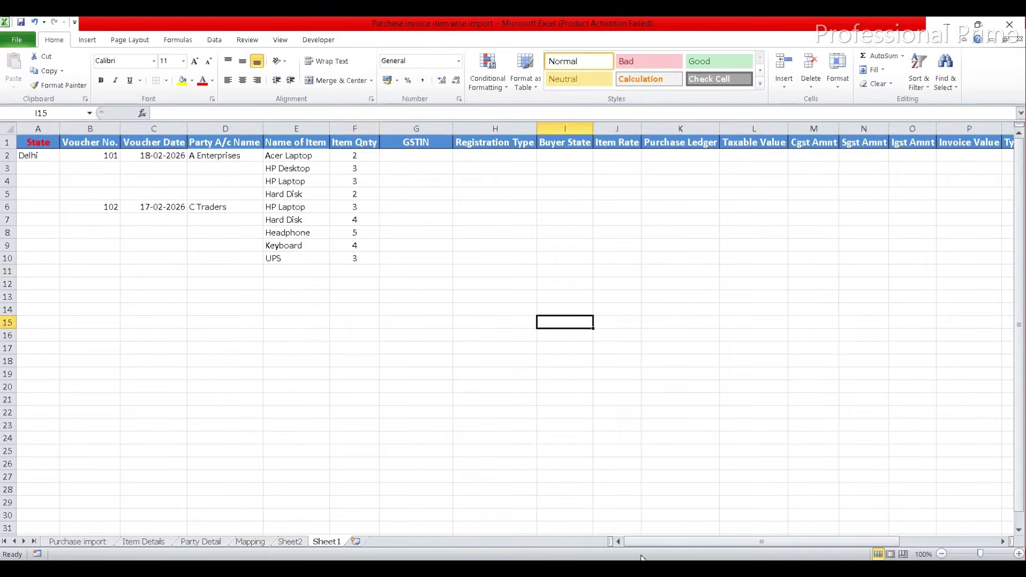
# Step: Add vouchers 103 to 106 in rows 11 to 24 with dates 16-02-2026, 14-02-2026, 10-02-2026 and 10-02-2026, plus their party and item names
pyautogui.click(265, 272)
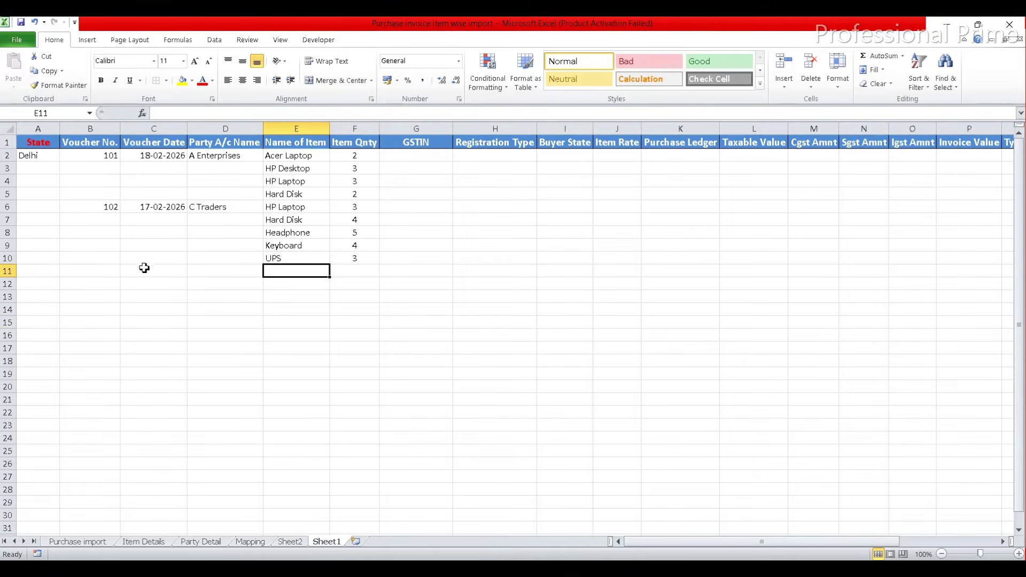
pyautogui.click(110, 272)
pyautogui.click(106, 343)
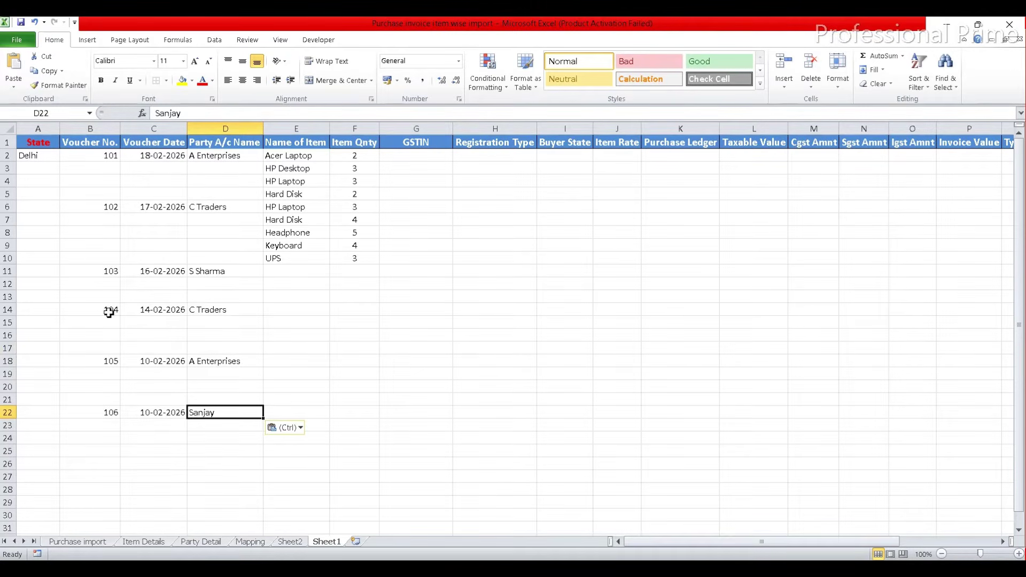
pyautogui.click(278, 274)
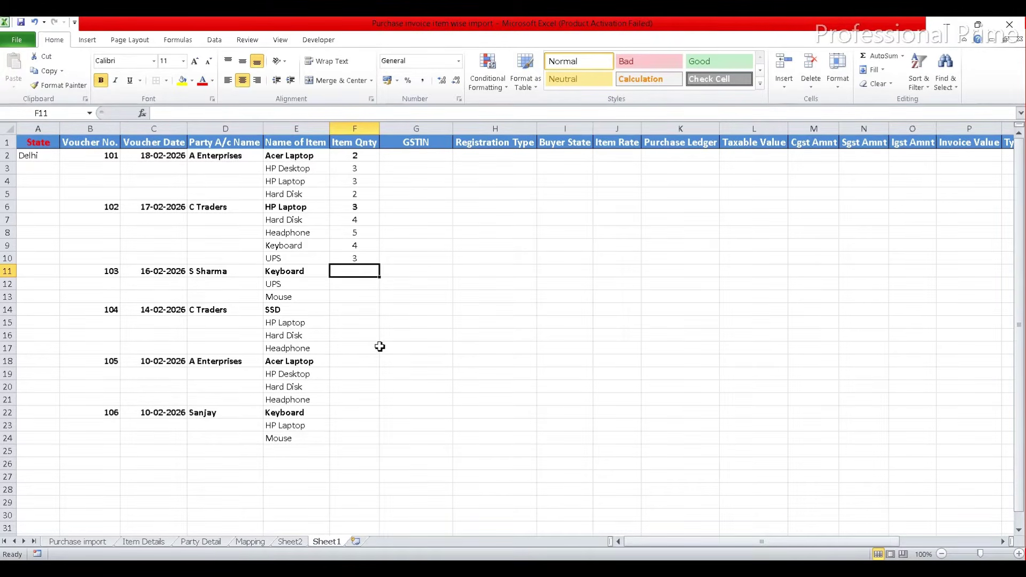
# Step: Enter the item quantities 3, 4 and 5 for voucher 103 in F11:F13
pyautogui.write('3')
pyautogui.press('Return')
pyautogui.write('4')
pyautogui.press('Return')
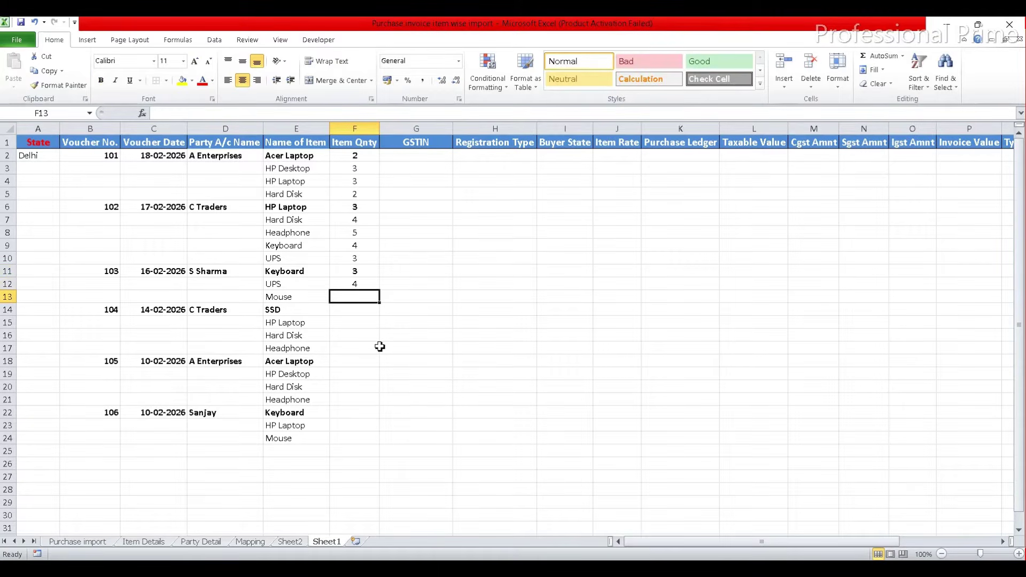
pyautogui.write('5')
pyautogui.press('Return')
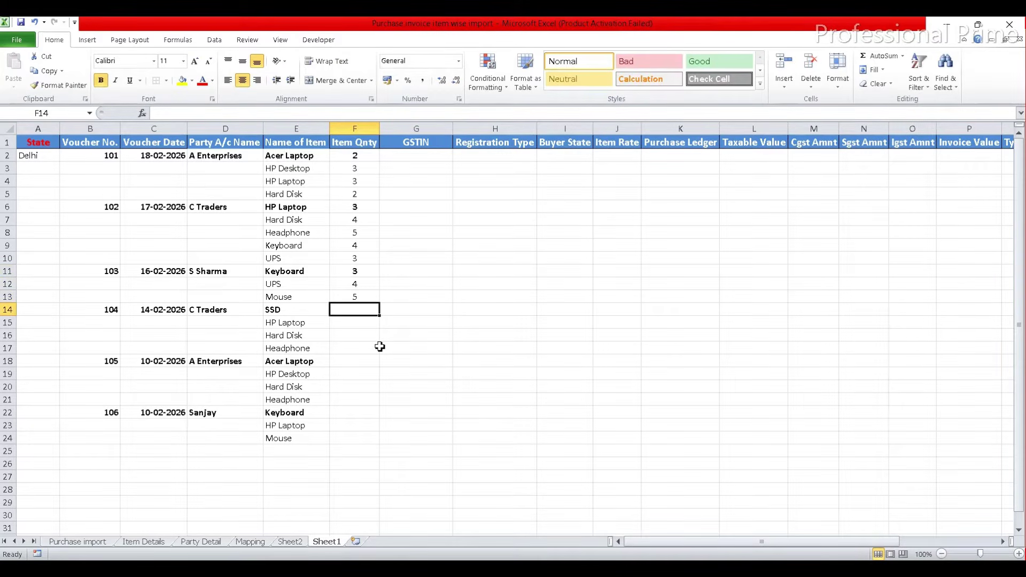
# Step: Enter the item quantities 3, 4, 2 and 5 for voucher 104 in F14:F17
pyautogui.write('3')
pyautogui.press('Return')
pyautogui.write('4')
pyautogui.press('Return')
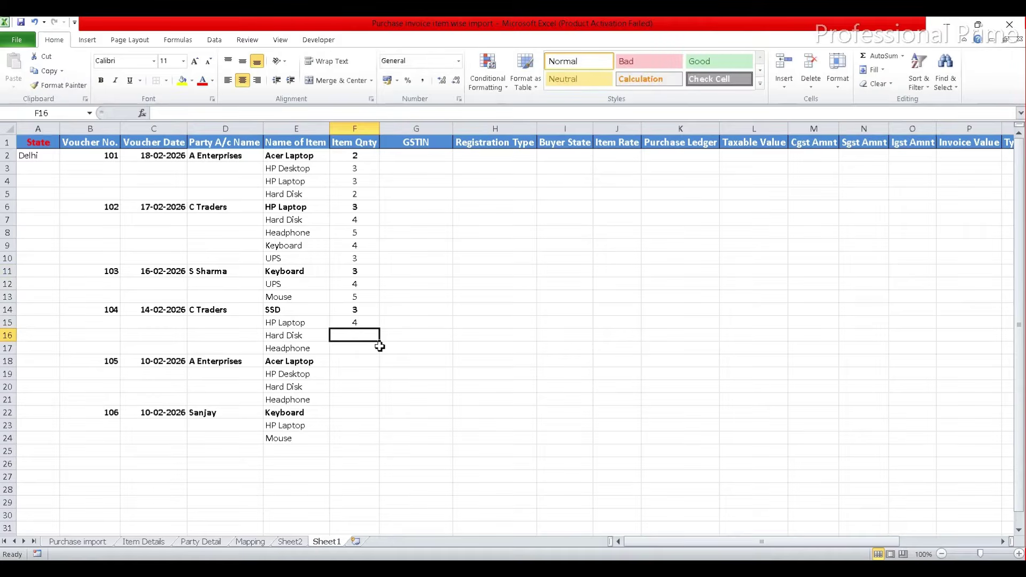
pyautogui.write('2')
pyautogui.press('Return')
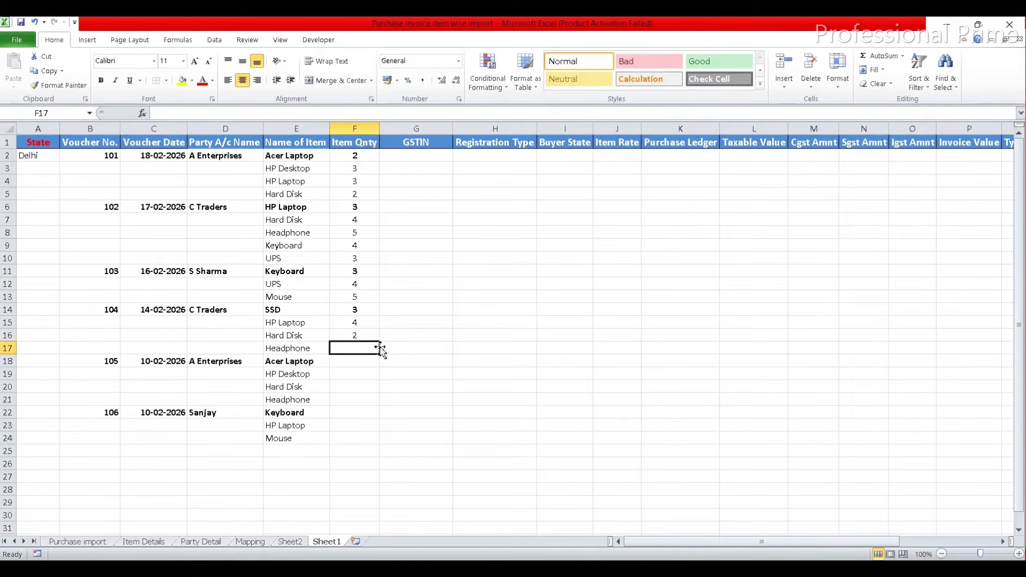
pyautogui.write('5')
pyautogui.press('Return')
# Step: Enter the item quantities 4, 6, 4 and 5 for voucher 105 in F18:F21
pyautogui.write('4')
pyautogui.press('Return')
pyautogui.write('6')
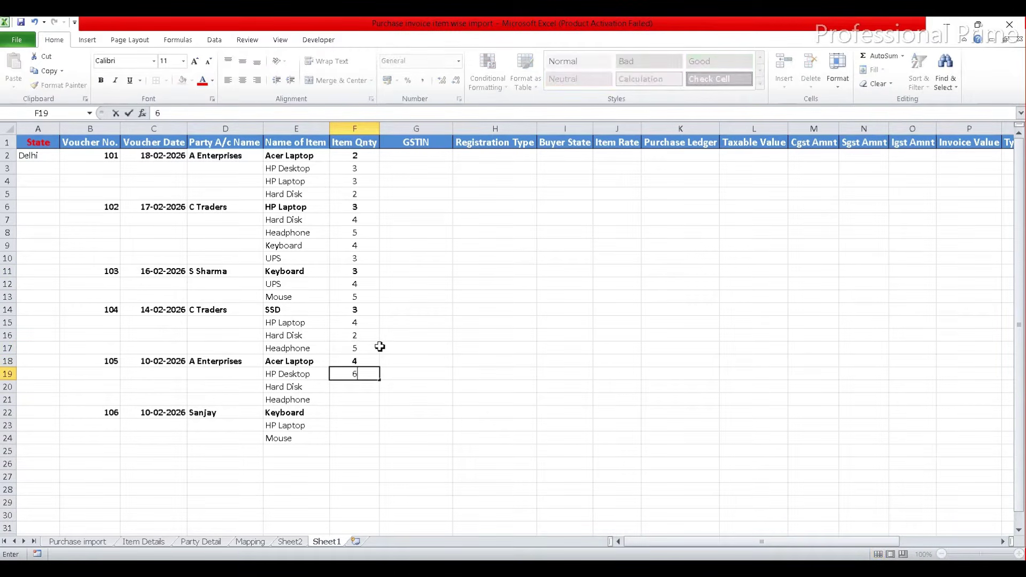
pyautogui.press('Return')
pyautogui.write('4')
pyautogui.press('Return')
pyautogui.write('5')
pyautogui.press('Return')
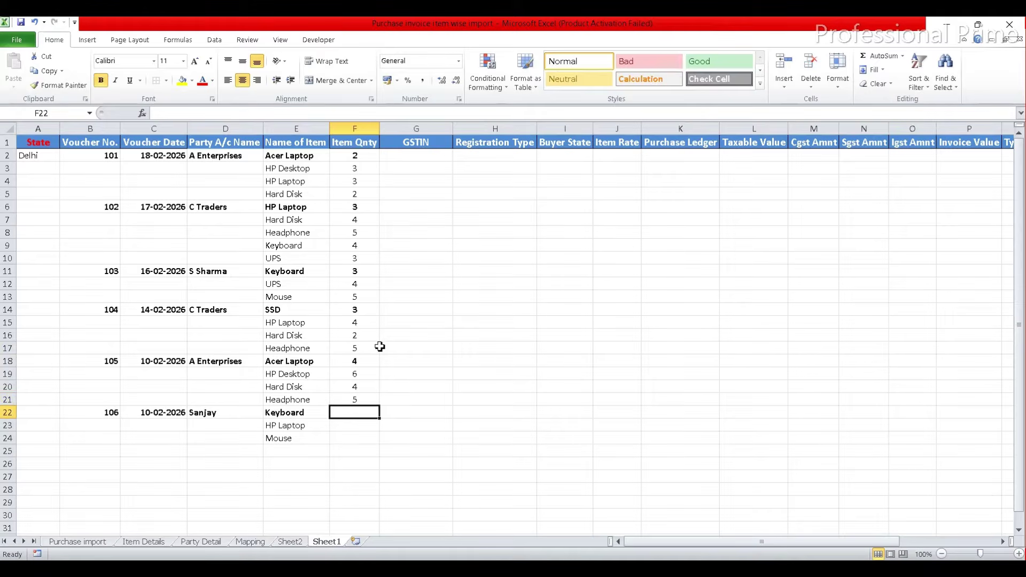
# Step: Enter an item quantity of 1 for each of voucher 106's three items in F22:F24
pyautogui.write('1')
pyautogui.press('Return')
pyautogui.write('1')
pyautogui.press('Return')
pyautogui.write('1')
pyautogui.press('Return')
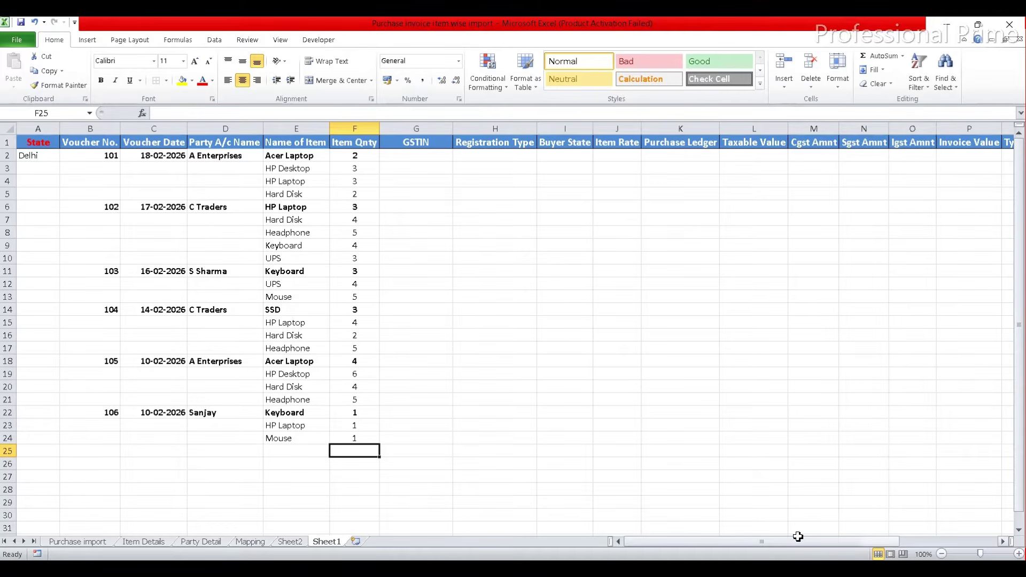
# Step: Select only the blank cells within the State to Party A/c Name range A2:D24 using Go To Special
pyautogui.moveTo(37, 155); pyautogui.dragTo(222, 436)
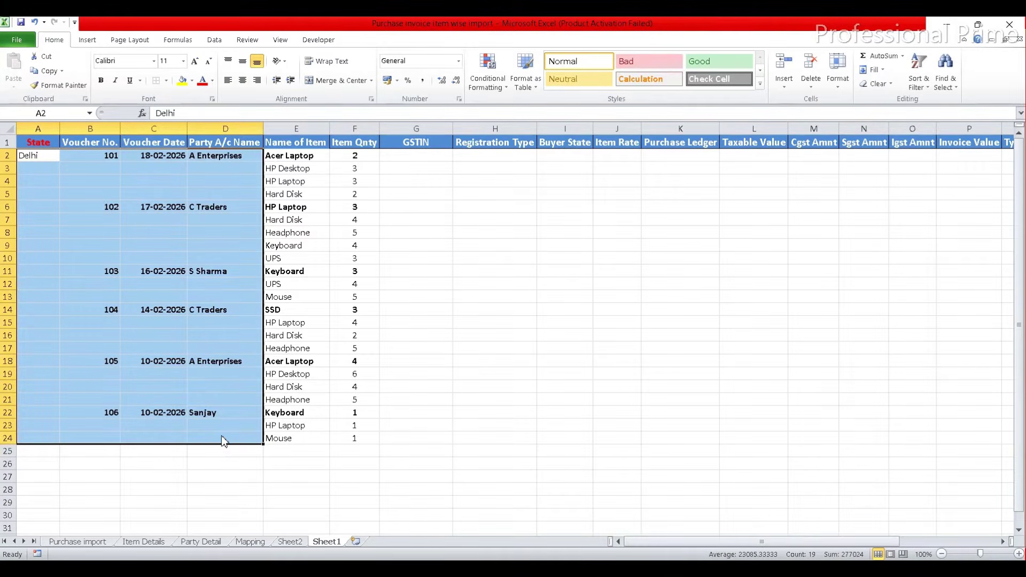
pyautogui.press('F5')
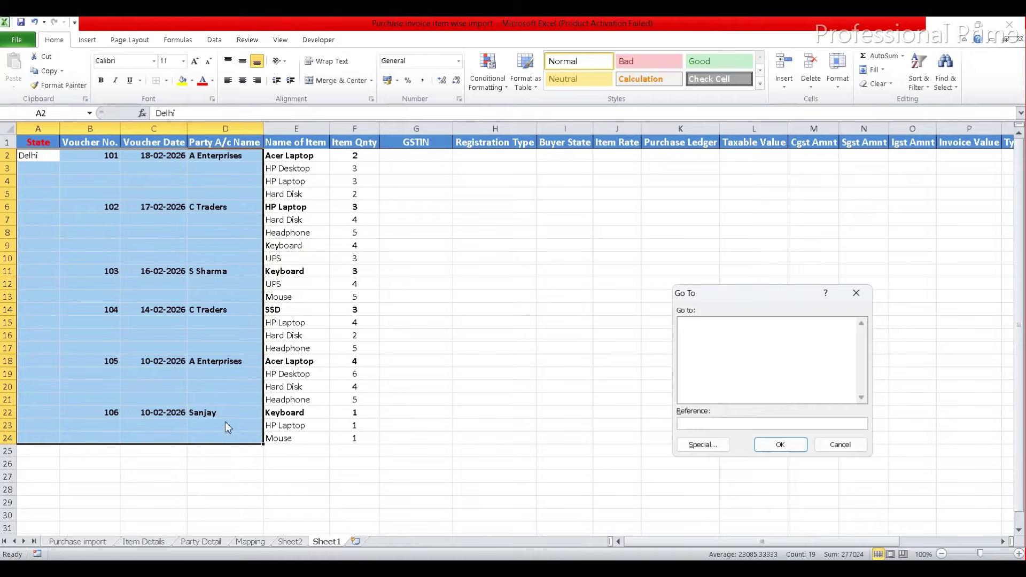
pyautogui.click(700, 445)
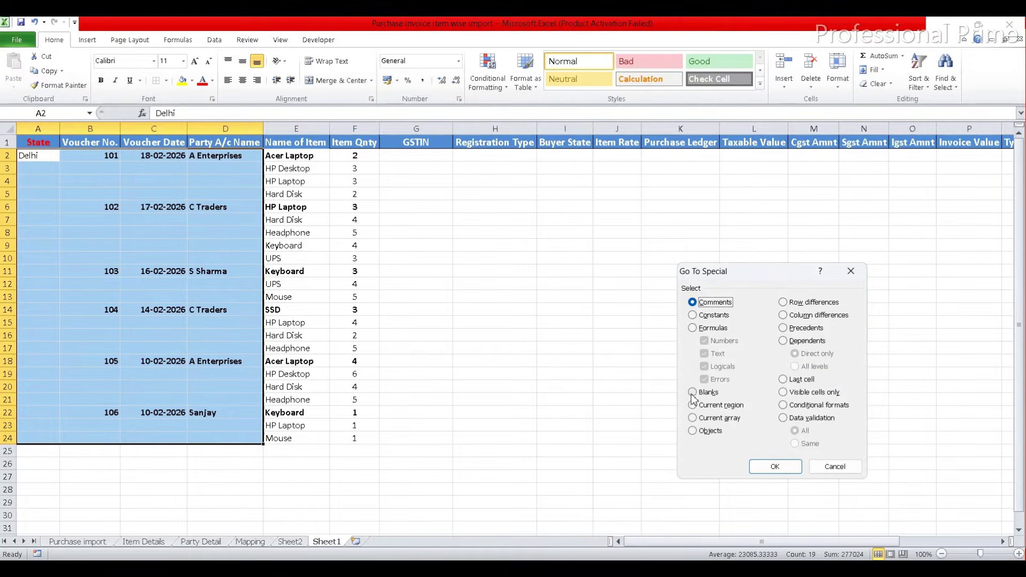
pyautogui.click(693, 393)
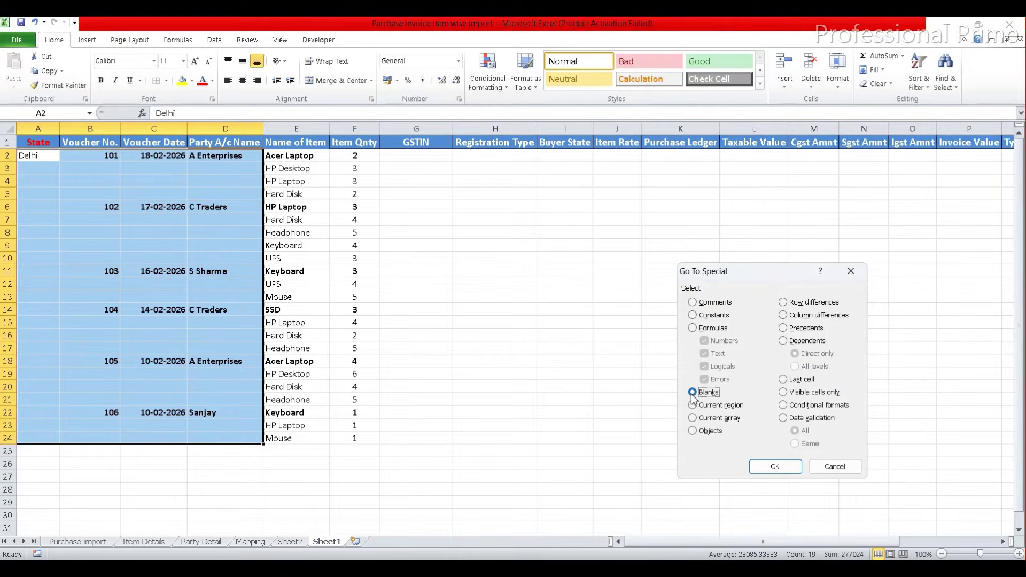
pyautogui.click(765, 467)
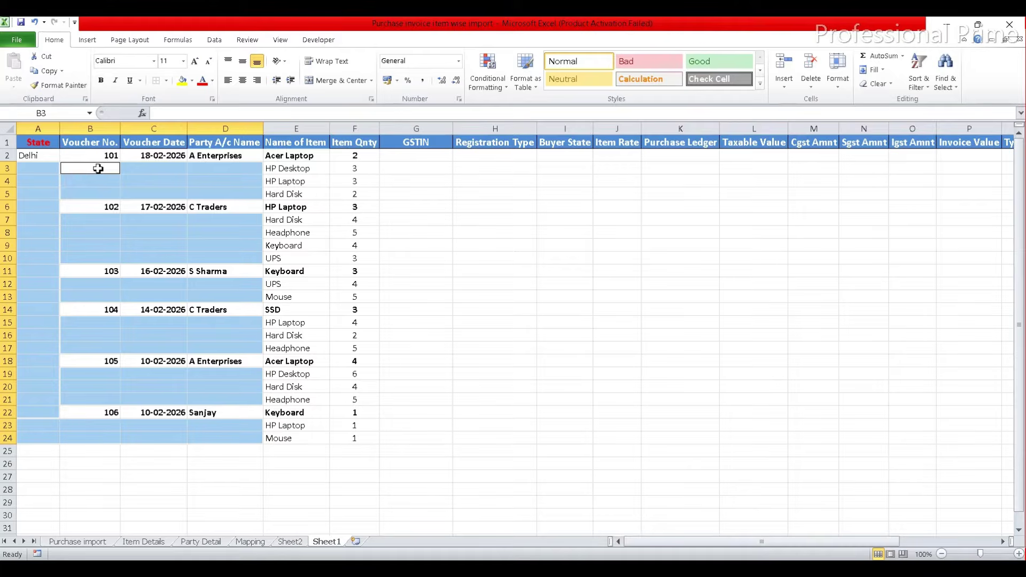
# Step: Fill all the selected blank cells at once with a relative reference to the cell above, entering =B2 in B3
pyautogui.write('=')
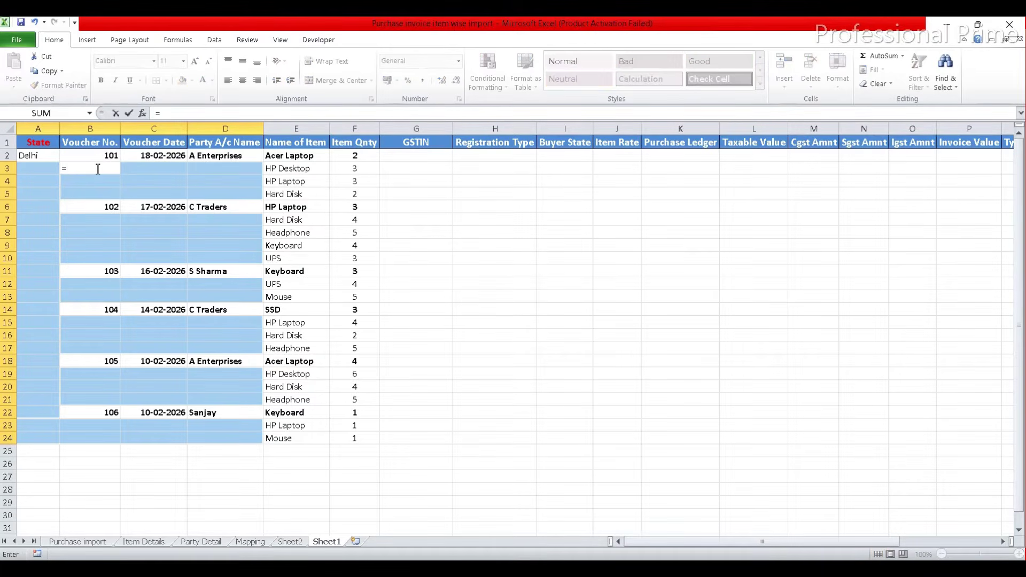
pyautogui.click(96, 154)
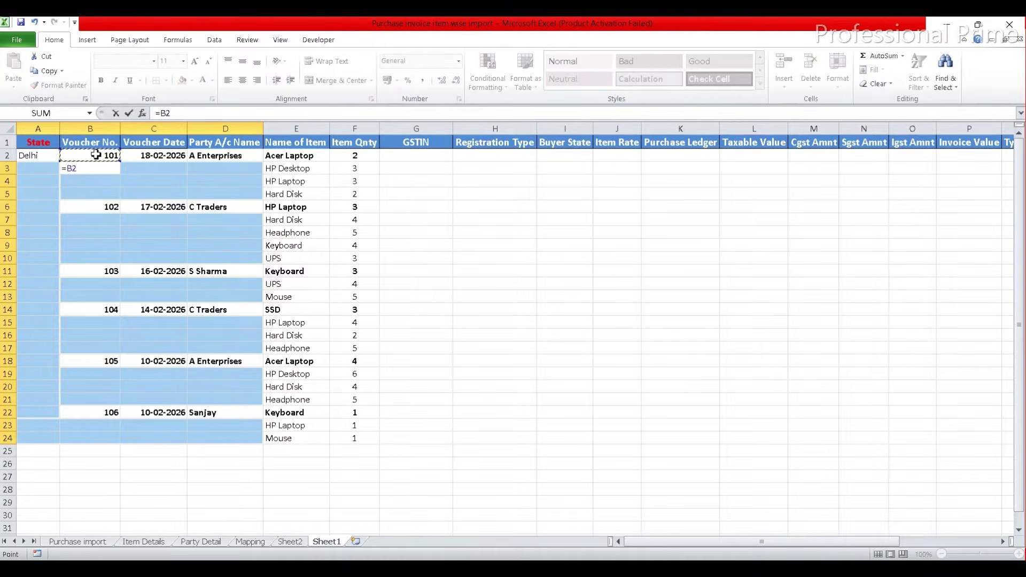
pyautogui.hotkey('ctrl', 'Return')
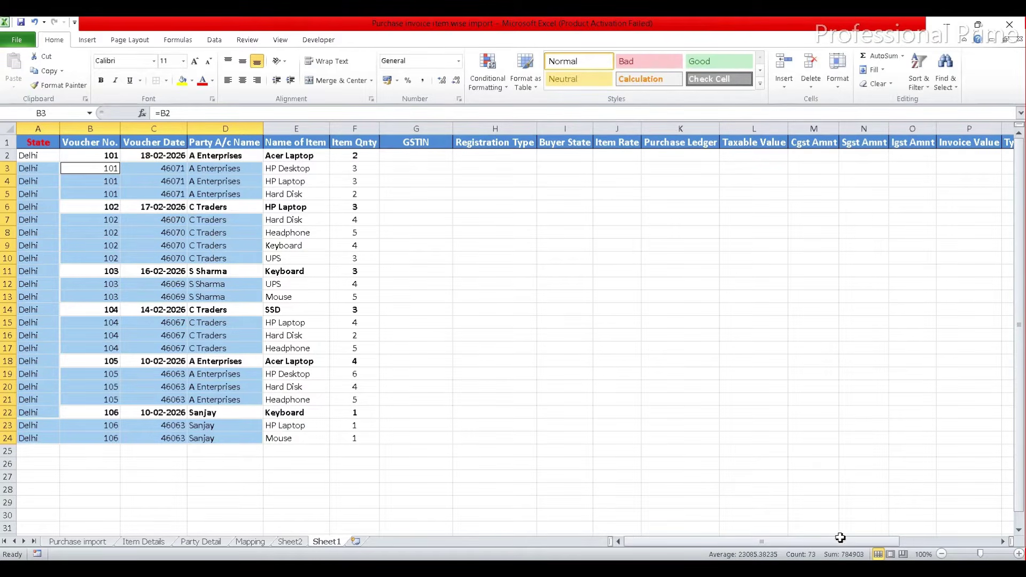
# Step: Copy the date format of C2 onto the filled Voucher Date cells C3:C24 with Format Painter
pyautogui.click(169, 168)
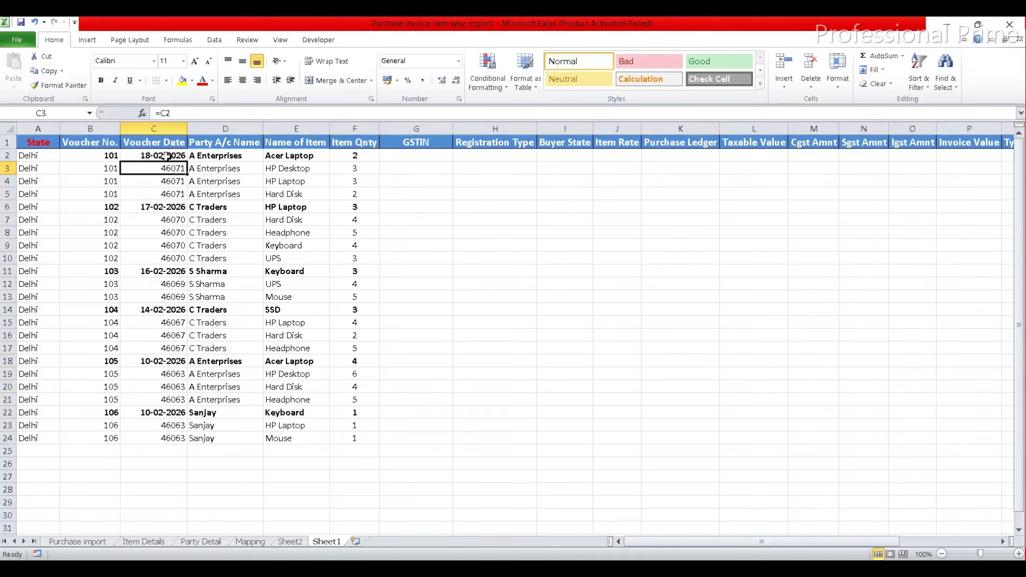
pyautogui.click(167, 155)
pyautogui.click(59, 85)
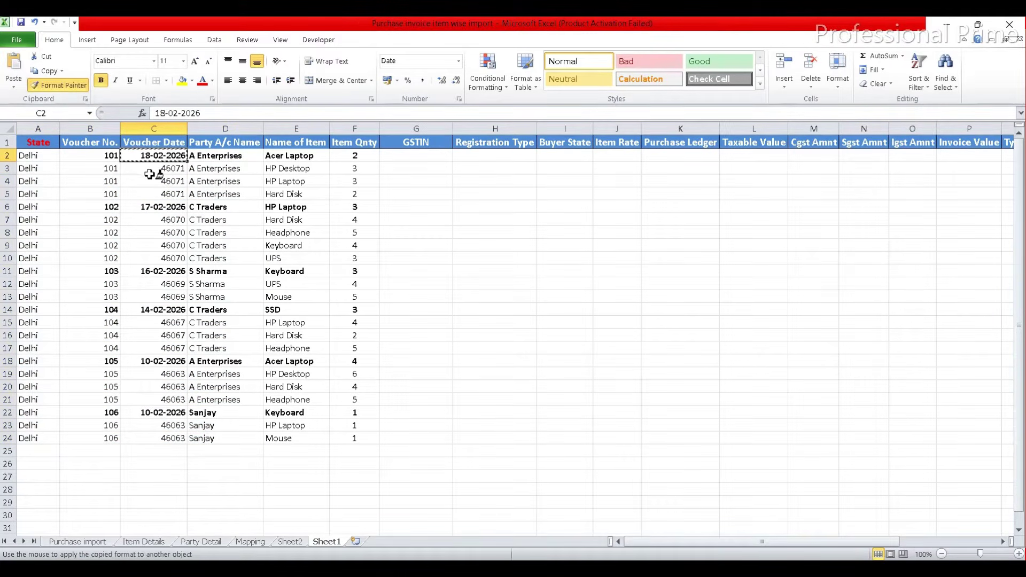
pyautogui.moveTo(153, 169); pyautogui.dragTo(173, 433)
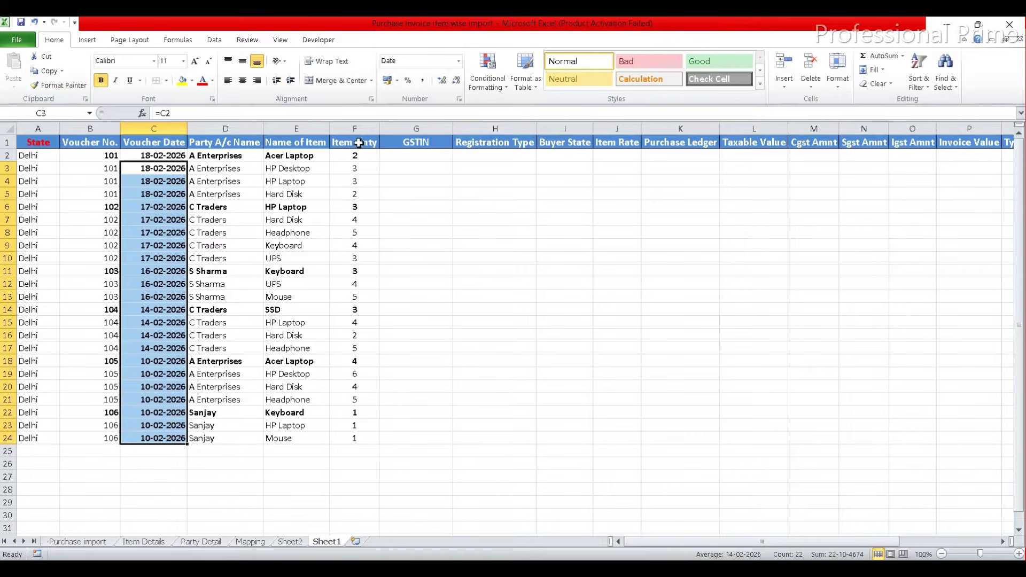
pyautogui.click(406, 156)
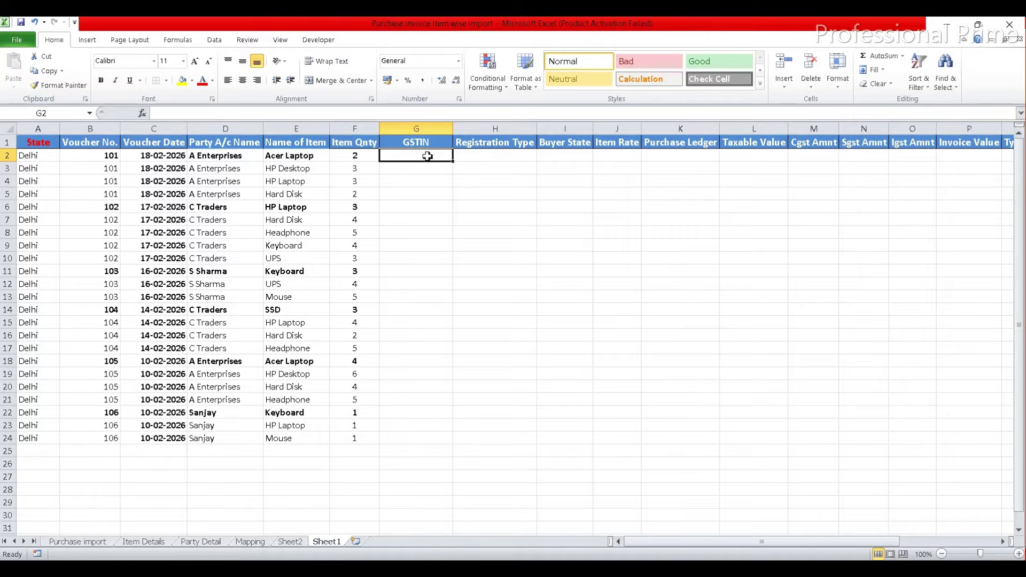
pyautogui.moveTo(428, 156); pyautogui.dragTo(997, 454)
pyautogui.moveTo(786, 541); pyautogui.dragTo(689, 542)
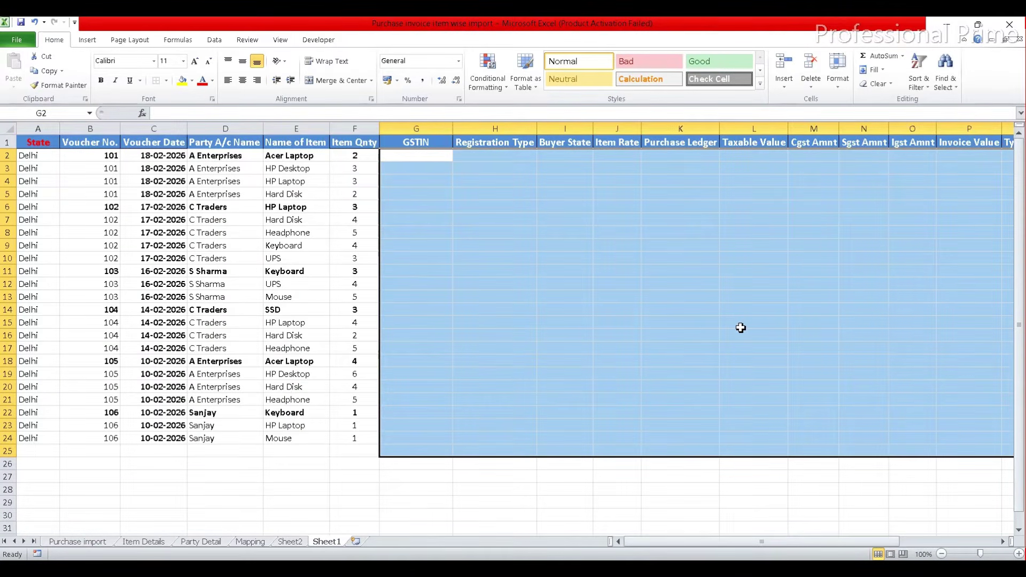
pyautogui.hscroll(3, 741, 328)
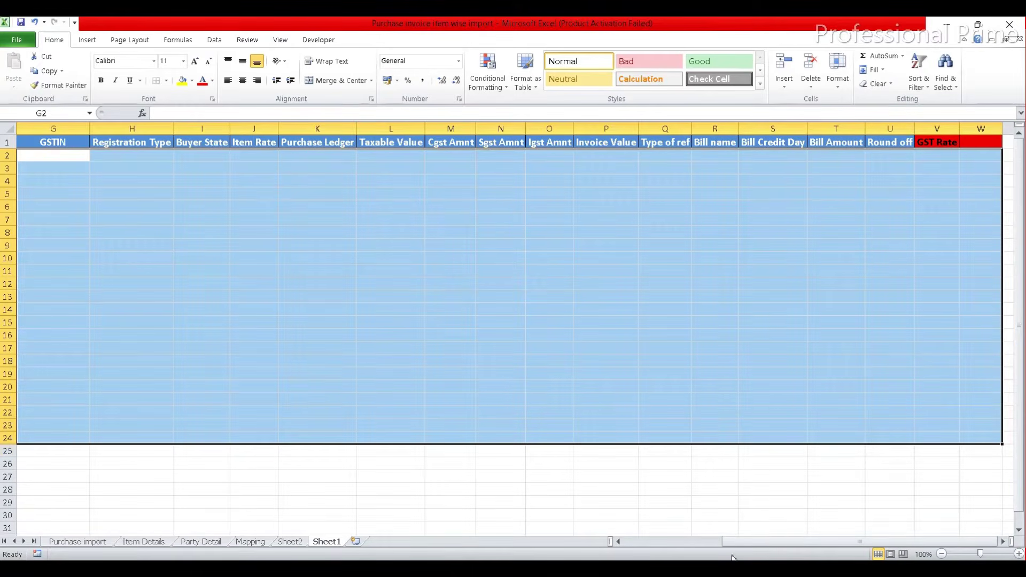
pyautogui.moveTo(733, 541); pyautogui.dragTo(637, 541)
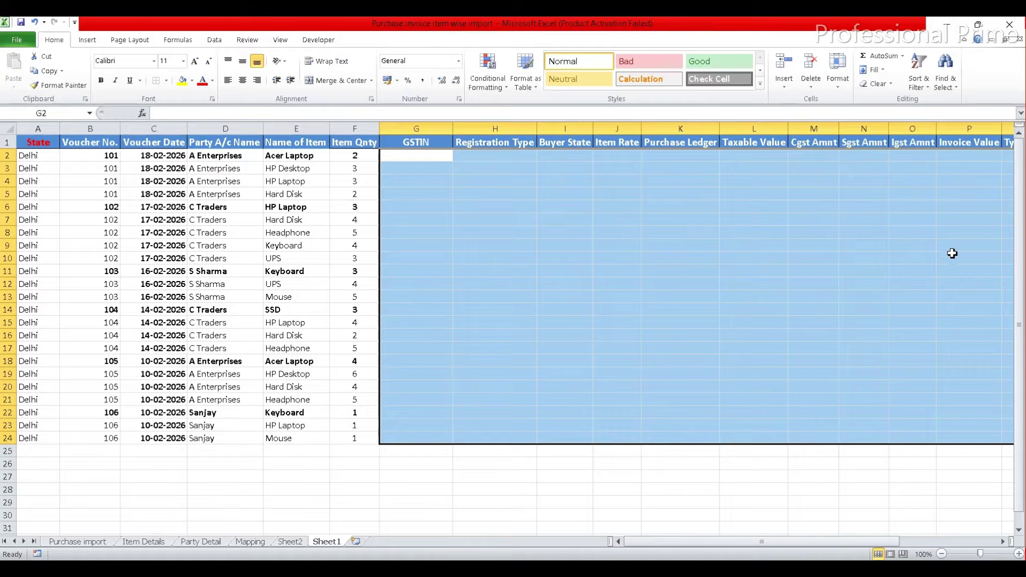
# Step: Widen the GSTIN column and start a VLOOKUP in G2 that looks up D2 in range B3:E7 of the Party Detail sheet
pyautogui.click(422, 155)
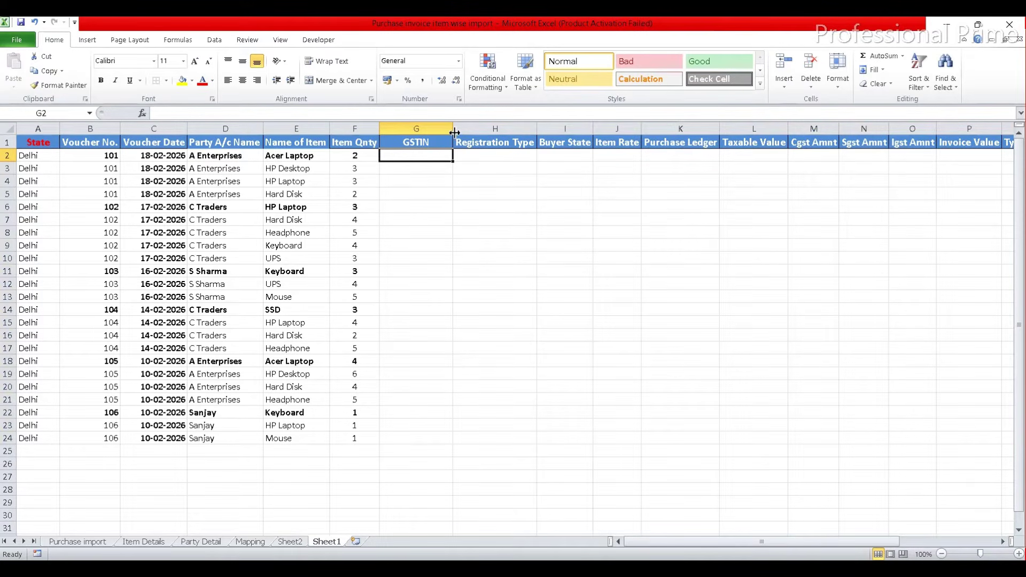
pyautogui.moveTo(454, 132); pyautogui.dragTo(475, 132)
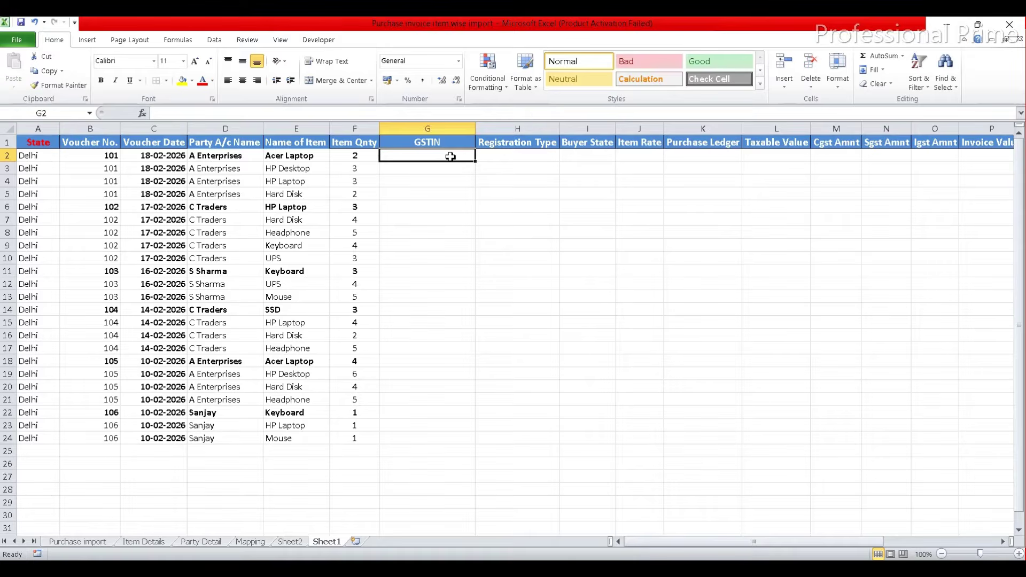
pyautogui.write('=vl')
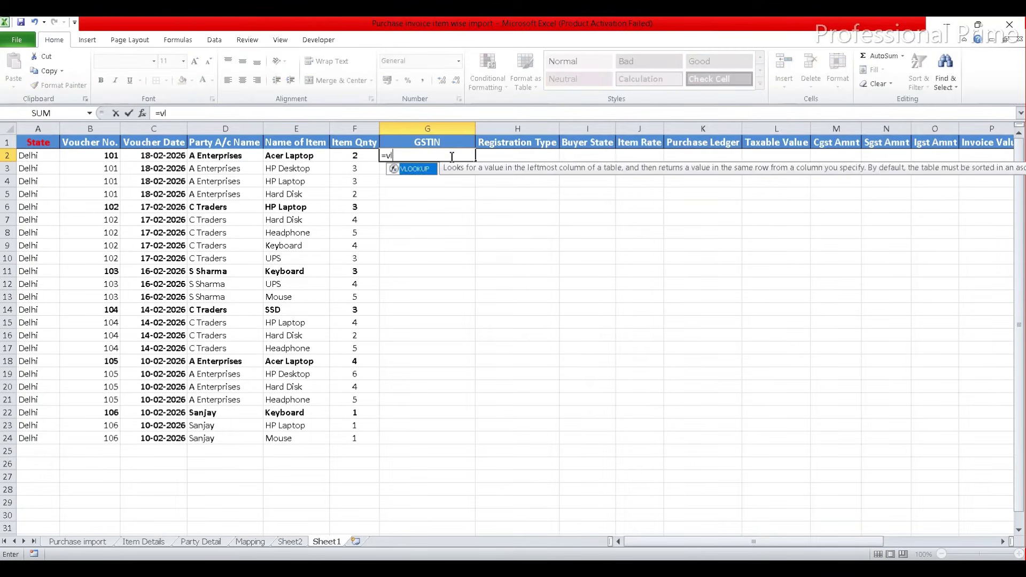
pyautogui.press('Tab')
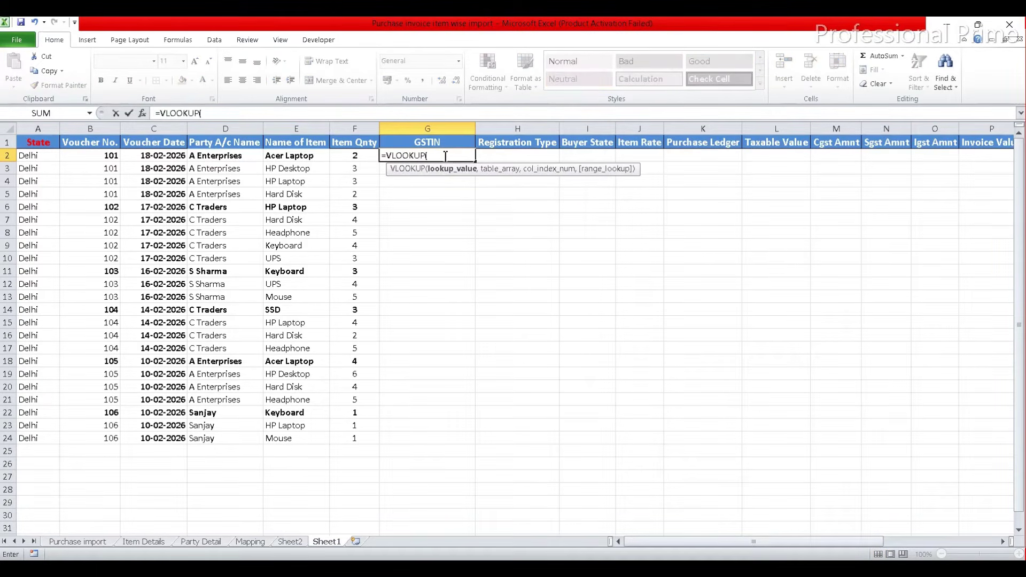
pyautogui.click(214, 159)
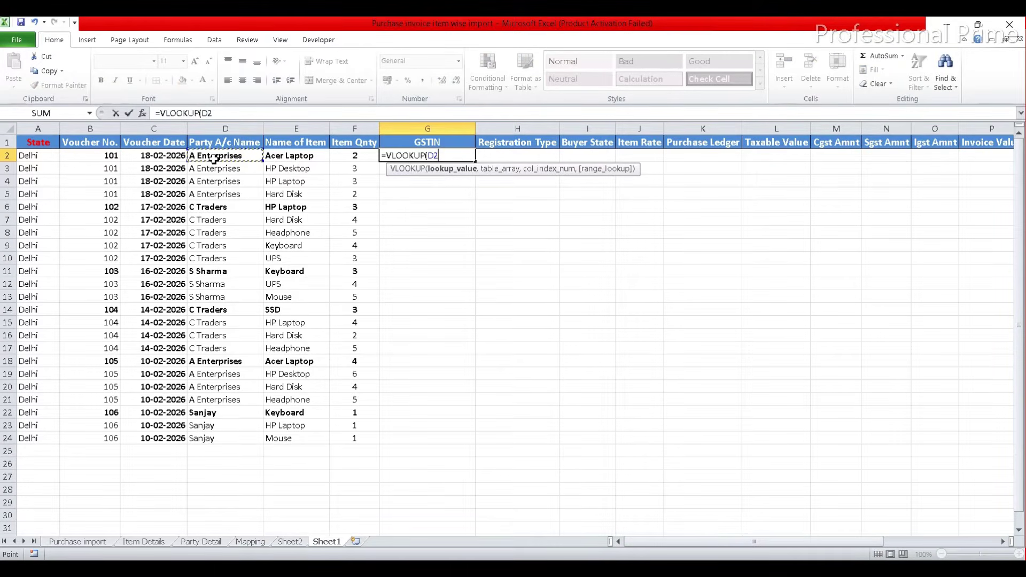
pyautogui.write(',')
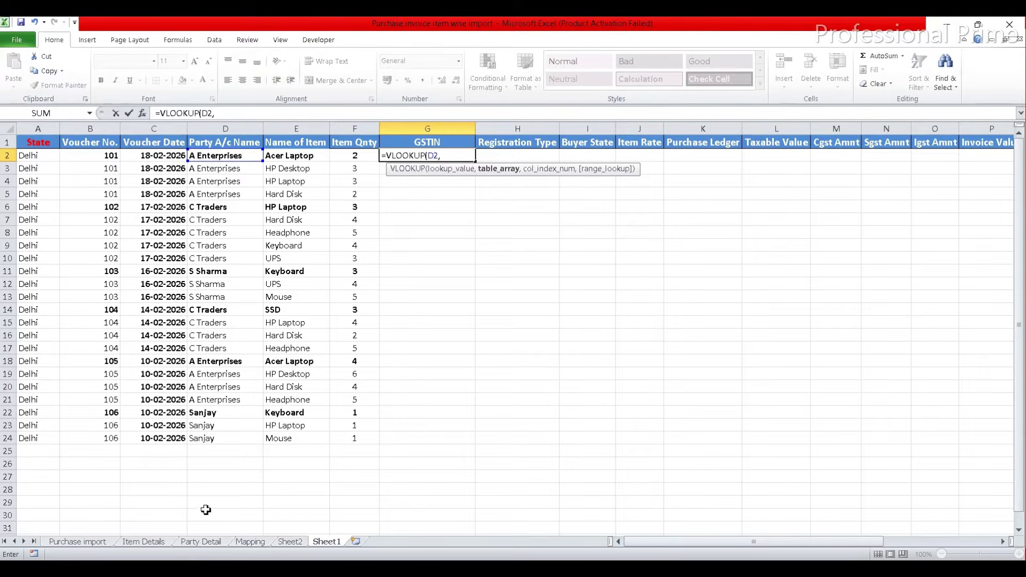
pyautogui.click(207, 543)
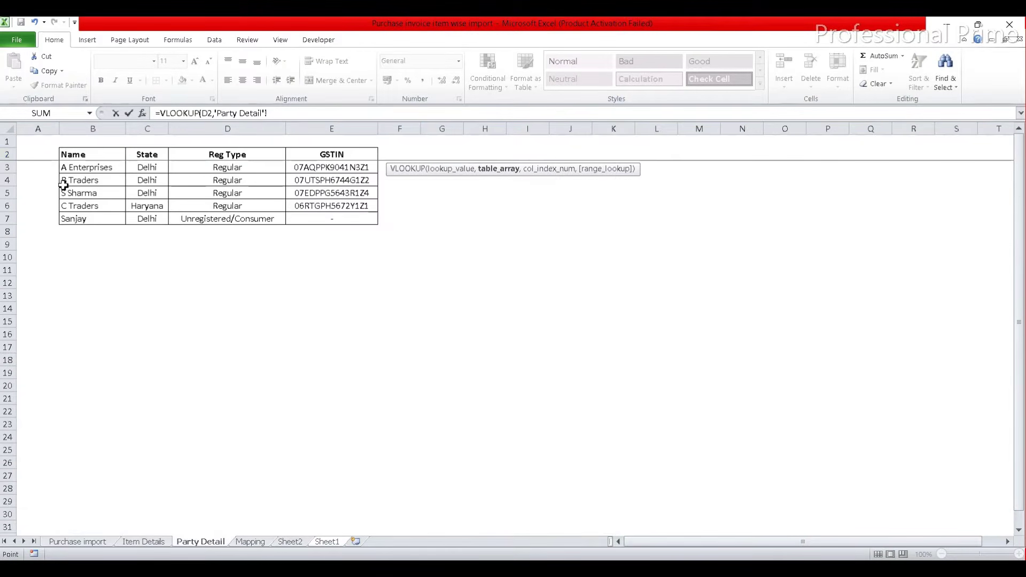
pyautogui.moveTo(71, 167); pyautogui.dragTo(326, 225)
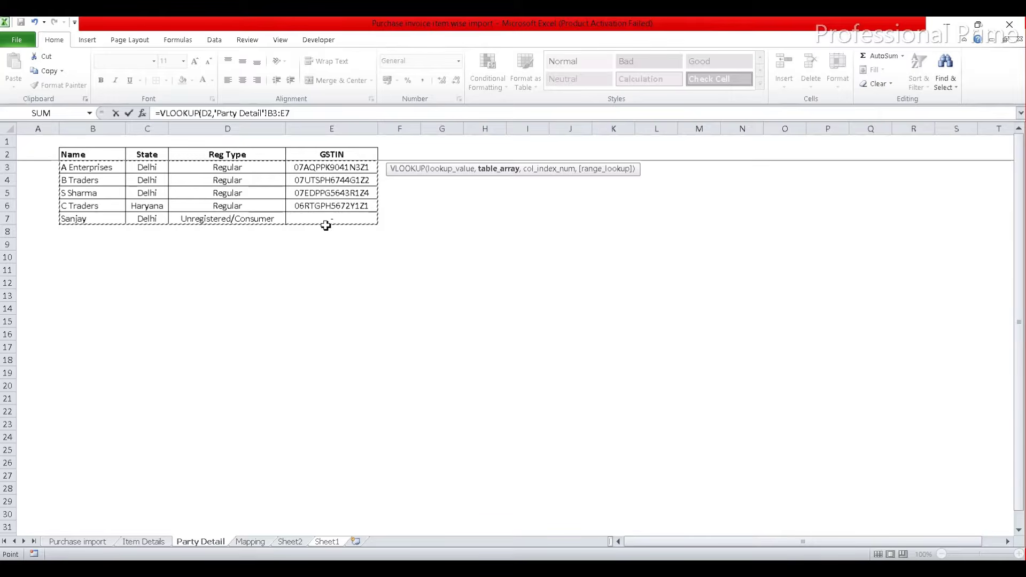
# Step: Make the lookup's Party Detail table range absolute as $B$3:$E$7 and continue to the column index argument
pyautogui.click(275, 115)
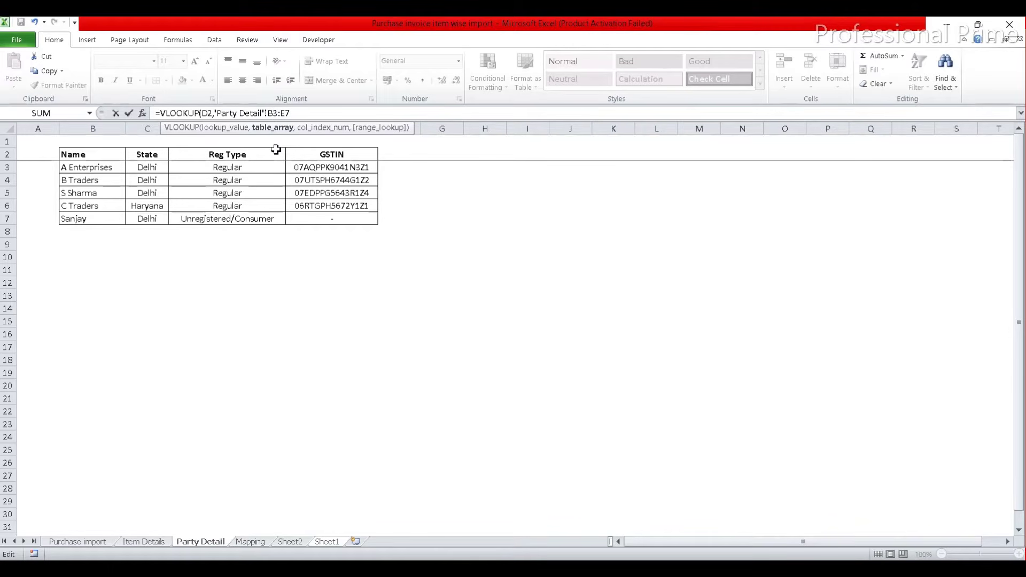
pyautogui.press('F4')
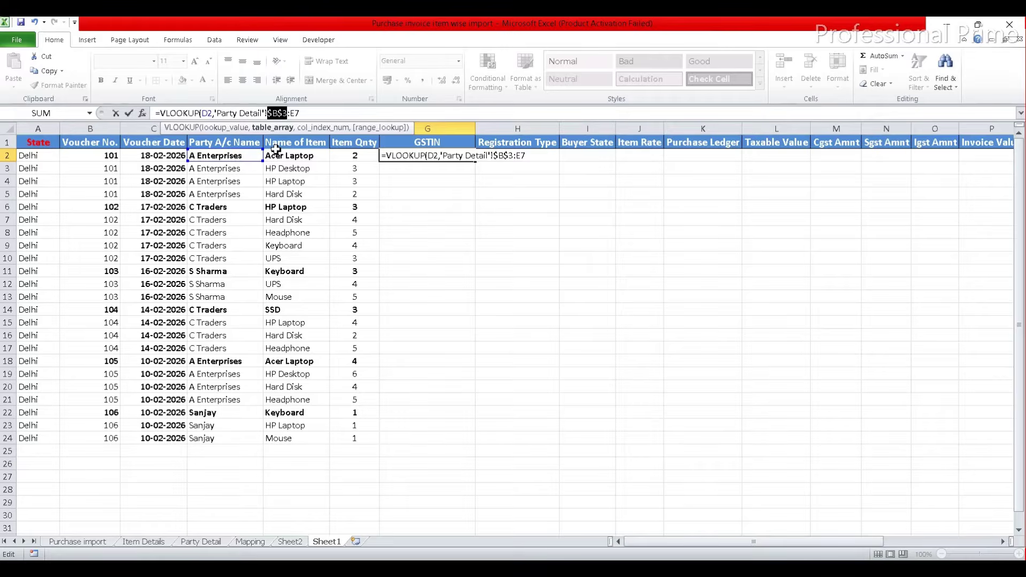
pyautogui.click(296, 114)
pyautogui.press('F4')
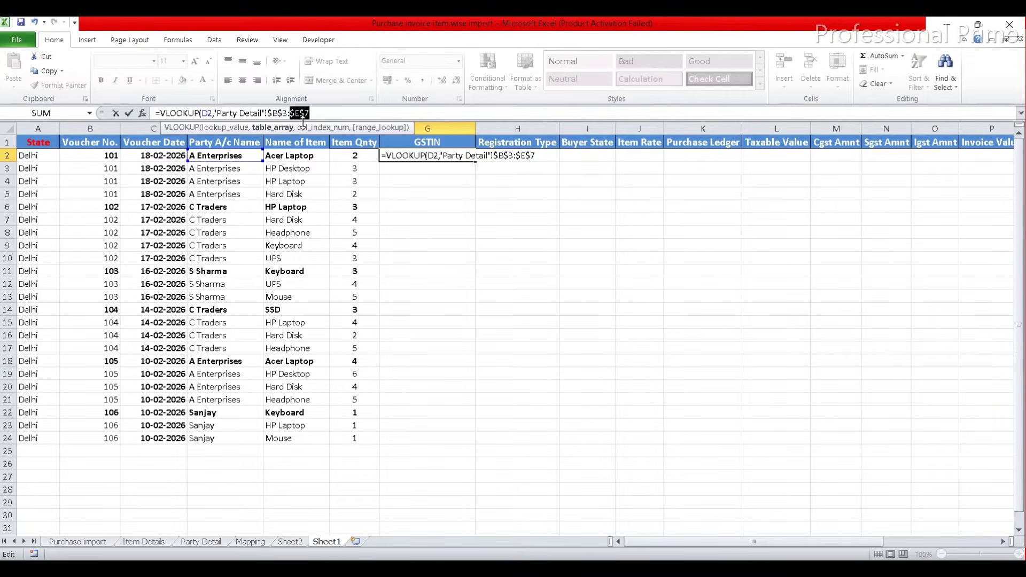
pyautogui.click(333, 114)
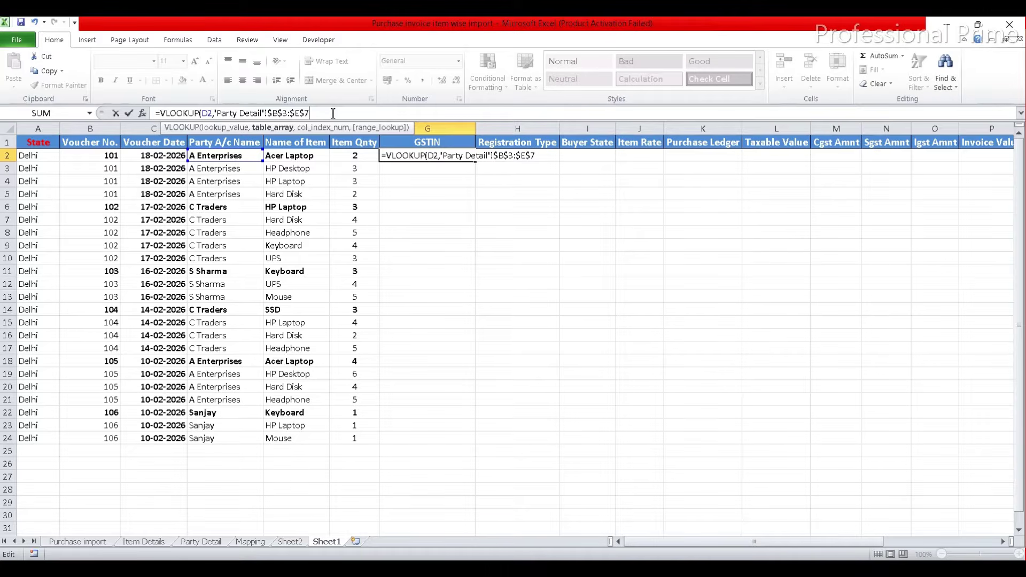
pyautogui.write(',')
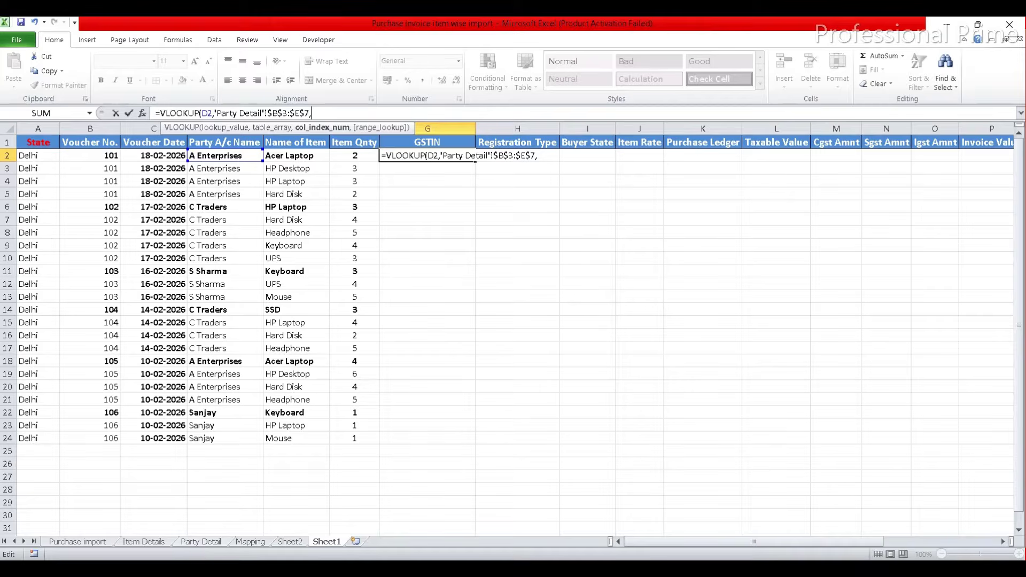
pyautogui.press('F2')
pyautogui.click(201, 542)
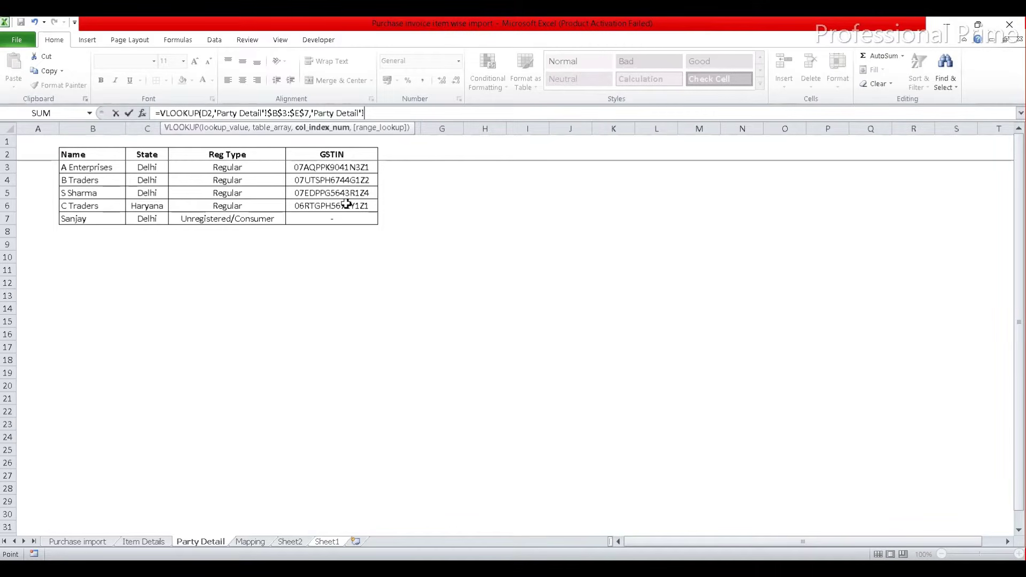
pyautogui.click(327, 542)
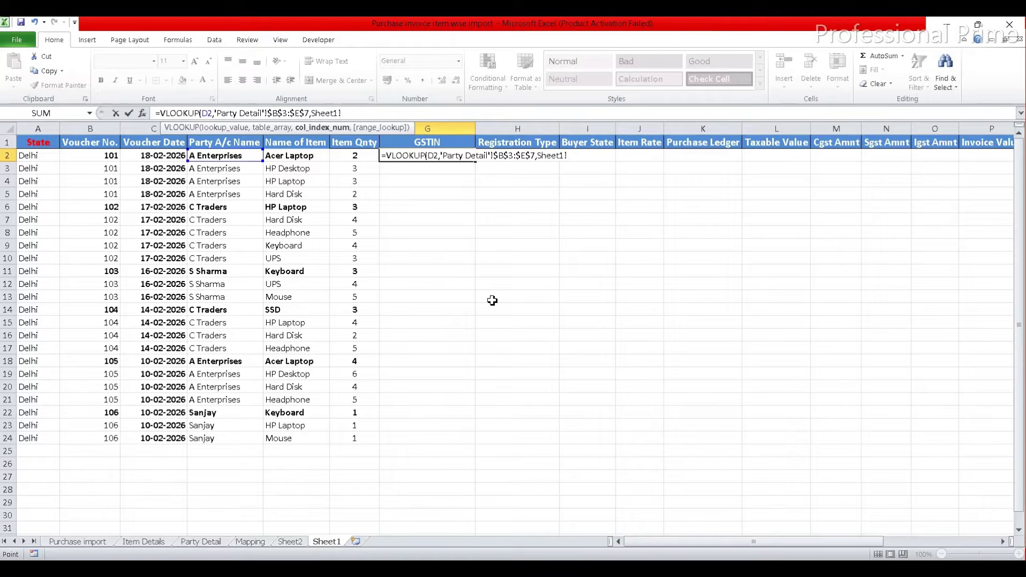
pyautogui.press('BackSpace')
pyautogui.press('BackSpace')
pyautogui.press('BackSpace')
pyautogui.press('BackSpace')
pyautogui.press('BackSpace')
# Step: Complete the GSTIN lookup in G2 with column index 4 and exact match 0
pyautogui.write('4,0')
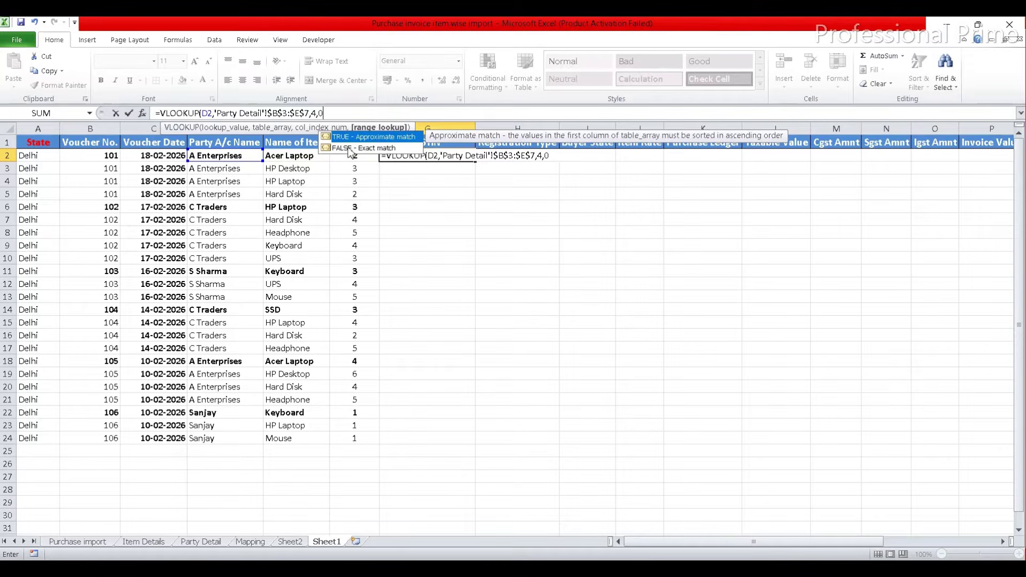
pyautogui.write(')')
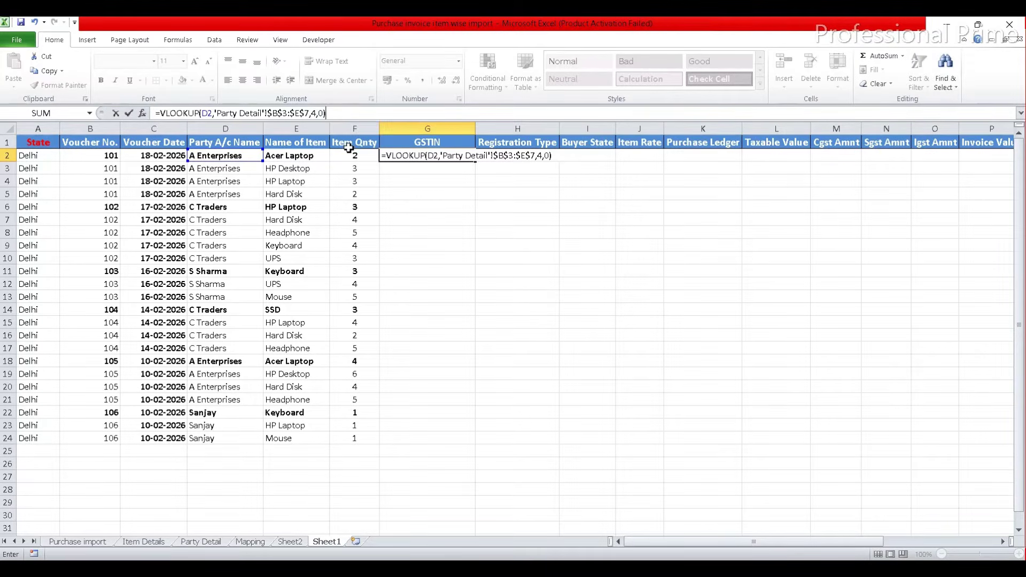
pyautogui.press('Return')
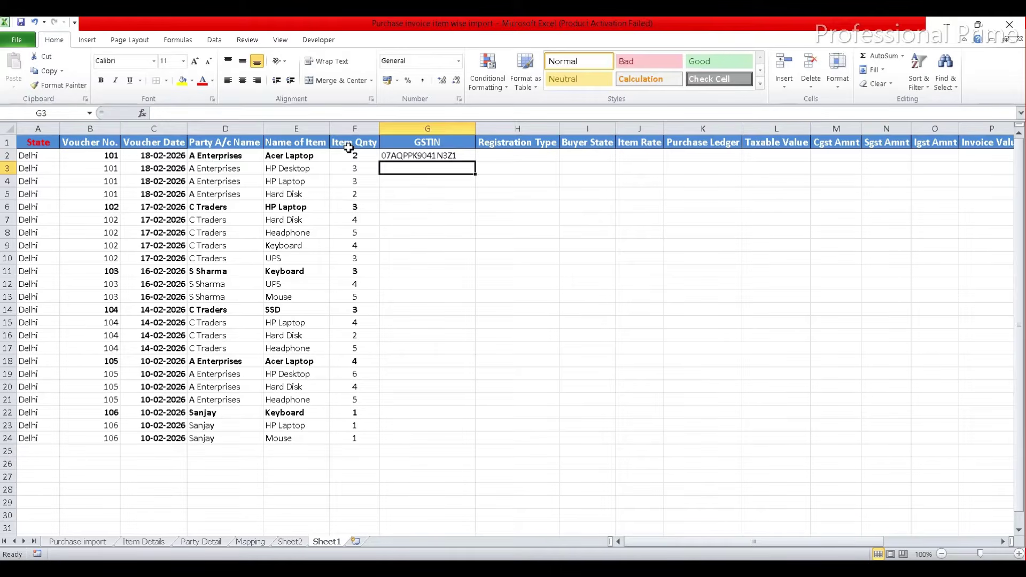
# Step: Fill the GSTIN lookup from G2 down to G29 and centre the filled cells
pyautogui.press('Up')
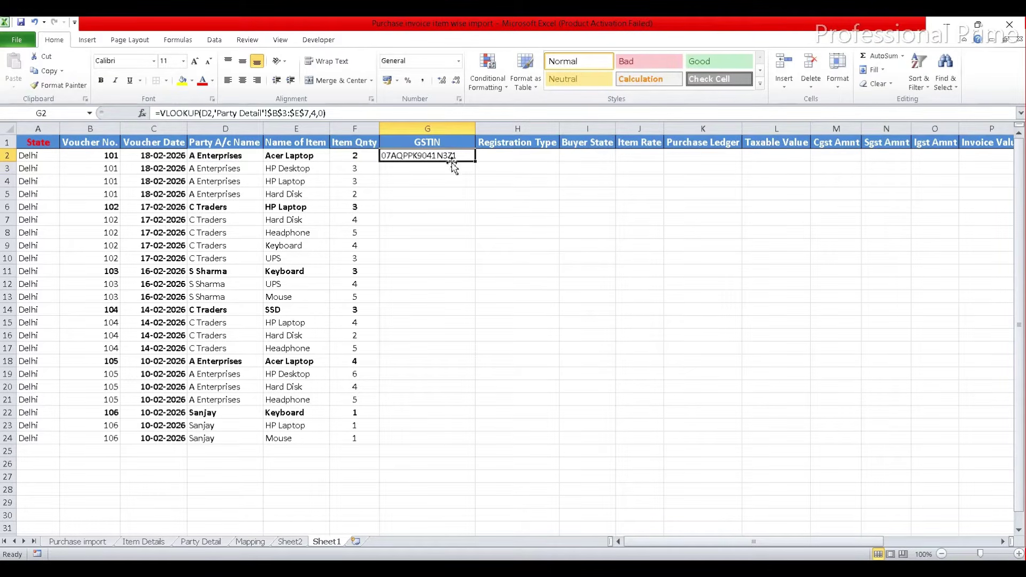
pyautogui.doubleClick(477, 161)
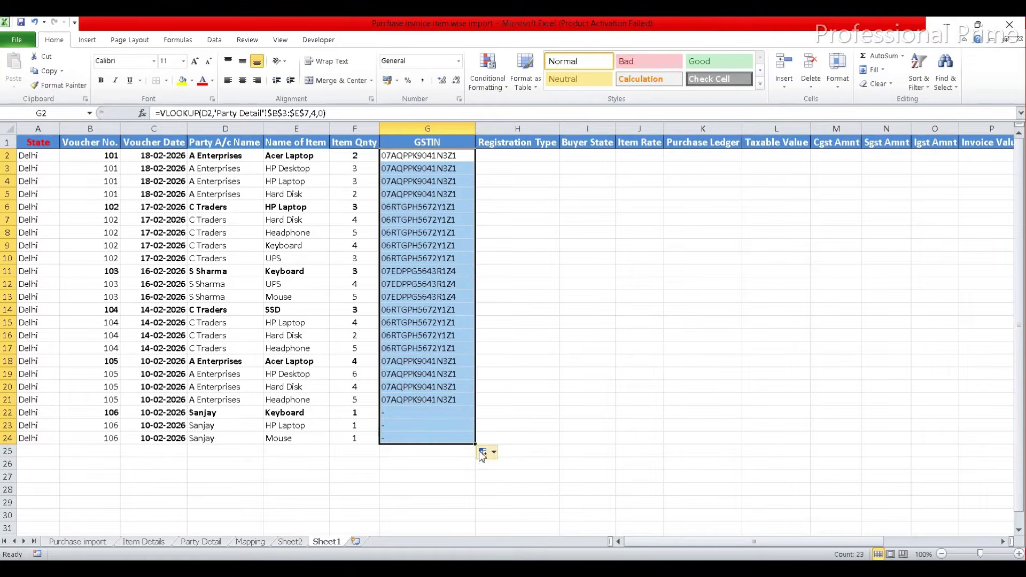
pyautogui.scroll(-1, 250, 466)
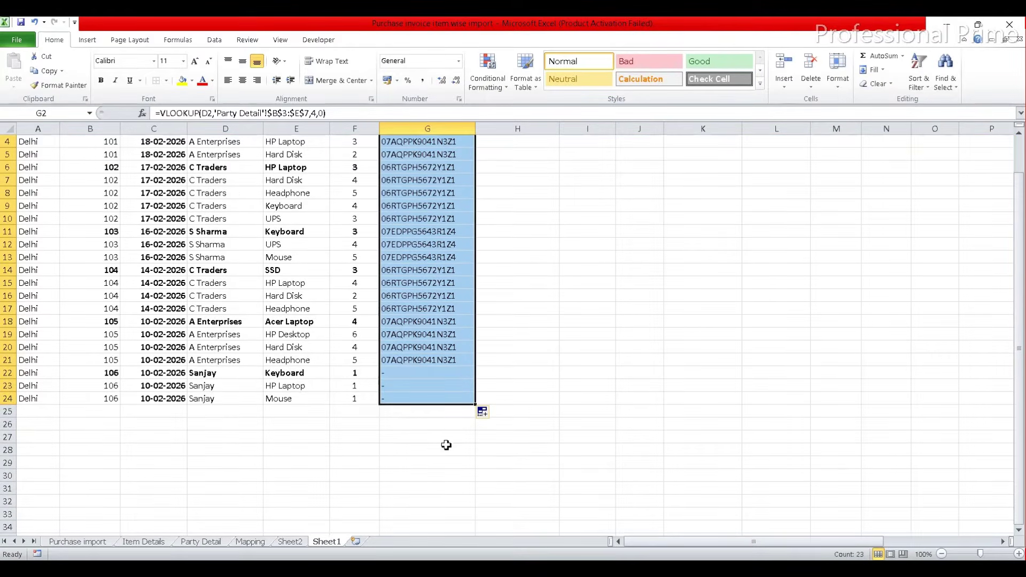
pyautogui.moveTo(476, 406); pyautogui.dragTo(479, 474)
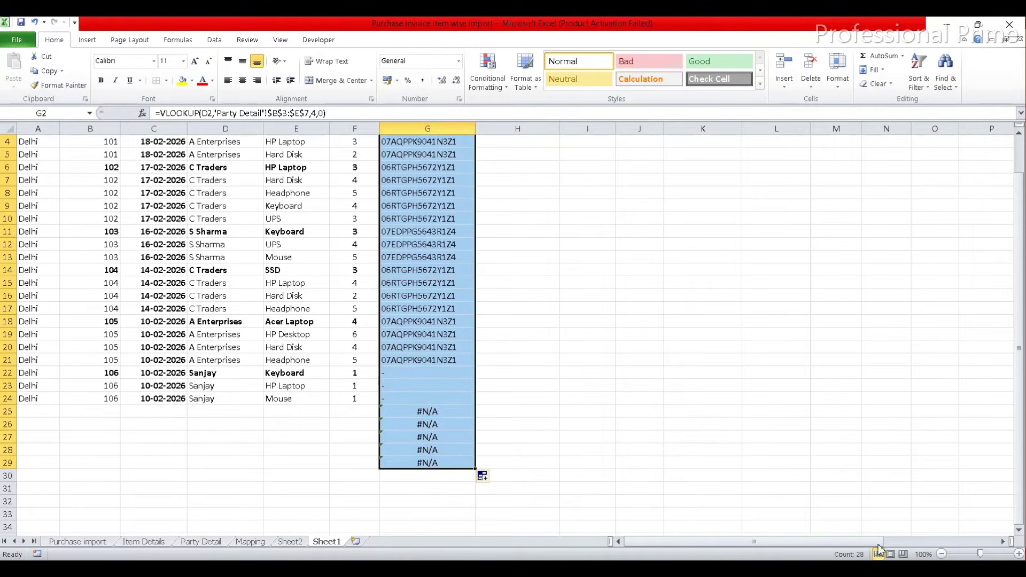
pyautogui.scroll(1, 884, 555)
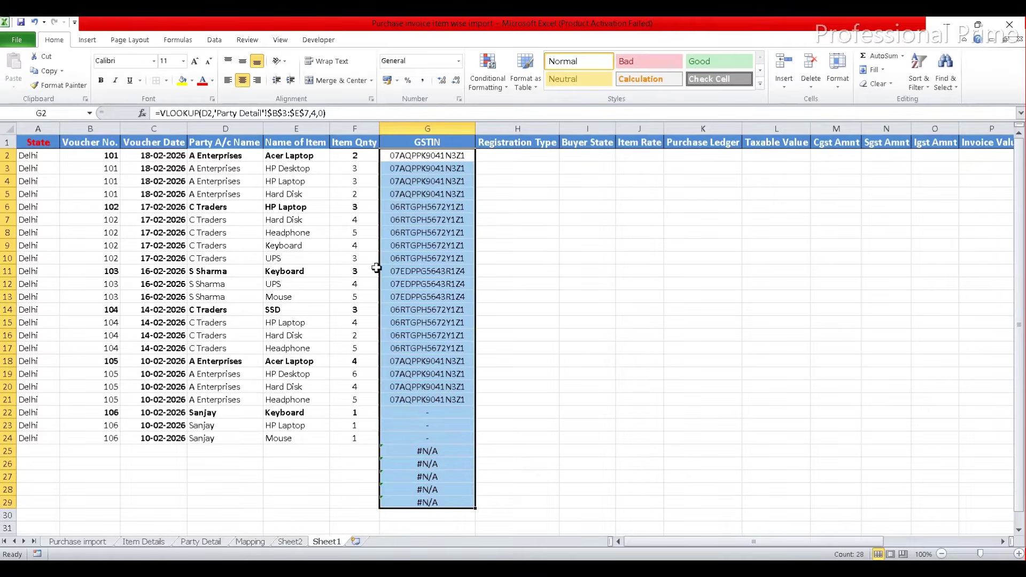
# Step: Wrap the GSTIN lookup in G2 in IFERROR with an empty string "" as the error value
pyautogui.click(163, 114)
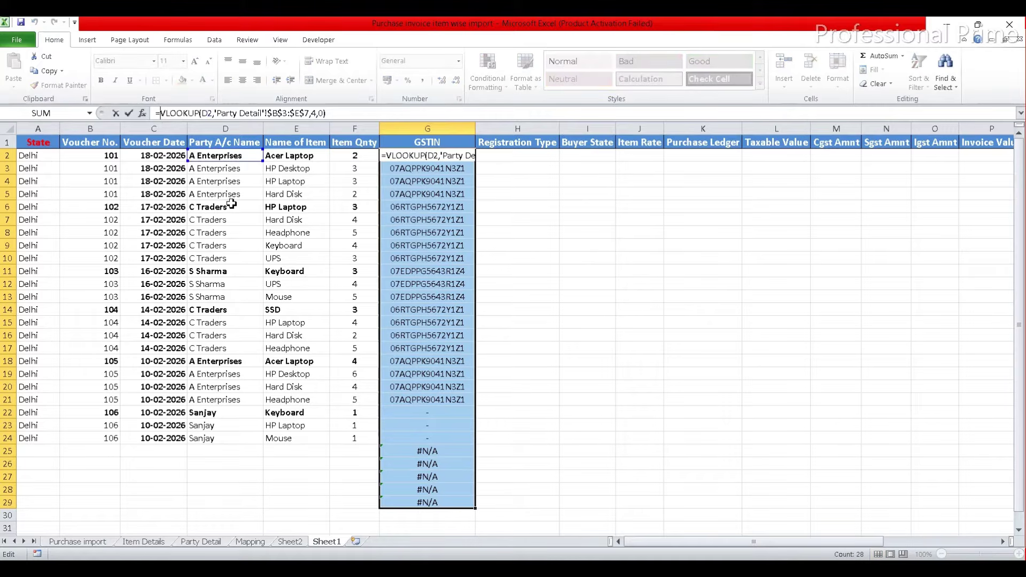
pyautogui.write('ifer')
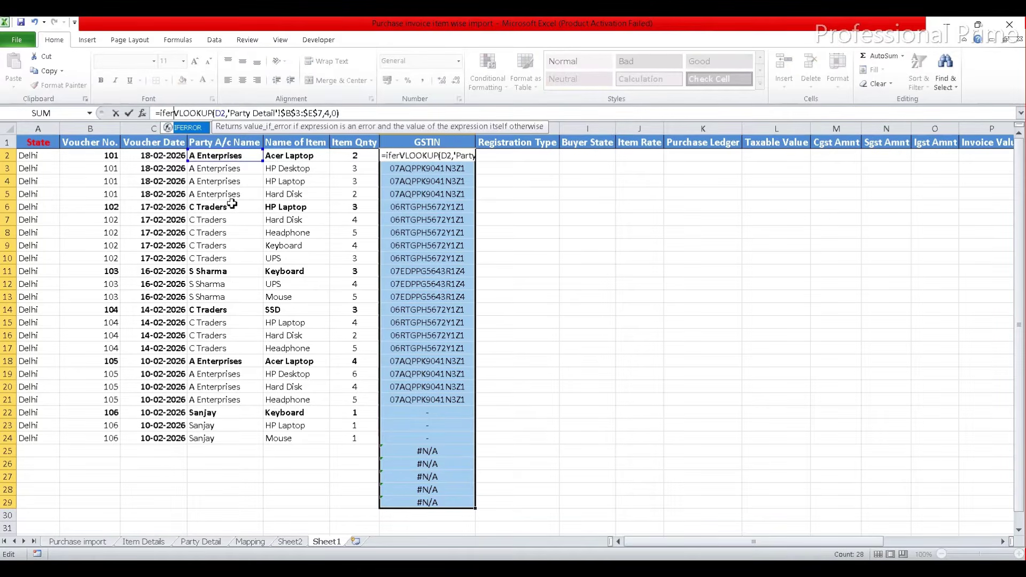
pyautogui.press('Tab')
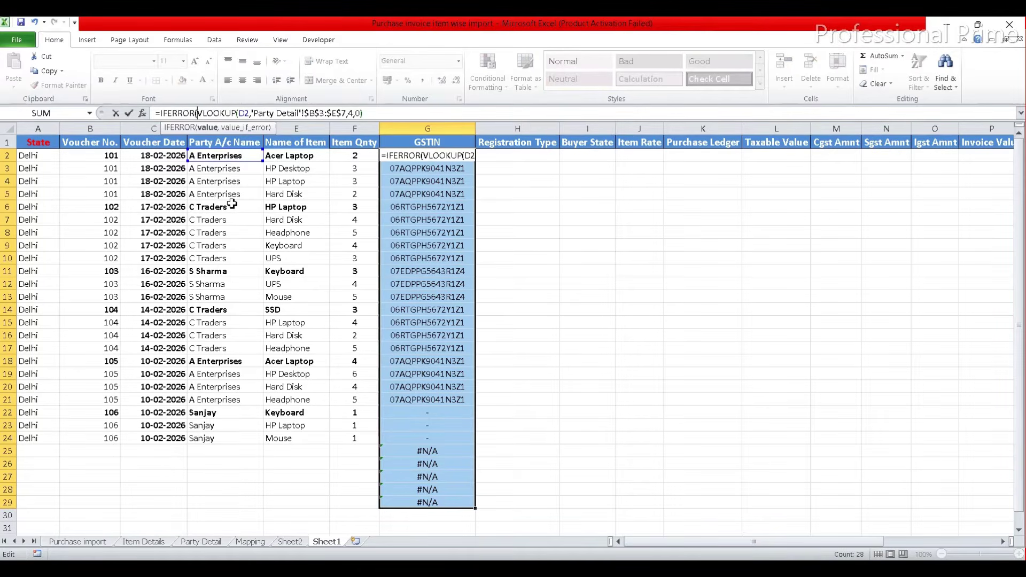
pyautogui.click(377, 113)
pyautogui.write(',')
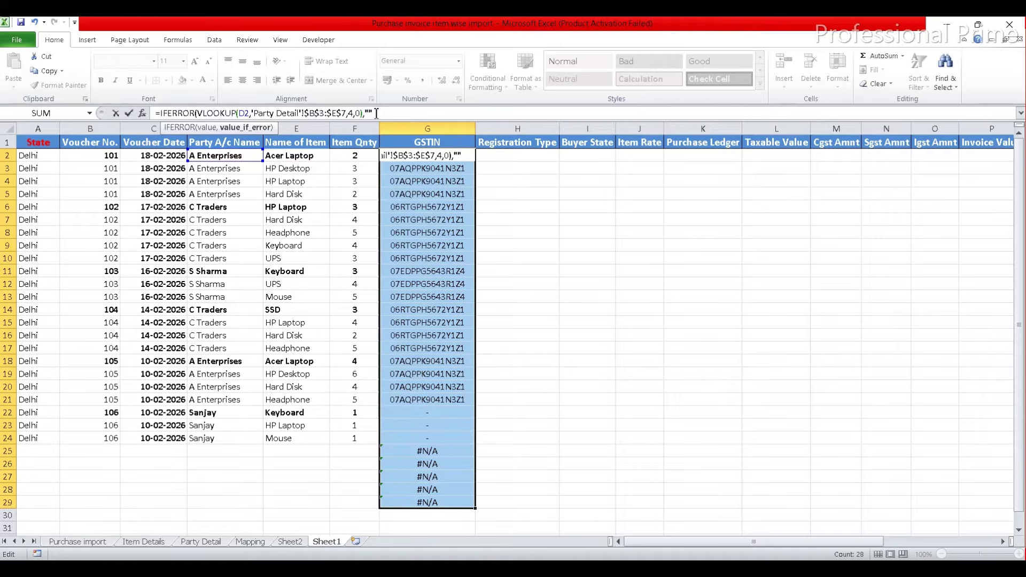
pyautogui.write('"")')
pyautogui.press('Return')
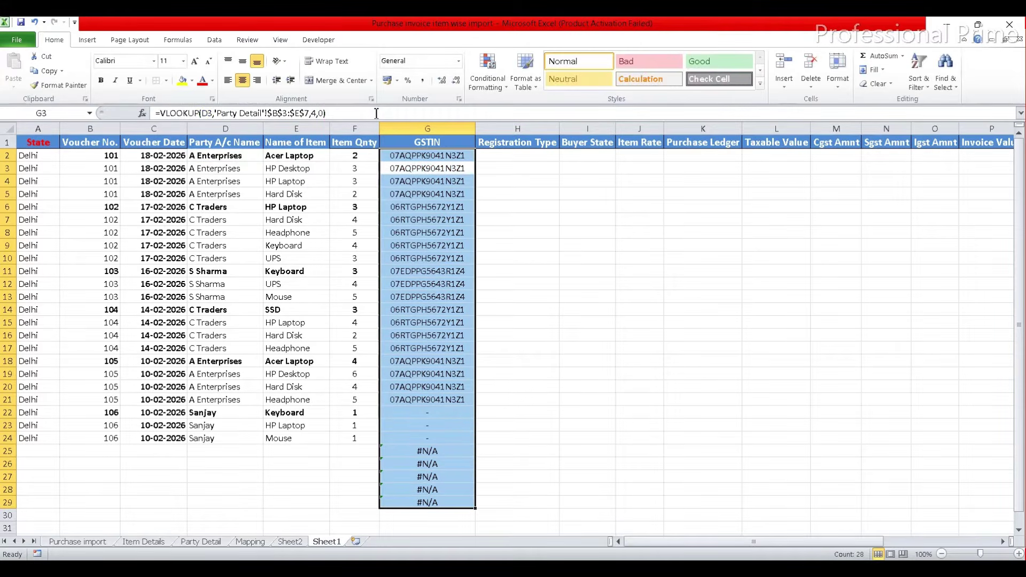
# Step: Fill the IFERROR version of the GSTIN lookup from G2 down to G29
pyautogui.click(424, 155)
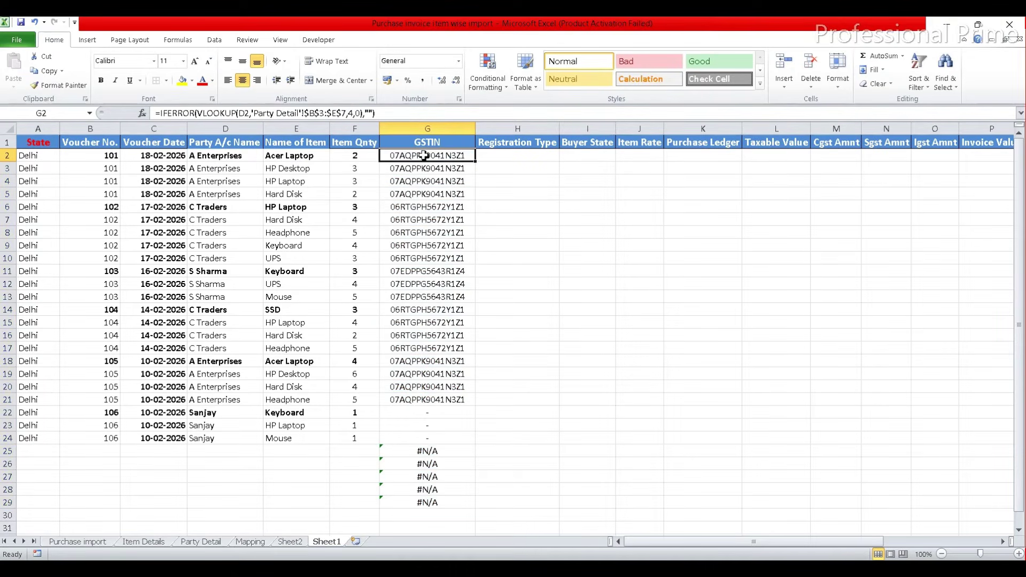
pyautogui.doubleClick(477, 165)
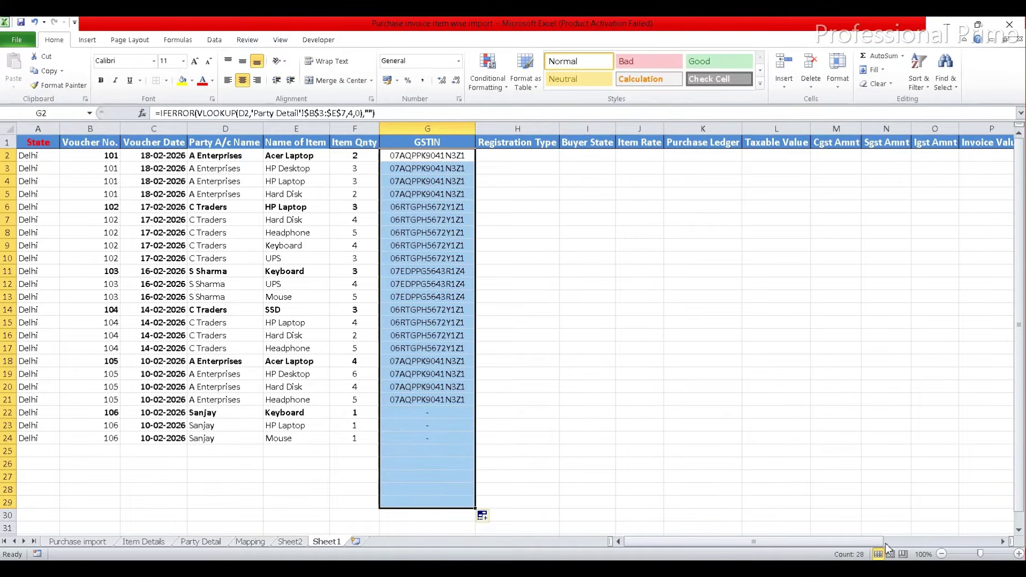
pyautogui.press('Up')
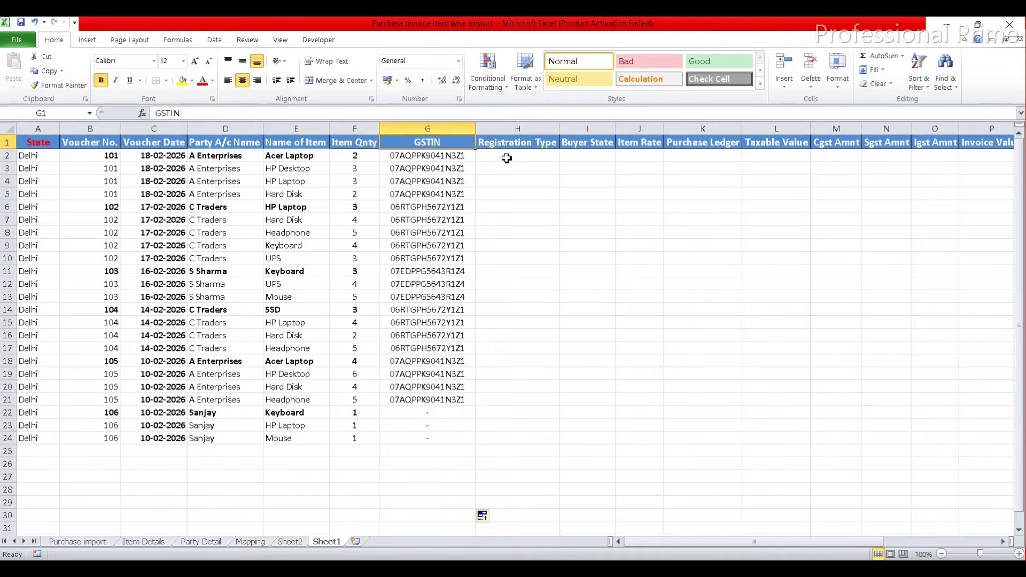
# Step: Copy the IFERROR lookup formula text from G2 into H2 under Registration Type
pyautogui.click(420, 157)
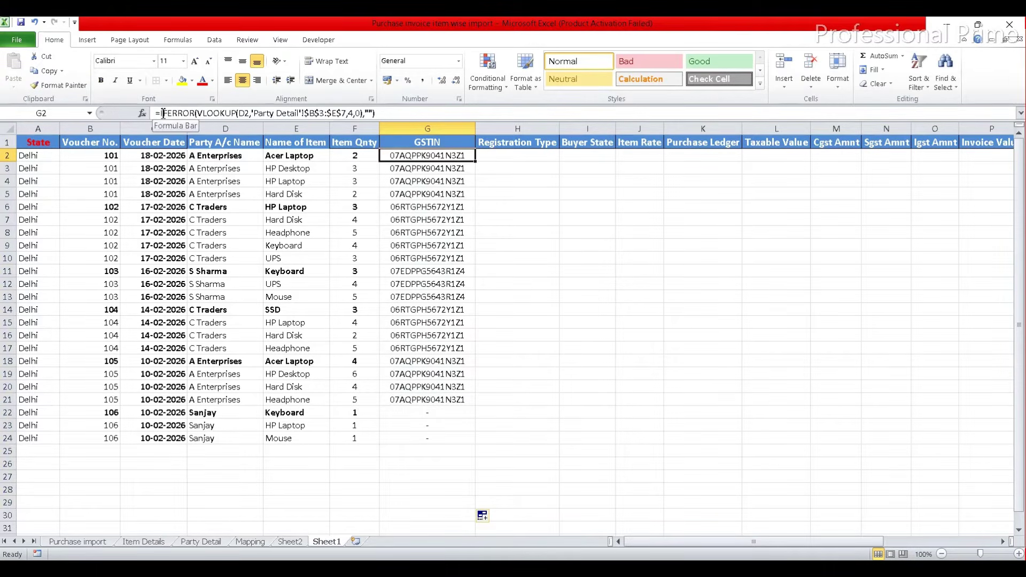
pyautogui.moveTo(160, 114); pyautogui.dragTo(377, 121)
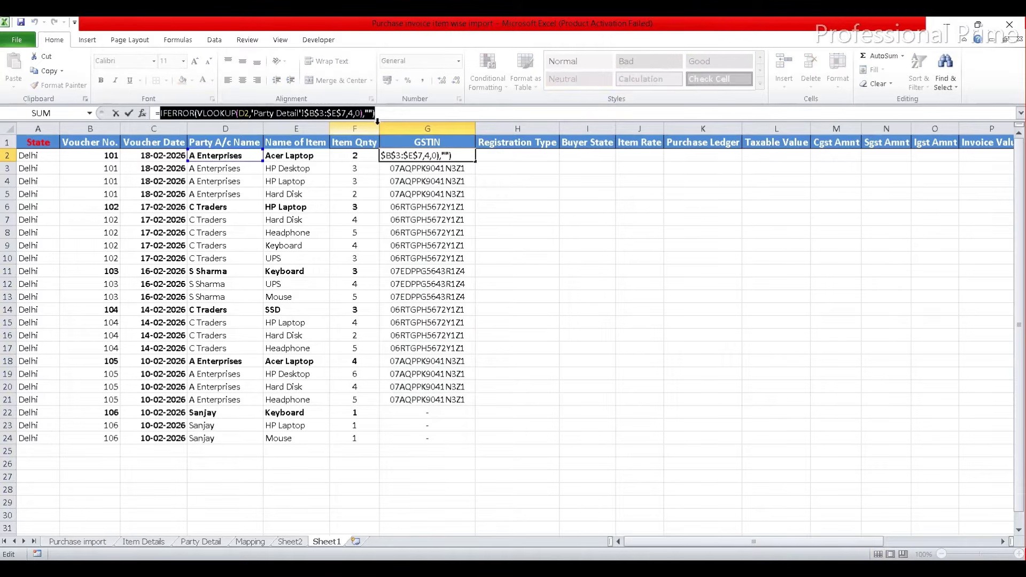
pyautogui.hotkey('ctrl', 'c')
pyautogui.press('Escape')
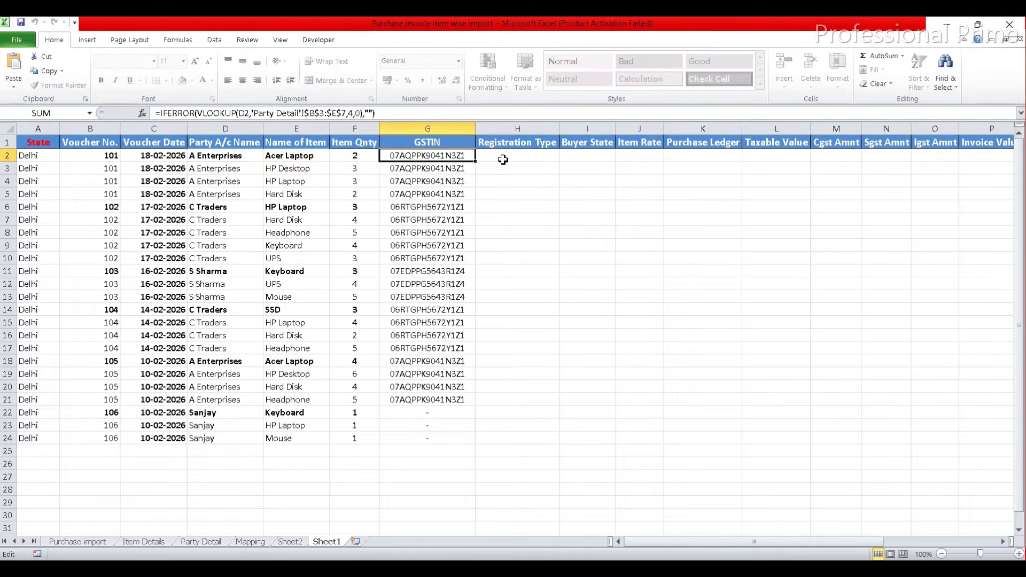
pyautogui.click(503, 155)
pyautogui.write('=')
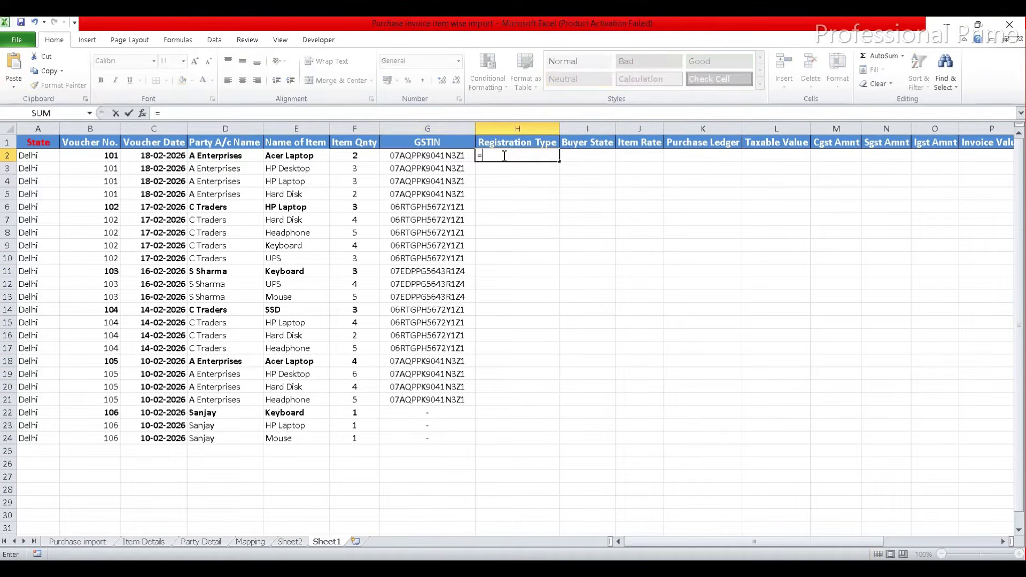
pyautogui.hotkey('ctrl', 'v')
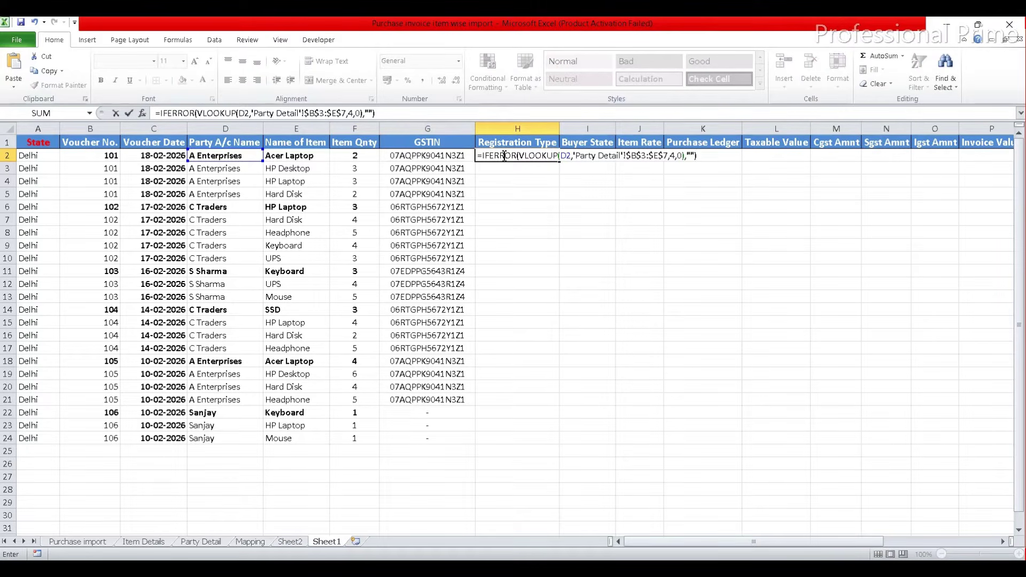
# Step: Set the column index of the H2 lookup to 3 and check the result against the Party Detail sheet
pyautogui.click(676, 156)
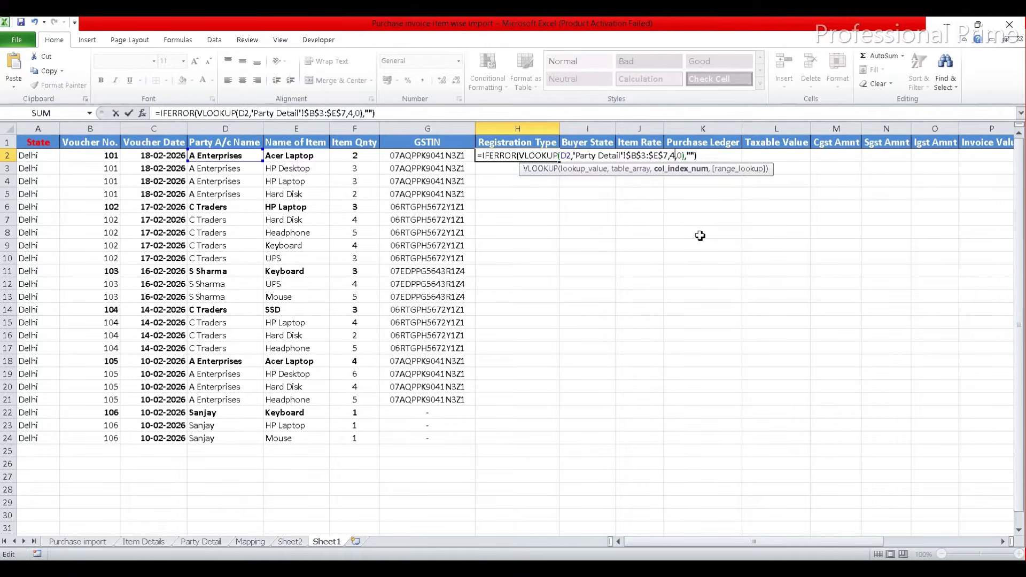
pyautogui.press('BackSpace')
pyautogui.write('3')
pyautogui.press('Return')
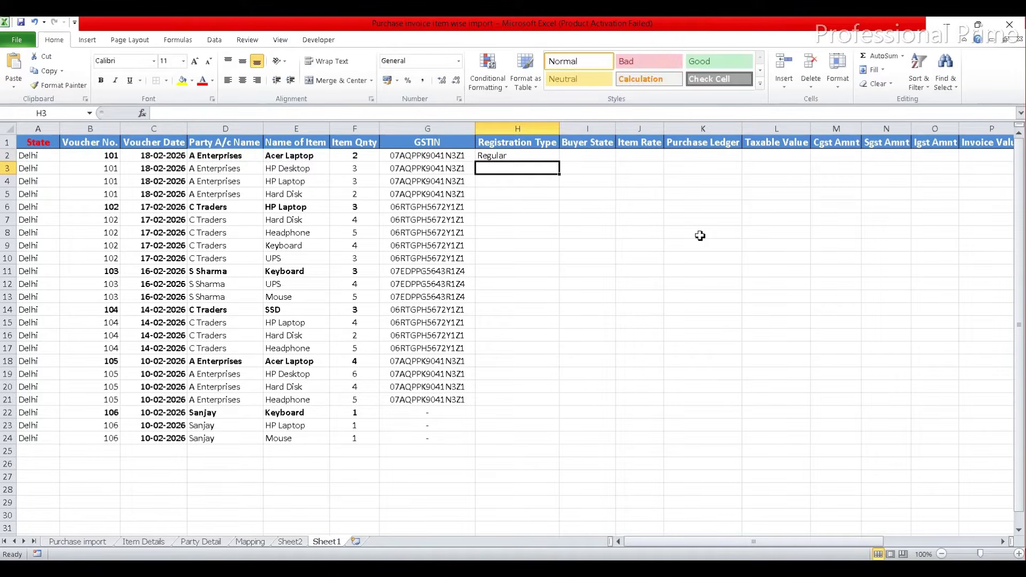
pyautogui.click(207, 542)
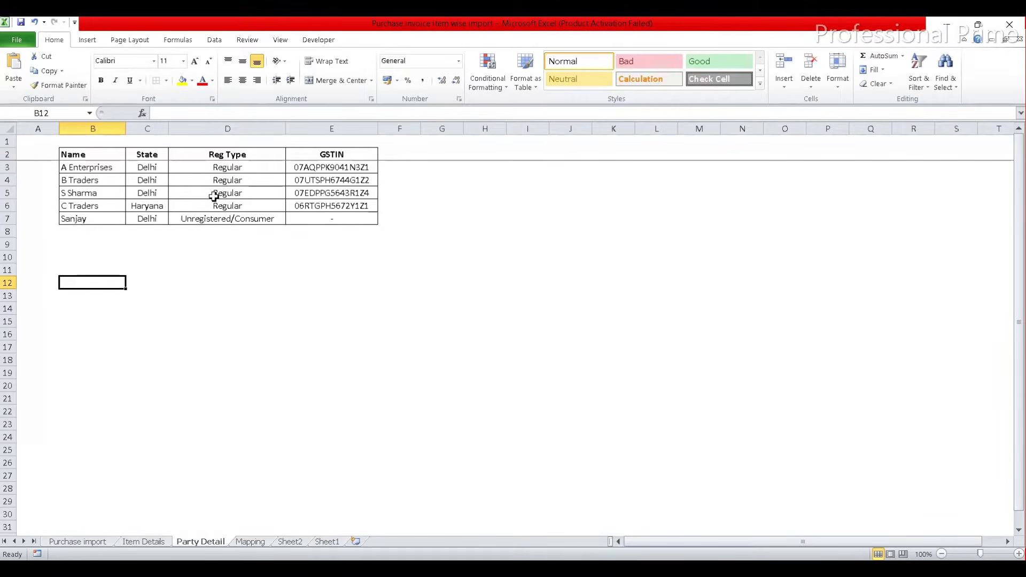
pyautogui.click(338, 543)
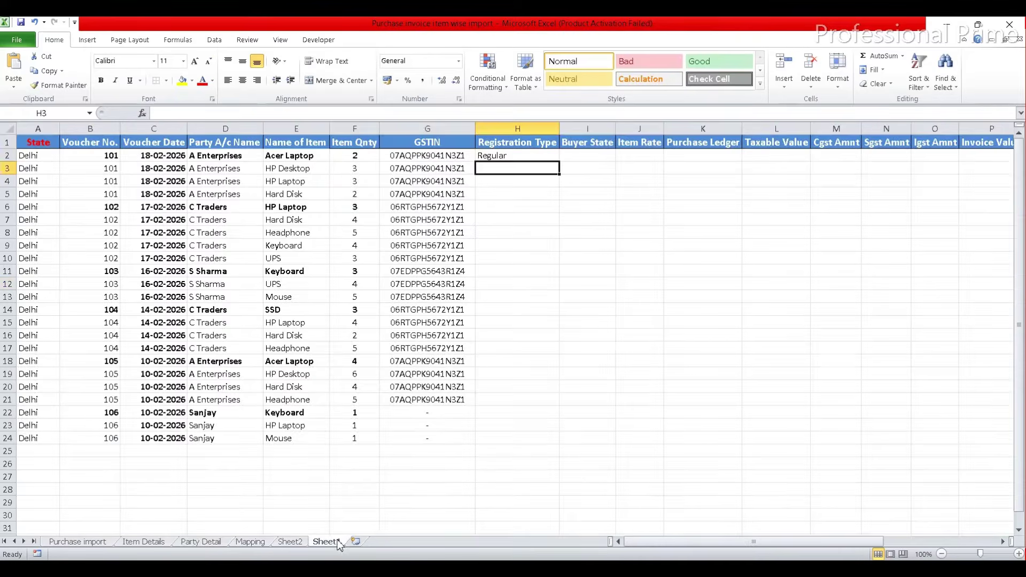
# Step: Centre H2, fill its Registration Type lookup down to H29, and autofit column H to its contents
pyautogui.click(499, 156)
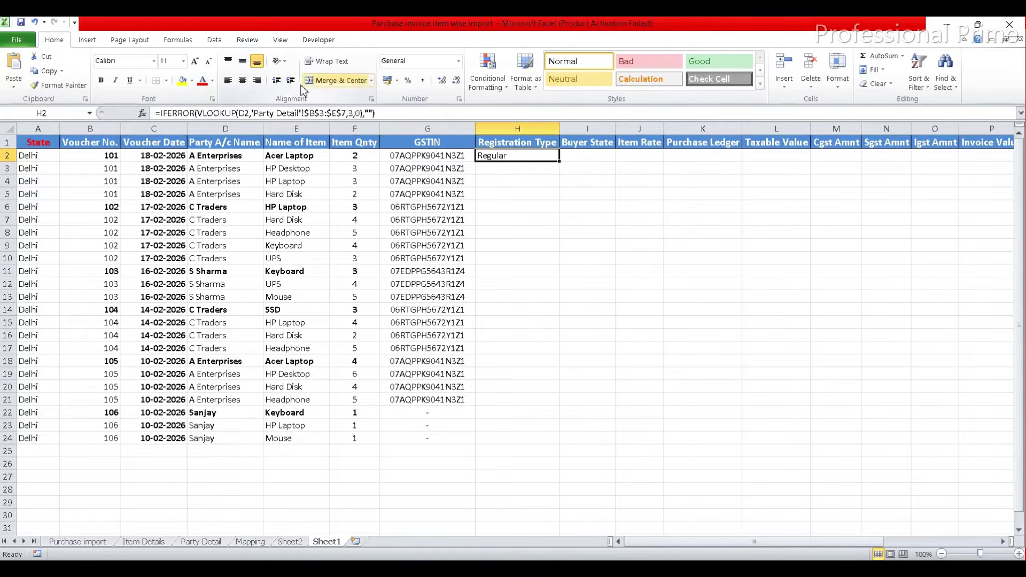
pyautogui.click(242, 80)
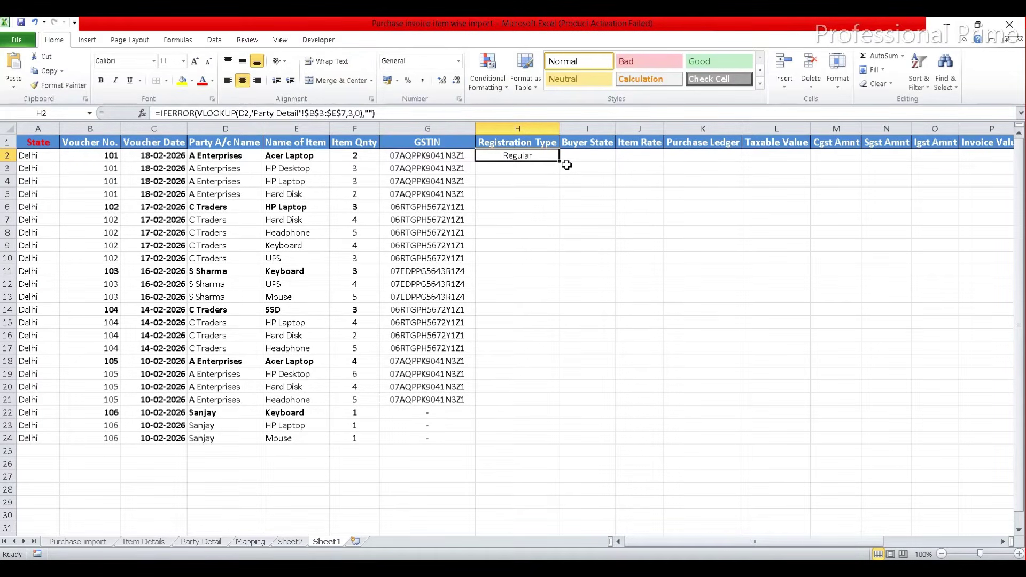
pyautogui.doubleClick(561, 162)
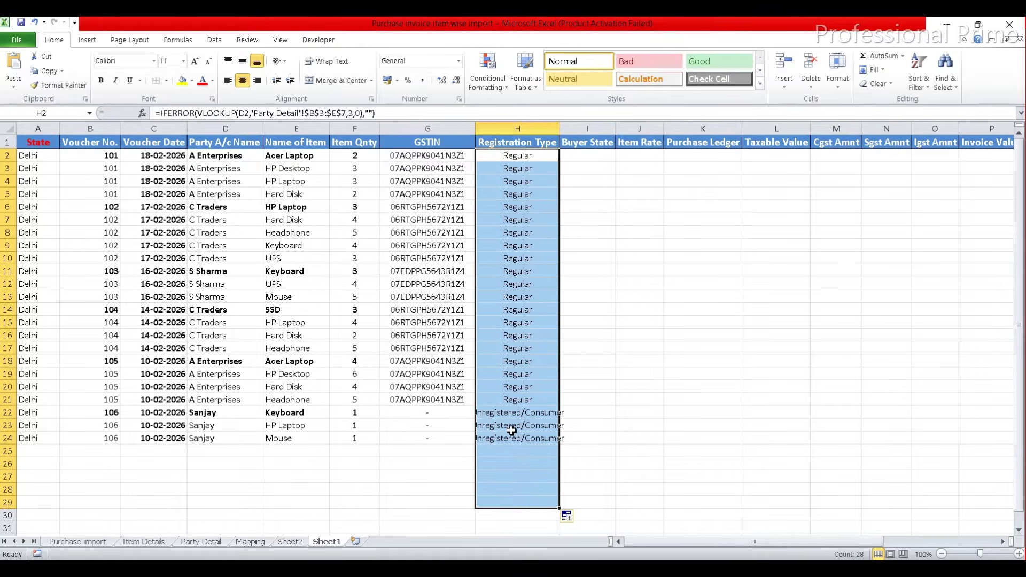
pyautogui.doubleClick(559, 129)
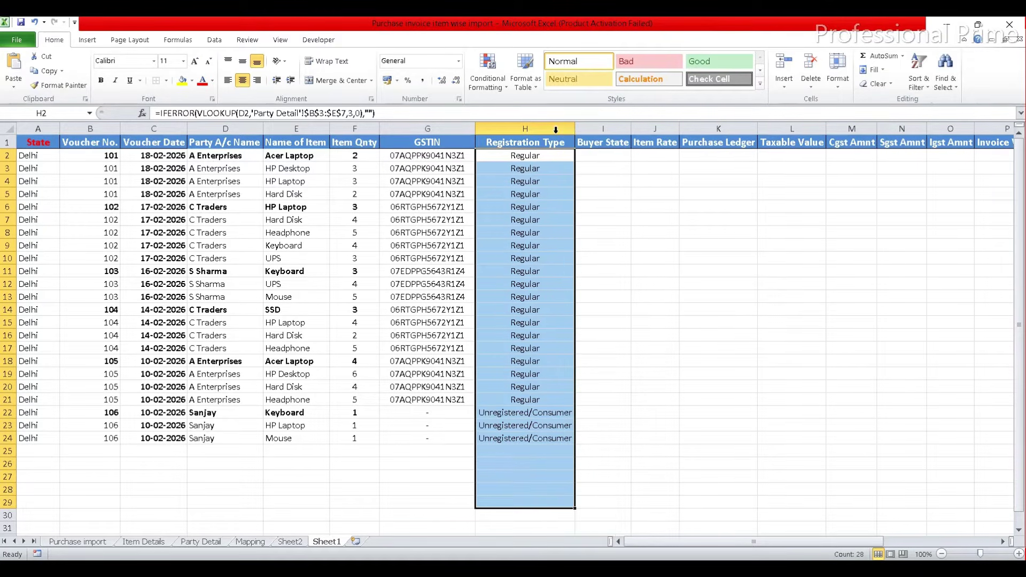
pyautogui.click(552, 207)
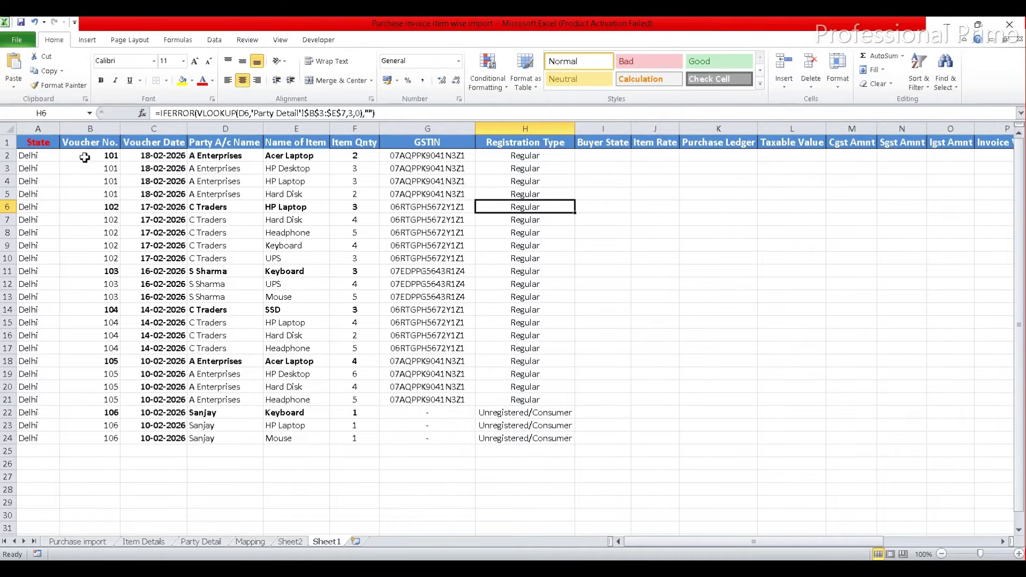
# Step: Review the manually entered data in B2:F24 and the party states on the Party Detail sheet
pyautogui.moveTo(70, 157); pyautogui.dragTo(371, 440)
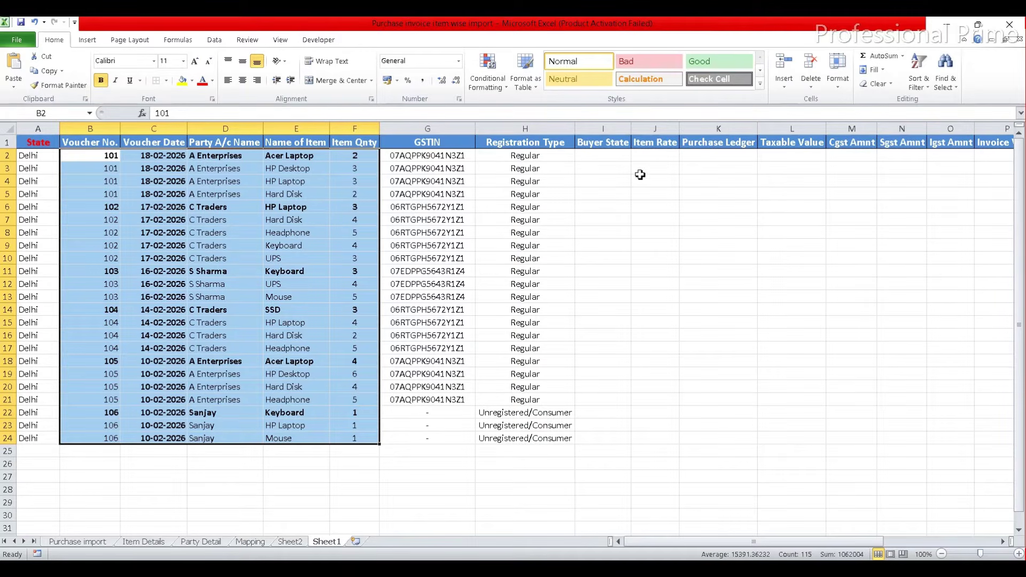
pyautogui.click(206, 543)
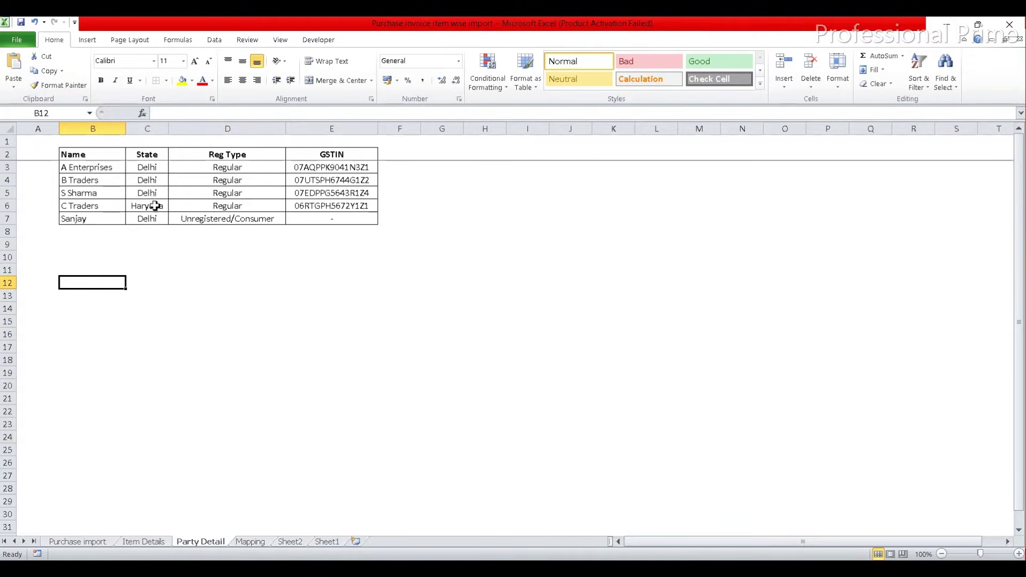
pyautogui.click(343, 543)
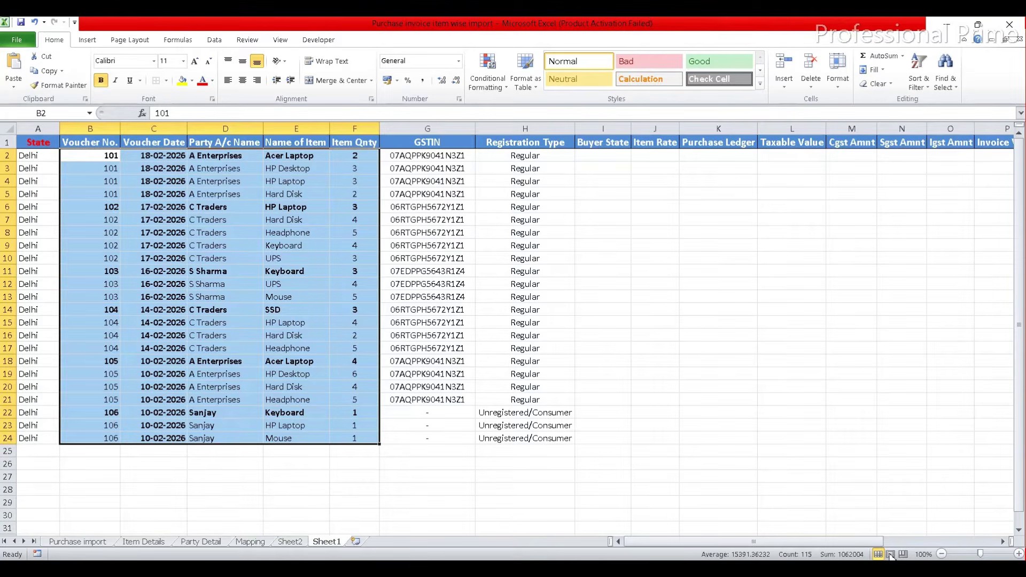
# Step: Copy the IFERROR lookup formula text from H2 into I2 under Buyer State
pyautogui.click(525, 156)
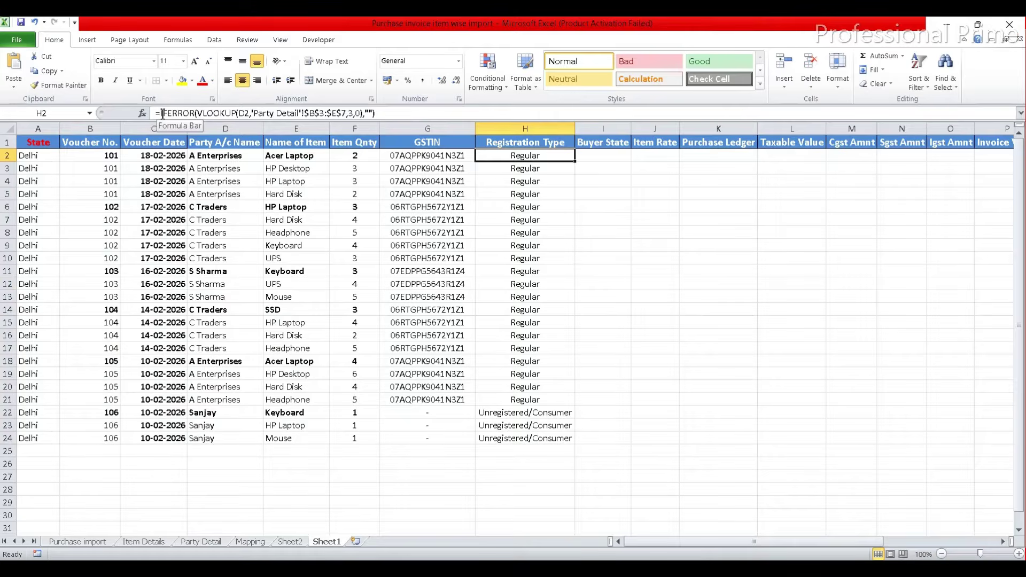
pyautogui.moveTo(163, 113); pyautogui.dragTo(410, 111)
pyautogui.hotkey('ctrl', 'c')
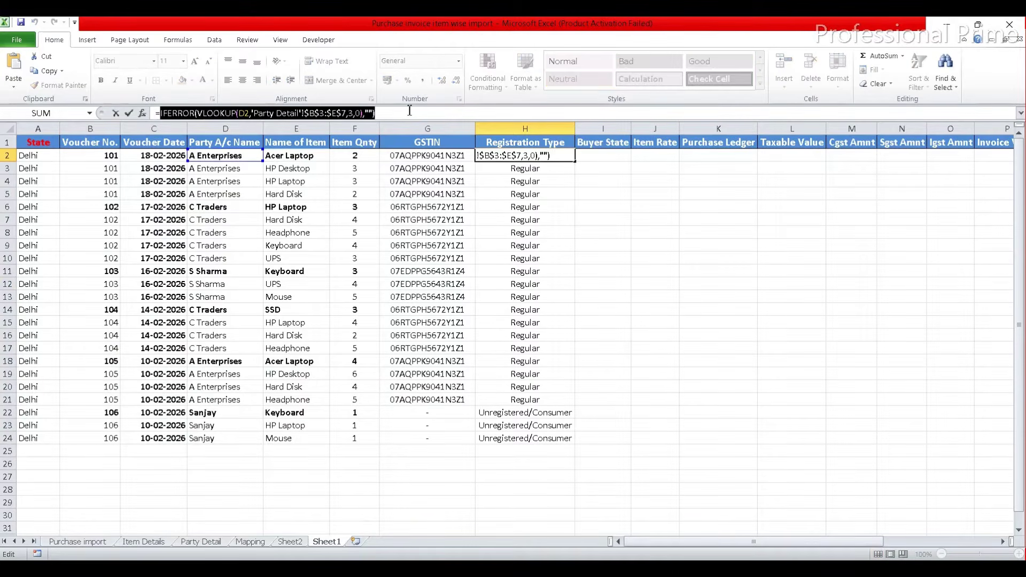
pyautogui.press('Escape')
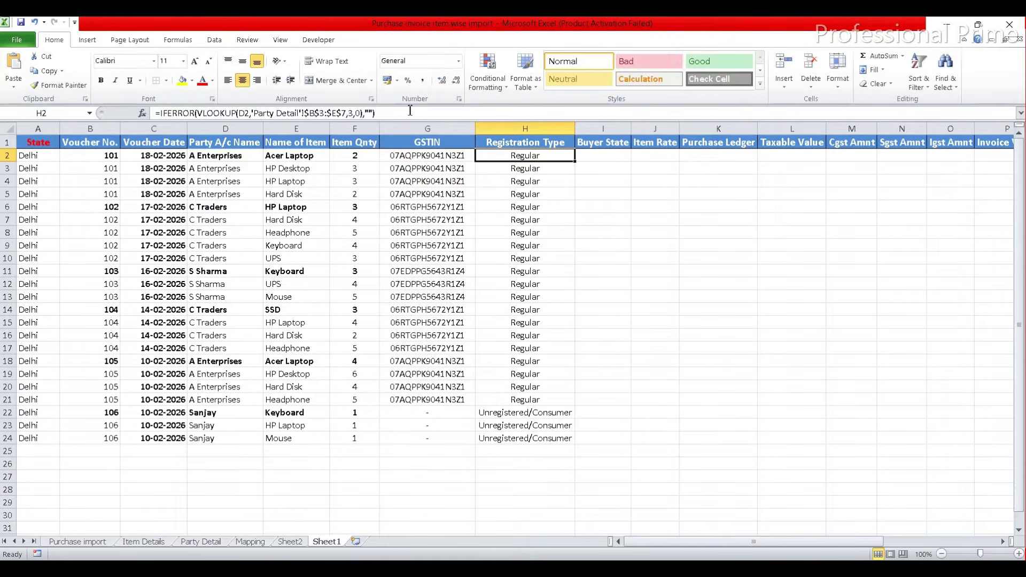
pyautogui.click(616, 156)
pyautogui.write('=')
pyautogui.hotkey('ctrl', 'v')
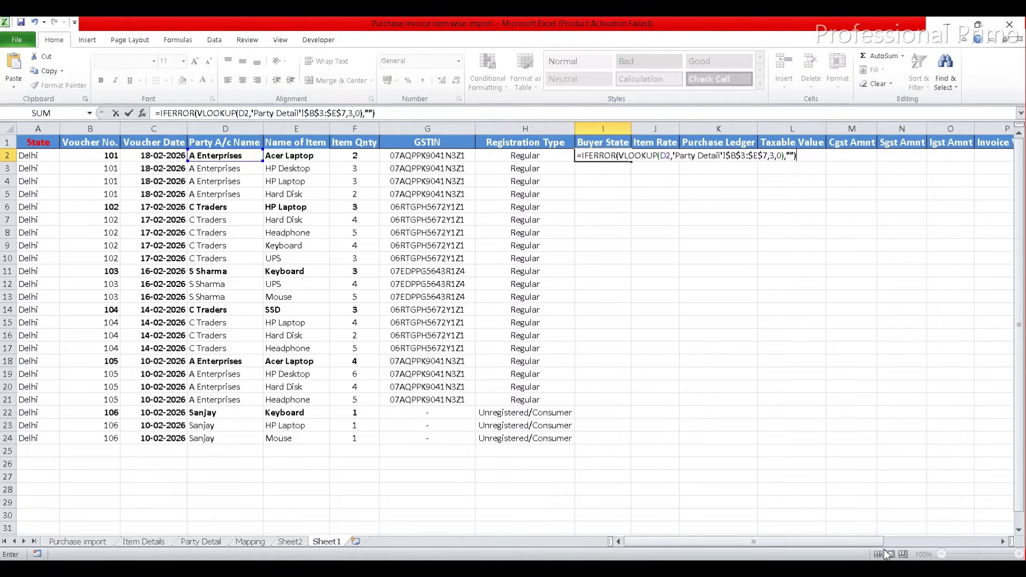
# Step: Set the column index of the Buyer State lookup in I2 to 2 and enter the formula
pyautogui.click(776, 155)
pyautogui.press('BackSpace')
pyautogui.write('2')
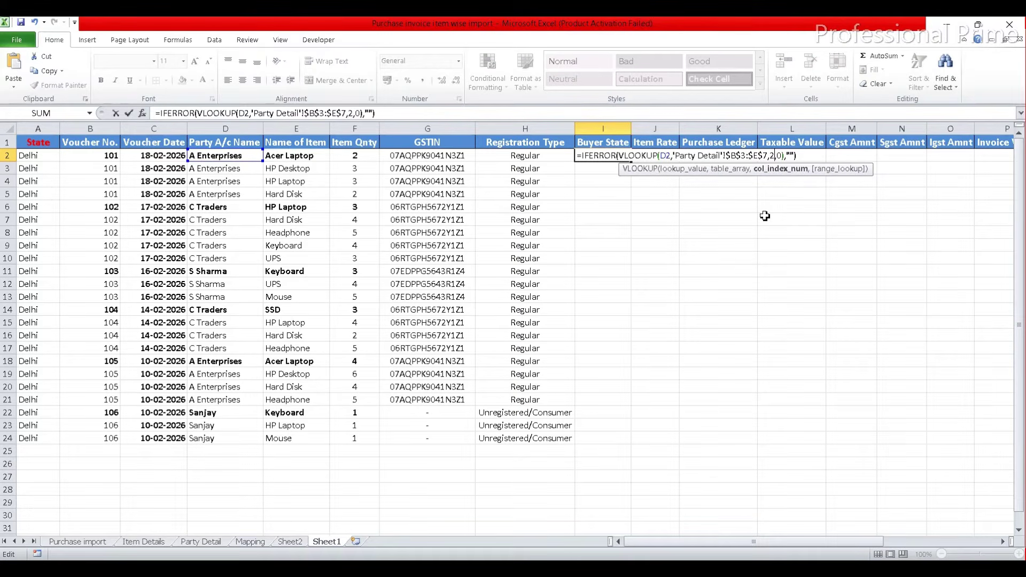
pyautogui.click(809, 156)
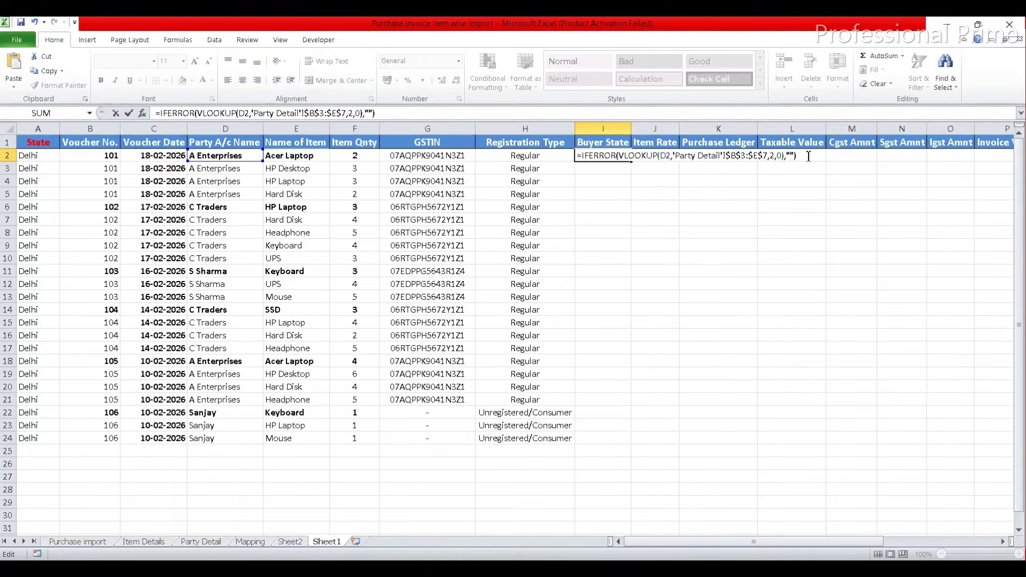
pyautogui.press('Return')
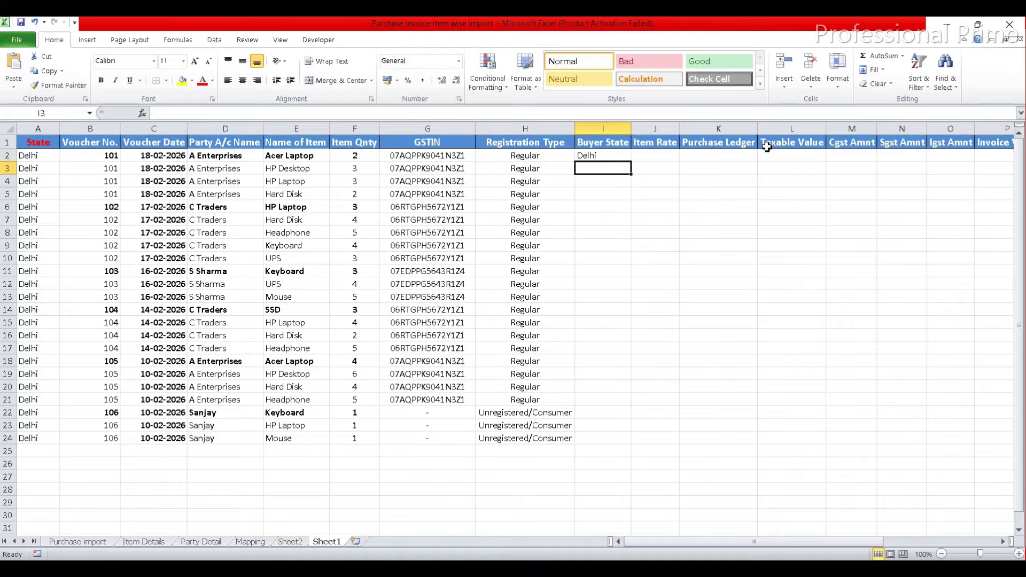
# Step: Centre I2 and fill its Buyer State lookup down the column for all the item rows
pyautogui.click(601, 156)
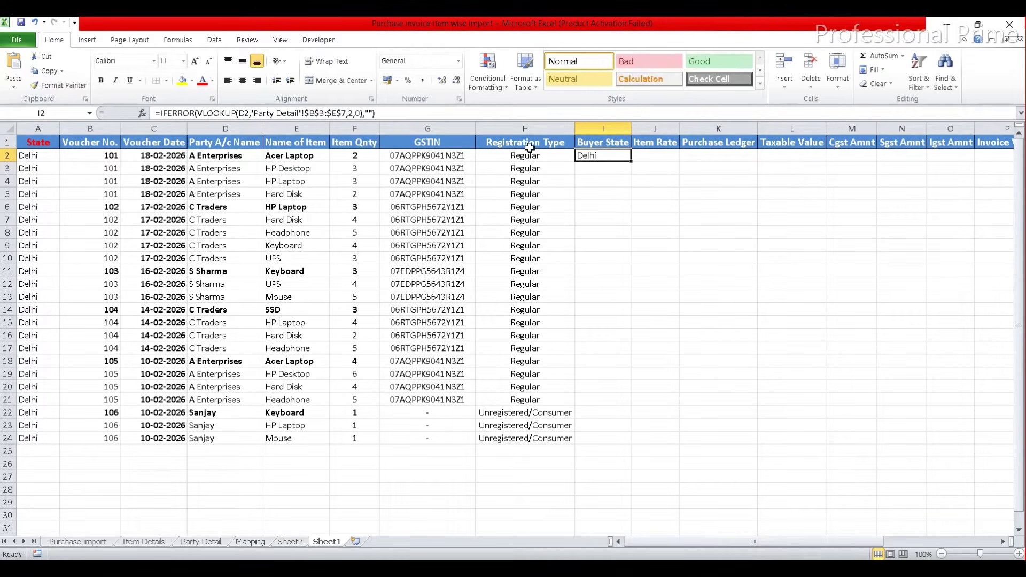
pyautogui.click(242, 80)
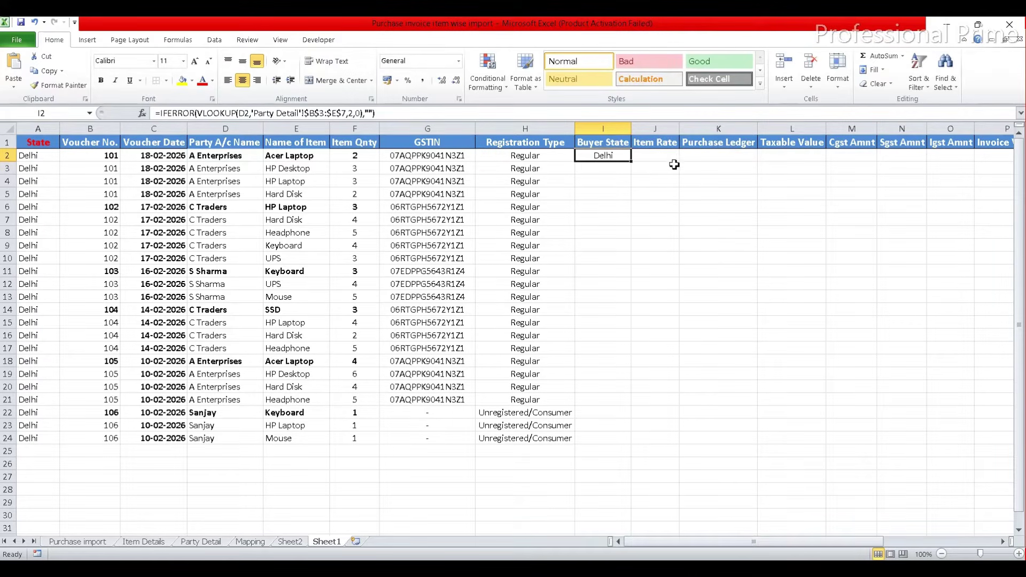
pyautogui.doubleClick(632, 161)
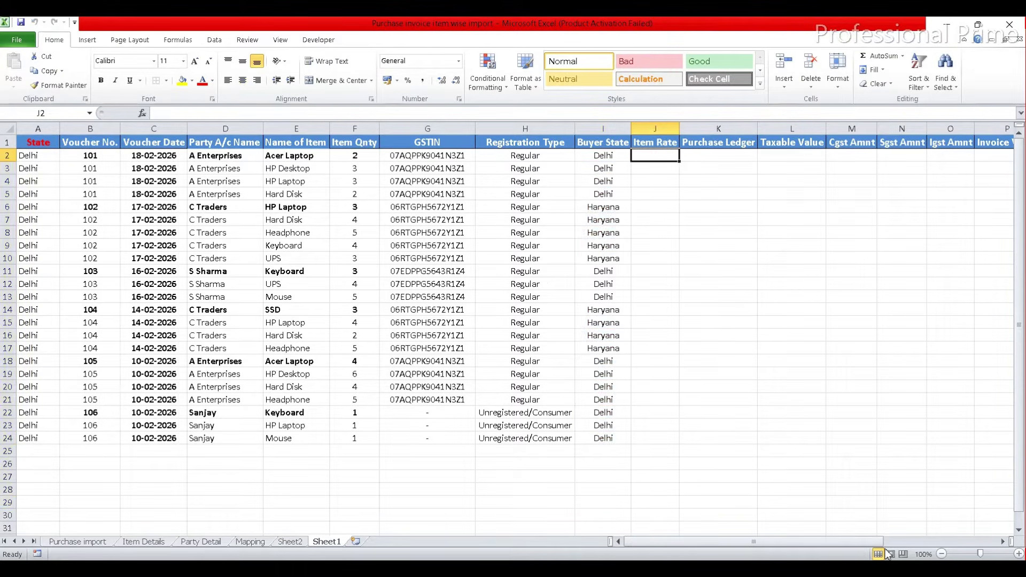
# Step: Insert an empty column before the GSTIN column on Sheet1
pyautogui.click(633, 156)
pyautogui.click(445, 130)
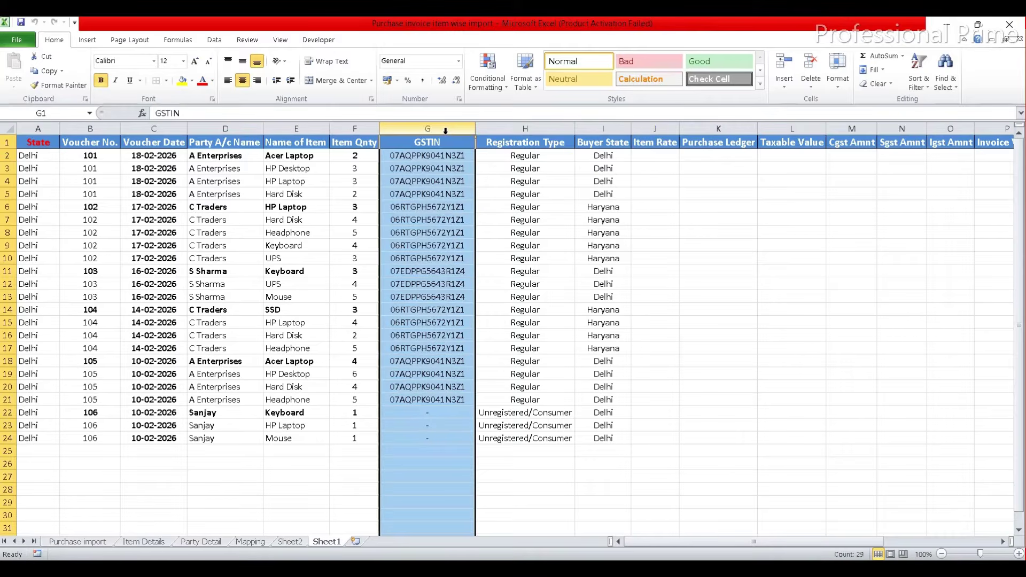
pyautogui.rightClick(444, 132)
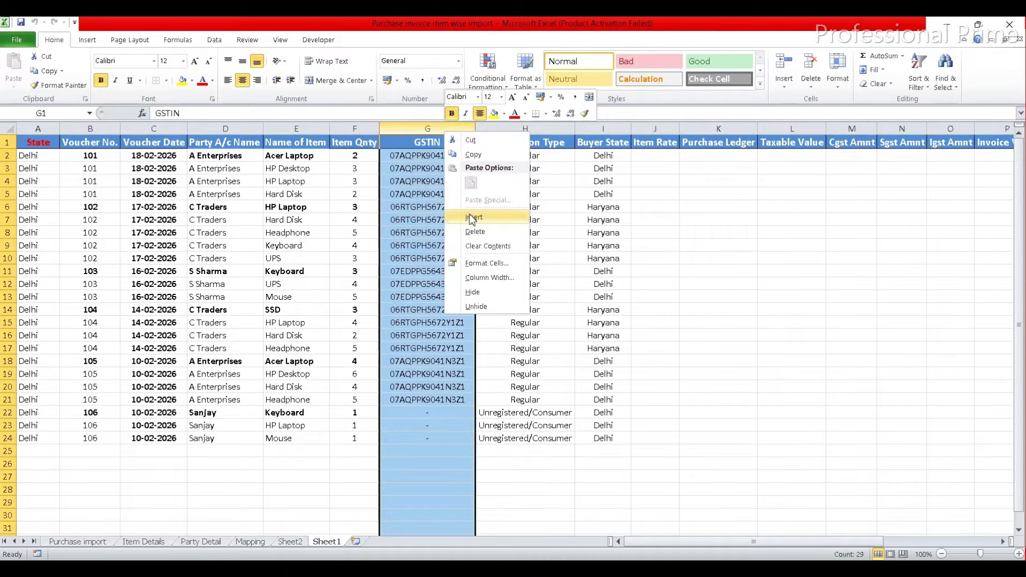
pyautogui.click(472, 218)
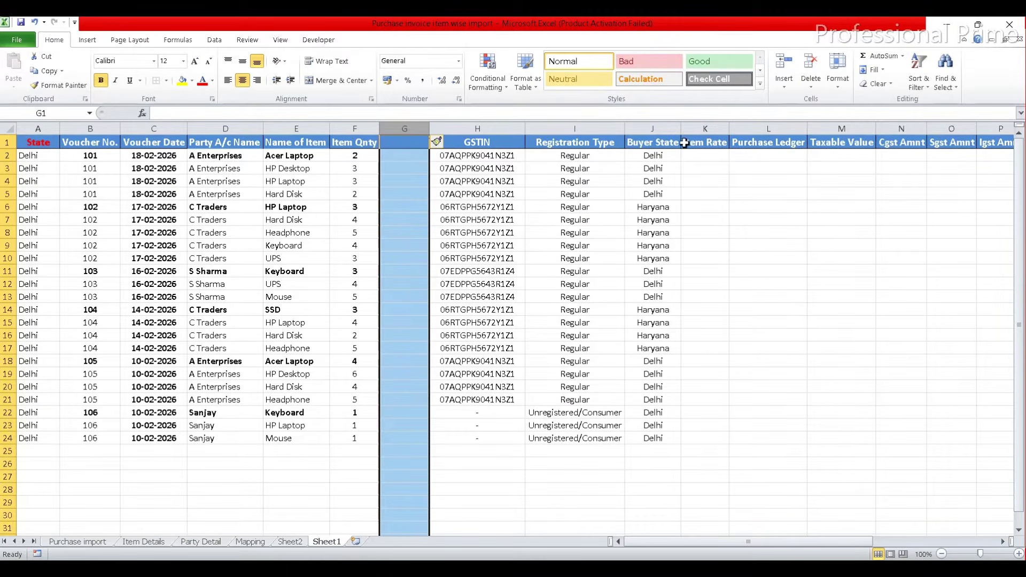
# Step: Move the Item Rate column into the empty column G and delete the vacated column K
pyautogui.click(709, 126)
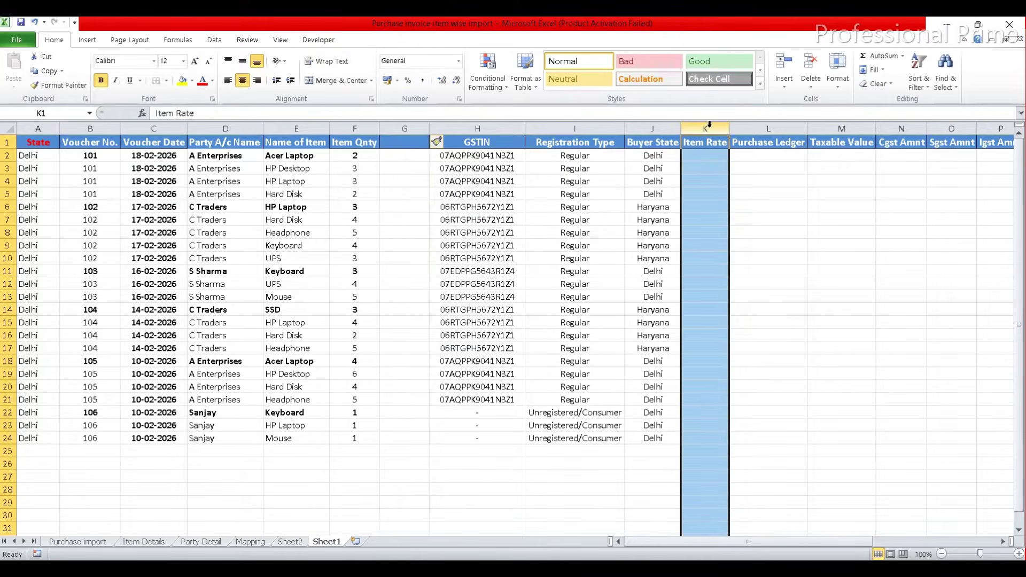
pyautogui.hotkey('ctrl', 'x')
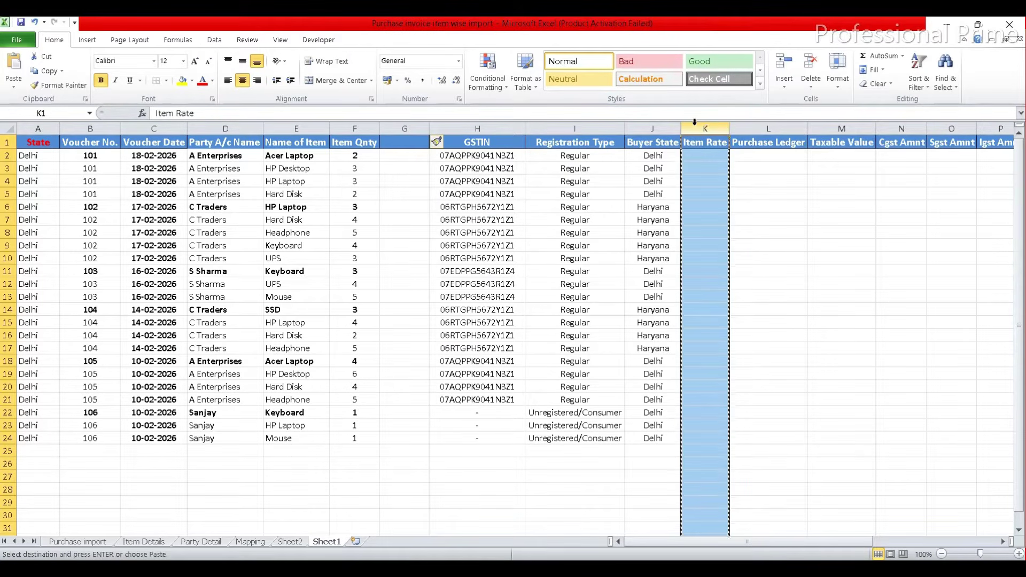
pyautogui.click(399, 140)
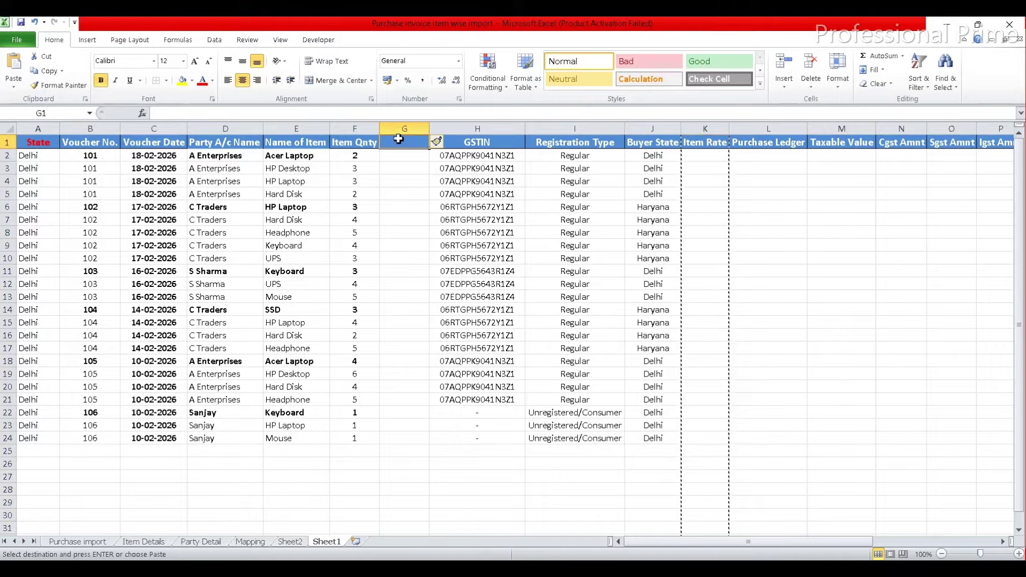
pyautogui.hotkey('ctrl', 'v')
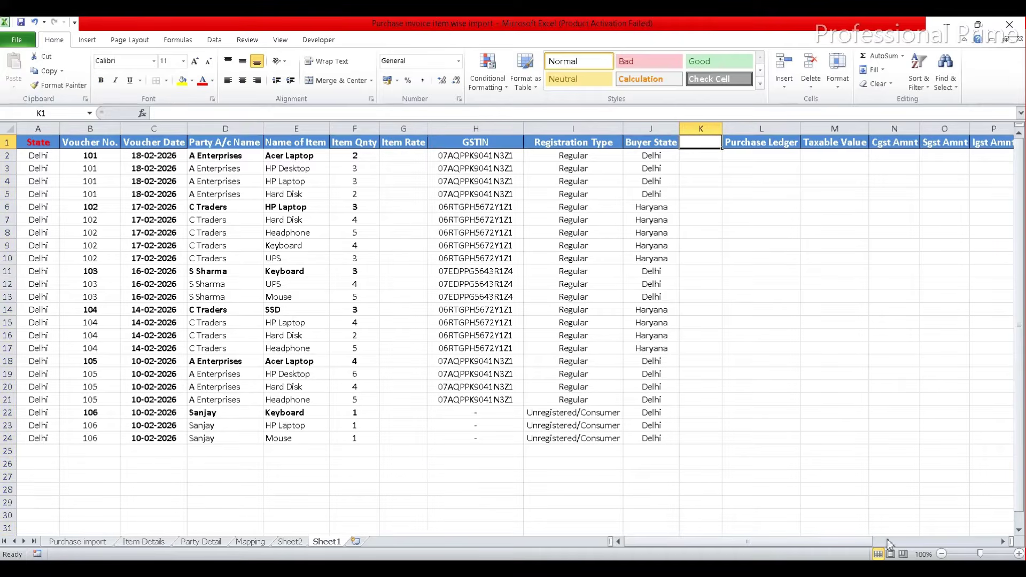
pyautogui.rightClick(701, 129)
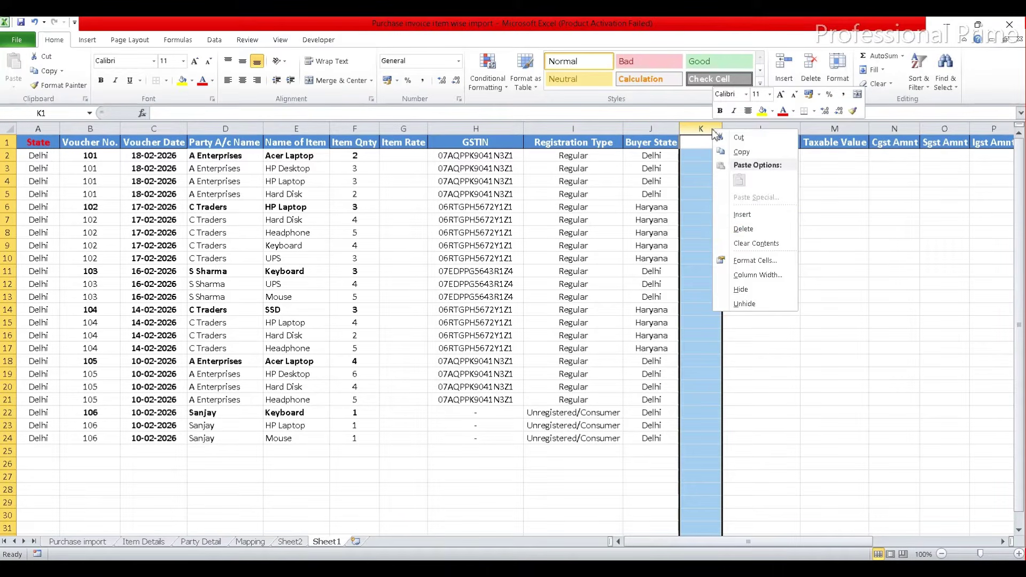
pyautogui.click(747, 229)
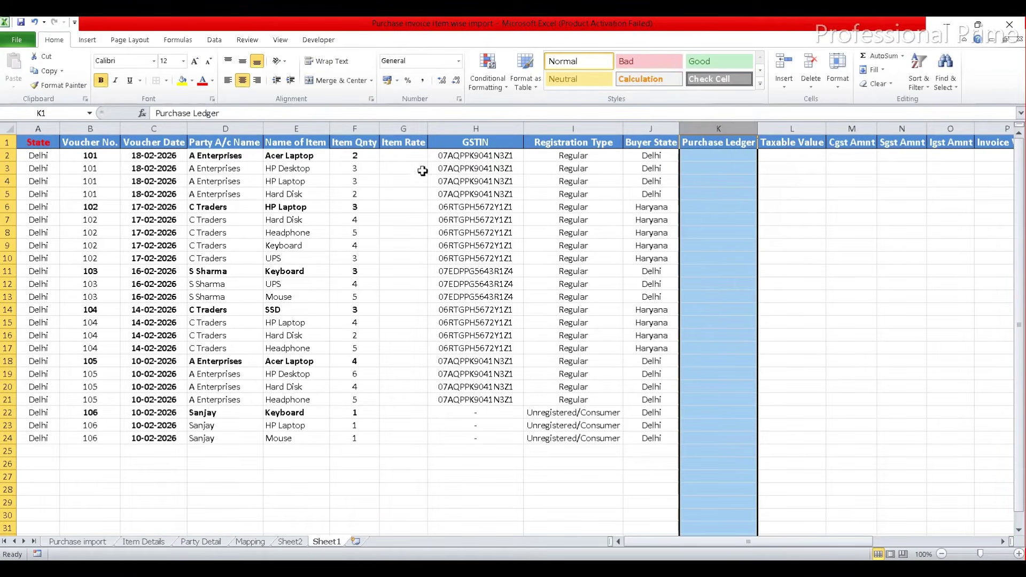
# Step: Check the rates on the Item Details sheet and begin a VLOOKUP in G2 with E2 as the lookup value
pyautogui.moveTo(399, 156); pyautogui.dragTo(400, 452)
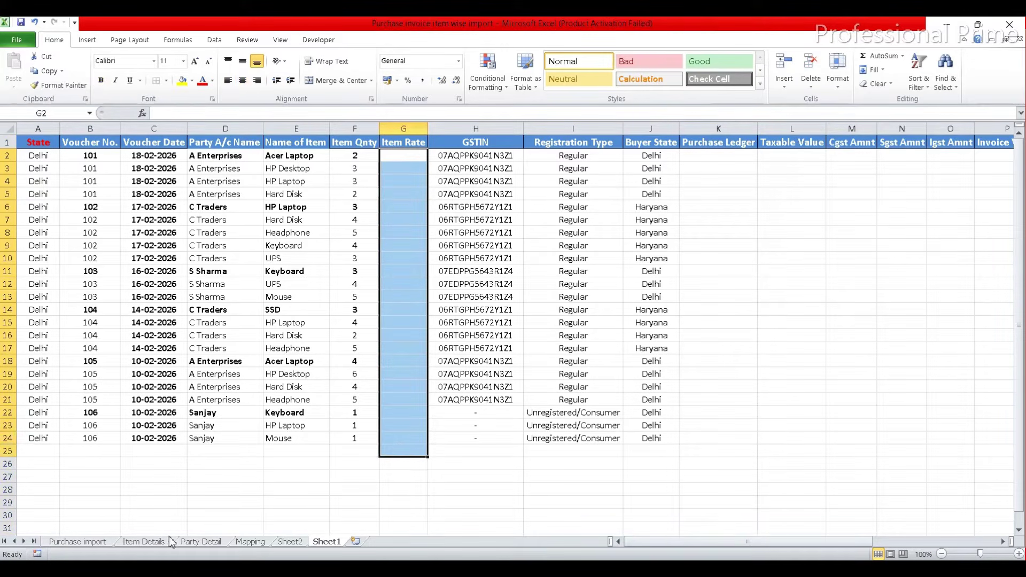
pyautogui.click(149, 541)
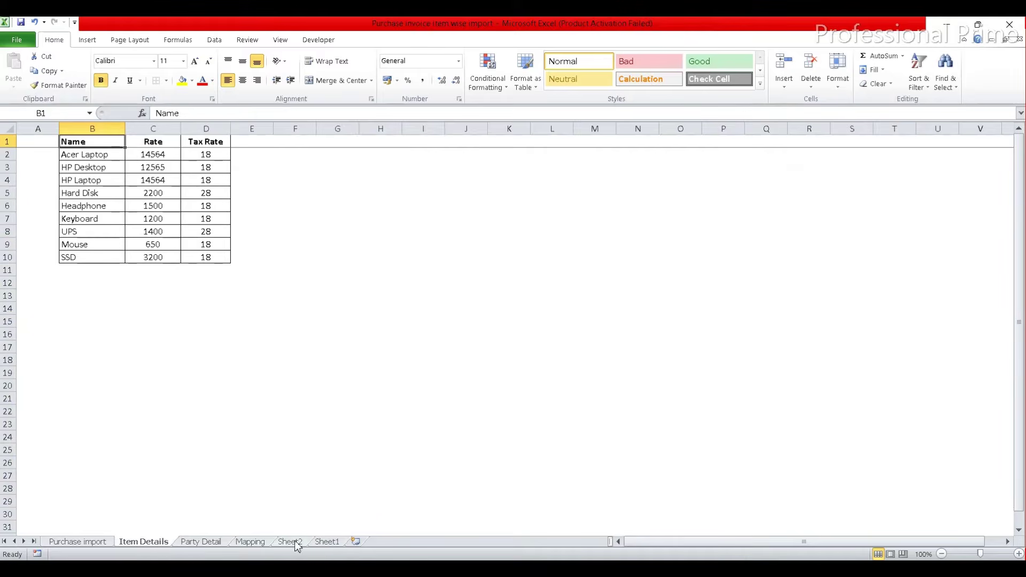
pyautogui.click(328, 542)
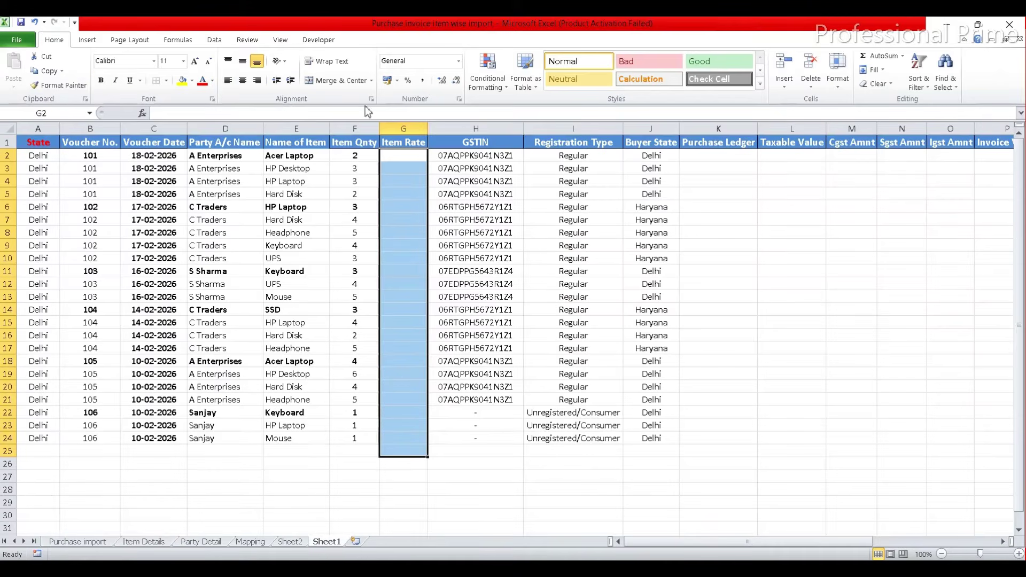
pyautogui.click(395, 155)
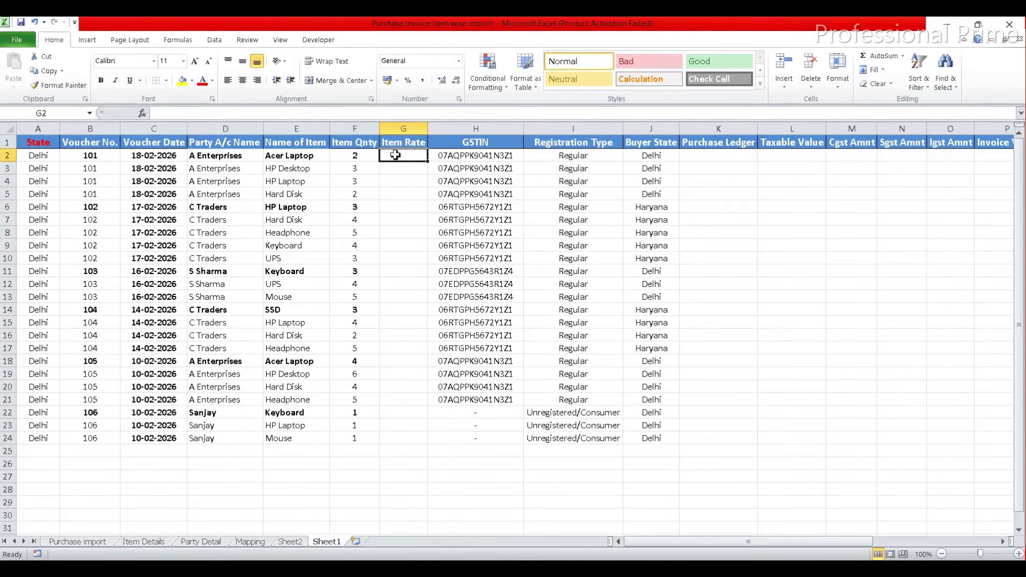
pyautogui.write('=vlo')
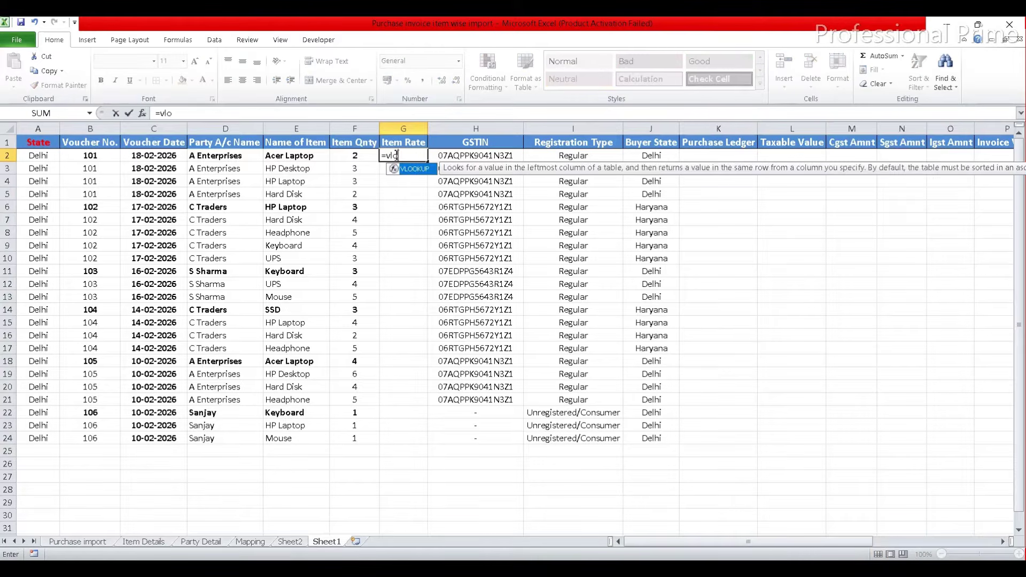
pyautogui.press('Tab')
pyautogui.click(284, 157)
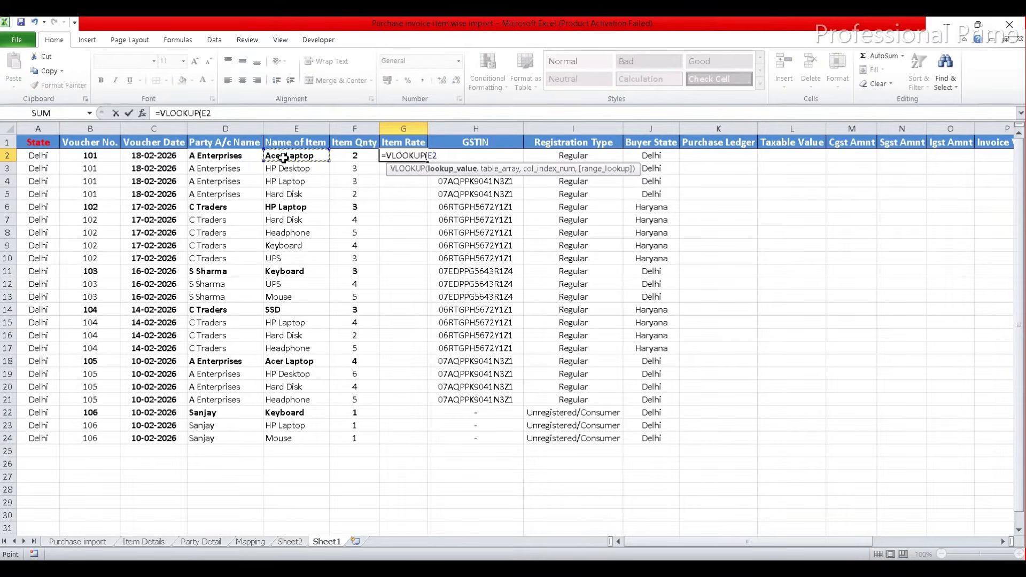
pyautogui.write(',')
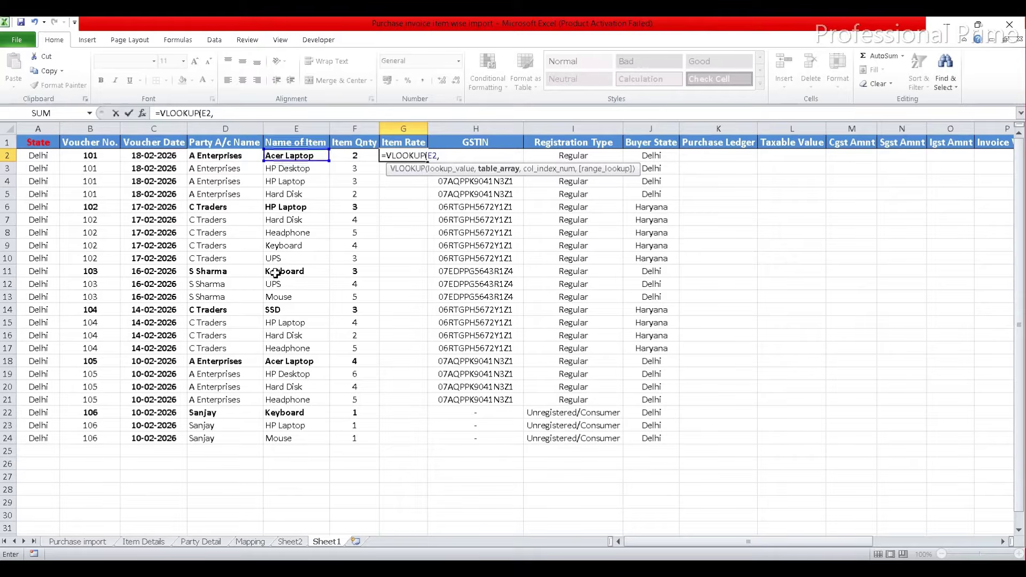
# Step: Complete the G2 lookup with table 'Item Details'!B2:D10, column index 2 and match type 0, and fill it down the Item Rate column
pyautogui.click(132, 543)
pyautogui.moveTo(69, 156); pyautogui.dragTo(204, 170)
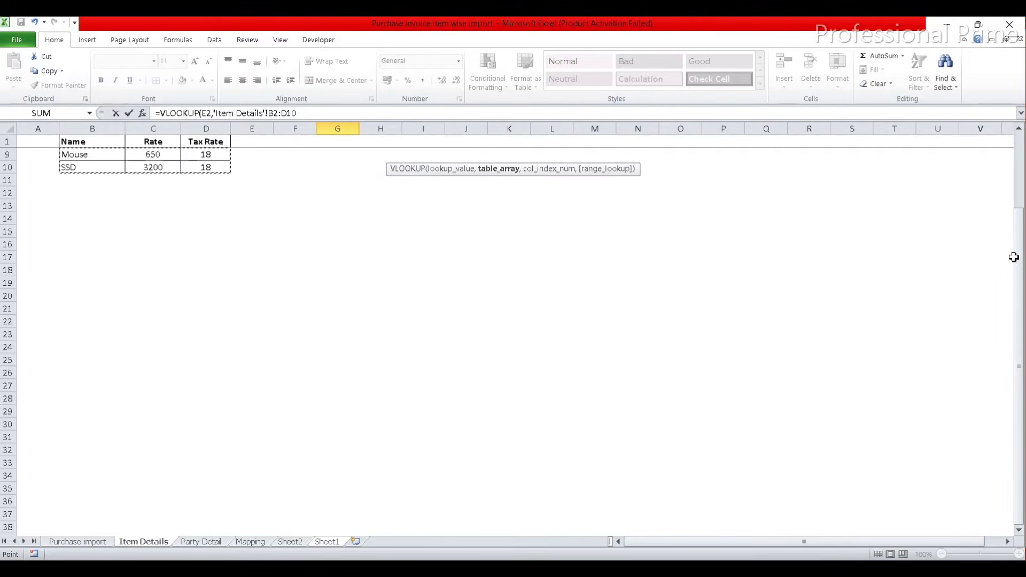
pyautogui.moveTo(1022, 271); pyautogui.dragTo(1022, 198)
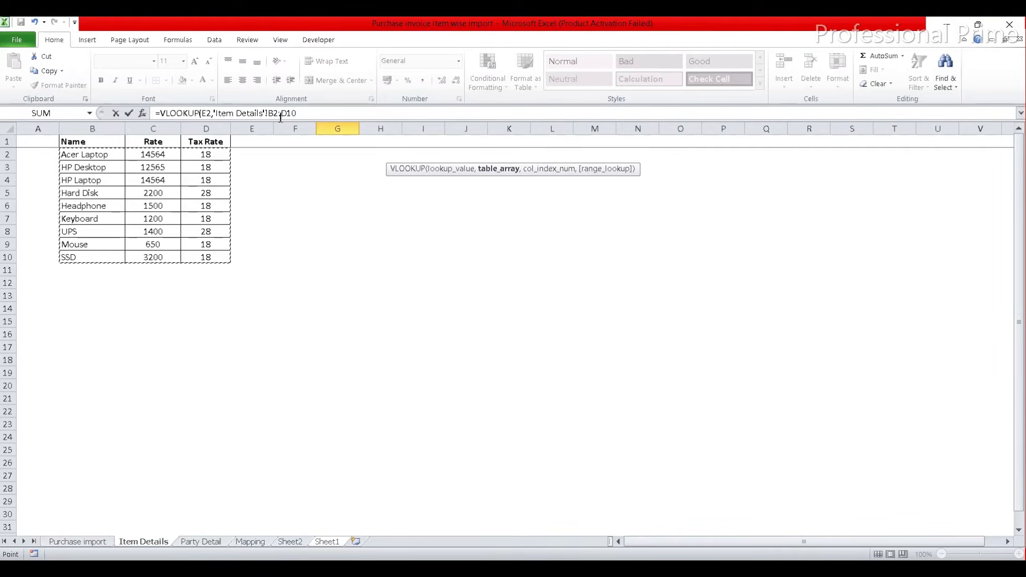
pyautogui.click(313, 113)
pyautogui.write(',')
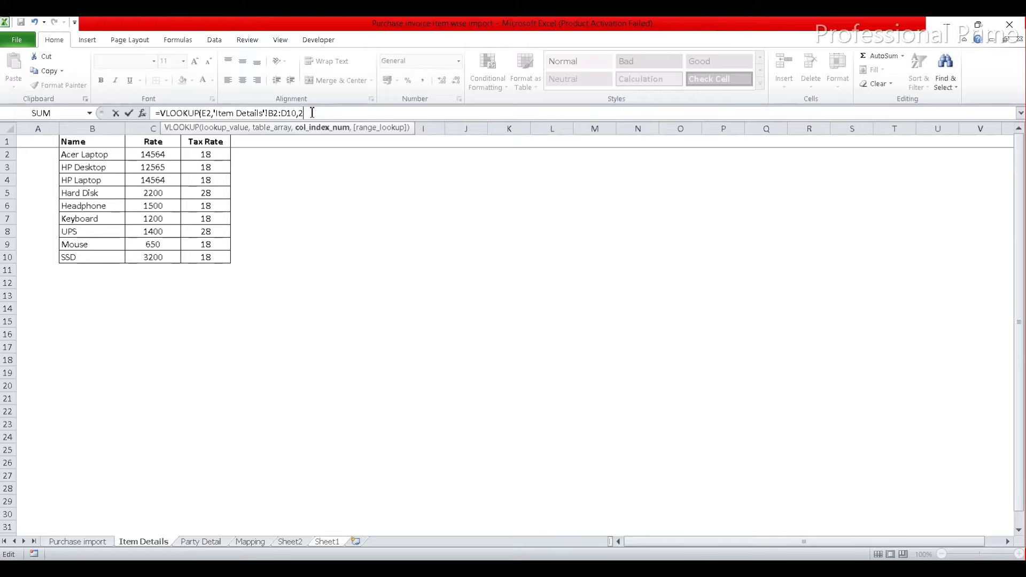
pyautogui.write('2,0')
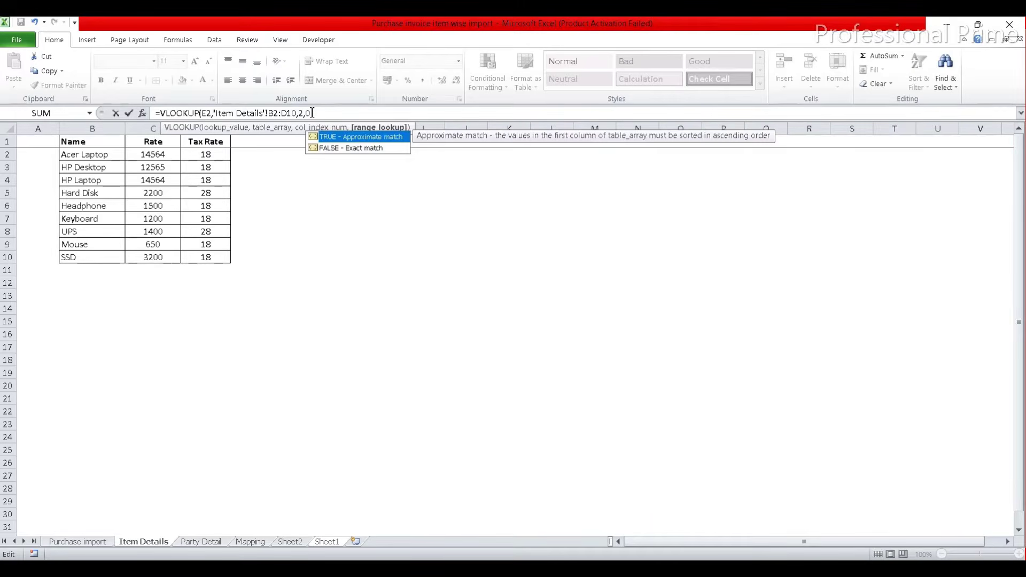
pyautogui.write(')')
pyautogui.press('Return')
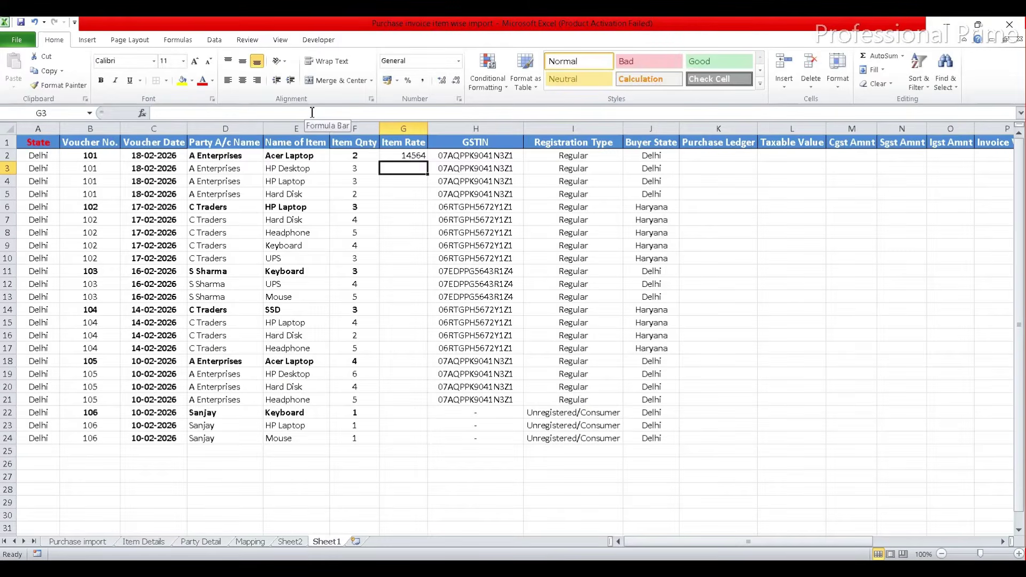
pyautogui.press('Up')
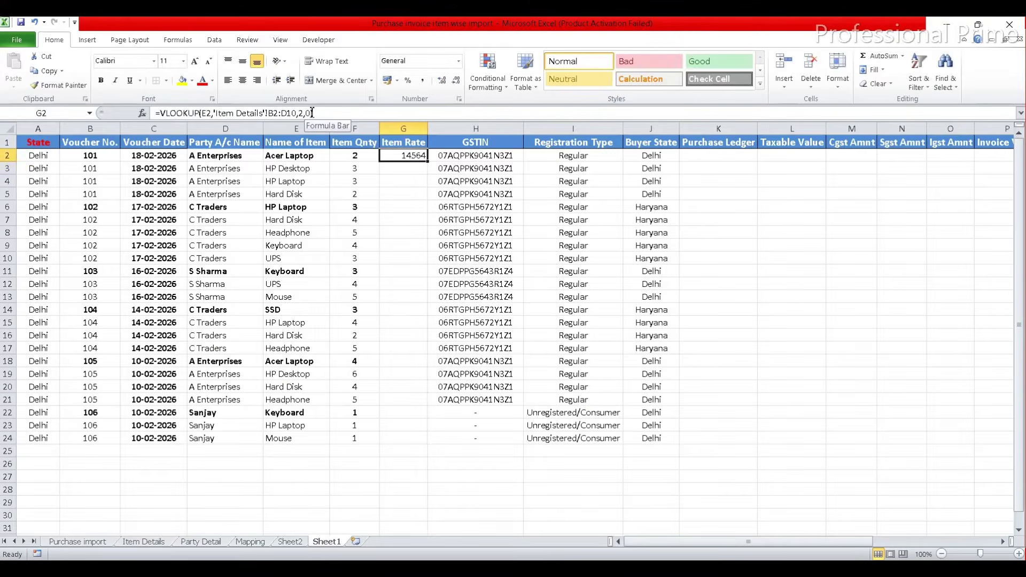
pyautogui.doubleClick(430, 164)
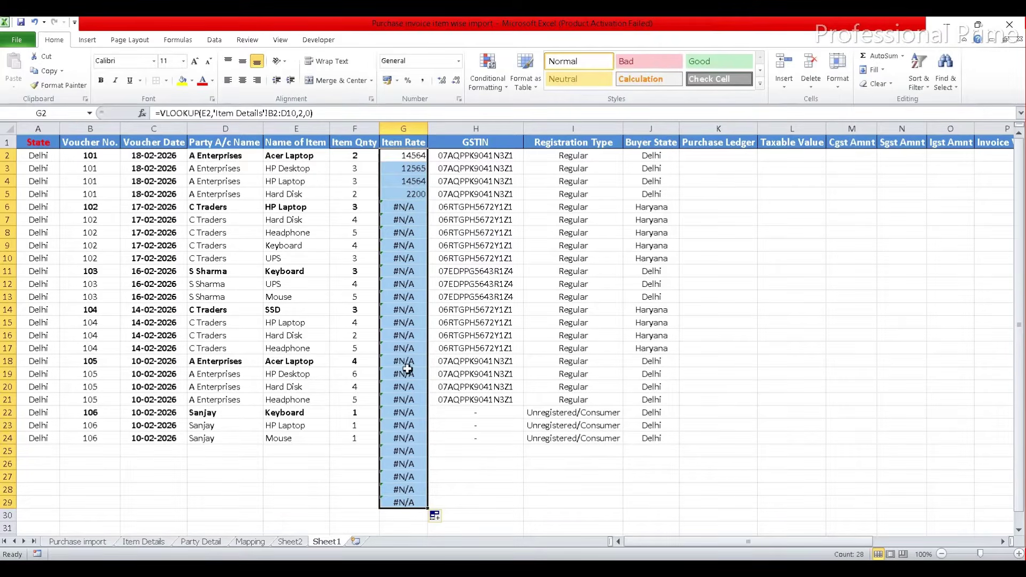
# Step: Make the table range in the G2 lookup absolute as $B$2:$D$10 and refill the formula down the Item Rate column
pyautogui.click(410, 152)
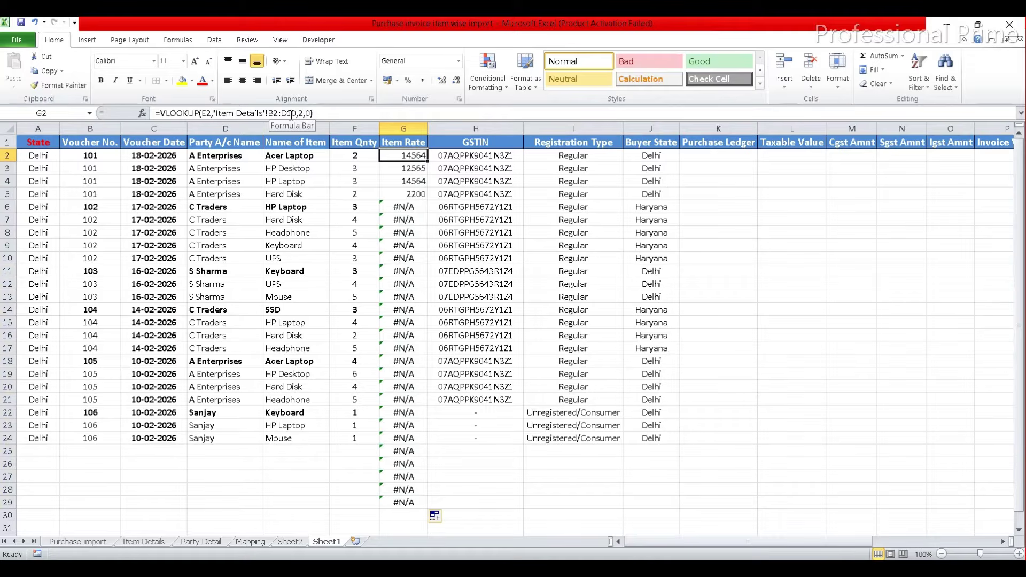
pyautogui.click(275, 113)
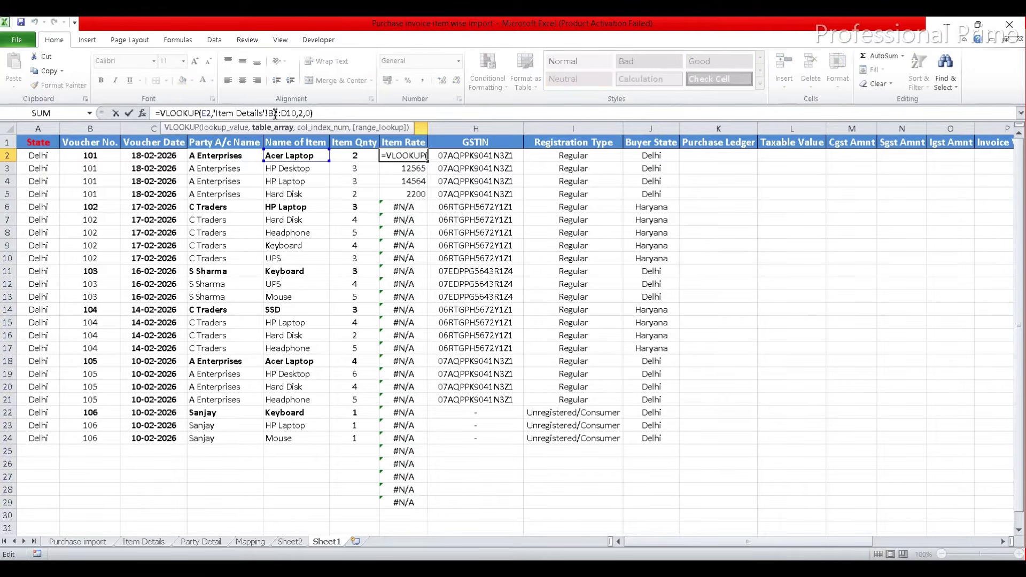
pyautogui.press('F4')
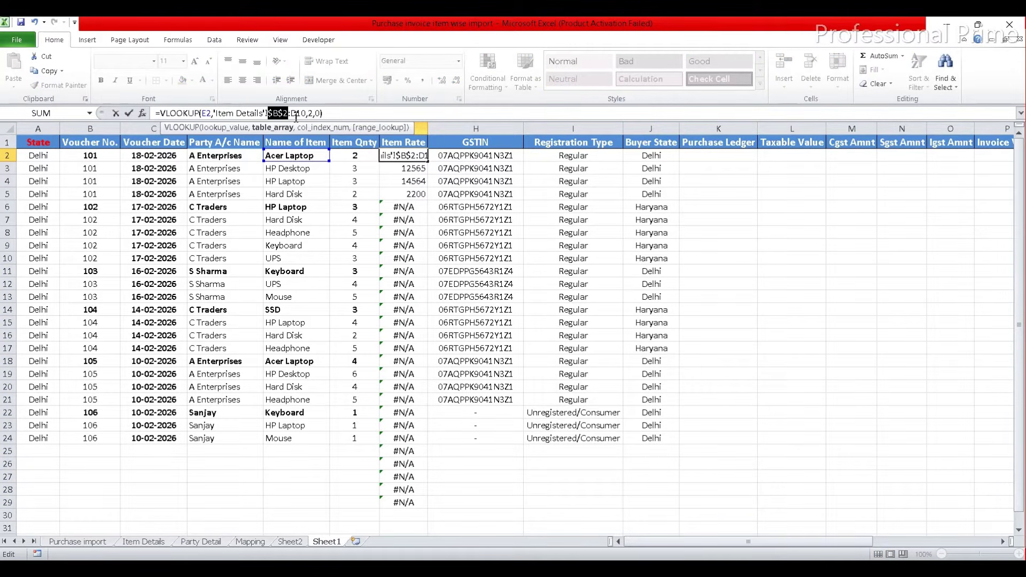
pyautogui.click(297, 113)
pyautogui.press('F4')
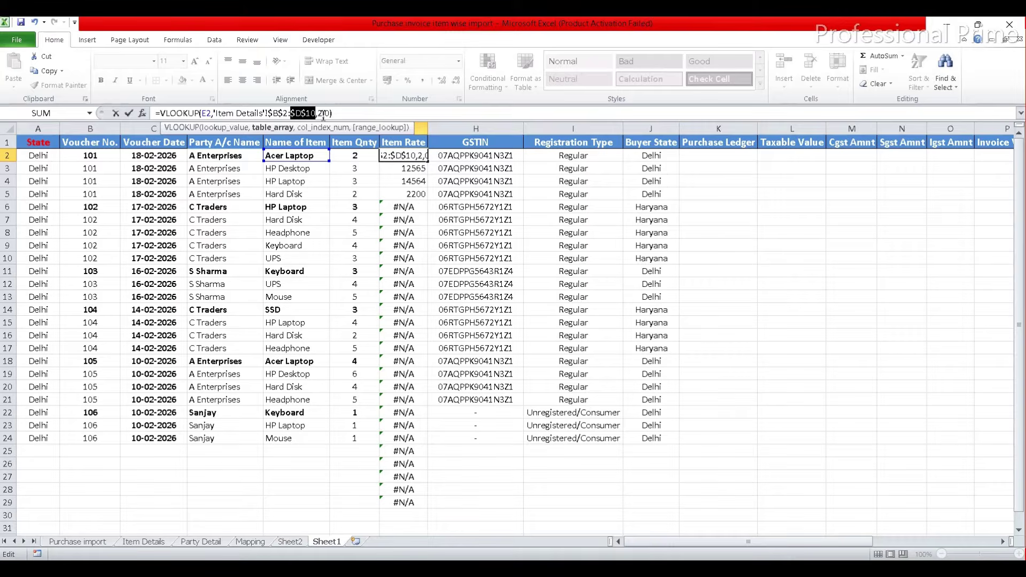
pyautogui.press('Return')
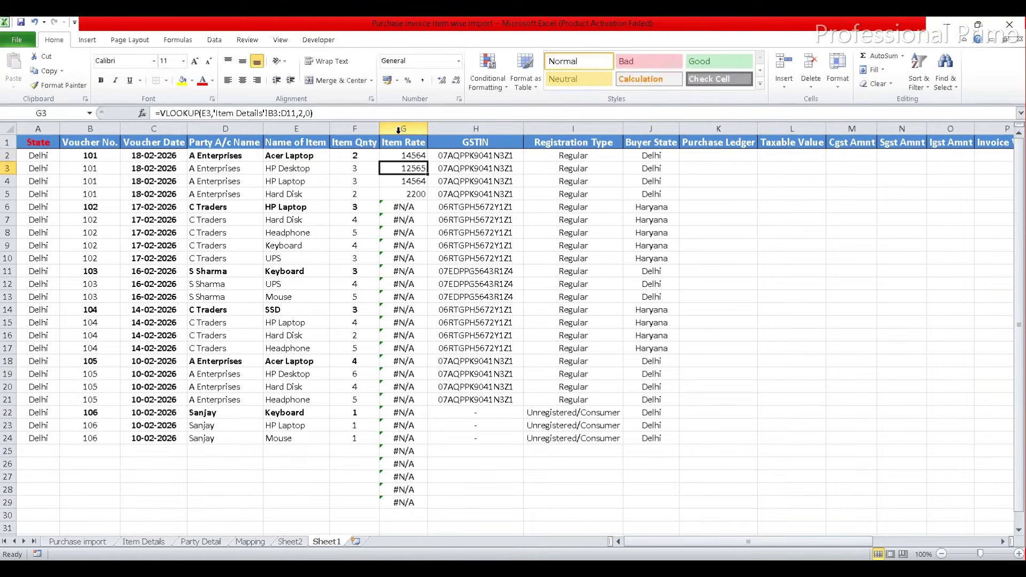
pyautogui.click(421, 156)
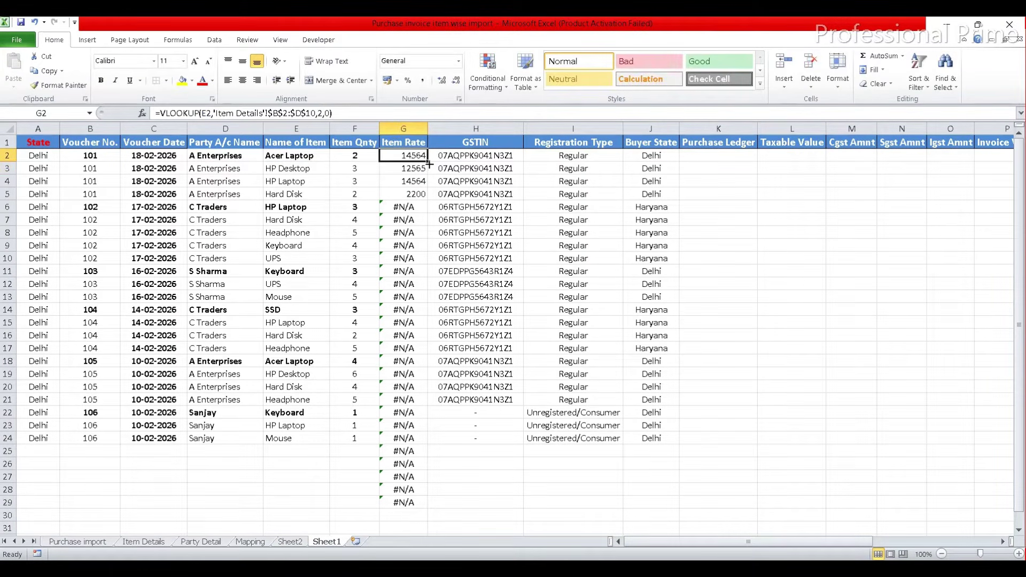
pyautogui.doubleClick(429, 162)
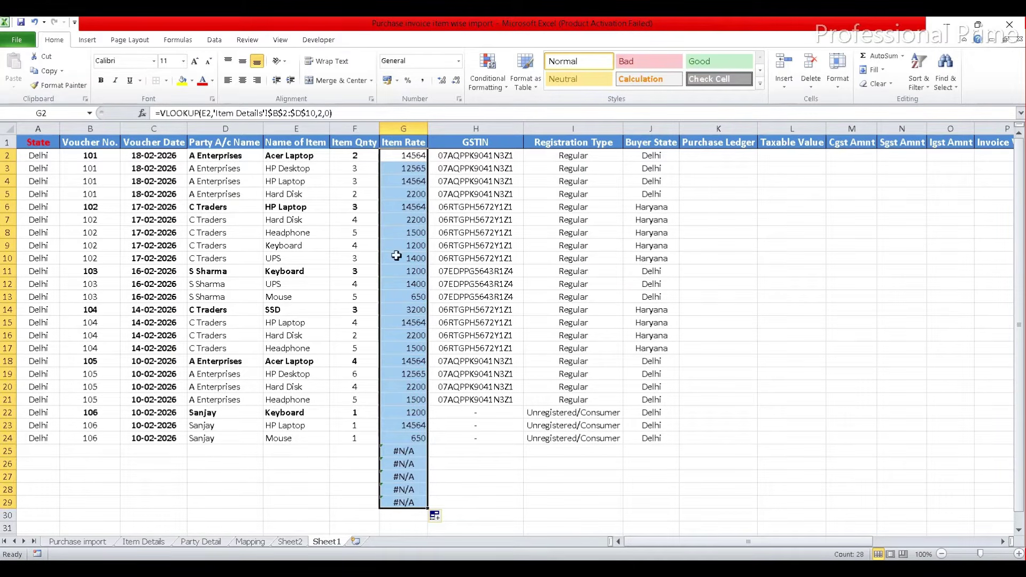
# Step: Wrap the Item Rate lookup in G2 in IFERROR with an empty string as the error value
pyautogui.click(400, 154)
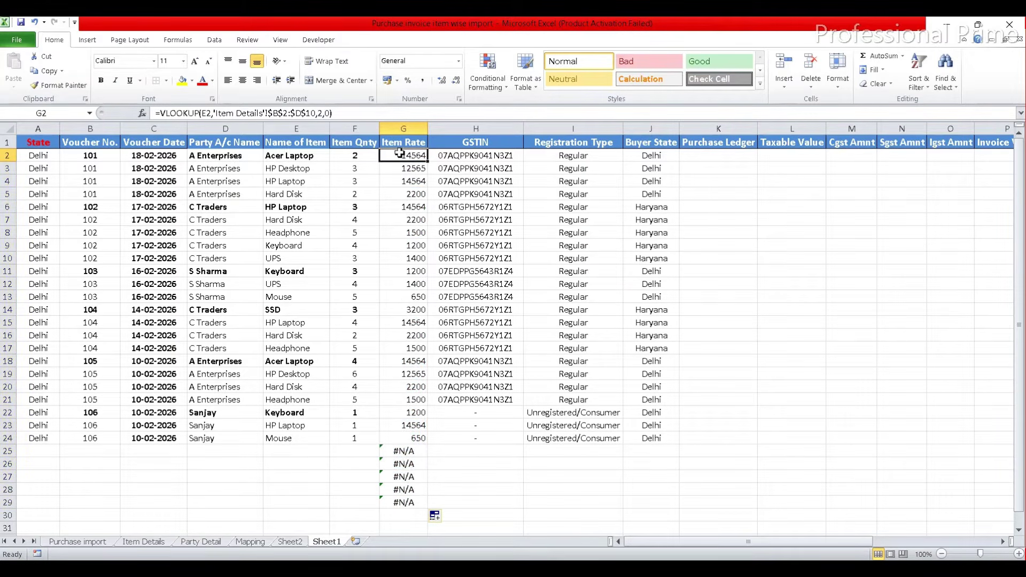
pyautogui.click(161, 113)
pyautogui.write('i')
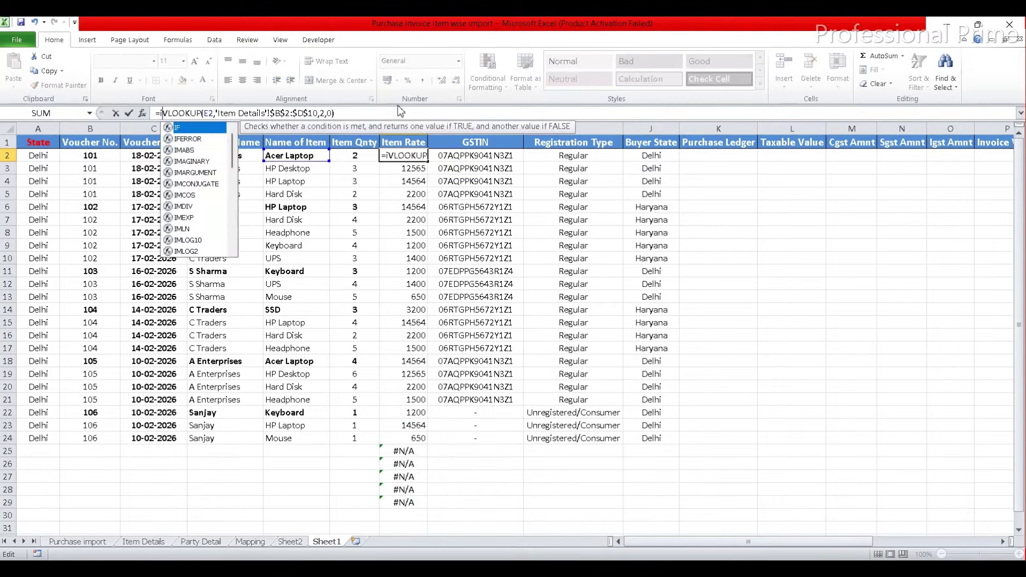
pyautogui.write('fer')
pyautogui.press('Tab')
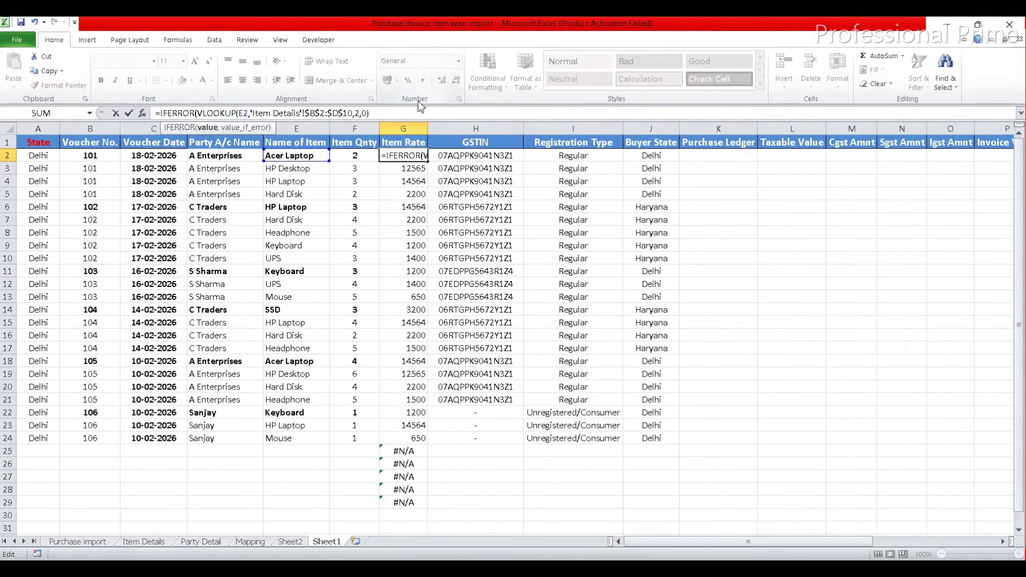
pyautogui.click(394, 113)
pyautogui.write(',')
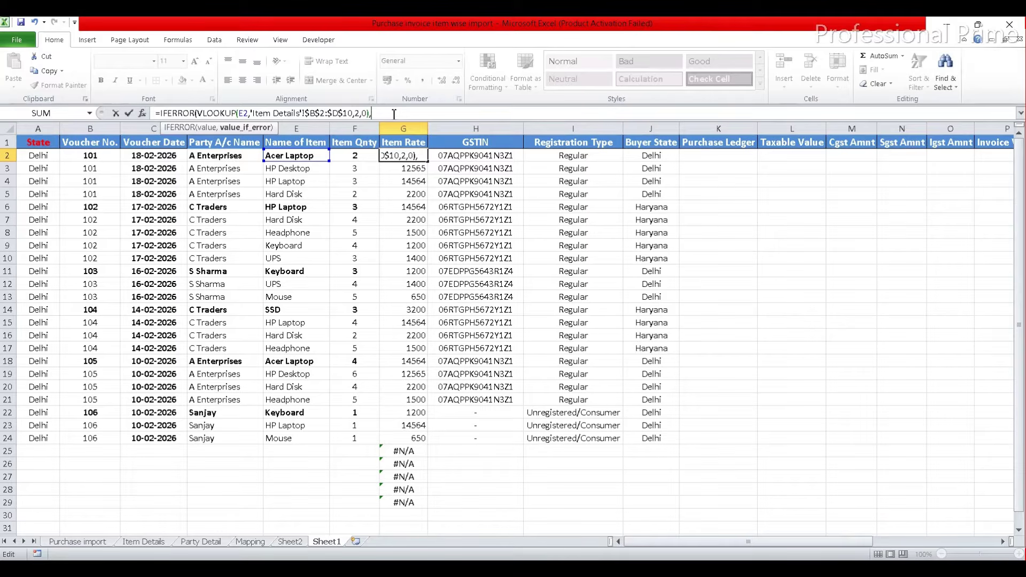
pyautogui.write('"")')
pyautogui.press('Return')
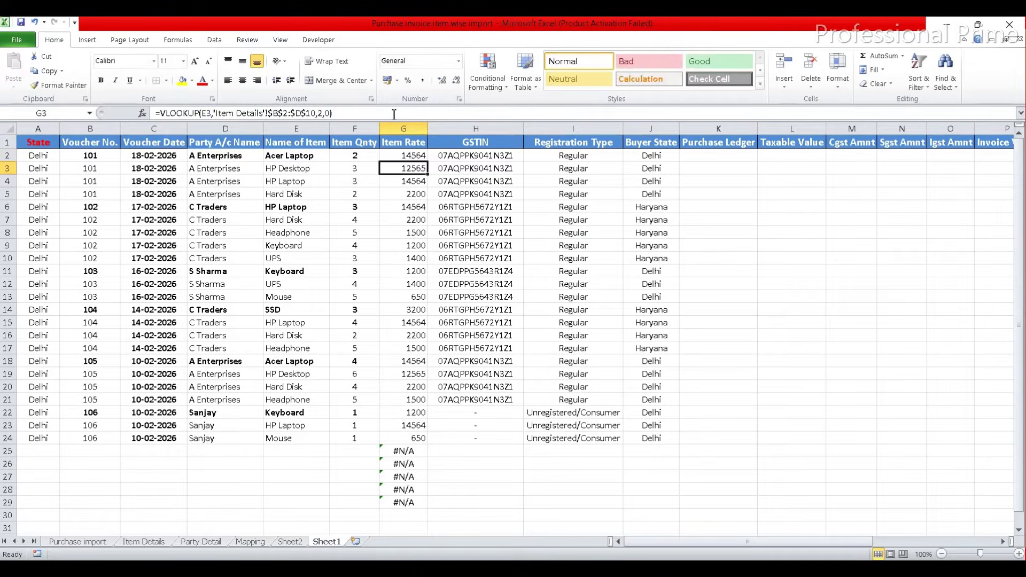
# Step: Refill the IFERROR-wrapped lookup from G2 down the Item Rate column
pyautogui.doubleClick(427, 162)
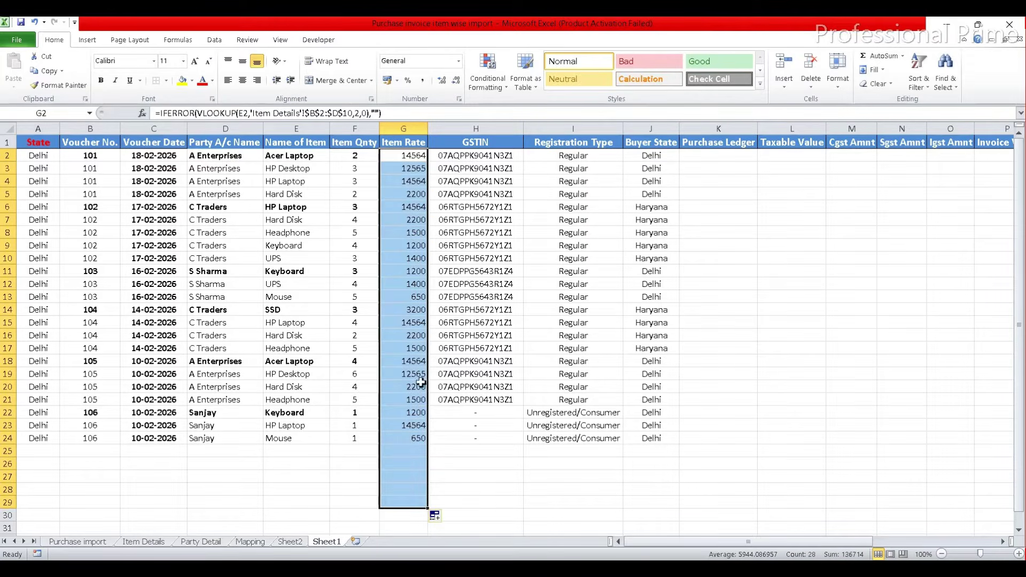
# Step: Begin an IF formula in K2 under Purchase Ledger with the logical test A2=J2, comparing State with Buyer State
pyautogui.click(696, 160)
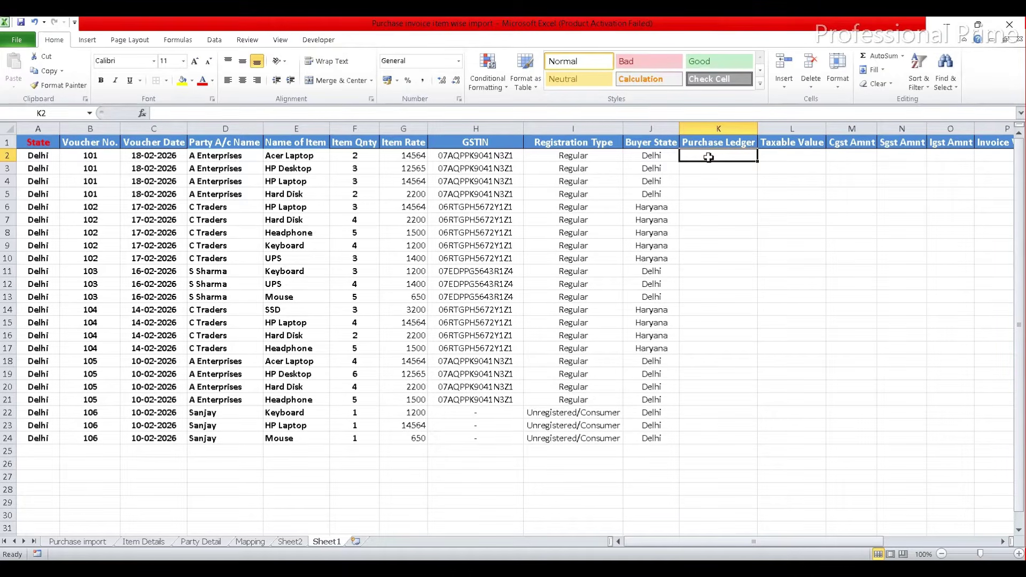
pyautogui.write('=if')
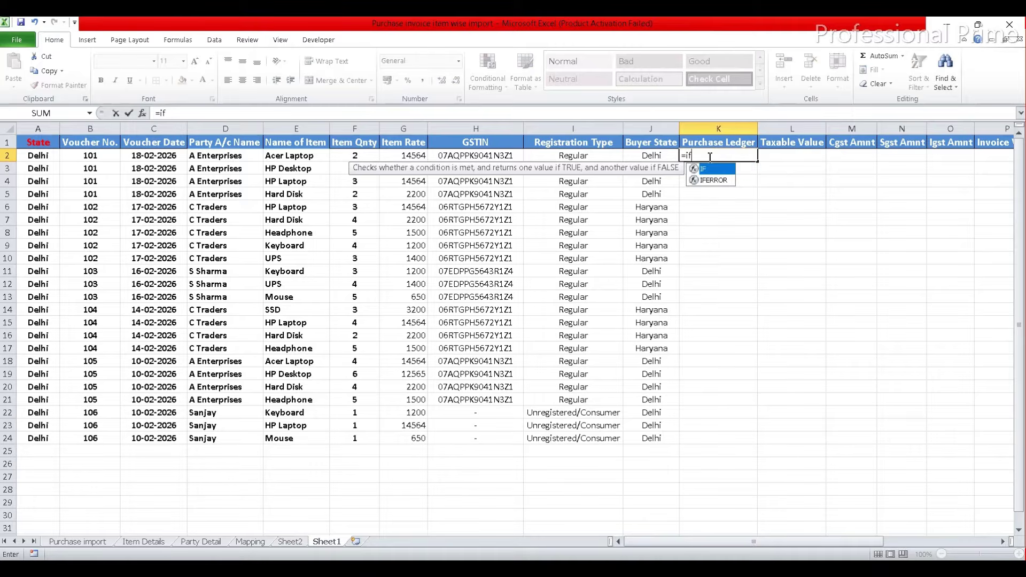
pyautogui.press('Tab')
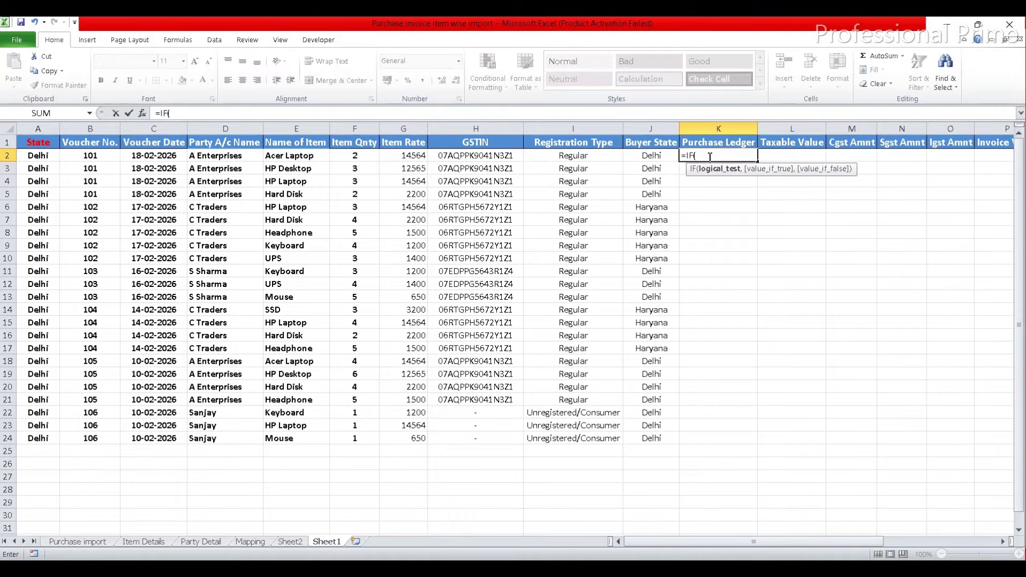
pyautogui.click(45, 155)
pyautogui.write('=')
pyautogui.click(640, 156)
pyautogui.write(',')
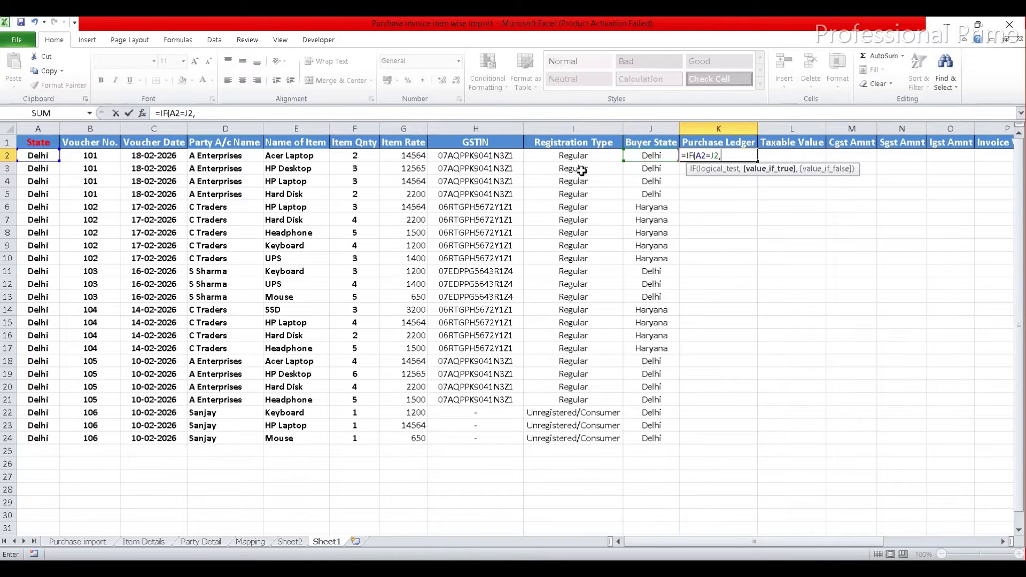
# Step: Complete the IF formula in K2 with "Local Goods Purchase" when true and "Central Goods Purchase" when false
pyautogui.press('BackSpace')
pyautogui.write('Goods Purchase')
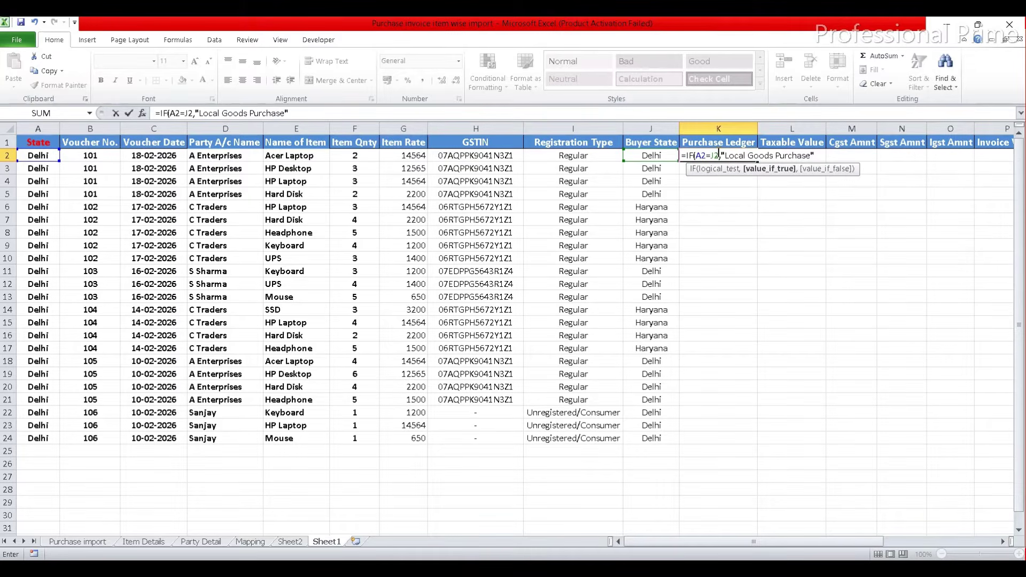
pyautogui.write(',')
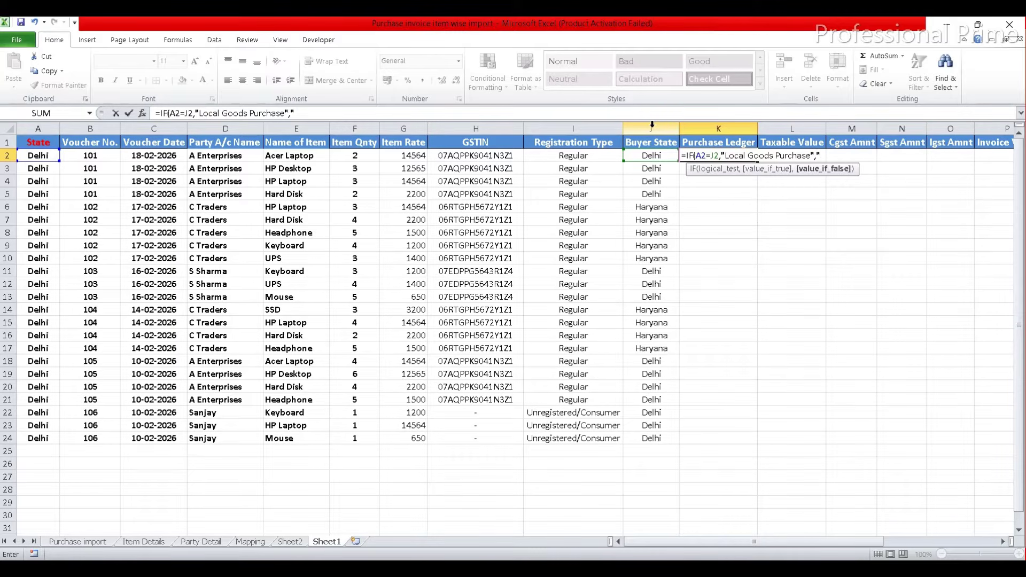
pyautogui.write('"Central Goods Pur')
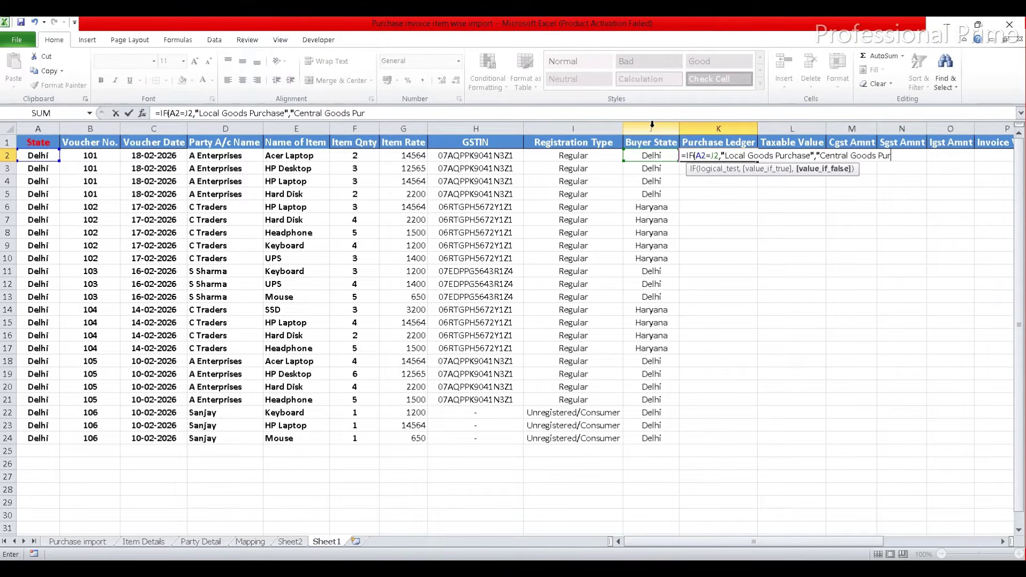
pyautogui.write('chase")')
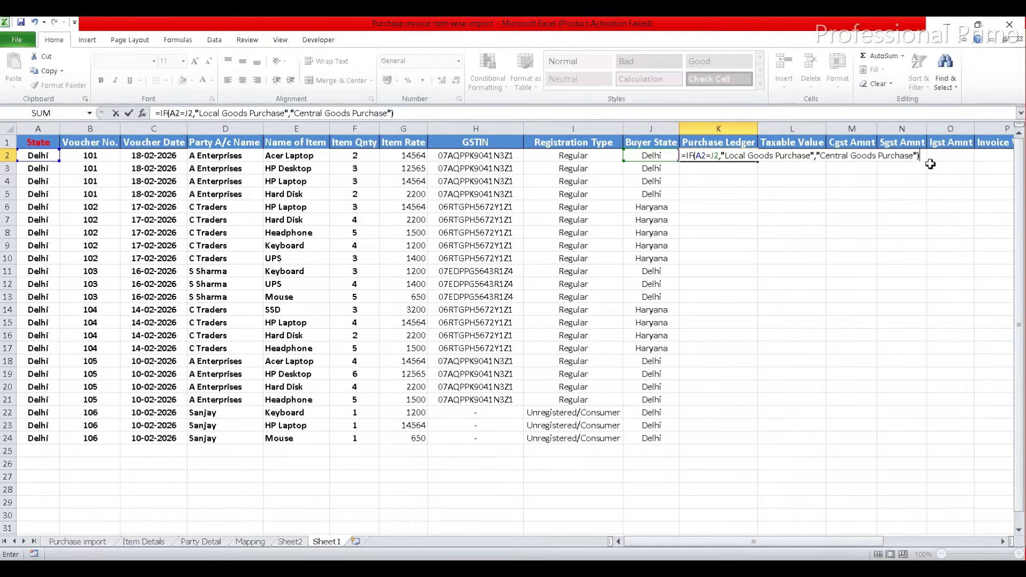
pyautogui.press('Return')
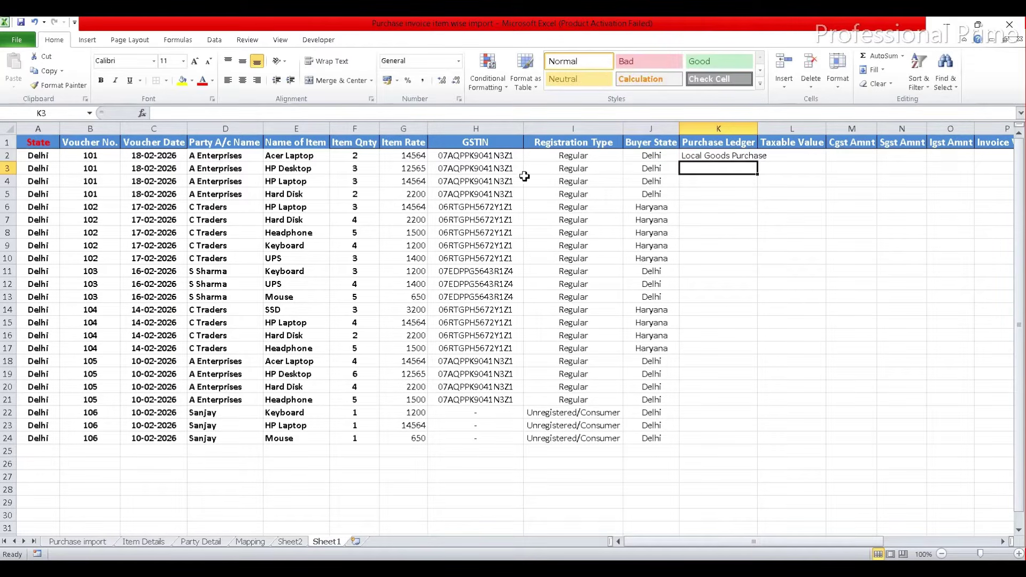
# Step: Fill the K2 formula down the Purchase Ledger column and autofit the column's width
pyautogui.click(749, 155)
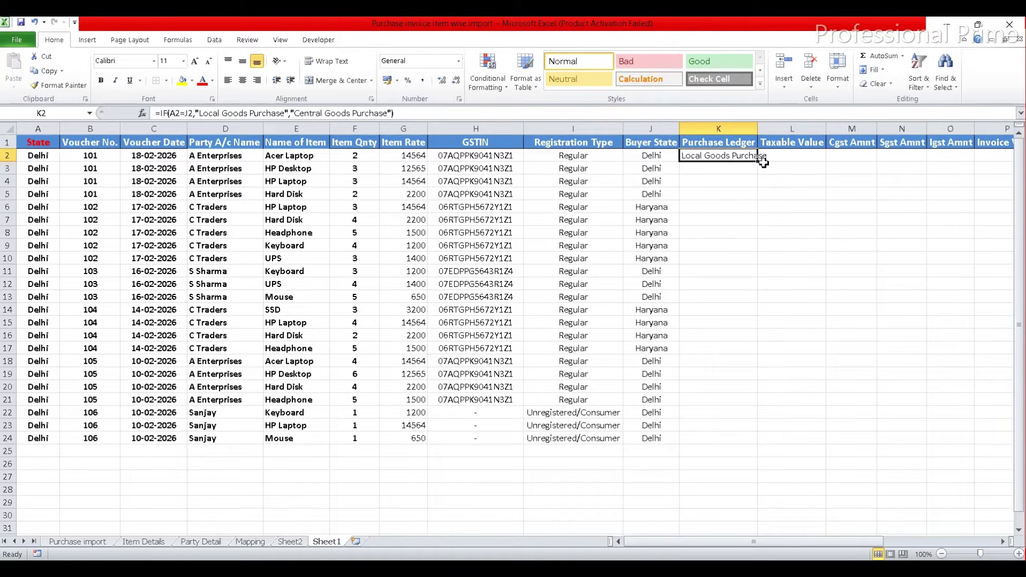
pyautogui.doubleClick(761, 164)
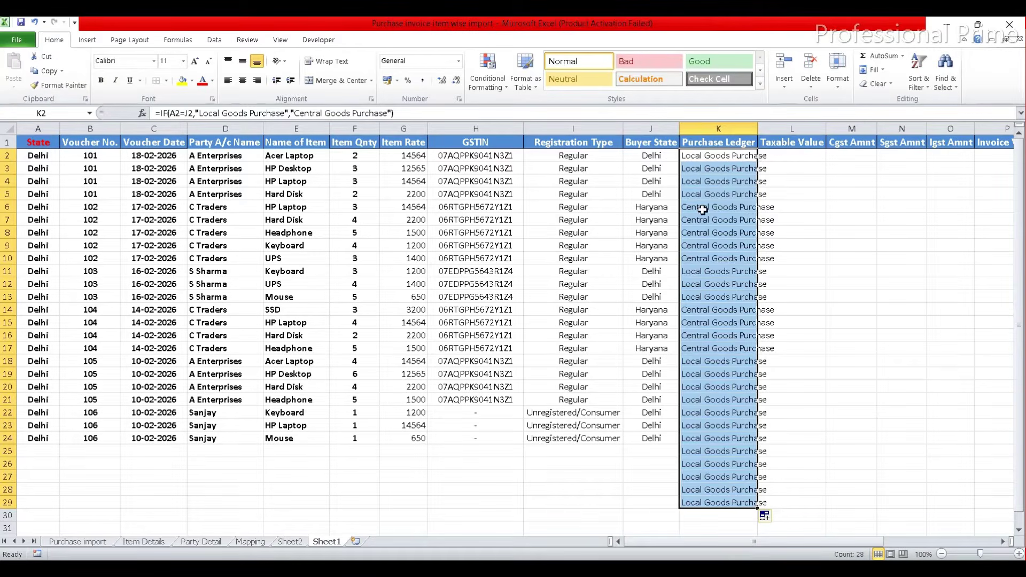
pyautogui.doubleClick(763, 128)
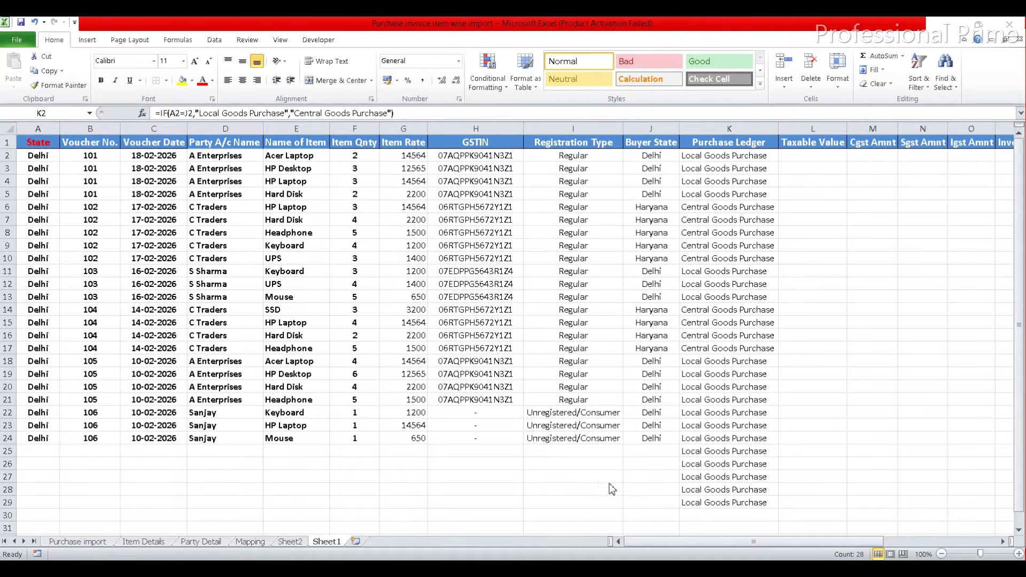
# Step: Wrap the K2 formula in an outer IF that returns "" when J2="", and refill it down the Purchase Ledger column
pyautogui.click(690, 158)
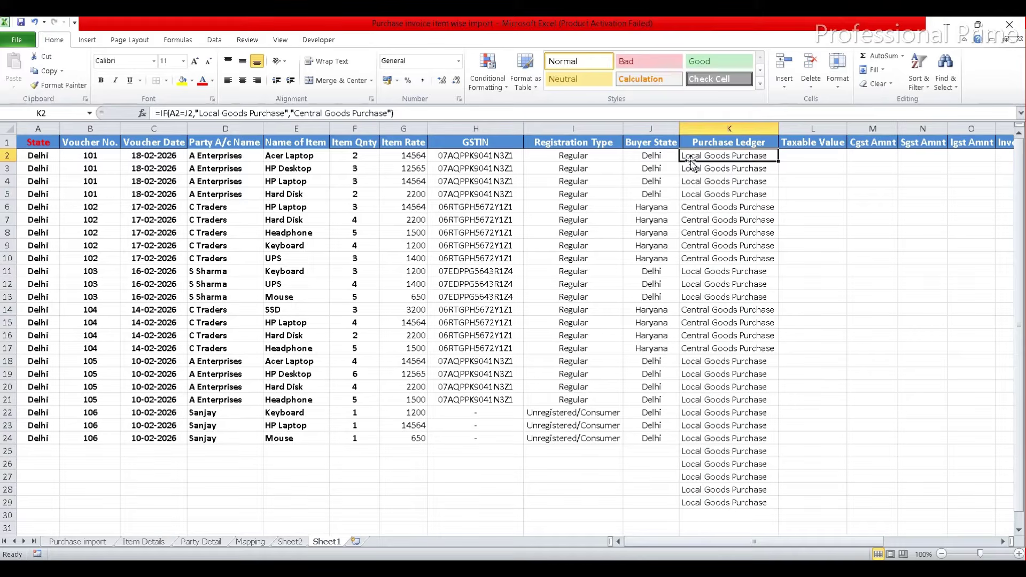
pyautogui.click(164, 113)
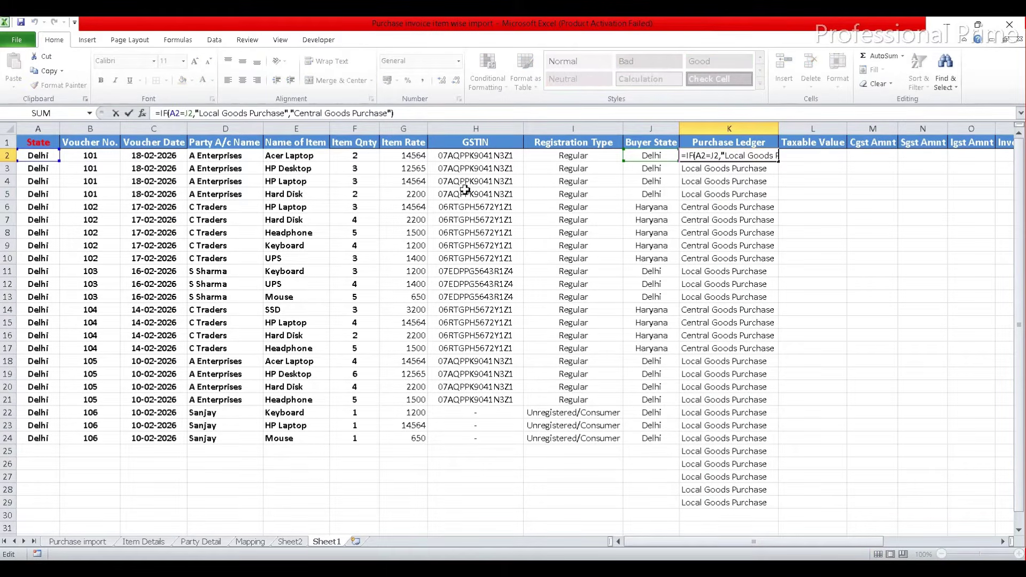
pyautogui.write('if')
pyautogui.press('Tab')
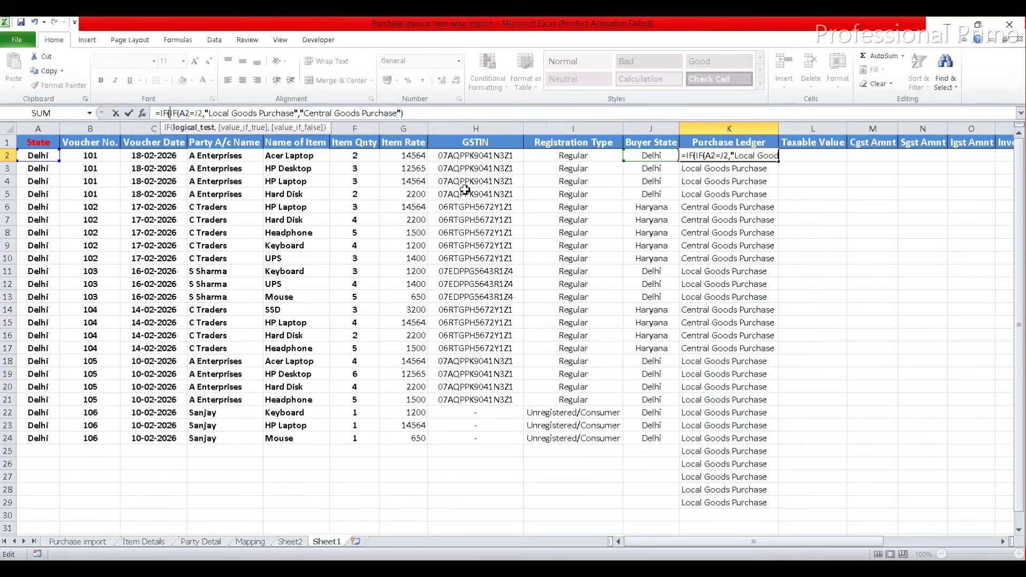
pyautogui.click(655, 156)
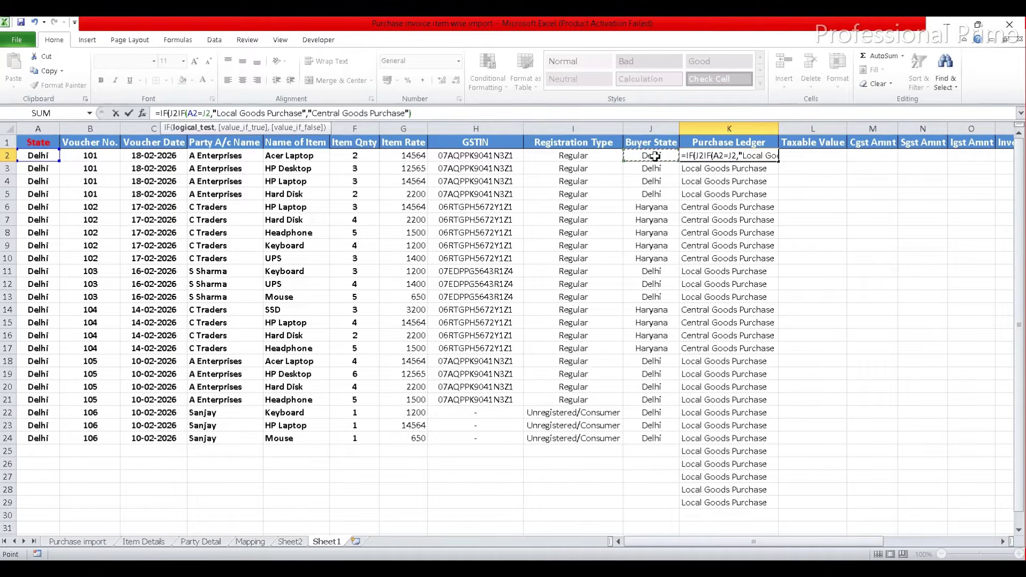
pyautogui.write('=')
pyautogui.write('""')
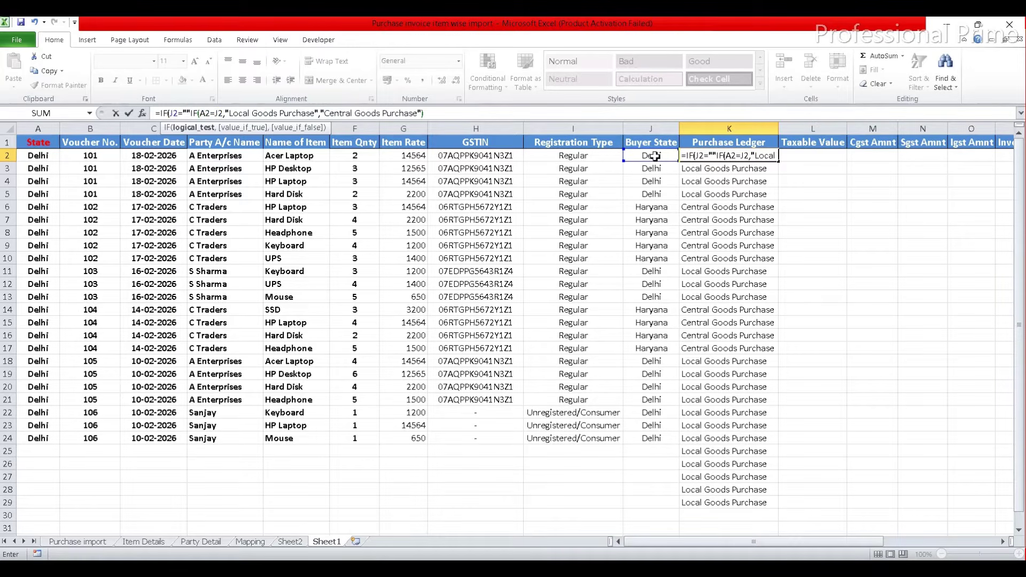
pyautogui.write(',"",')
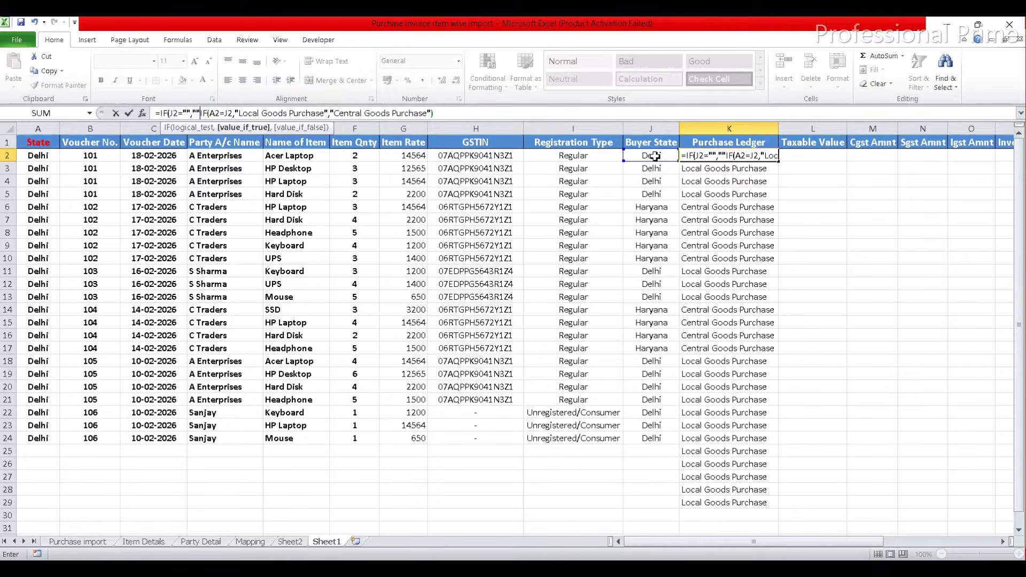
pyautogui.click(438, 114)
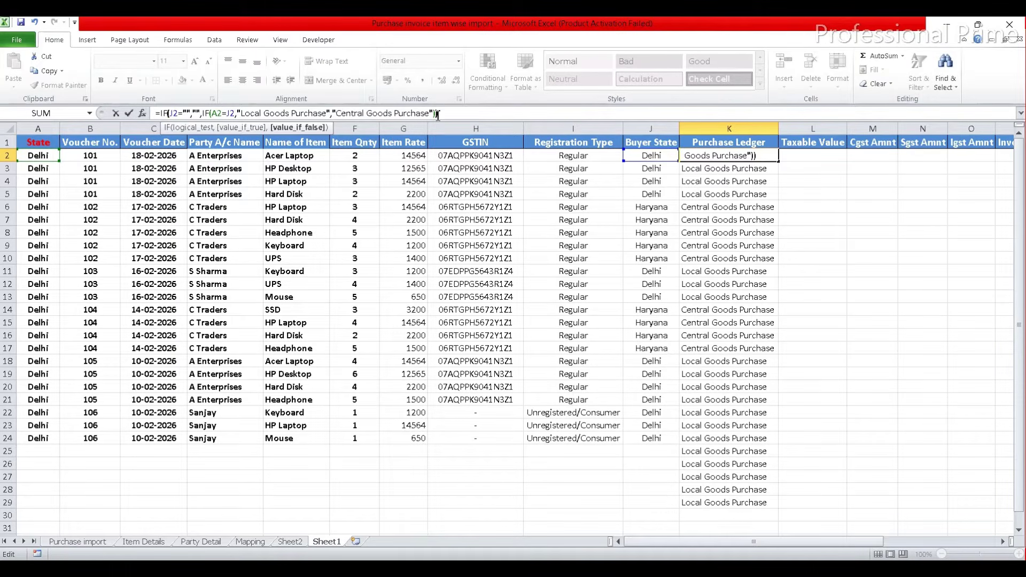
pyautogui.hotkey('ctrl', 'Return')
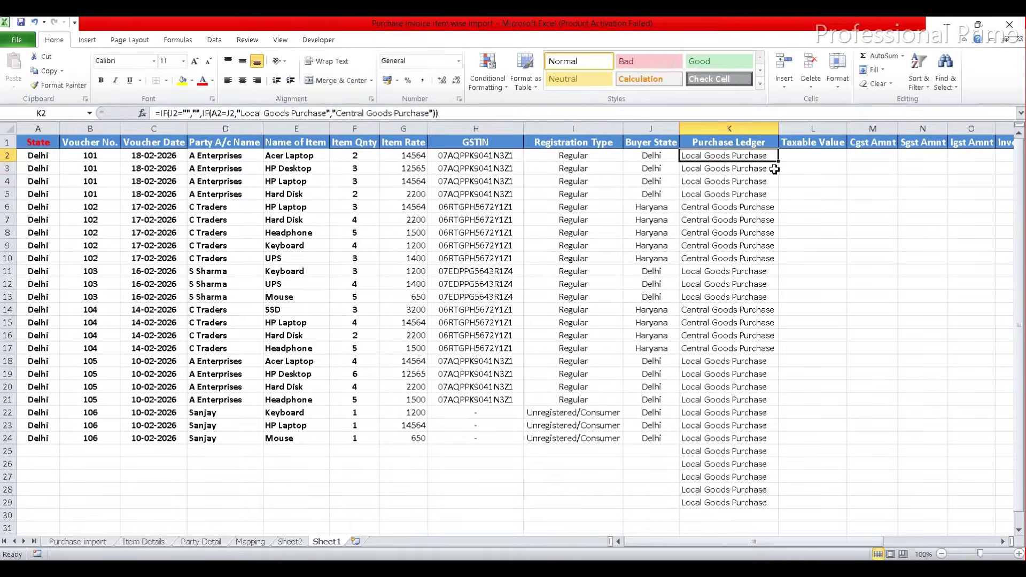
pyautogui.doubleClick(778, 162)
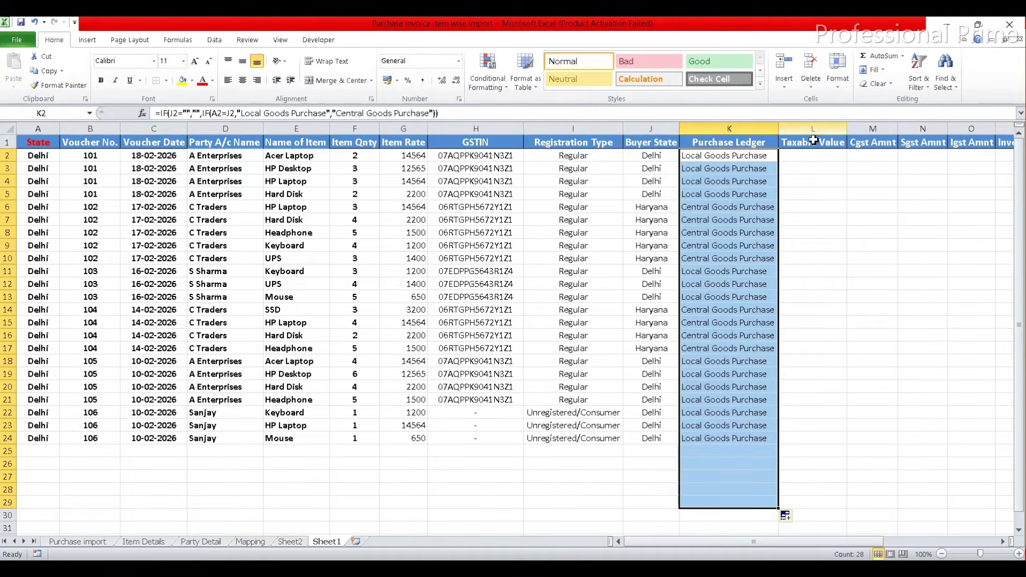
# Step: Look over the remaining column headers from Taxable Value to GST Rate, ending at cell V2
pyautogui.click(814, 144)
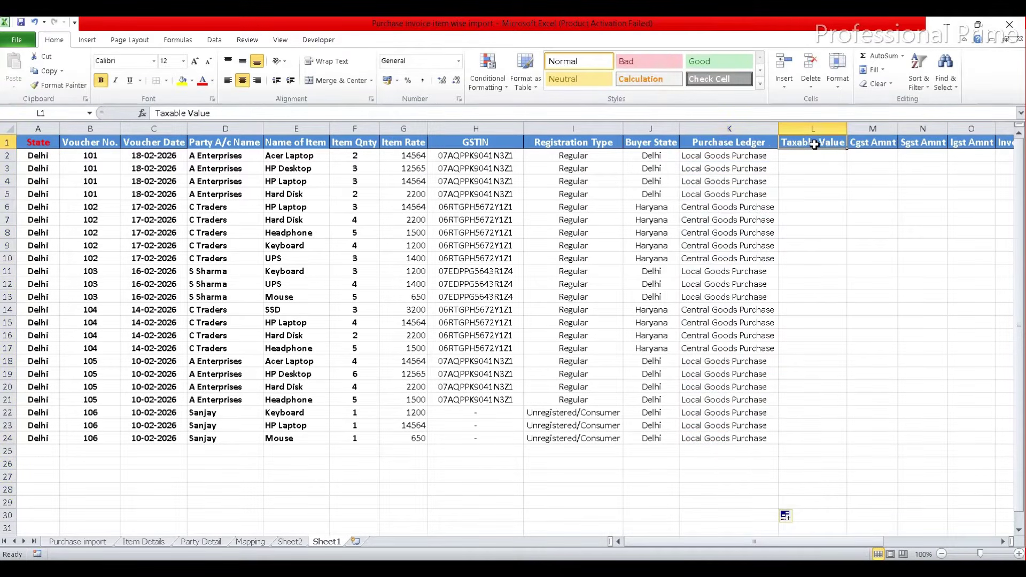
pyautogui.click(871, 143)
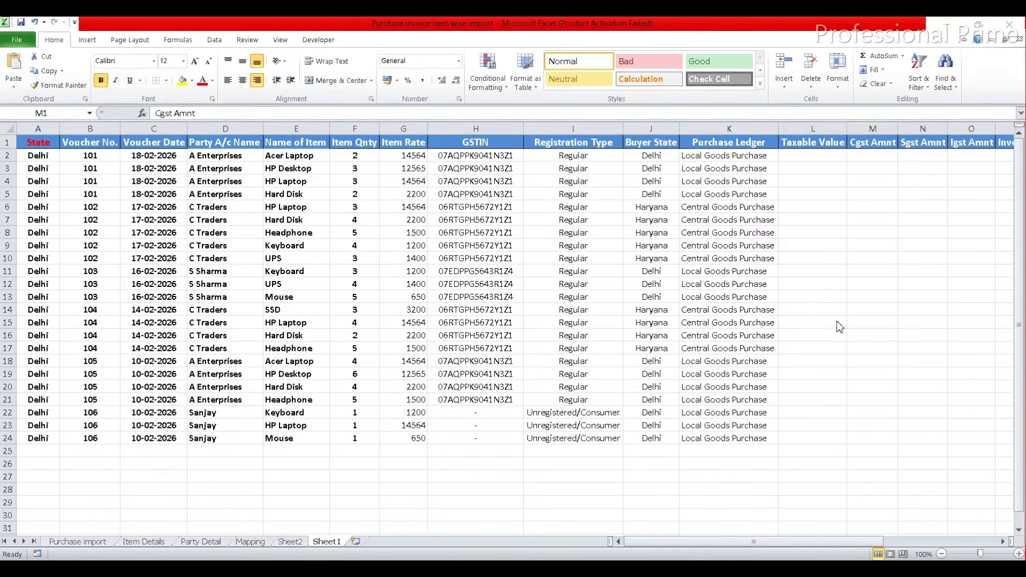
pyautogui.click(821, 144)
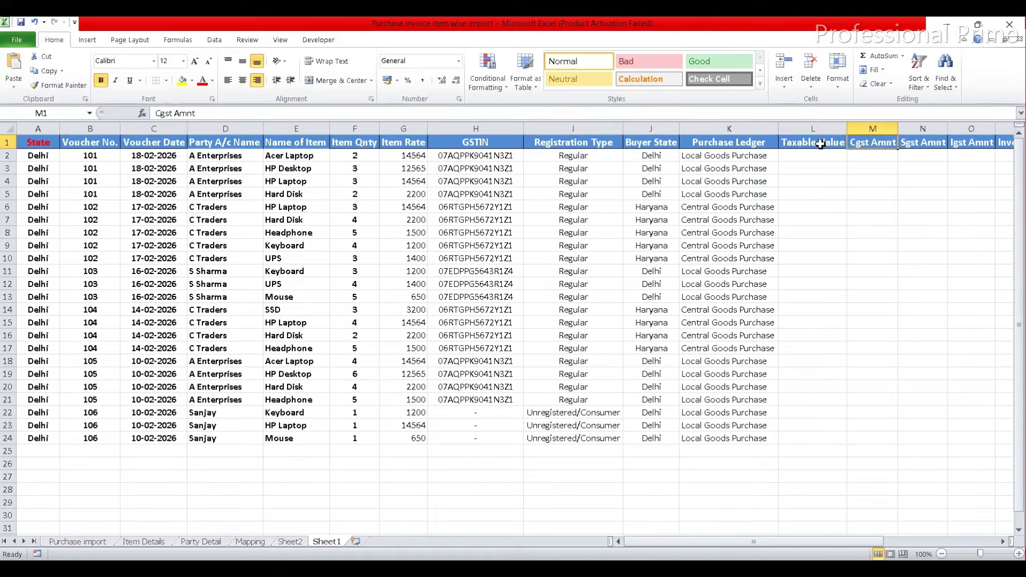
pyautogui.press('Right')
pyautogui.press('Right')
pyautogui.press('Right')
pyautogui.press('Right')
pyautogui.press('Right')
pyautogui.press('Right')
pyautogui.press('Right')
pyautogui.press('Right')
pyautogui.press('Right')
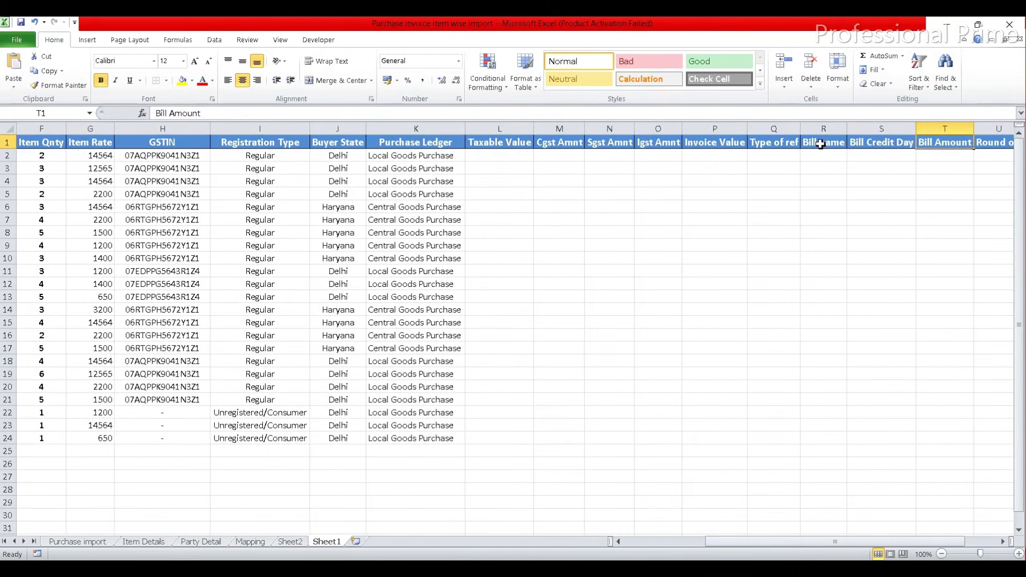
pyautogui.press('Down')
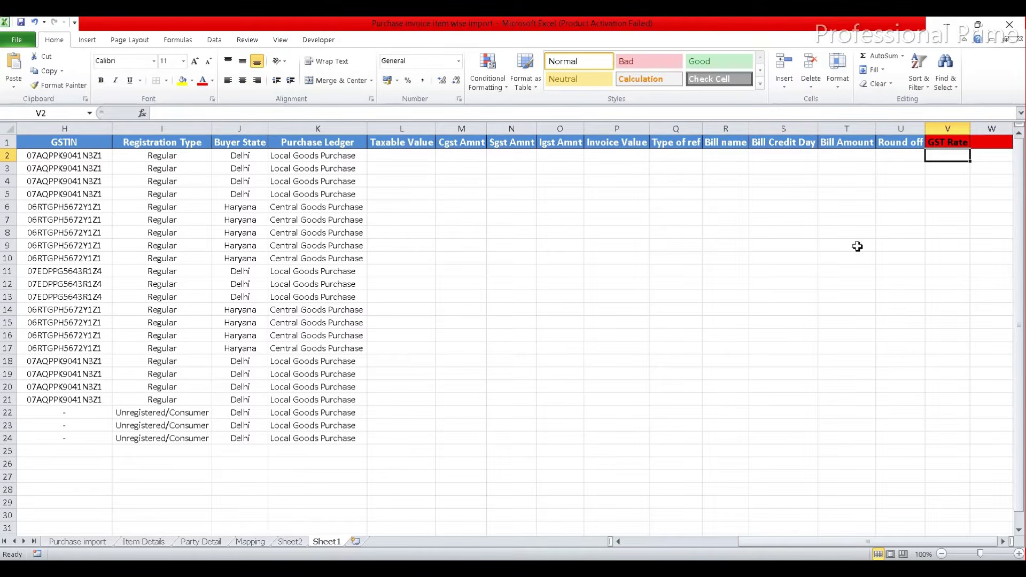
# Step: Check the Tax Rate column in Item Details, and start a VLOOKUP in V2 of Sheet1 with E2 as lookup value
pyautogui.click(143, 542)
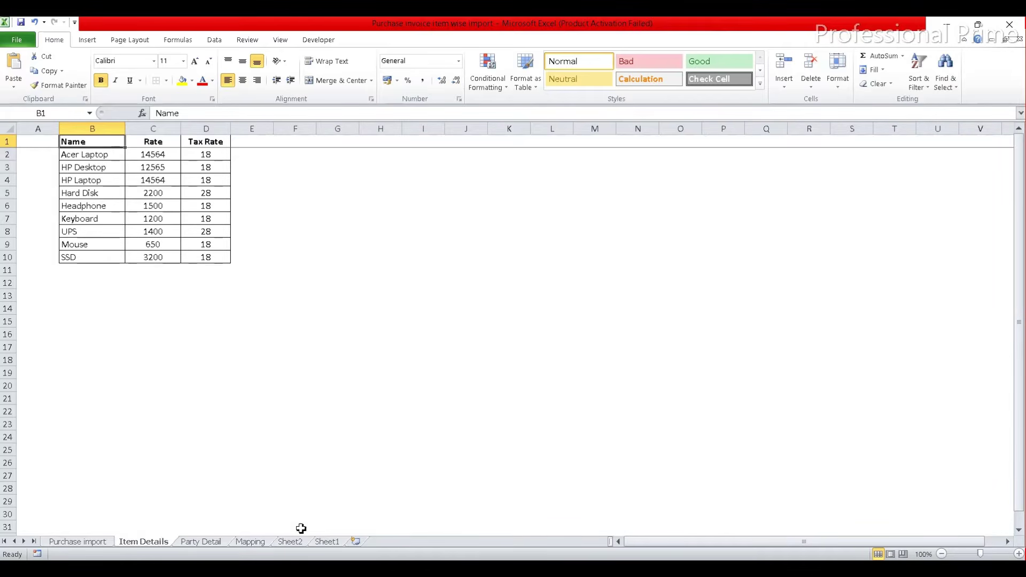
pyautogui.click(328, 541)
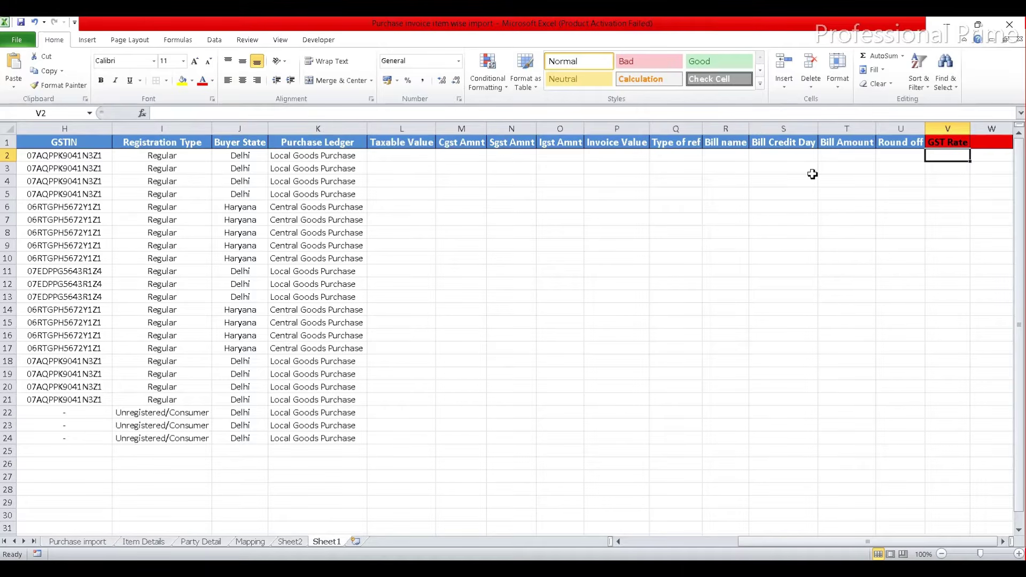
pyautogui.write('=')
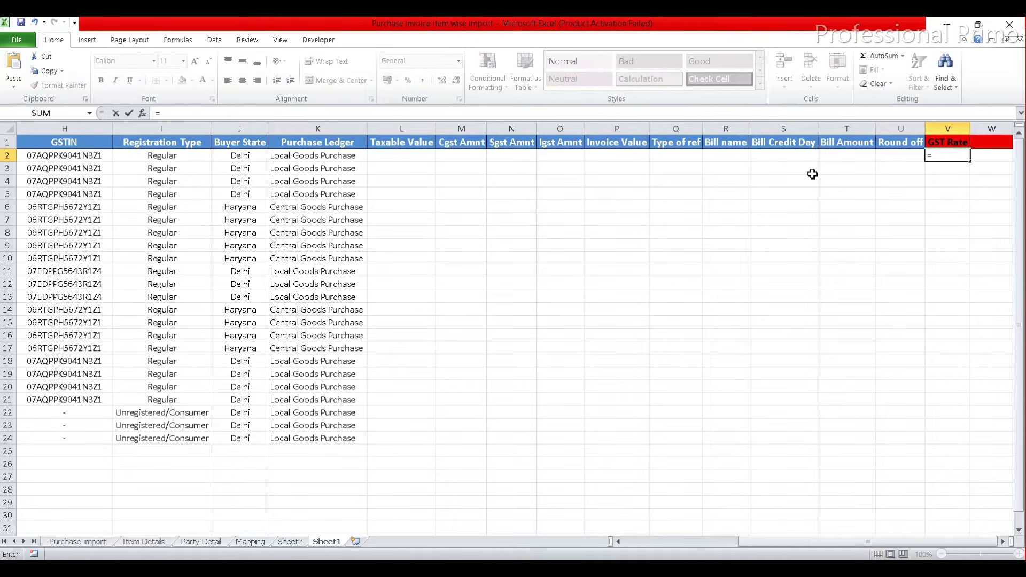
pyautogui.write('vl')
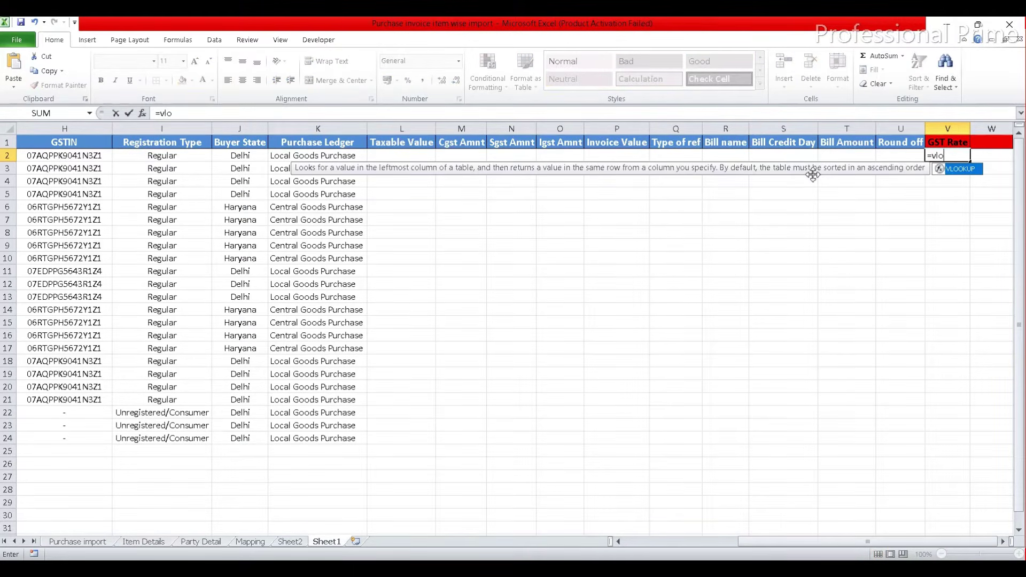
pyautogui.write('o')
pyautogui.press('Tab')
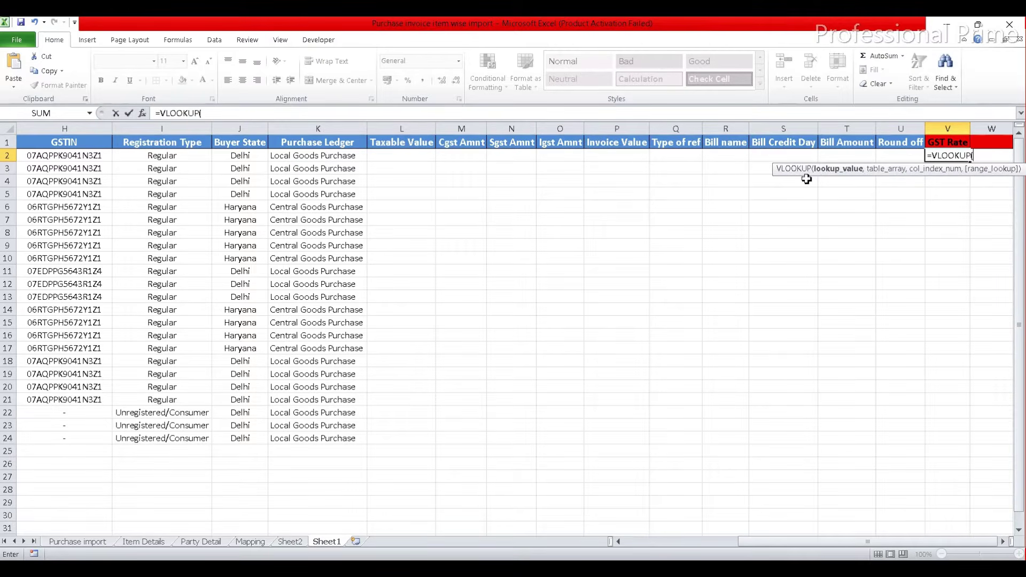
pyautogui.moveTo(748, 543); pyautogui.dragTo(631, 543)
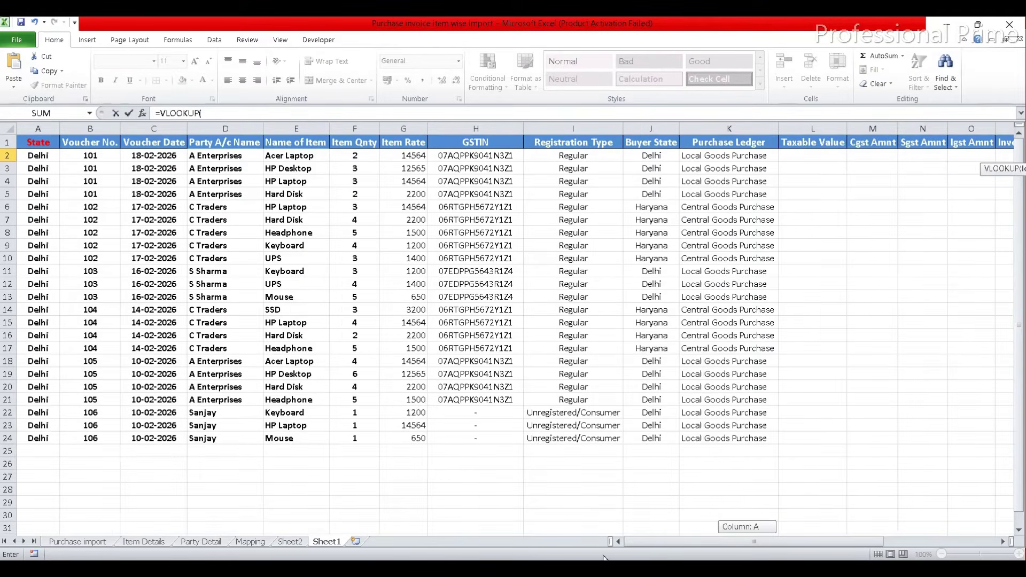
pyautogui.click(277, 158)
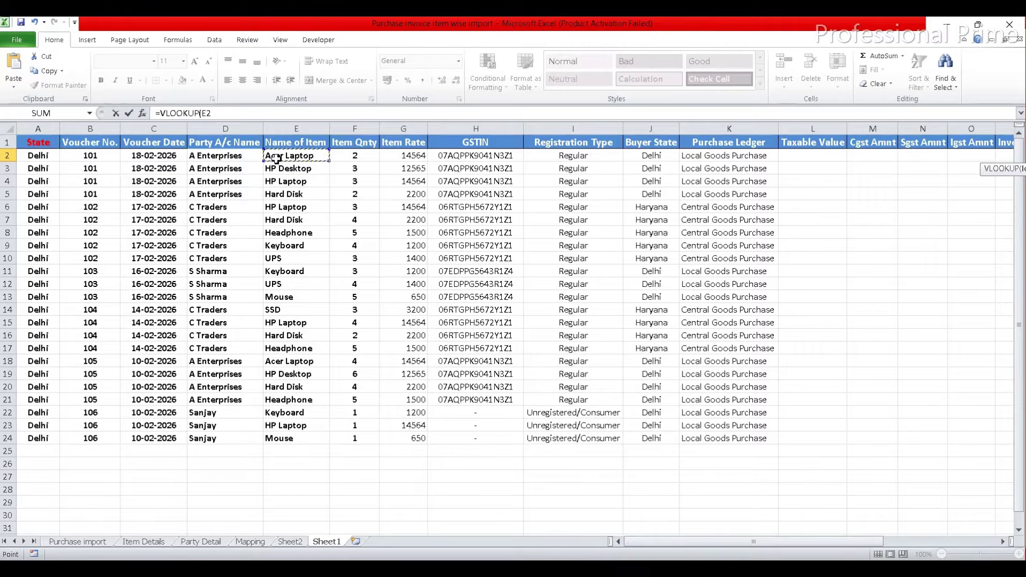
pyautogui.write(',')
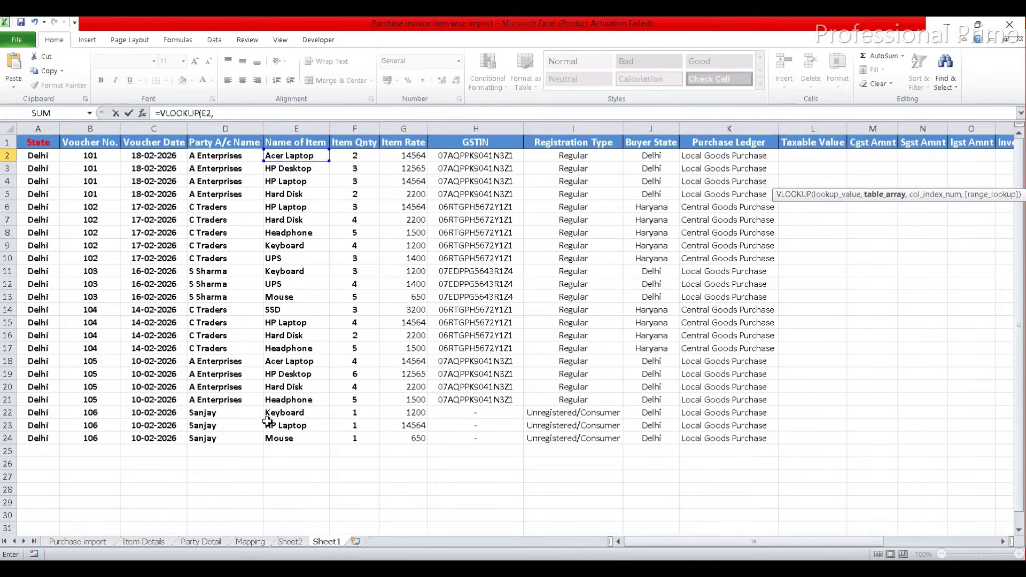
# Step: Complete the VLOOKUP with Item Details range B2:D10 as table array, column index 3 and exact match 0
pyautogui.click(143, 541)
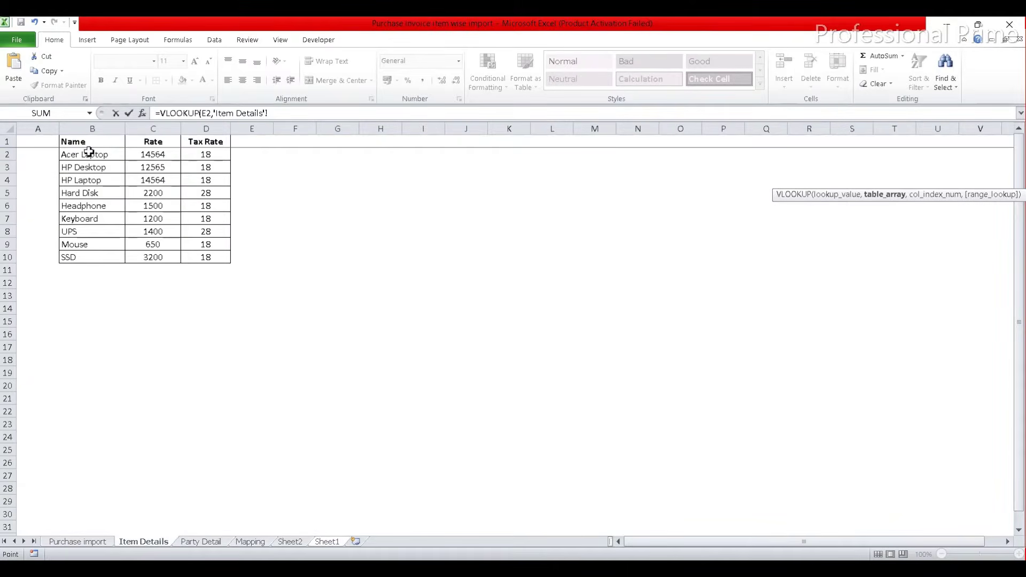
pyautogui.moveTo(85, 154); pyautogui.dragTo(200, 255)
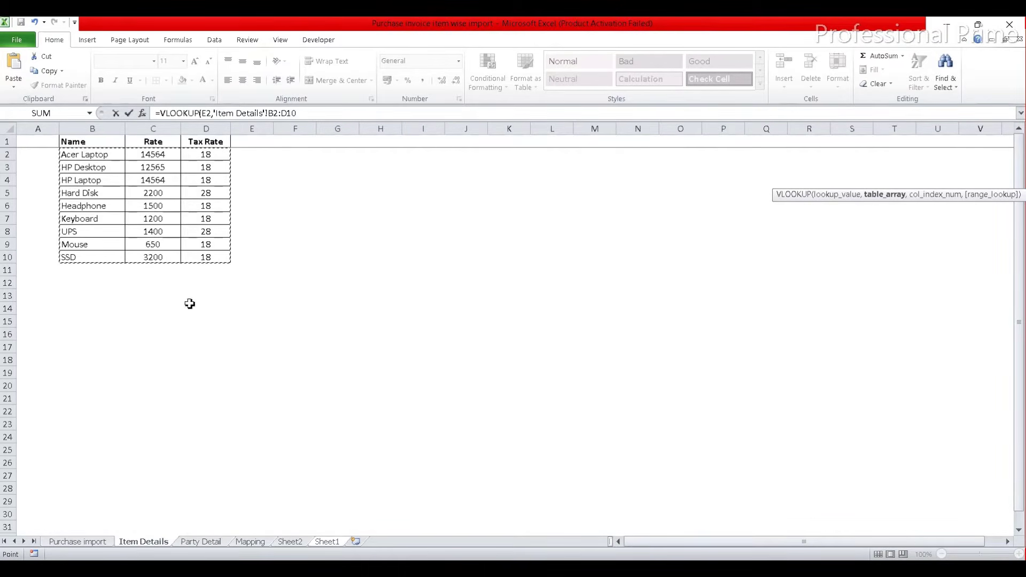
pyautogui.click(306, 114)
pyautogui.write(',')
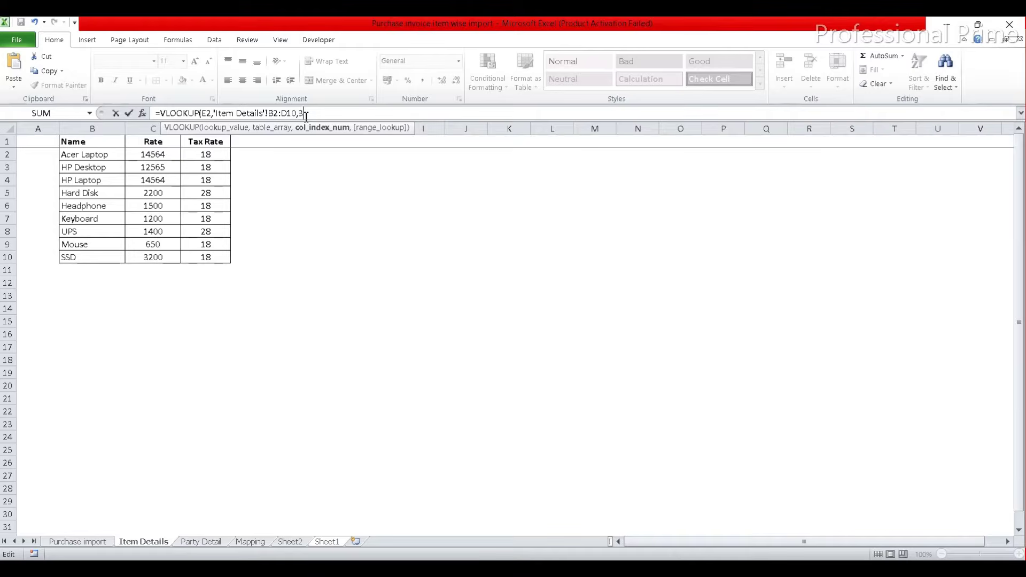
pyautogui.write('3,')
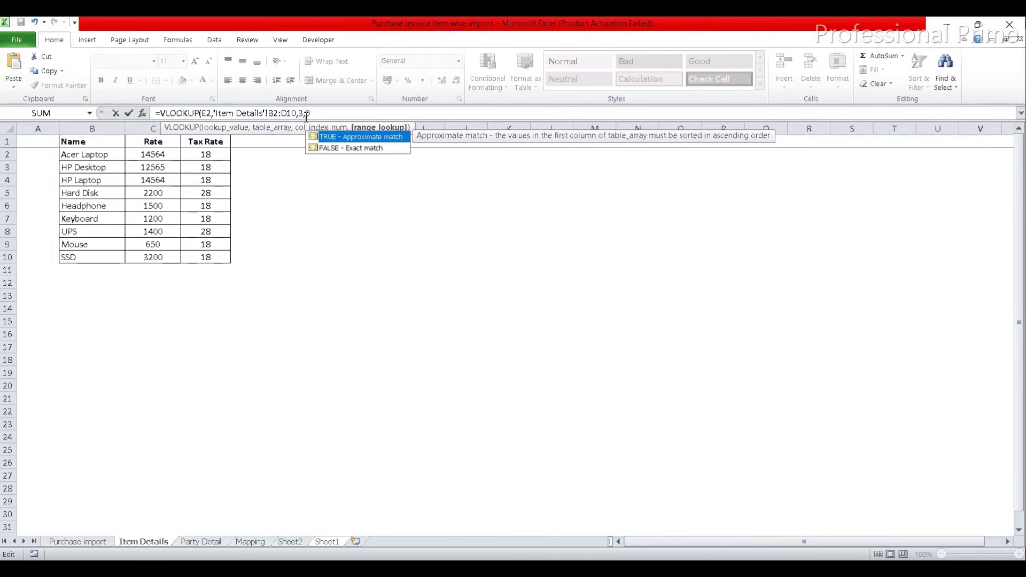
pyautogui.write('0)')
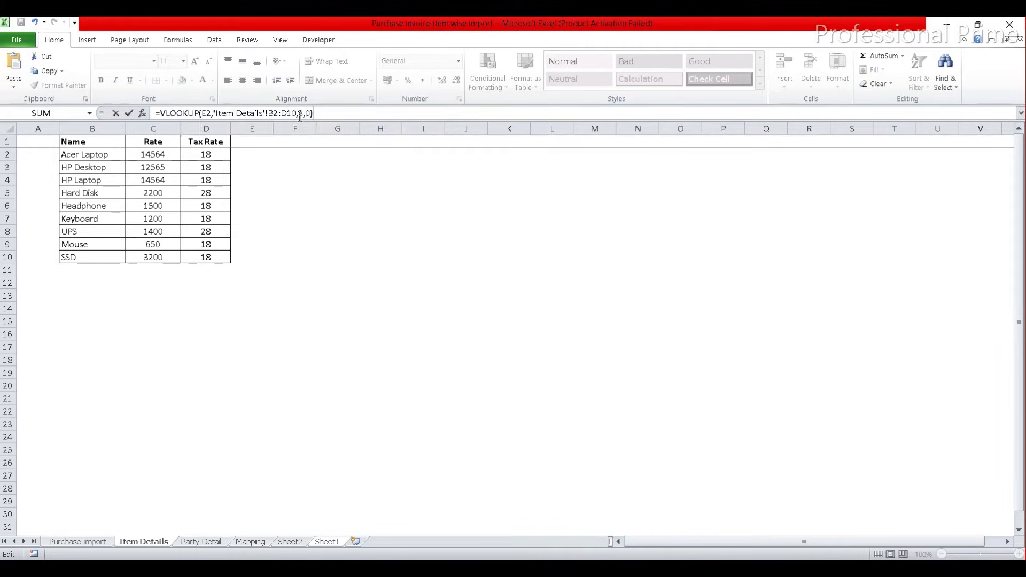
# Step: Make the lookup range absolute as $B$2:$D$10, and fill the V2 formula down the GST Rate column
pyautogui.click(277, 112)
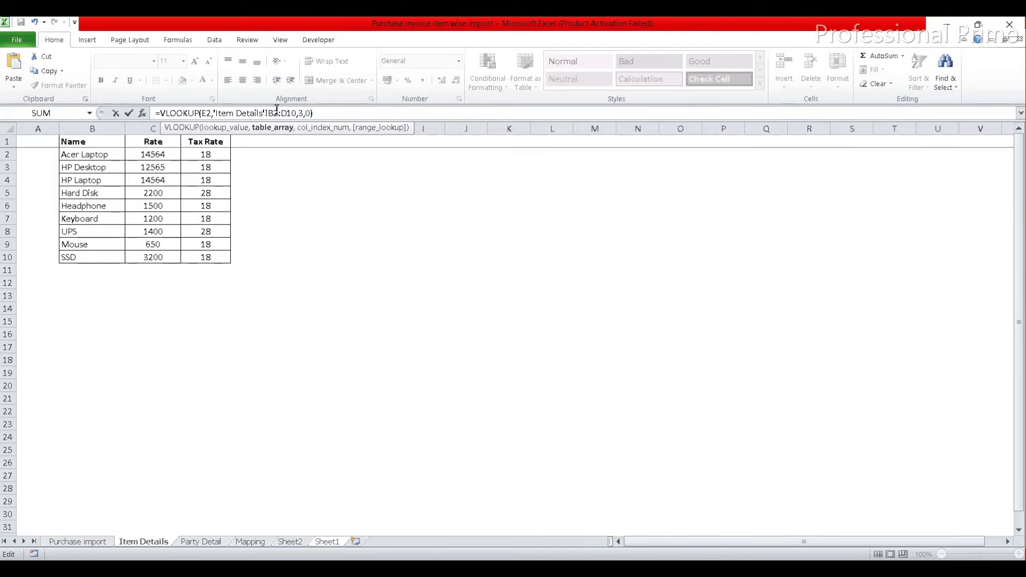
pyautogui.press('F4')
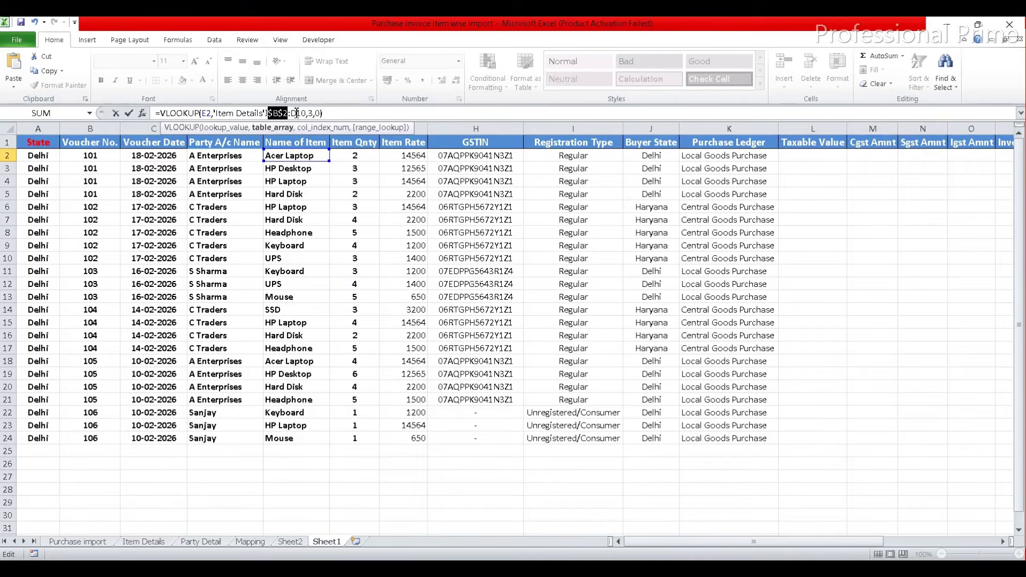
pyautogui.click(296, 113)
pyautogui.press('F4')
pyautogui.click(354, 114)
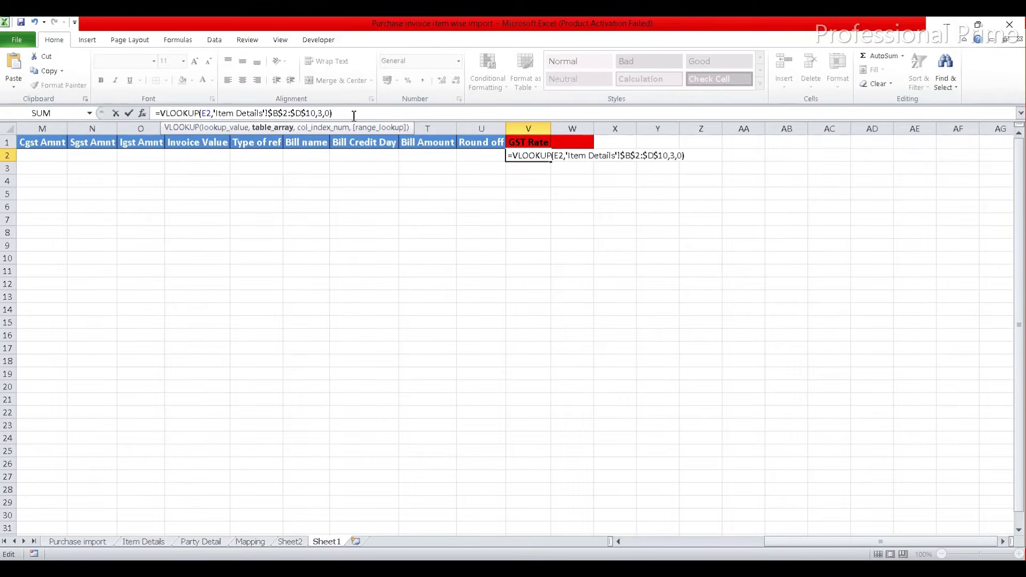
pyautogui.click(353, 115)
pyautogui.press('Return')
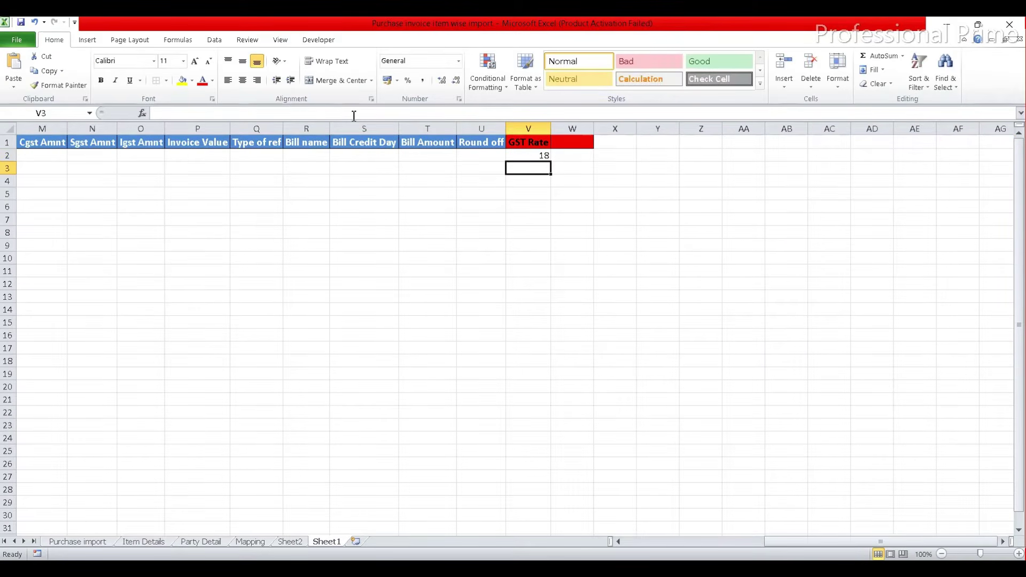
pyautogui.click(515, 154)
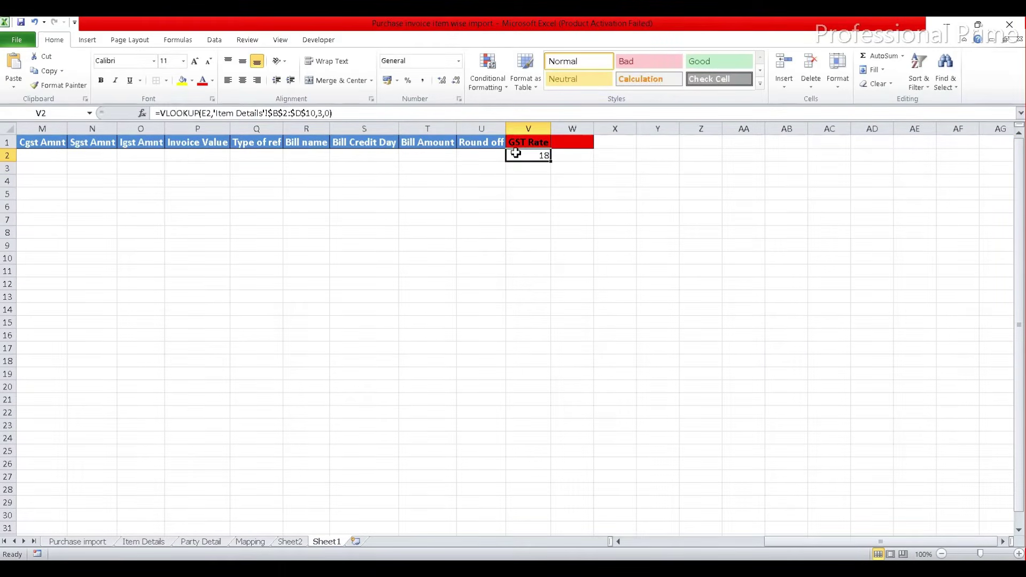
pyautogui.doubleClick(556, 165)
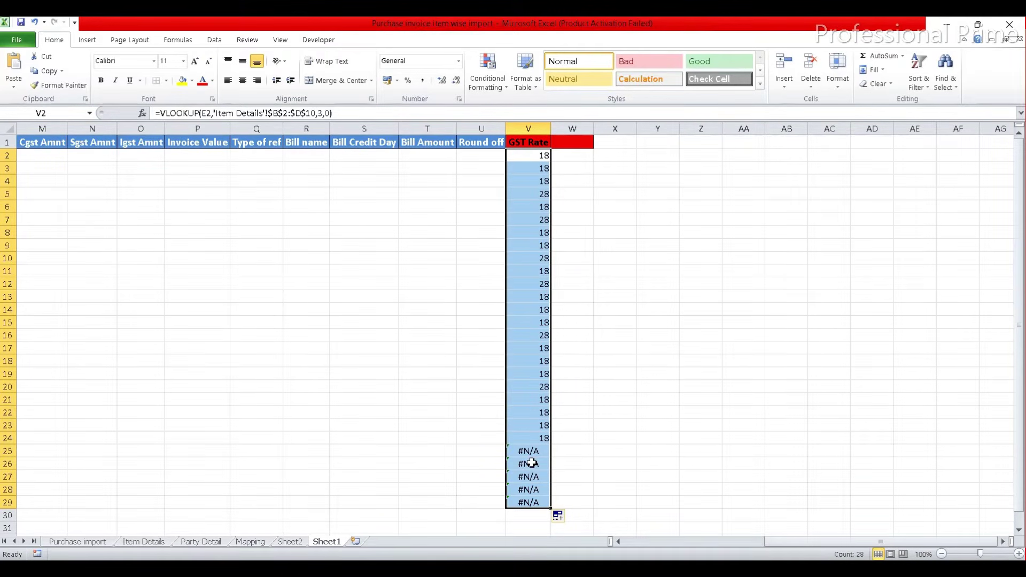
# Step: Wrap the V2 VLOOKUP in IFERROR with "" as the error value, and refill it down the GST Rate column
pyautogui.click(526, 156)
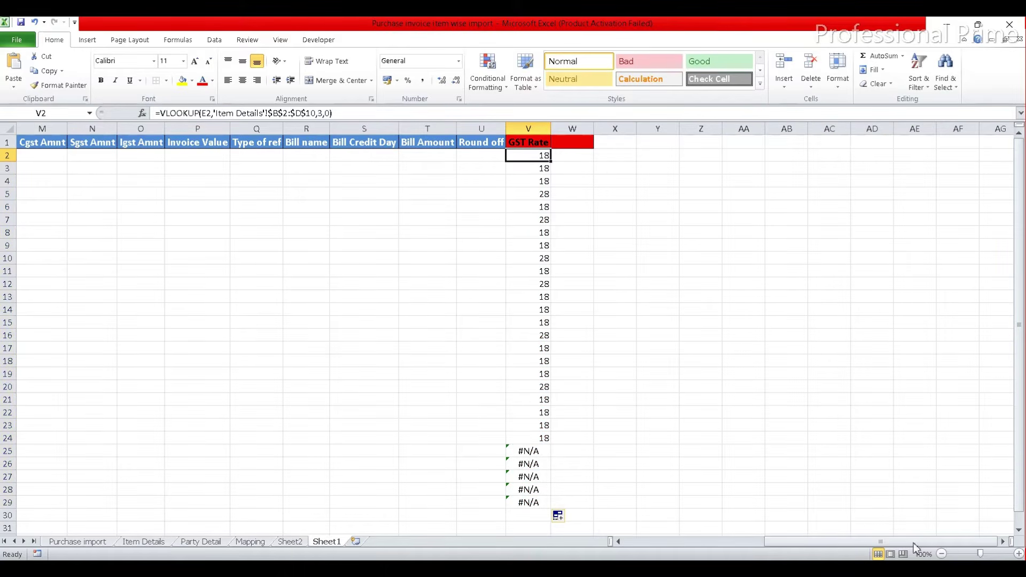
pyautogui.click(163, 112)
pyautogui.write('IFERROR(')
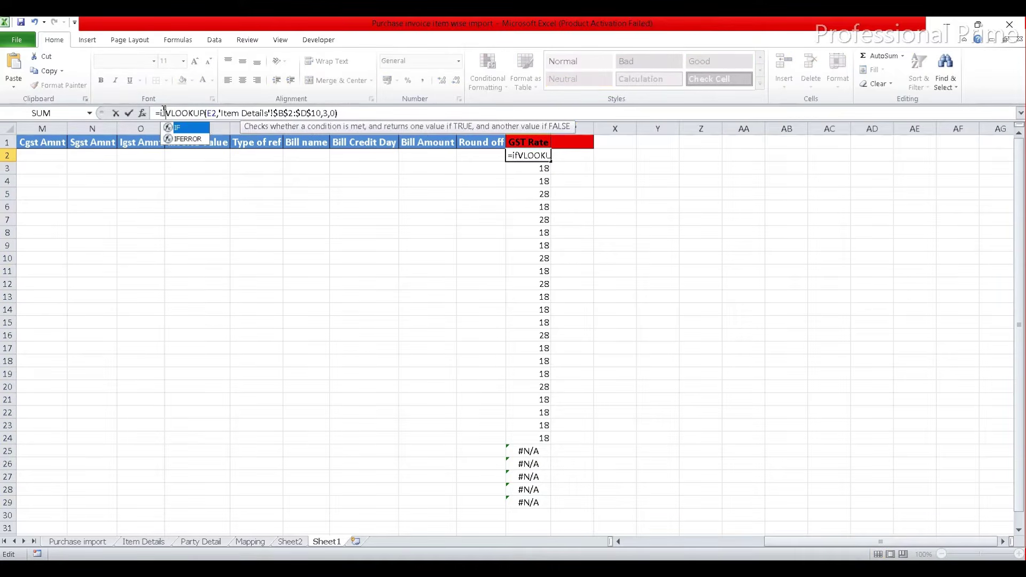
pyautogui.click(385, 112)
pyautogui.write(',')
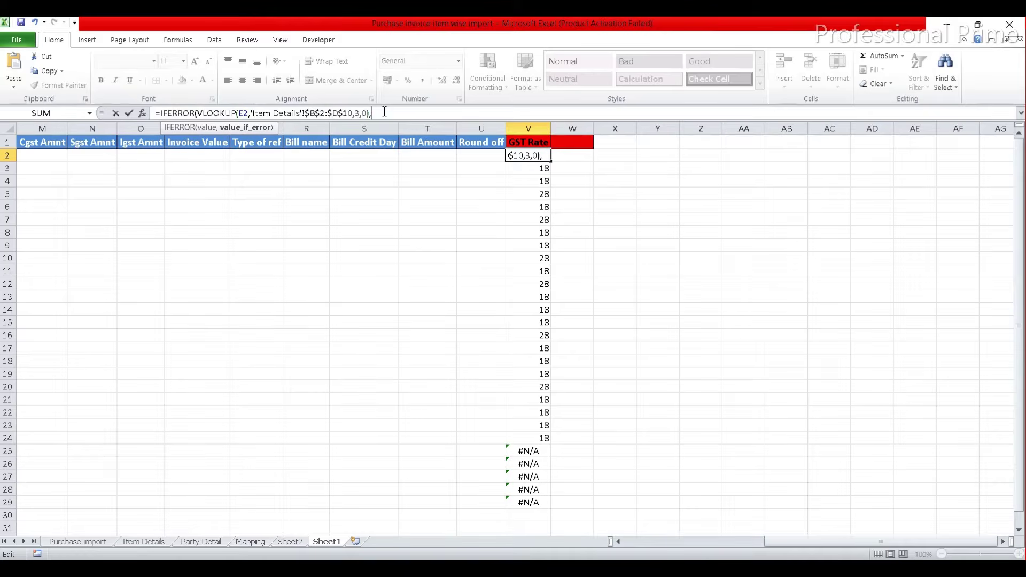
pyautogui.write('"")')
pyautogui.press('Return')
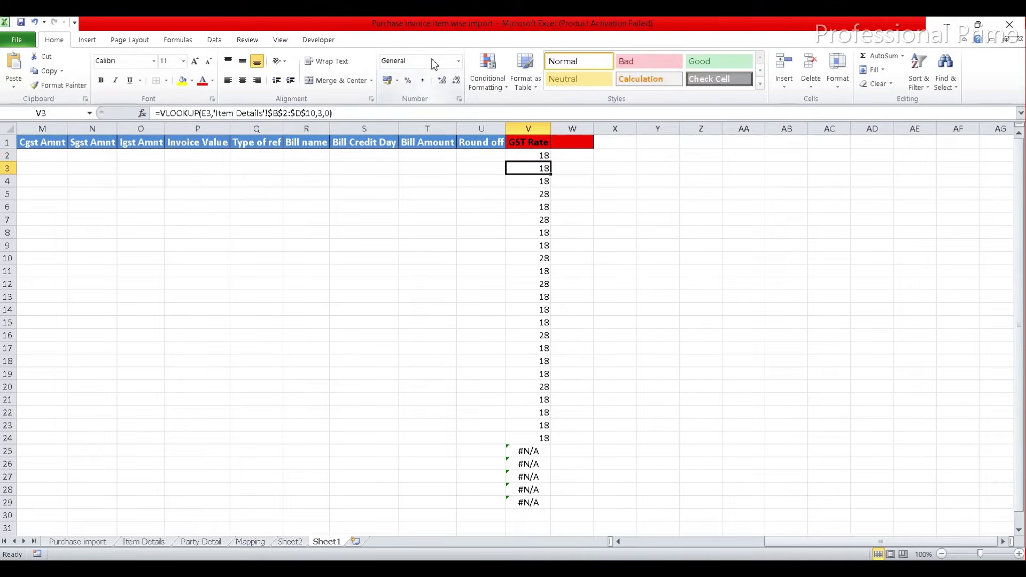
pyautogui.click(542, 156)
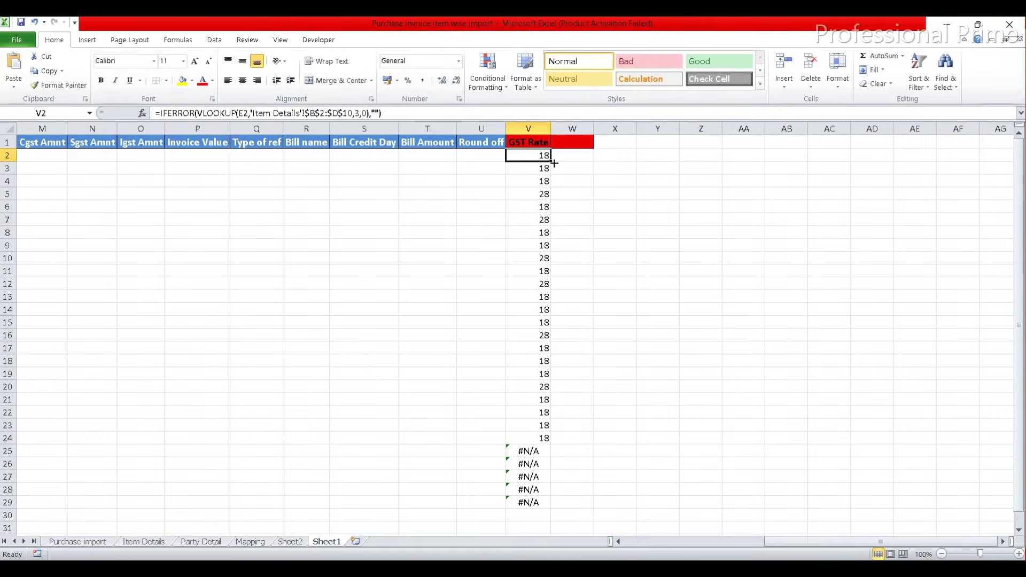
pyautogui.doubleClick(551, 162)
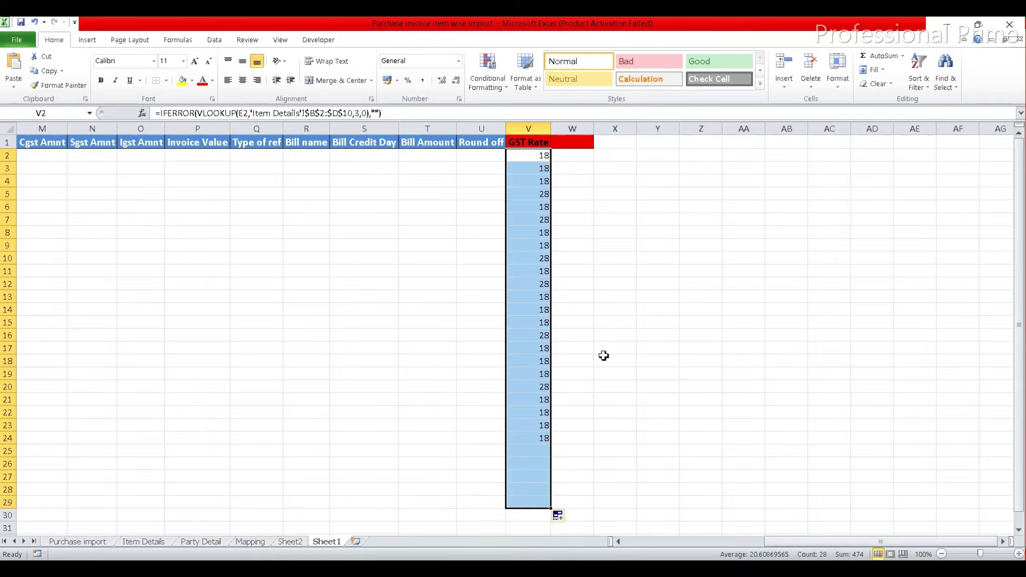
# Step: Enter =G2*F2 in L2 to multiply item rate by quantity, and fill it down the Taxable Value column to row 29
pyautogui.click(463, 154)
pyautogui.press('Left')
pyautogui.press('Left')
pyautogui.press('Left')
pyautogui.press('Left')
pyautogui.press('Left')
pyautogui.press('Left')
pyautogui.press('Left')
pyautogui.press('Left')
pyautogui.press('Left')
pyautogui.press('Left')
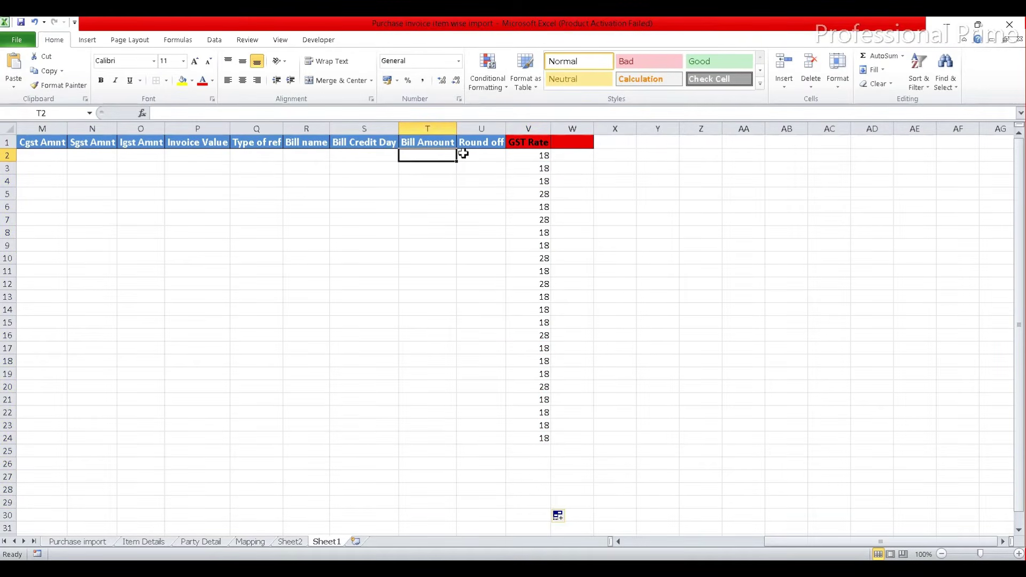
pyautogui.press('Right')
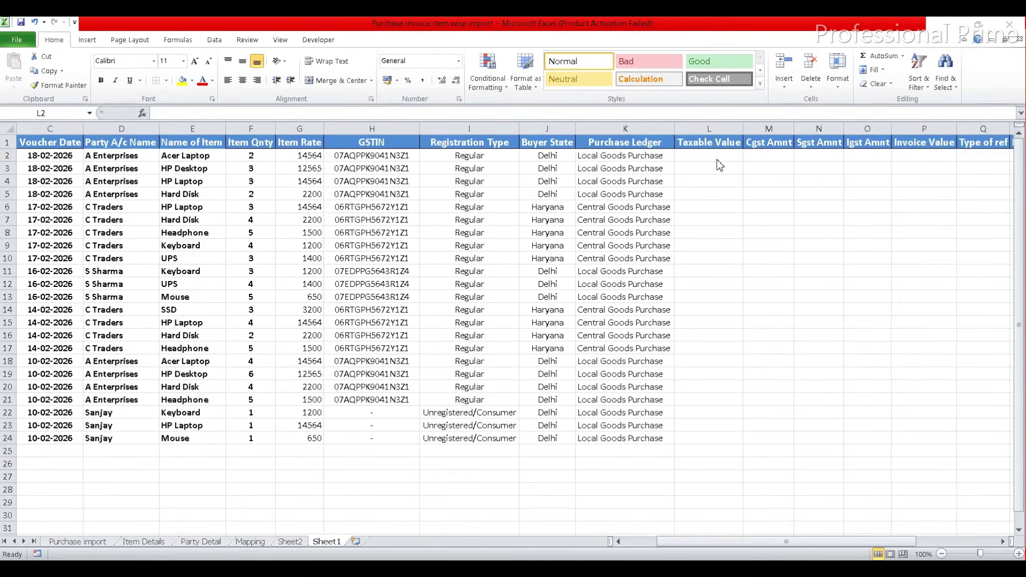
pyautogui.click(717, 158)
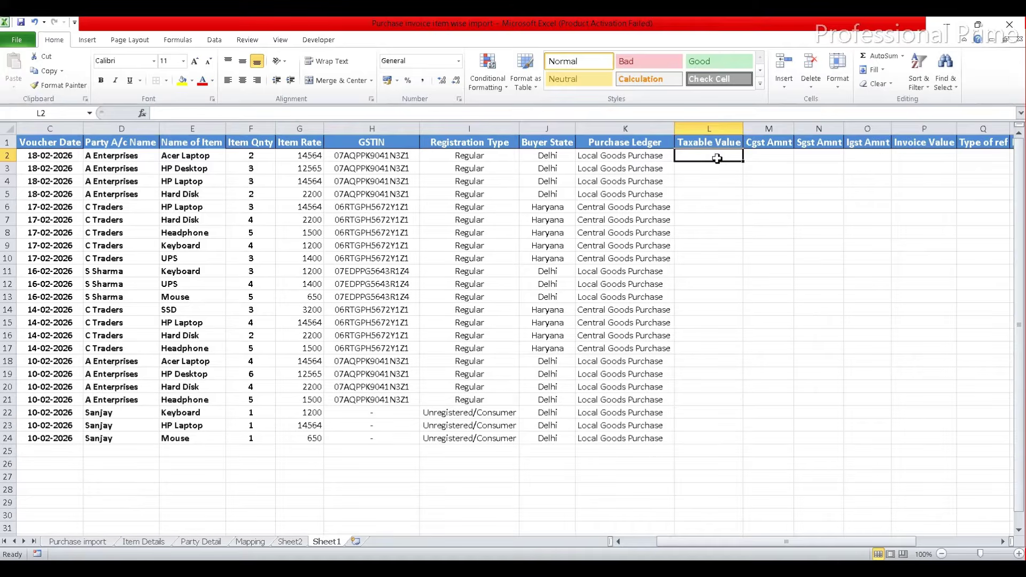
pyautogui.write('=')
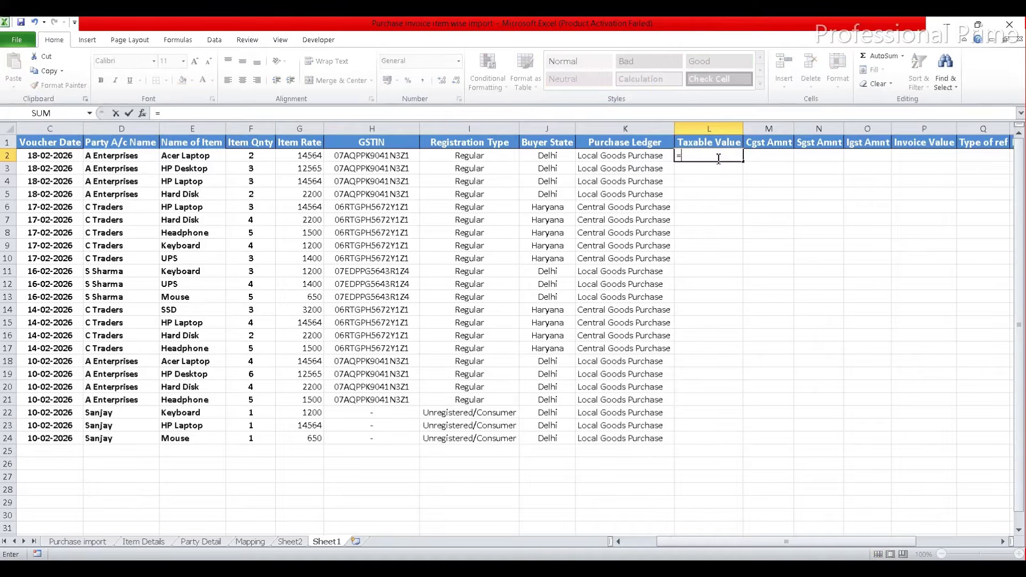
pyautogui.click(303, 159)
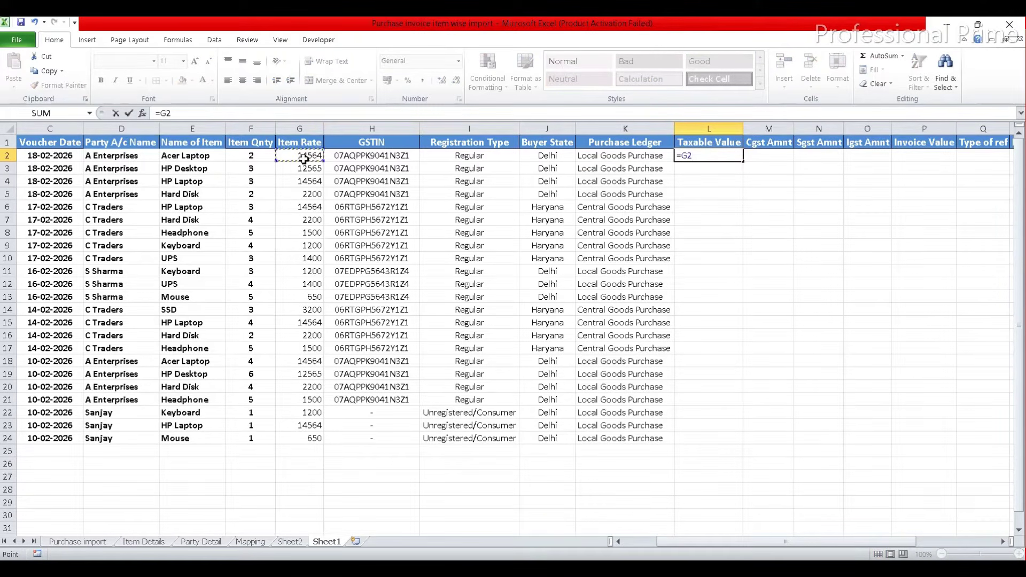
pyautogui.write('*')
pyautogui.click(259, 155)
pyautogui.press('Return')
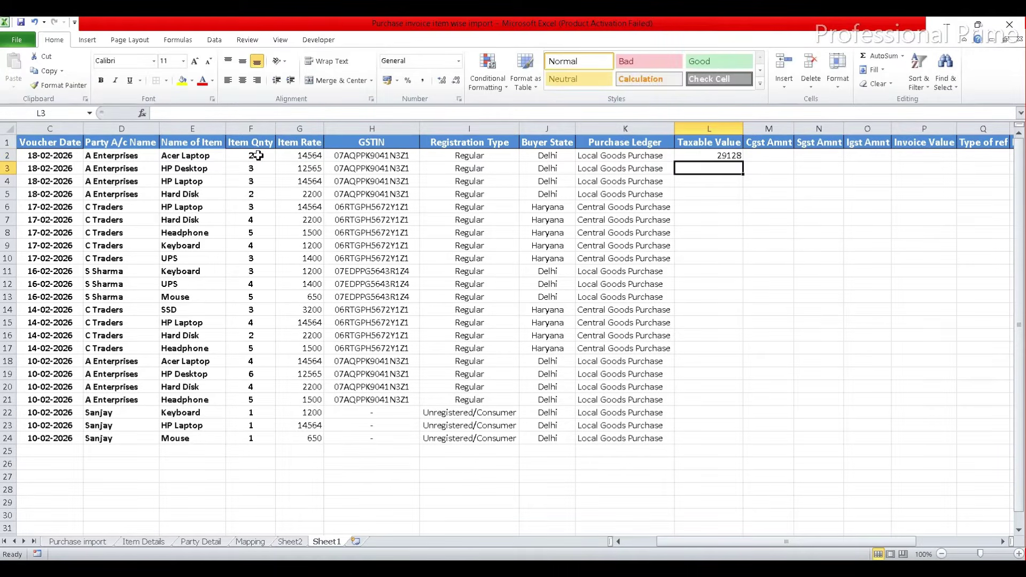
pyautogui.click(709, 155)
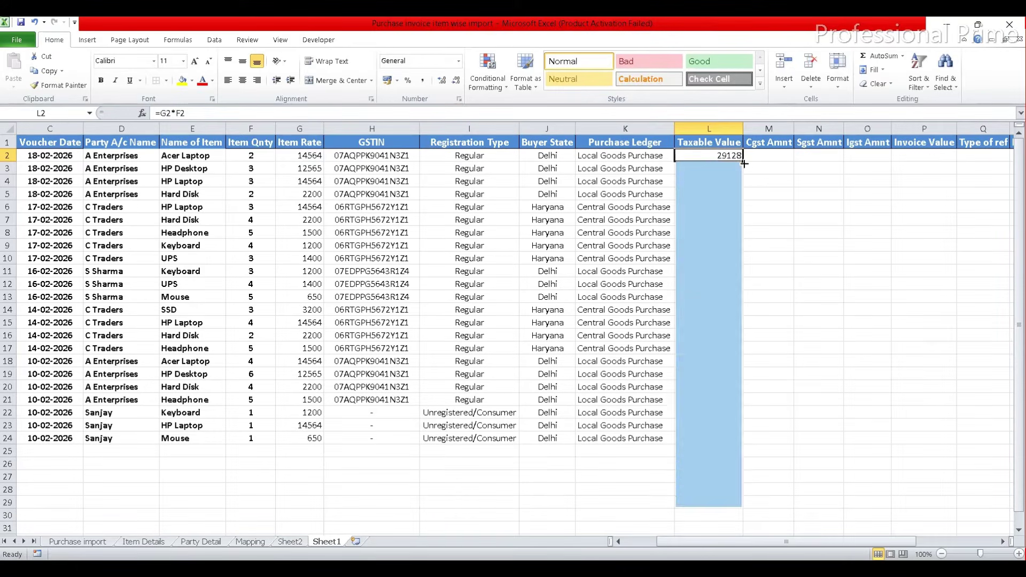
pyautogui.moveTo(744, 160); pyautogui.dragTo(744, 508)
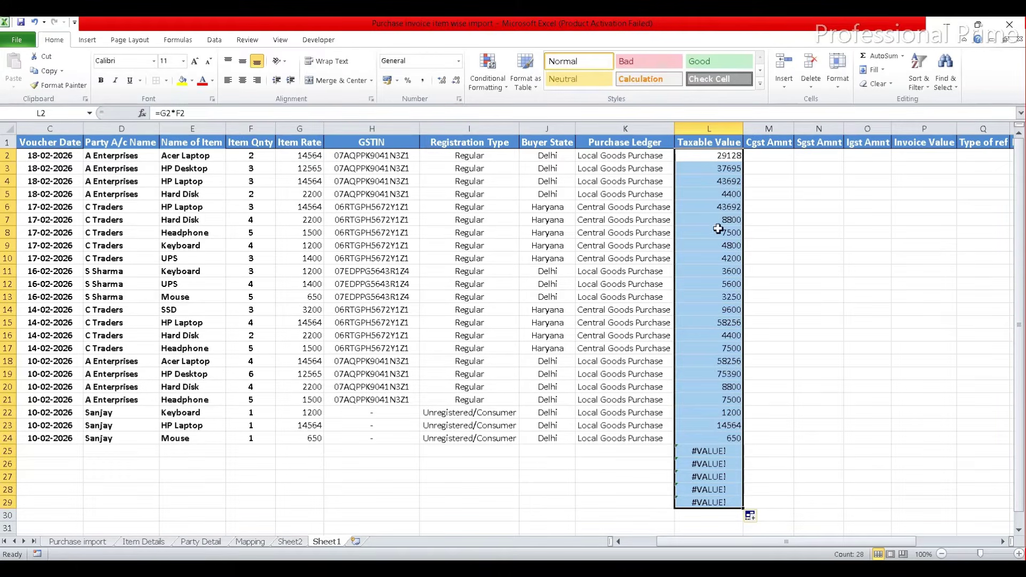
# Step: Wrap the L2 formula as =IFERROR(G2*F2,"") and refill it down the Taxable Value column to row 29
pyautogui.click(721, 156)
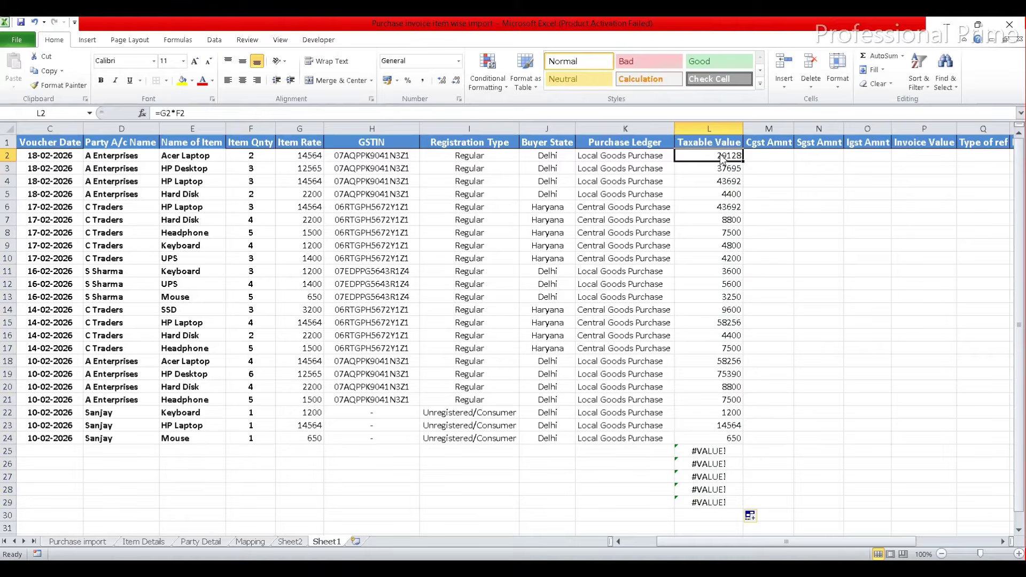
pyautogui.click(164, 113)
pyautogui.write('IFERROR(G2*F2')
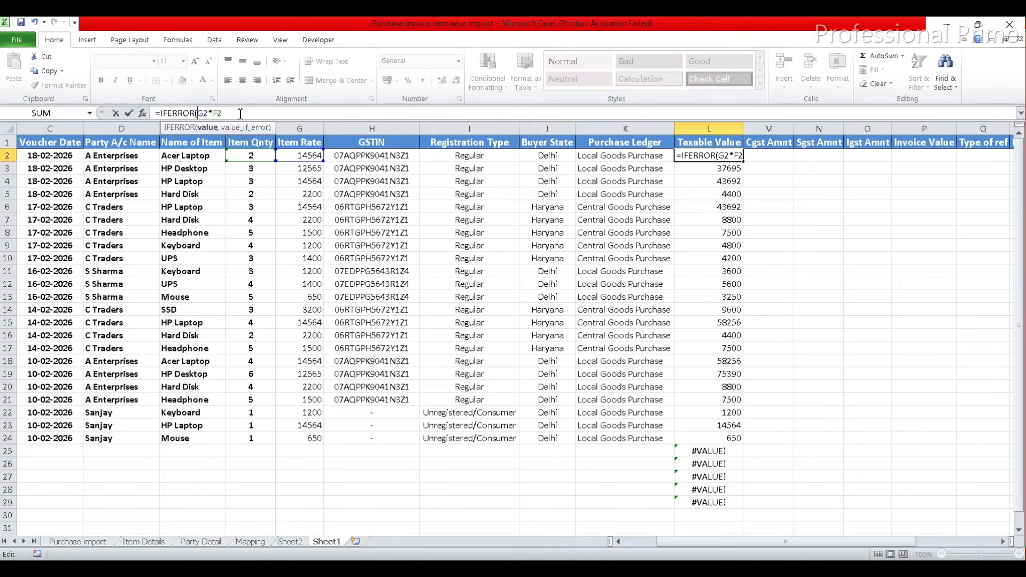
pyautogui.write(',')
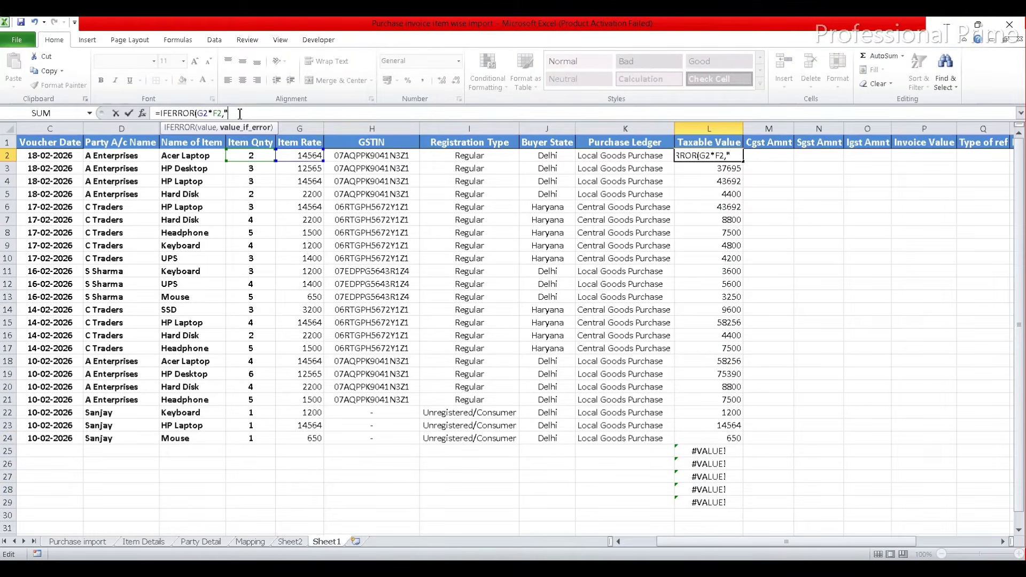
pyautogui.press('Return')
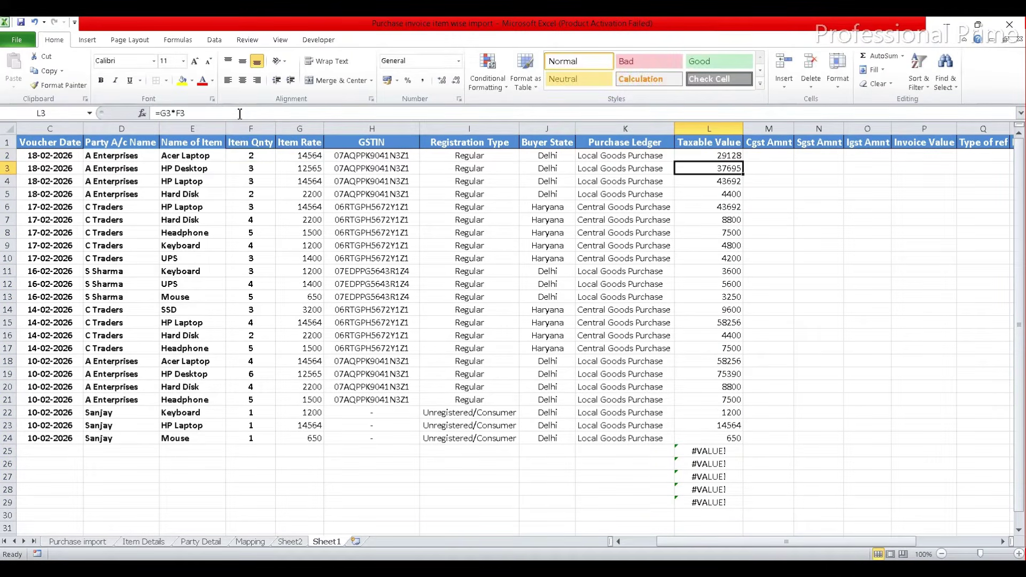
pyautogui.press('Up')
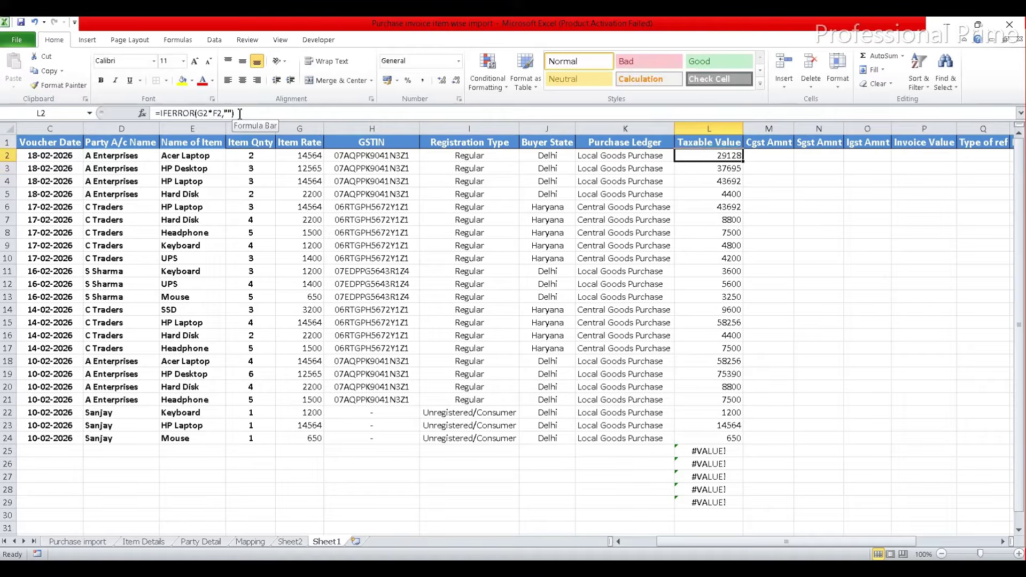
pyautogui.doubleClick(743, 162)
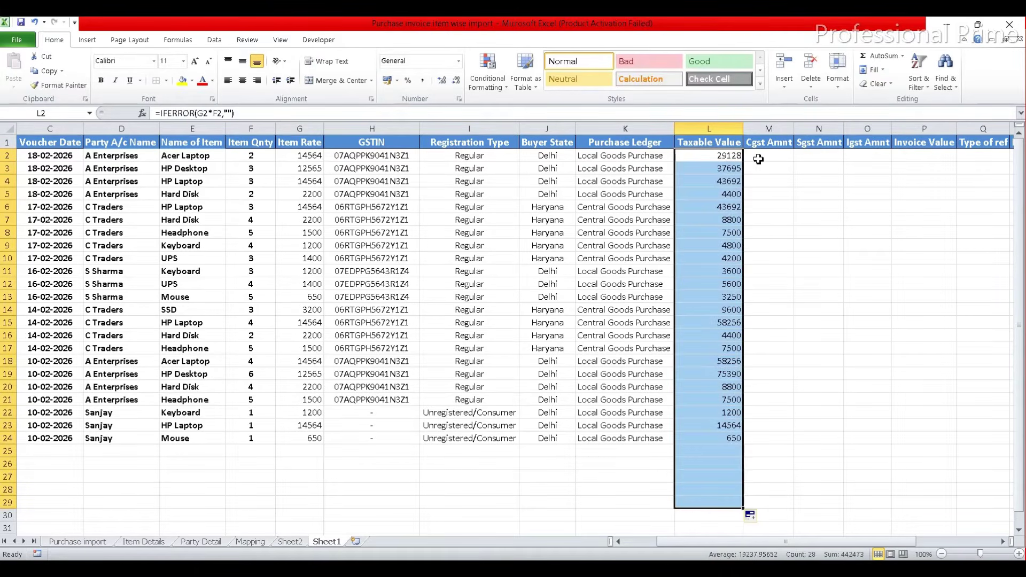
# Step: Start an IF formula in the Cgst Amnt cell M2 with the logical test A2=J2, comparing State with Buyer State
pyautogui.click(759, 156)
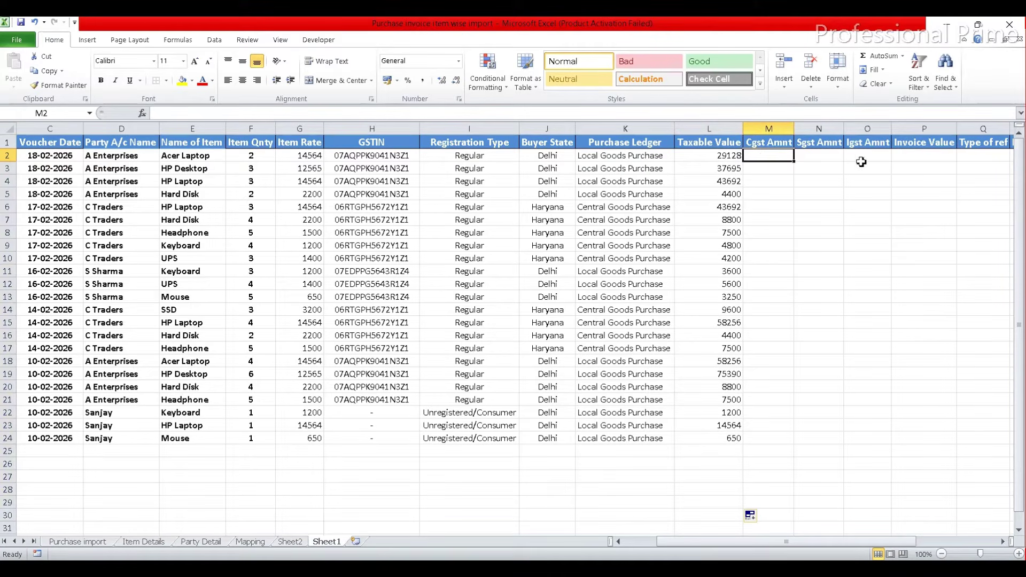
pyautogui.moveTo(876, 156); pyautogui.dragTo(777, 160)
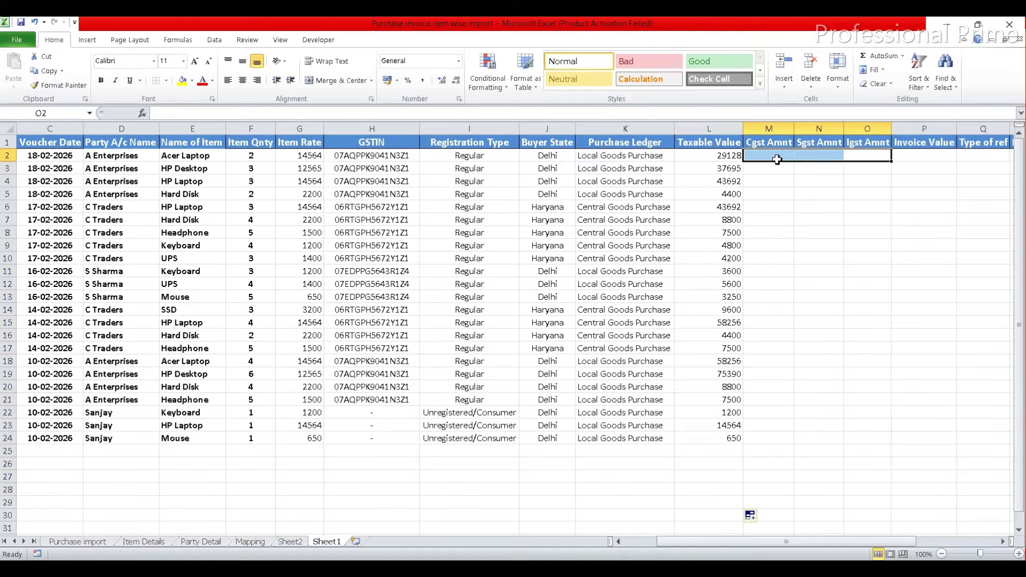
pyautogui.click(777, 159)
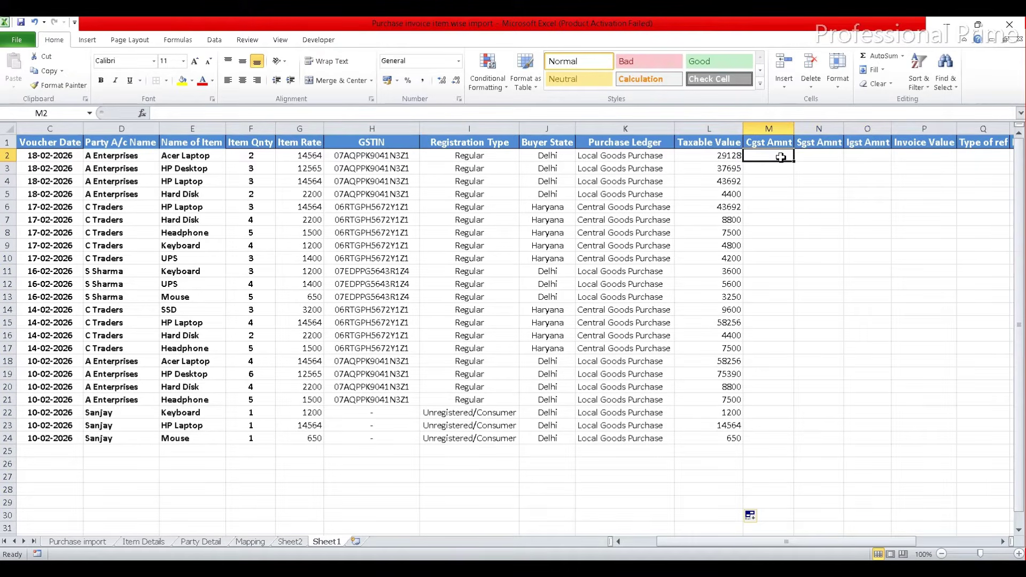
pyautogui.hscroll(5, 520, 233)
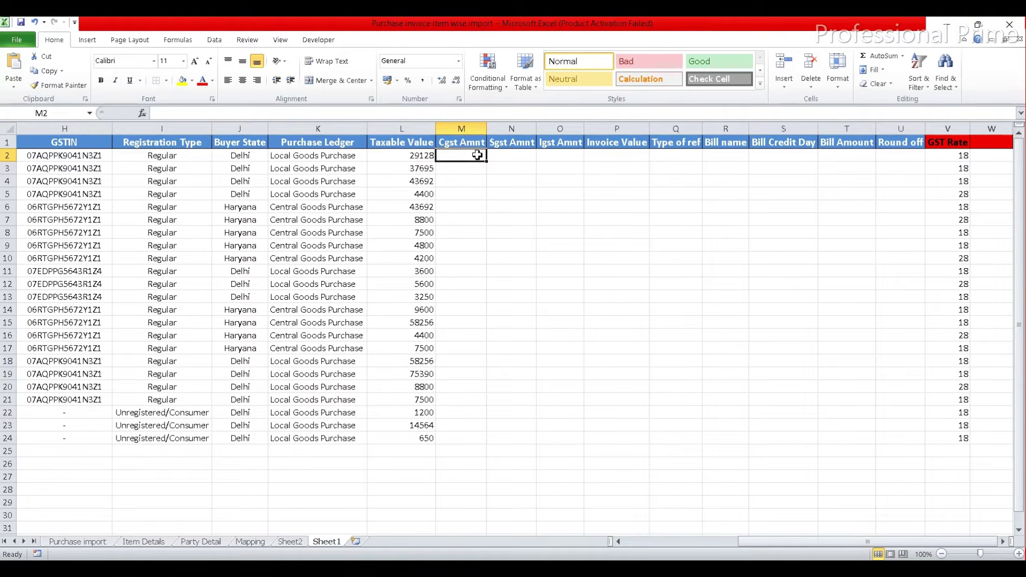
pyautogui.write('=')
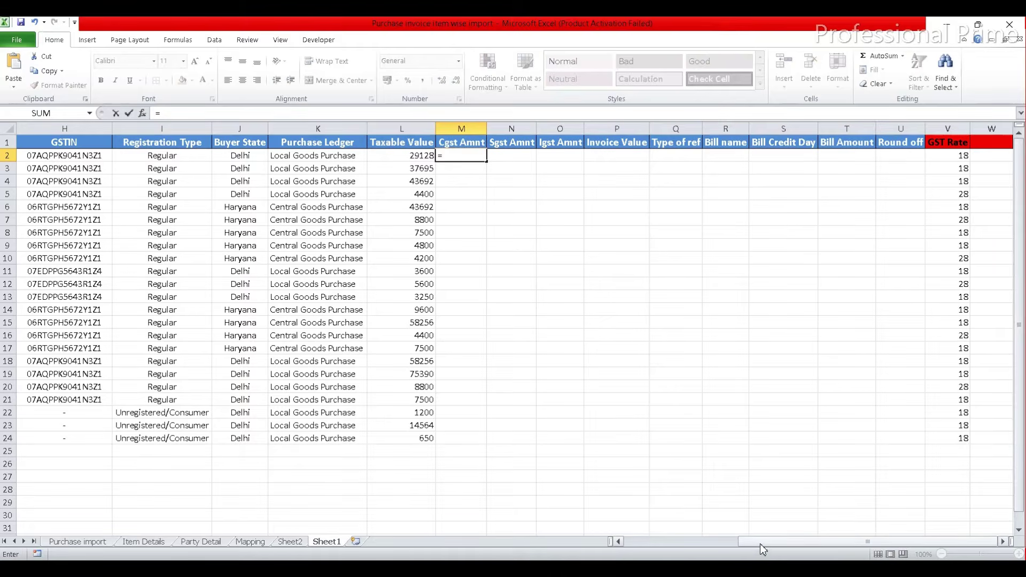
pyautogui.moveTo(764, 542); pyautogui.dragTo(609, 545)
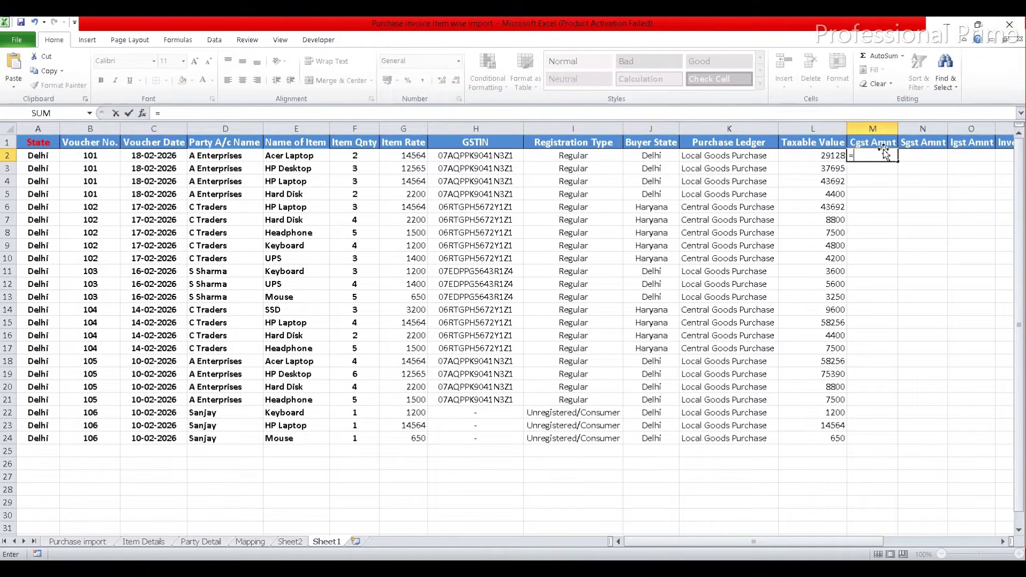
pyautogui.write('if')
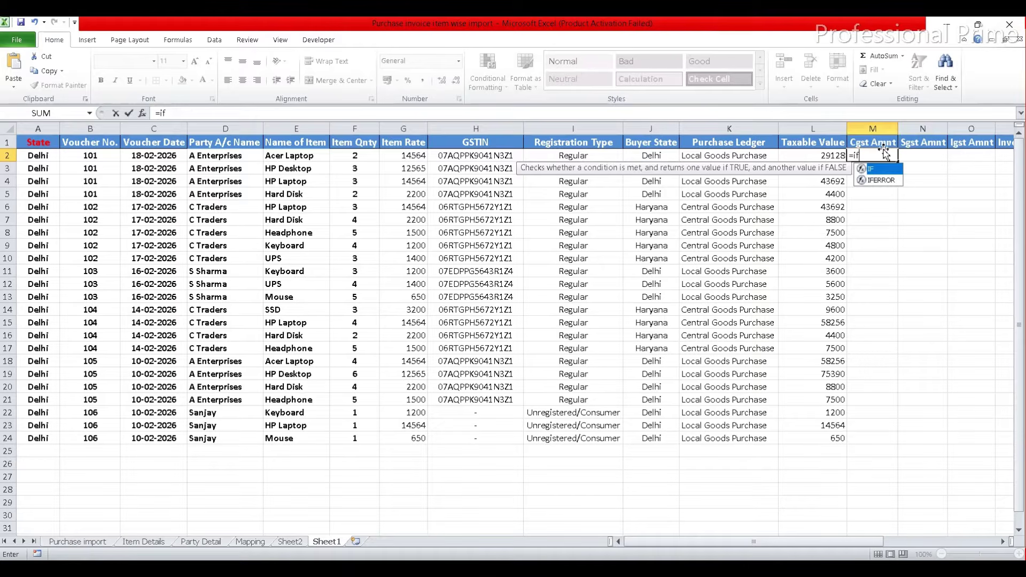
pyautogui.press('Tab')
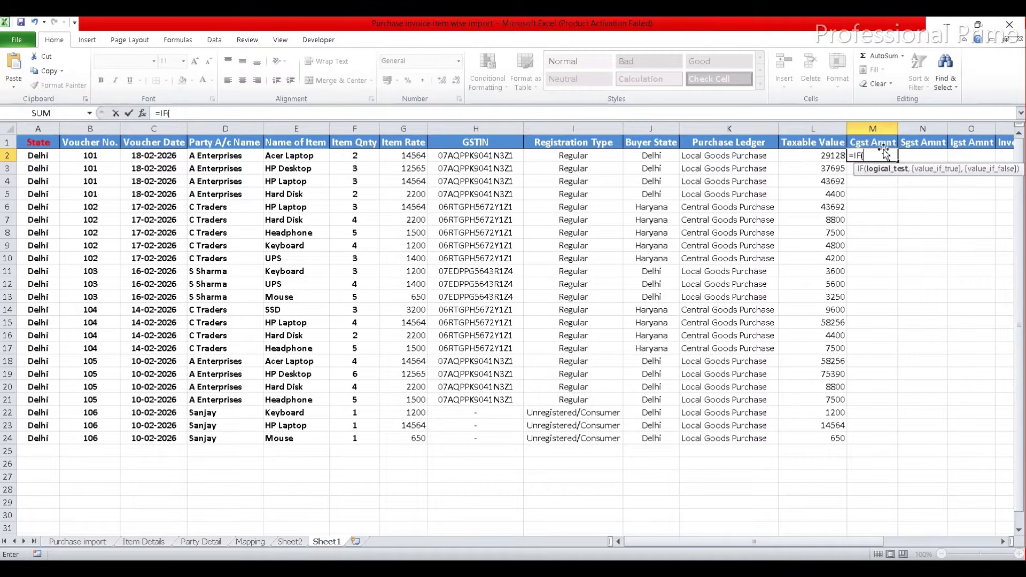
pyautogui.click(36, 156)
pyautogui.write('=')
pyautogui.click(661, 155)
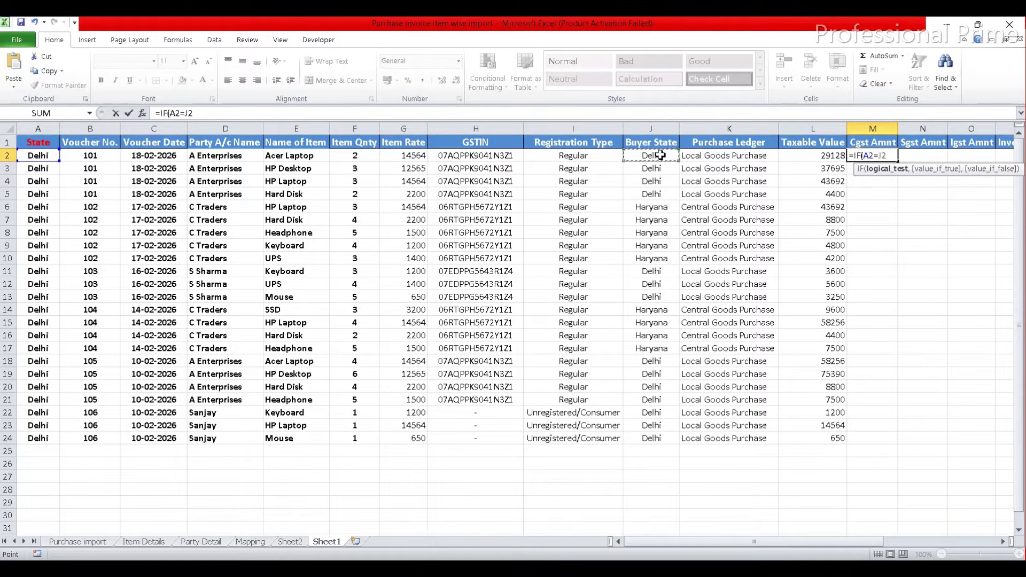
pyautogui.write(',')
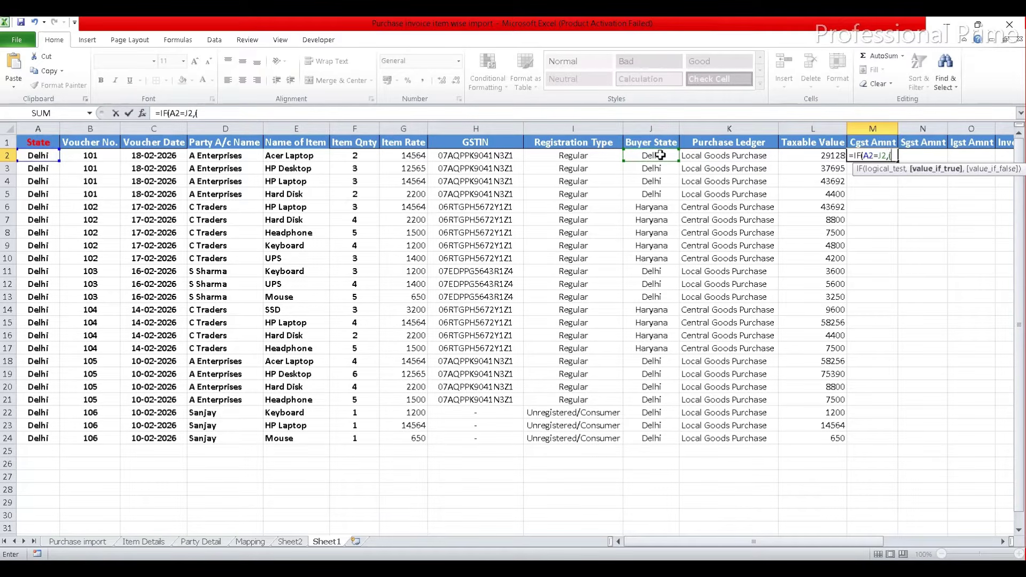
# Step: Add (L2*V2%)/2 as the value if true, taking half the GST on the taxable value
pyautogui.write('(')
pyautogui.click(812, 154)
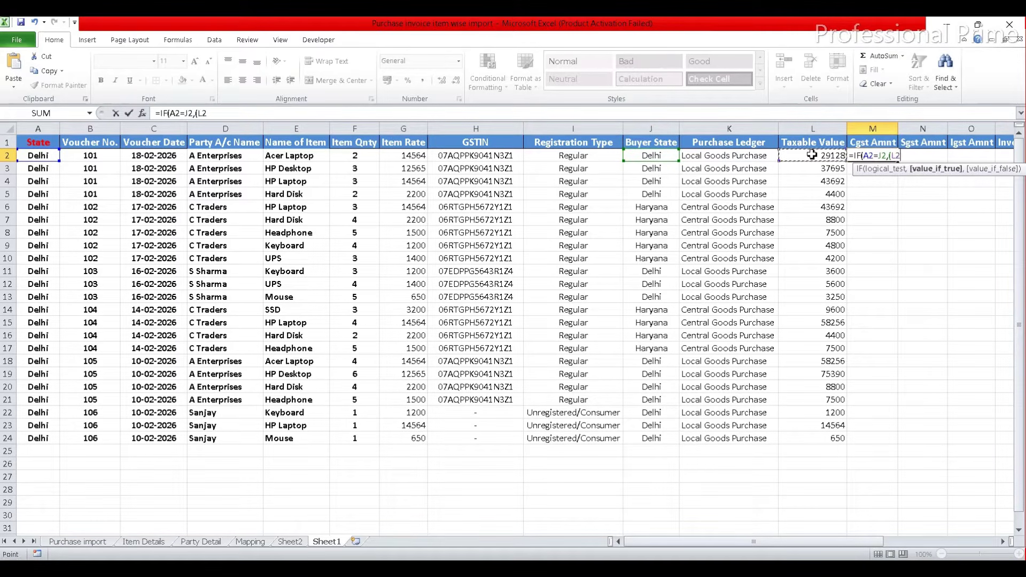
pyautogui.write('*')
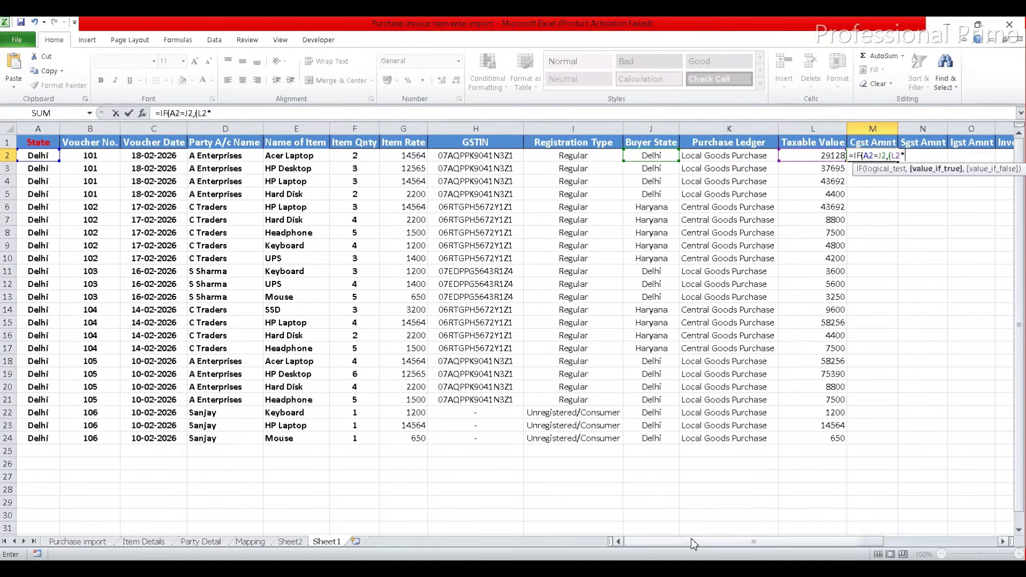
pyautogui.moveTo(695, 541); pyautogui.dragTo(832, 551)
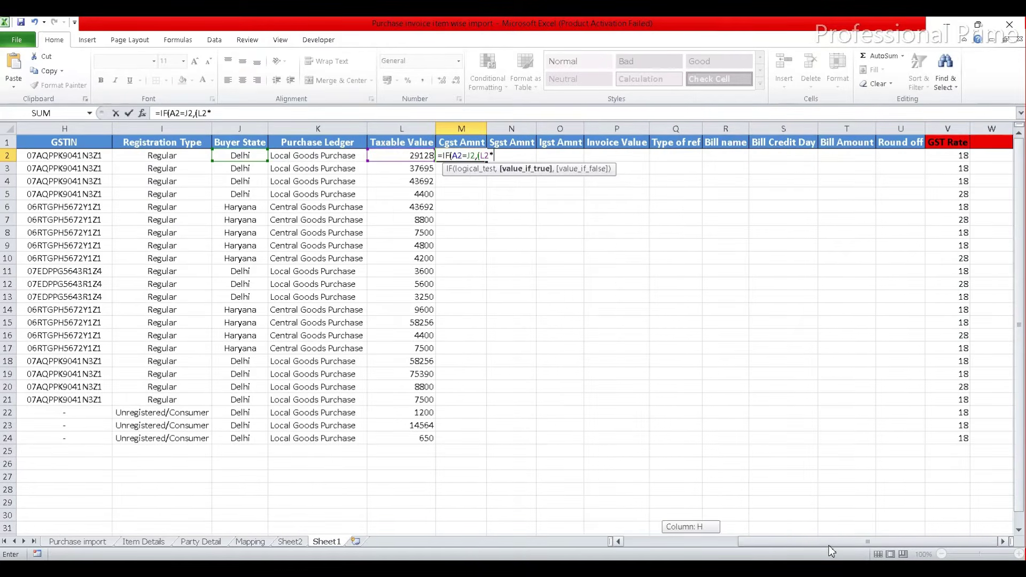
pyautogui.click(953, 154)
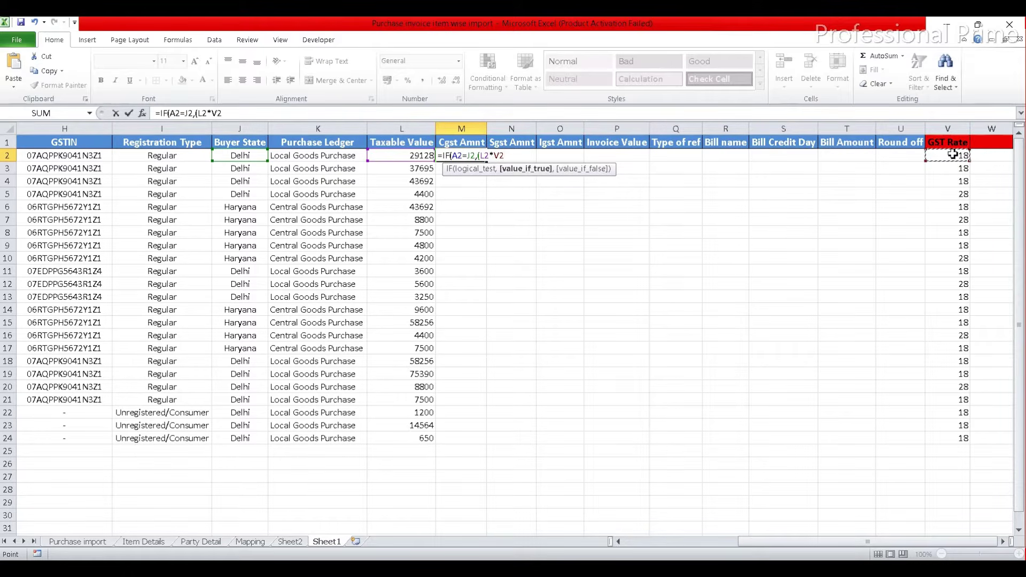
pyautogui.write('%)/2),"")')
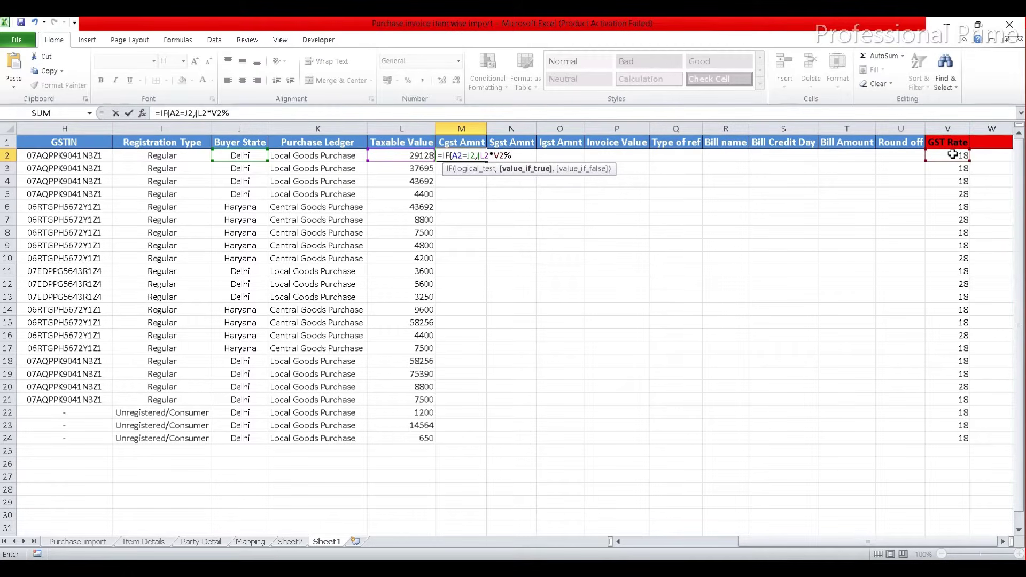
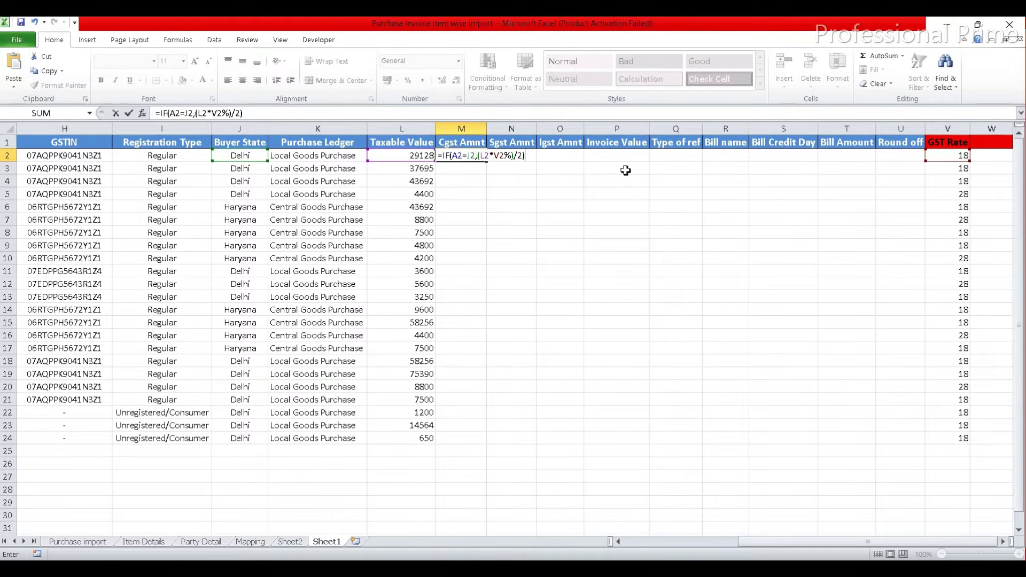
# Step: Complete the Cgst formula with "" as the value if false, so M2 holds =IF(A2=J2,(L2*V2%)/2,"")
pyautogui.write('"")')
pyautogui.press('BackSpace')
pyautogui.press('BackSpace')
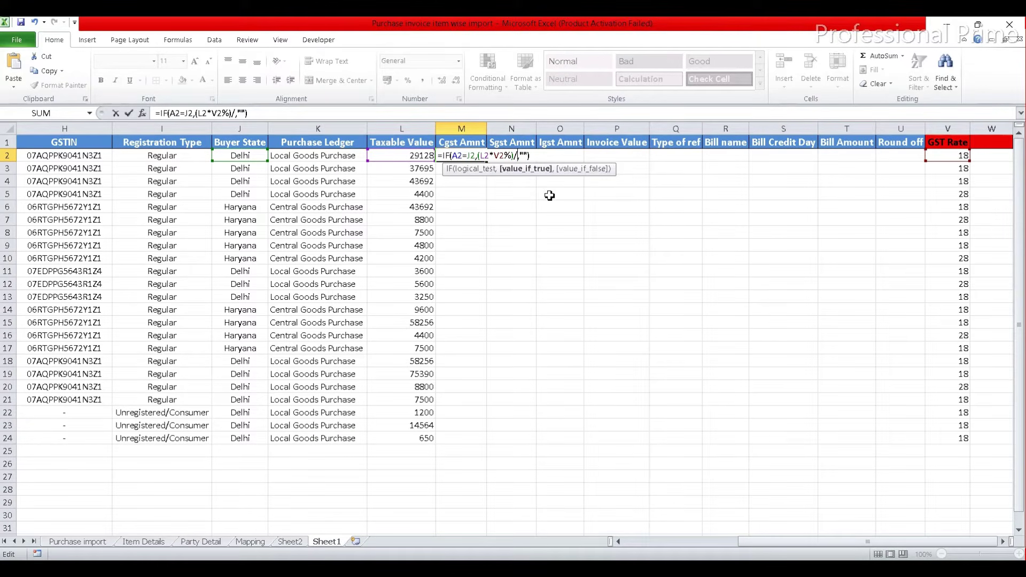
pyautogui.click(543, 156)
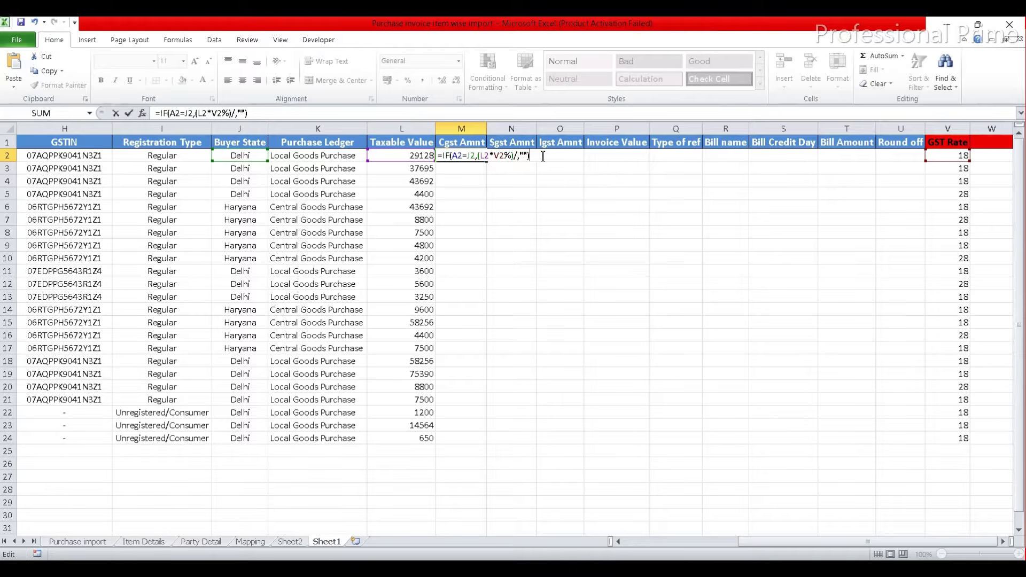
pyautogui.press('Return')
pyautogui.press('Return')
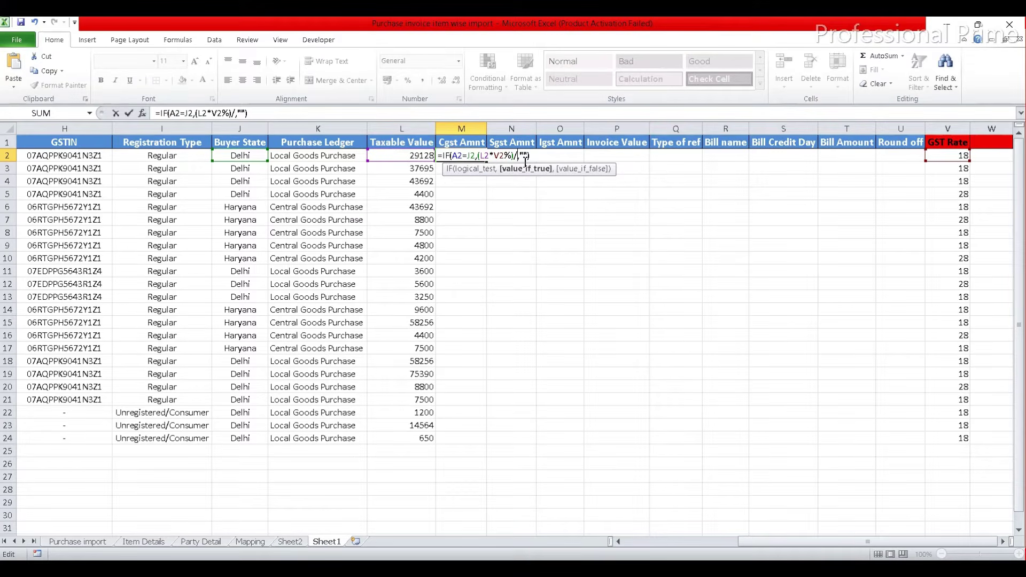
pyautogui.write('2')
pyautogui.press('Return')
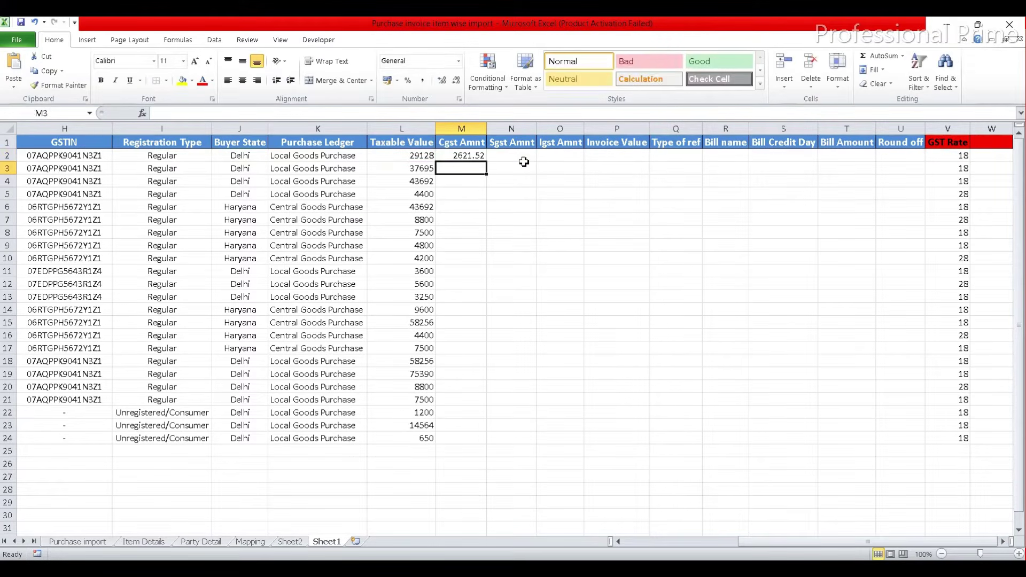
# Step: Enter =M2 in the Sgst Amnt cell N2 so that it repeats the Cgst amount
pyautogui.click(476, 156)
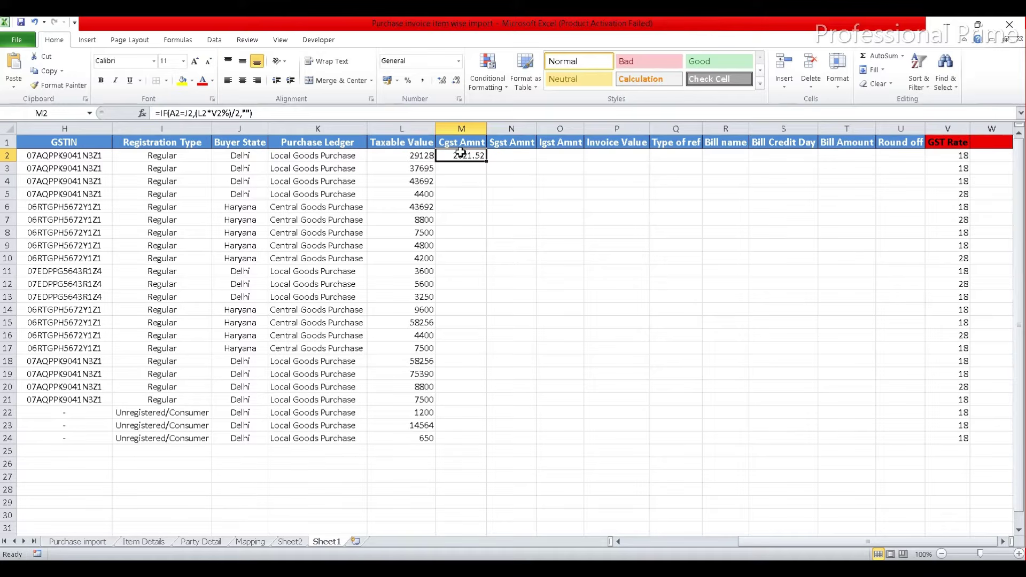
pyautogui.click(510, 156)
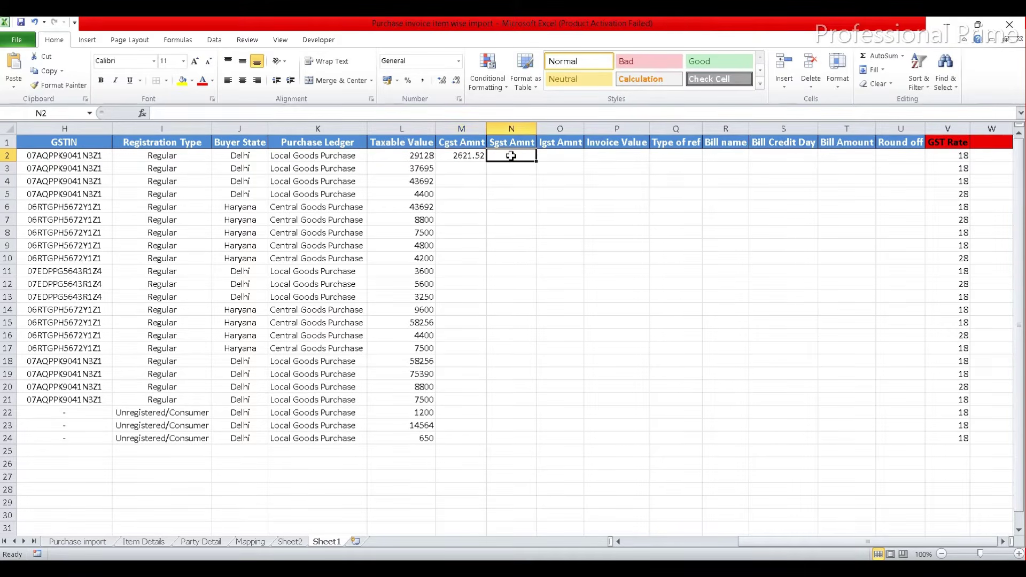
pyautogui.write('=')
pyautogui.press('Left')
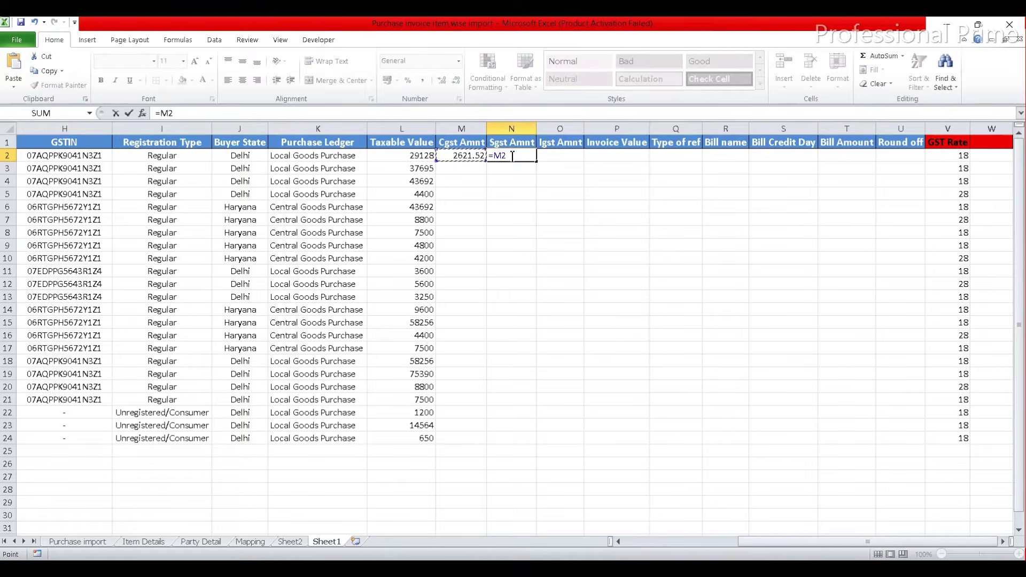
pyautogui.press('Return')
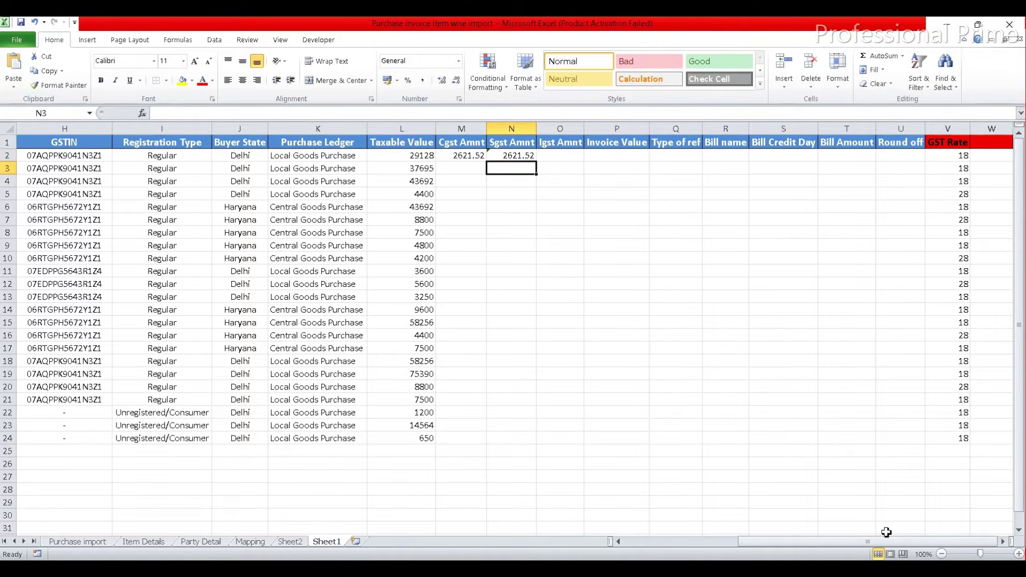
# Step: Start an IF formula in the Igst Amnt cell O2 with the logical test A2=J2, comparing State with Buyer State
pyautogui.press('Up')
pyautogui.press('Right')
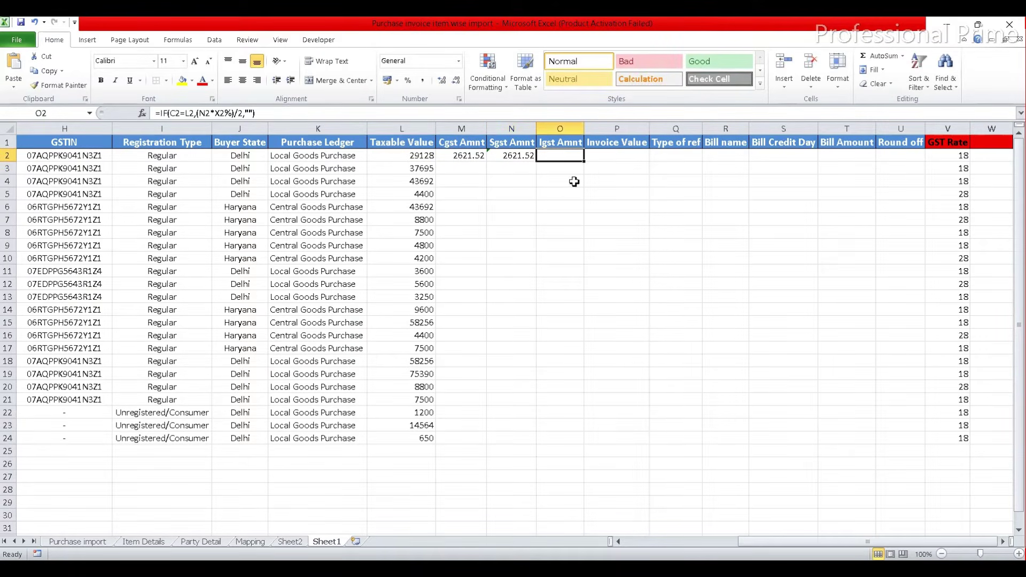
pyautogui.write('=')
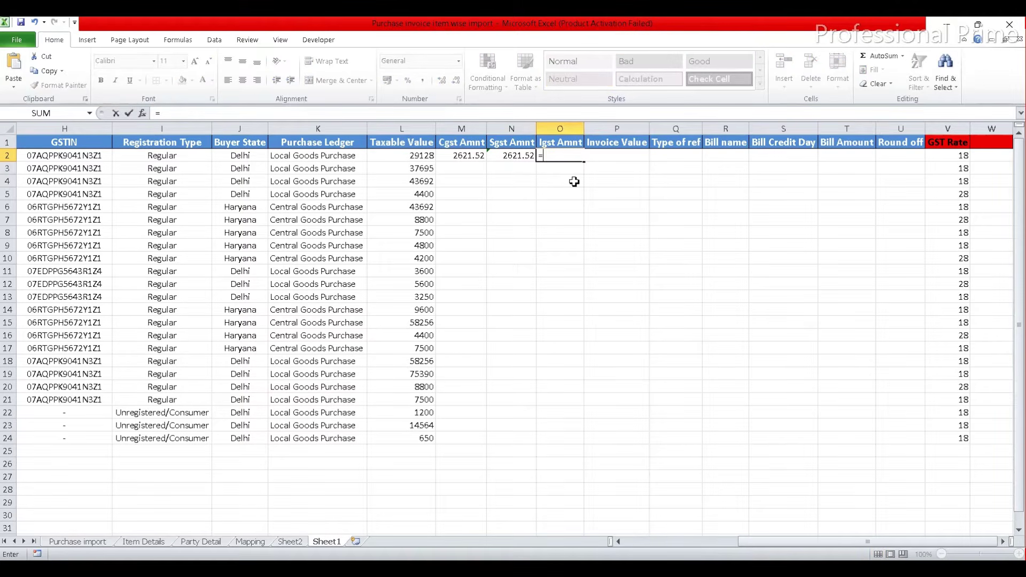
pyautogui.write('IF(')
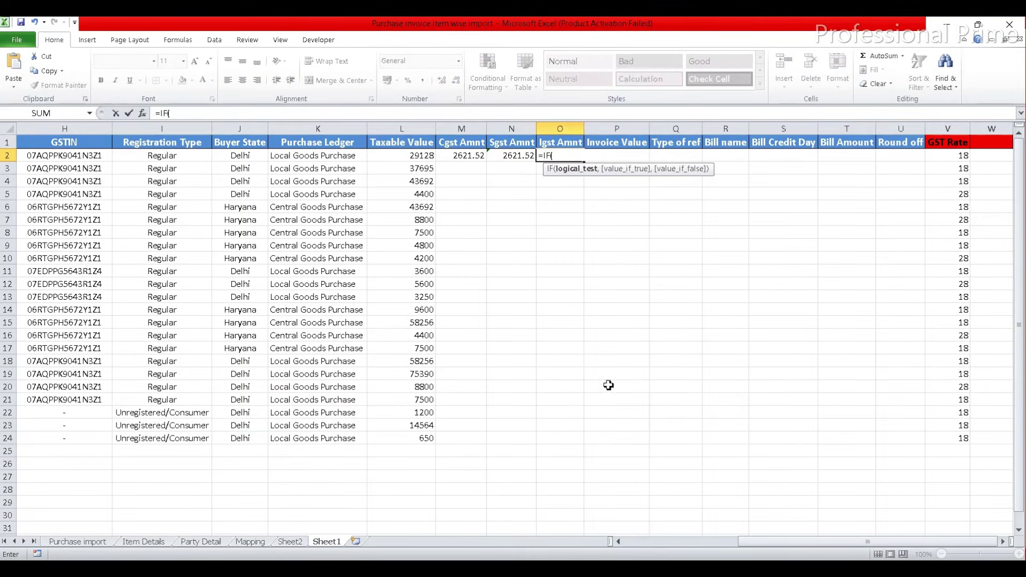
pyautogui.moveTo(866, 542); pyautogui.dragTo(749, 542)
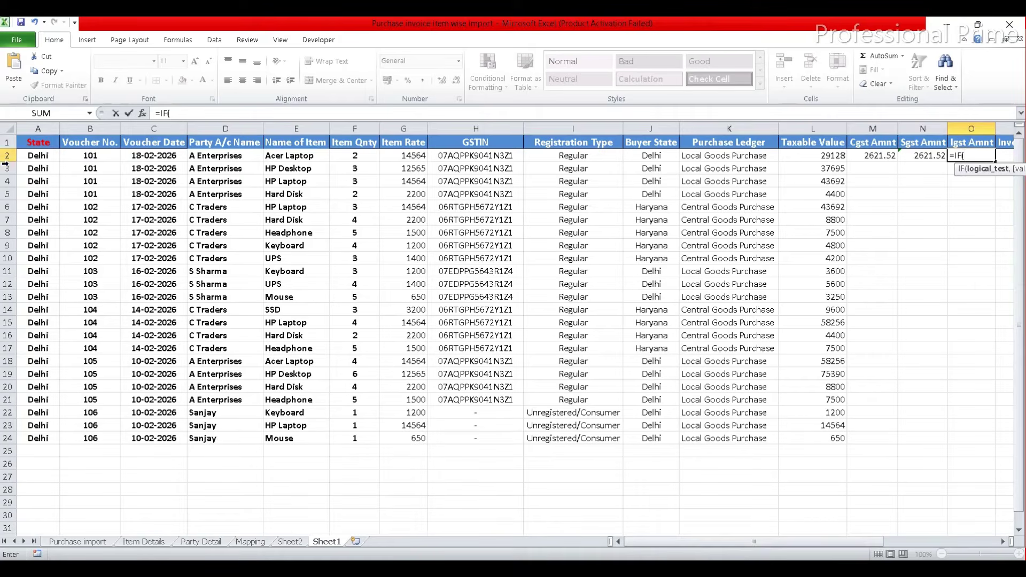
pyautogui.click(33, 155)
pyautogui.write('=')
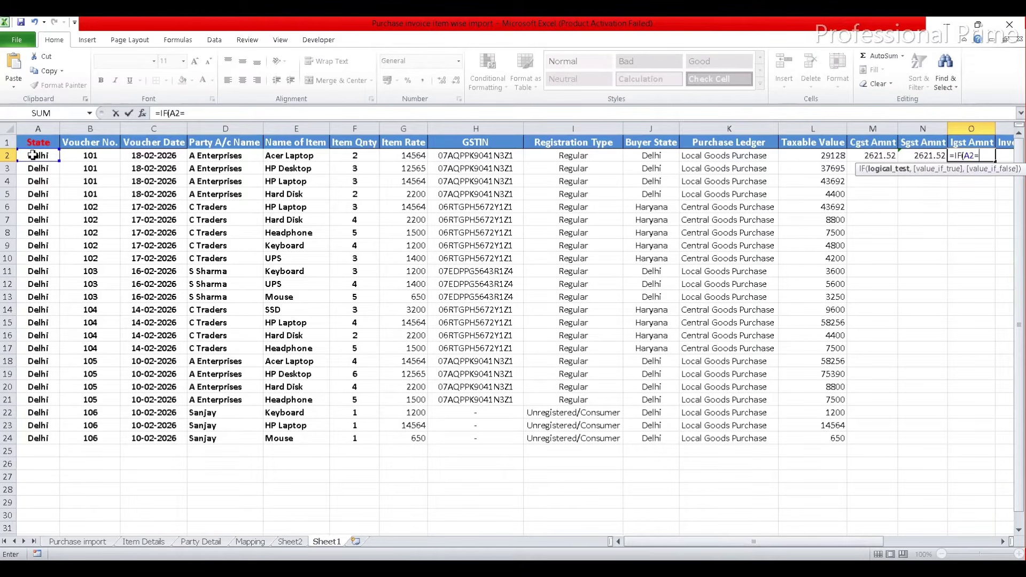
pyautogui.click(639, 158)
pyautogui.moveTo(640, 542); pyautogui.dragTo(690, 547)
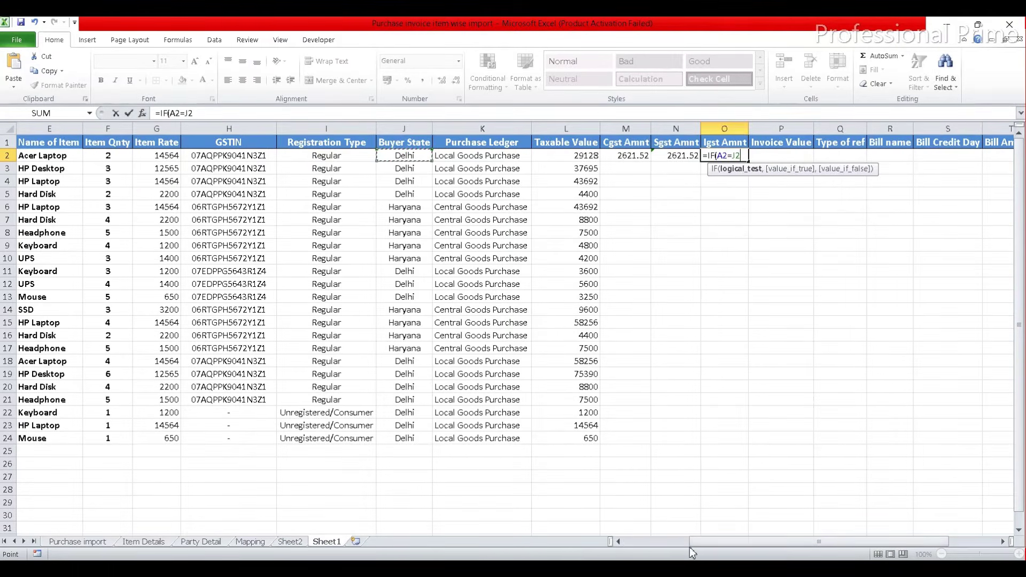
# Step: Complete the Igst formula with "" as the value if true and (L2*V2%) as the value if false
pyautogui.write(',')
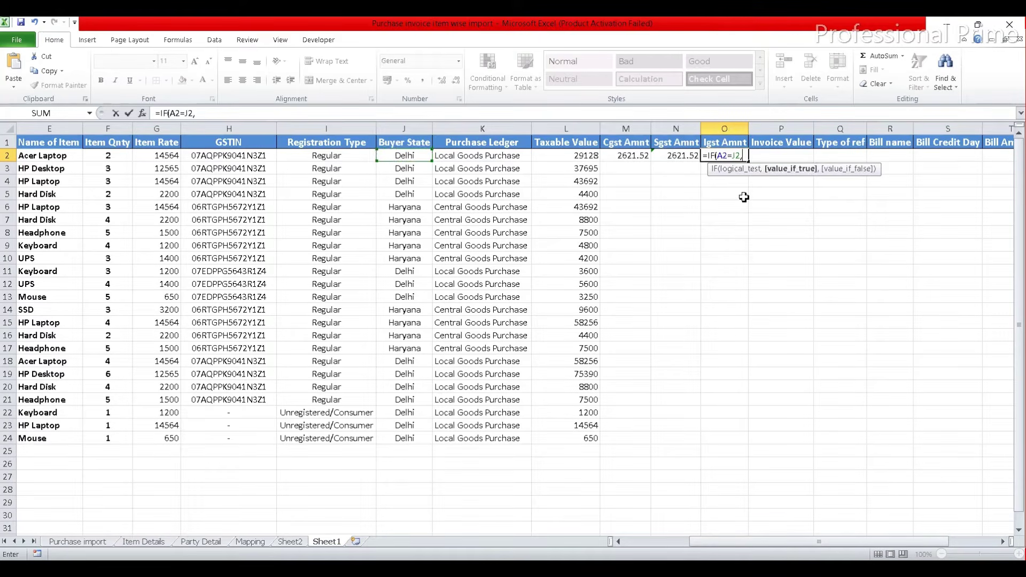
pyautogui.write('"",')
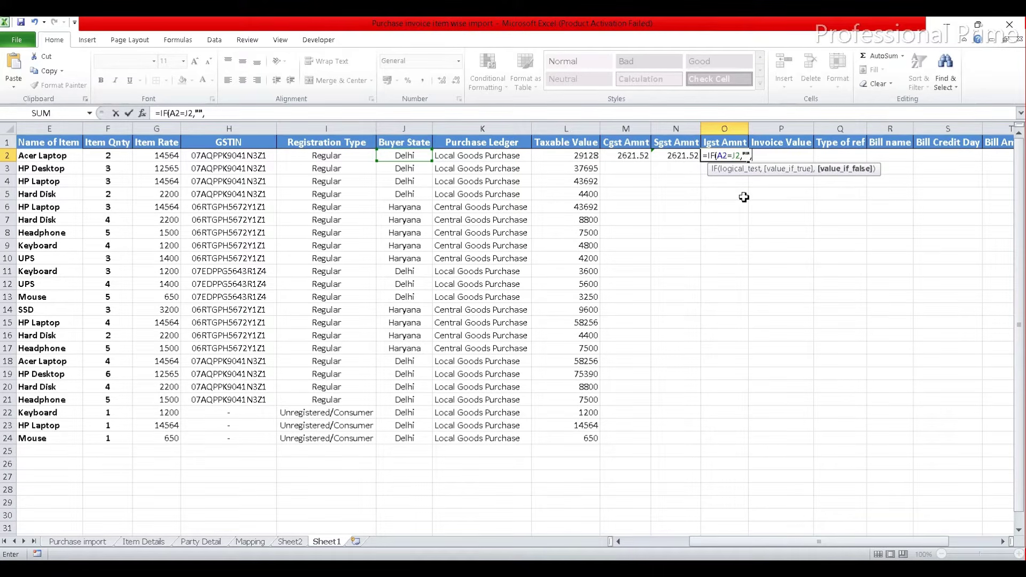
pyautogui.write('(')
pyautogui.click(588, 156)
pyautogui.write('*')
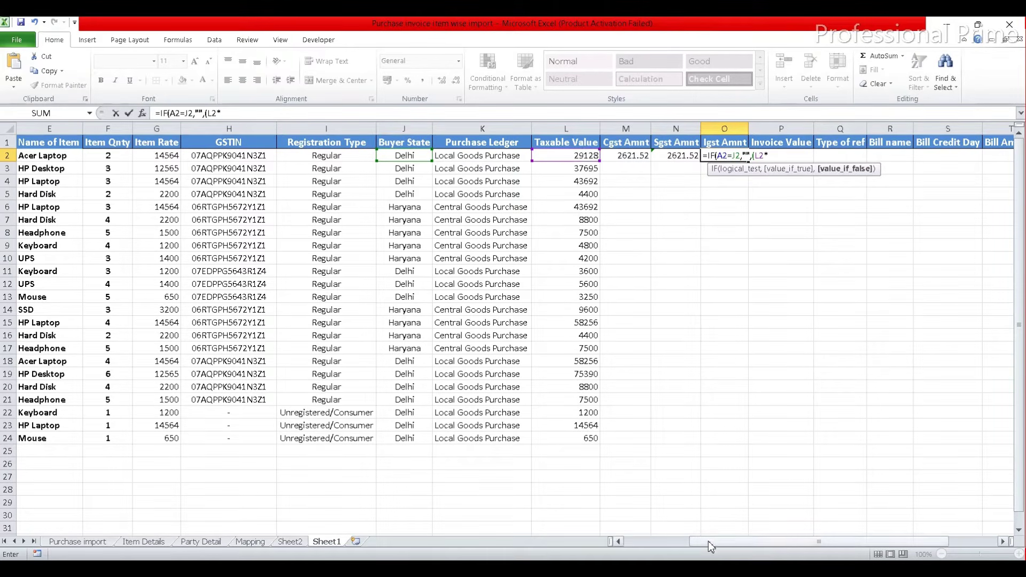
pyautogui.moveTo(707, 541); pyautogui.dragTo(739, 541)
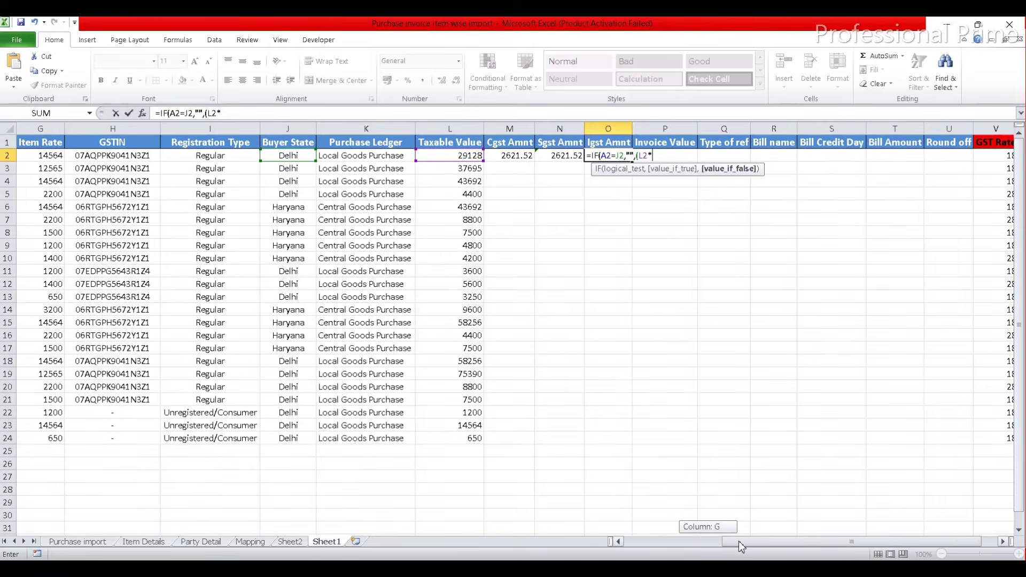
pyautogui.click(993, 155)
pyautogui.write('%')
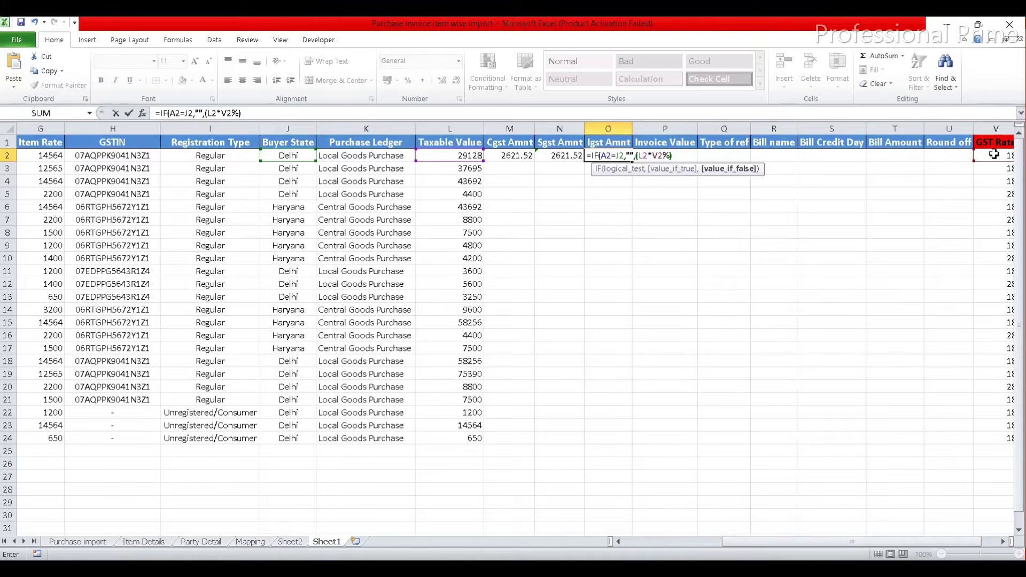
pyautogui.write(')')
pyautogui.press('Return')
pyautogui.press('Return')
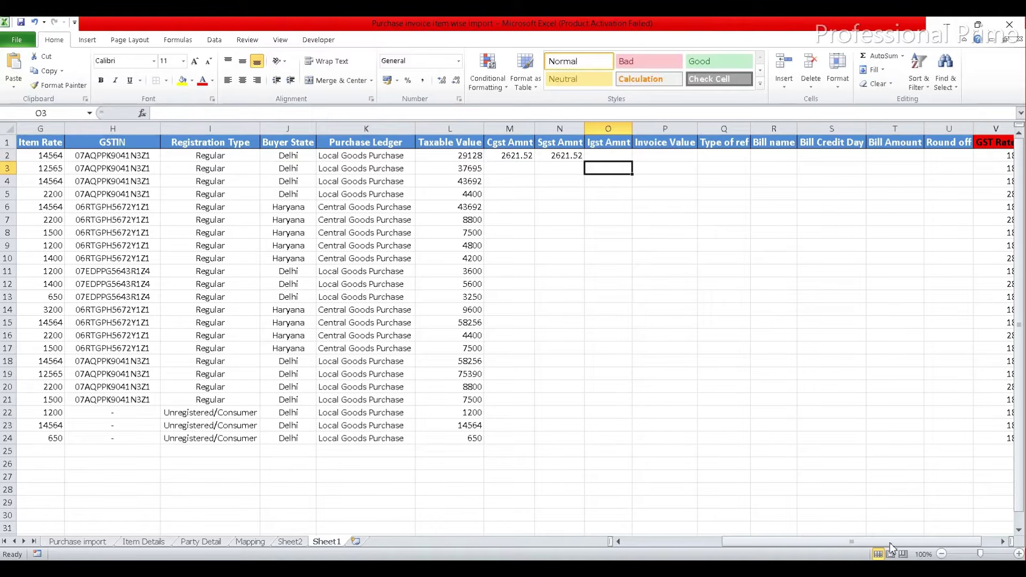
# Step: Fill the Cgst, Sgst and Igst formulas in M2:O2 down their columns to row 29
pyautogui.press('Up')
pyautogui.press('Left')
pyautogui.press('Left')
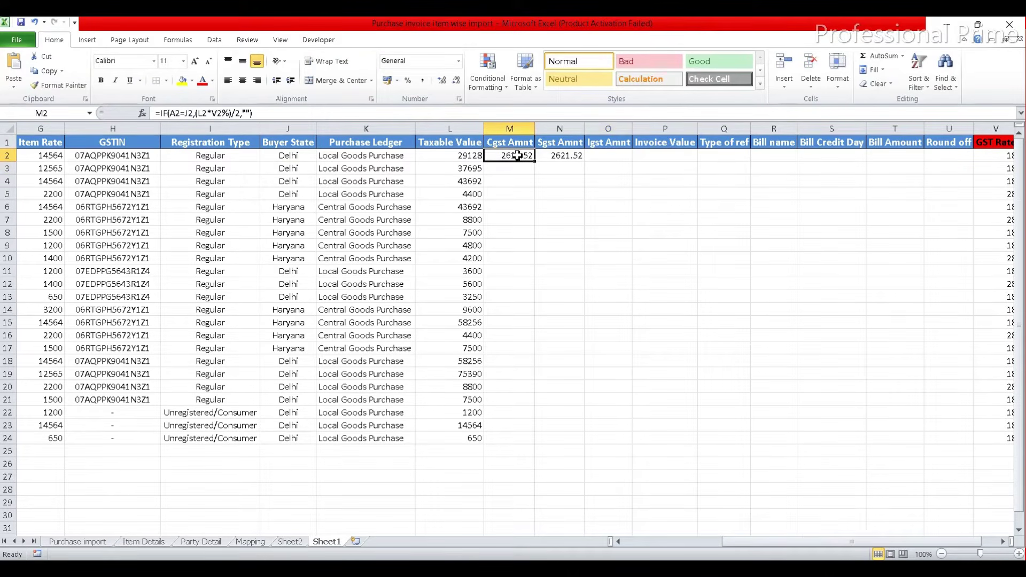
pyautogui.moveTo(518, 155); pyautogui.dragTo(615, 159)
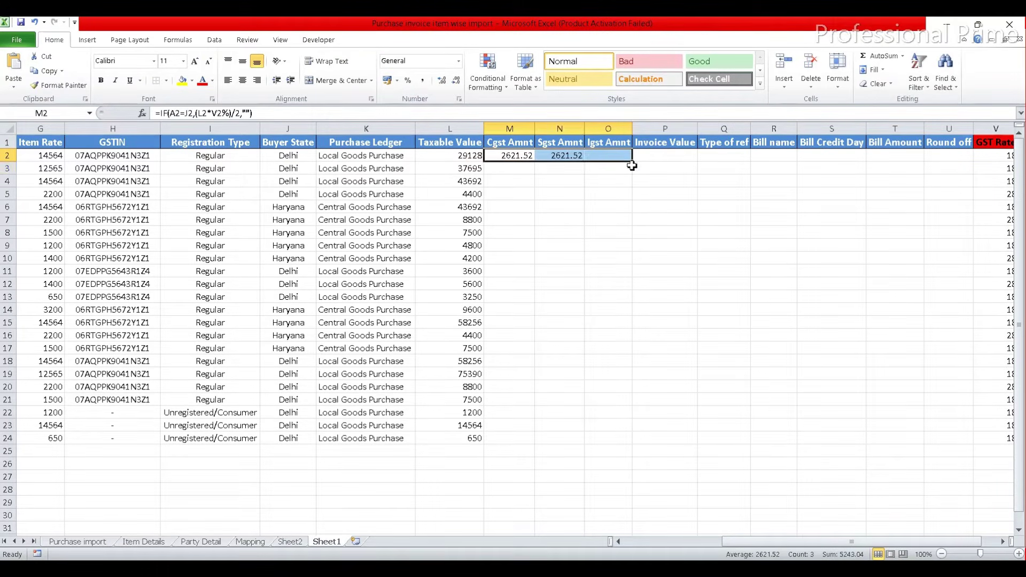
pyautogui.doubleClick(633, 162)
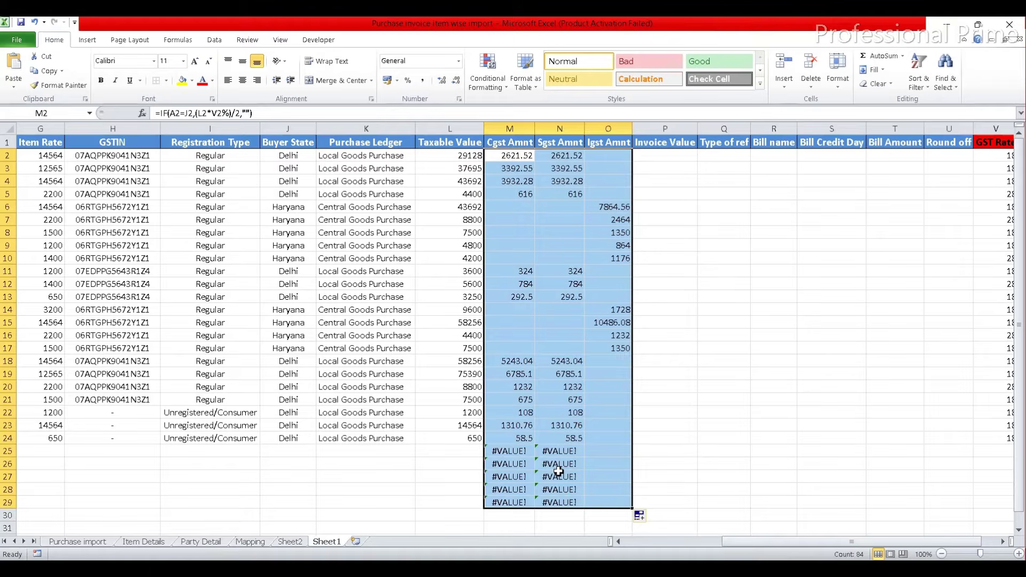
# Step: Wrap the Cgst formula in M2 in IFERROR with "" as the value if error
pyautogui.click(507, 156)
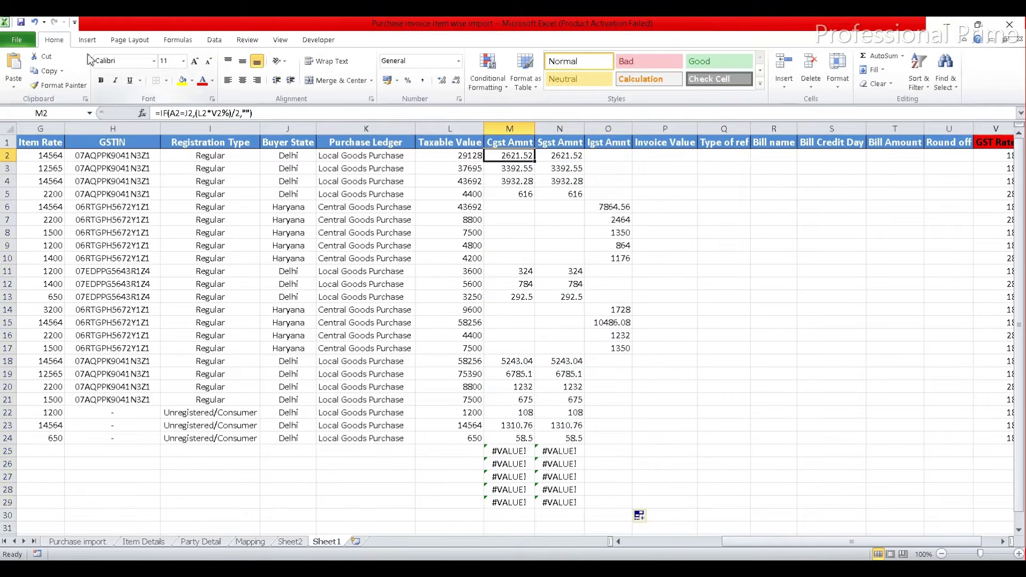
pyautogui.click(161, 112)
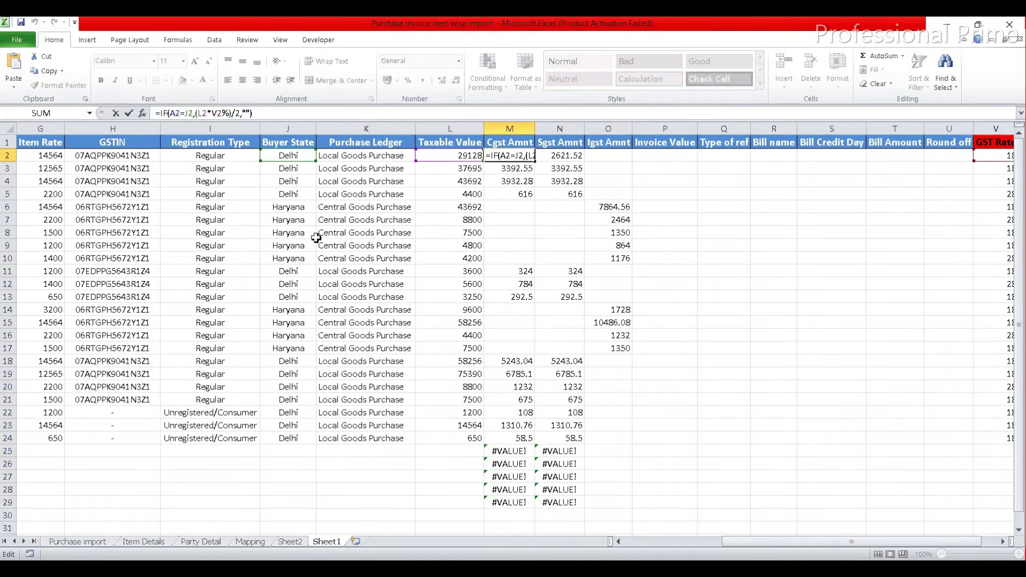
pyautogui.write('ife')
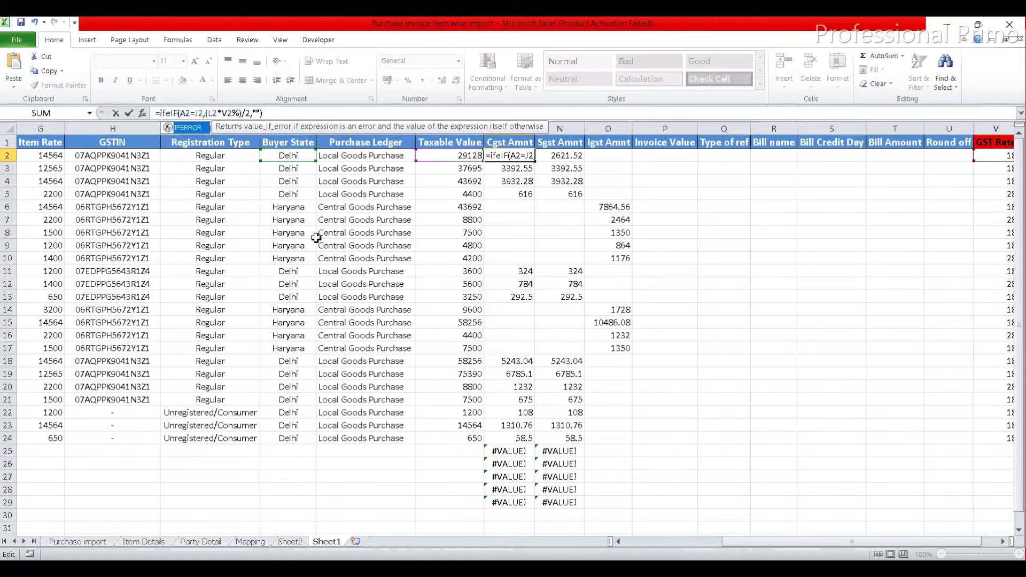
pyautogui.press('Tab')
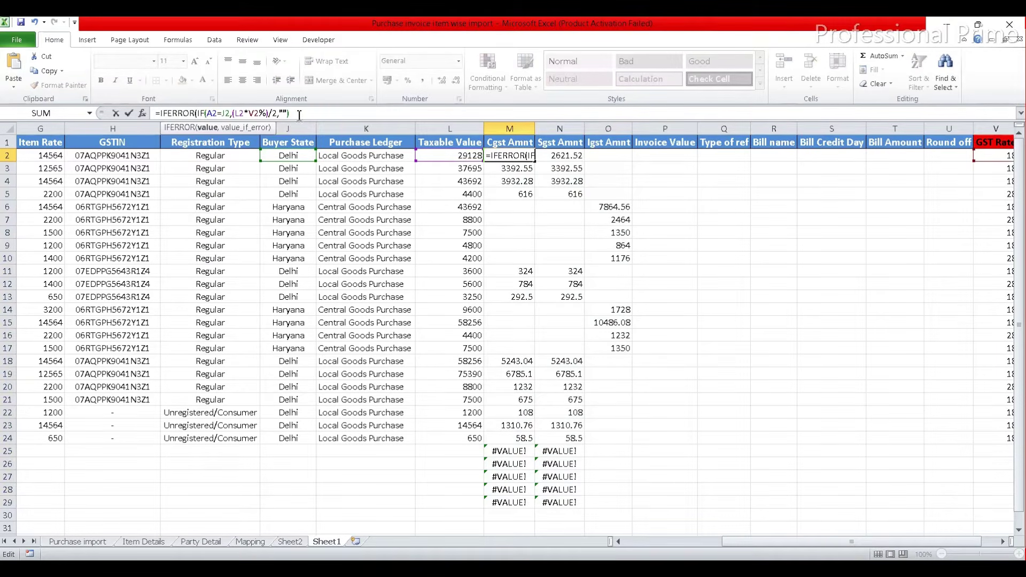
pyautogui.write(',')
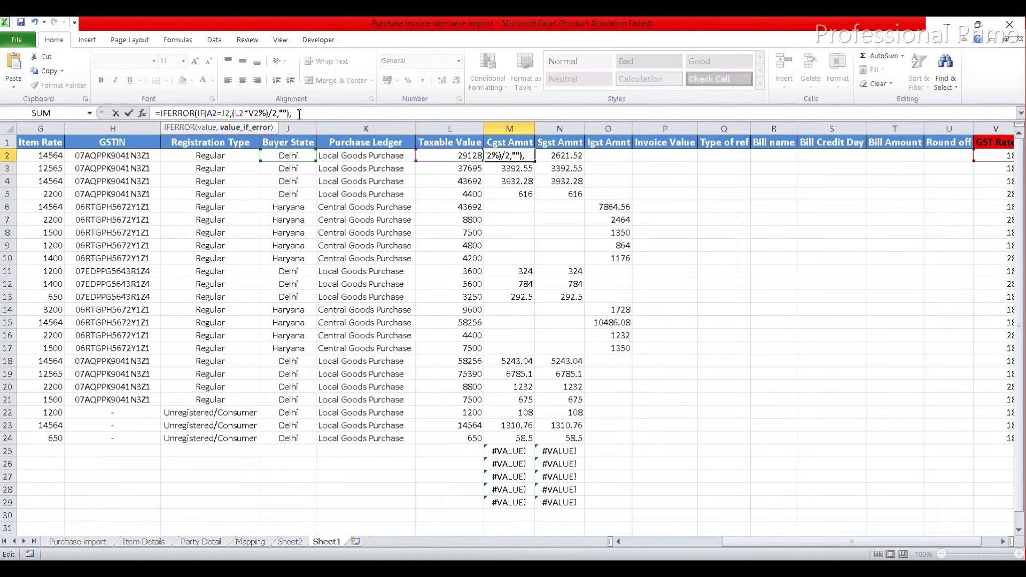
pyautogui.write('"")')
pyautogui.press('Return')
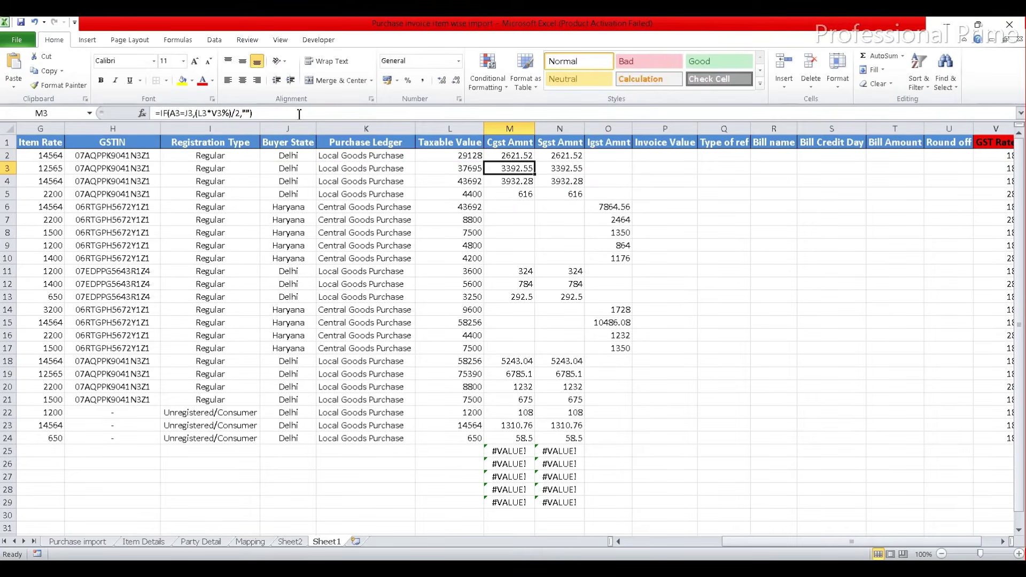
# Step: Fill the IFERROR formula from M2 down the Cgst Amnt column to row 29
pyautogui.press('Up')
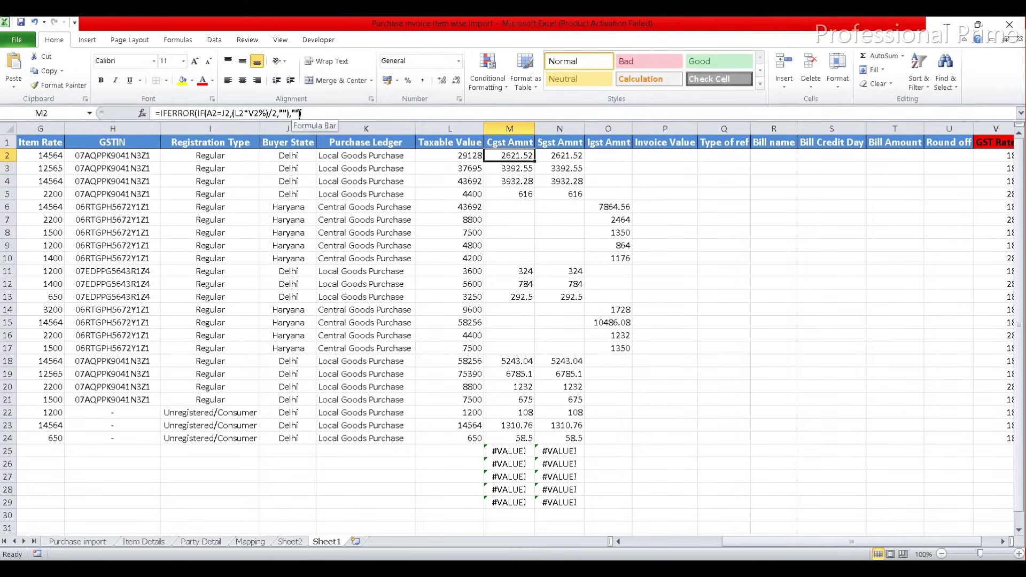
pyautogui.doubleClick(536, 162)
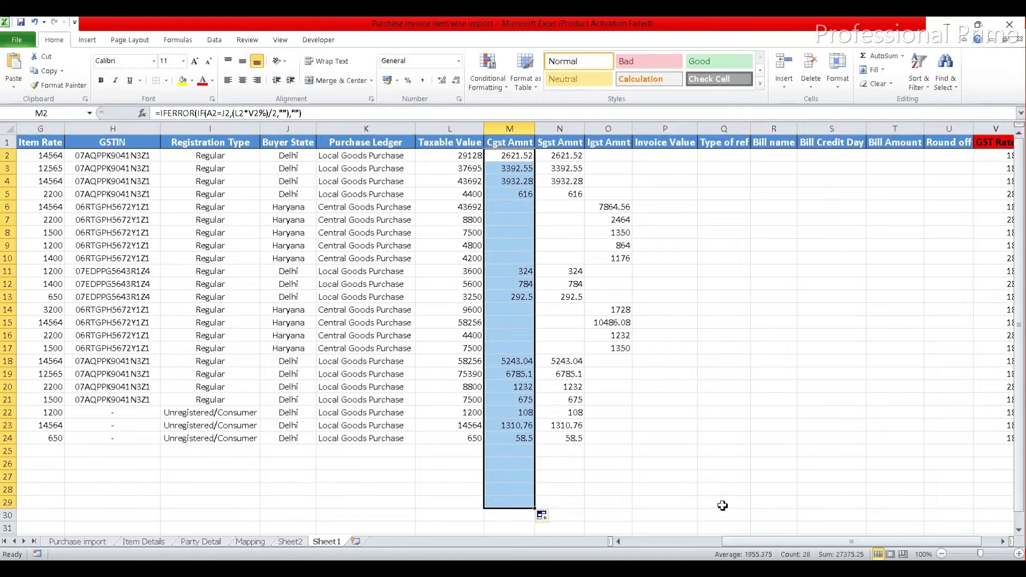
pyautogui.click(724, 463)
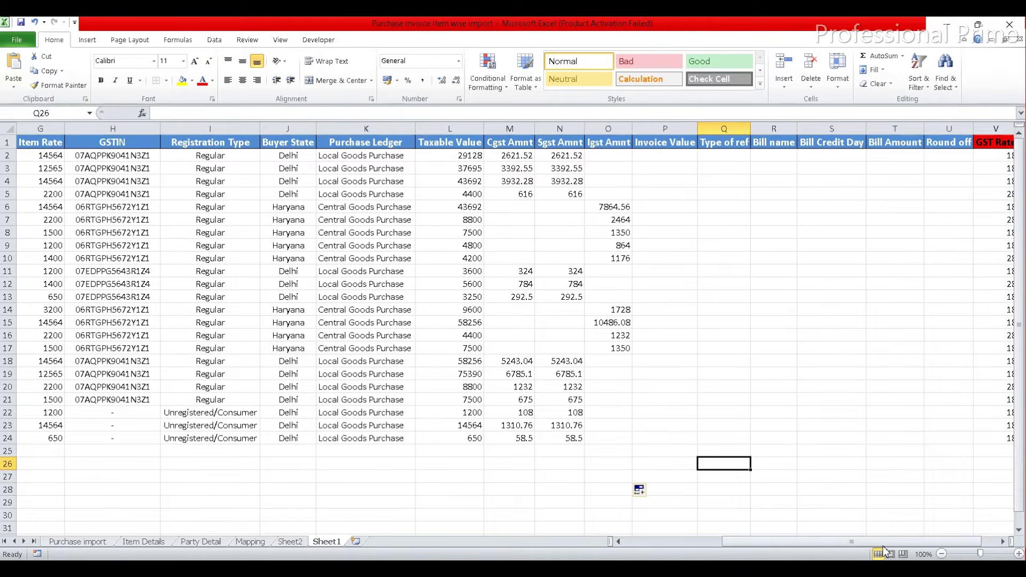
# Step: Enter =SUM(L2:O2) in the Invoice Value cell P2 to add the taxable value and the GST amounts
pyautogui.click(671, 155)
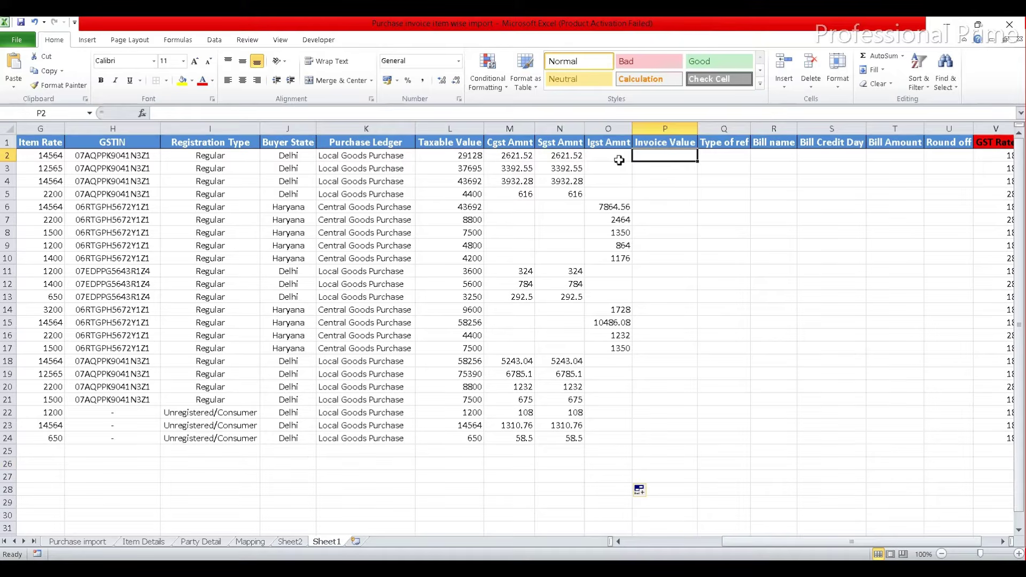
pyautogui.write('=')
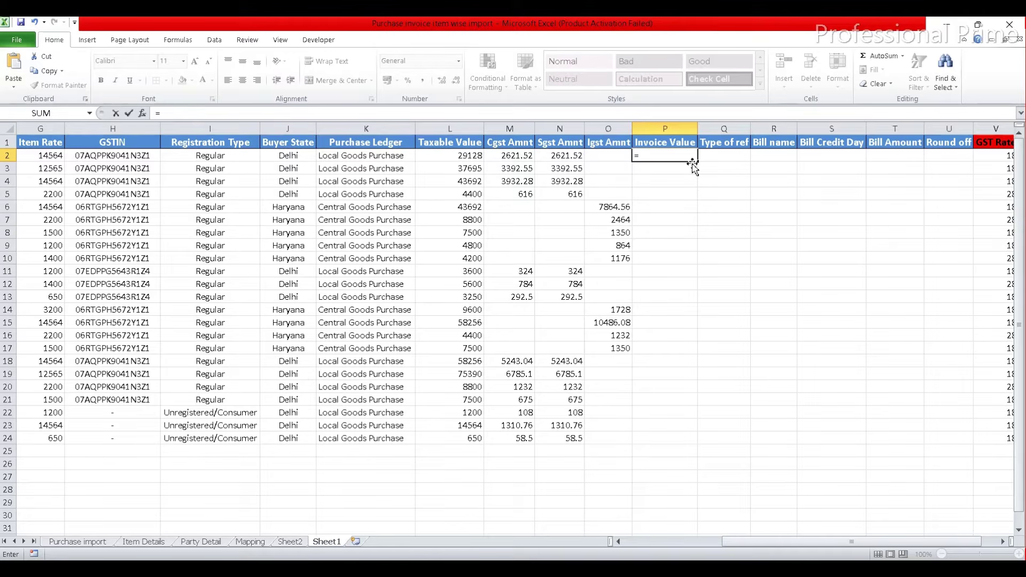
pyautogui.write('sum')
pyautogui.press('Tab')
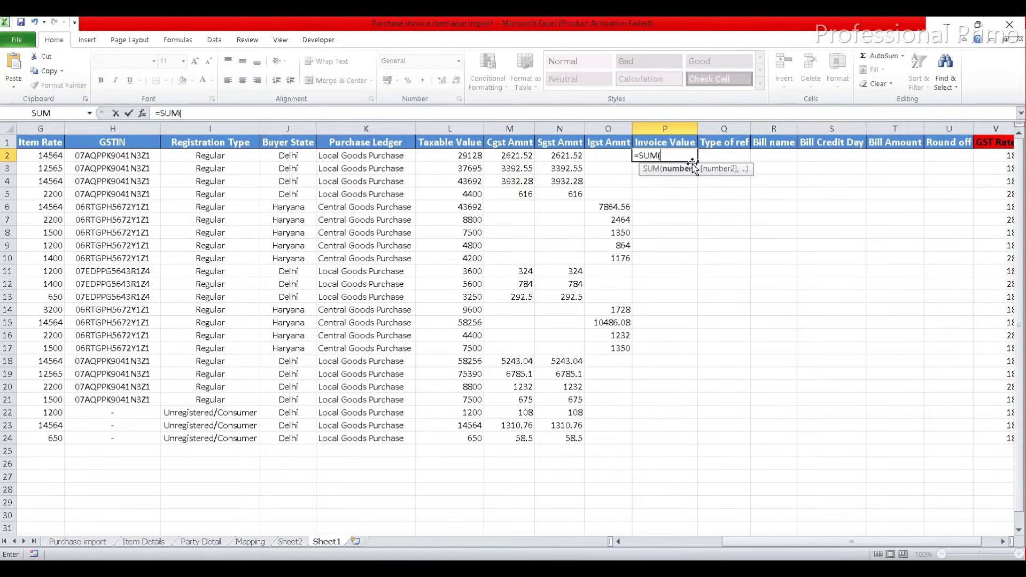
pyautogui.moveTo(470, 155); pyautogui.dragTo(600, 155)
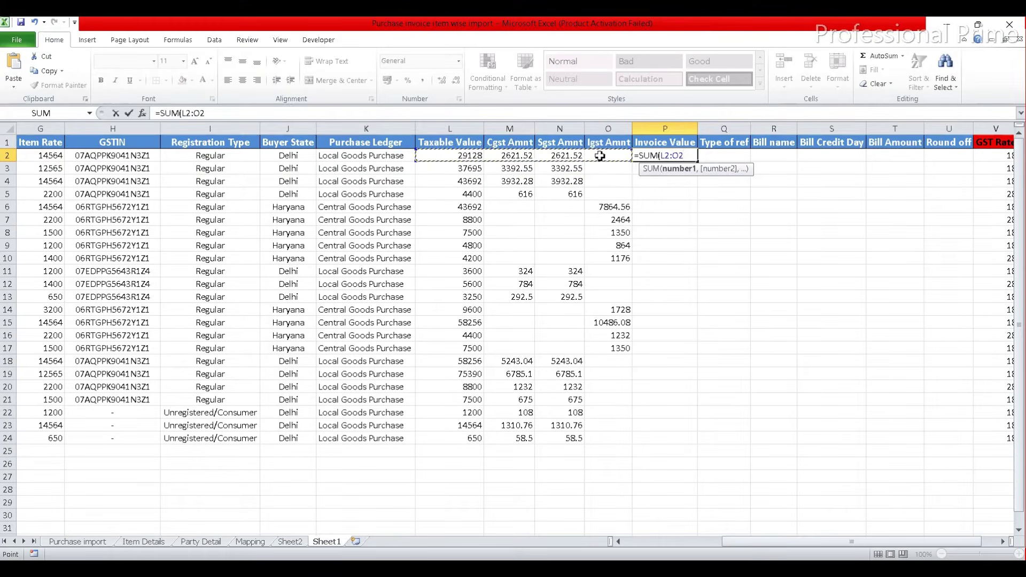
pyautogui.press('Return')
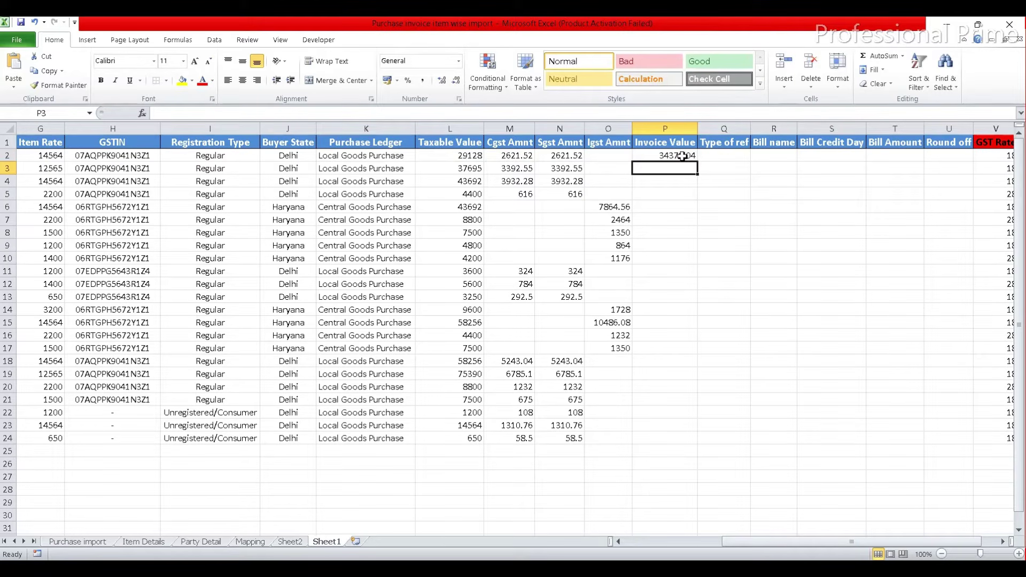
# Step: Wrap the Invoice Value formula in P2 as =ROUND(SUM(L2:O2),0) and format the cell with two decimal places
pyautogui.click(662, 158)
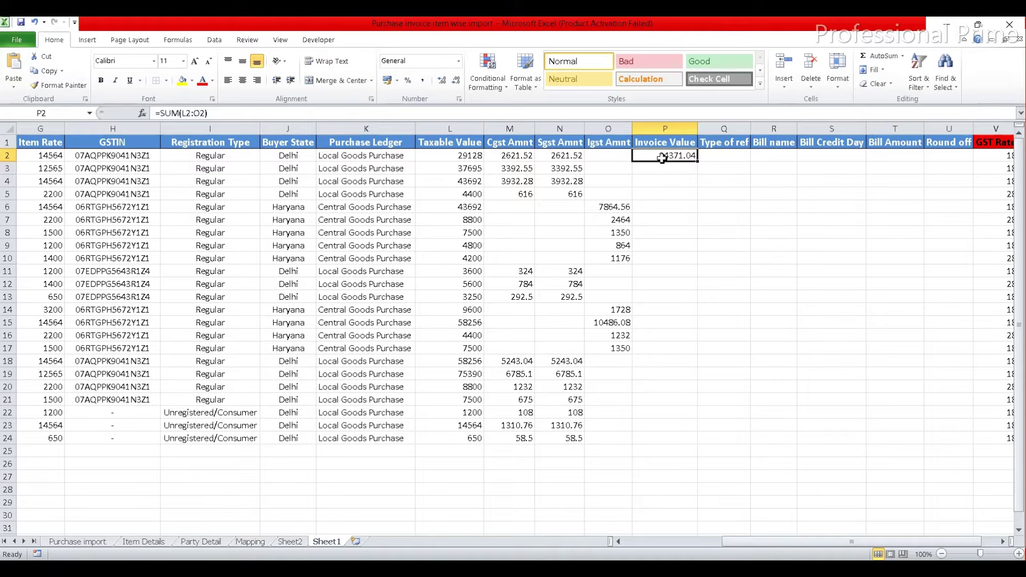
pyautogui.click(160, 113)
pyautogui.write('roun')
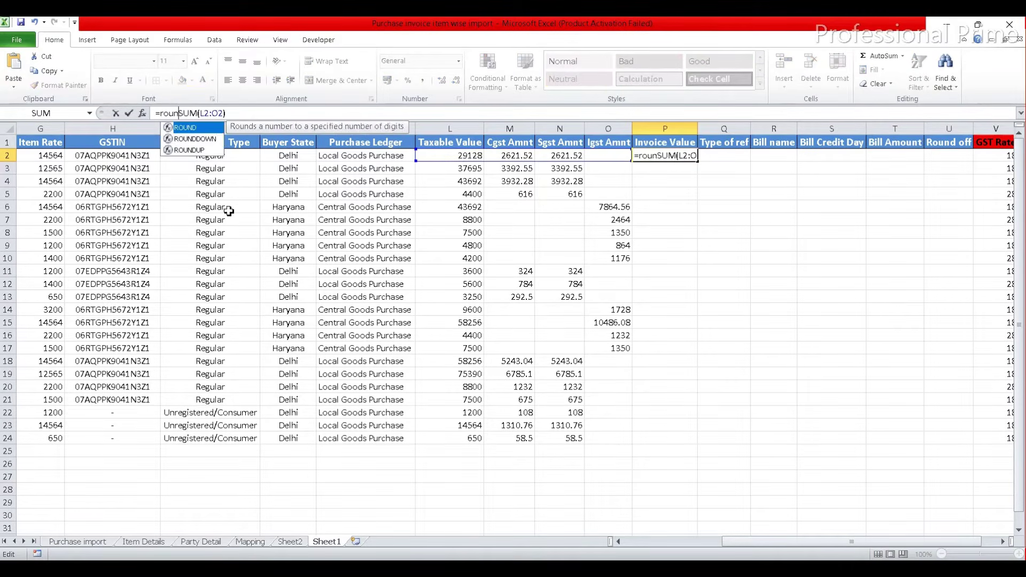
pyautogui.press('Tab')
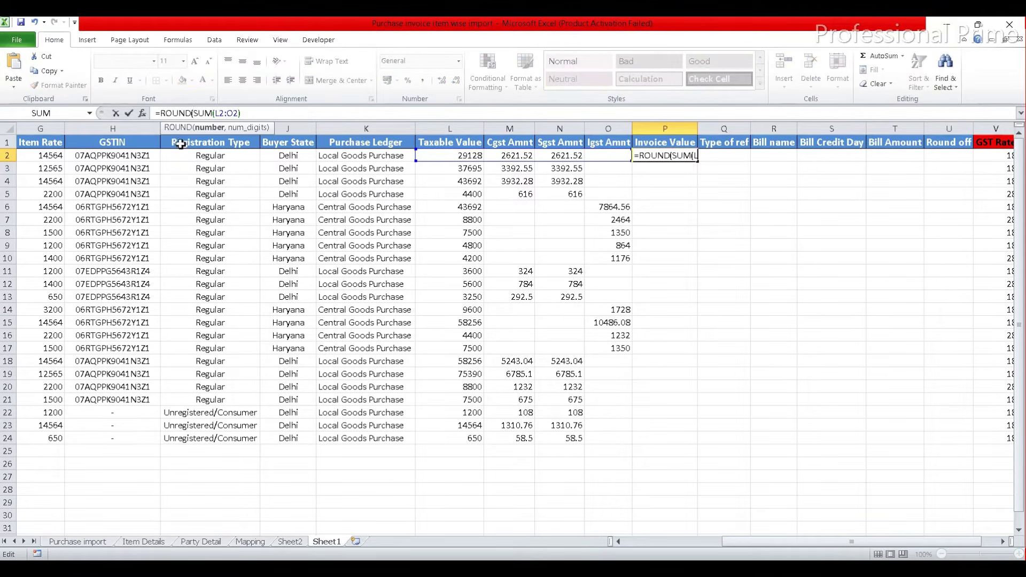
pyautogui.click(275, 113)
pyautogui.write(',')
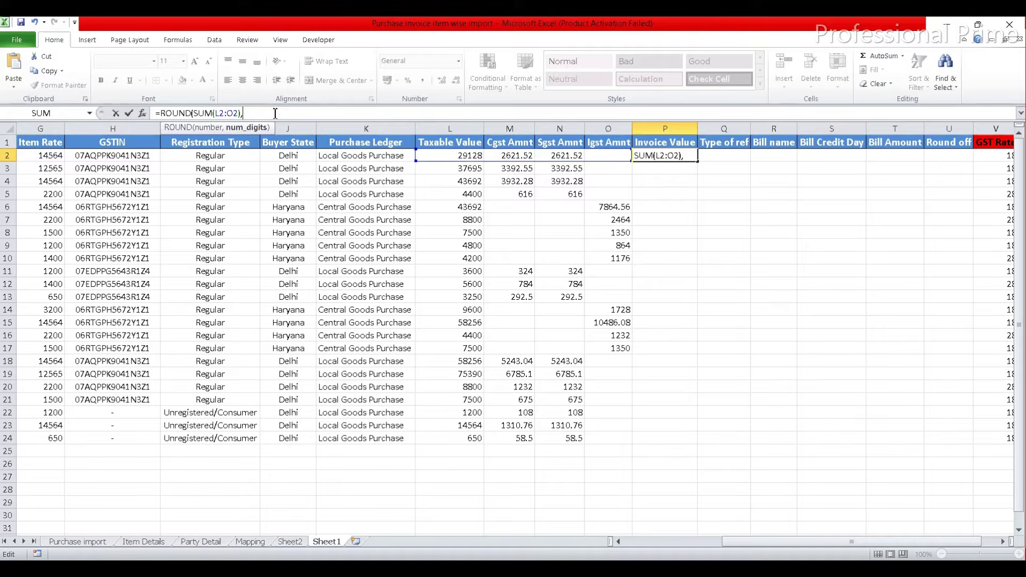
pyautogui.write('0)')
pyautogui.hotkey('ctrl', 'Return')
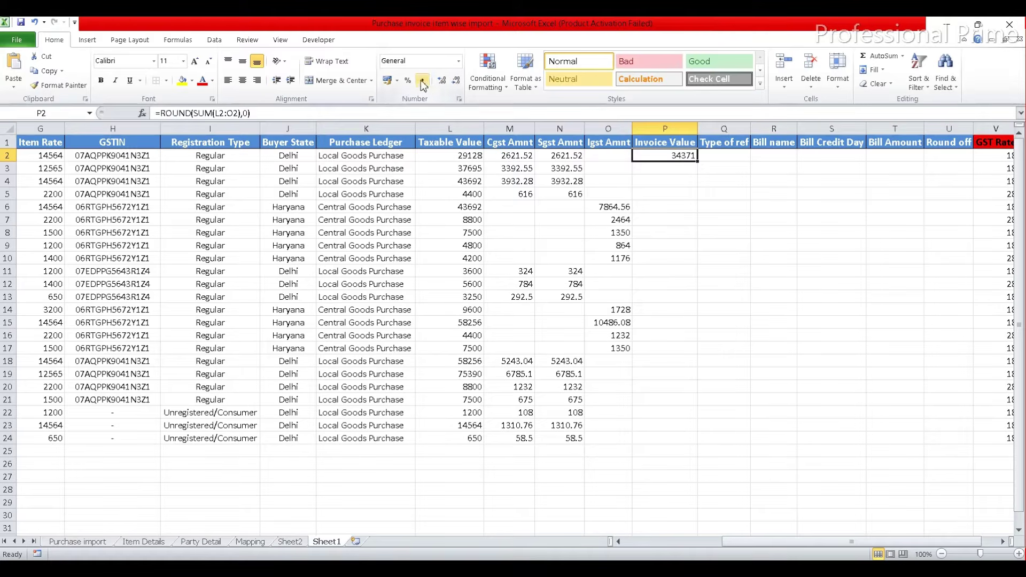
pyautogui.click(445, 86)
pyautogui.click(445, 86)
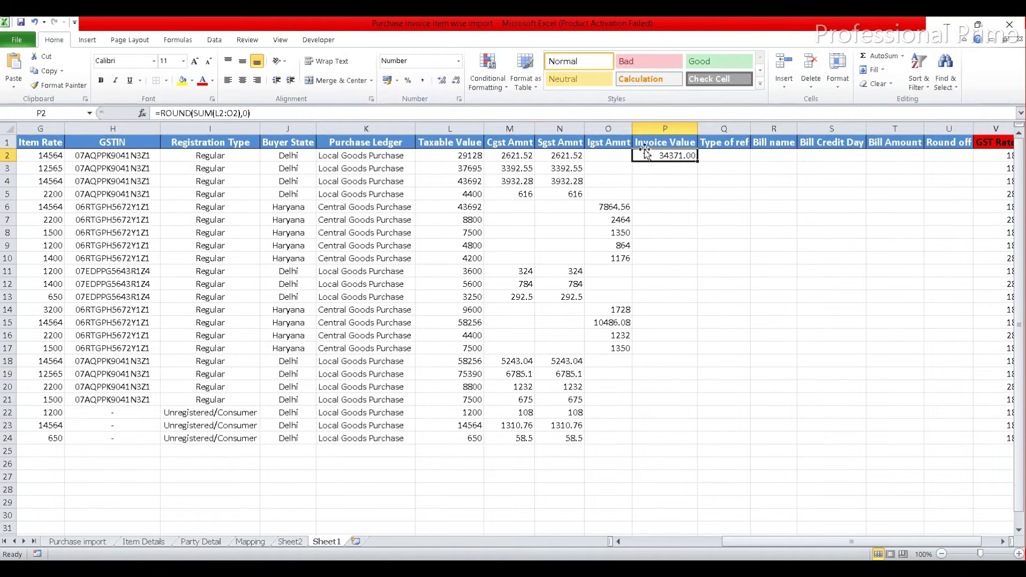
# Step: Fill the Invoice Value formula down to row 29, and wrap the one in P2 as =IF(L2="","",ROUND(SUM(L2:O2),0))
pyautogui.doubleClick(698, 162)
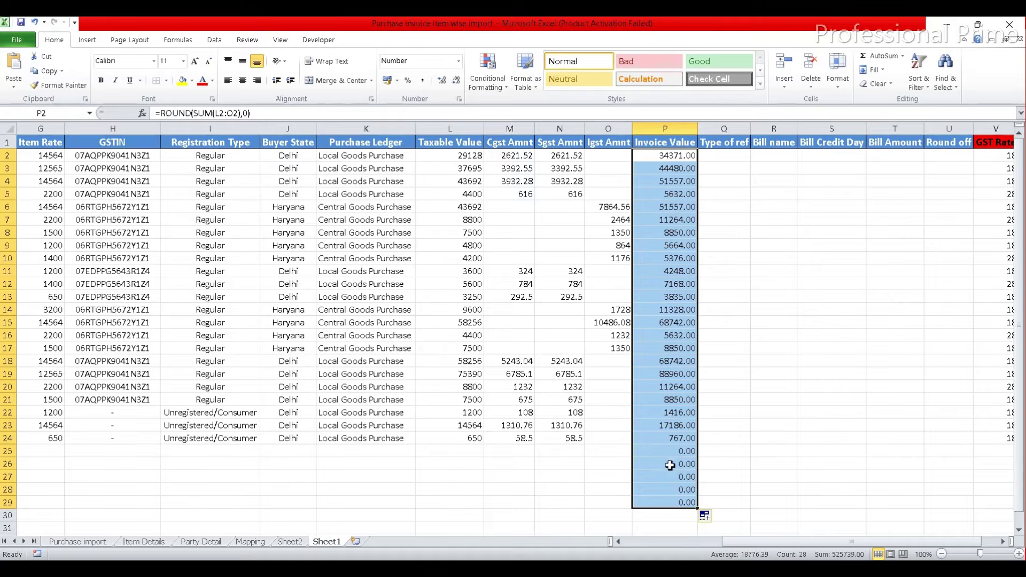
pyautogui.click(664, 157)
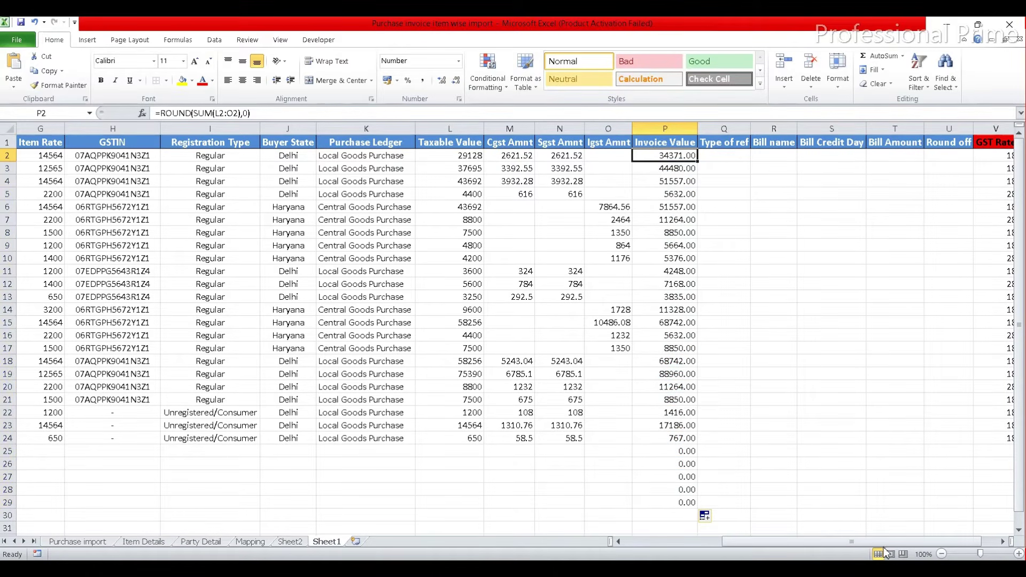
pyautogui.click(161, 114)
pyautogui.write('IF(')
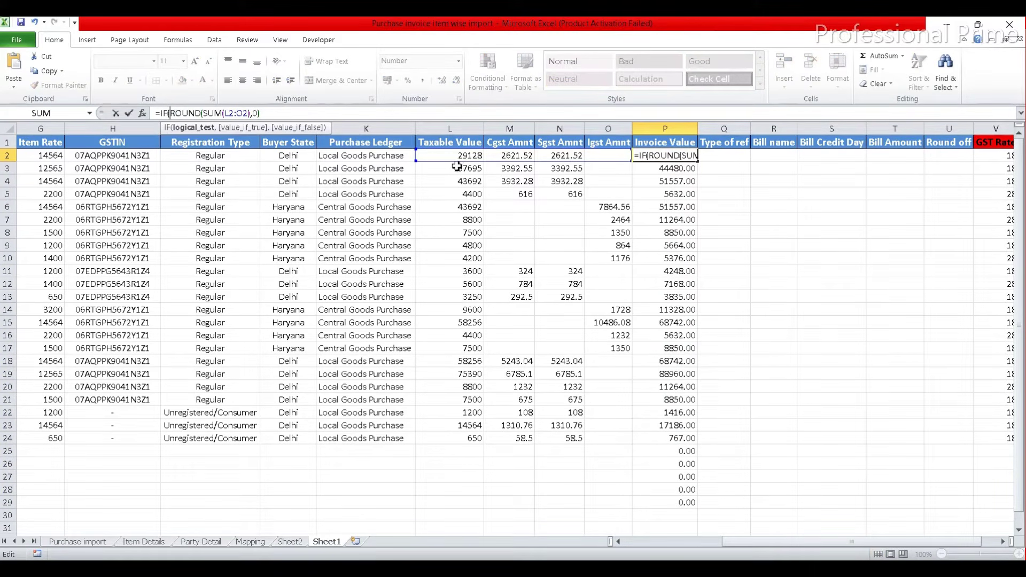
pyautogui.click(442, 156)
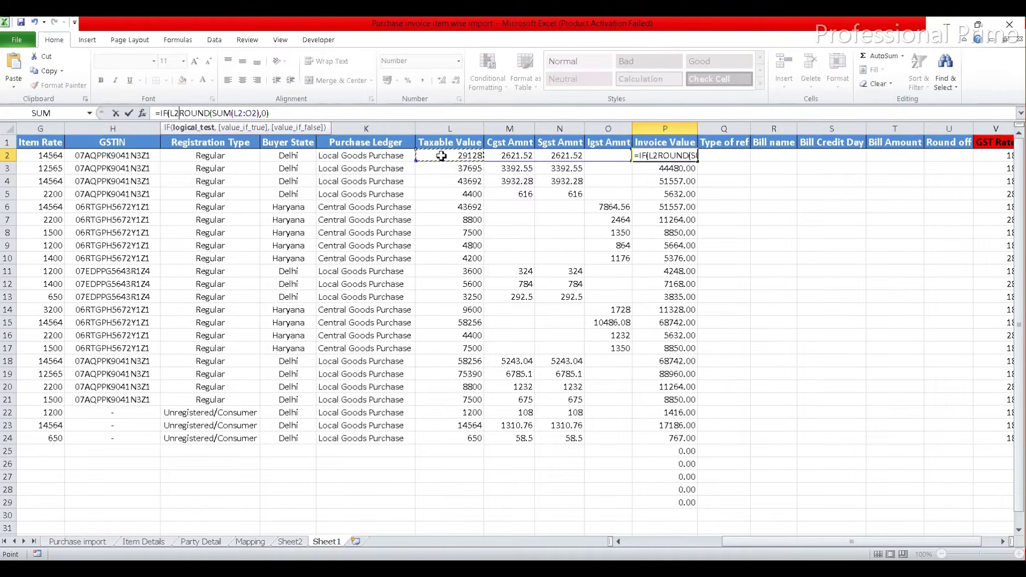
pyautogui.write('=')
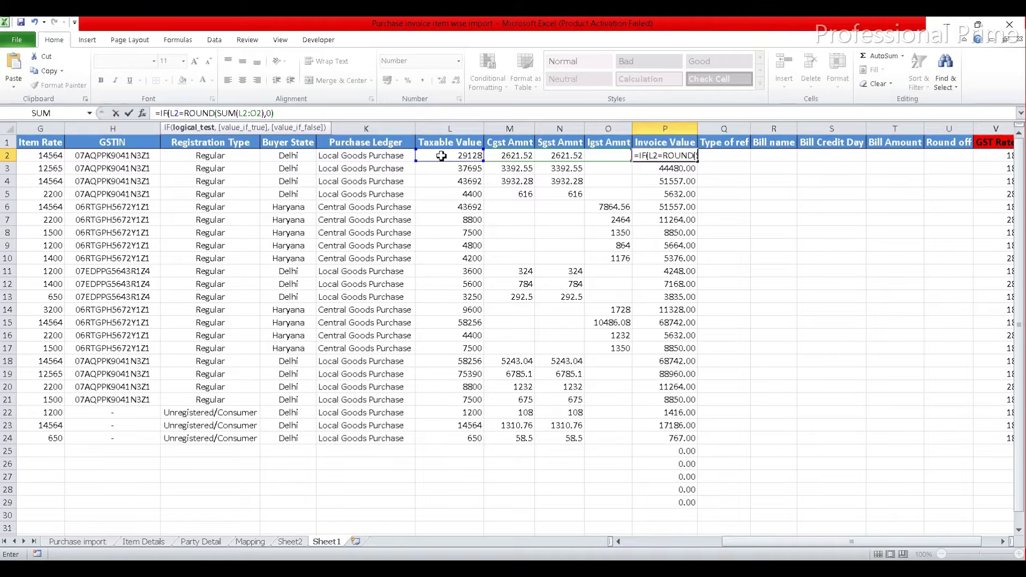
pyautogui.write('""')
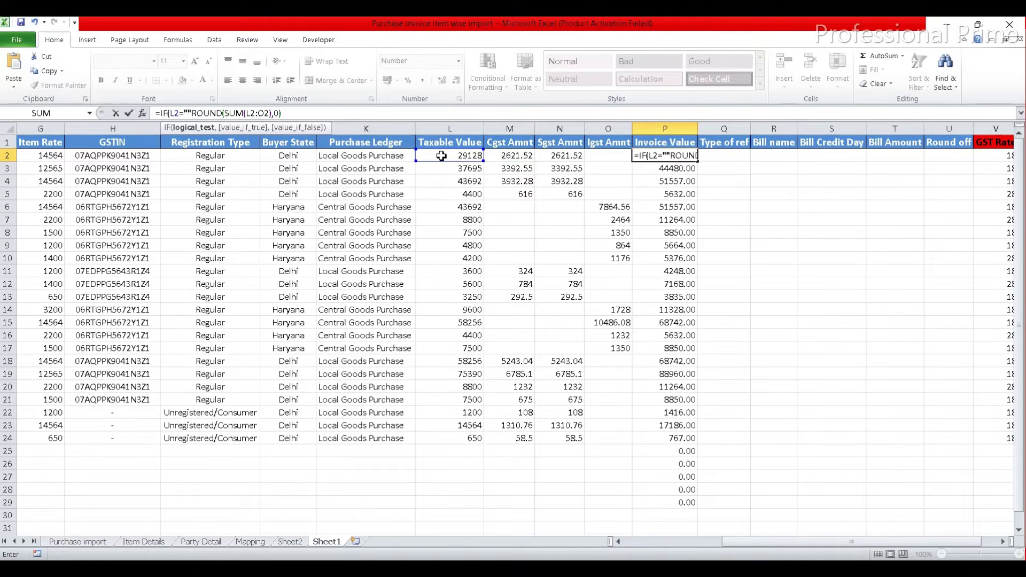
pyautogui.write(',""')
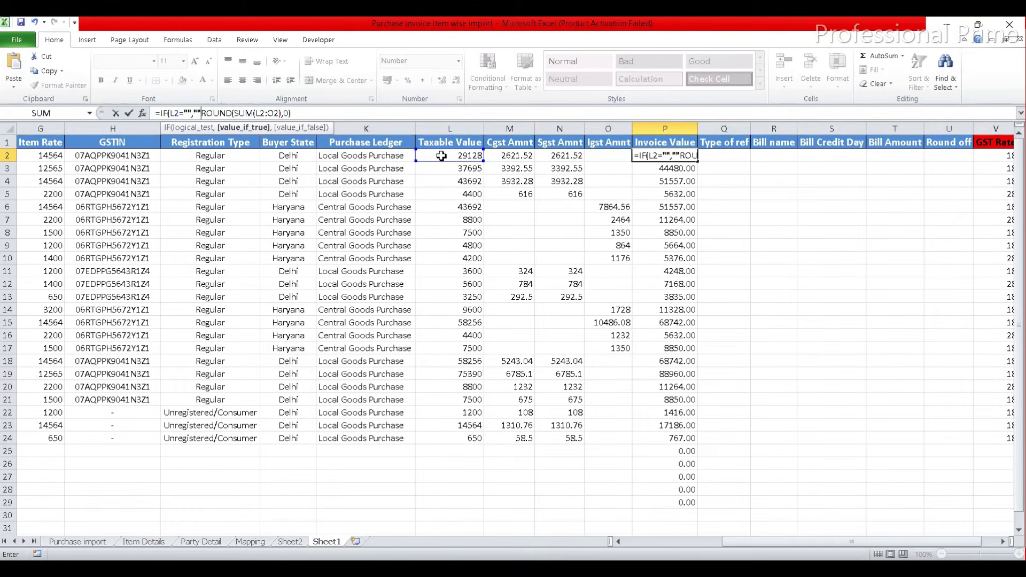
pyautogui.write(',')
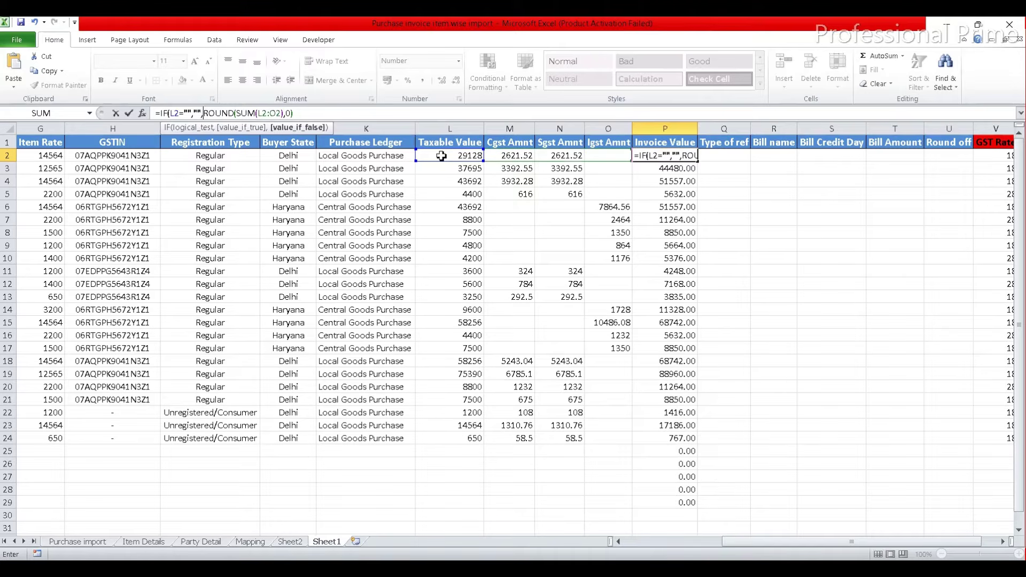
pyautogui.click(306, 113)
pyautogui.press('Return')
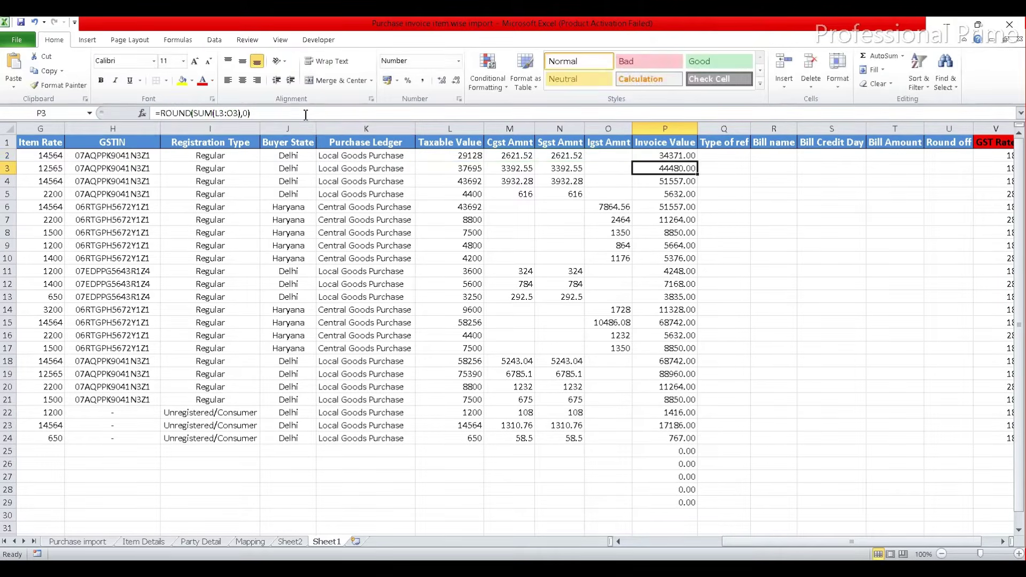
pyautogui.press('Up')
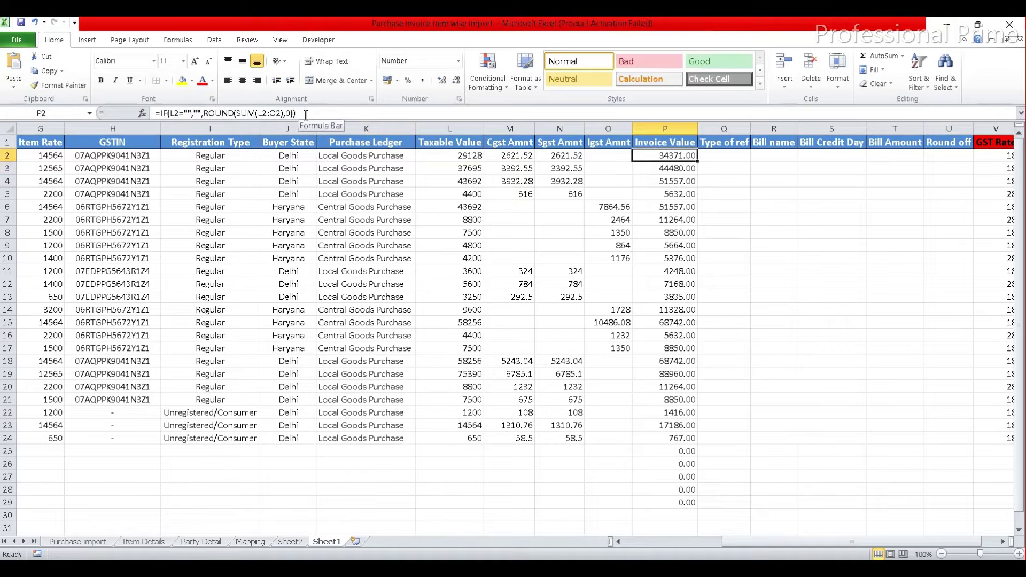
# Step: Fill the IF formula from P2 down the Invoice Value column to row 29 and slightly widen the Type of ref column
pyautogui.doubleClick(698, 162)
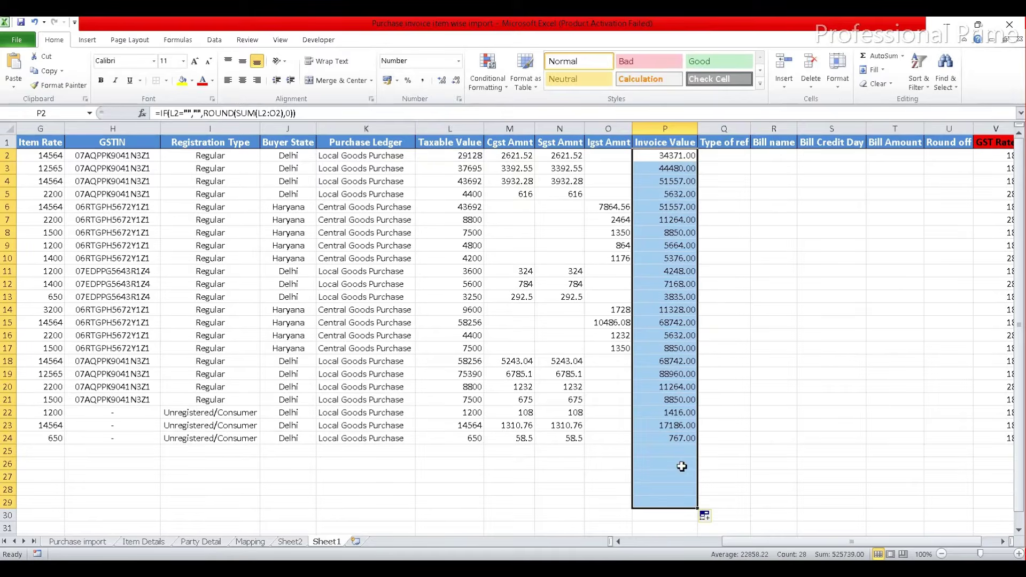
pyautogui.click(722, 158)
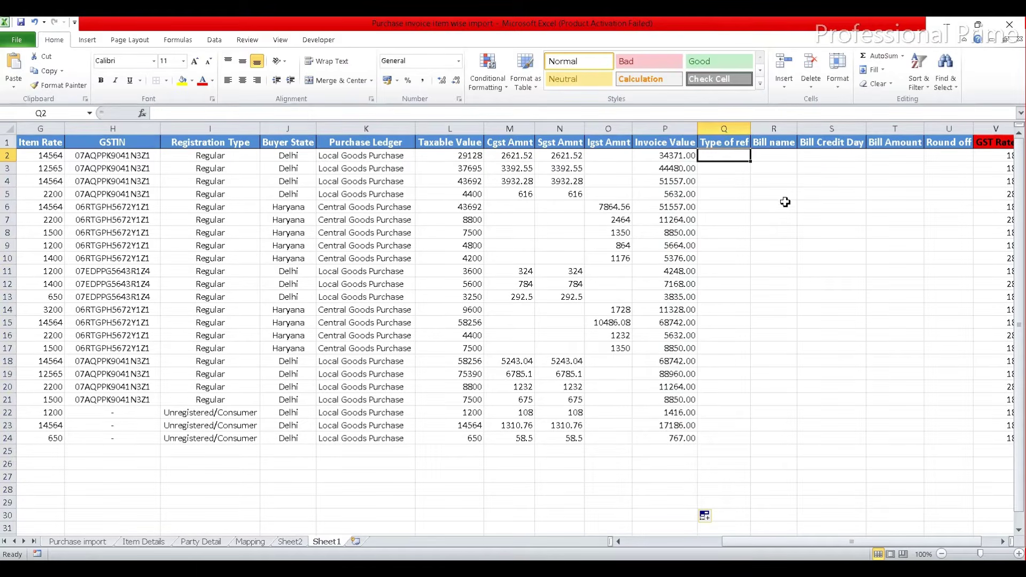
pyautogui.moveTo(751, 129); pyautogui.dragTo(756, 134)
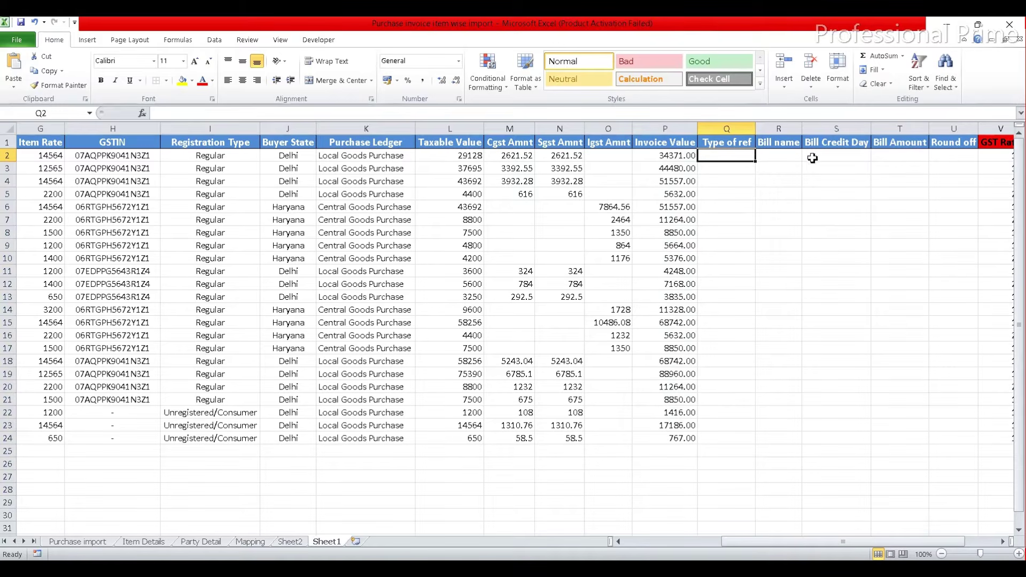
# Step: Examine the rows sharing voucher number 101 and the sum of their Invoice Value cells P2:P5
pyautogui.click(915, 156)
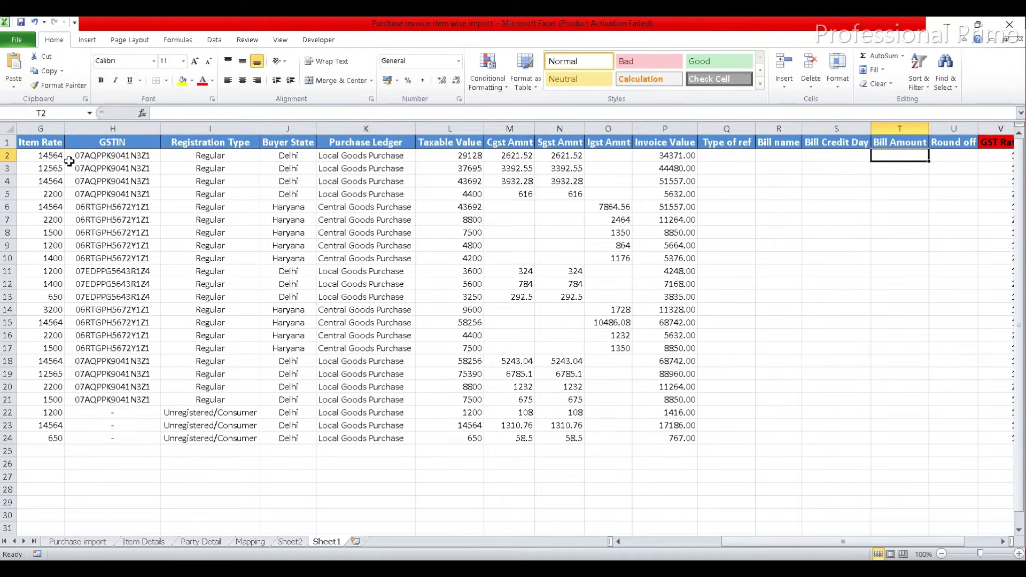
pyautogui.moveTo(790, 542); pyautogui.dragTo(707, 541)
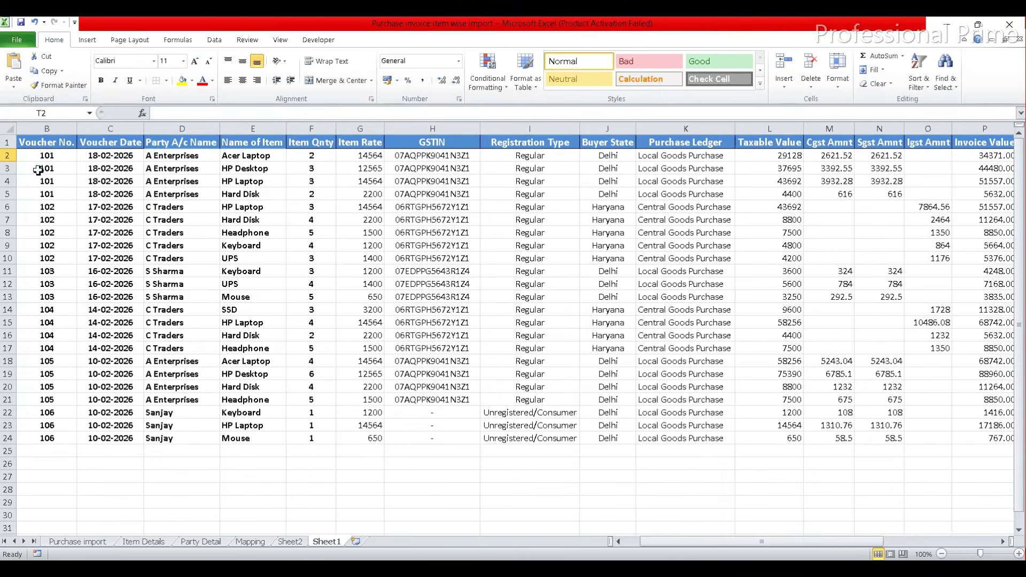
pyautogui.moveTo(47, 158); pyautogui.dragTo(52, 193)
pyautogui.moveTo(668, 543); pyautogui.dragTo(742, 537)
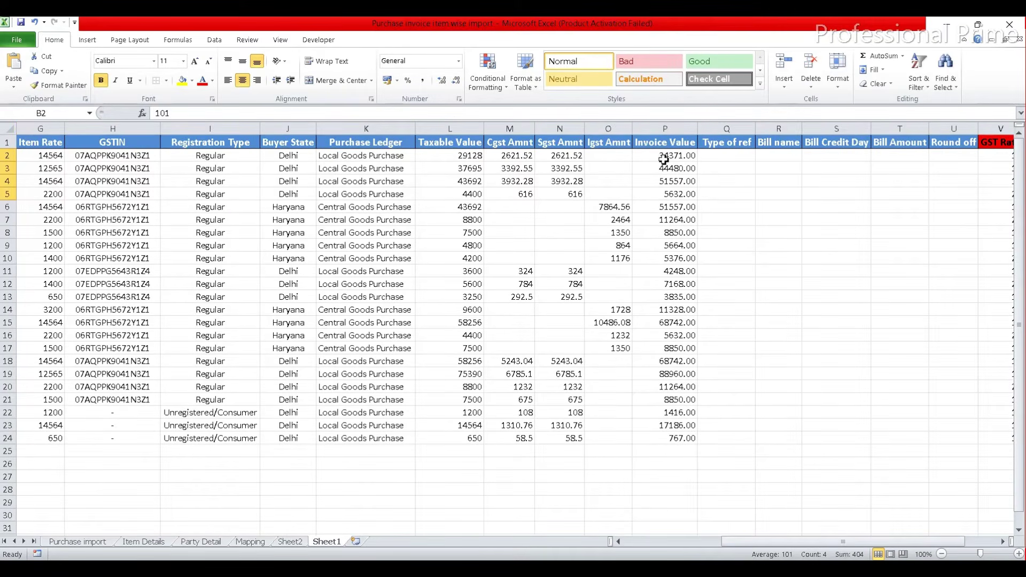
pyautogui.moveTo(664, 159); pyautogui.dragTo(669, 193)
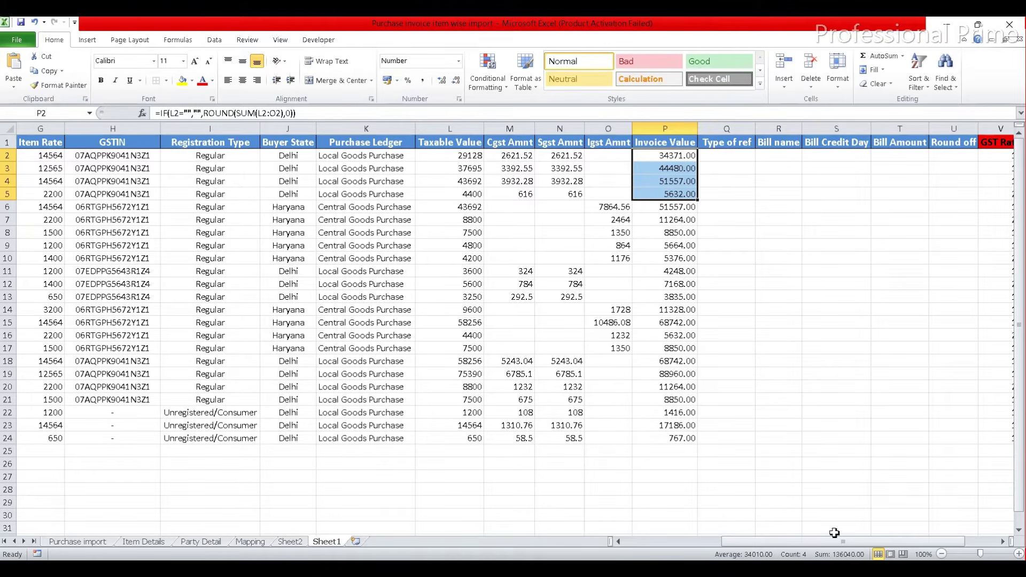
# Step: Enter =SUMIF(B:B,B2,P:P) in the Bill Amount cell T2 to total the invoice values per voucher number
pyautogui.click(890, 160)
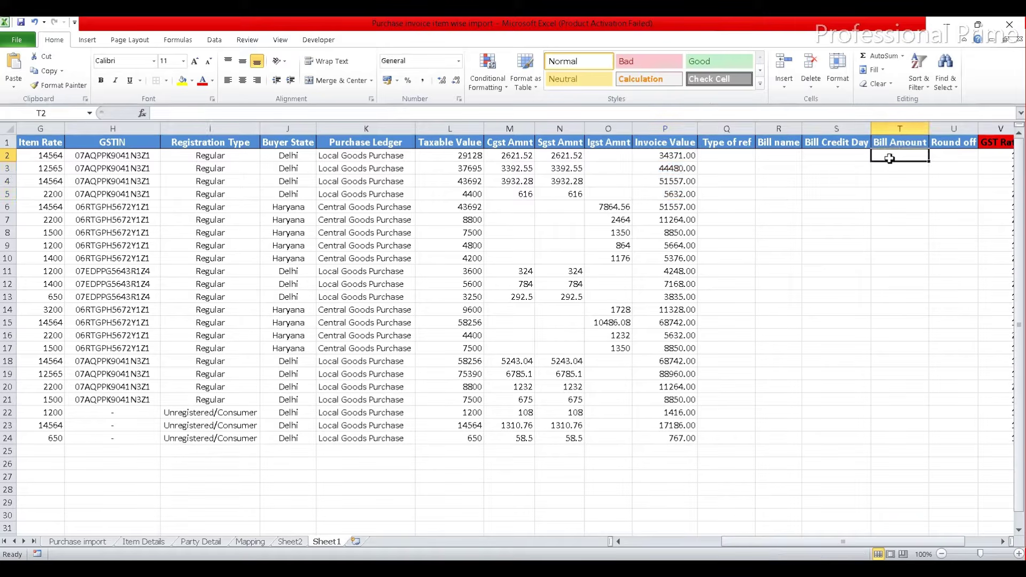
pyautogui.write('=sumi')
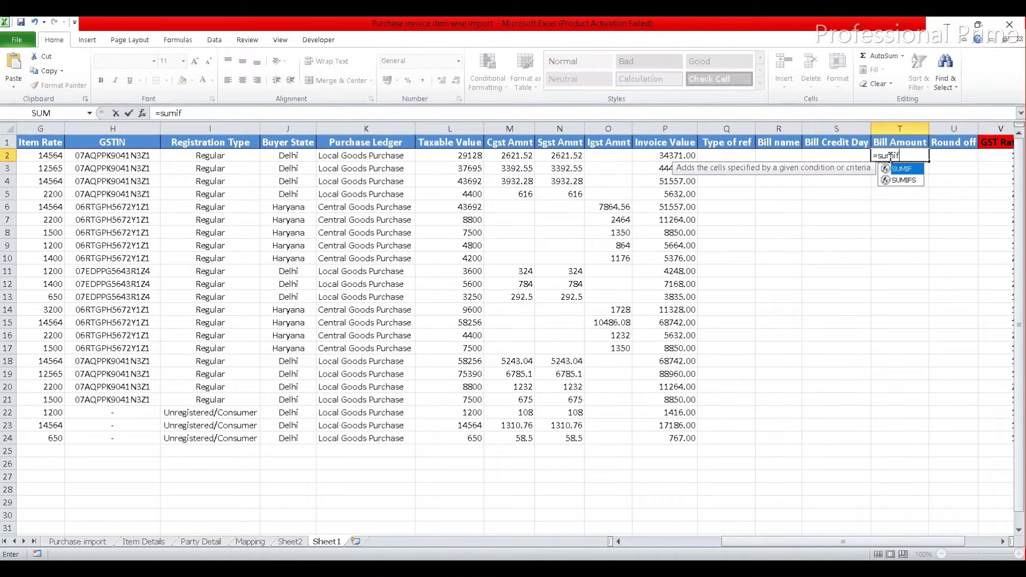
pyautogui.write('f')
pyautogui.press('Tab')
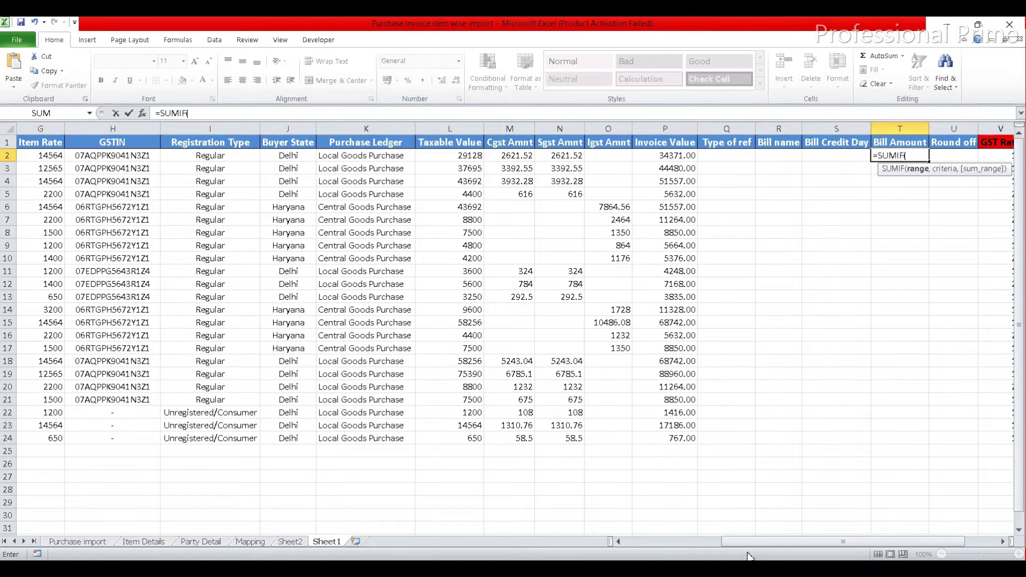
pyautogui.moveTo(752, 540); pyautogui.dragTo(634, 541)
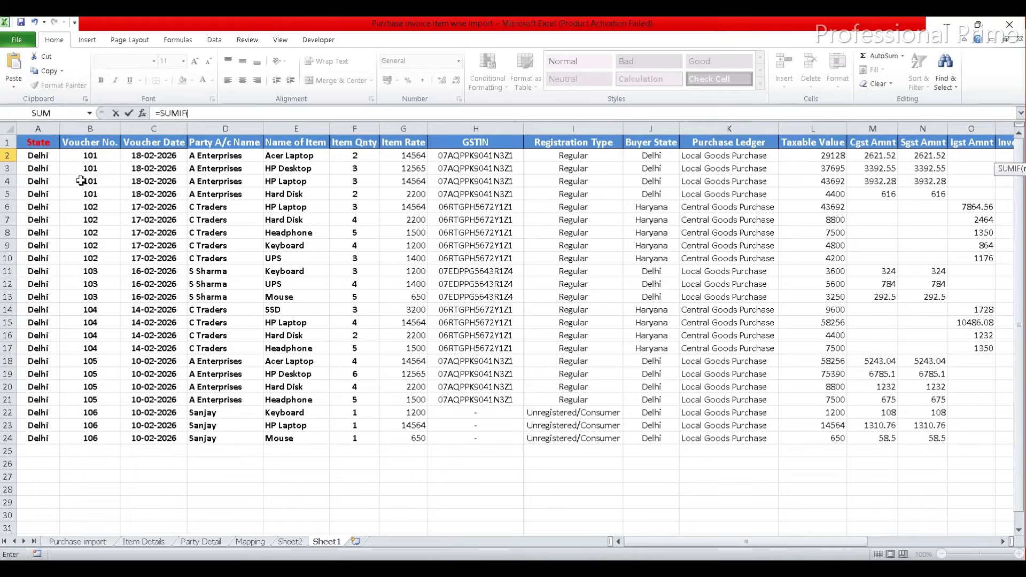
pyautogui.click(91, 129)
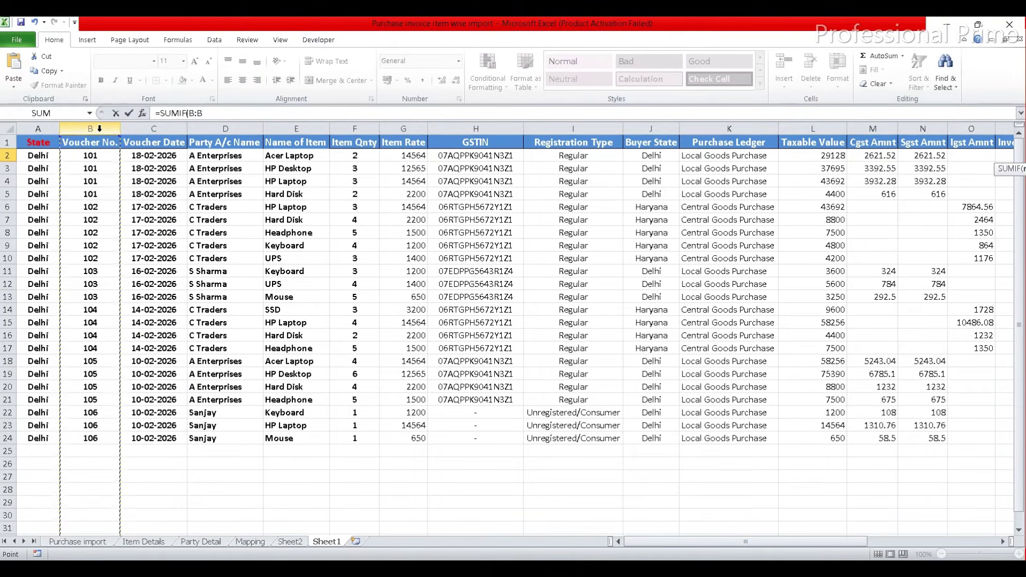
pyautogui.click(214, 113)
pyautogui.write(',')
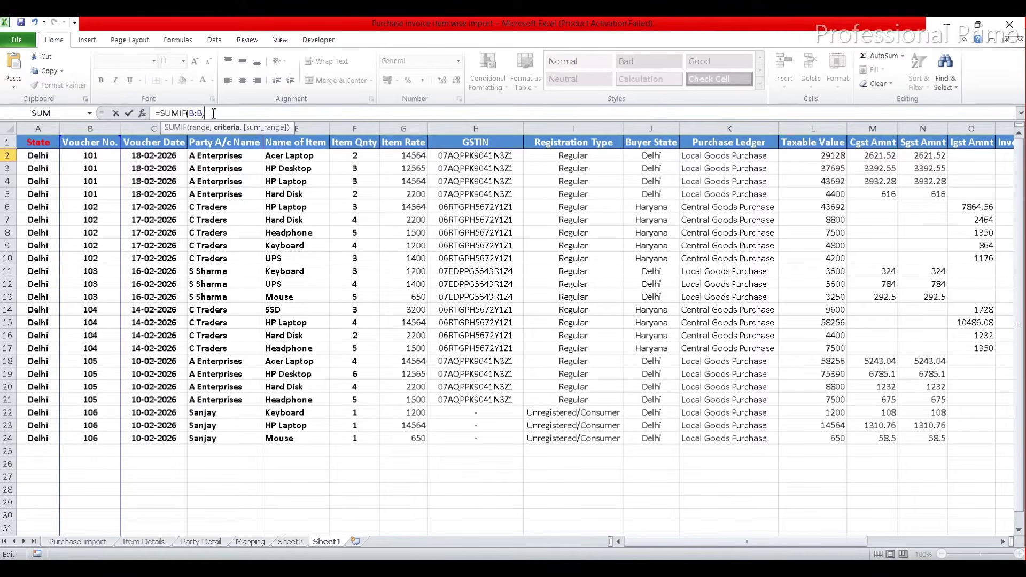
pyautogui.click(85, 157)
pyautogui.write(',')
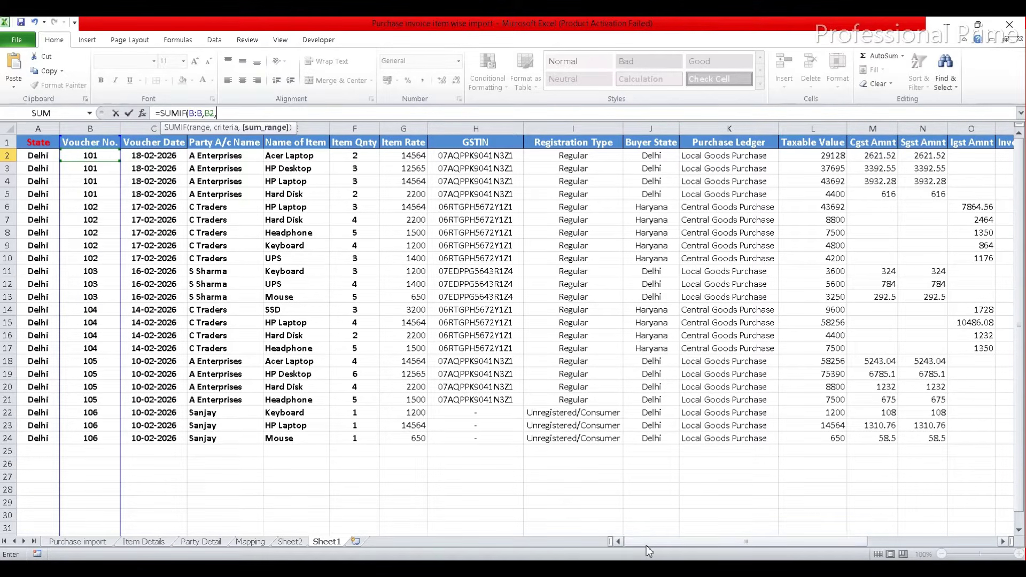
pyautogui.moveTo(647, 546); pyautogui.dragTo(723, 538)
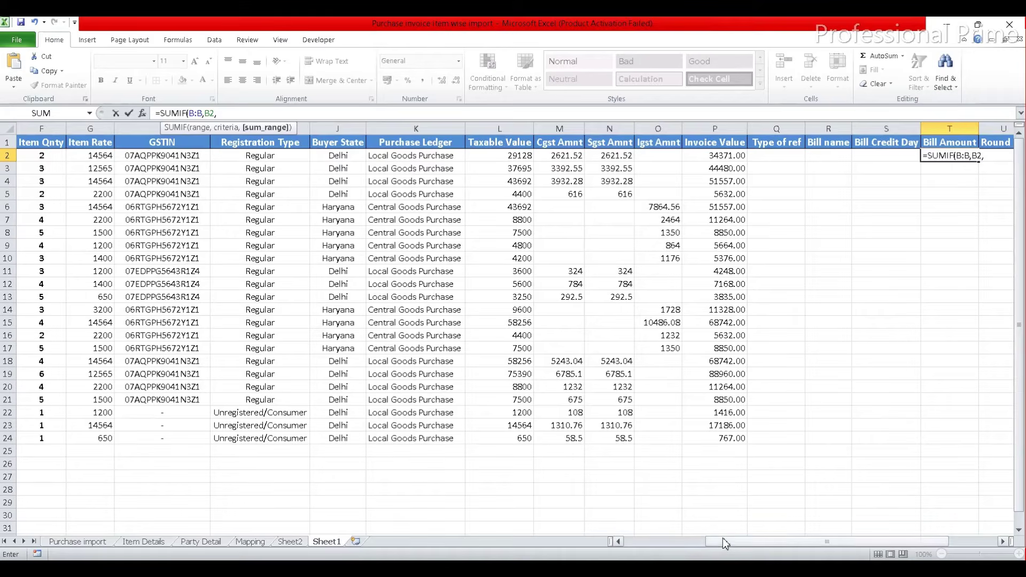
pyautogui.click(716, 130)
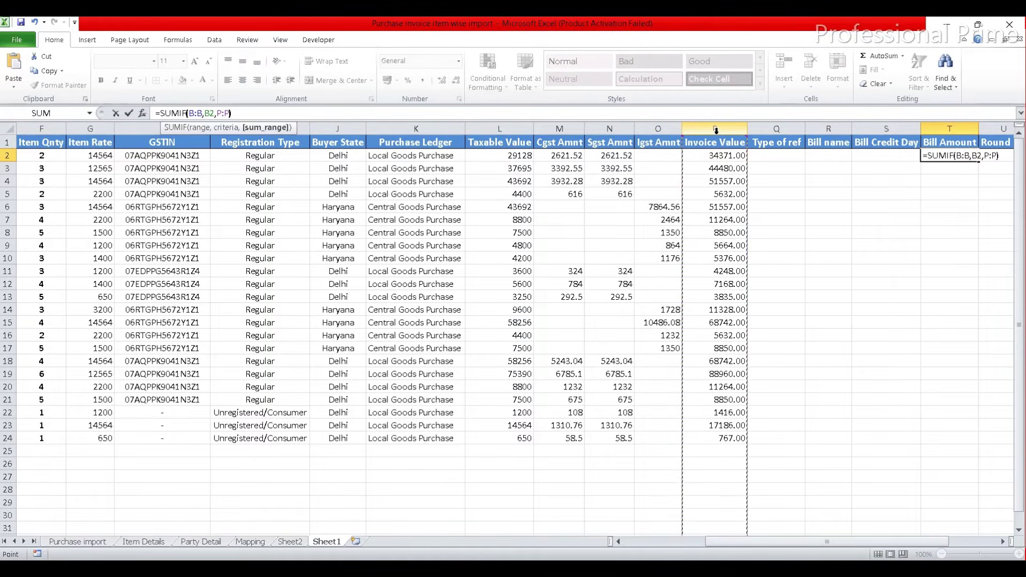
pyautogui.press('Return')
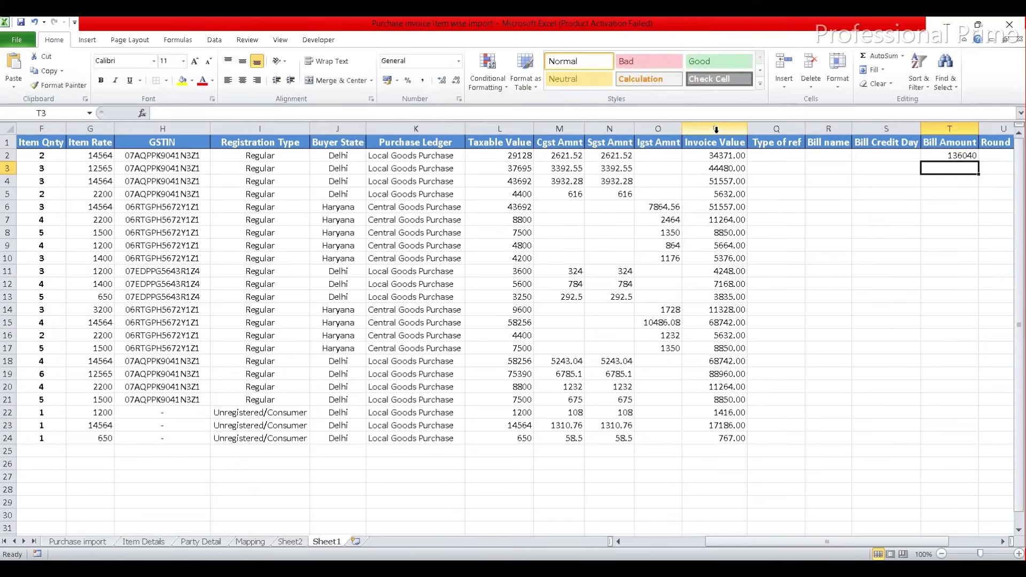
# Step: Check the Bill Amount against the sum of P2:P5 and fill the SUMIF formula from T2 down to row 29
pyautogui.moveTo(730, 157); pyautogui.dragTo(733, 197)
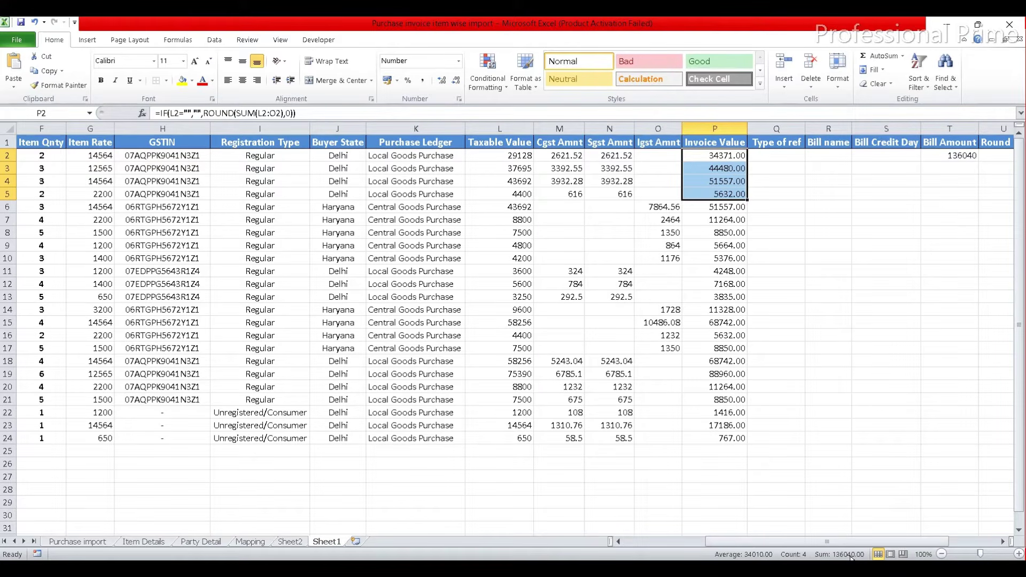
pyautogui.click(964, 156)
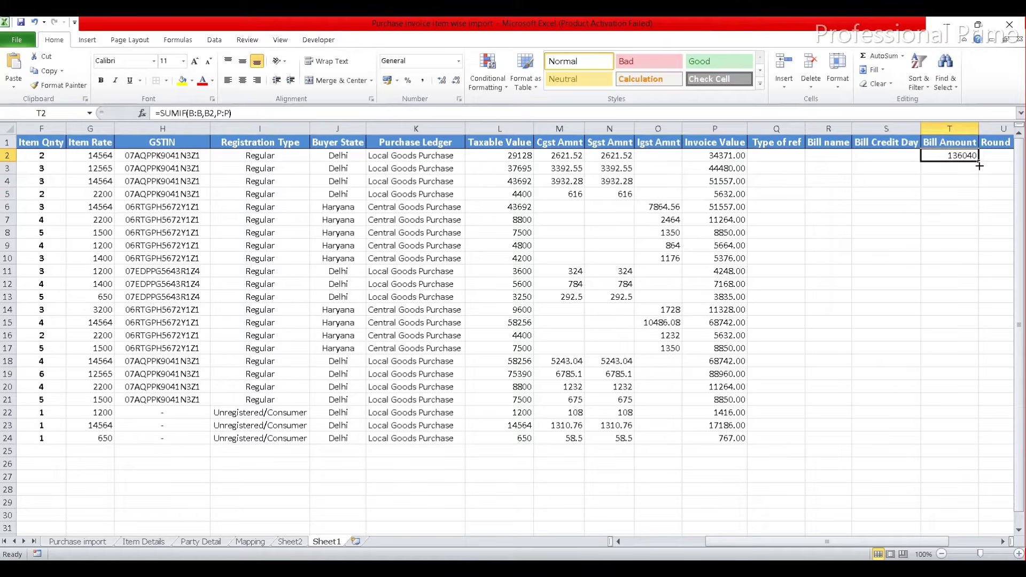
pyautogui.doubleClick(979, 166)
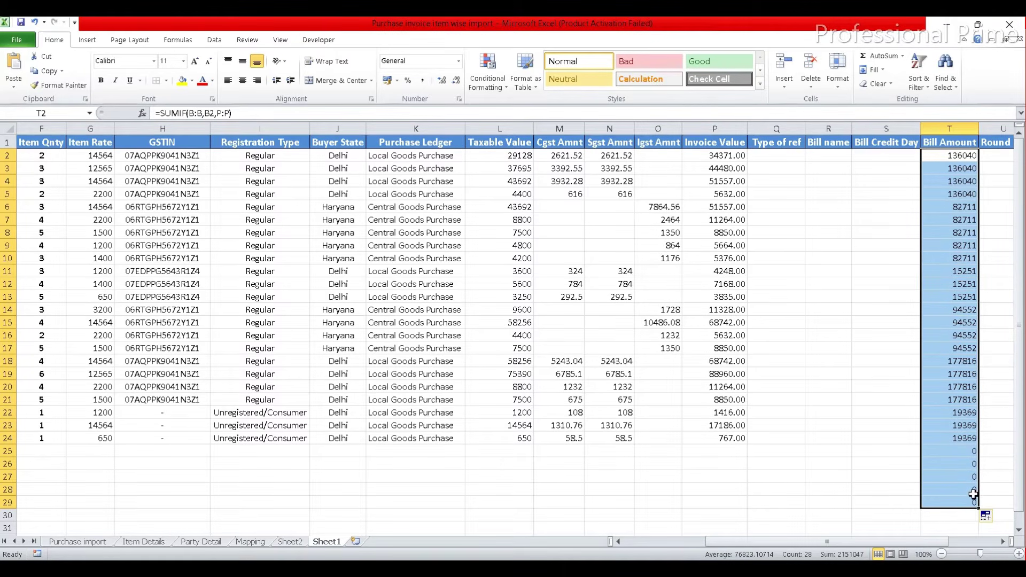
# Step: Change the Bill Amount formula in T2 to =IF(P2="","",SUMIF(B:B,B2,P:P)) and fill it down to row 29
pyautogui.click(945, 158)
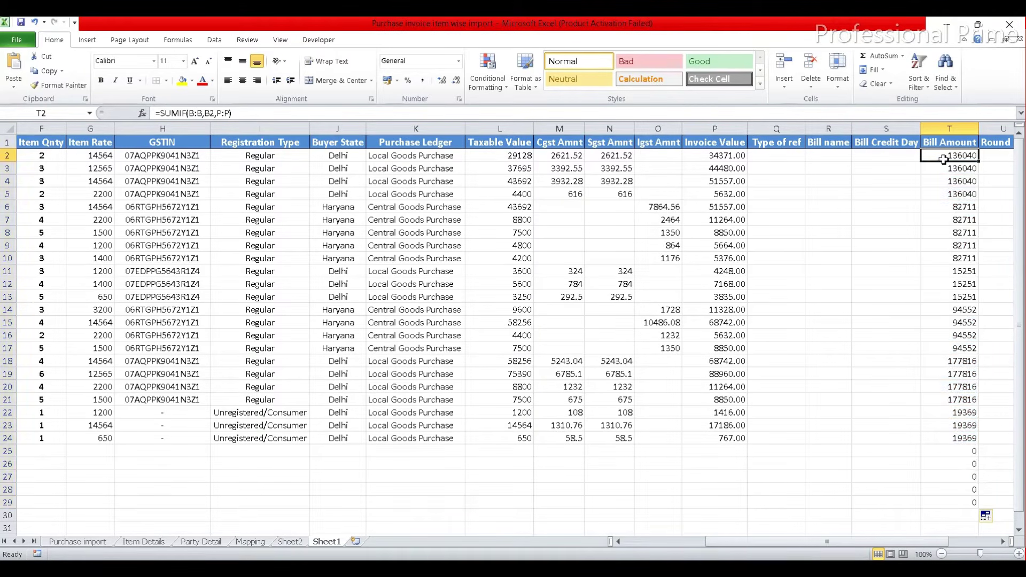
pyautogui.click(160, 114)
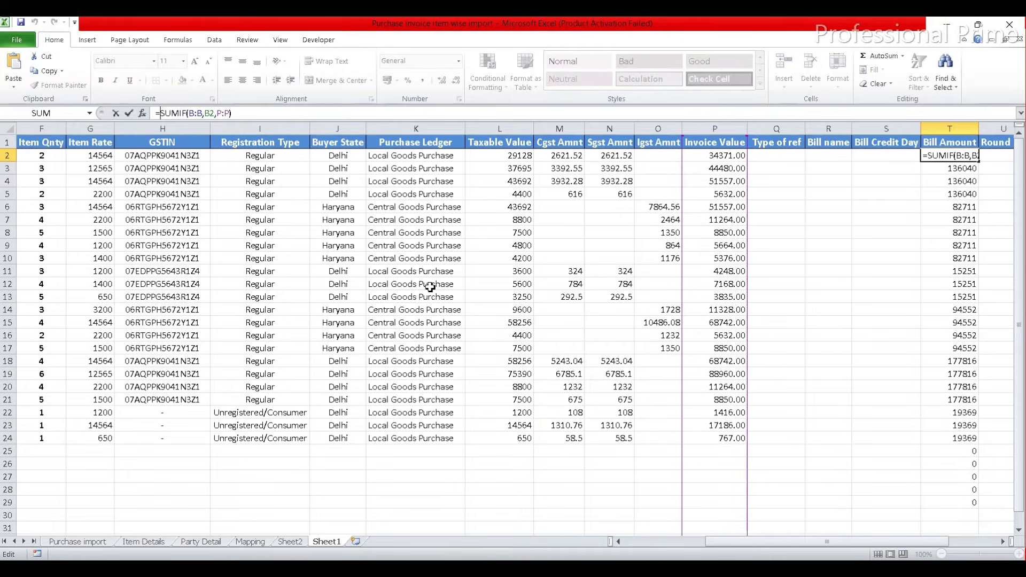
pyautogui.write('if')
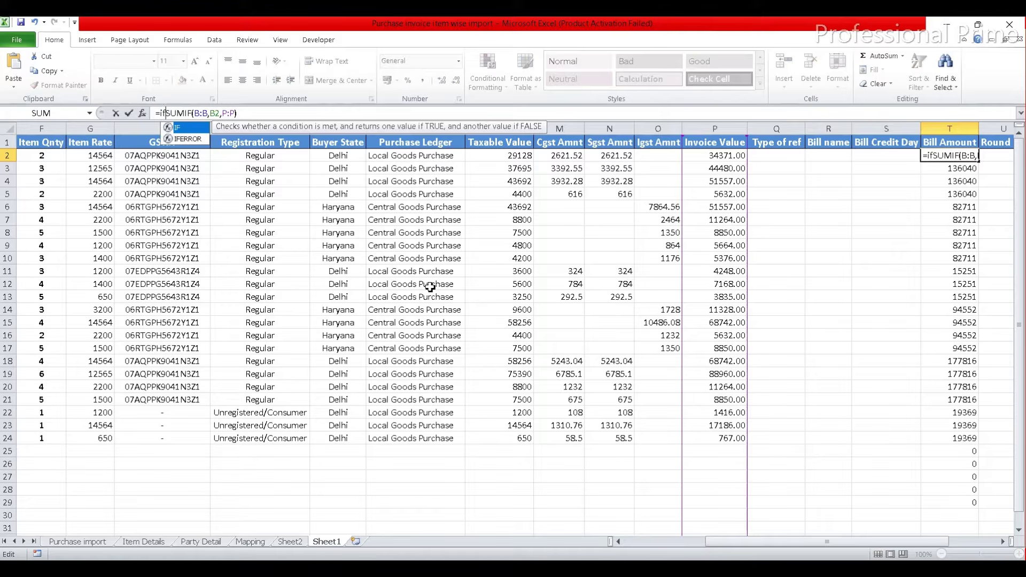
pyautogui.press('Tab')
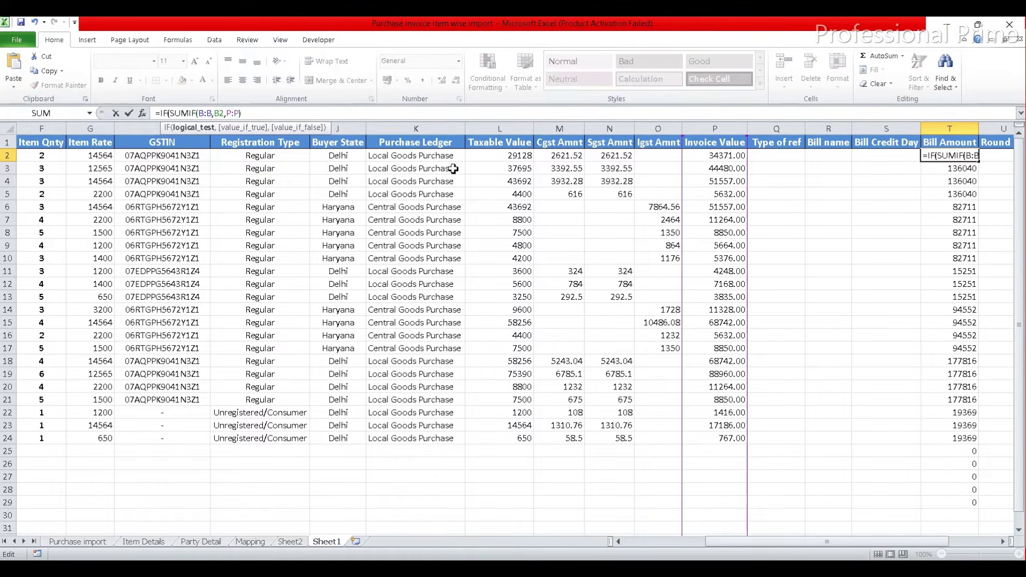
pyautogui.click(713, 158)
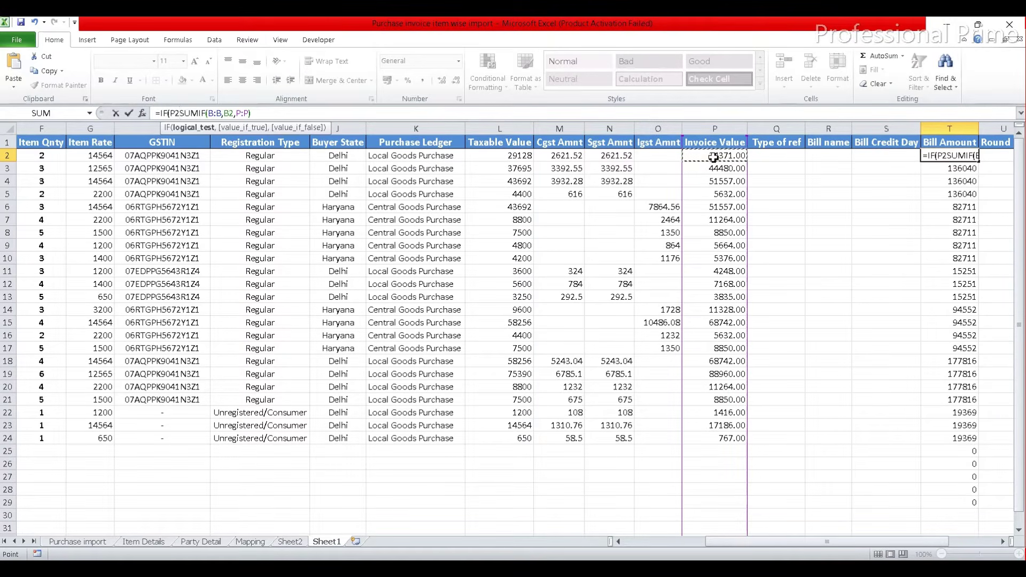
pyautogui.write('="",')
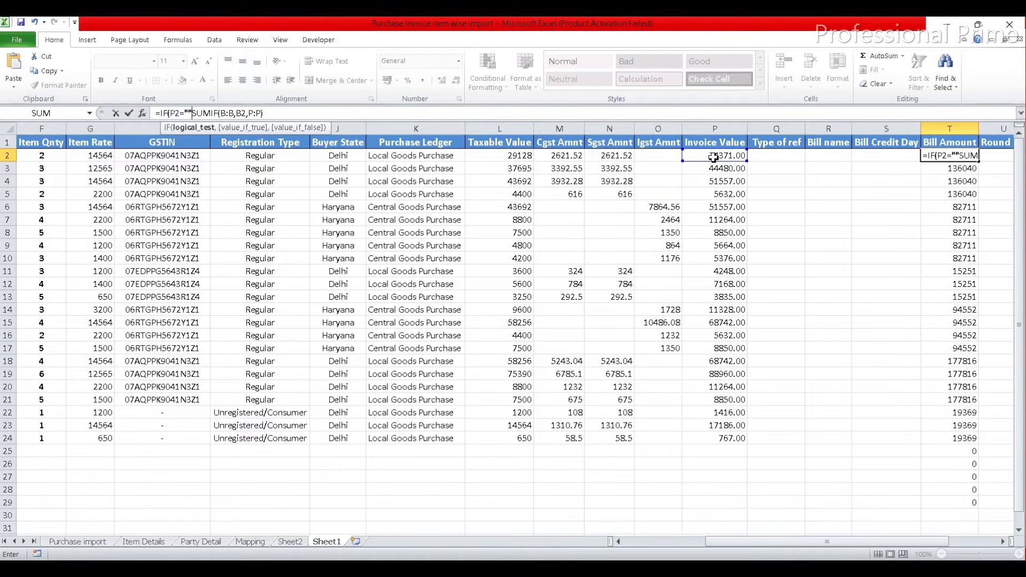
pyautogui.write('""')
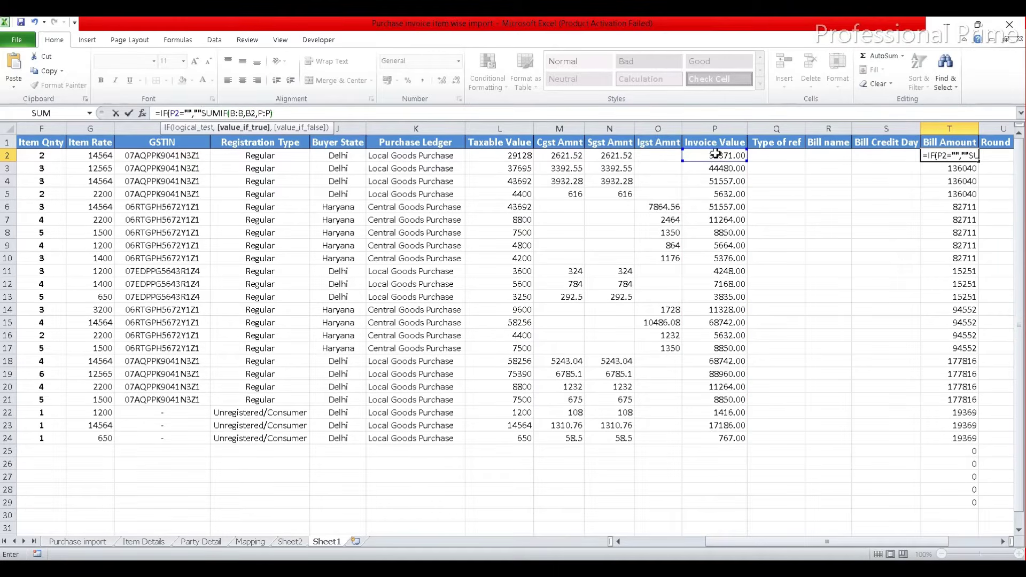
pyautogui.write(',')
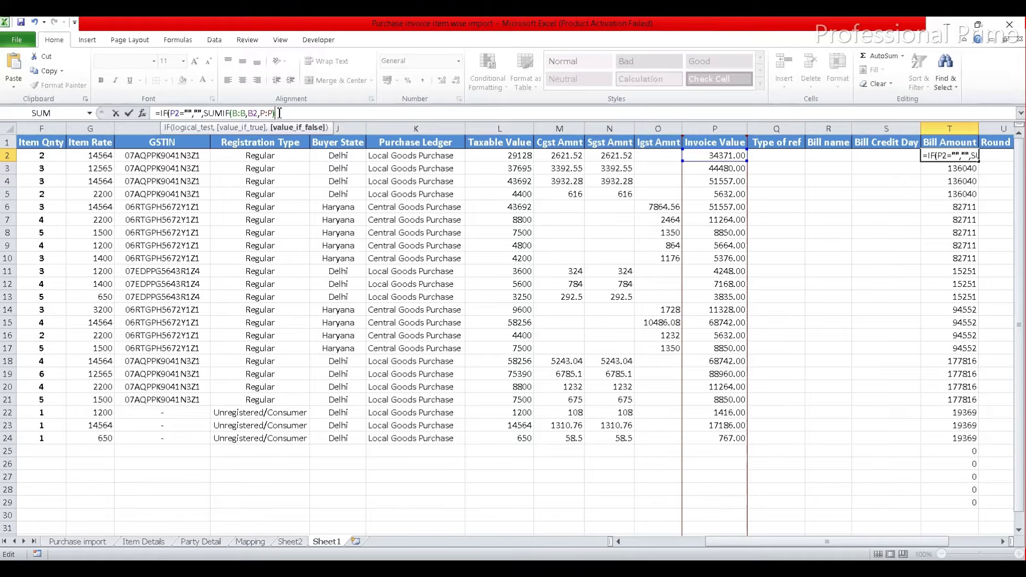
pyautogui.write(')')
pyautogui.hotkey('ctrl', 'Return')
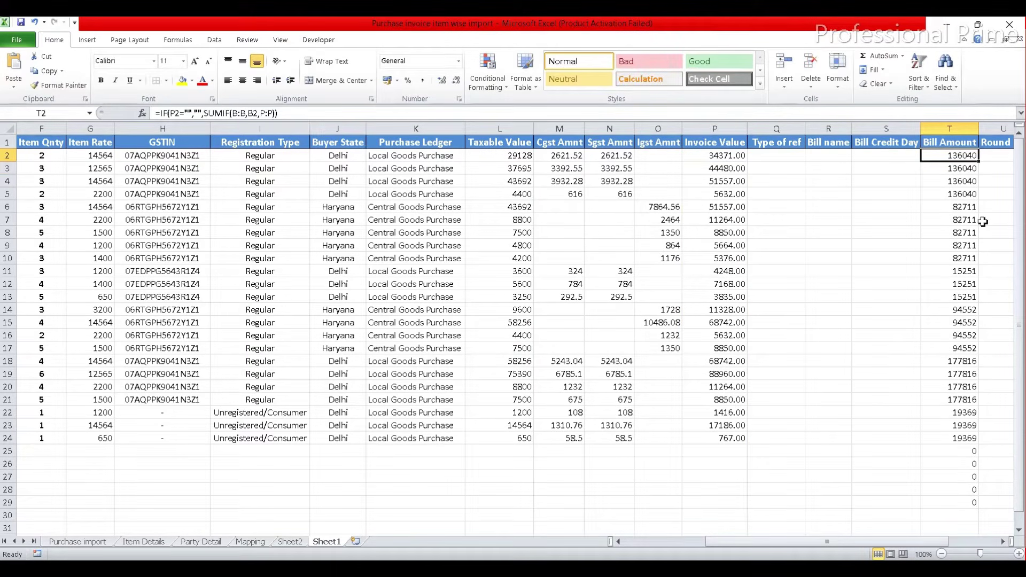
pyautogui.doubleClick(979, 164)
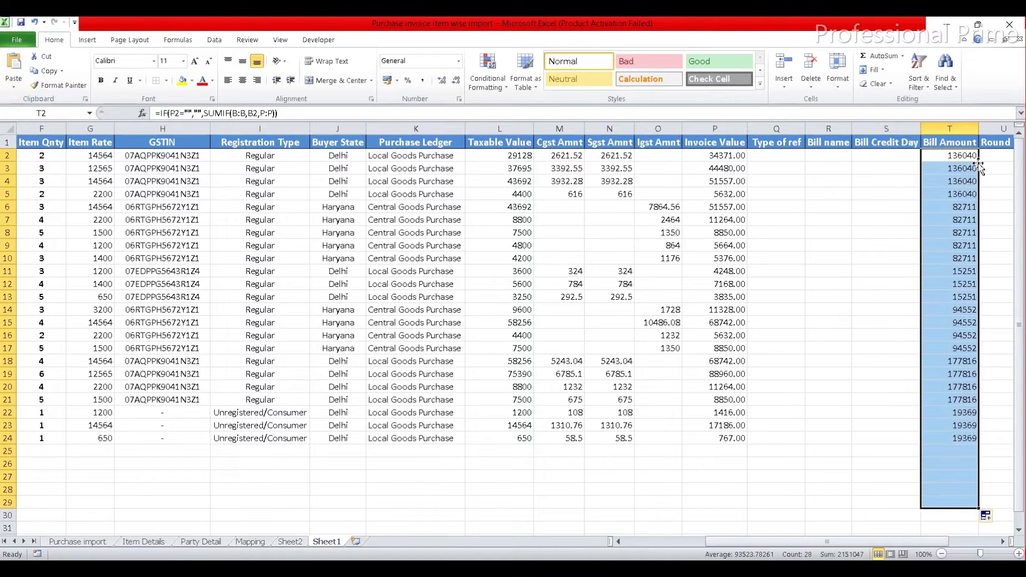
pyautogui.click(955, 158)
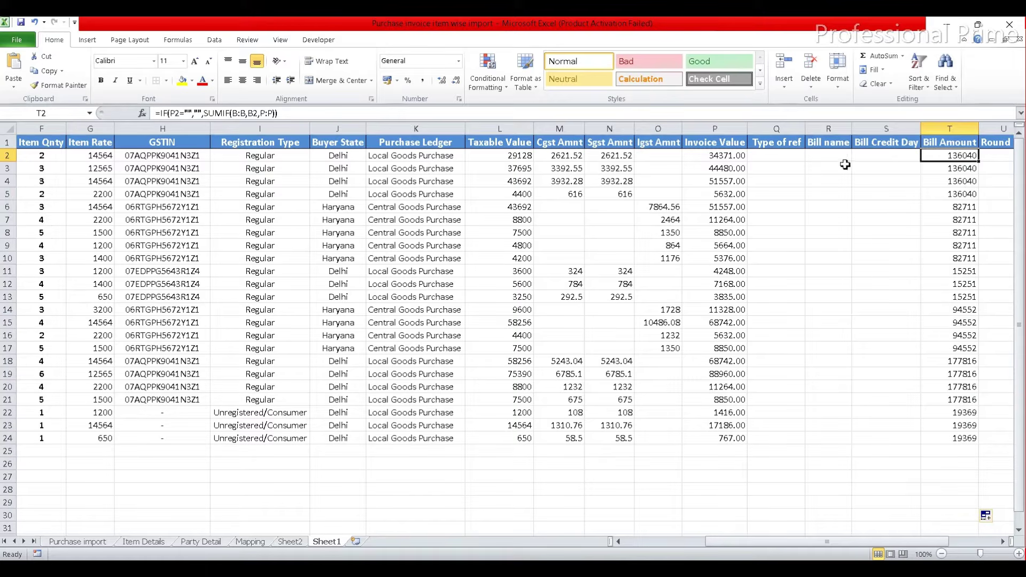
# Step: Enter =B2 in the Bill name cell R2 to bring in the first row's voucher number
pyautogui.click(828, 156)
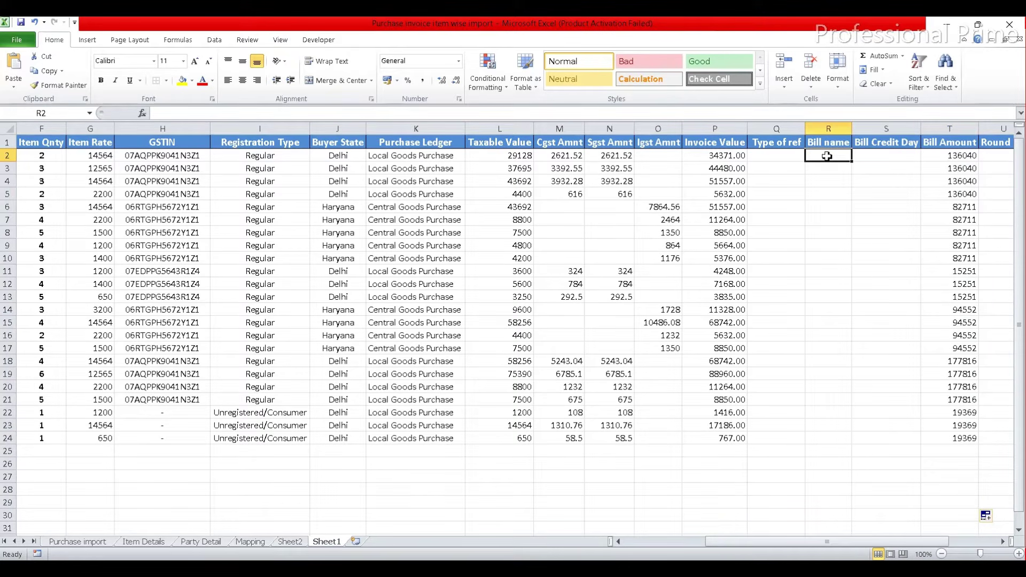
pyautogui.write('=')
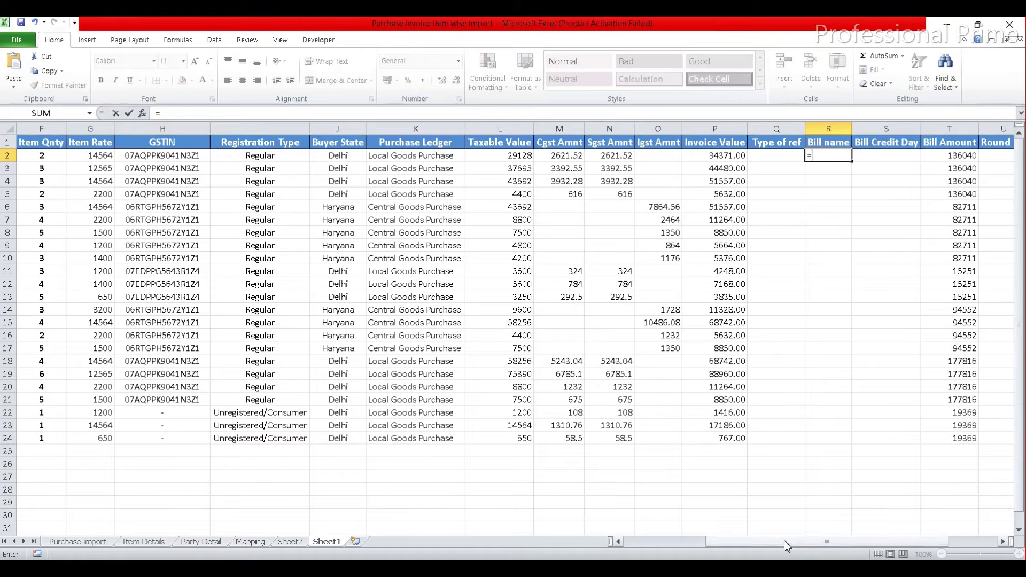
pyautogui.moveTo(777, 541); pyautogui.dragTo(695, 551)
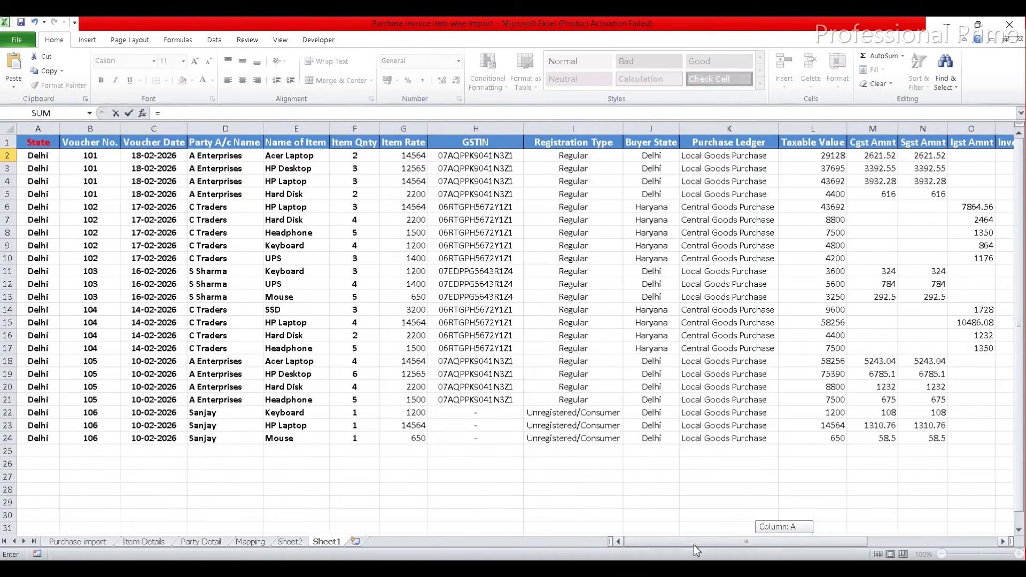
pyautogui.click(89, 156)
pyautogui.press('Return')
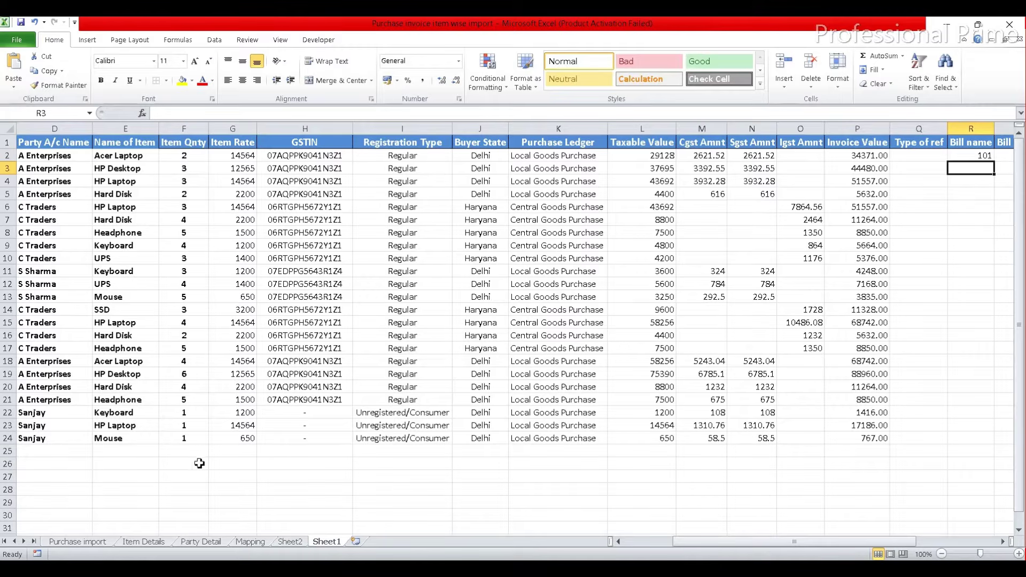
# Step: Enter =IF(R2=B3,"",B3) in the Bill name cell R3 to blank repeated voucher numbers and fill it down to row 29
pyautogui.moveTo(716, 542); pyautogui.dragTo(743, 542)
pyautogui.write('=')
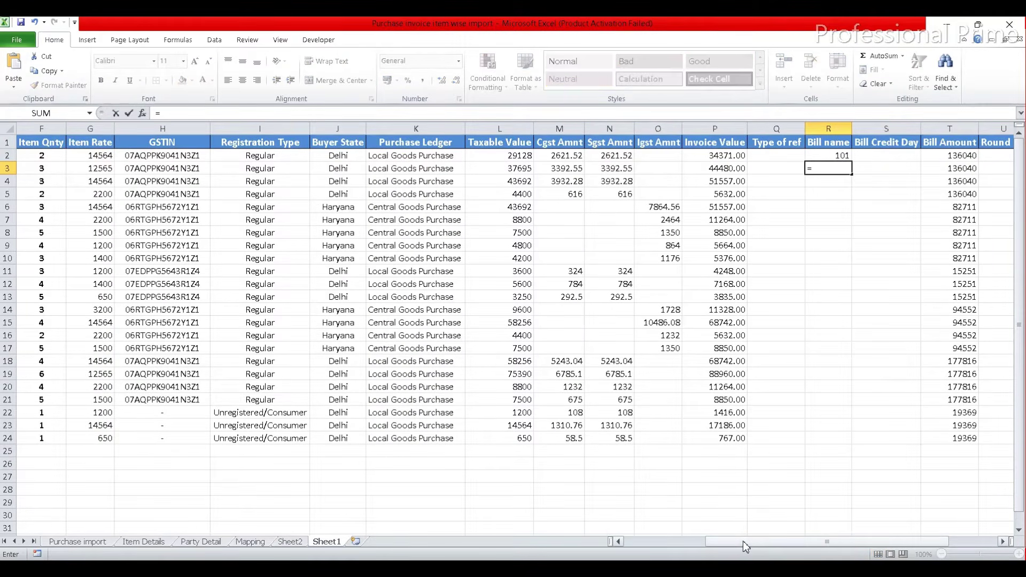
pyautogui.write('IF(')
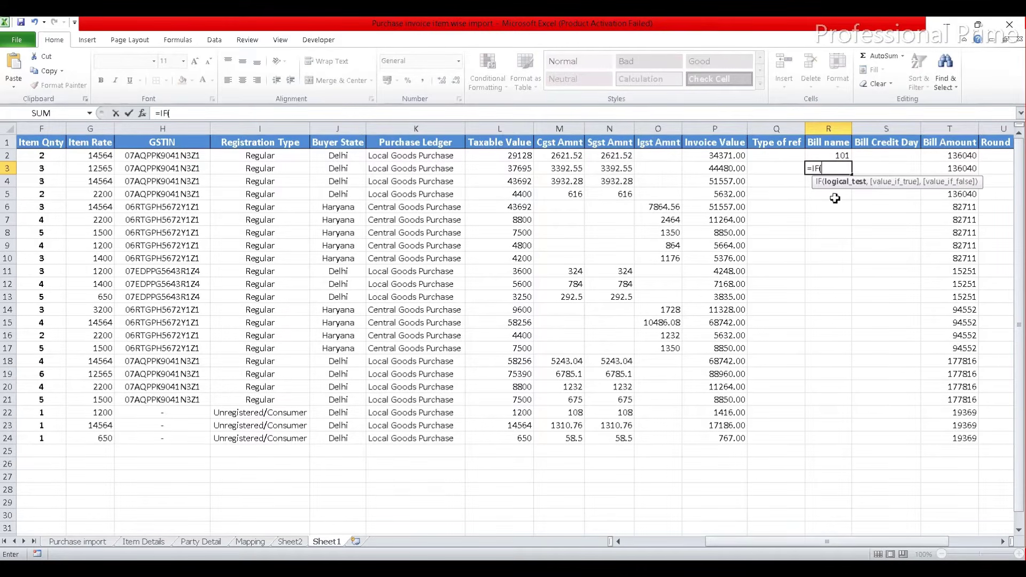
pyautogui.click(830, 156)
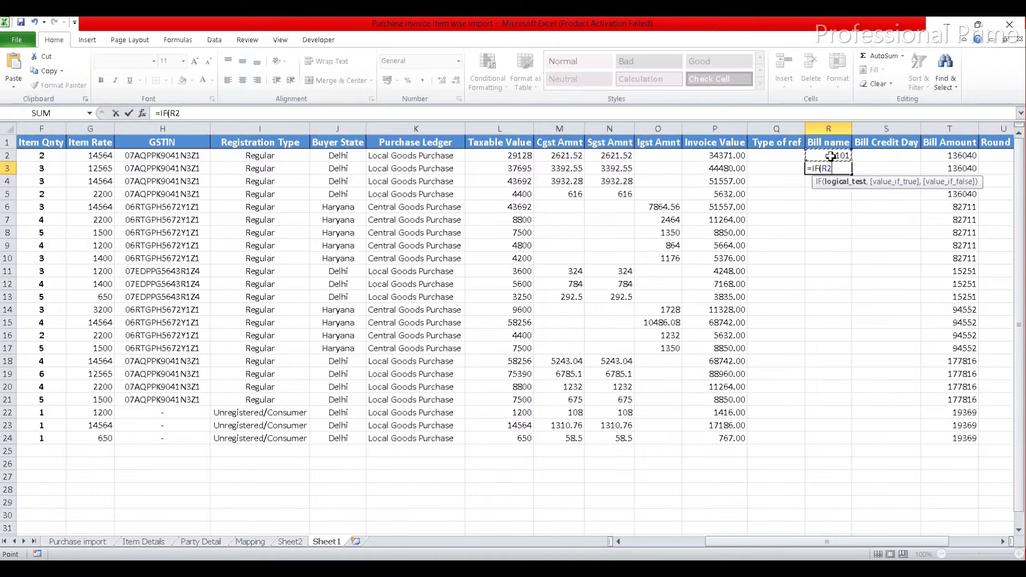
pyautogui.write('=')
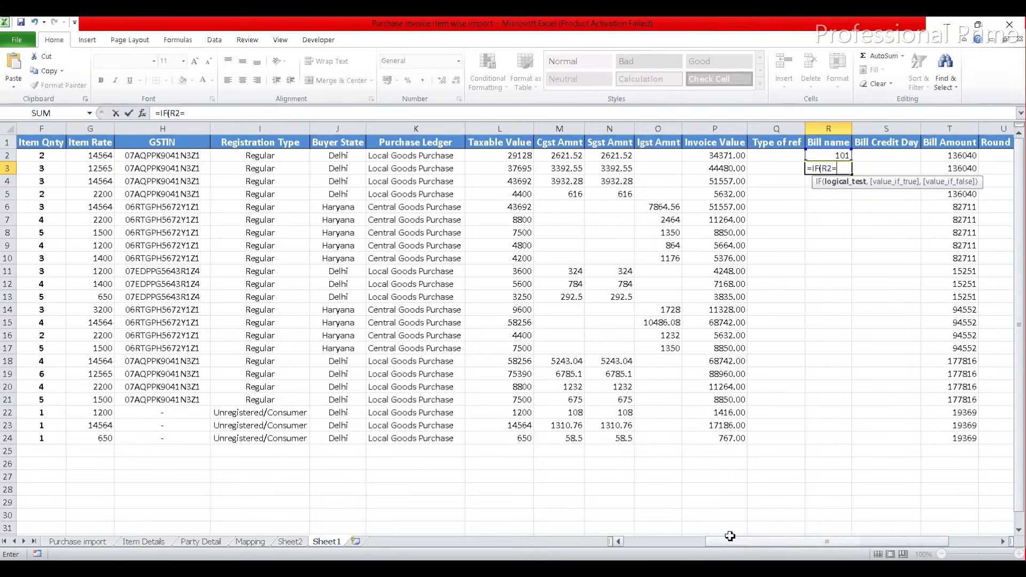
pyautogui.moveTo(731, 542); pyautogui.dragTo(633, 549)
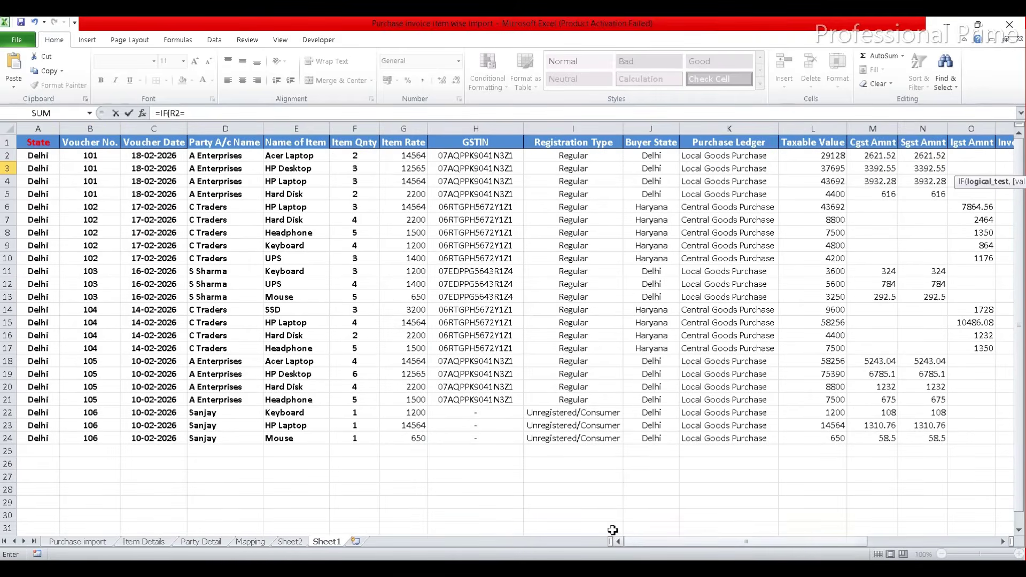
pyautogui.click(90, 170)
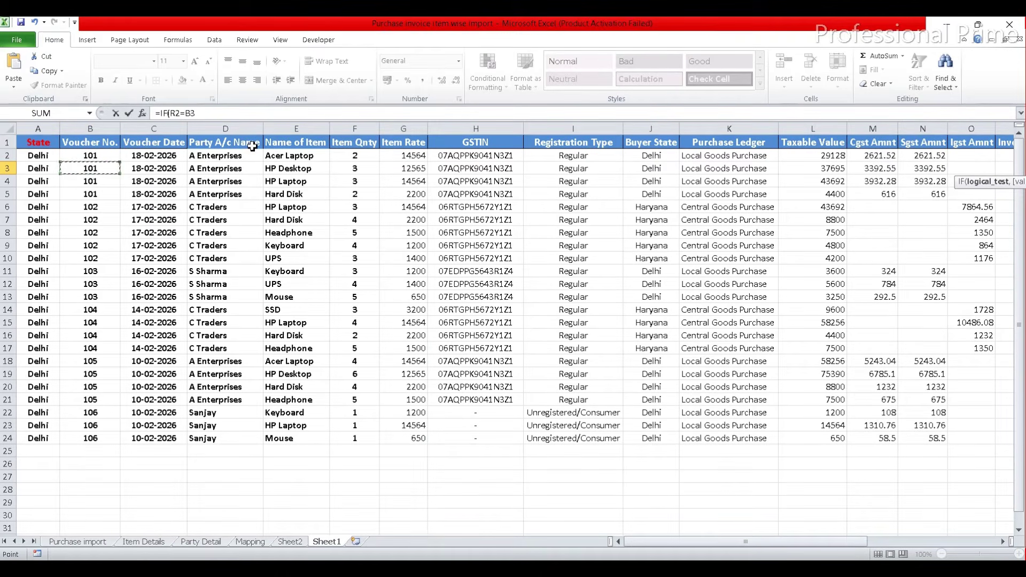
pyautogui.click(204, 114)
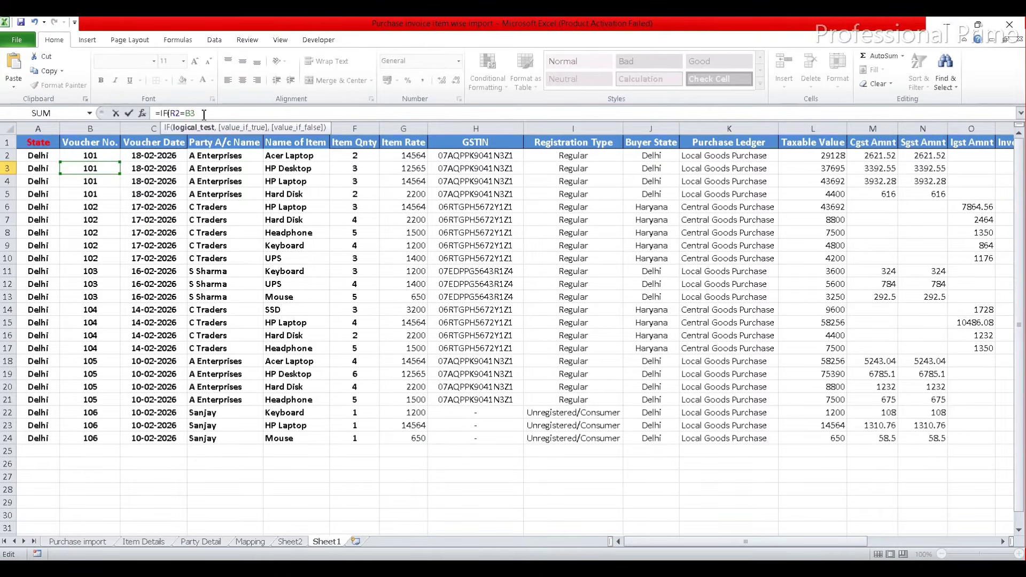
pyautogui.write(',')
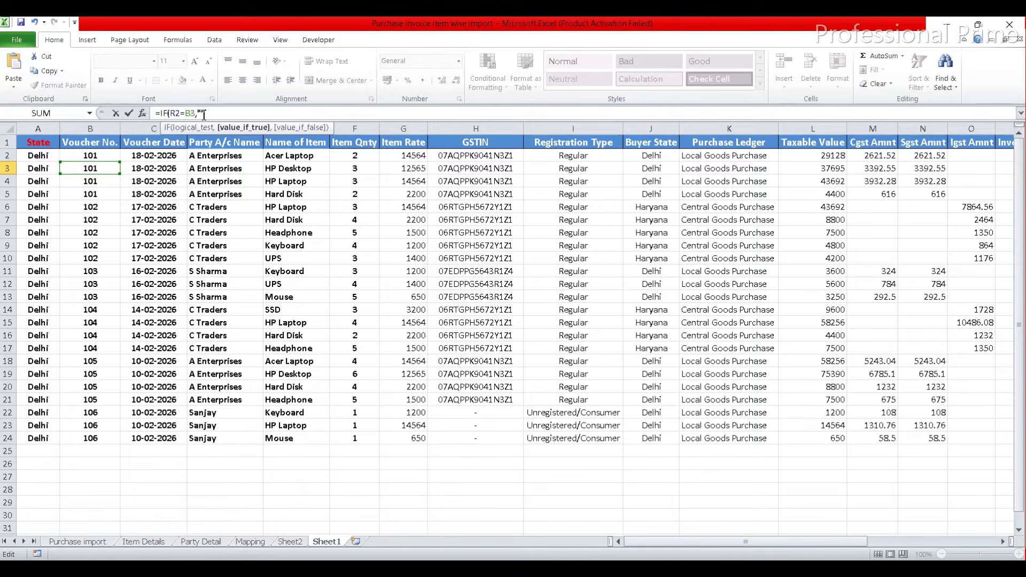
pyautogui.write('"",')
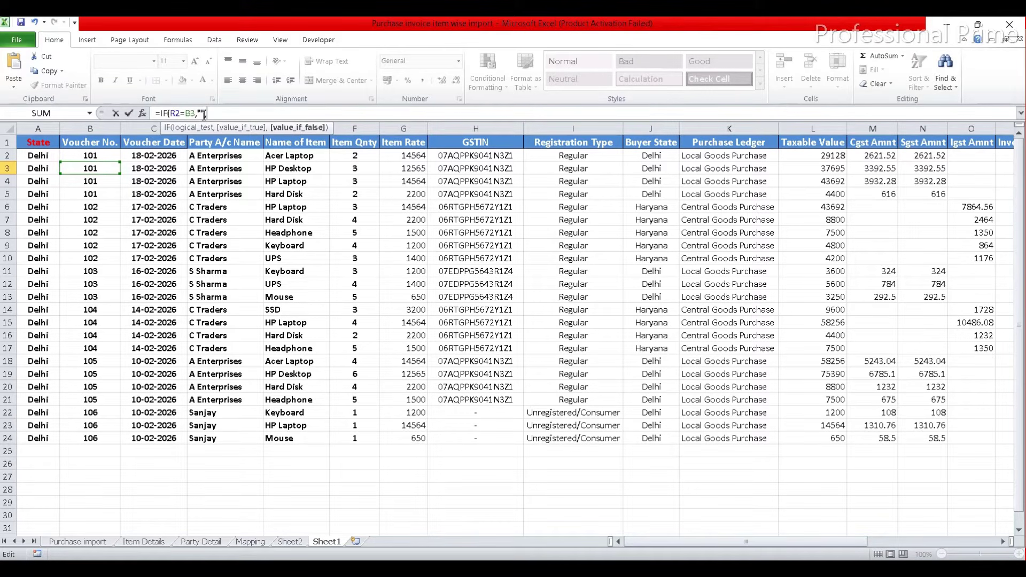
pyautogui.click(105, 167)
pyautogui.write(')')
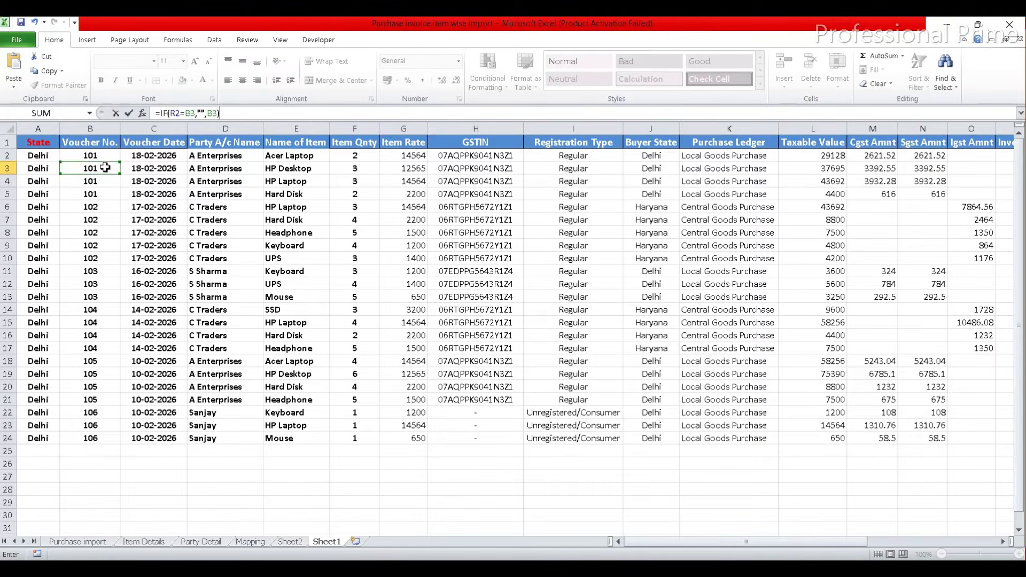
pyautogui.press('Return')
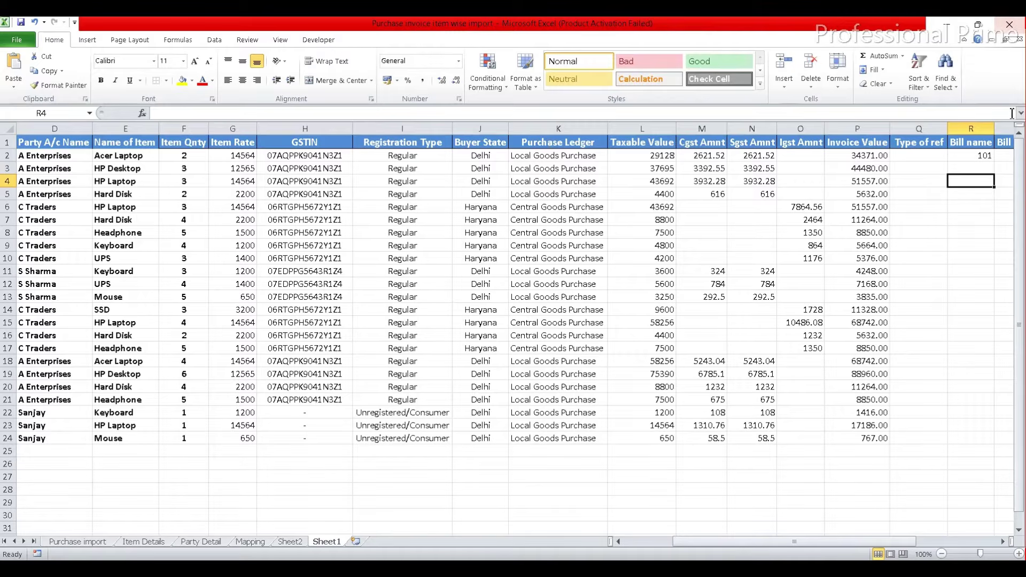
pyautogui.click(982, 169)
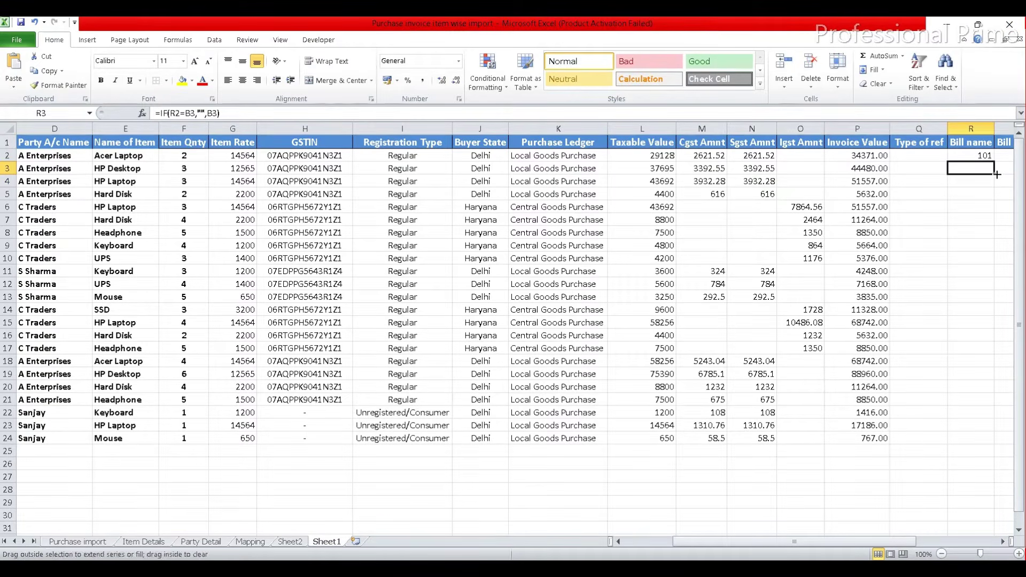
pyautogui.doubleClick(994, 174)
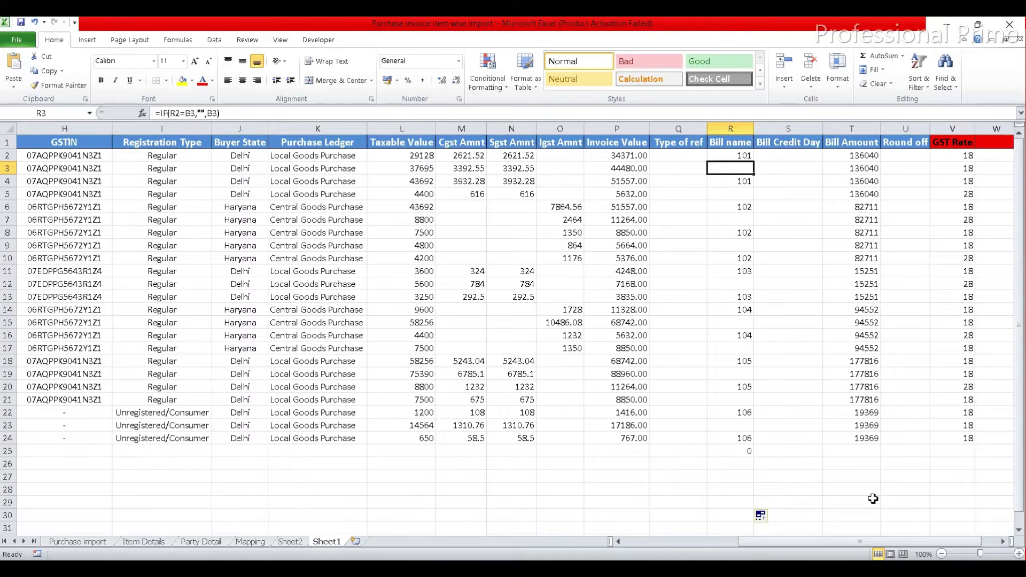
# Step: Change the Bill name formula in R3 to =IF(B2=B3,"",B3) and fill it down through R29
pyautogui.click(178, 113)
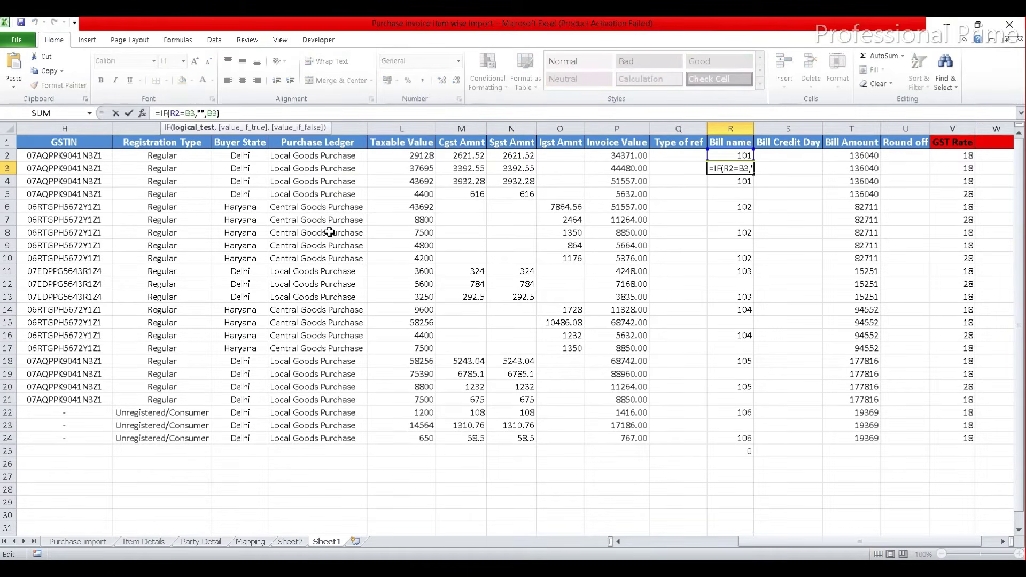
pyautogui.press('BackSpace')
pyautogui.write('B')
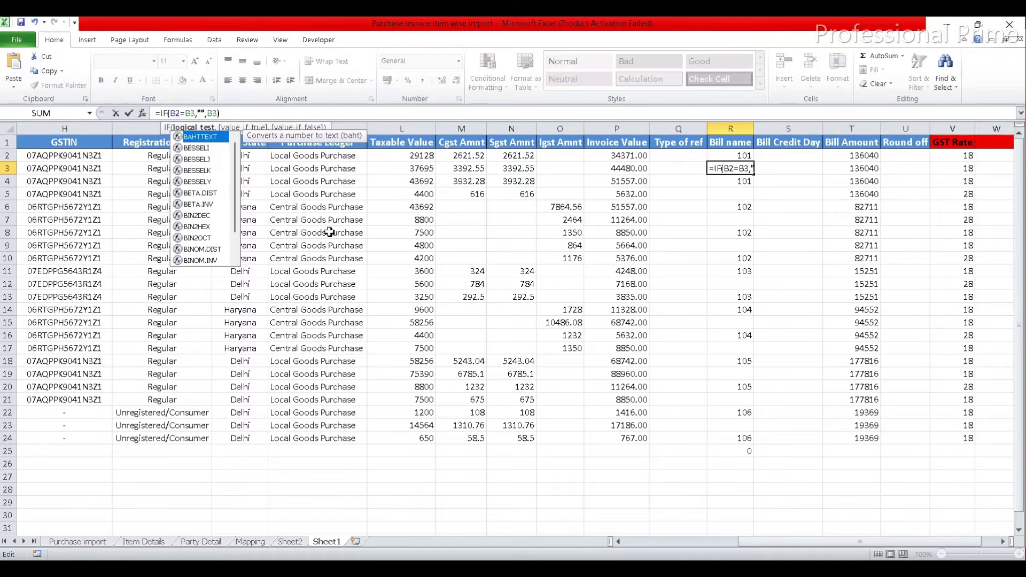
pyautogui.click(233, 114)
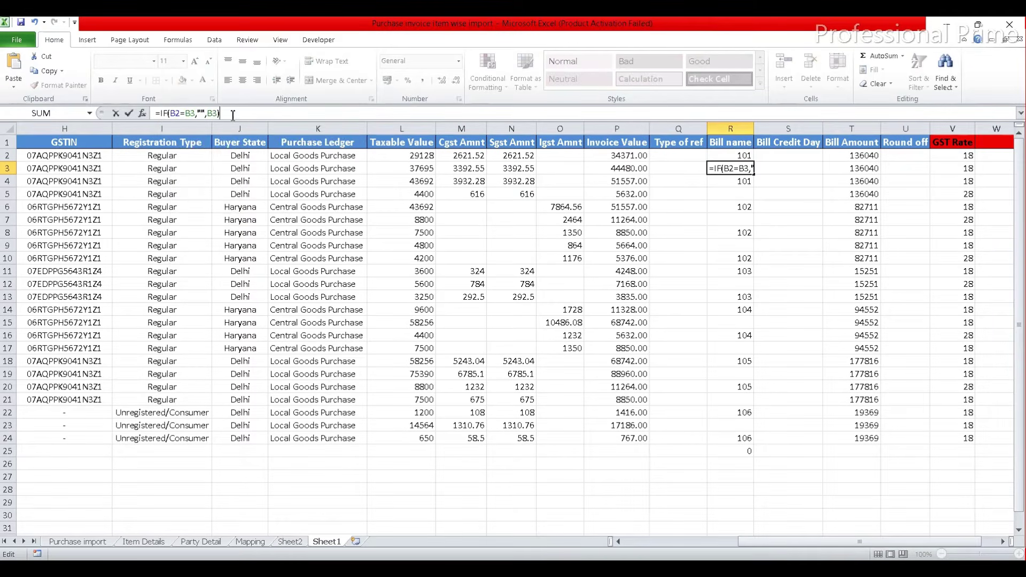
pyautogui.press('Return')
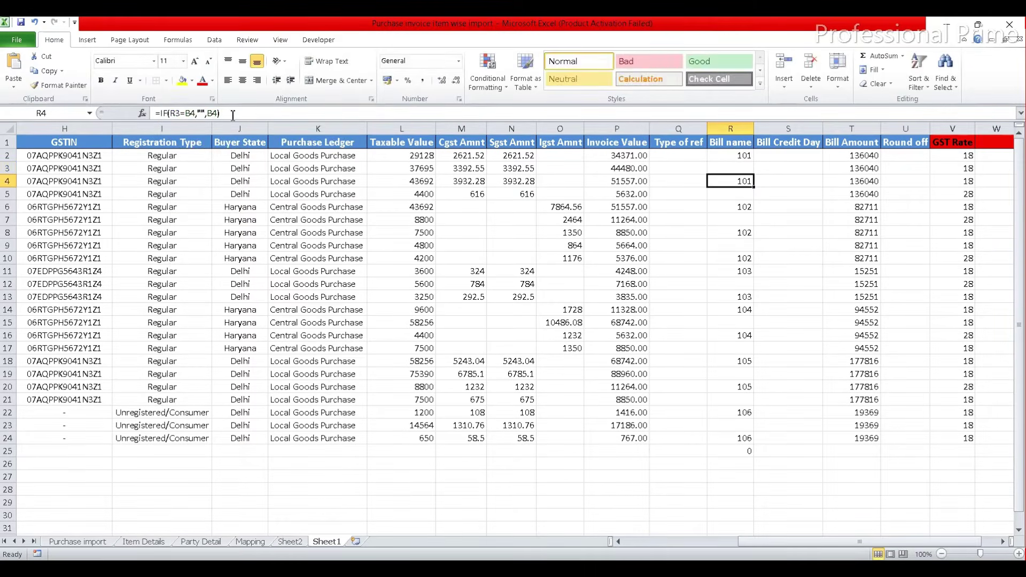
pyautogui.press('Up')
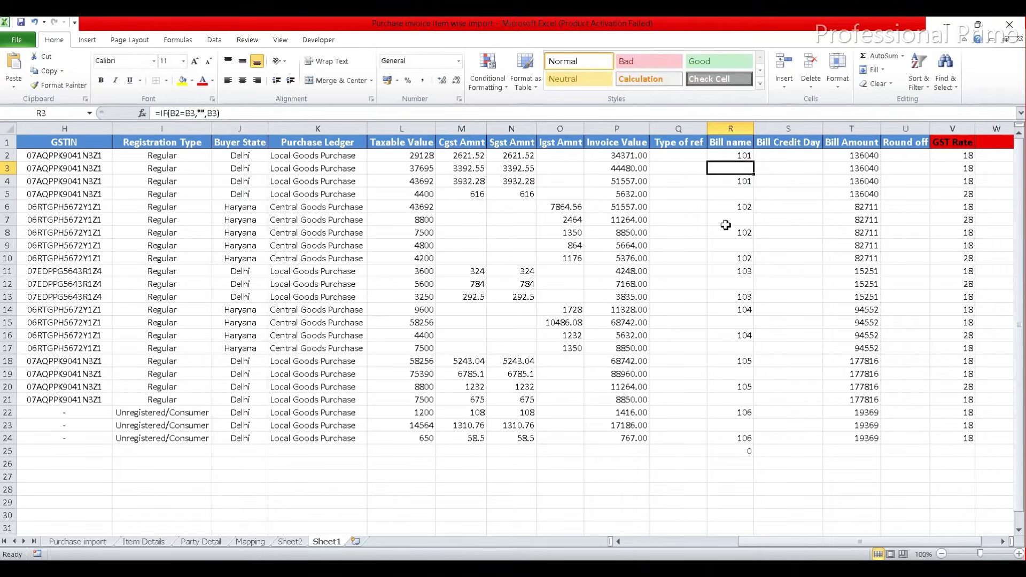
pyautogui.hotkey('ctrl', 'shift', 'Down')
pyautogui.hotkey('ctrl', 'v')
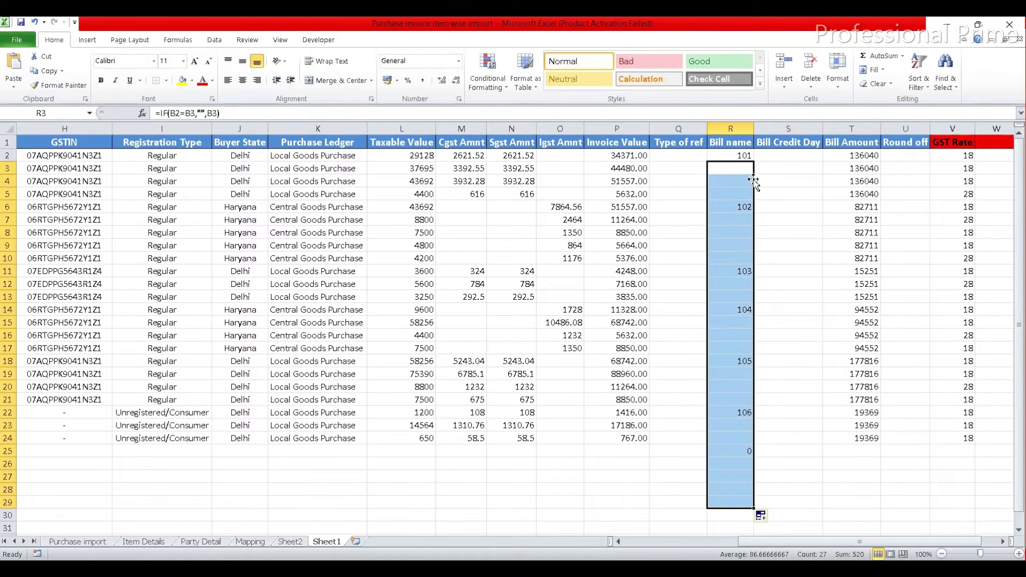
# Step: Wrap the R3 formula in a blank check, =IF(B3="","",IF(B2=B3,"",B3)), and fill it down the Bill name column through R29
pyautogui.click(752, 452)
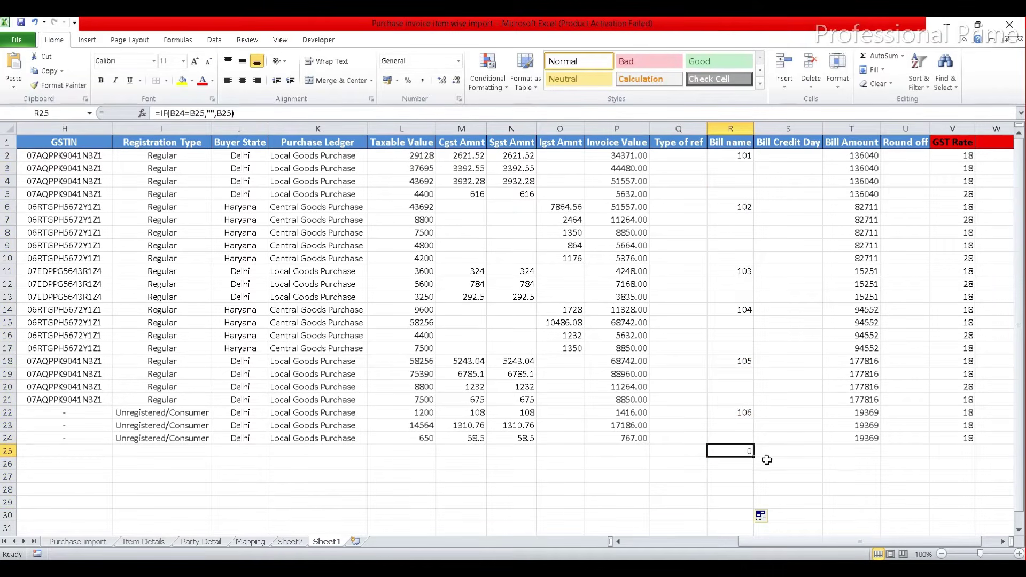
pyautogui.click(722, 155)
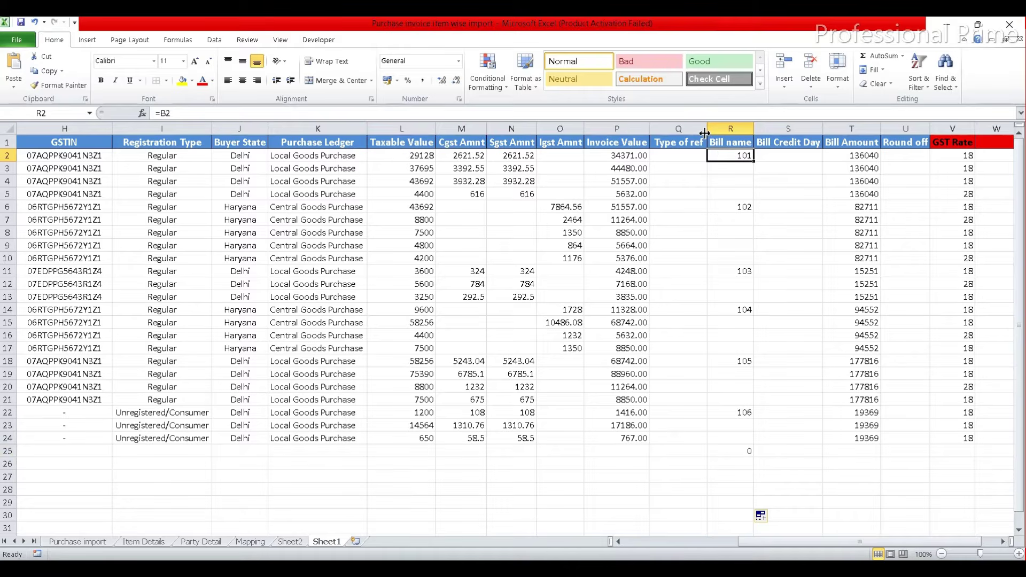
pyautogui.press('Down')
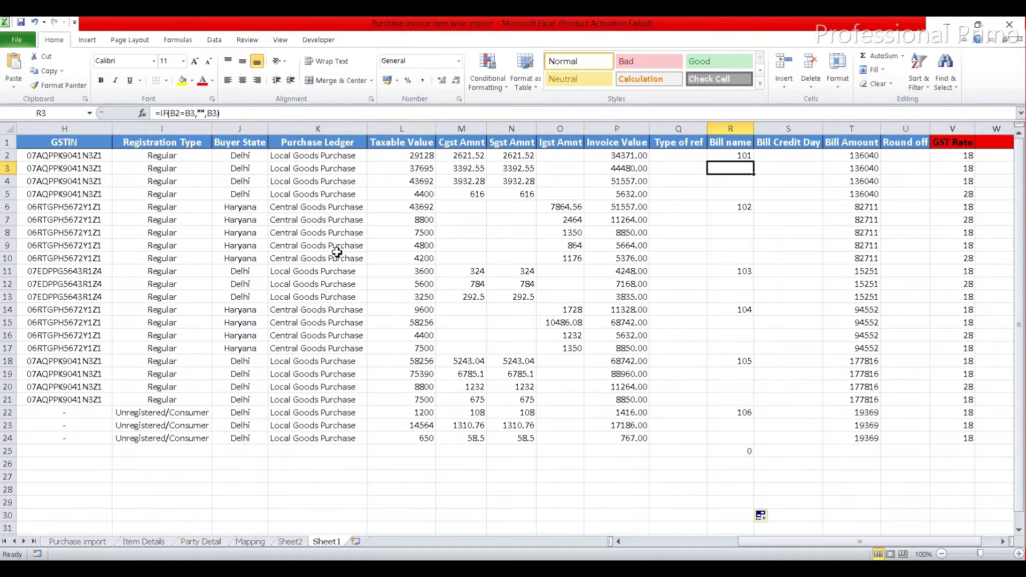
pyautogui.press('F2')
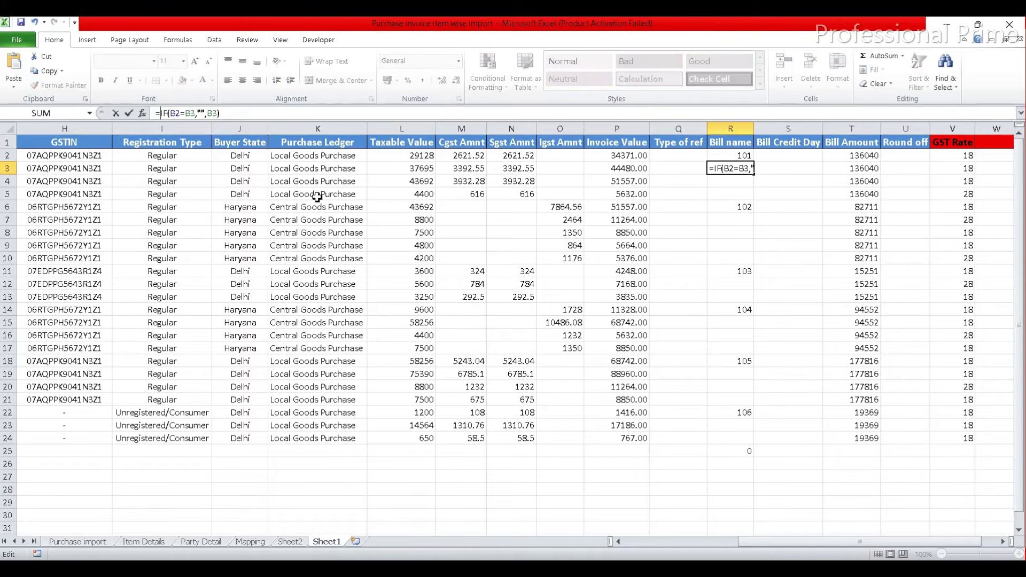
pyautogui.write('if')
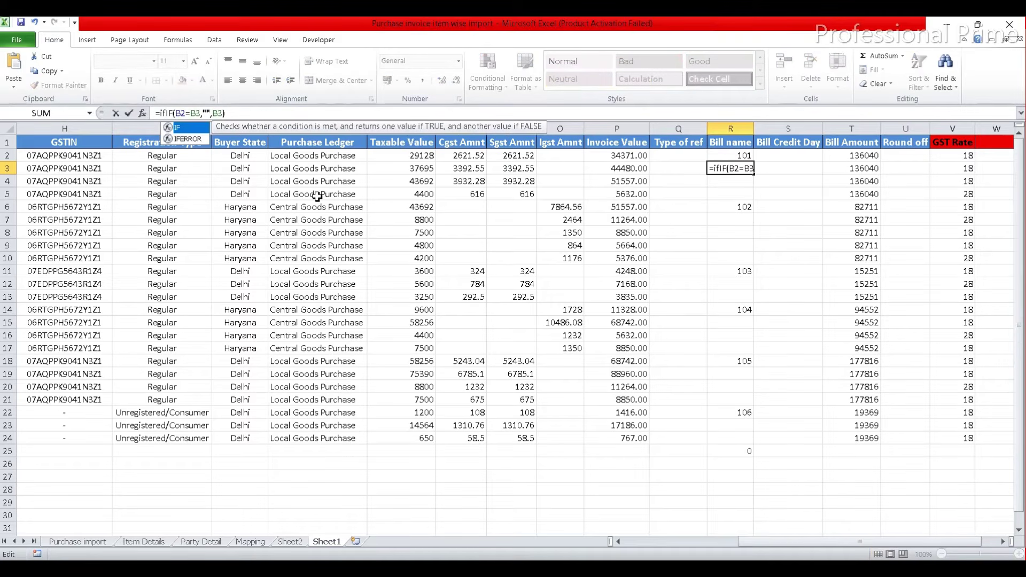
pyautogui.press('Tab')
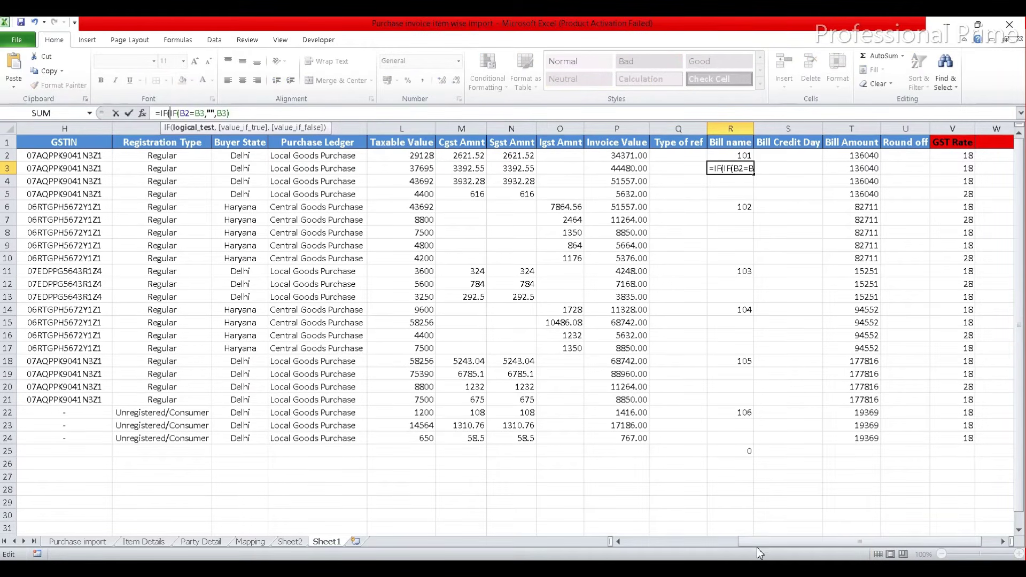
pyautogui.moveTo(760, 546); pyautogui.dragTo(516, 511)
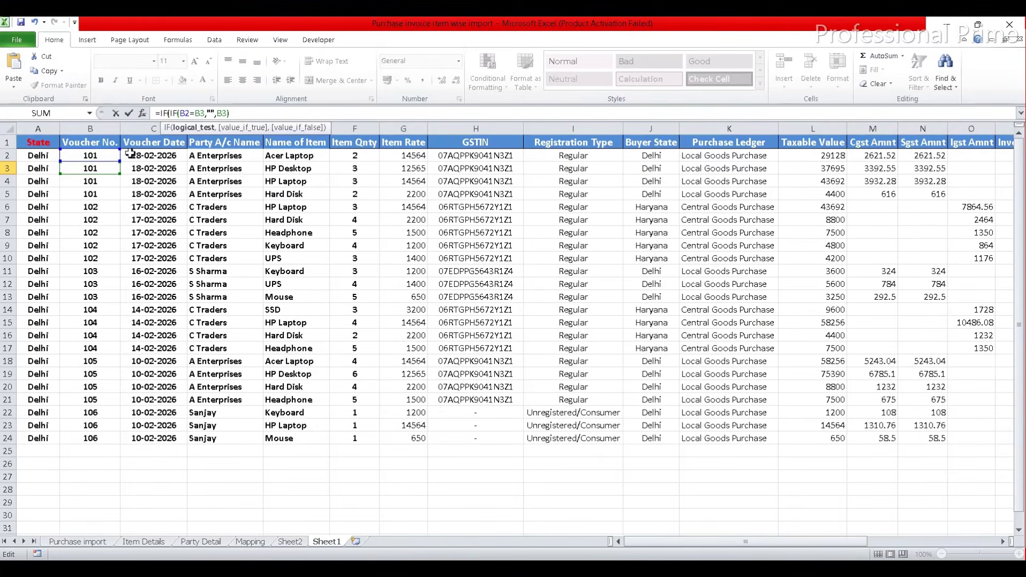
pyautogui.click(95, 169)
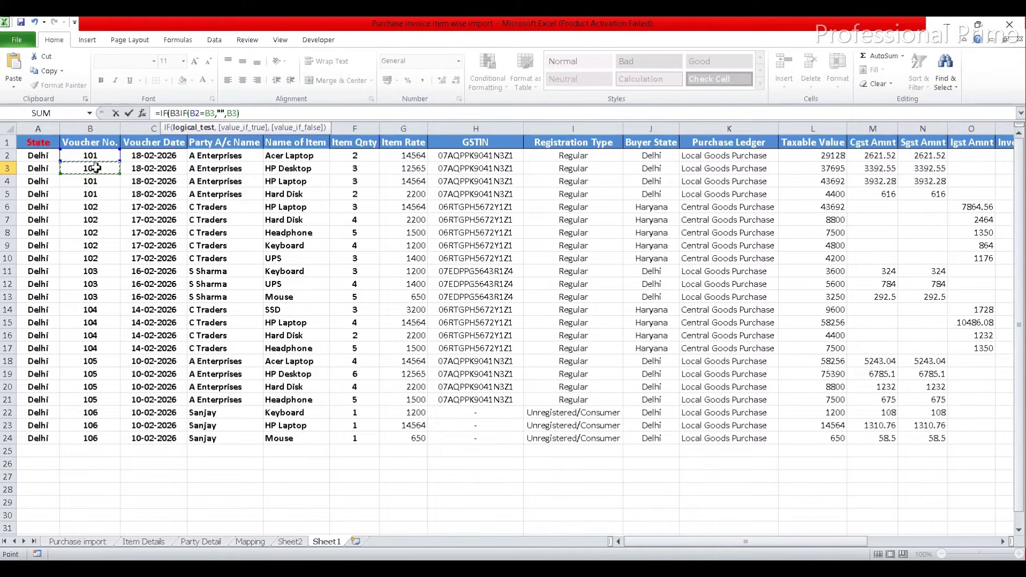
pyautogui.write('="","",')
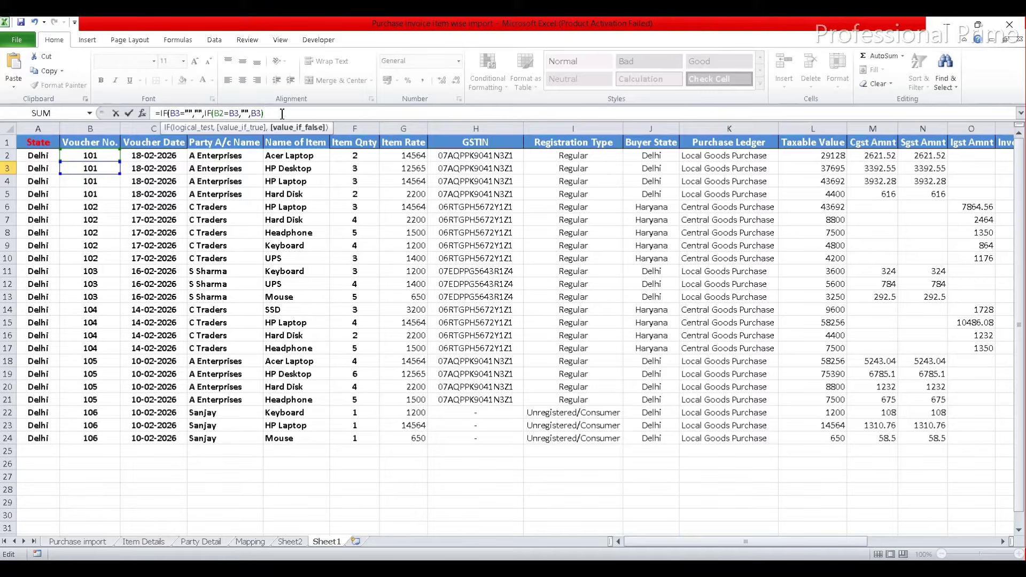
pyautogui.press('Return')
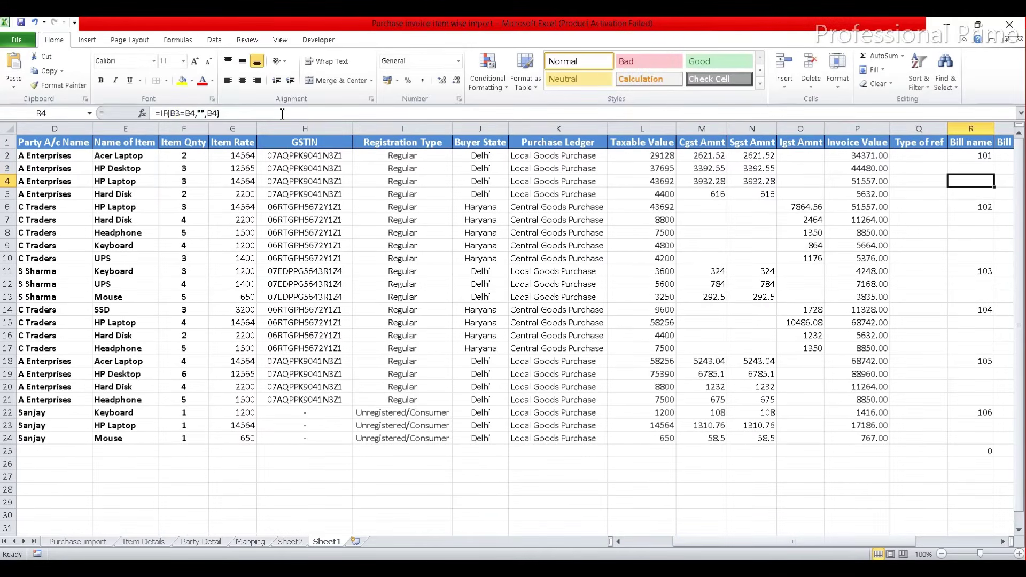
pyautogui.click(988, 171)
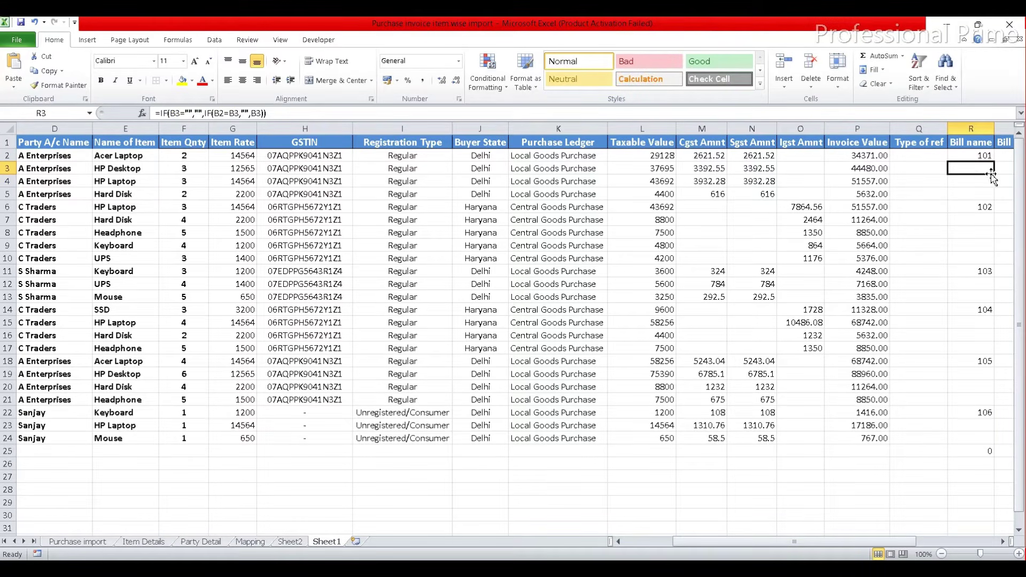
pyautogui.moveTo(991, 172); pyautogui.dragTo(991, 505)
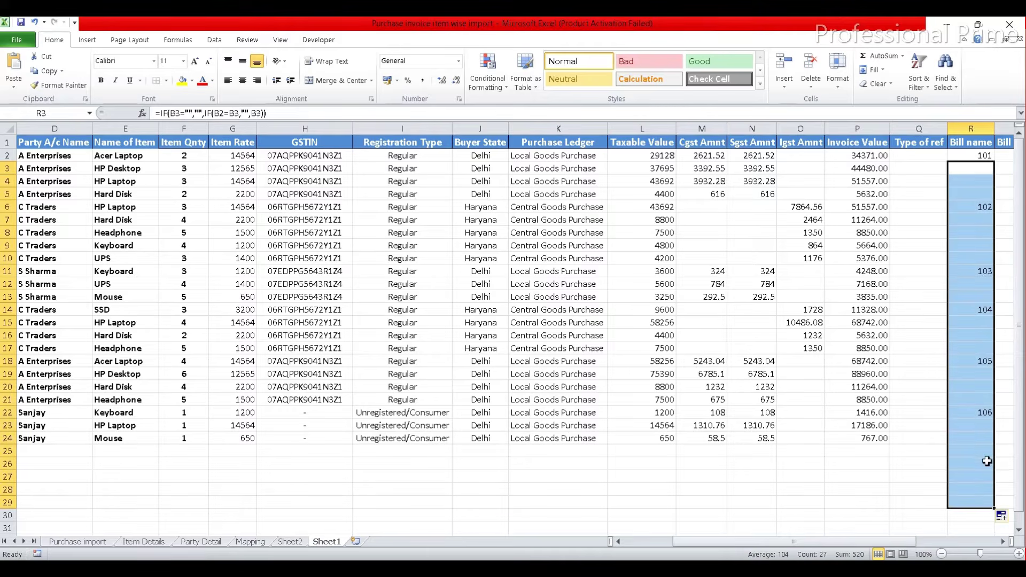
# Step: Change the Bill Amount formula in T2 to =IF(R2="","",SUMIF(B:B,B2,P:P)) and fill it down through T29
pyautogui.moveTo(757, 542); pyautogui.dragTo(818, 543)
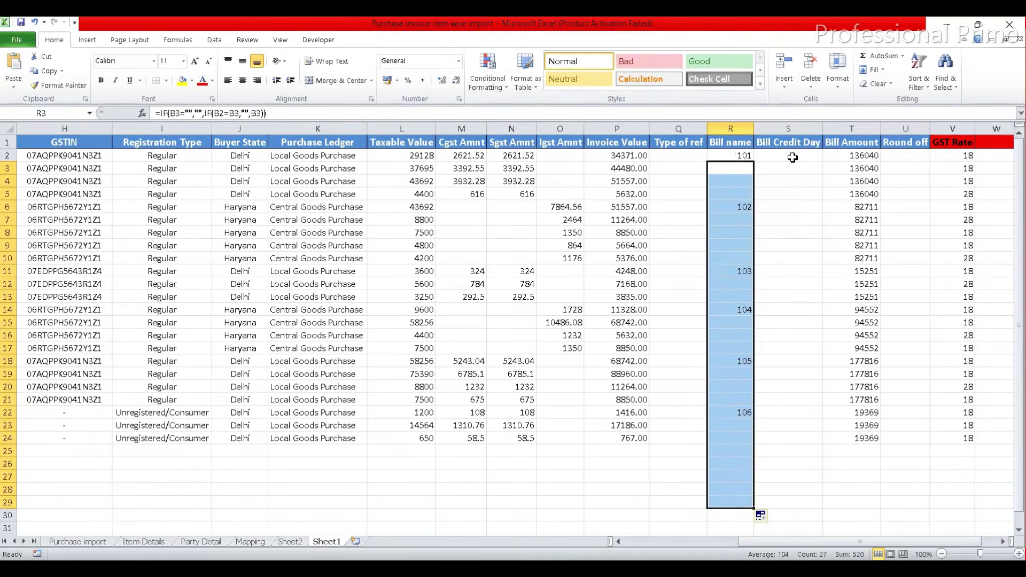
pyautogui.click(856, 158)
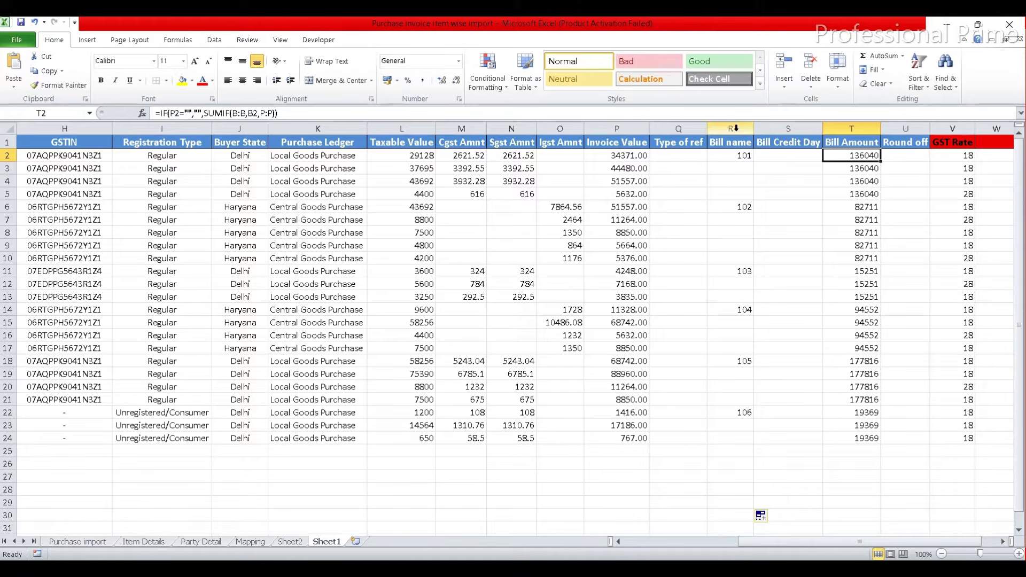
pyautogui.click(180, 113)
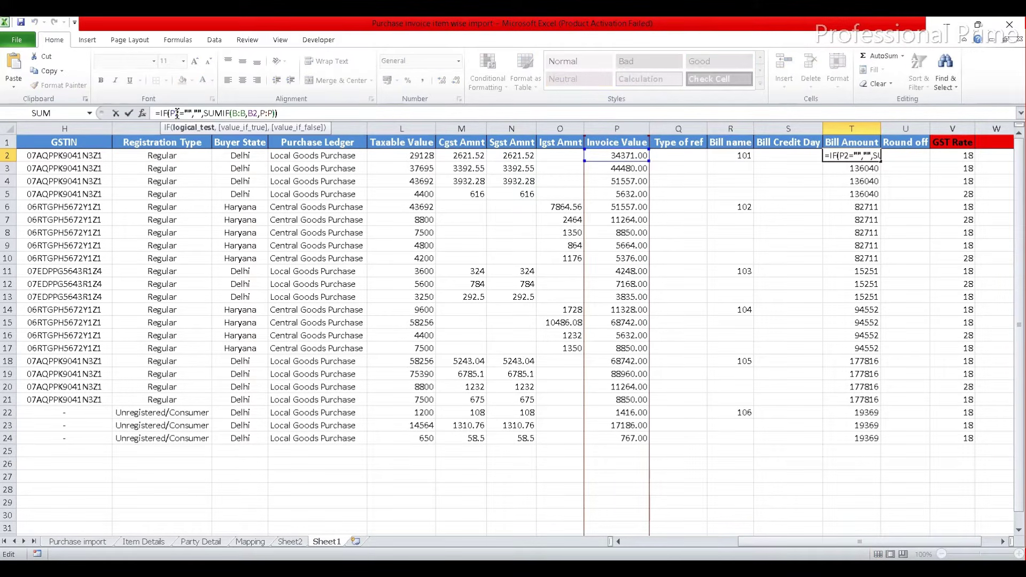
pyautogui.press('BackSpace')
pyautogui.write('R')
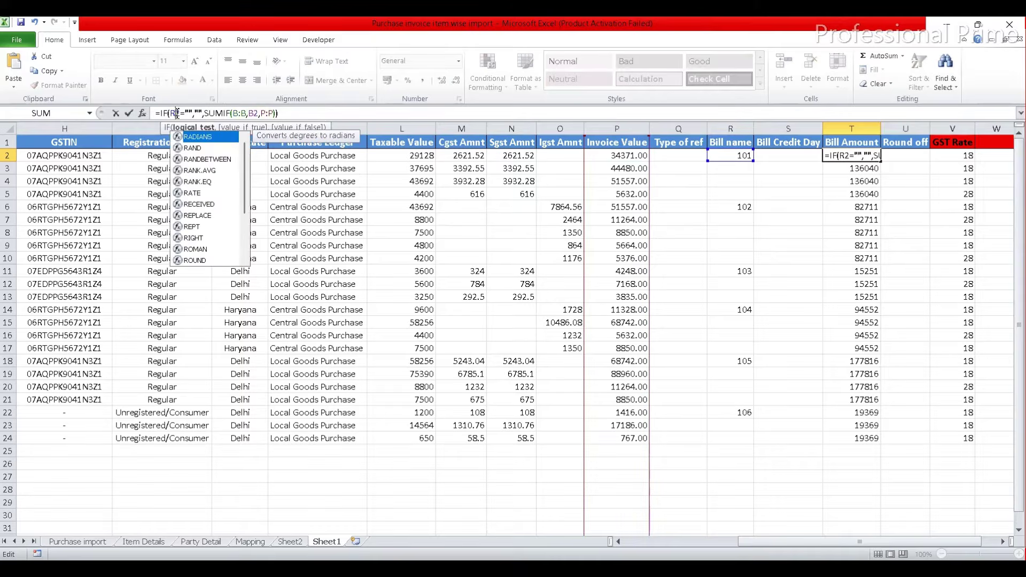
pyautogui.click(282, 114)
pyautogui.press('Return')
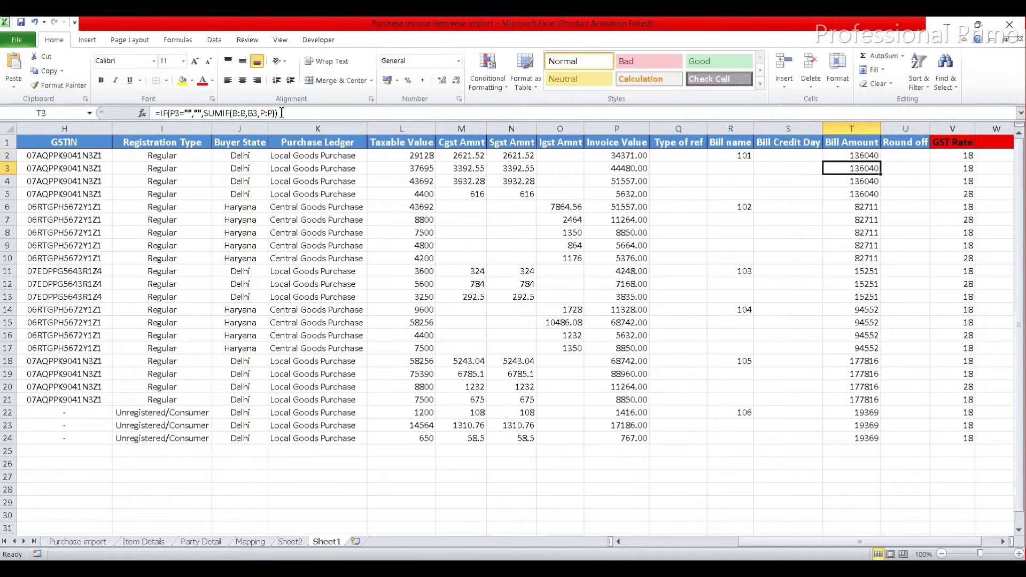
pyautogui.click(862, 157)
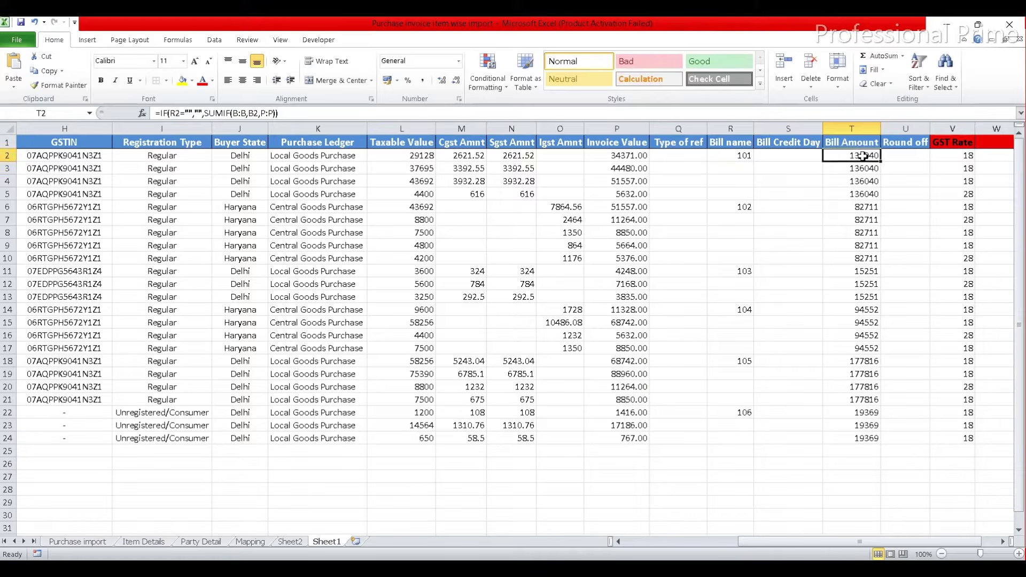
pyautogui.doubleClick(881, 165)
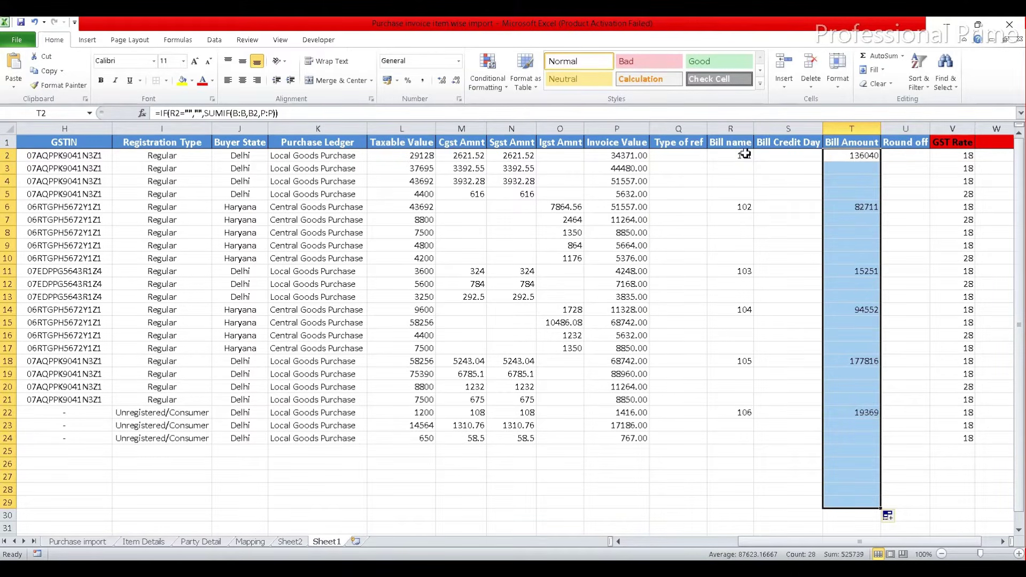
pyautogui.click(857, 157)
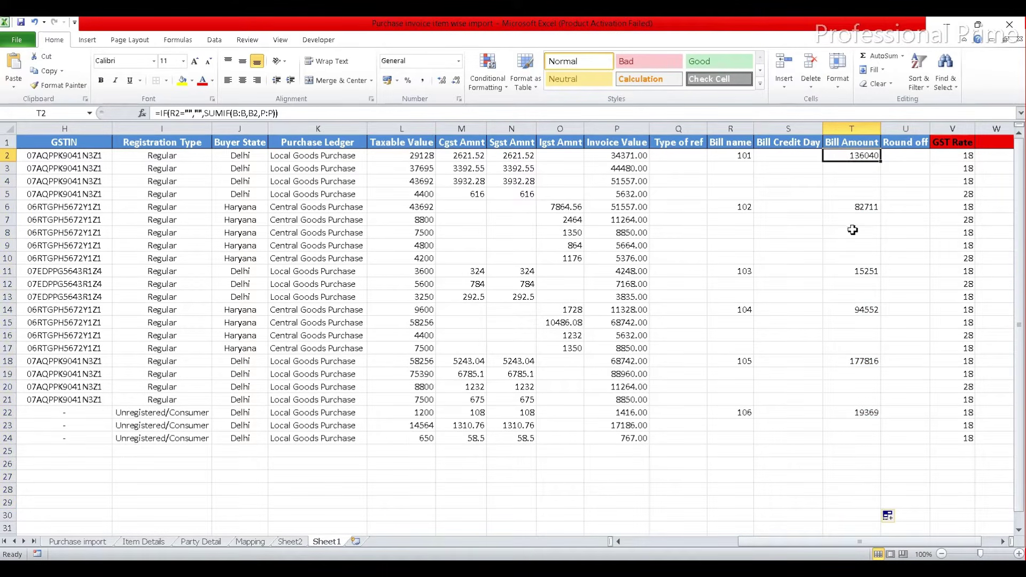
# Step: Enter =IF(R2="","","New Ref") in Q2 under Type of ref and fill it down through Q29
pyautogui.click(670, 159)
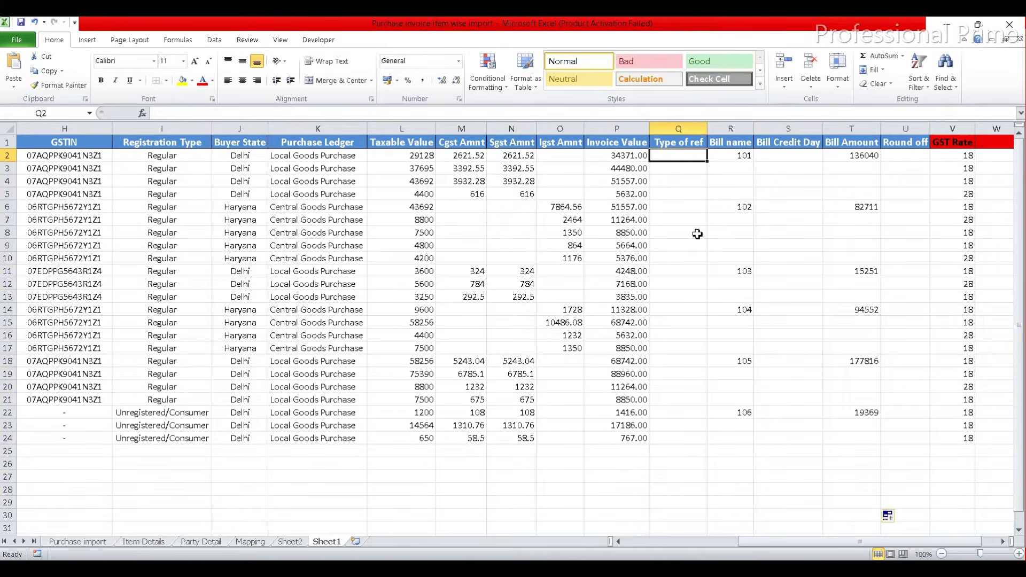
pyautogui.write('=')
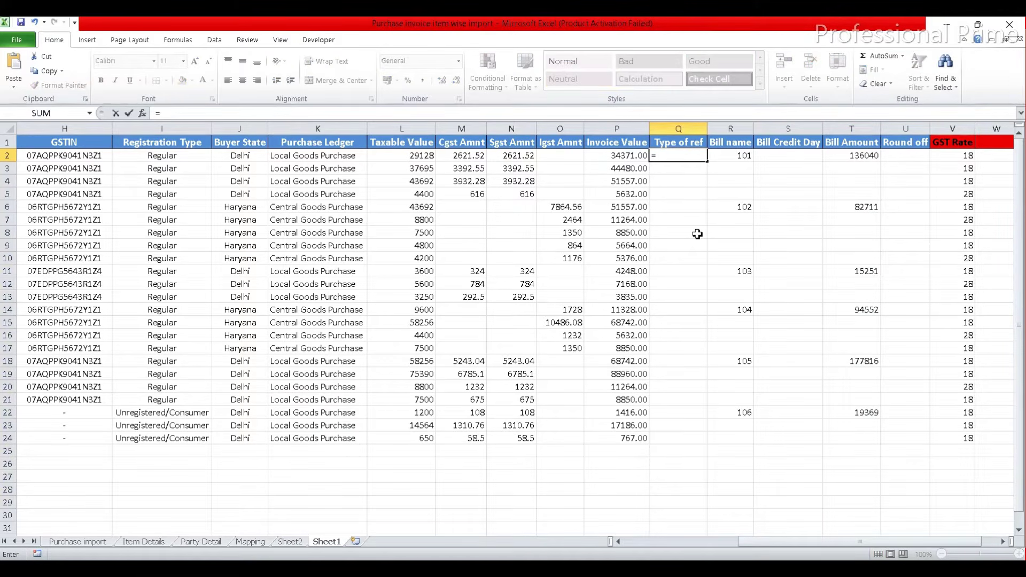
pyautogui.write('IF(')
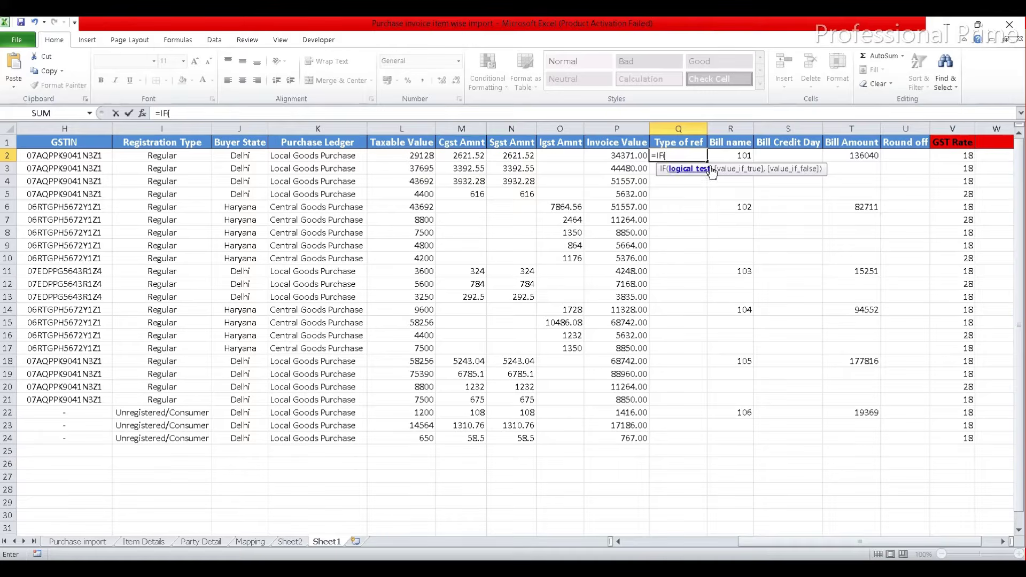
pyautogui.click(740, 154)
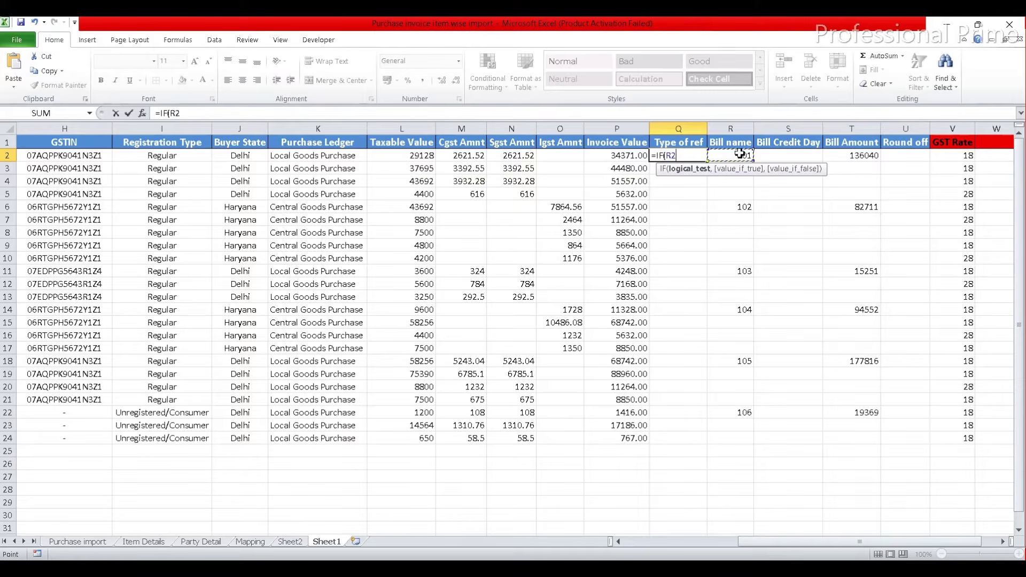
pyautogui.write('="",')
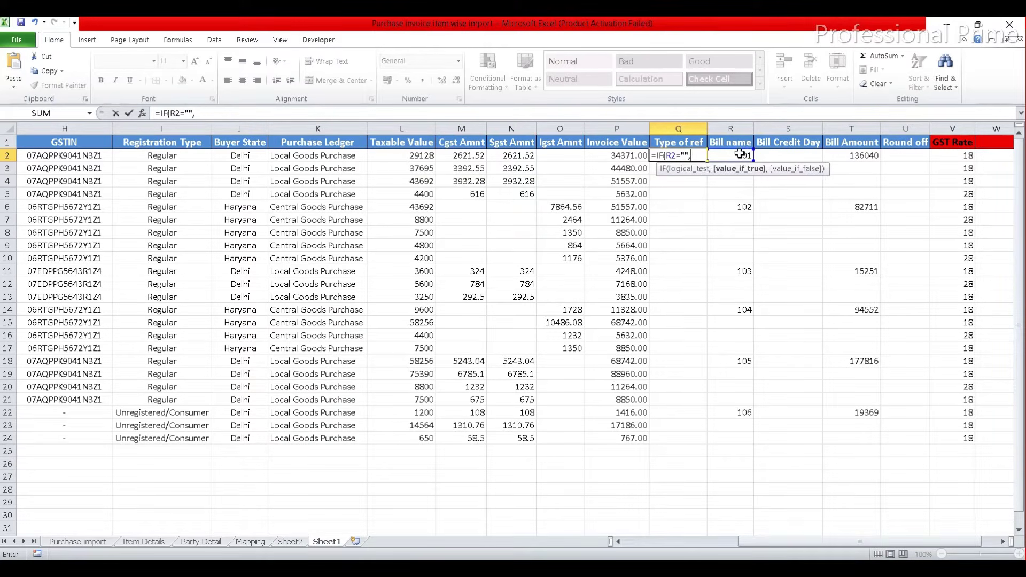
pyautogui.write('"",')
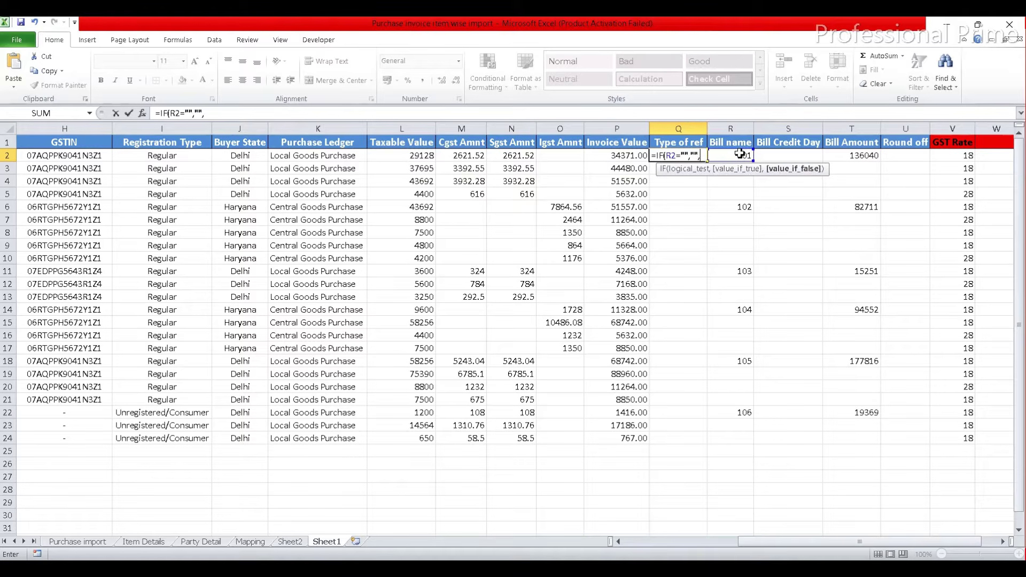
pyautogui.write('"New Ref')
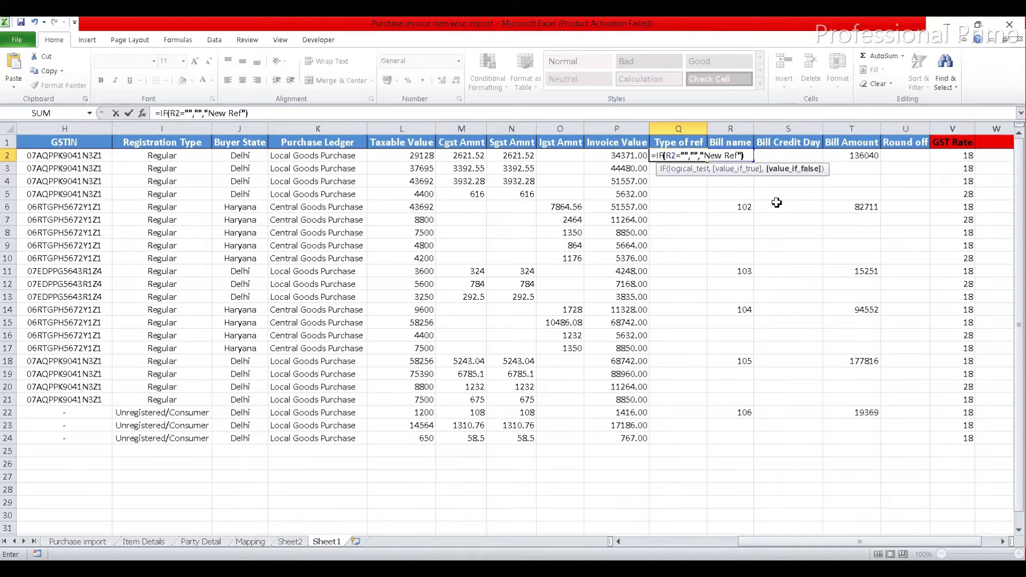
pyautogui.press('Return')
pyautogui.press('Up')
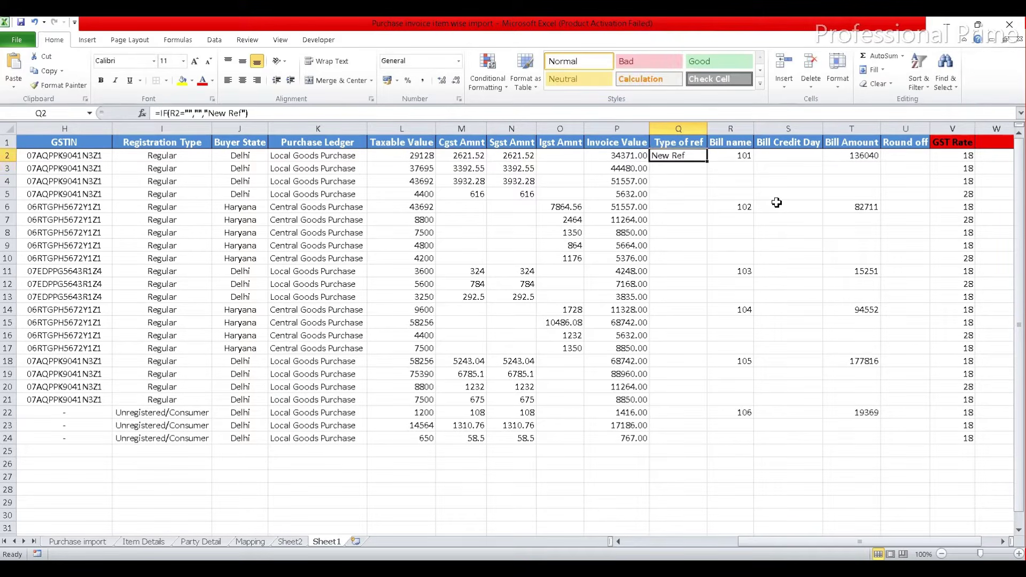
pyautogui.moveTo(711, 165); pyautogui.dragTo(706, 503)
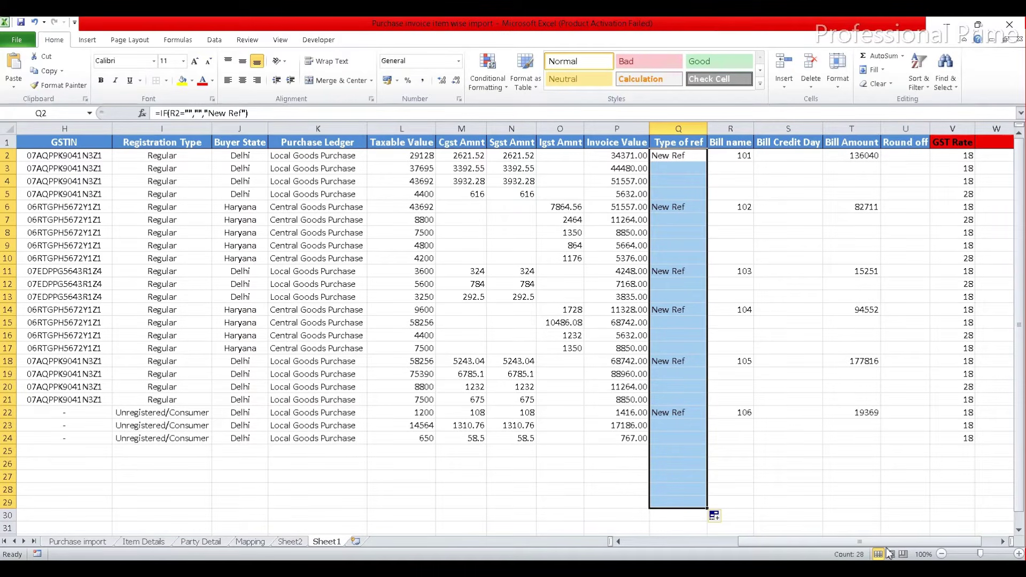
# Step: Enter =IF(R2="","","7") in S2 under Bill Credit Day, center it, and fill it down through S29
pyautogui.click(777, 158)
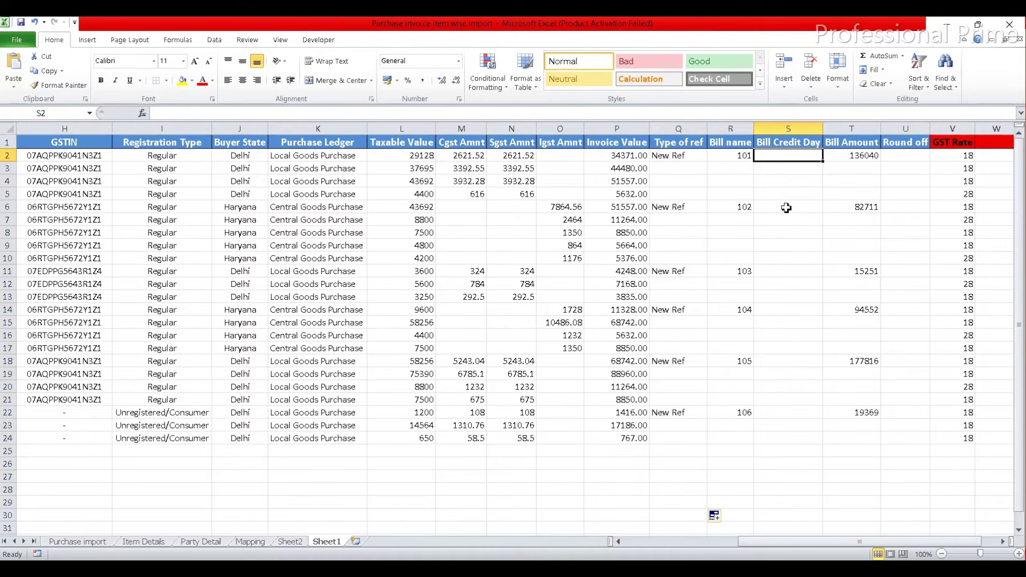
pyautogui.write('=')
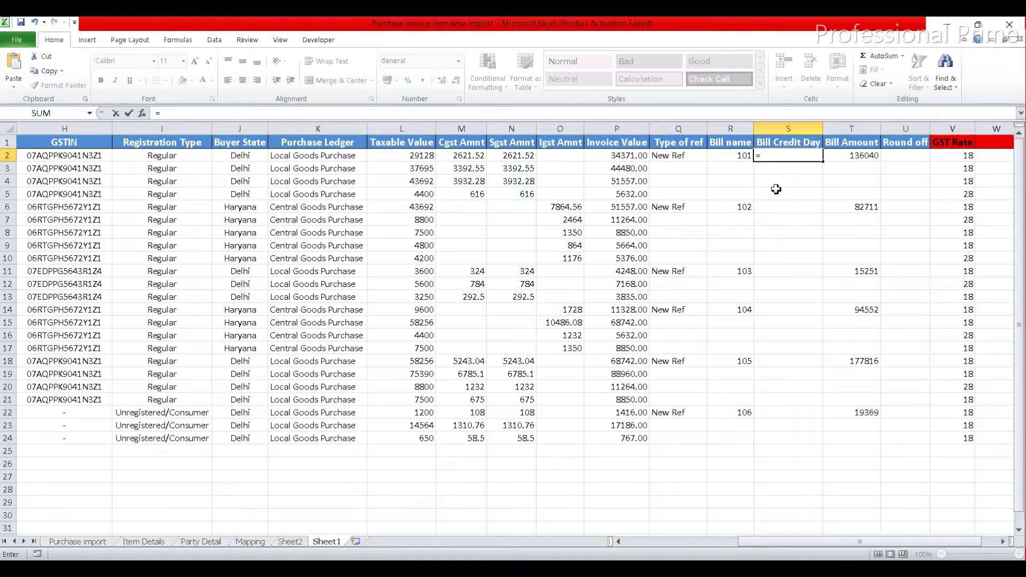
pyautogui.write('IF(')
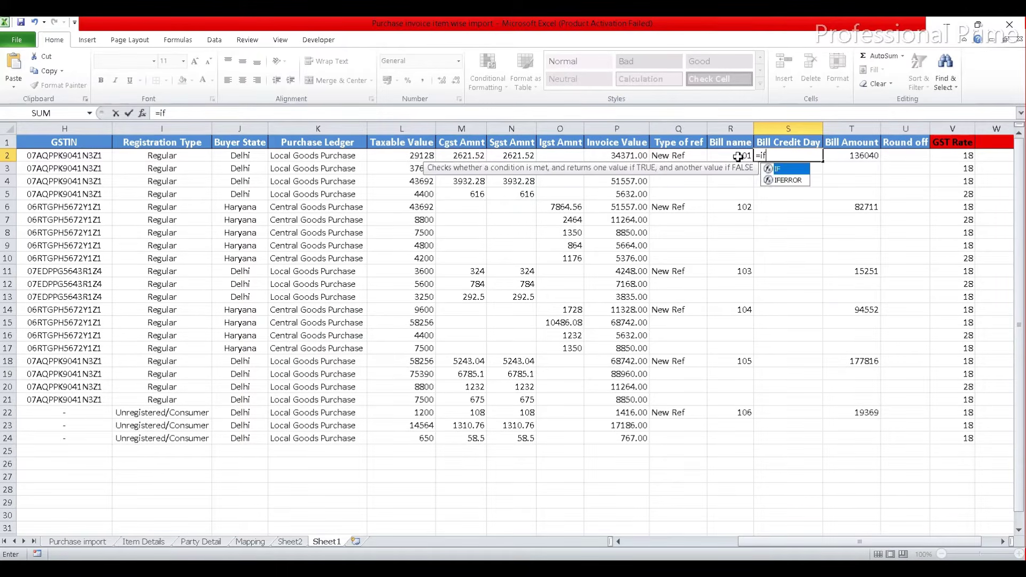
pyautogui.click(734, 157)
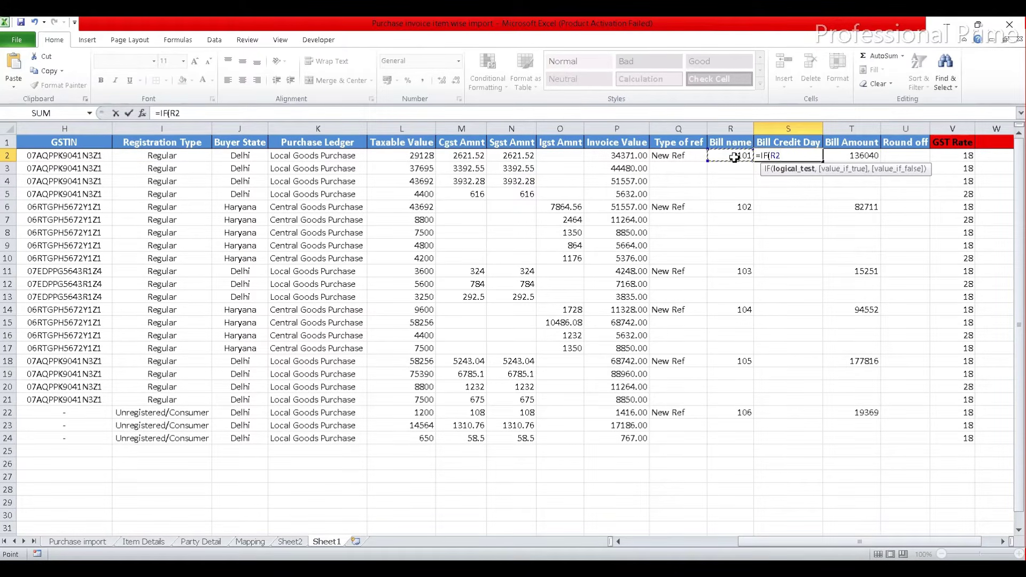
pyautogui.write('="","","7')
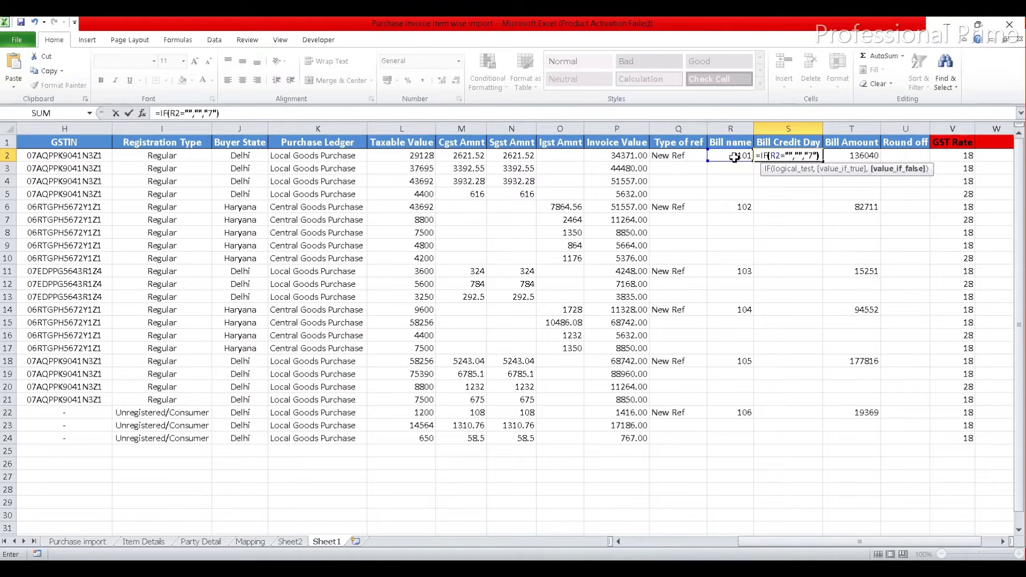
pyautogui.press('Return')
pyautogui.press('Up')
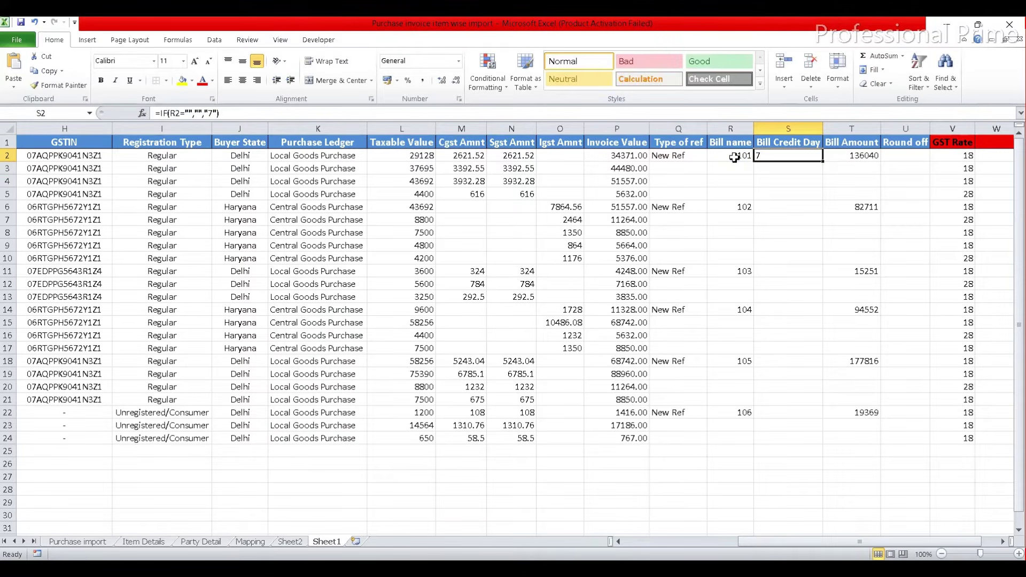
pyautogui.click(242, 80)
pyautogui.moveTo(823, 162); pyautogui.dragTo(826, 505)
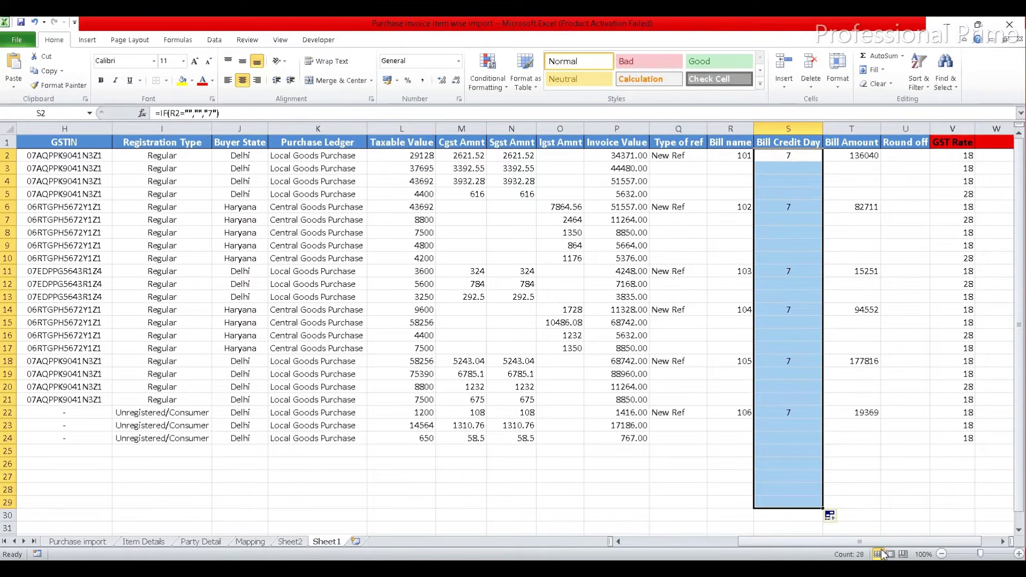
# Step: Copy the Invoice Value formula text from P2 into W2, the unnamed helper column beside GST Rate, keeping its L2:O2 references
pyautogui.click(903, 156)
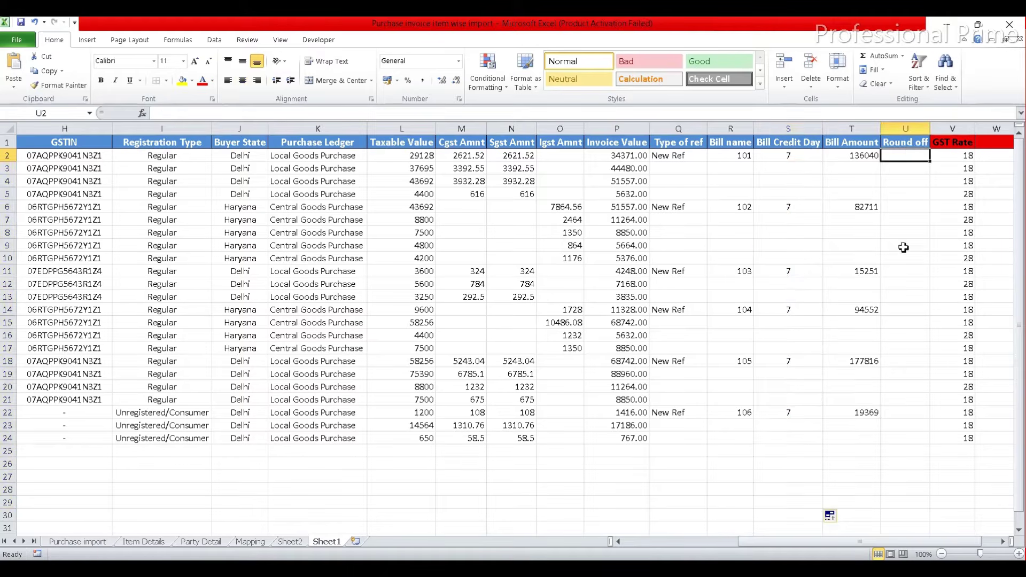
pyautogui.moveTo(751, 541); pyautogui.dragTo(764, 541)
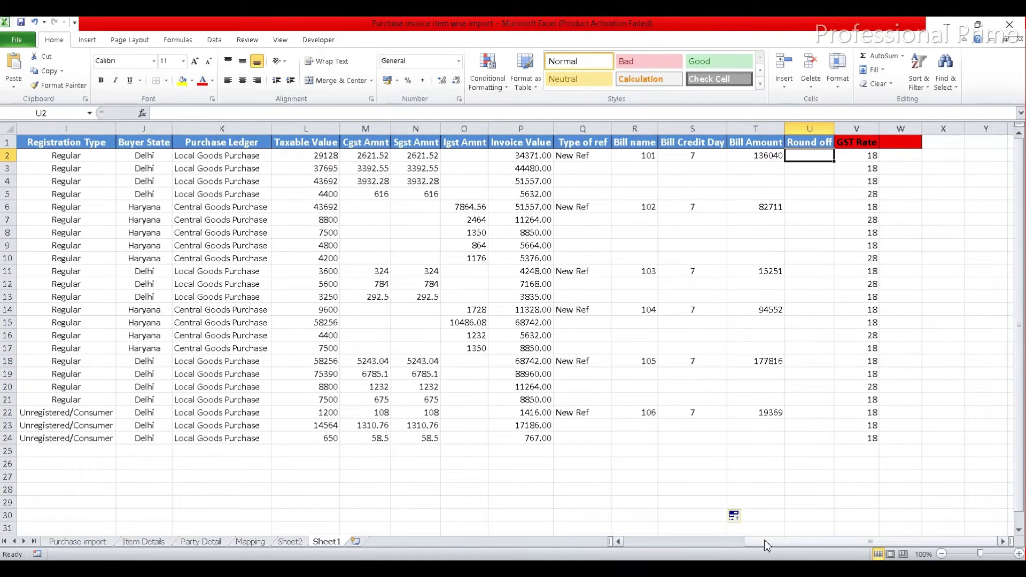
pyautogui.click(898, 155)
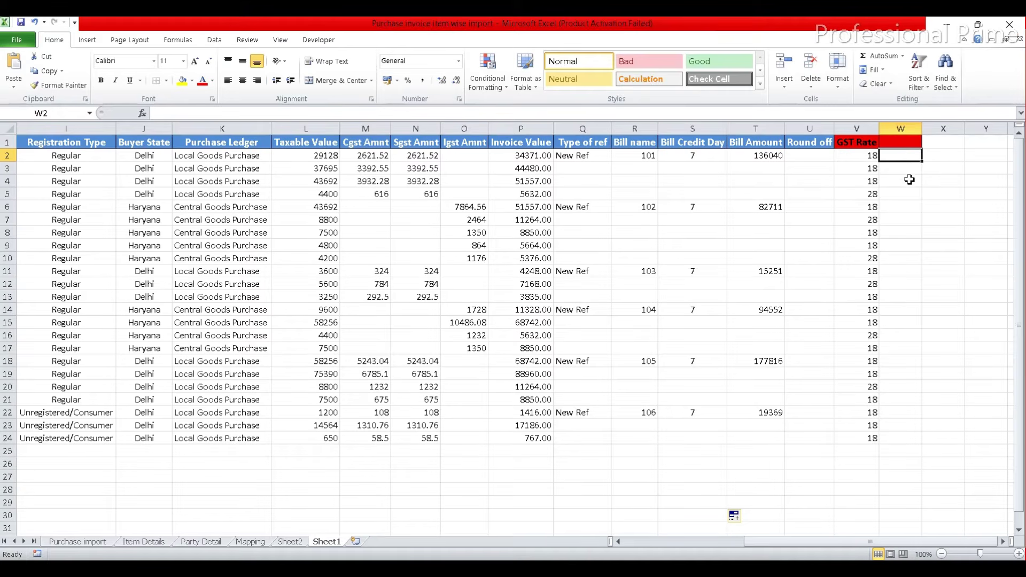
pyautogui.click(537, 157)
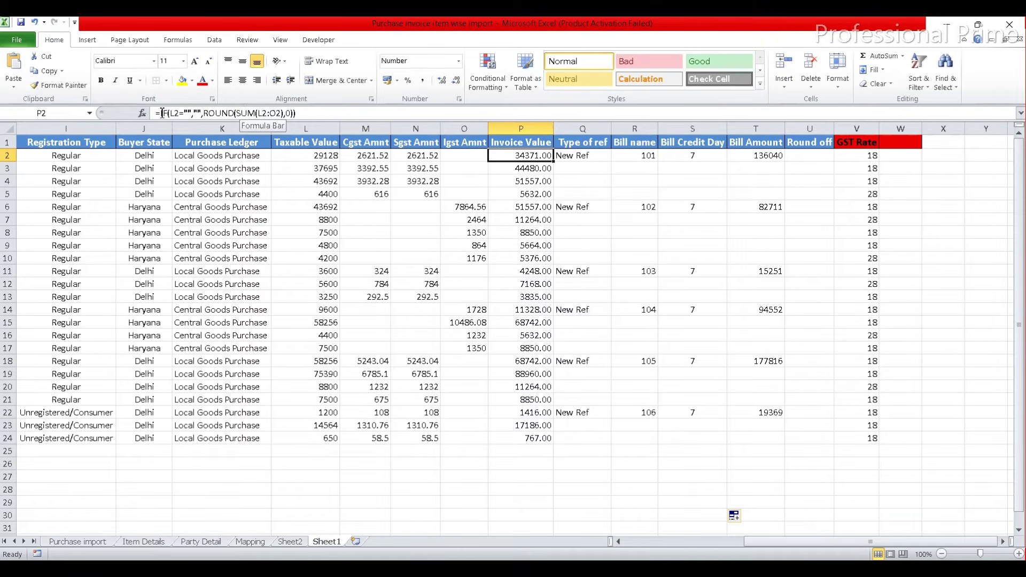
pyautogui.moveTo(161, 114); pyautogui.dragTo(307, 119)
pyautogui.hotkey('ctrl', 'c')
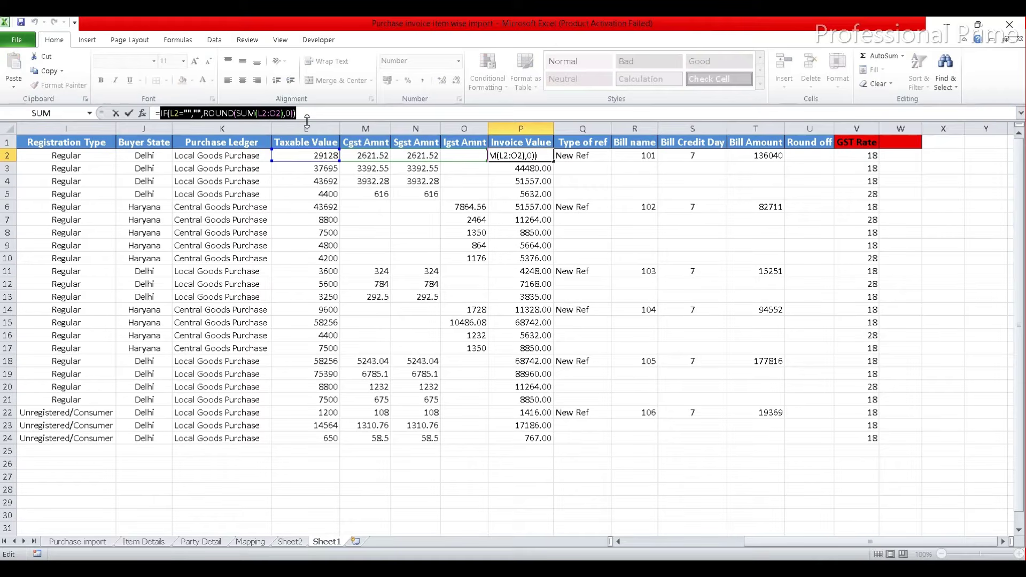
pyautogui.press('Escape')
pyautogui.click(903, 159)
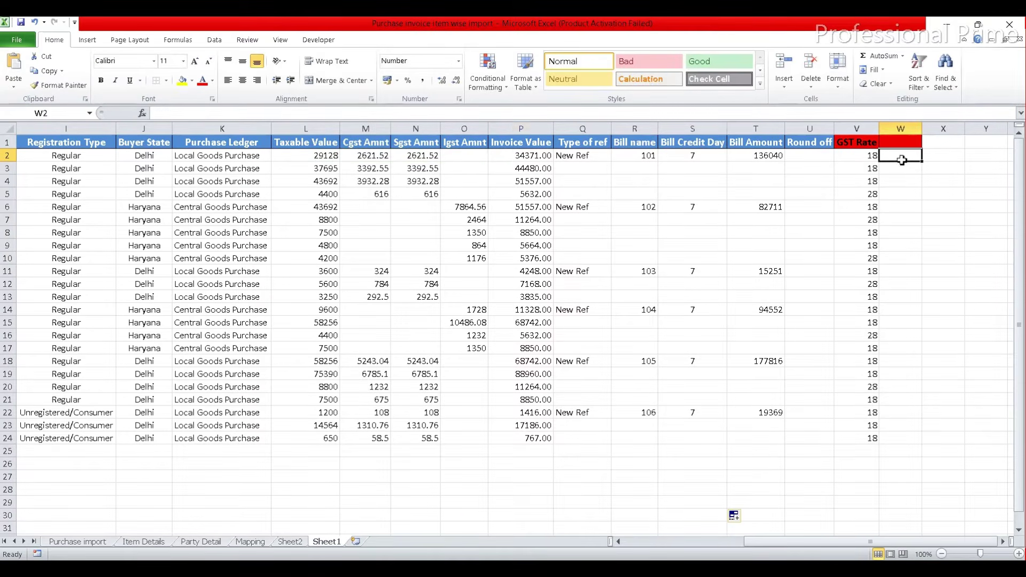
pyautogui.write('=')
pyautogui.hotkey('ctrl', 'v')
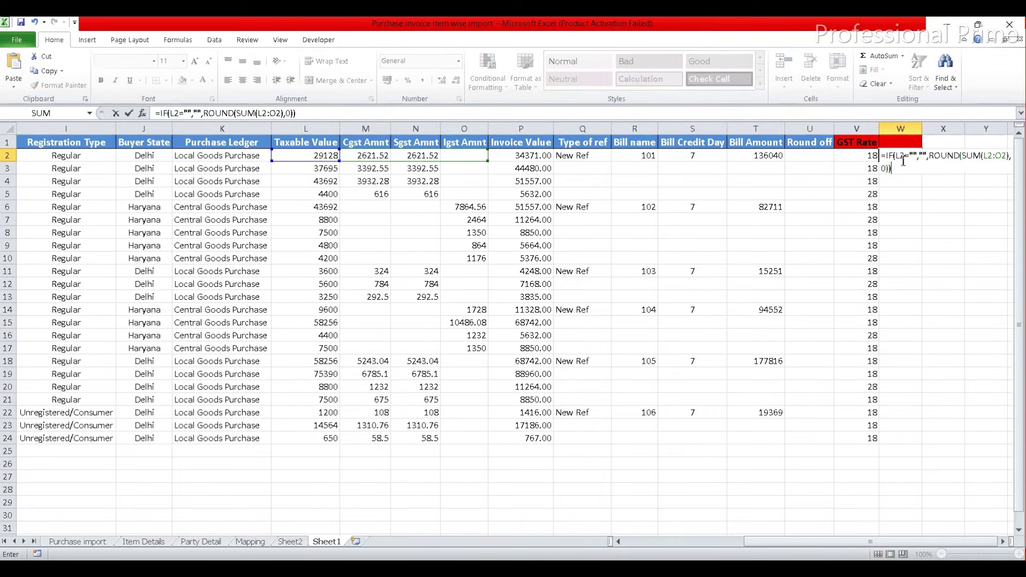
# Step: Remove the rounding from the W2 formula so that it reads =IF(L2="","",(SUM(L2:O2)))
pyautogui.moveTo(765, 542); pyautogui.dragTo(853, 556)
pyautogui.click(962, 156)
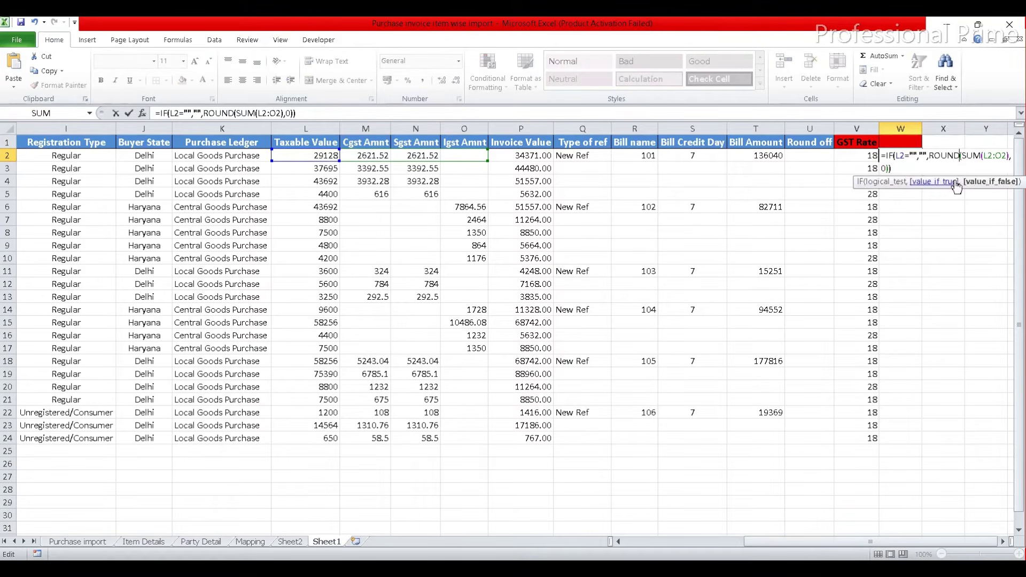
pyautogui.press('BackSpace')
pyautogui.press('BackSpace')
pyautogui.press('BackSpace')
pyautogui.press('BackSpace')
pyautogui.press('BackSpace')
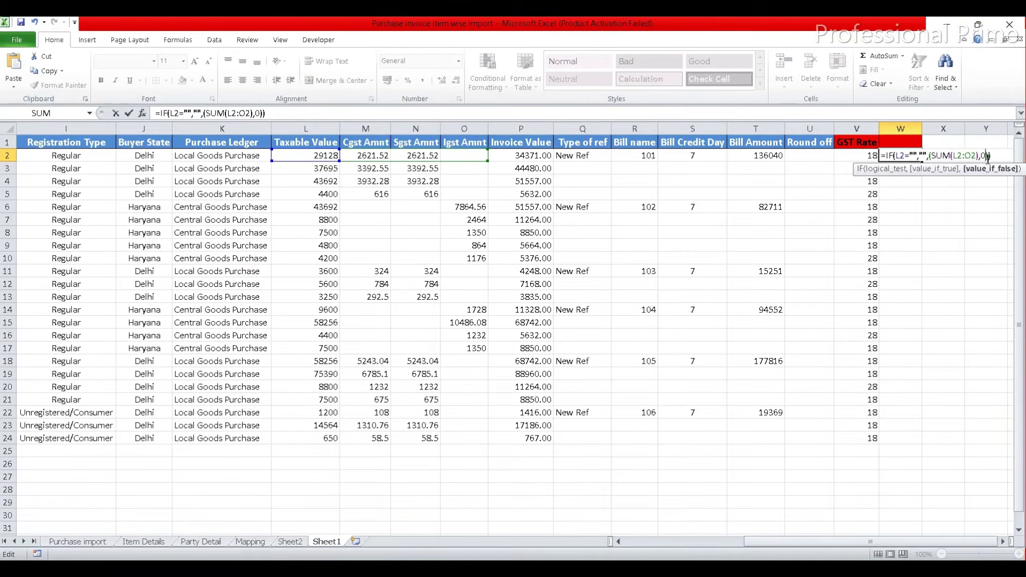
pyautogui.press('BackSpace')
pyautogui.press('BackSpace')
pyautogui.press('Return')
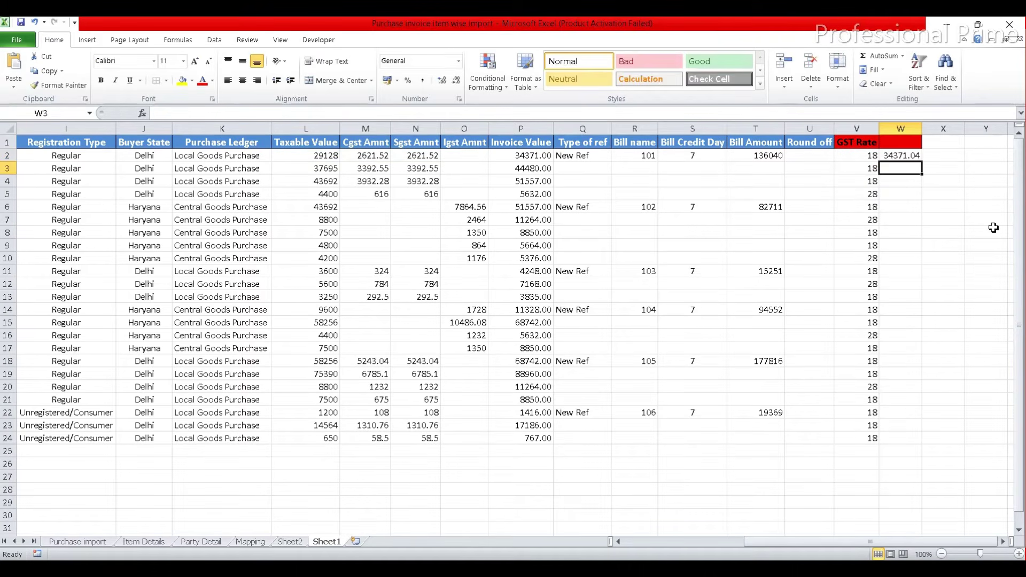
# Step: Fill the W2 formula down through W29 and format the column's values with two decimal places
pyautogui.click(909, 154)
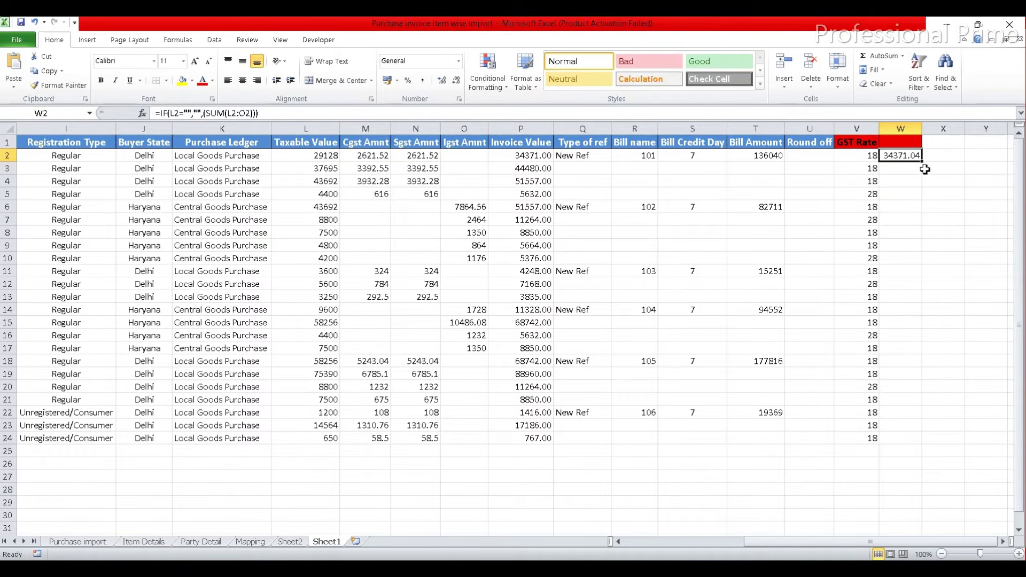
pyautogui.doubleClick(922, 160)
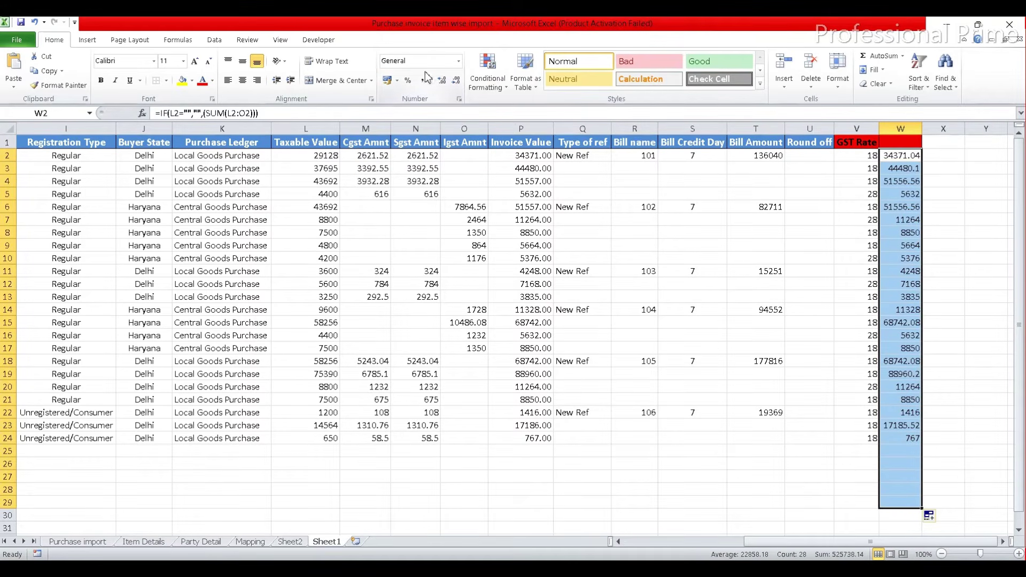
pyautogui.click(442, 80)
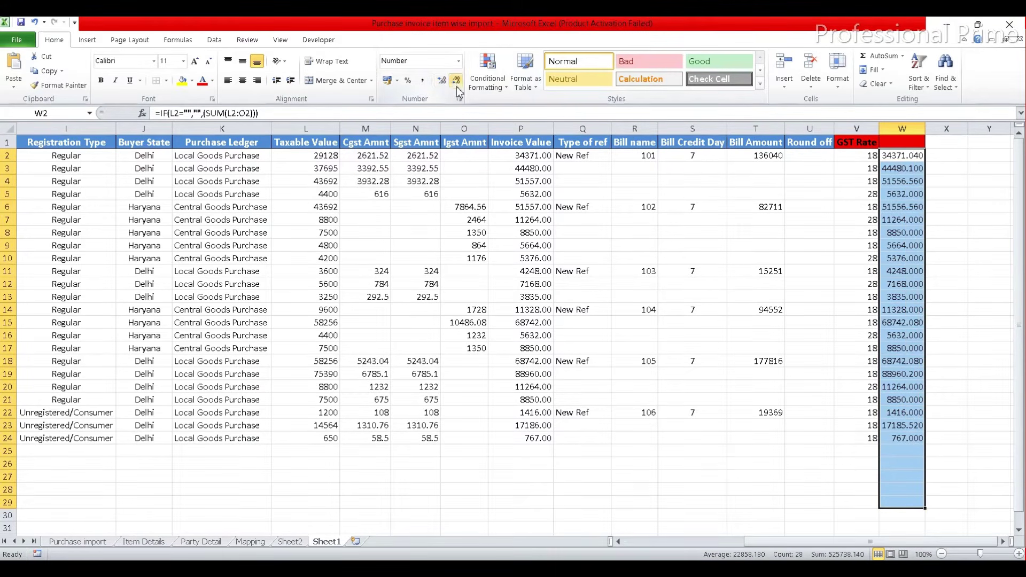
pyautogui.click(456, 80)
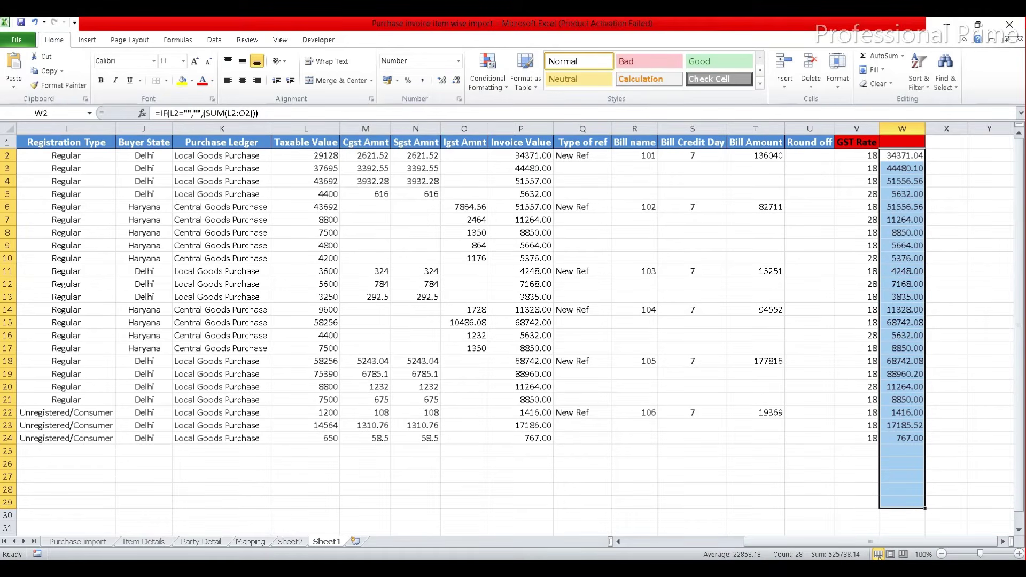
pyautogui.click(899, 156)
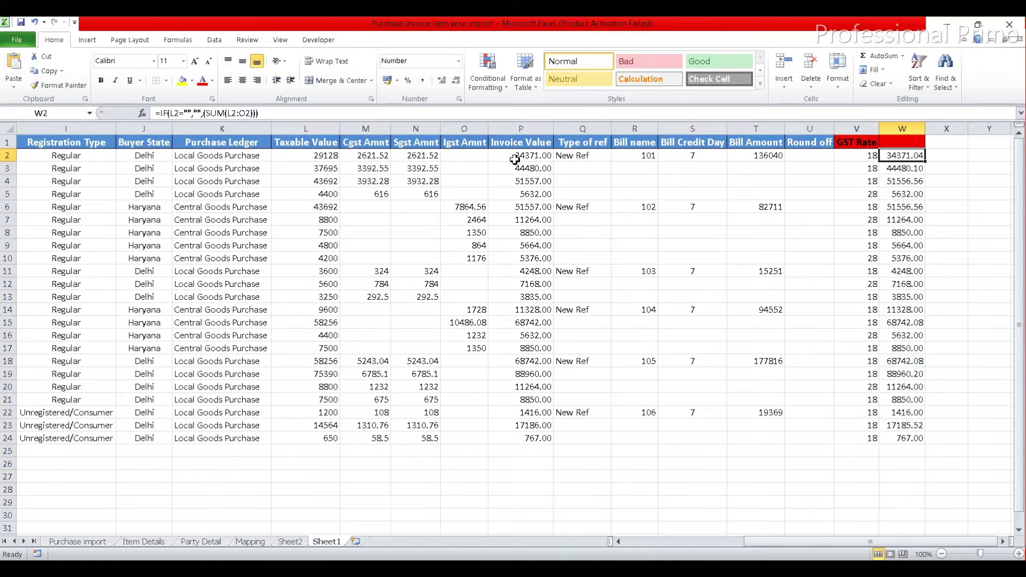
pyautogui.click(812, 157)
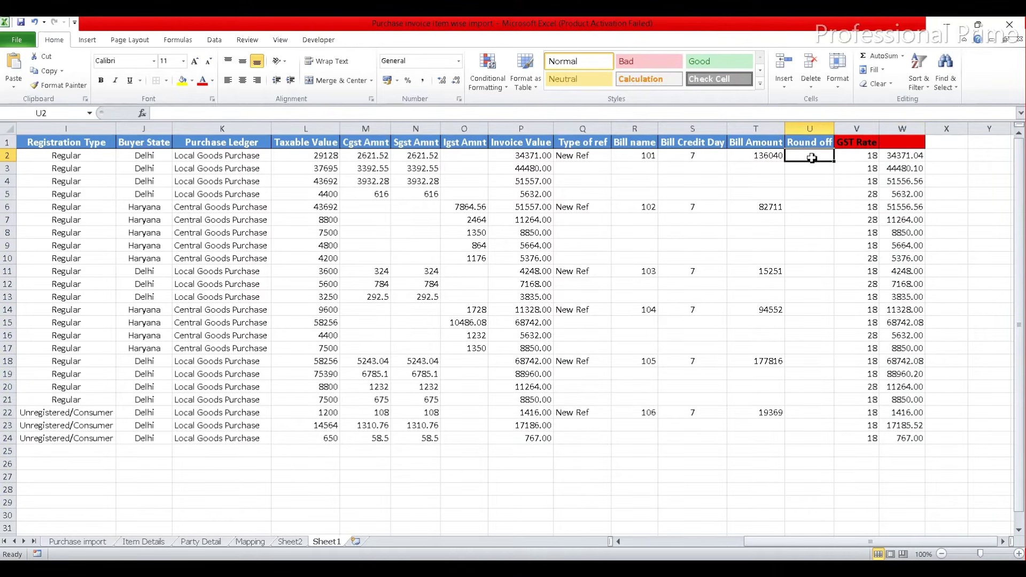
pyautogui.moveTo(809, 129); pyautogui.dragTo(321, 134)
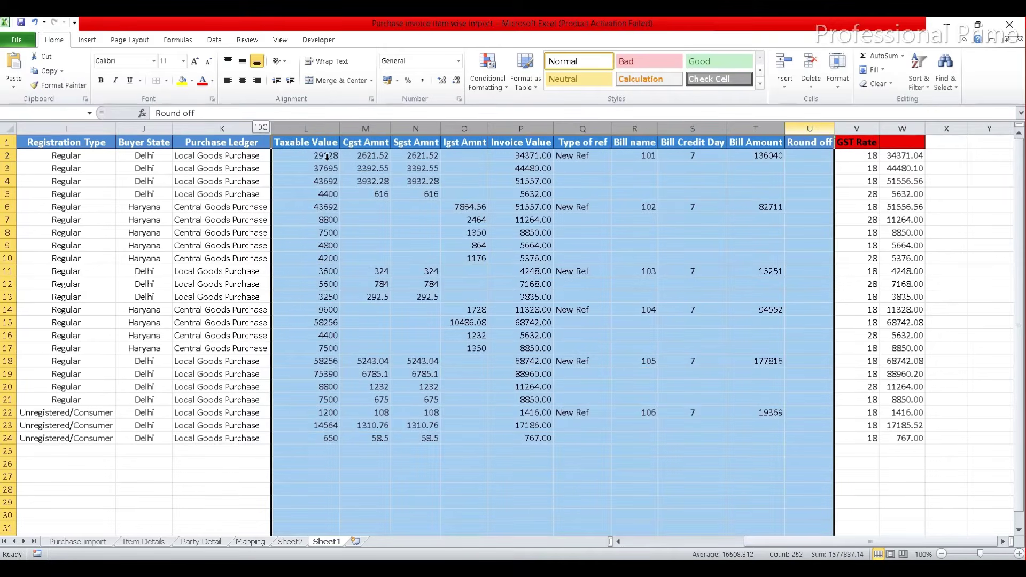
pyautogui.moveTo(858, 128); pyautogui.dragTo(897, 131)
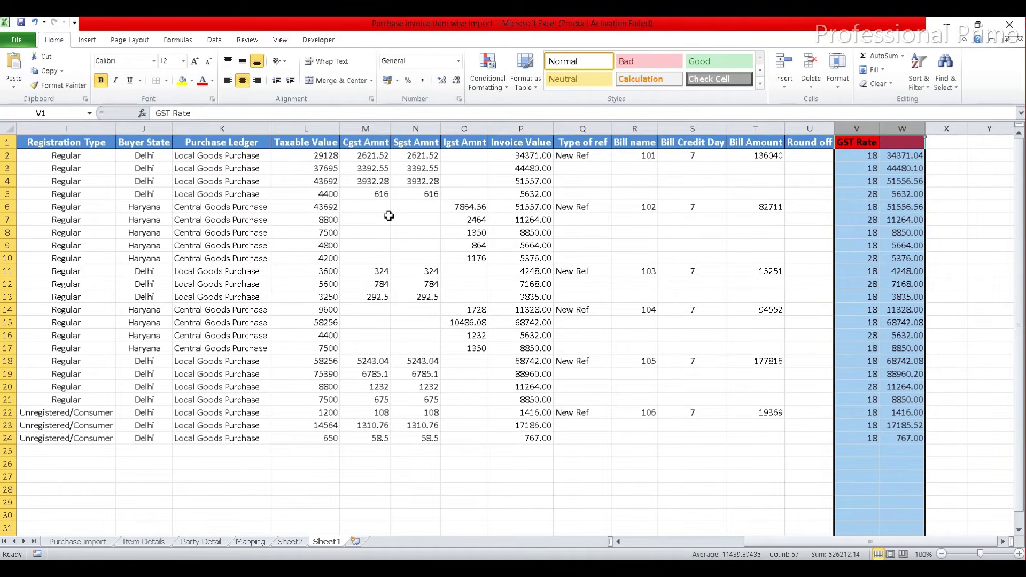
pyautogui.click(850, 142)
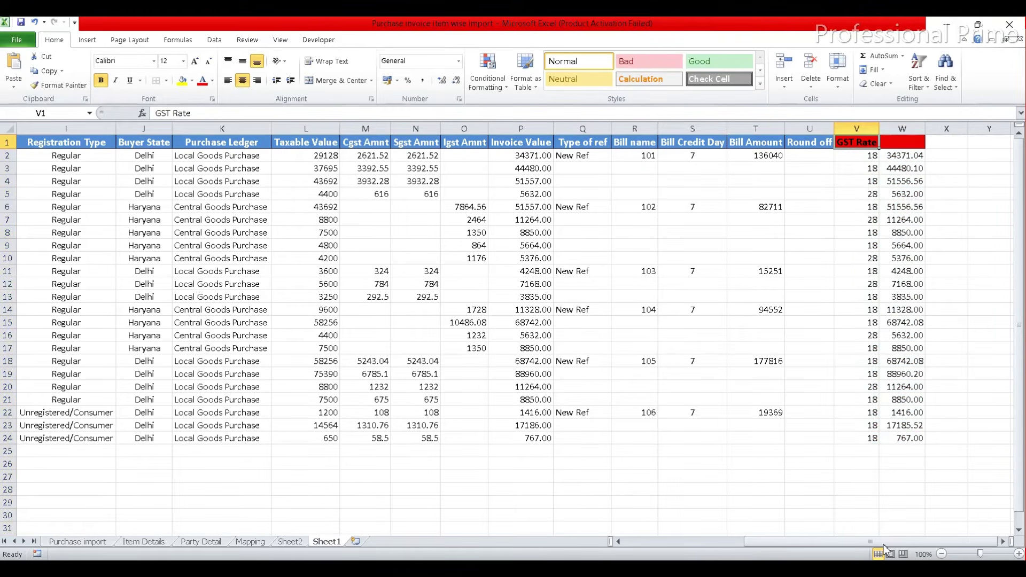
# Step: Enter =P2-W2 in U2 under Round off and fill it down through U29
pyautogui.click(806, 157)
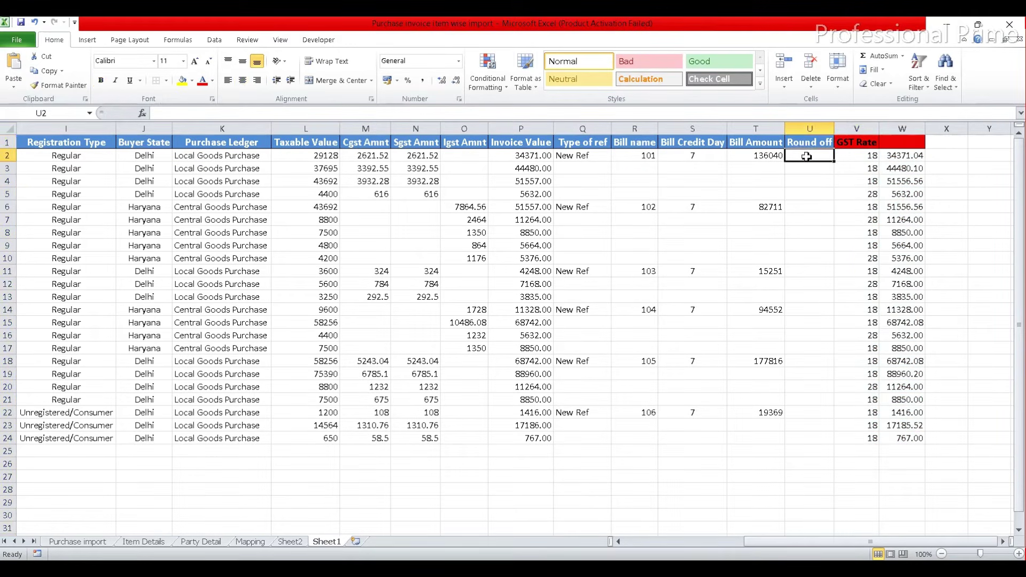
pyautogui.write('=')
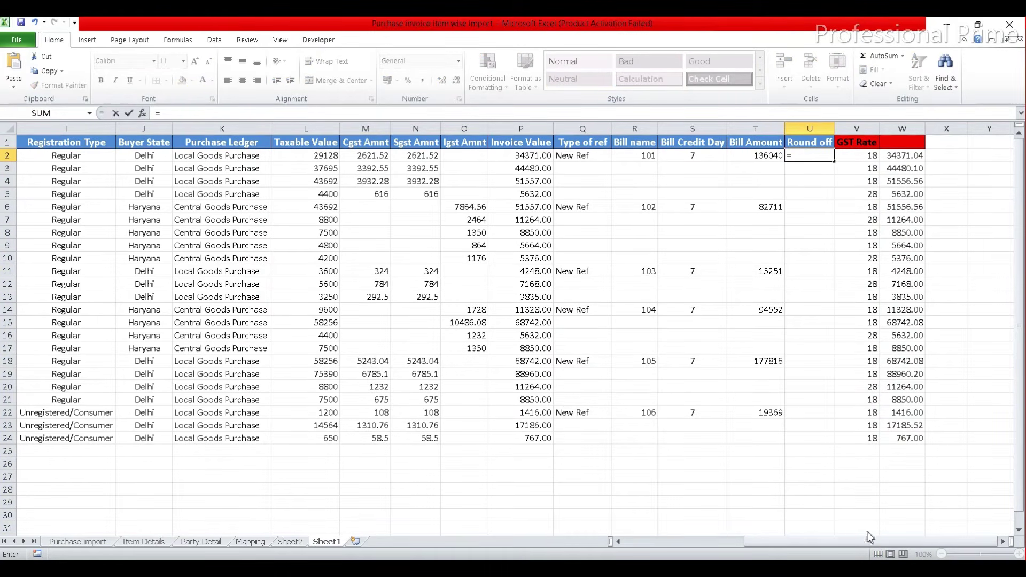
pyautogui.click(533, 158)
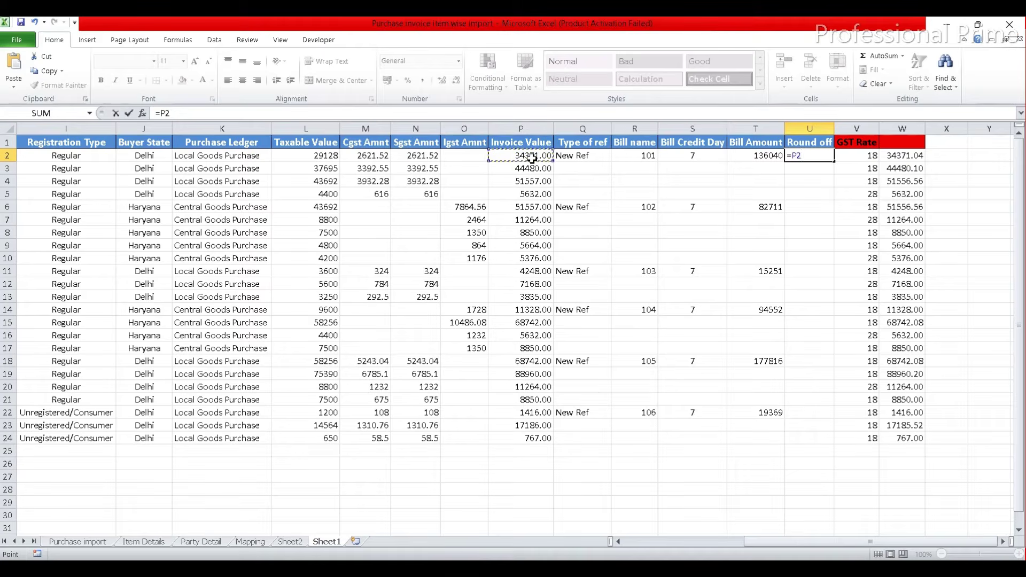
pyautogui.write('-')
pyautogui.click(893, 156)
pyautogui.press('Return')
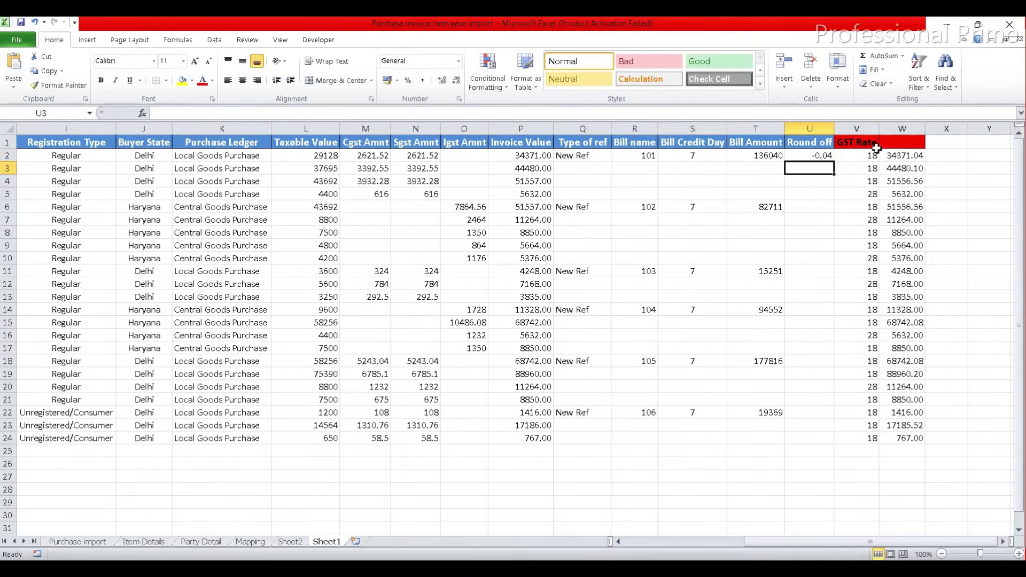
pyautogui.click(800, 157)
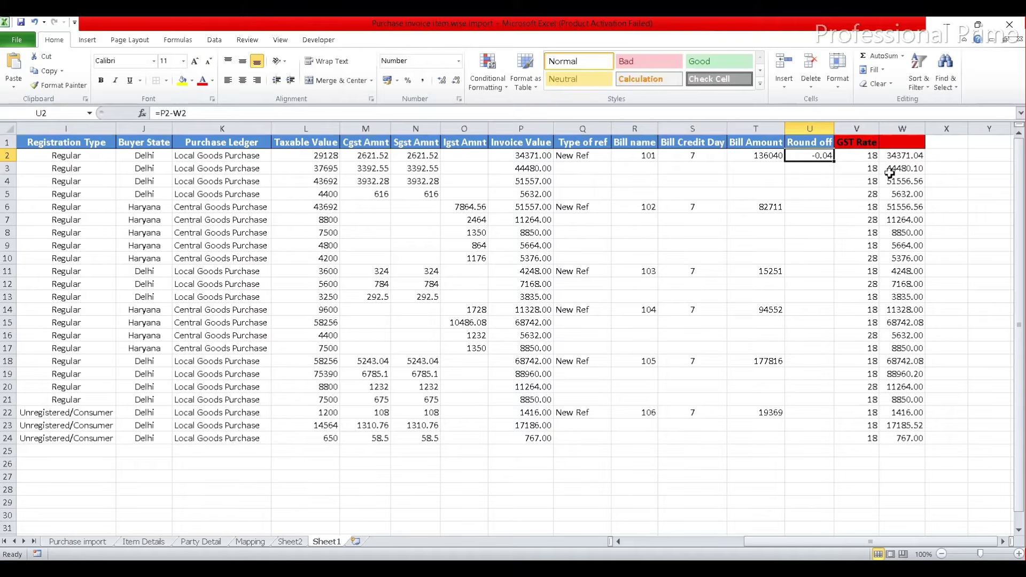
pyautogui.doubleClick(845, 163)
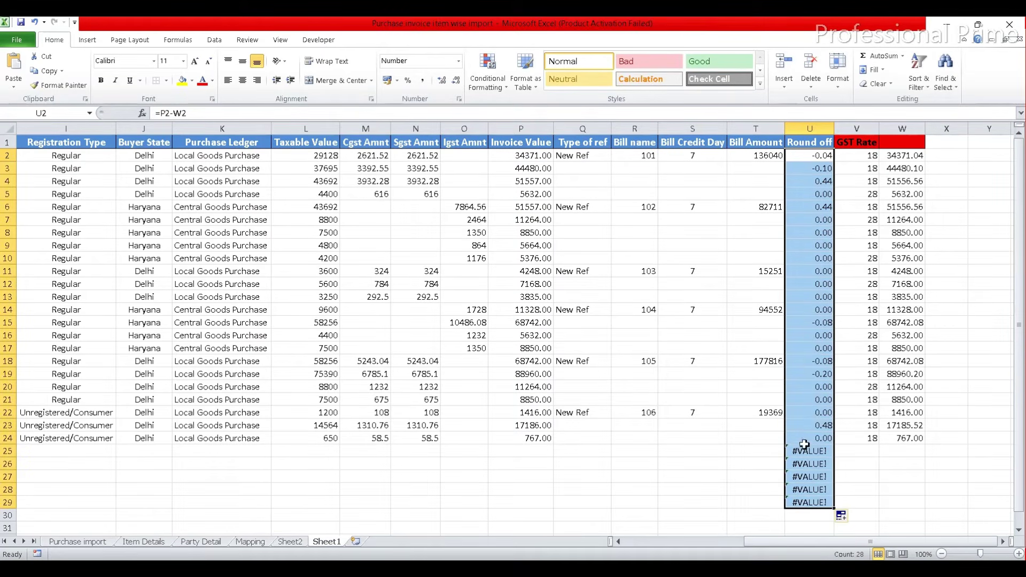
# Step: Wrap the Round off formula in U2 as =IFERROR(P2-W2,"") and fill it down through U29
pyautogui.click(806, 161)
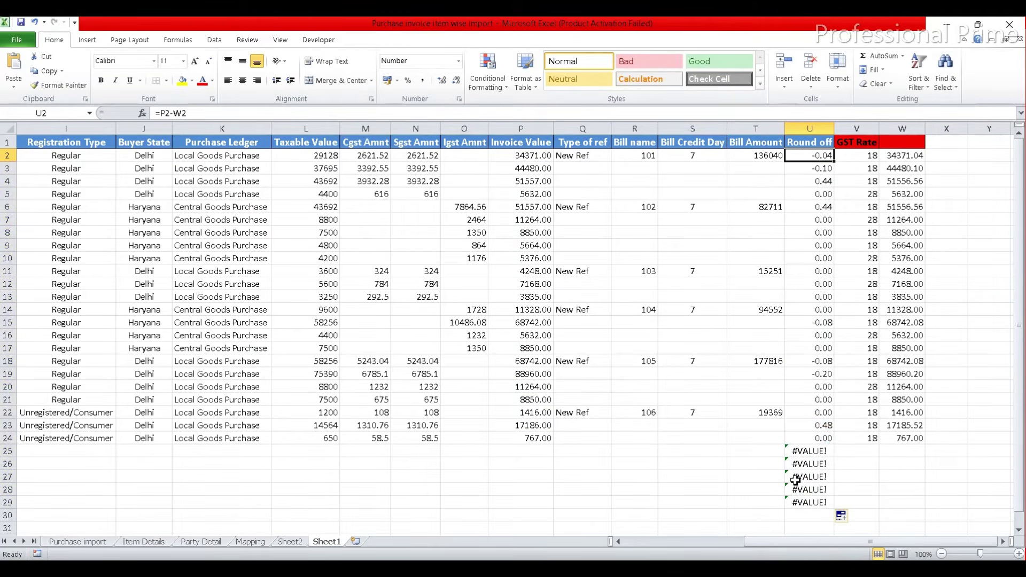
pyautogui.click(157, 116)
pyautogui.write('IFERROR(')
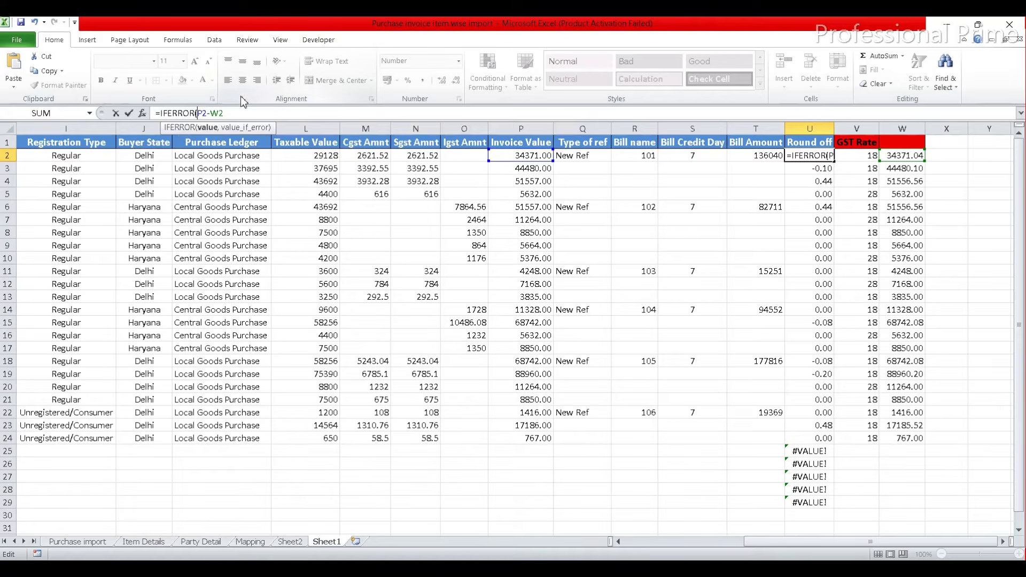
pyautogui.click(230, 115)
pyautogui.write(',')
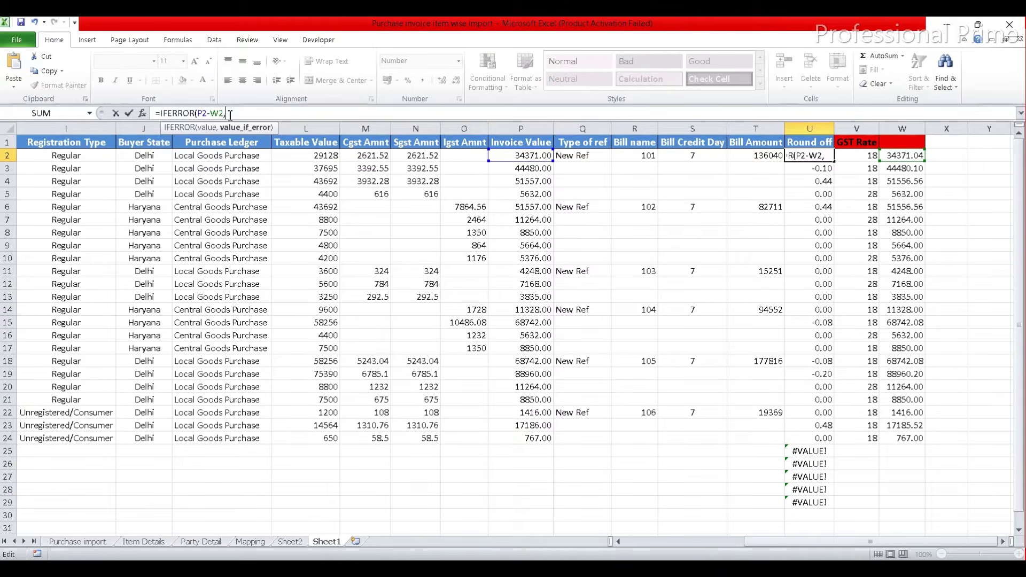
pyautogui.write('"")')
pyautogui.hotkey('ctrl', 'Return')
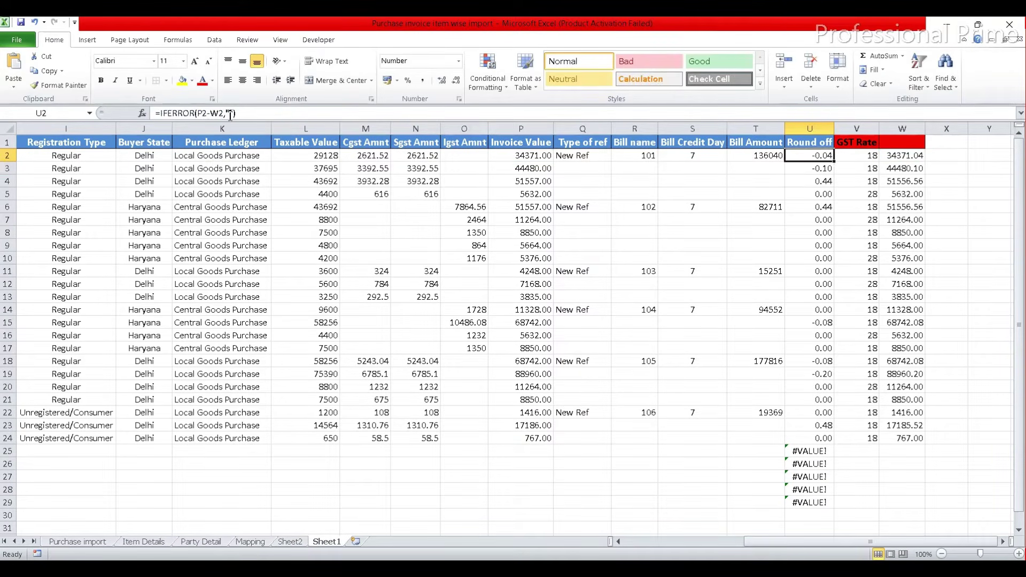
pyautogui.doubleClick(834, 162)
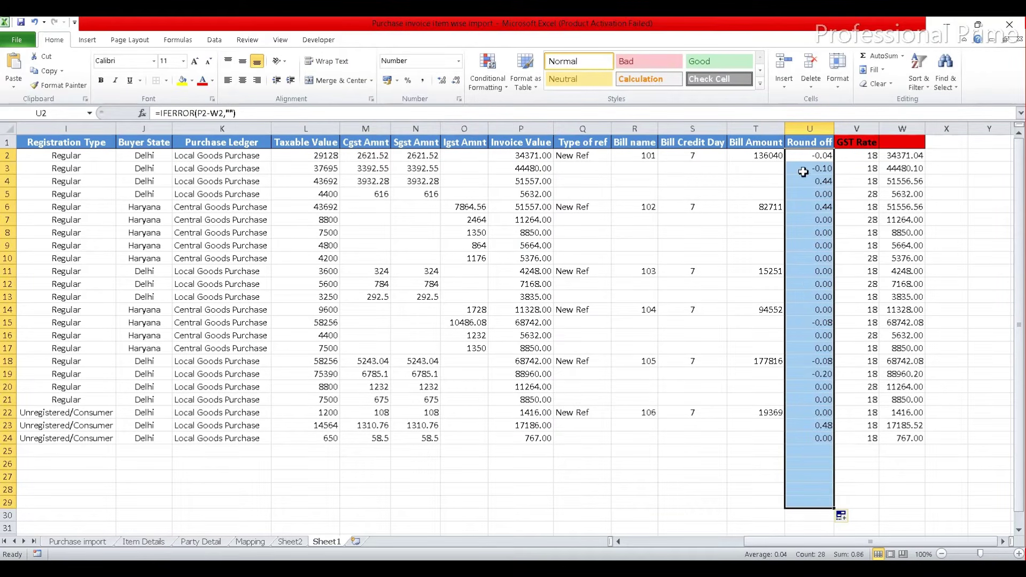
# Step: Start a new entry in row 25 with Delhi as the State and 107 as the Voucher No
pyautogui.click(677, 146)
pyautogui.press('Left')
pyautogui.press('Left')
pyautogui.press('Left')
pyautogui.press('Left')
pyautogui.press('Left')
pyautogui.press('Left')
pyautogui.press('Left')
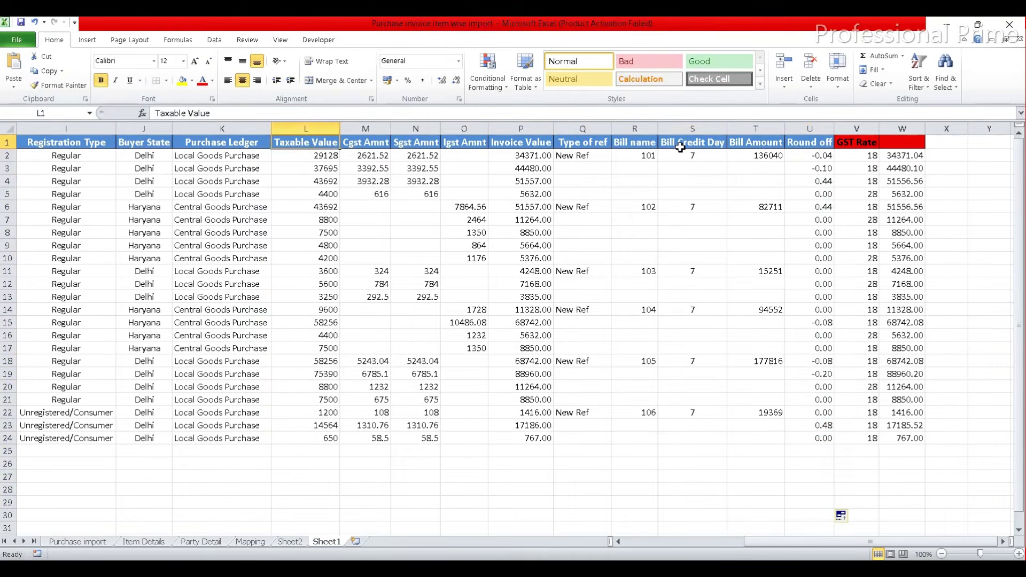
pyautogui.press('Left')
pyautogui.press('Left')
pyautogui.press('Left')
pyautogui.press('Left')
pyautogui.press('Left')
pyautogui.press('Left')
pyautogui.press('Left')
pyautogui.press('Left')
pyautogui.press('Left')
pyautogui.press('Left')
pyautogui.press('Left')
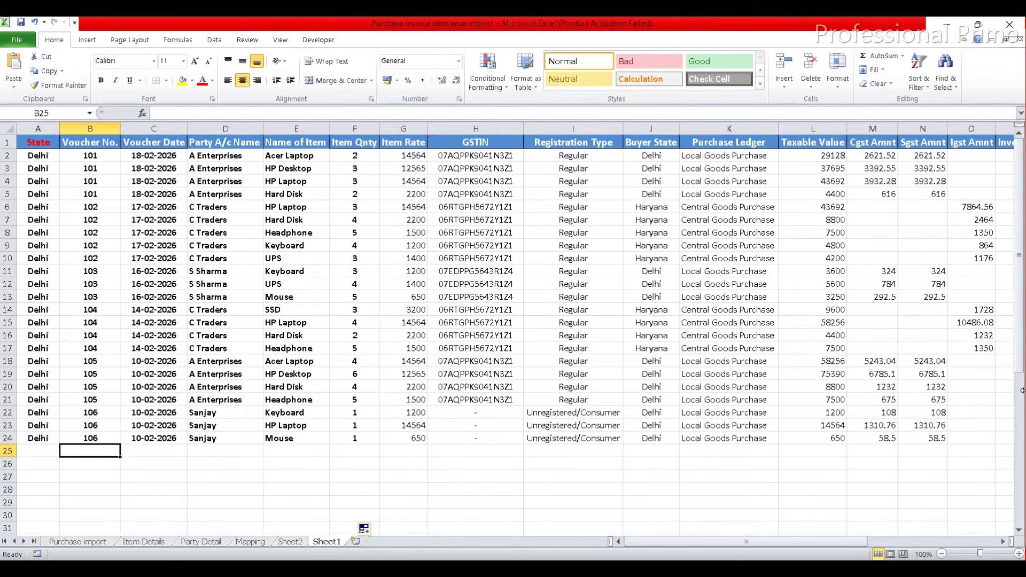
pyautogui.press('Left')
pyautogui.write('del')
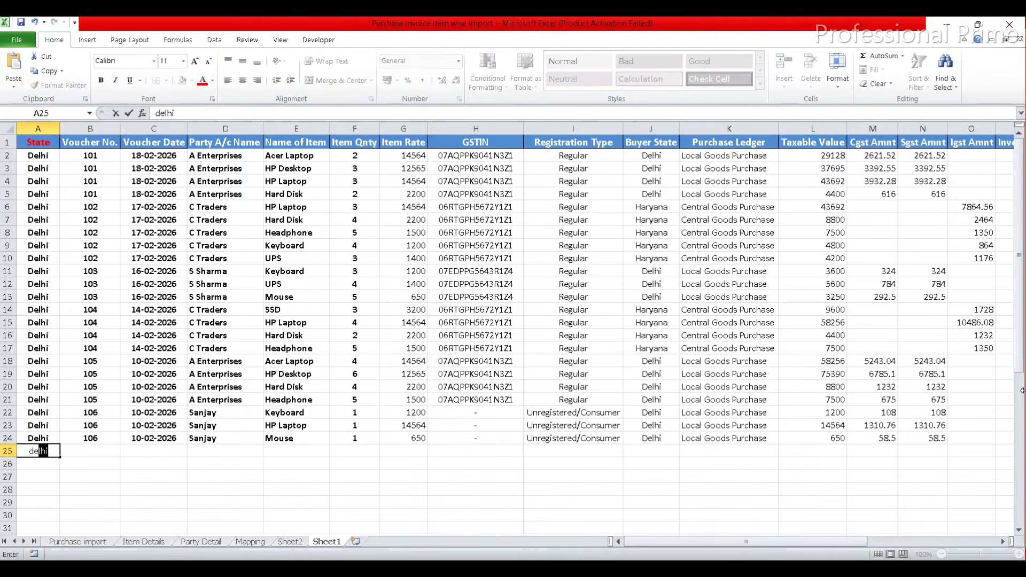
pyautogui.press('Tab')
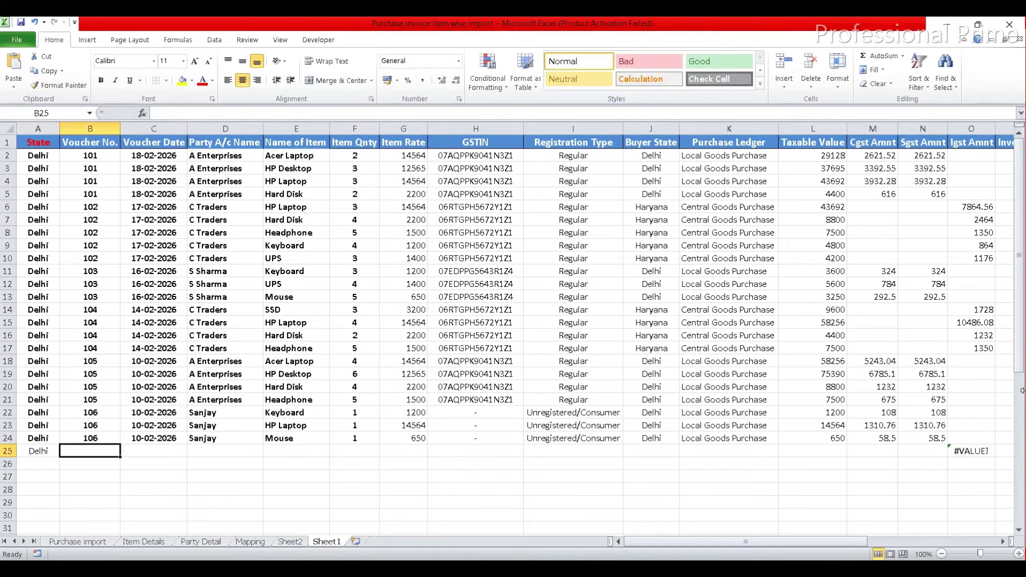
pyautogui.write('10')
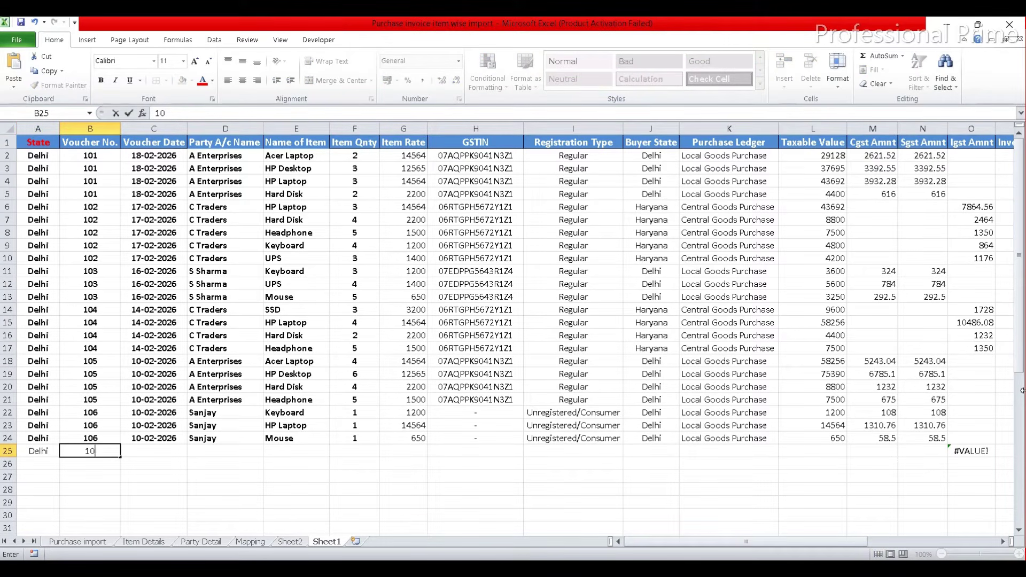
pyautogui.write('7')
pyautogui.press('Tab')
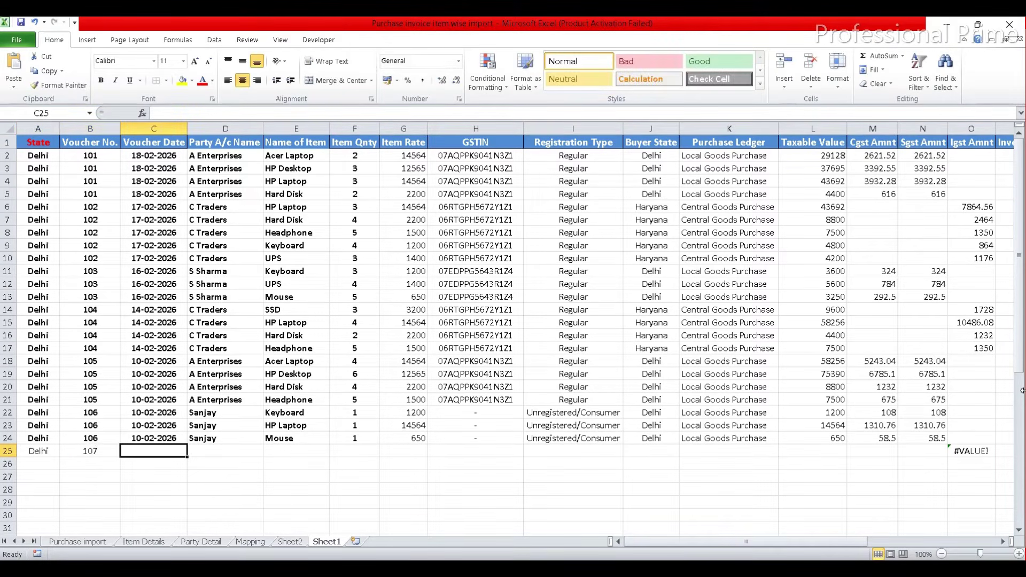
# Step: Copy the voucher date formula from C24 into C25 and enter B Traders as the party name in D25
pyautogui.press('Up')
pyautogui.hotkey('ctrl', 'c')
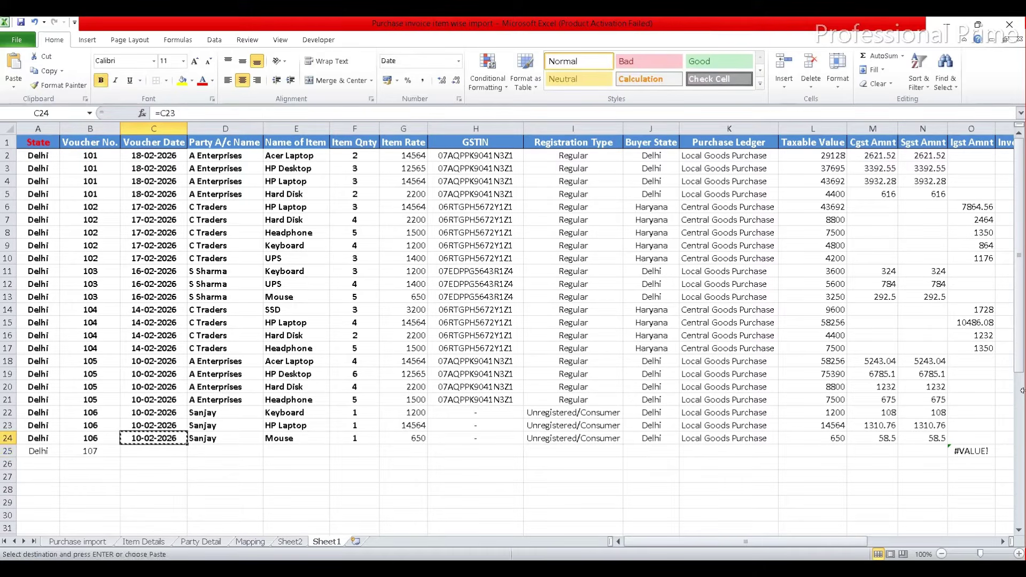
pyautogui.press('Down')
pyautogui.press('Return')
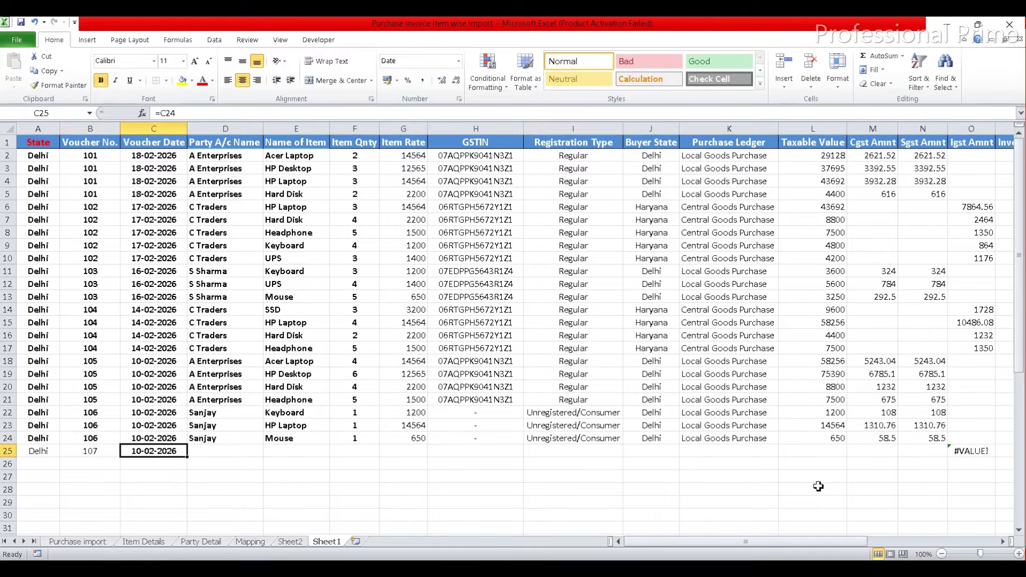
pyautogui.press('Tab')
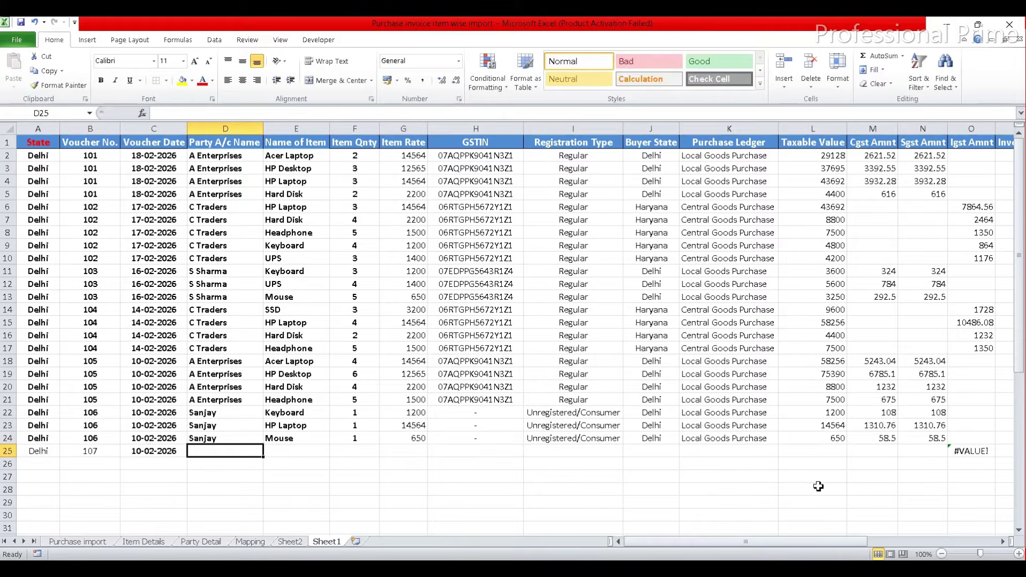
pyautogui.write('B Traders')
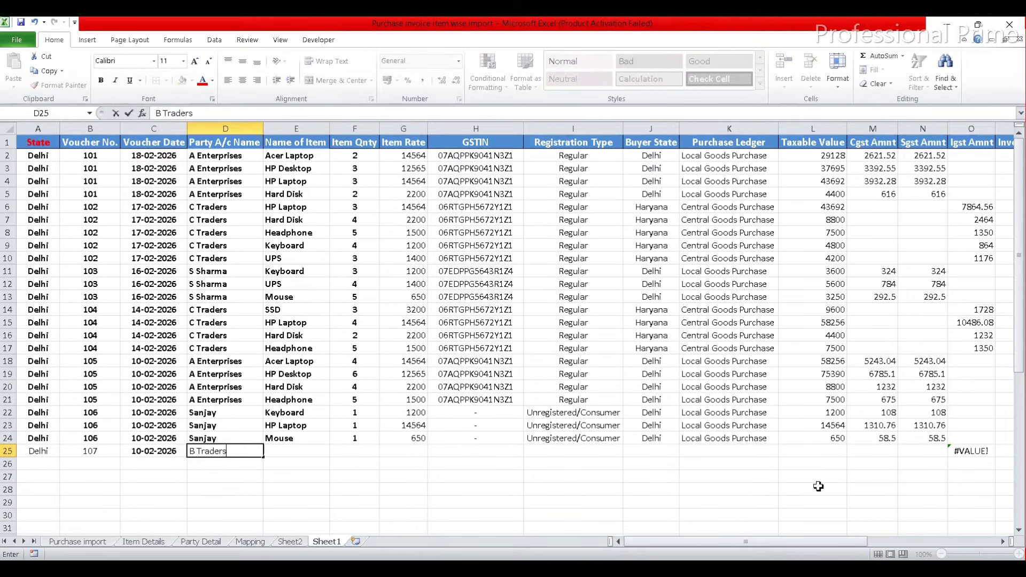
pyautogui.press('Tab')
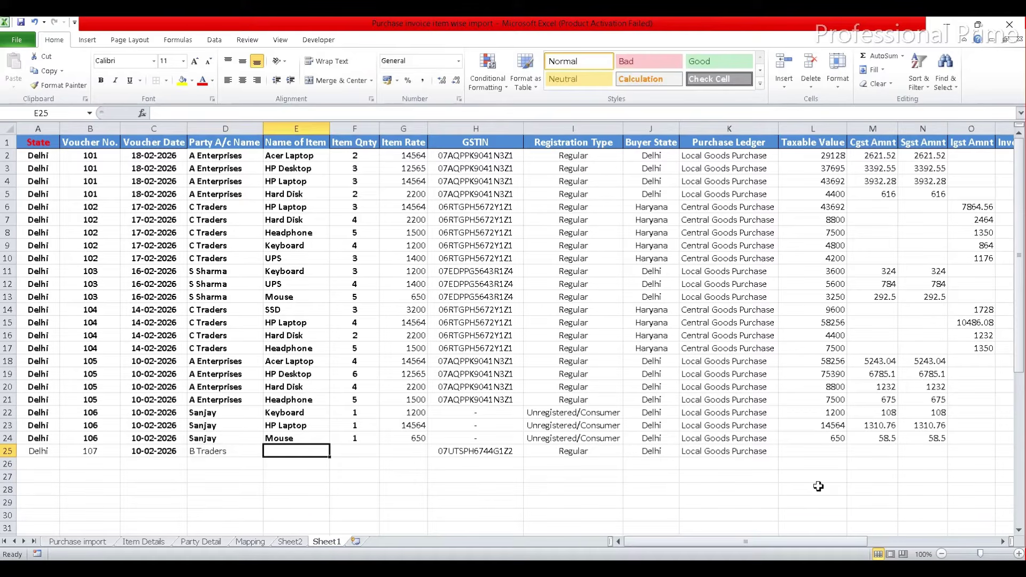
# Step: Copy HP Laptop from E23 into E25 as the item name and set its quantity in F25 to 2
pyautogui.press('Up')
pyautogui.press('Up')
pyautogui.hotkey('ctrl', 'c')
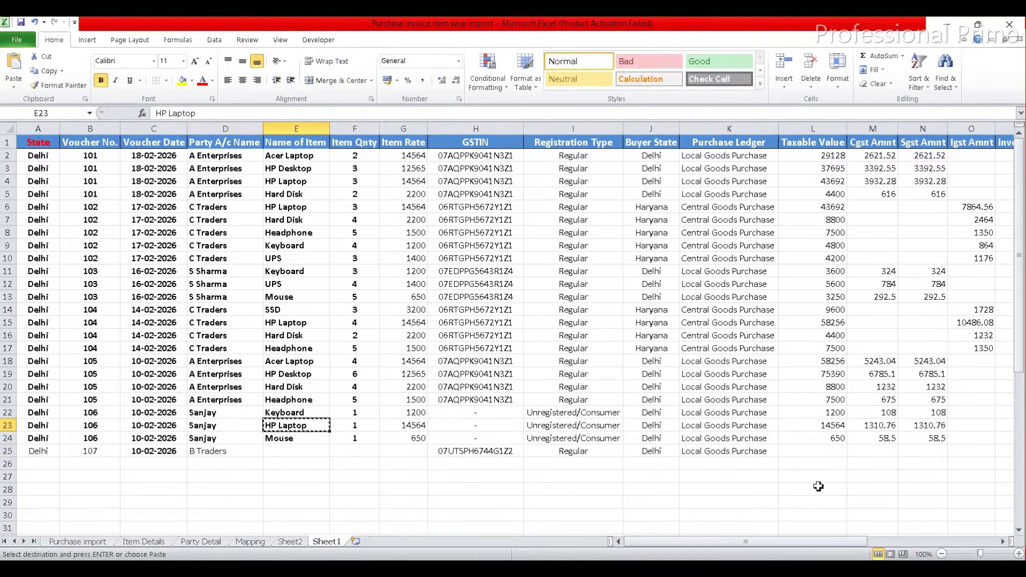
pyautogui.press('Down')
pyautogui.press('Down')
pyautogui.press('Right')
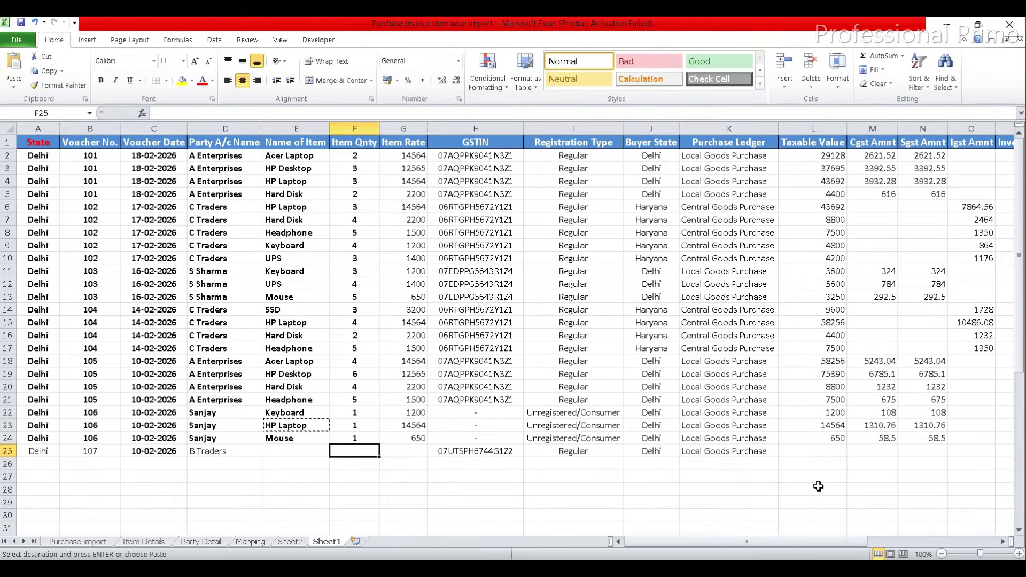
pyautogui.press('Left')
pyautogui.press('Return')
pyautogui.press('Right')
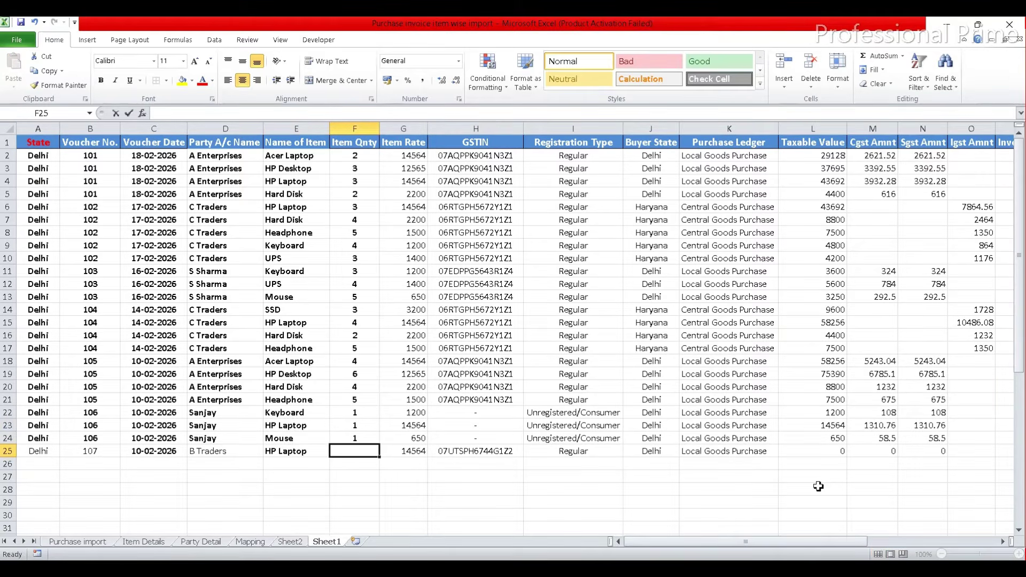
pyautogui.write('2')
pyautogui.press('Right')
# Step: Check the formula-filled columns of row 25, from GSTIN across to the helper column W beside GST Rate
pyautogui.press('Right')
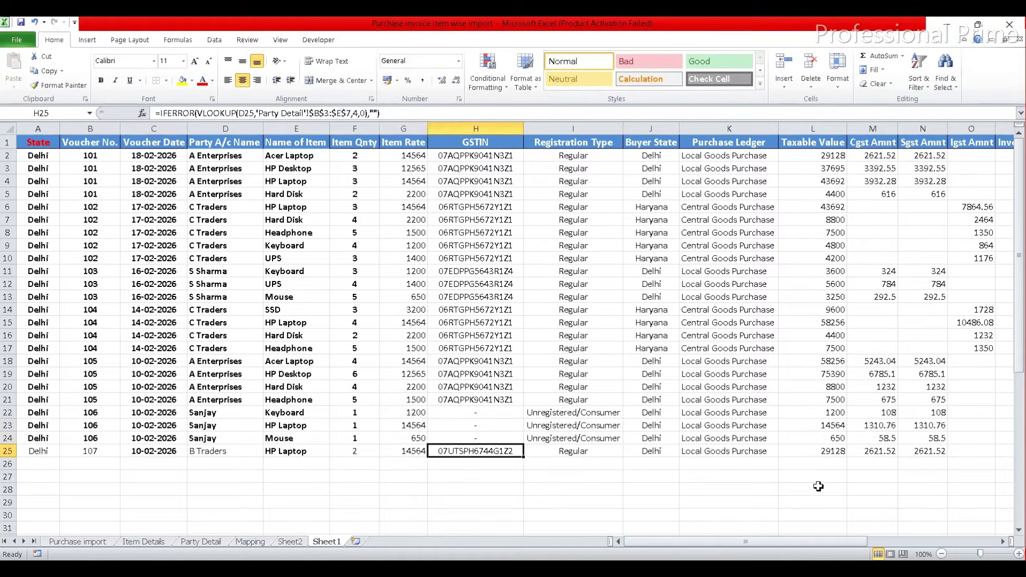
pyautogui.press('Right')
pyautogui.press('Right')
pyautogui.press('Right')
pyautogui.press('Right')
pyautogui.press('Right')
pyautogui.press('Right')
pyautogui.press('Right')
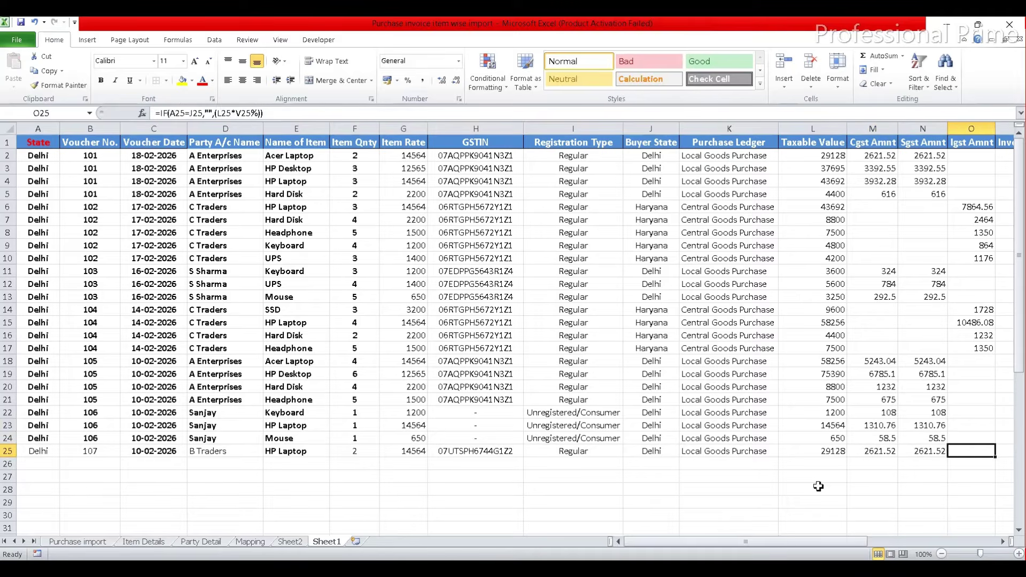
pyautogui.press('Right')
pyautogui.press('Right')
pyautogui.press('Right')
pyautogui.press('Right')
pyautogui.press('Right')
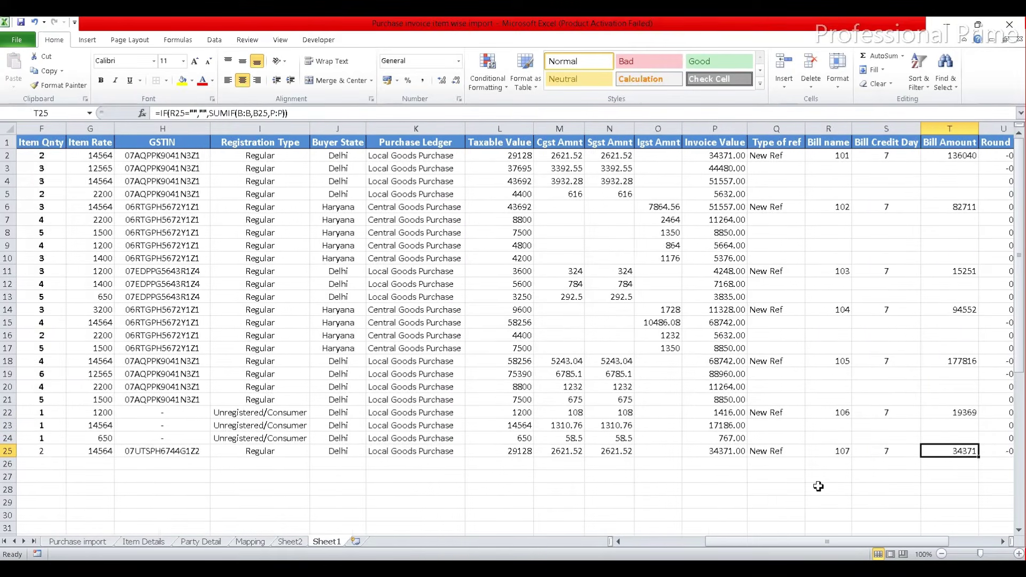
pyautogui.press('Right')
pyautogui.press('Right')
pyautogui.press('Right')
pyautogui.press('Right')
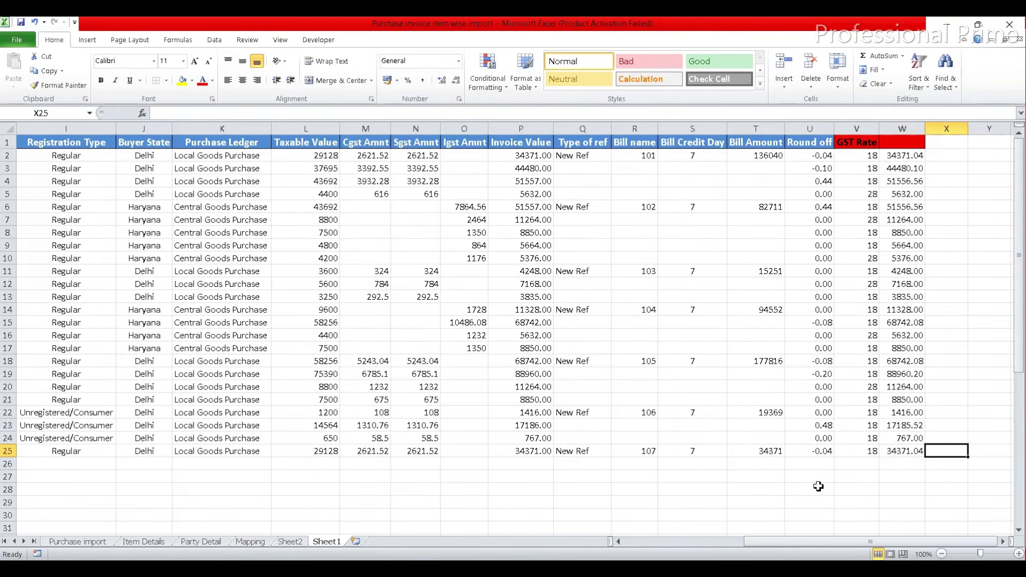
pyautogui.press('Left')
pyautogui.press('Left')
pyautogui.press('Left')
pyautogui.press('Left')
pyautogui.press('Left')
pyautogui.press('Left')
pyautogui.press('Left')
pyautogui.press('Left')
pyautogui.press('Left')
pyautogui.press('Left')
pyautogui.press('Left')
pyautogui.press('Left')
pyautogui.press('Left')
pyautogui.press('Left')
pyautogui.press('Left')
pyautogui.press('Left')
pyautogui.press('Left')
pyautogui.press('Left')
pyautogui.press('Left')
pyautogui.press('Left')
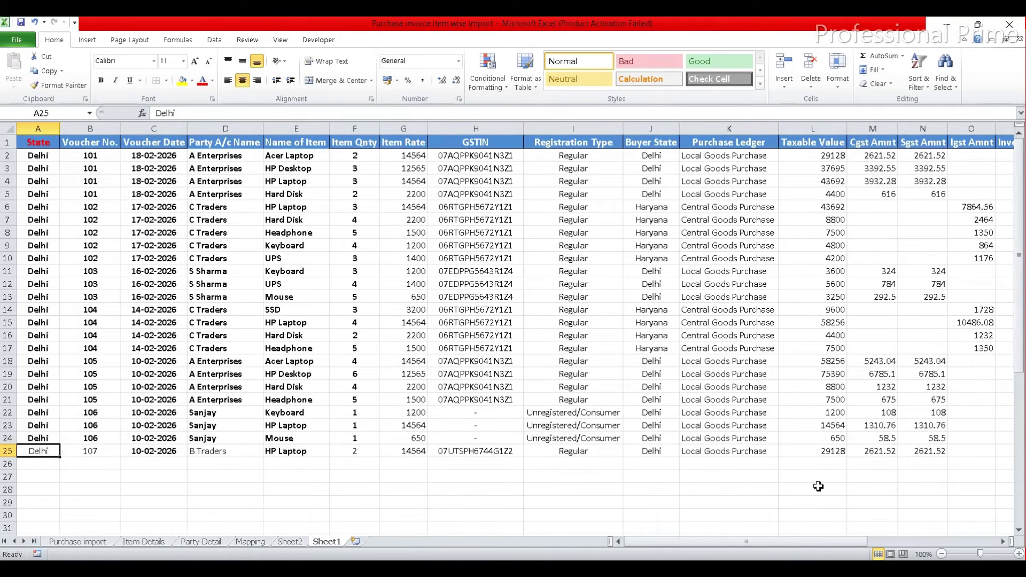
# Step: Copy the item names Hard Disk, Headphone and Keyboard from E20:E22 into E26:E28
pyautogui.press('Right')
pyautogui.press('Right')
pyautogui.press('Right')
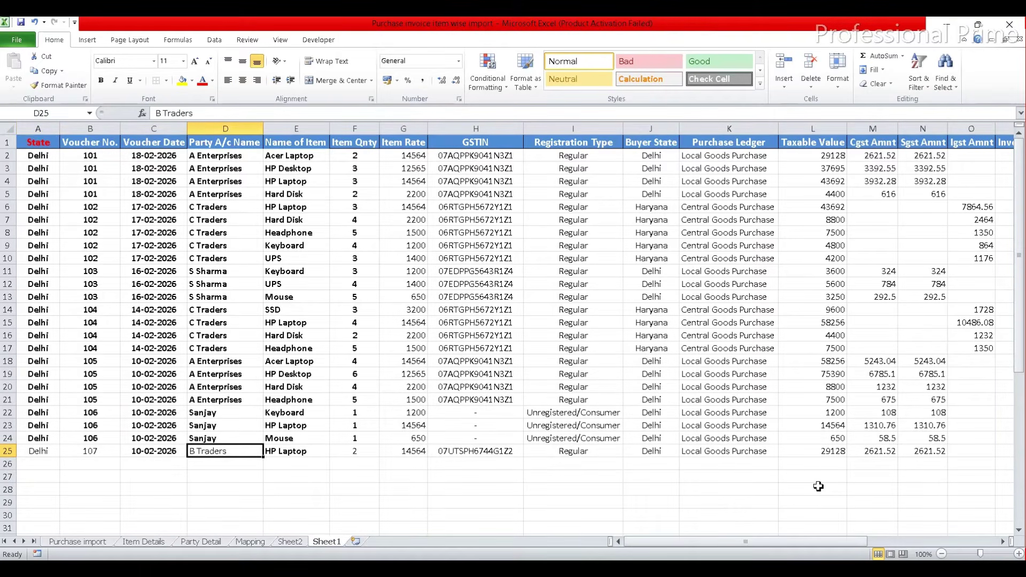
pyautogui.press('Right')
pyautogui.press('Up')
pyautogui.press('Up')
pyautogui.press('Up')
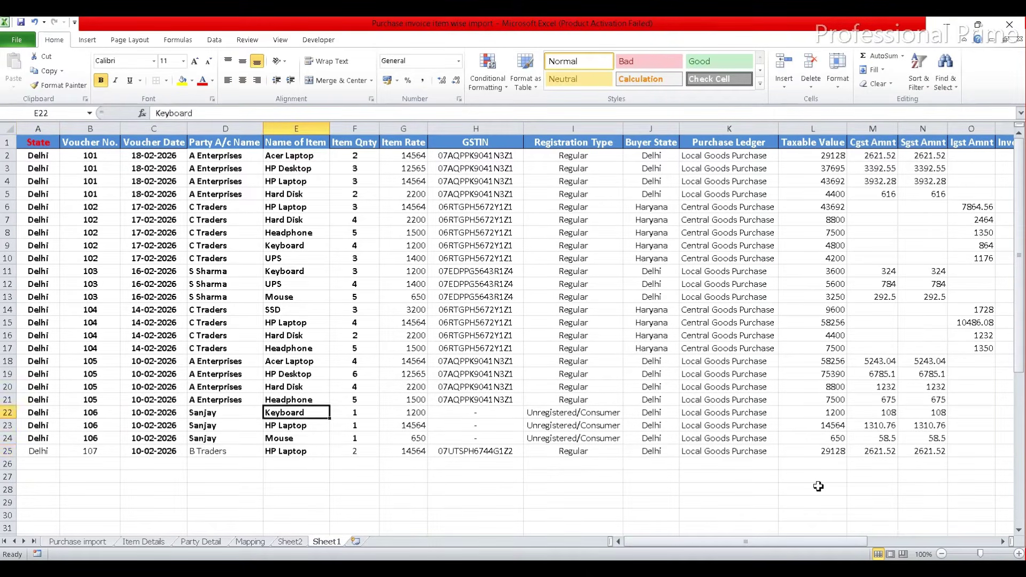
pyautogui.press('Up')
pyautogui.press('Up')
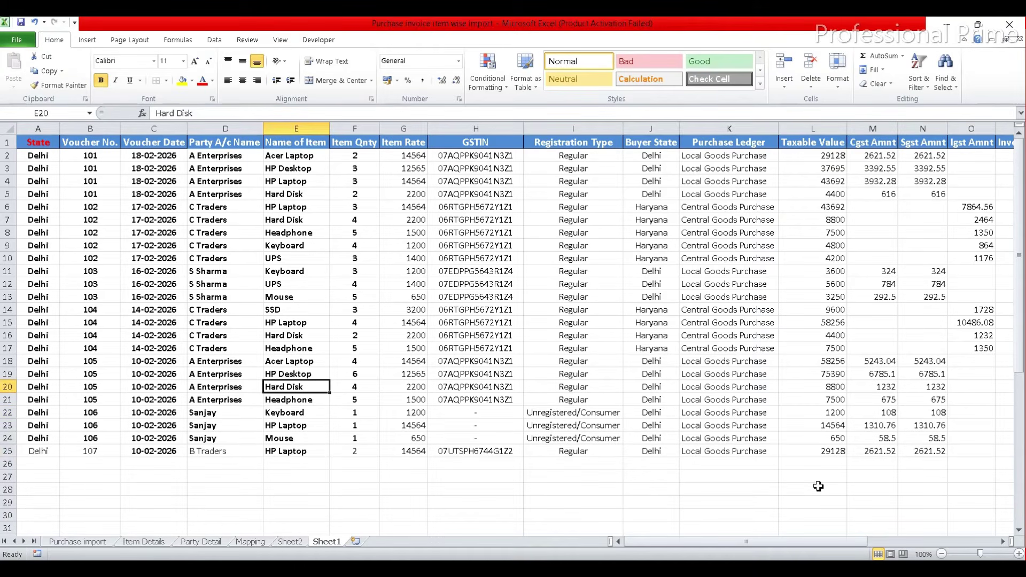
pyautogui.hotkey('shift', 'Down')
pyautogui.hotkey('shift', 'Down')
pyautogui.hotkey('ctrl', 'c')
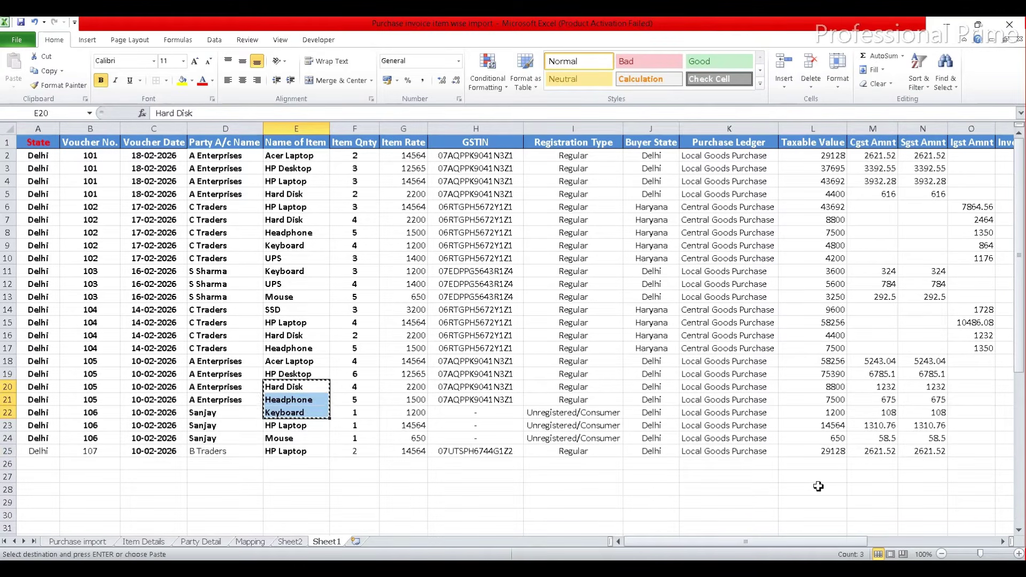
pyautogui.press('Down')
pyautogui.press('Down')
pyautogui.press('Down')
pyautogui.press('Down')
pyautogui.press('Down')
pyautogui.press('Down')
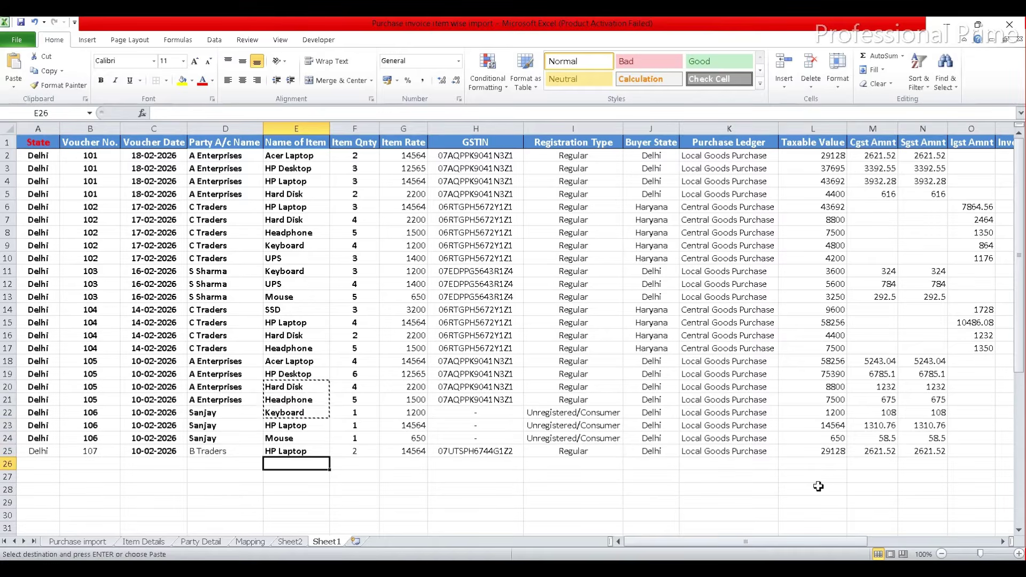
pyautogui.press('Return')
# Step: Enter item quantities 3 for Hard Disk, 3 for Headphone and 4 for Keyboard in F26:F28
pyautogui.press('Right')
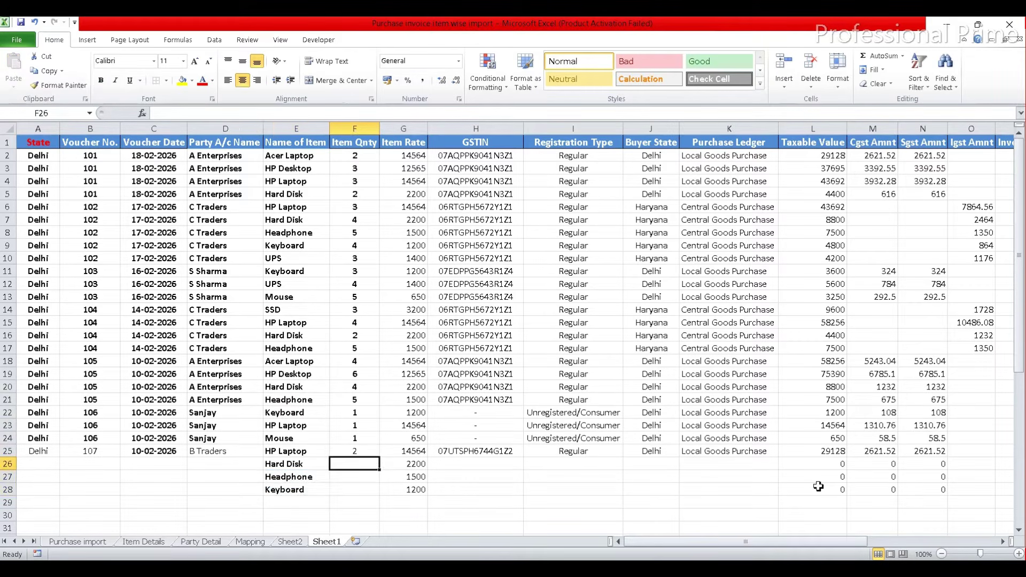
pyautogui.write('3')
pyautogui.press('Tab')
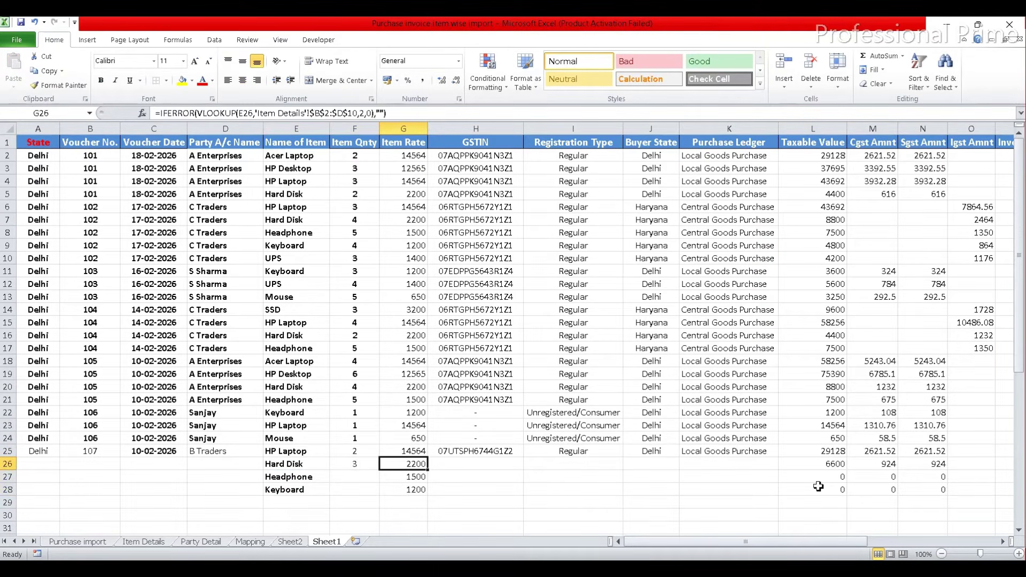
pyautogui.write('4')
pyautogui.press('Escape')
pyautogui.press('Left')
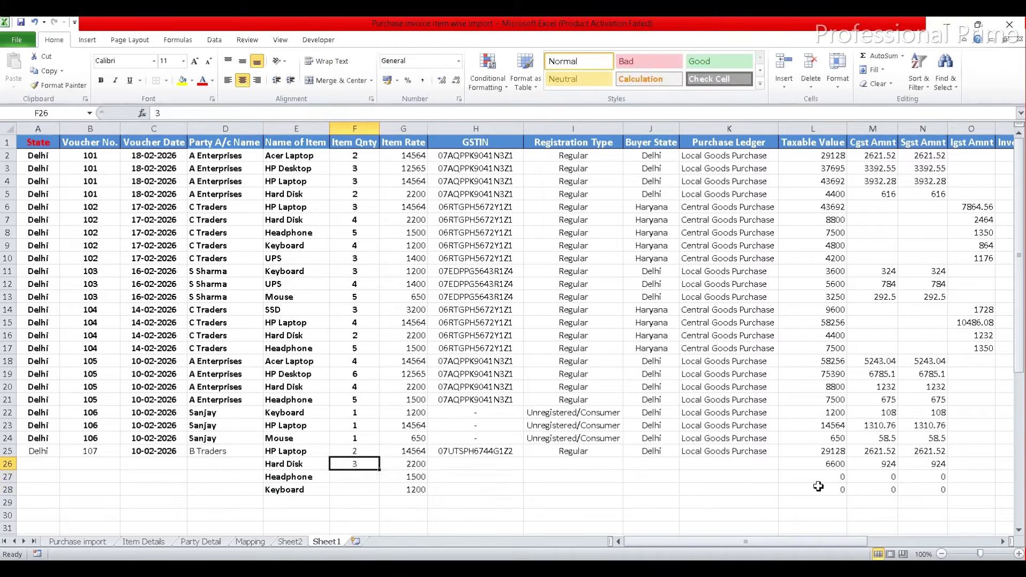
pyautogui.press('Down')
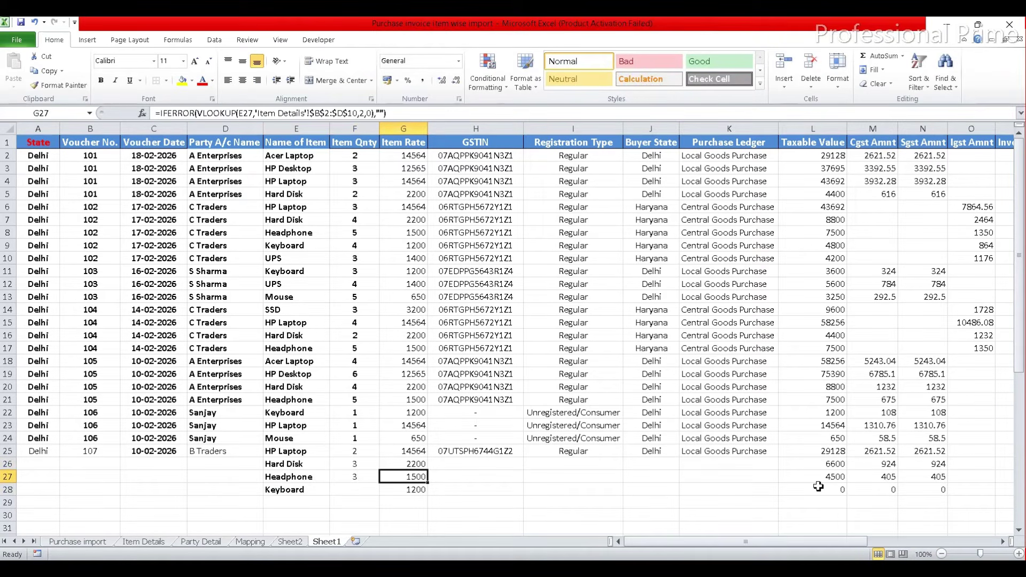
pyautogui.write('3')
pyautogui.press('Return')
pyautogui.write('4')
pyautogui.press('Tab')
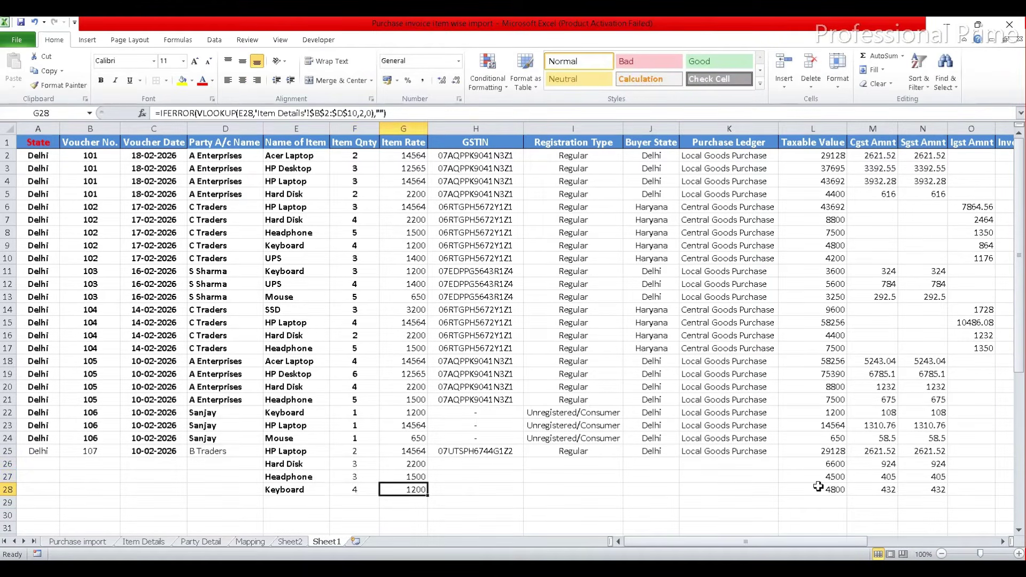
# Step: Select the blank cells within A25:D28 using Go To Special and fill them with =A25 so each repeats the cell above
pyautogui.press('Left')
pyautogui.press('Left')
pyautogui.press('Left')
pyautogui.press('Left')
pyautogui.press('Left')
pyautogui.press('Left')
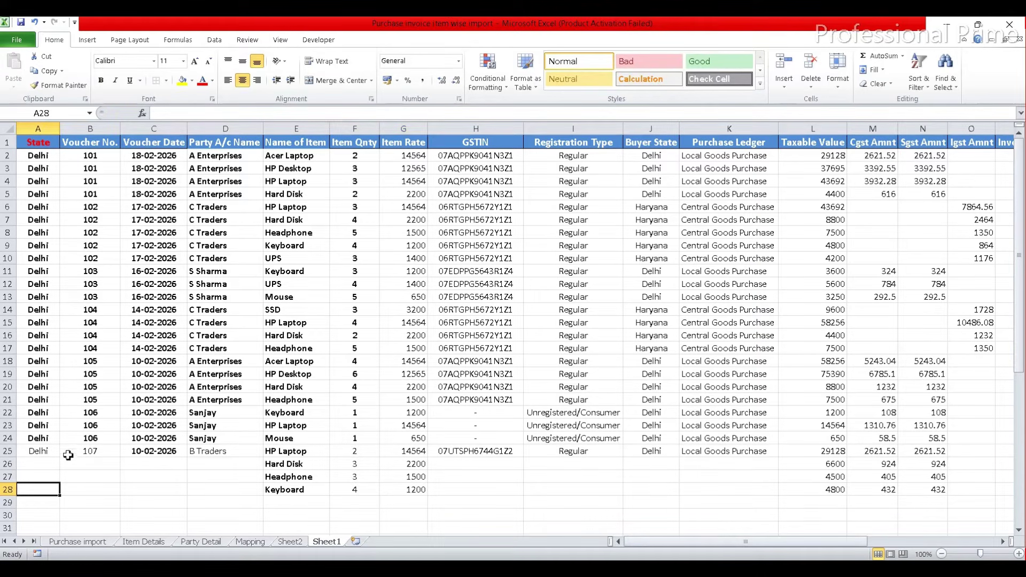
pyautogui.press('Up')
pyautogui.press('Up')
pyautogui.press('Up')
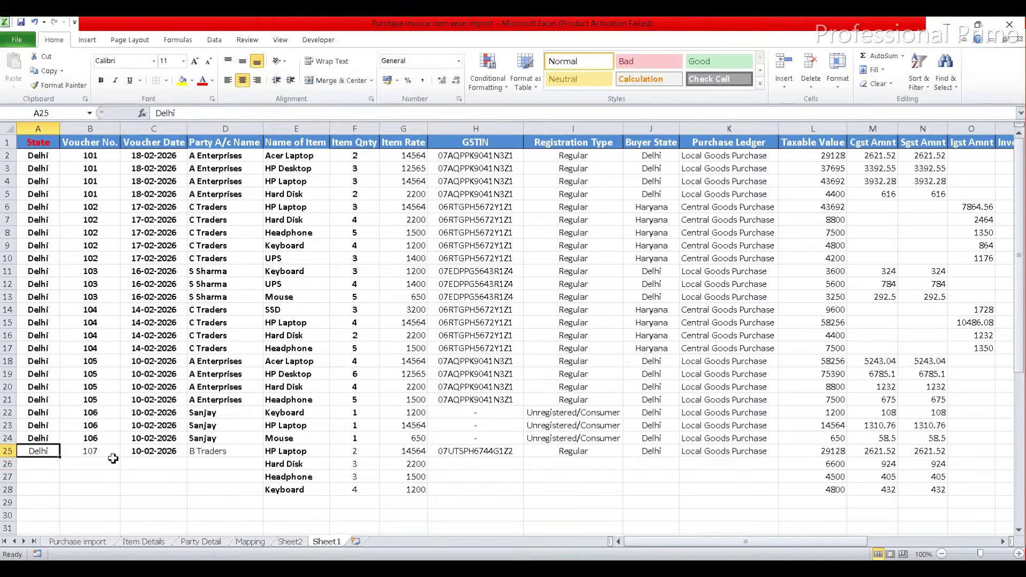
pyautogui.hotkey('shift', 'Right')
pyautogui.hotkey('shift', 'Right')
pyautogui.hotkey('shift', 'Right')
pyautogui.hotkey('shift', 'Down')
pyautogui.hotkey('shift', 'Down')
pyautogui.hotkey('shift', 'Down')
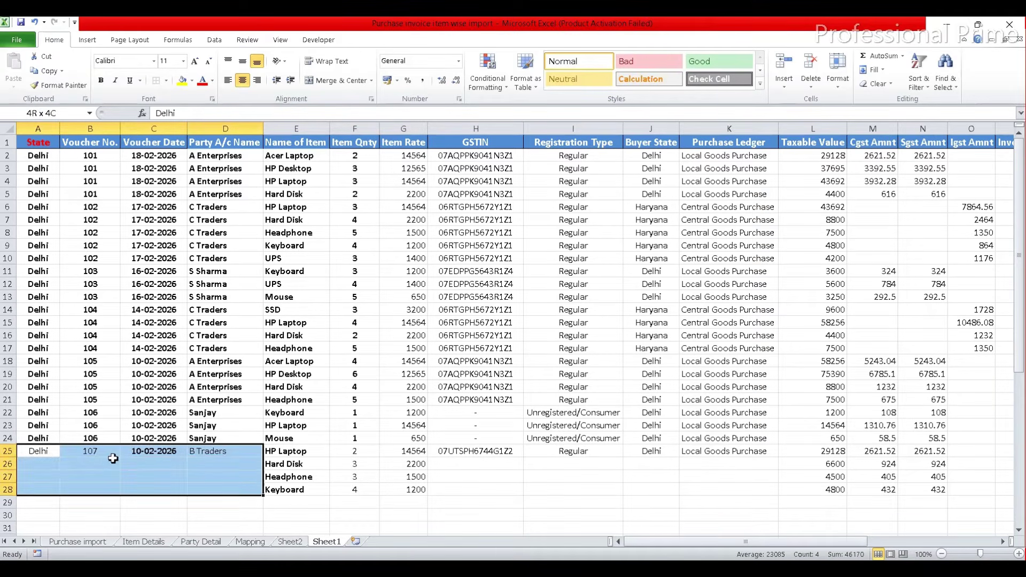
pyautogui.press('F5')
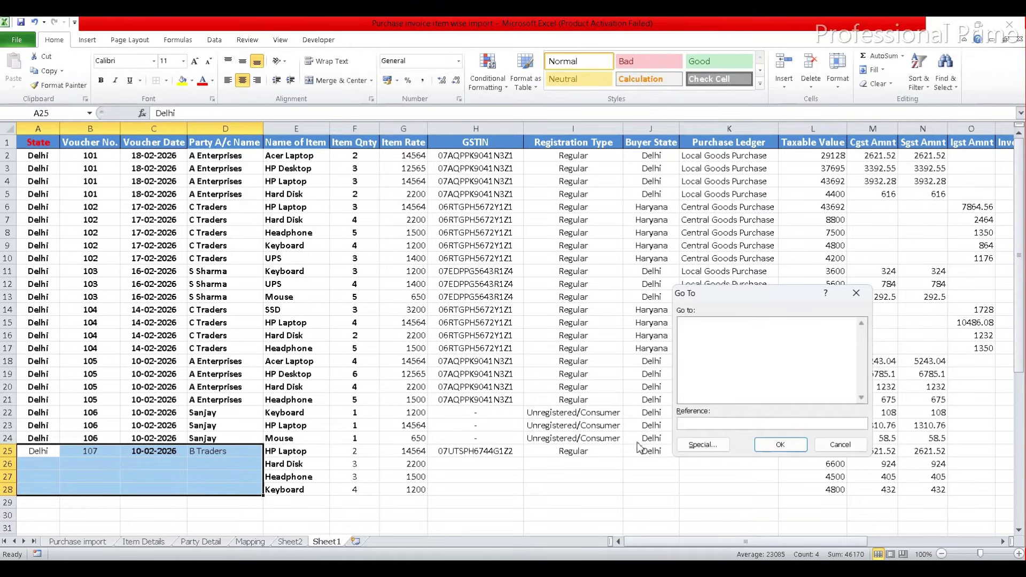
pyautogui.click(704, 446)
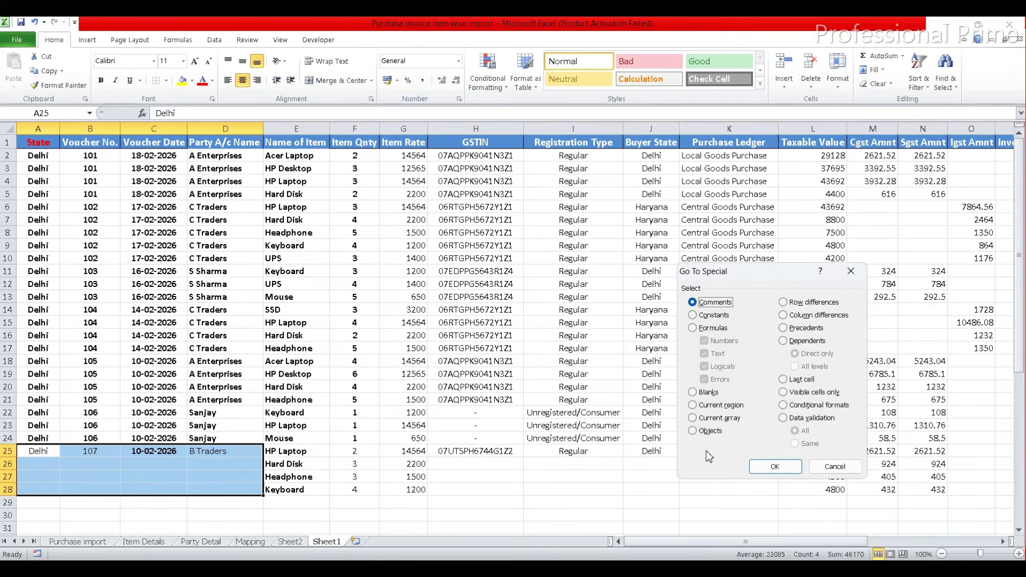
pyautogui.click(699, 392)
pyautogui.click(775, 467)
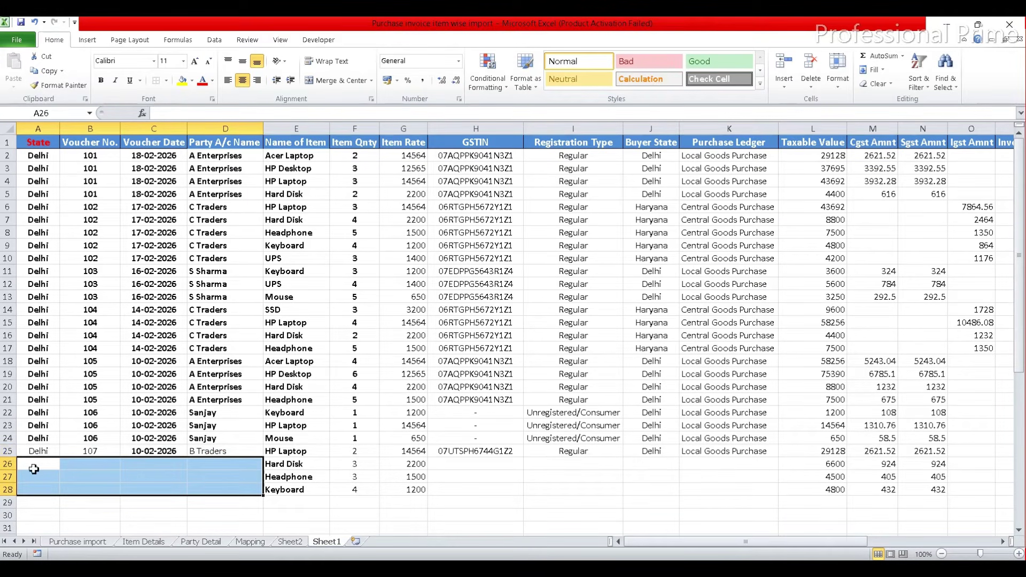
pyautogui.write('=')
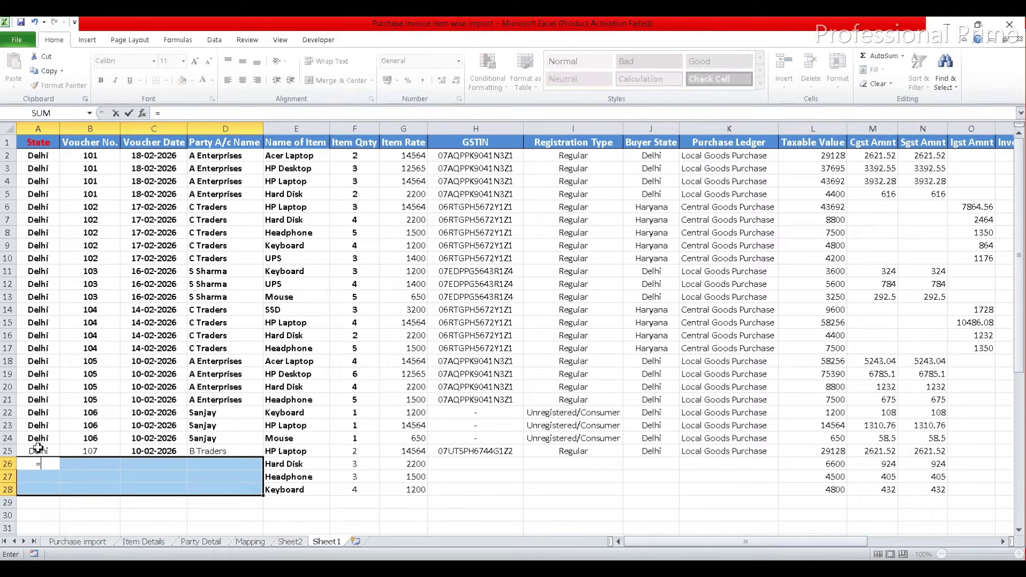
pyautogui.click(38, 447)
pyautogui.hotkey('ctrl', 'Return')
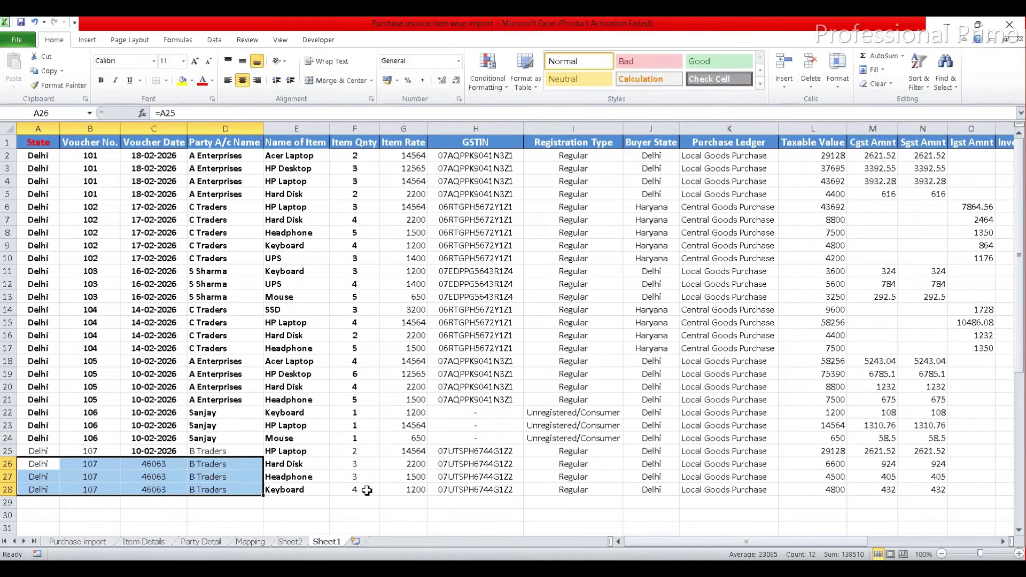
# Step: Copy the date format of C25 onto the voucher dates in C26:C28 with Format Painter
pyautogui.press('Up')
pyautogui.press('Down')
pyautogui.press('Down')
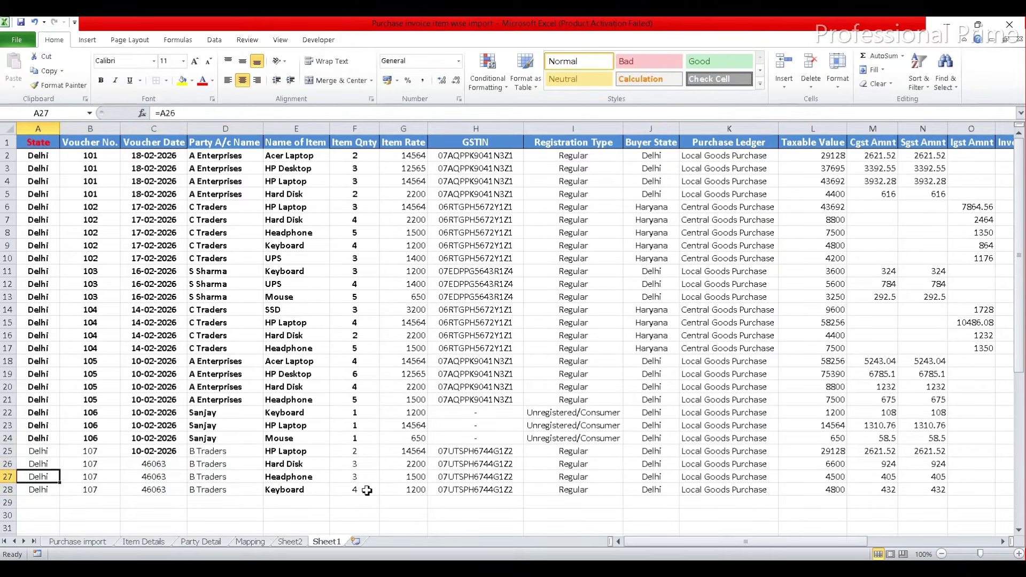
pyautogui.press('Right')
pyautogui.press('Right')
pyautogui.press('Up')
pyautogui.press('Up')
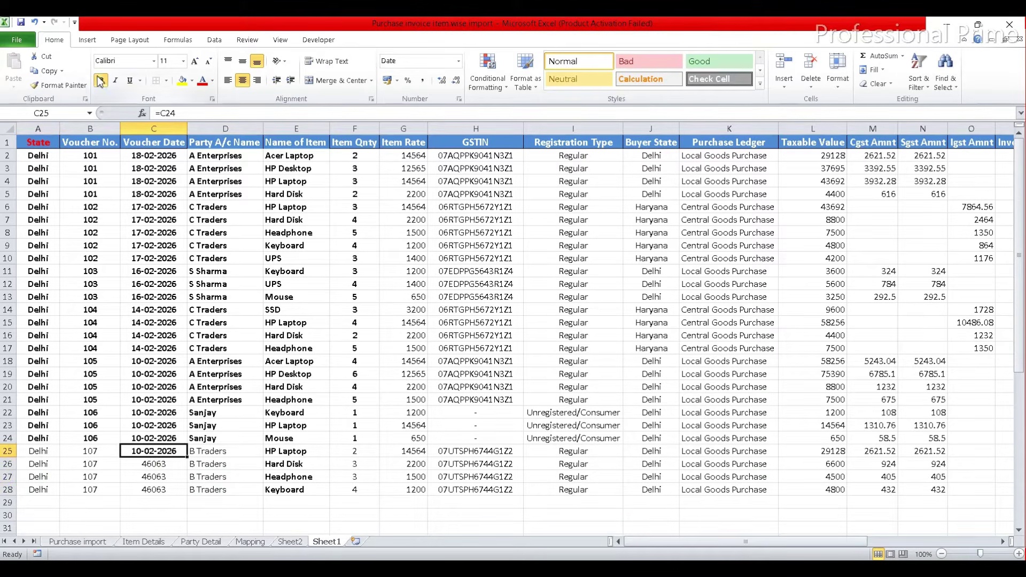
pyautogui.click(59, 85)
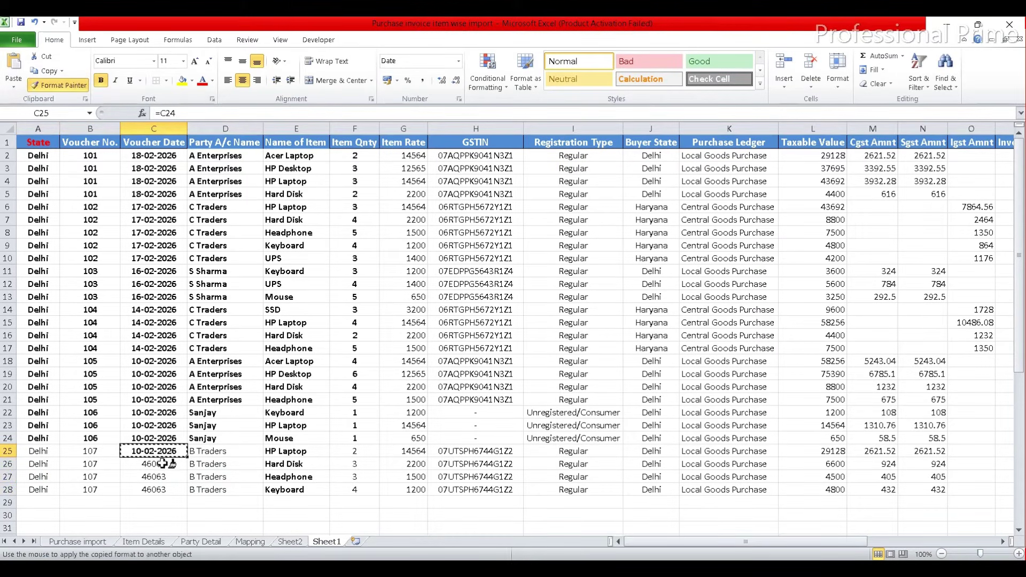
pyautogui.moveTo(160, 464); pyautogui.dragTo(162, 487)
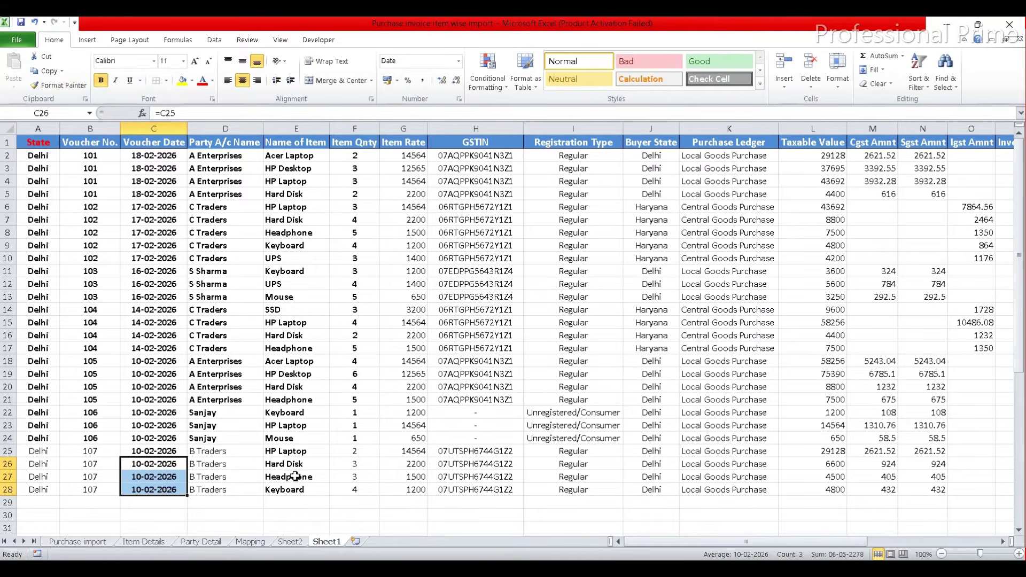
# Step: Check the formula-filled columns of row 26, from Party A/c Name across to GST Rate
pyautogui.press('Right')
pyautogui.press('Right')
pyautogui.press('Right')
pyautogui.press('Right')
pyautogui.press('Right')
pyautogui.press('Right')
pyautogui.press('Right')
pyautogui.press('Right')
pyautogui.press('Right')
pyautogui.press('Right')
pyautogui.press('Right')
pyautogui.press('Right')
pyautogui.press('Right')
pyautogui.press('Right')
pyautogui.press('Right')
pyautogui.press('Right')
pyautogui.press('Right')
pyautogui.press('Right')
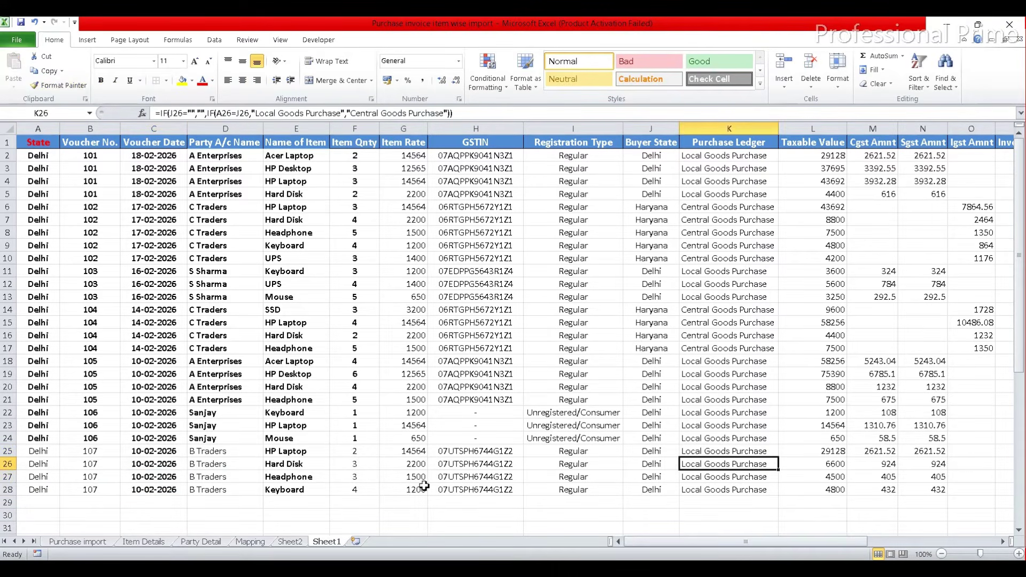
pyautogui.press('Right')
pyautogui.press('Right')
pyautogui.press('Right')
pyautogui.press('Right')
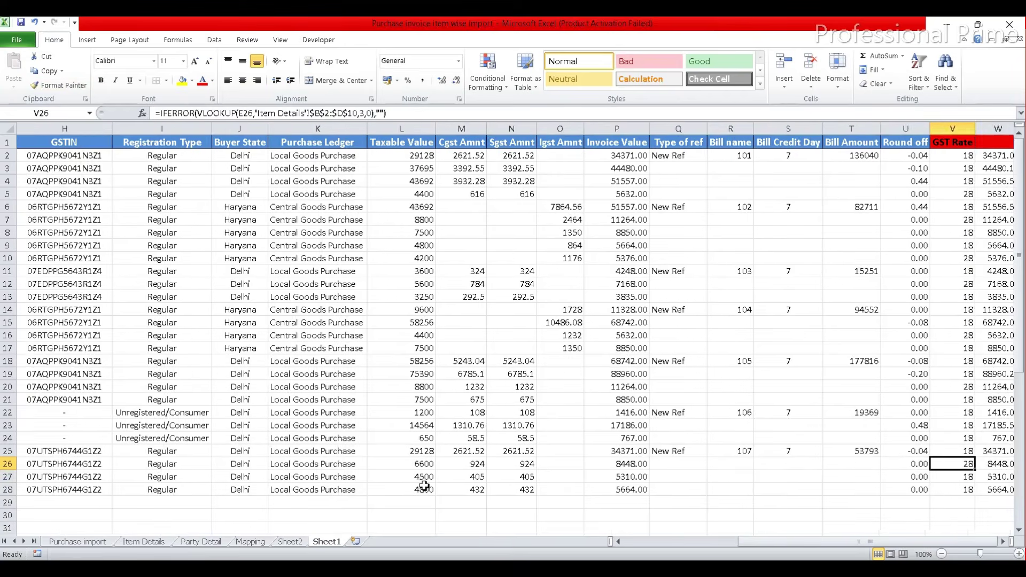
pyautogui.press('Left')
pyautogui.press('Left')
pyautogui.press('Left')
pyautogui.press('Left')
pyautogui.press('Left')
pyautogui.press('Left')
pyautogui.press('Left')
pyautogui.press('Left')
pyautogui.press('Left')
pyautogui.press('Left')
pyautogui.press('Left')
pyautogui.press('Left')
pyautogui.press('Left')
pyautogui.press('Left')
pyautogui.press('Left')
pyautogui.press('Left')
pyautogui.press('Left')
pyautogui.press('Left')
pyautogui.press('Left')
pyautogui.press('Left')
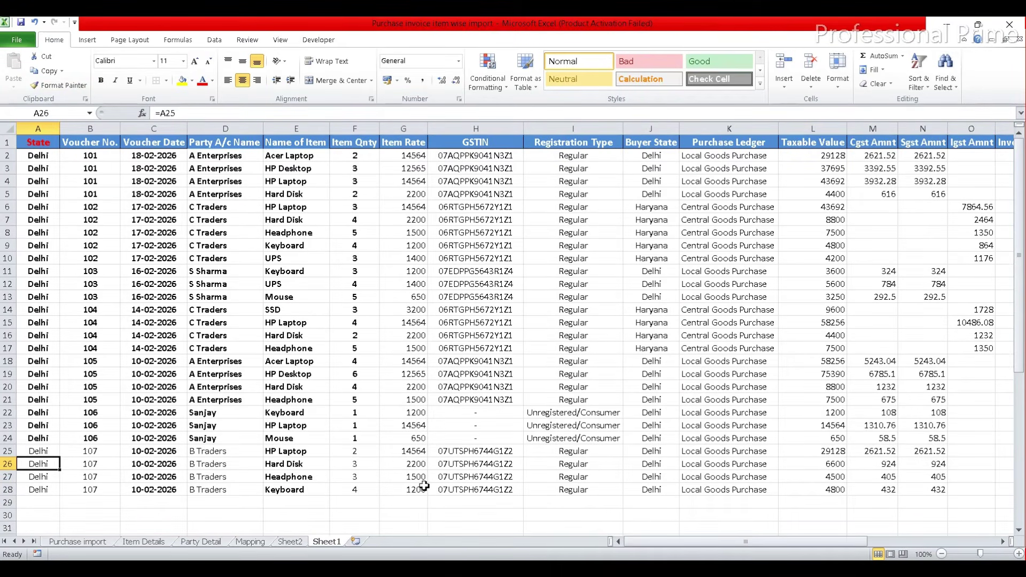
pyautogui.press('Up')
pyautogui.press('Up')
pyautogui.press('Up')
pyautogui.press('Up')
pyautogui.press('Up')
pyautogui.press('Up')
pyautogui.press('Up')
pyautogui.press('Up')
pyautogui.press('Up')
pyautogui.press('Up')
pyautogui.press('Up')
pyautogui.press('Up')
pyautogui.press('Up')
pyautogui.press('Up')
pyautogui.press('Up')
pyautogui.press('Up')
pyautogui.press('Up')
pyautogui.press('Up')
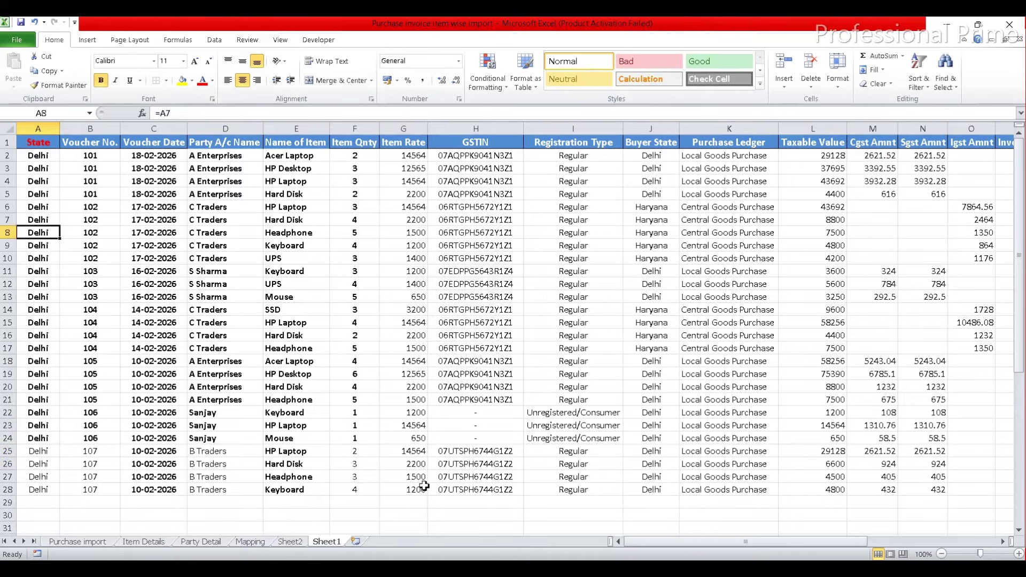
pyautogui.press('Up')
pyautogui.press('Up')
pyautogui.press('Up')
pyautogui.press('Up')
pyautogui.press('Up')
pyautogui.press('Up')
pyautogui.press('Up')
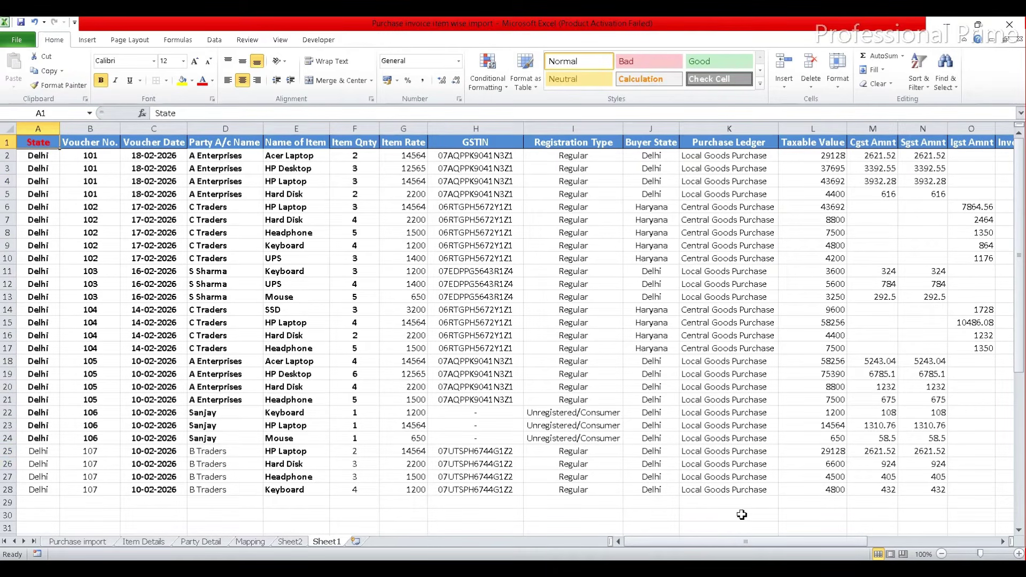
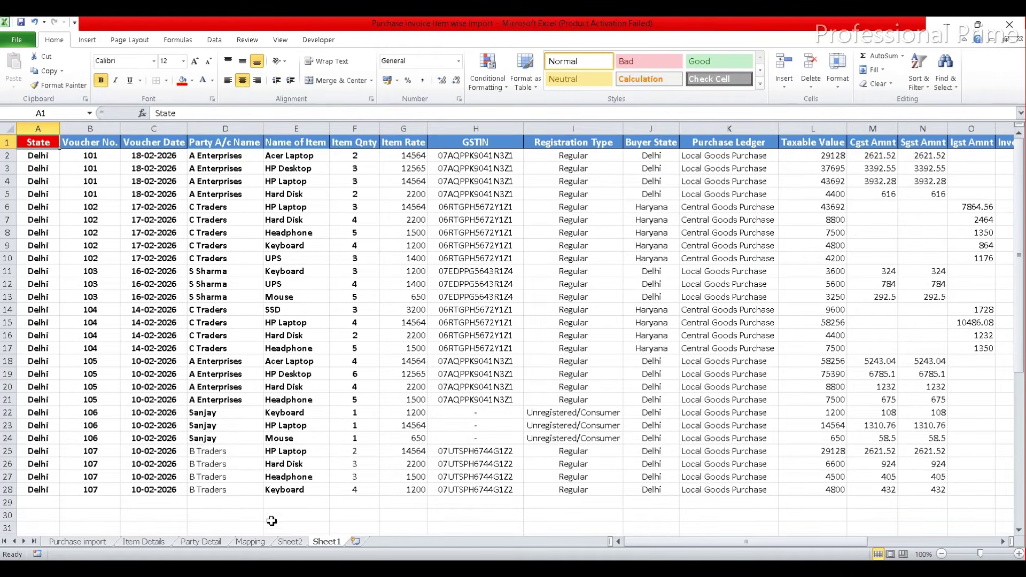
# Step: Review the ledger names to create in E2:E7 under Ledger Create on Sheet2
pyautogui.click(290, 542)
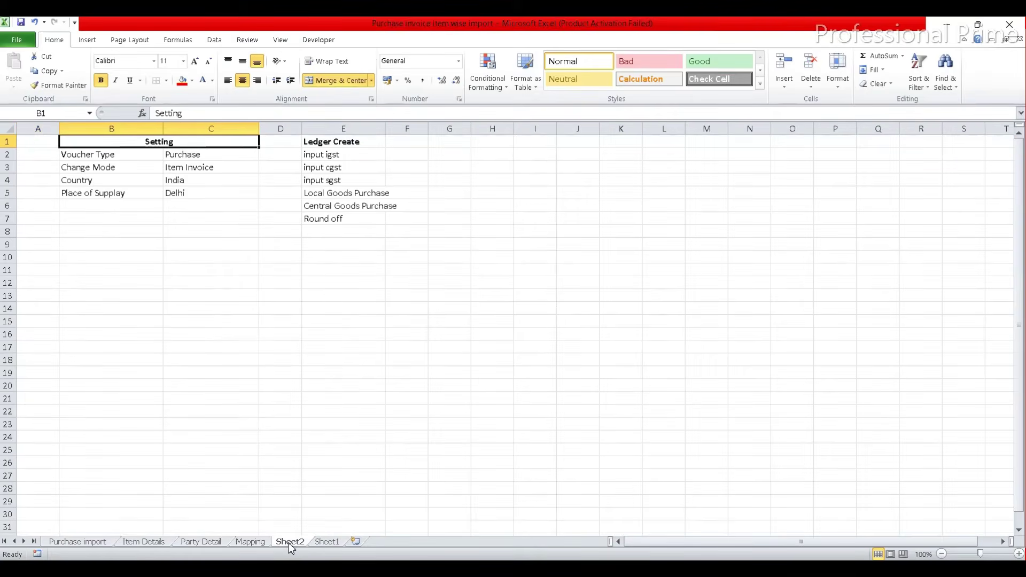
pyautogui.moveTo(325, 155); pyautogui.dragTo(329, 217)
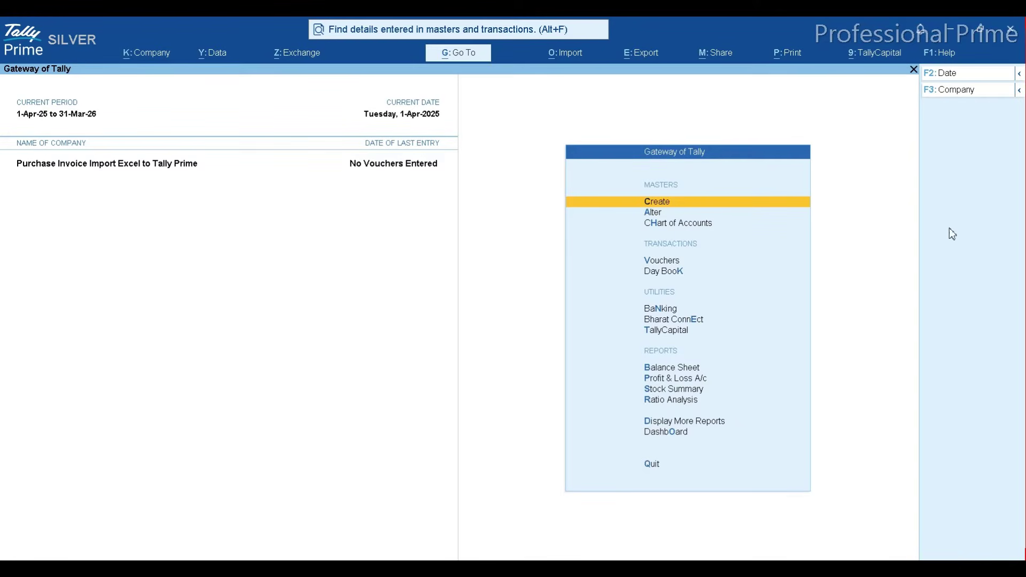
# Step: In TallyPrime, alter the Purchase voucher type to use the Manual method of voucher numbering and save it
pyautogui.press('Down')
pyautogui.press('Return')
pyautogui.press('Down')
pyautogui.press('Down')
pyautogui.press('Down')
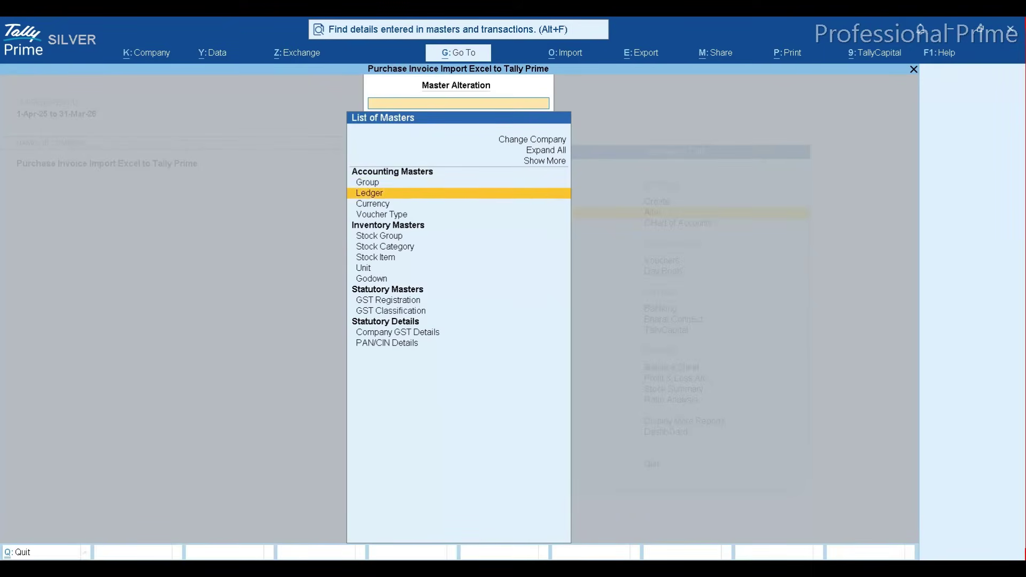
pyautogui.press('Return')
pyautogui.write('Pu')
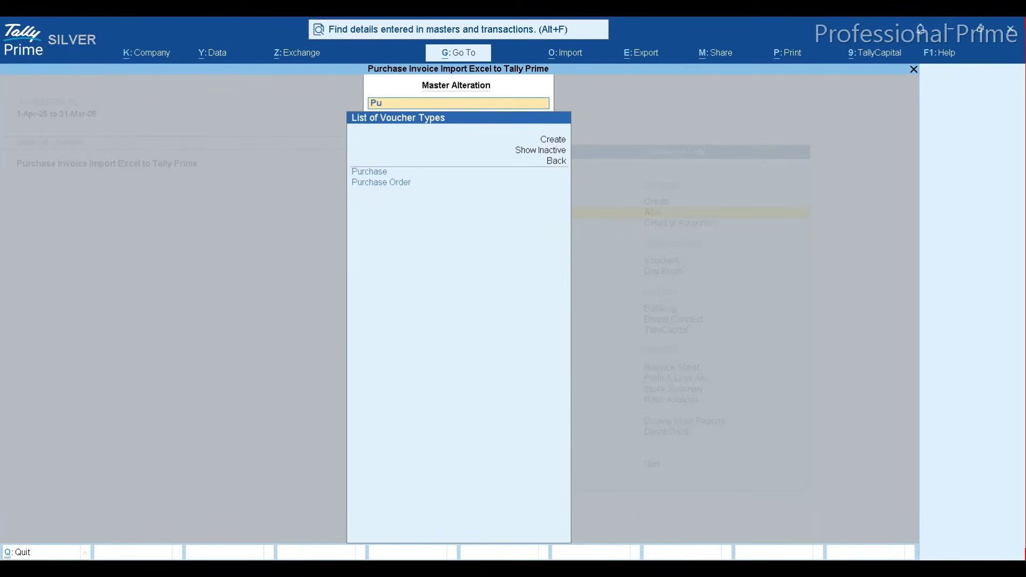
pyautogui.press('Return')
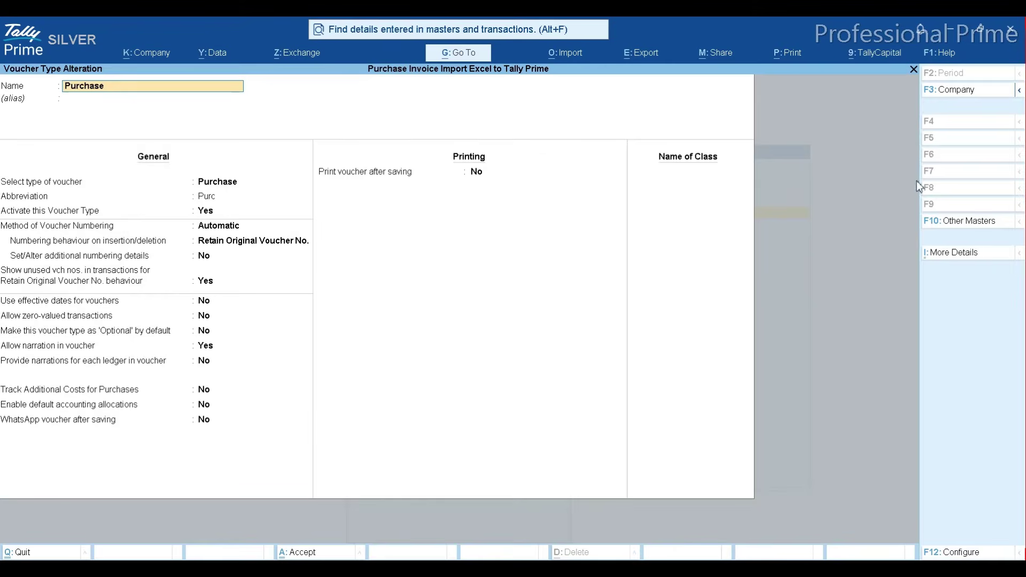
pyautogui.click(216, 226)
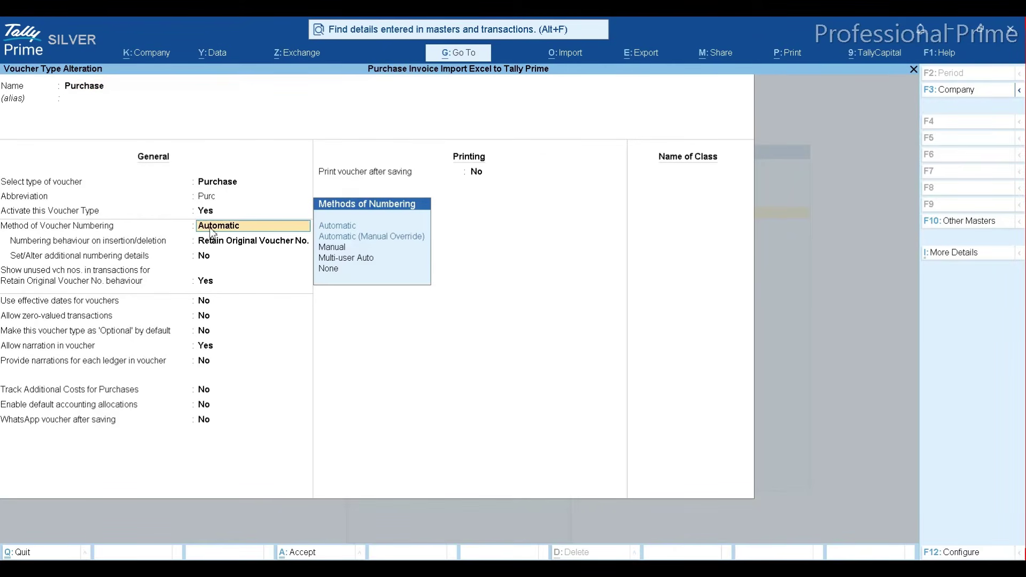
pyautogui.press('Down')
pyautogui.press('Down')
pyautogui.press('Down')
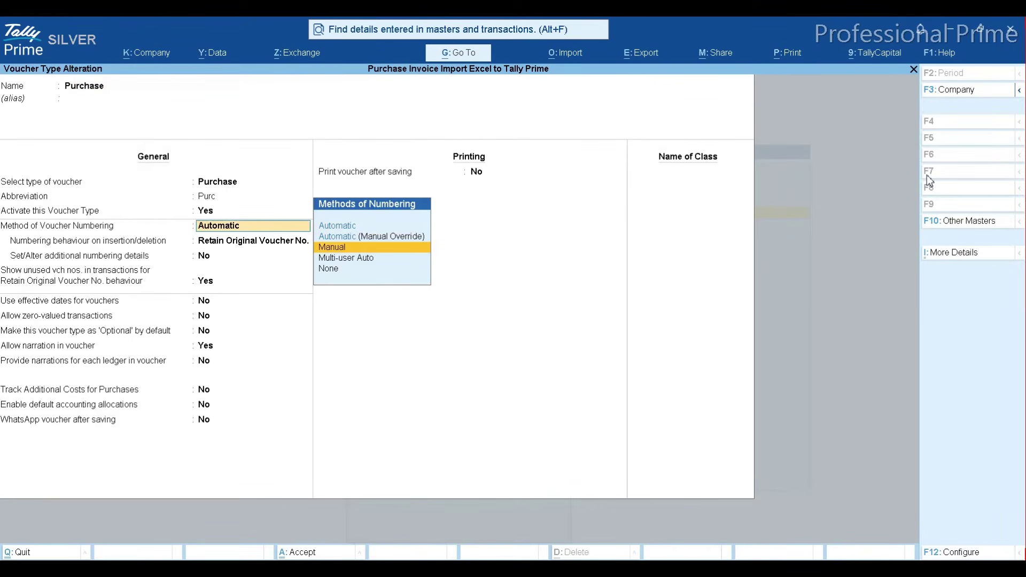
pyautogui.press('Return')
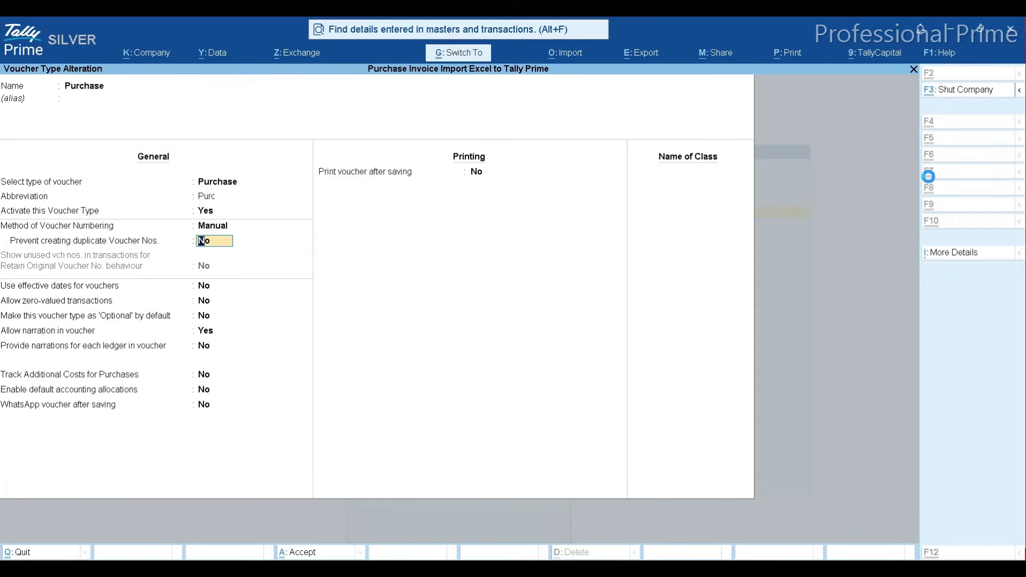
pyautogui.hotkey('ctrl', 'a')
pyautogui.press('Escape')
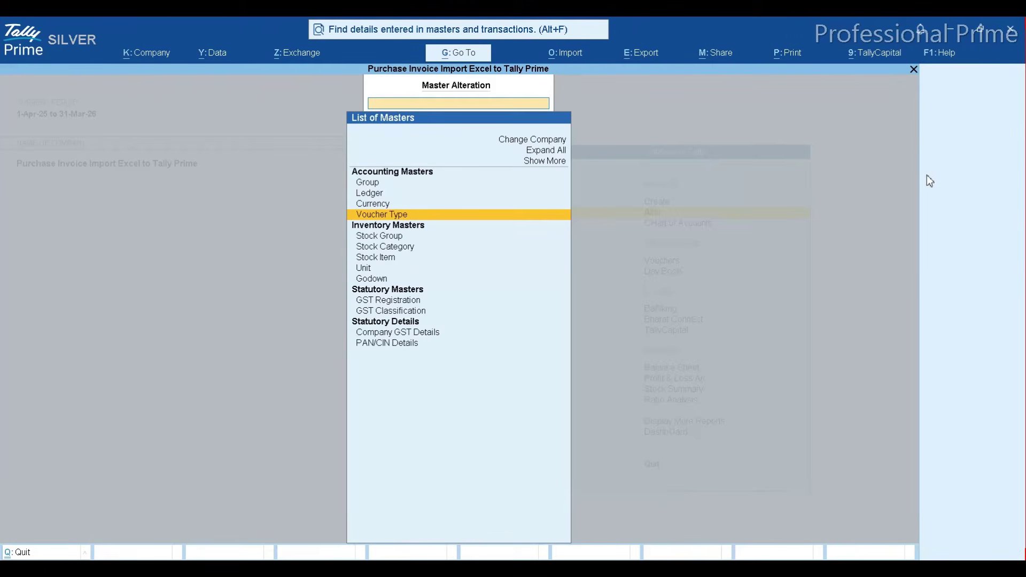
pyautogui.press('Escape')
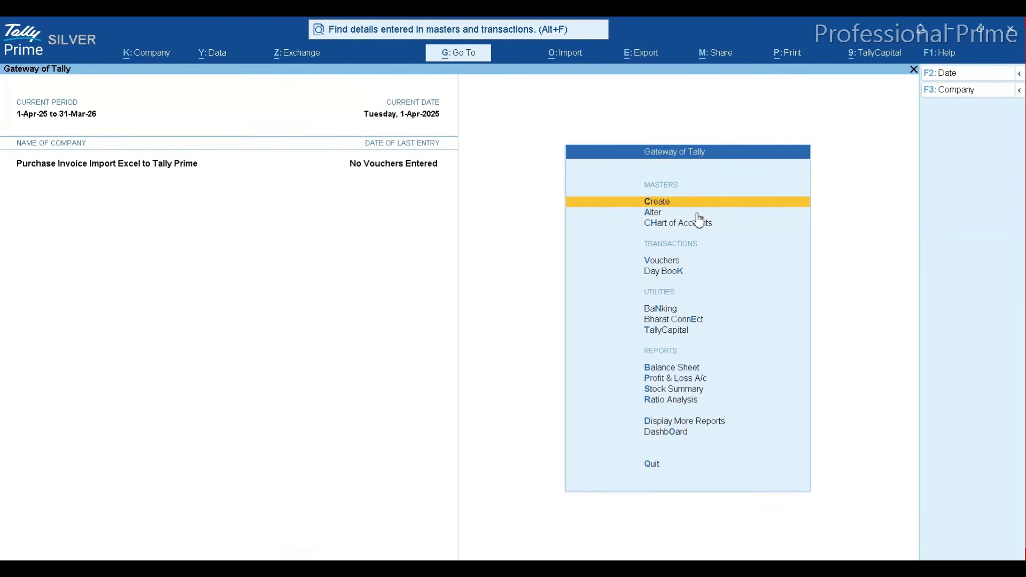
# Step: Start creating an Excel import mapping template for transactions
pyautogui.click(566, 53)
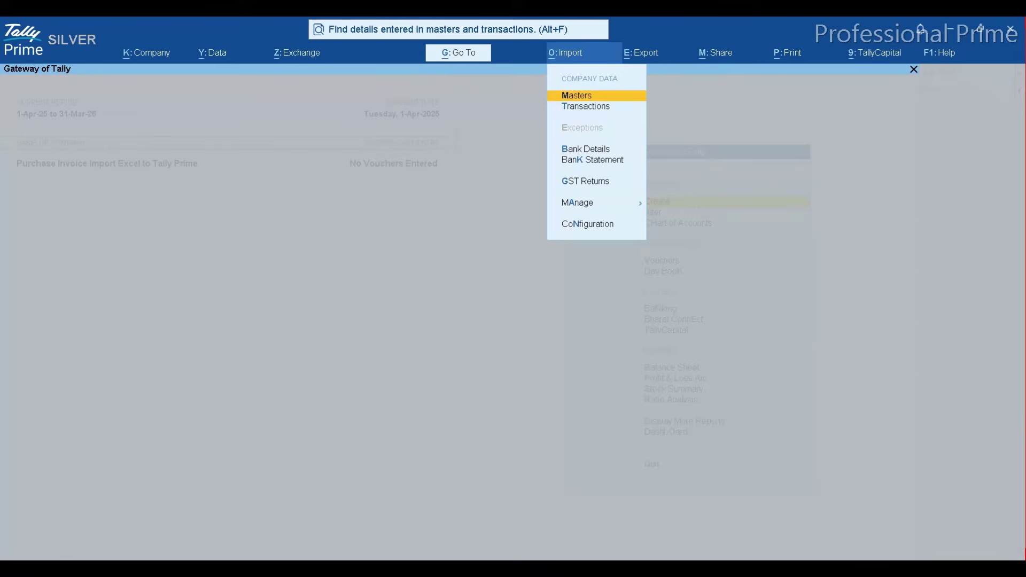
pyautogui.press('Down')
pyautogui.press('Down')
pyautogui.press('Down')
pyautogui.press('Down')
pyautogui.press('Down')
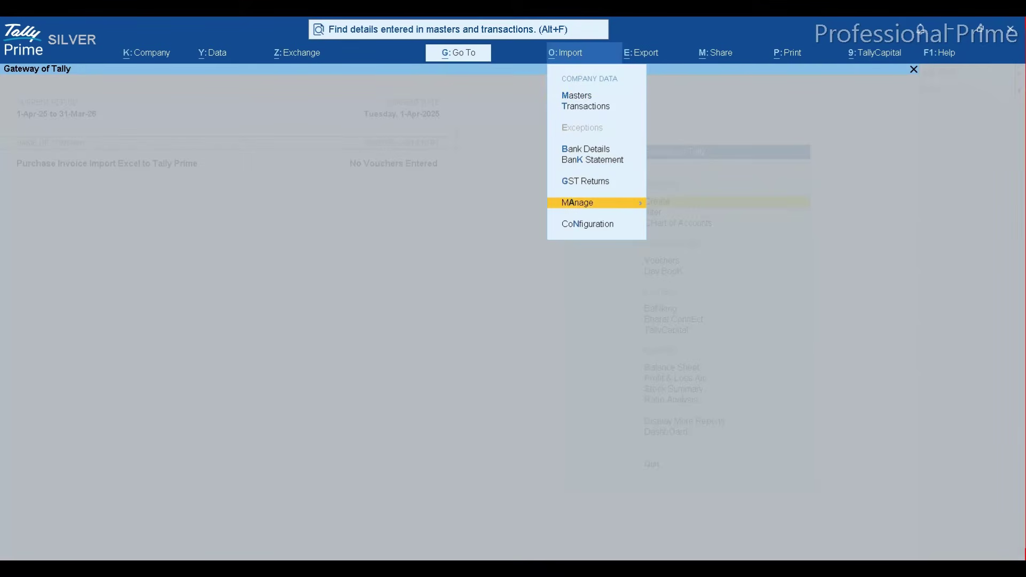
pyautogui.press('Return')
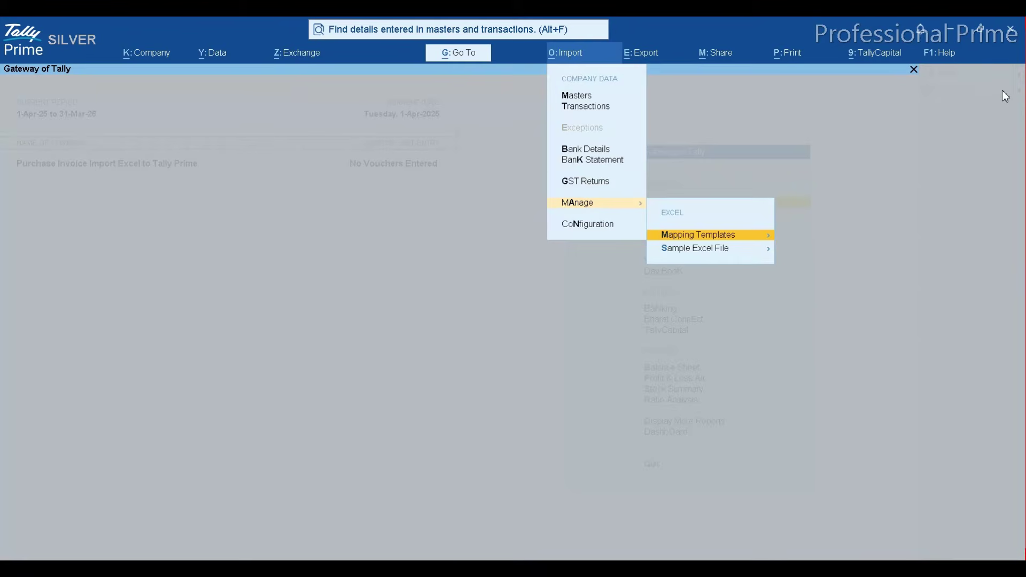
pyautogui.press('Return')
pyautogui.press('Down')
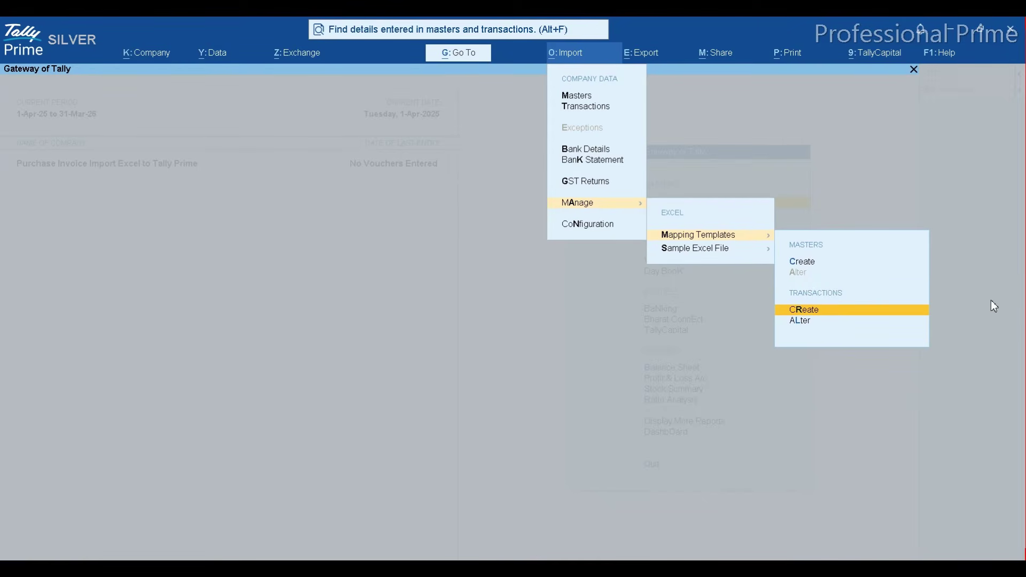
pyautogui.press('Return')
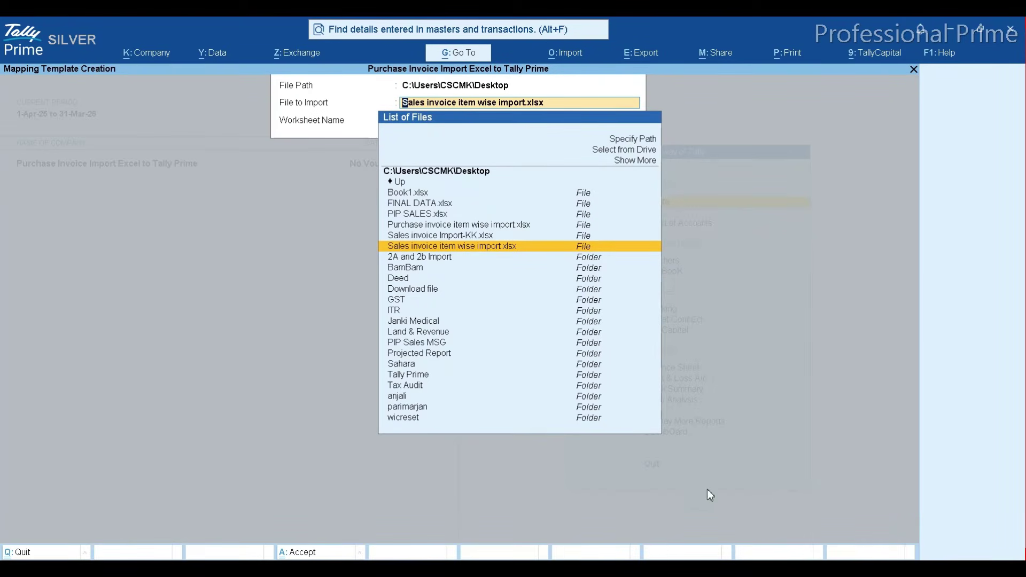
# Step: Switch to the purchase invoice workbook in Excel and show its Sheet1 data
pyautogui.hotkey('alt', 'Tab')
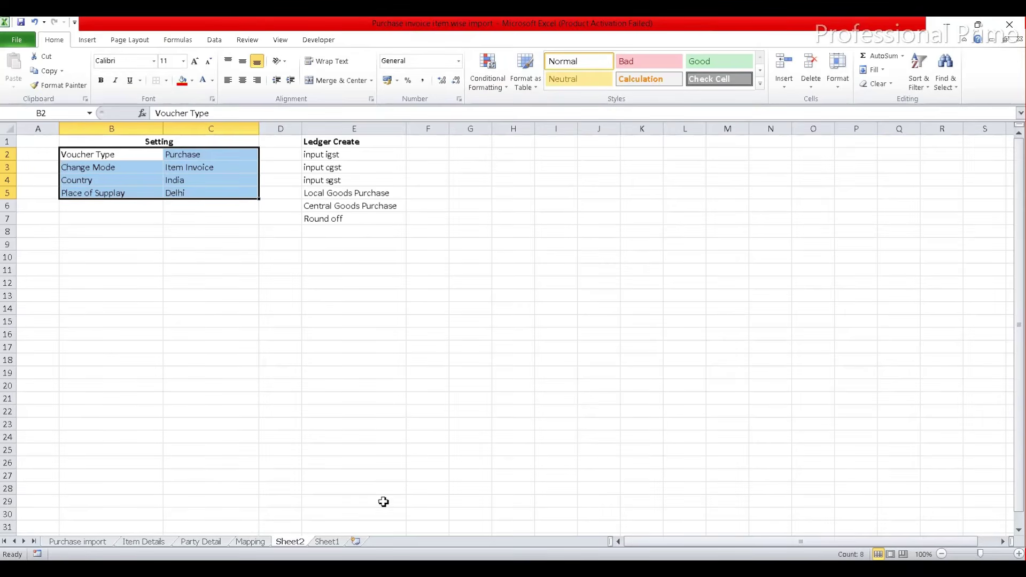
pyautogui.click(328, 542)
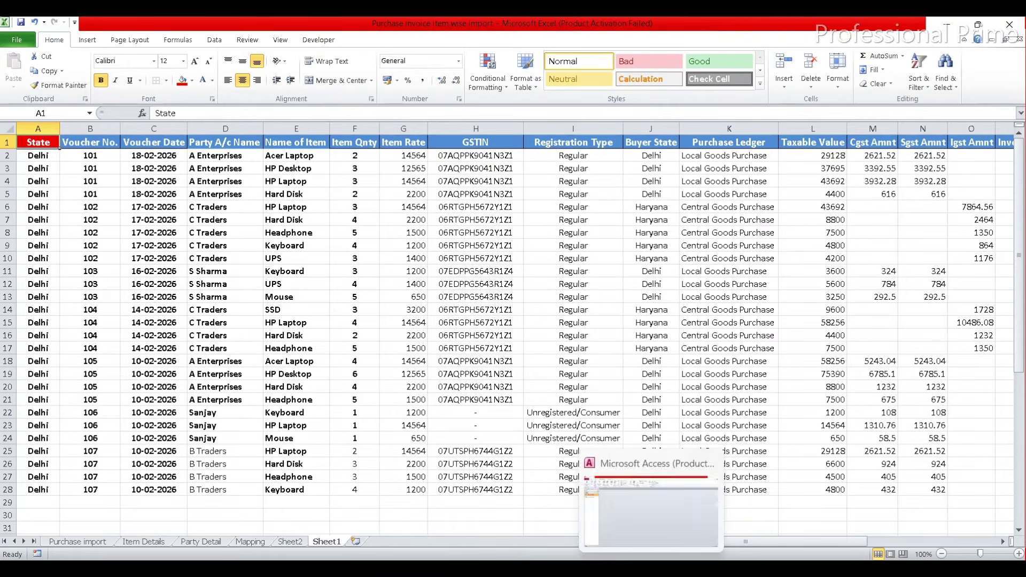
# Step: Return to TallyPrime and choose Sheet1 of Purchase invoice item wise import.xlsx as the mapping template's source
pyautogui.click(680, 567)
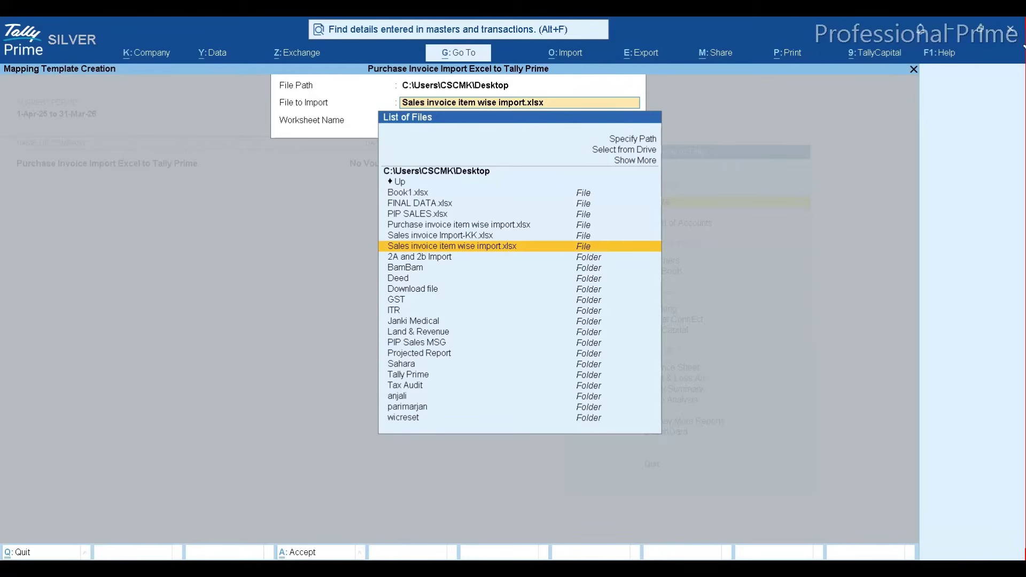
pyautogui.press('Up')
pyautogui.press('Up')
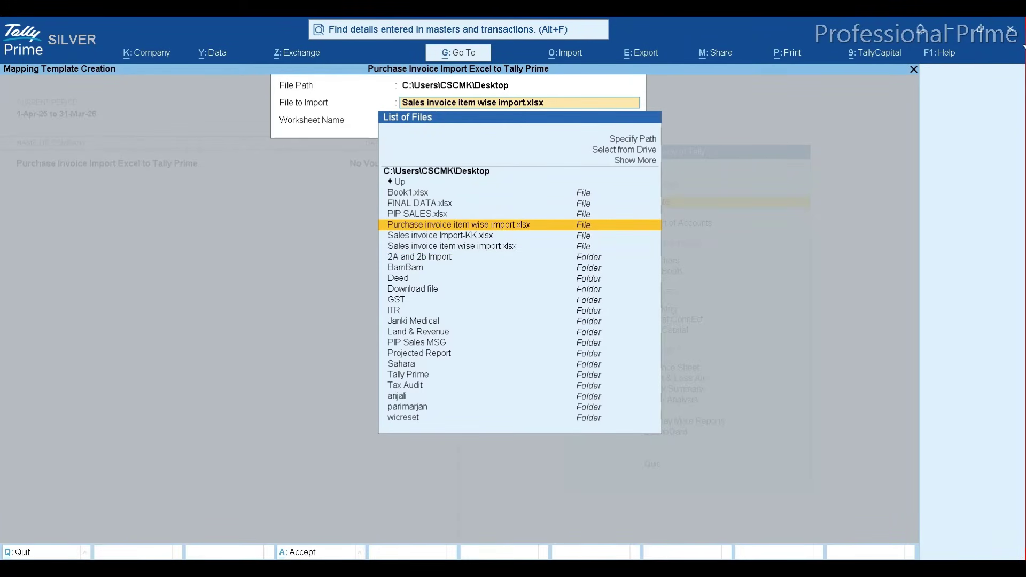
pyautogui.press('Return')
pyautogui.press('Down')
pyautogui.press('Down')
pyautogui.press('Down')
pyautogui.press('Down')
pyautogui.press('Down')
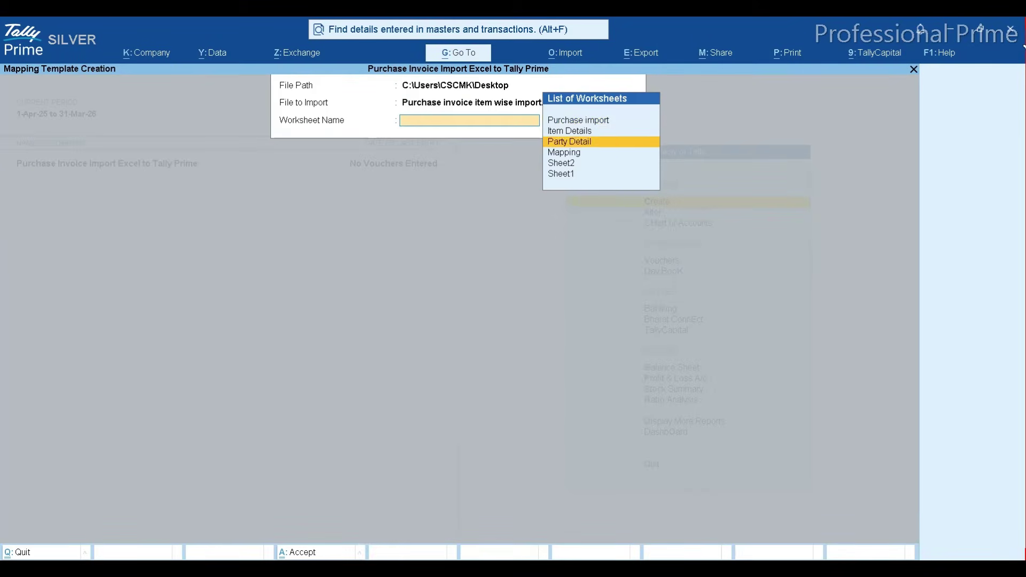
pyautogui.press('Return')
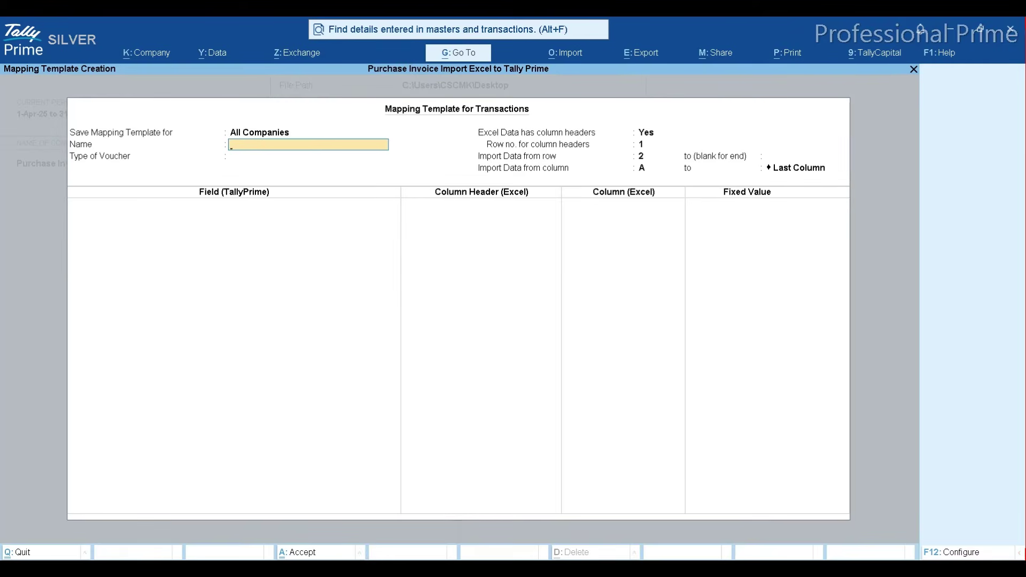
# Step: Set up the mapping template for This Company with the name Purchase Invoice Import and Accounting Vouchers as the voucher type
pyautogui.press('BackSpace')
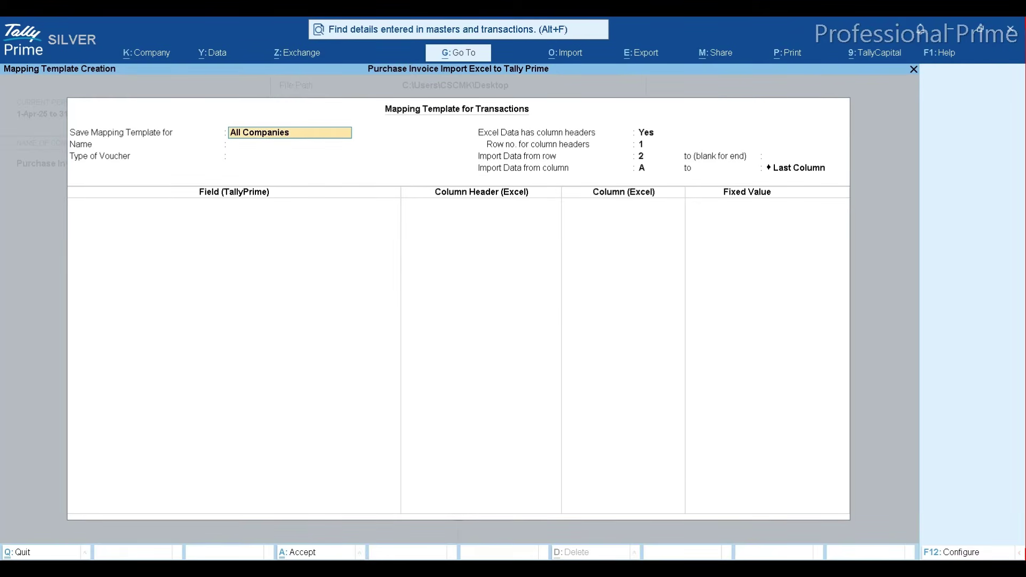
pyautogui.press('space')
pyautogui.press('Down')
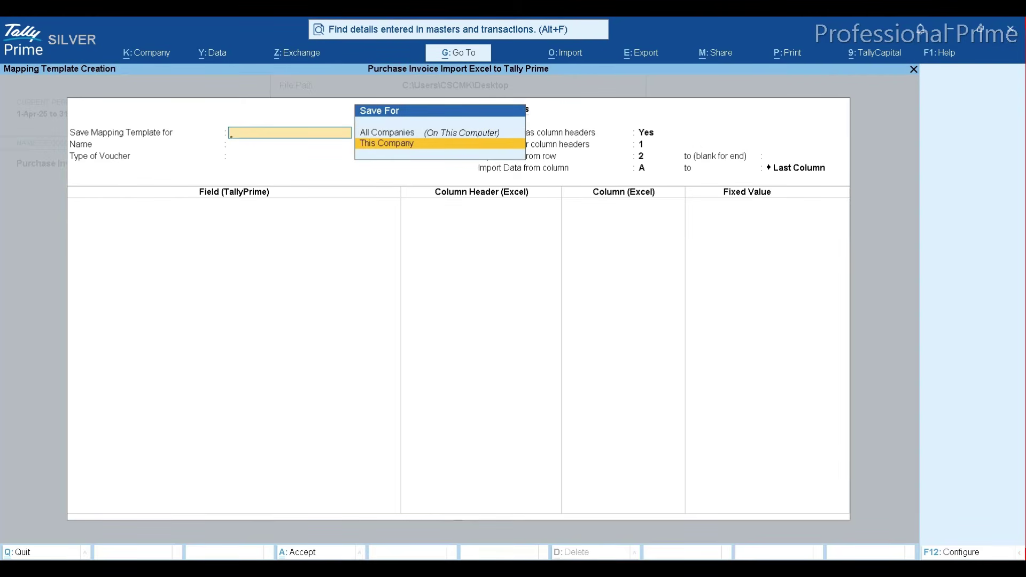
pyautogui.press('Return')
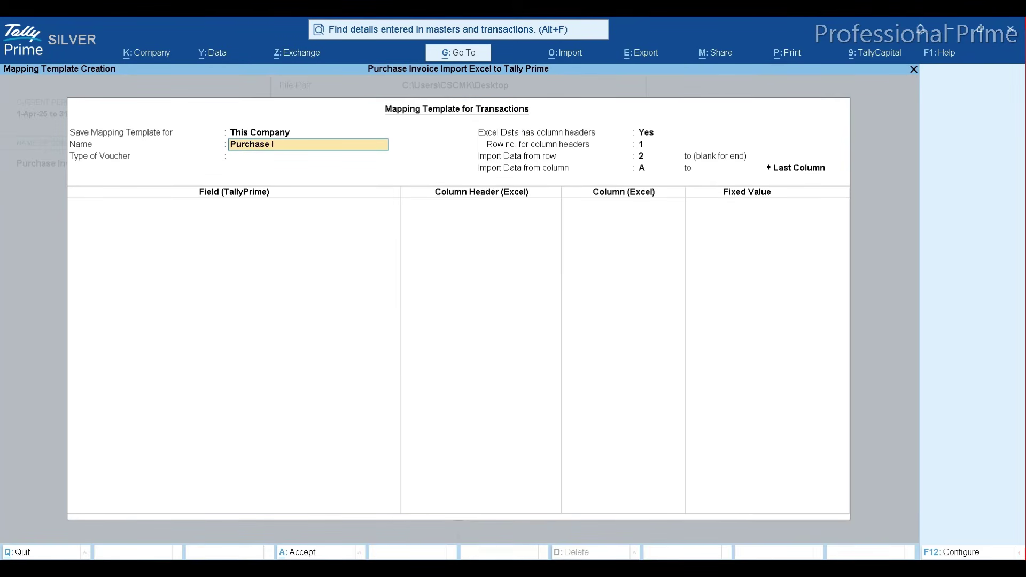
pyautogui.write('Purchase Invoice Import')
pyautogui.press('Return')
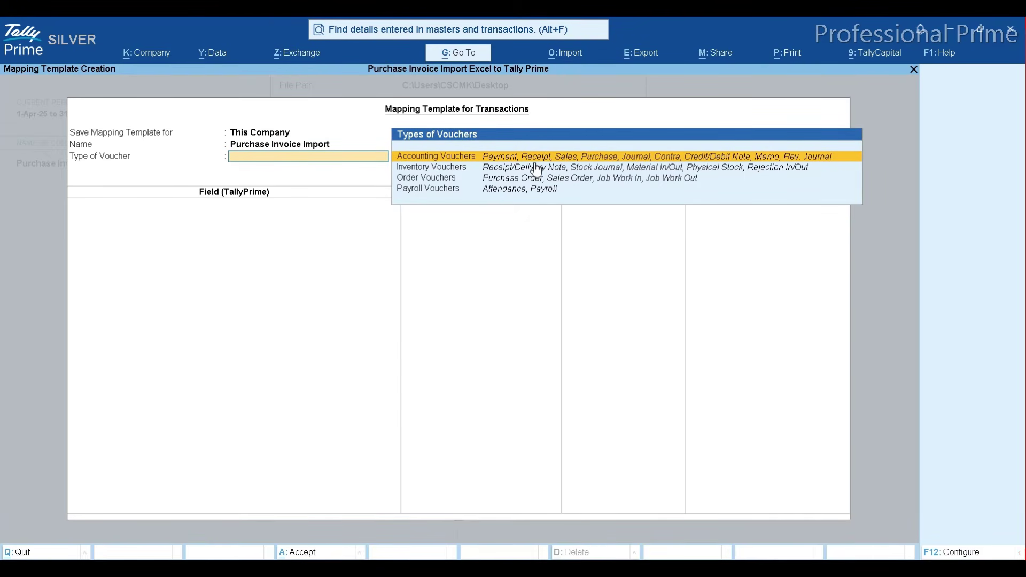
pyautogui.press('Return')
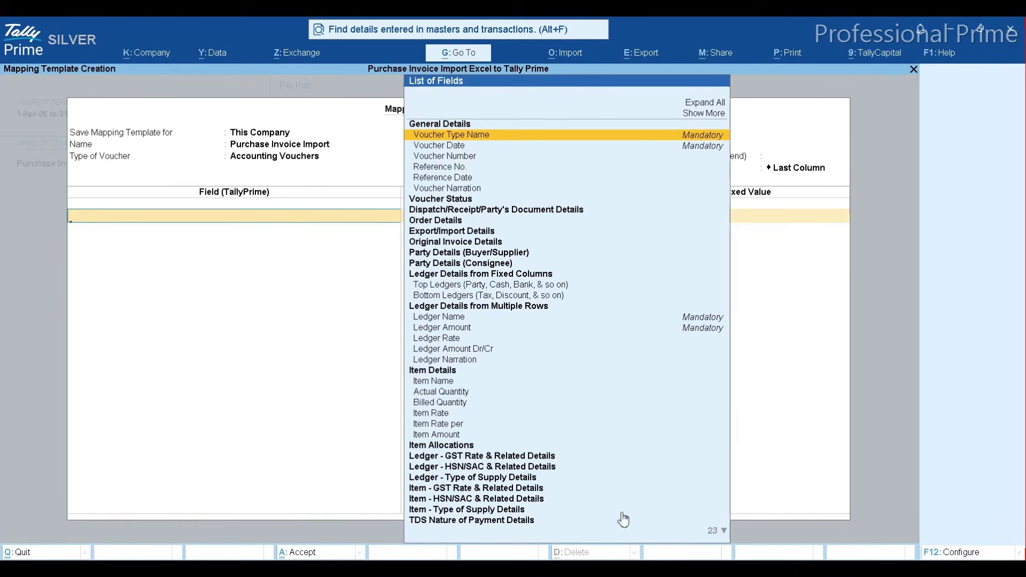
# Step: Check the Sheet1 column headers and the Voucher Type setting on Sheet2 in Excel, returning to TallyPrime's field list
pyautogui.hotkey('alt', 'Tab')
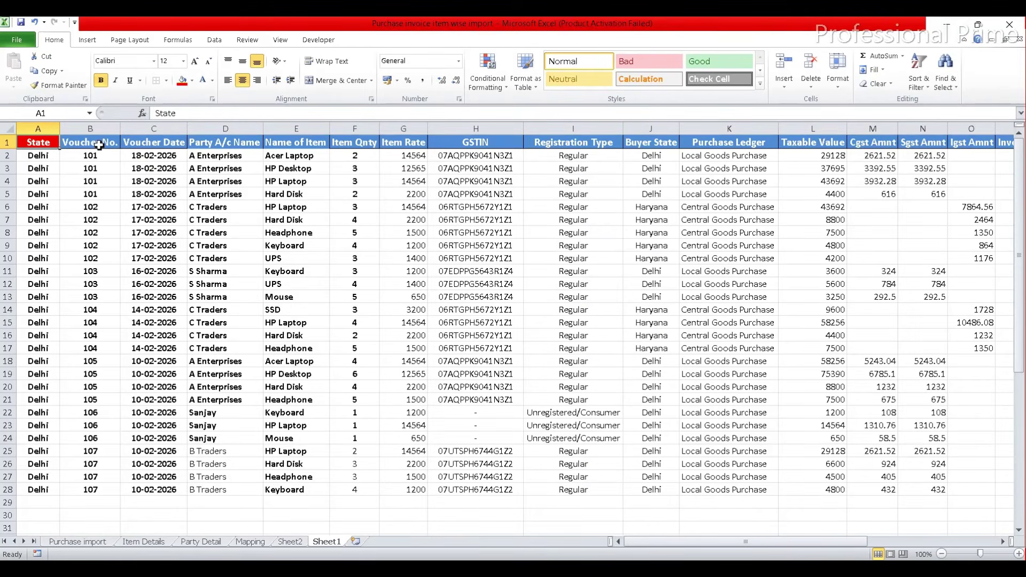
pyautogui.click(99, 145)
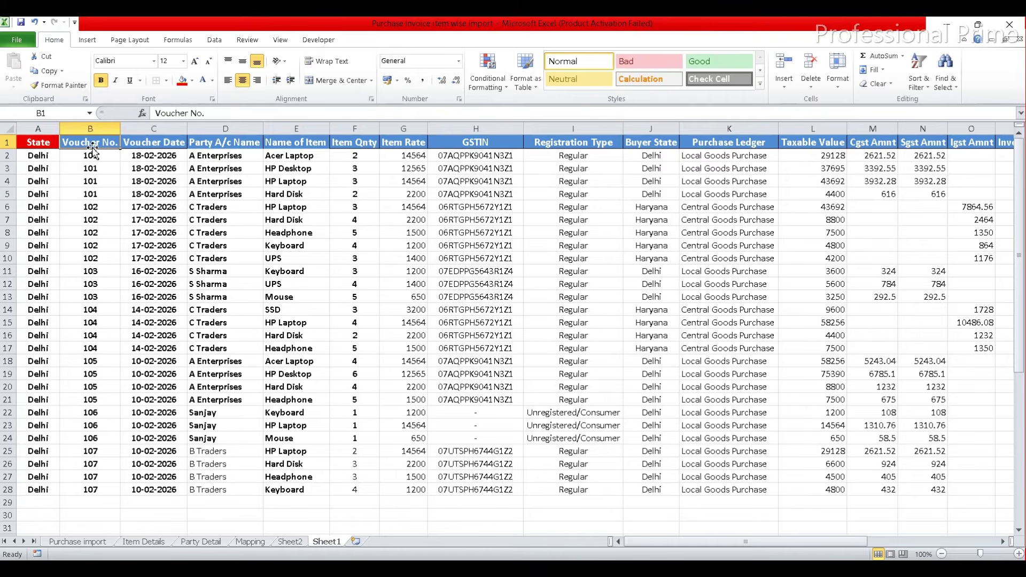
pyautogui.click(298, 542)
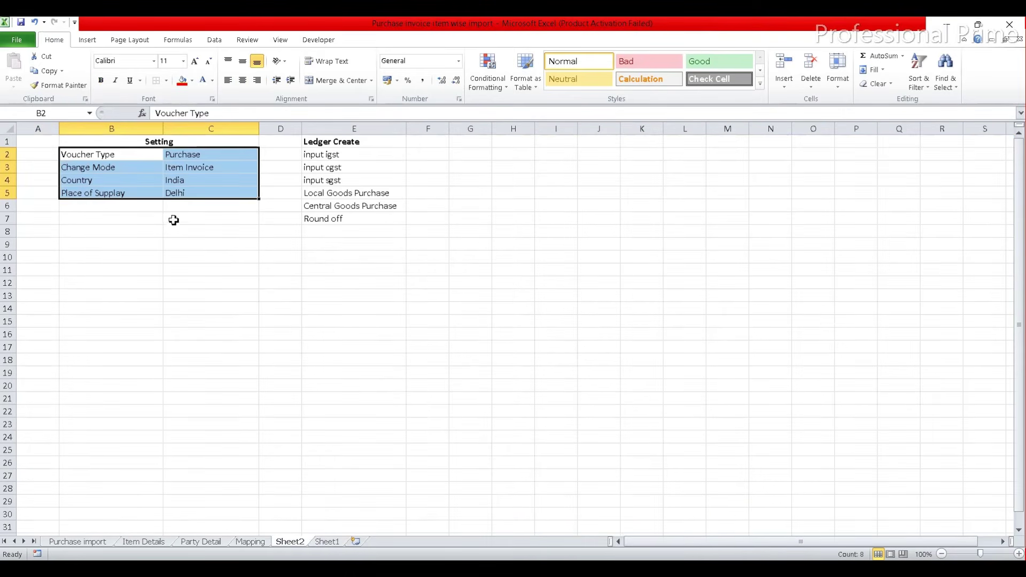
pyautogui.click(109, 154)
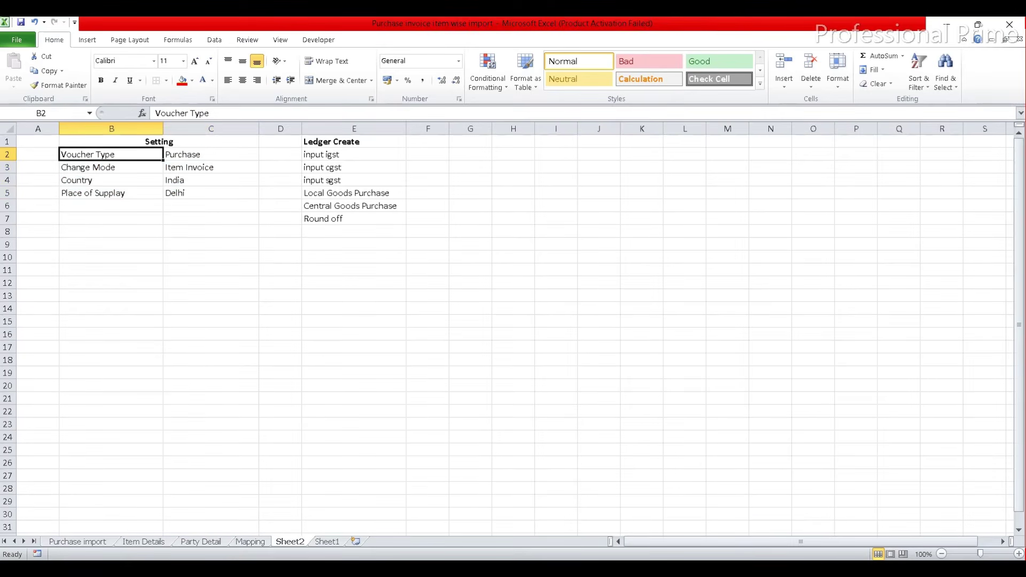
pyautogui.moveTo(656, 544)
pyautogui.click(676, 508)
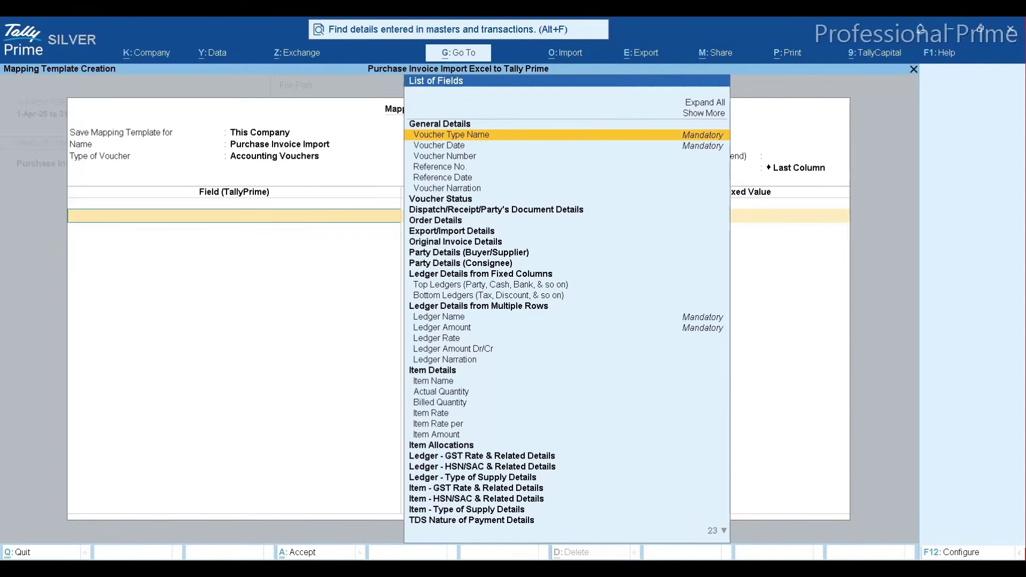
pyautogui.click(626, 567)
pyautogui.hotkey('alt', 'Tab')
# Step: Map Voucher Type Name to the fixed field value Purchase, copied from cell C2 on Sheet2 in Excel
pyautogui.press('Return')
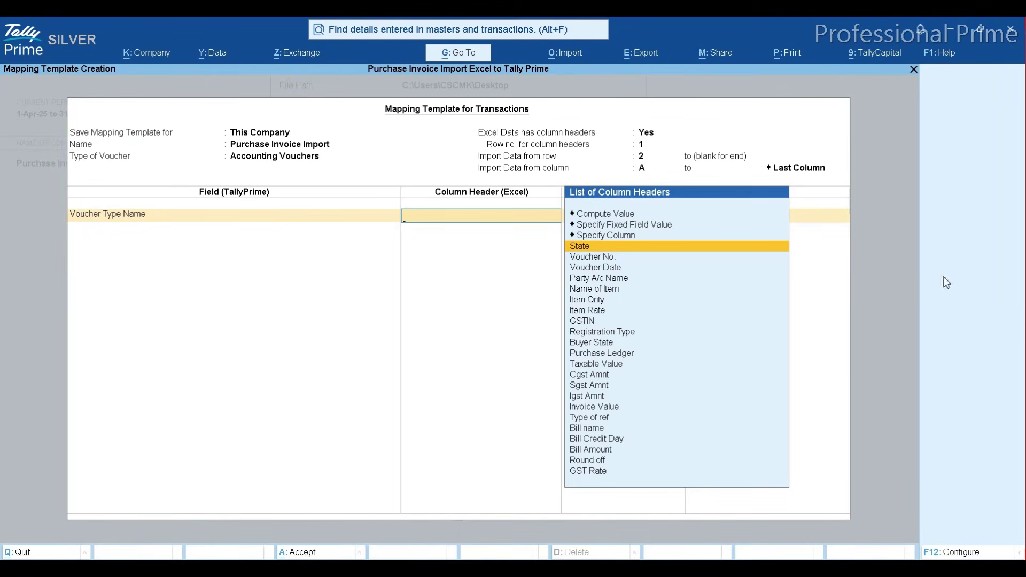
pyautogui.click(619, 568)
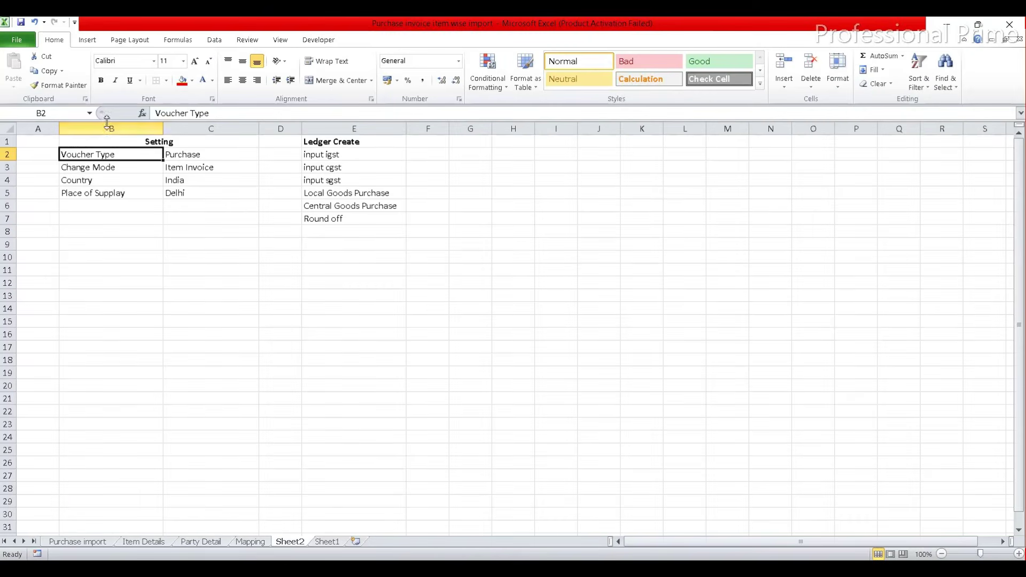
pyautogui.click(176, 155)
pyautogui.hotkey('ctrl', 'c')
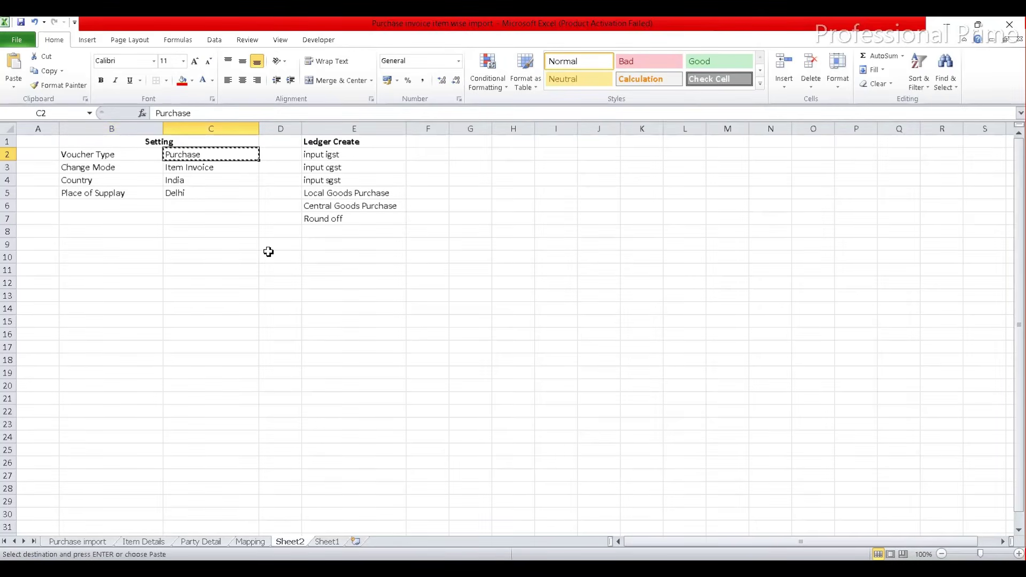
pyautogui.hotkey('alt', 'Tab')
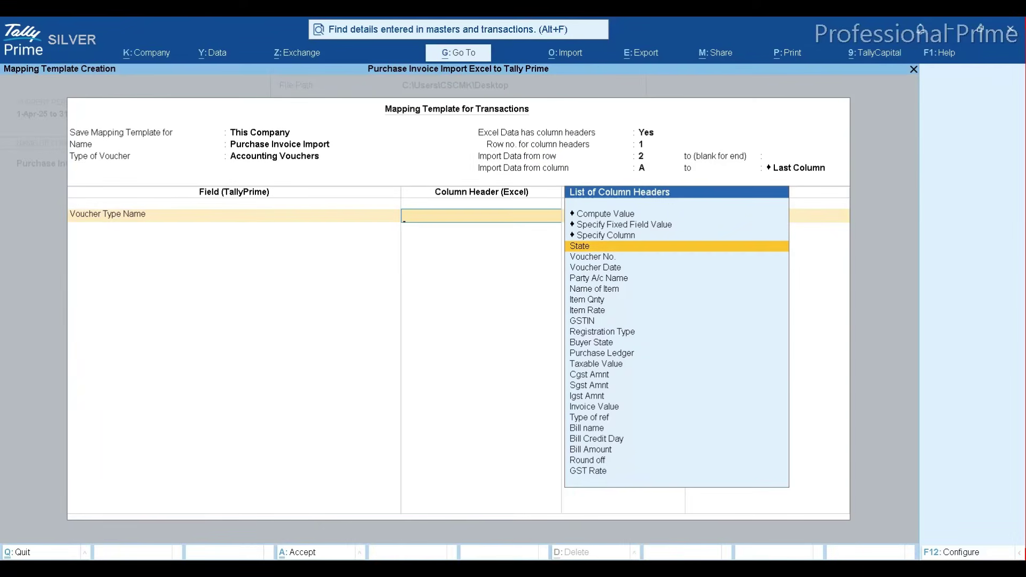
pyautogui.press('Up')
pyautogui.press('Up')
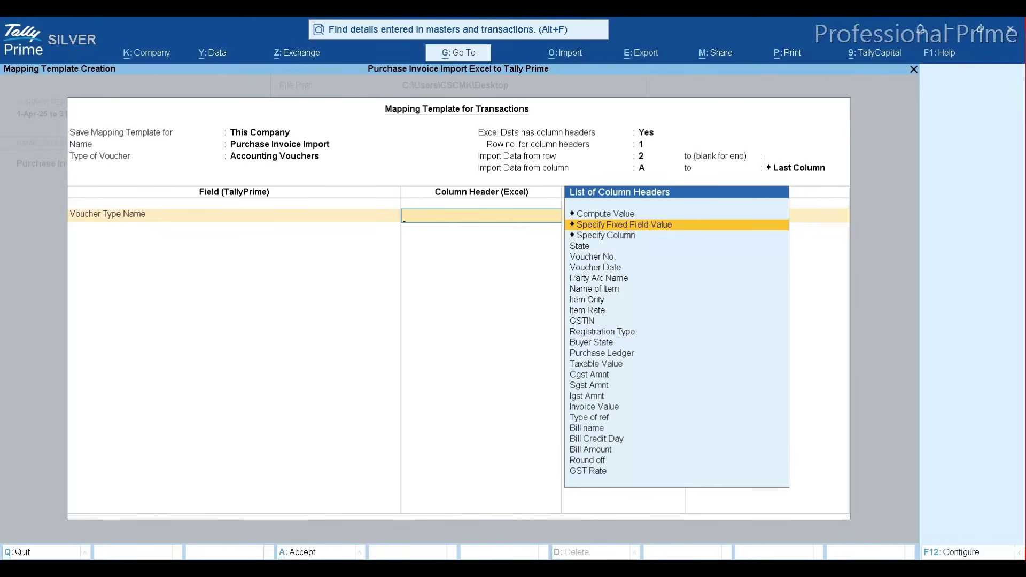
pyautogui.press('Return')
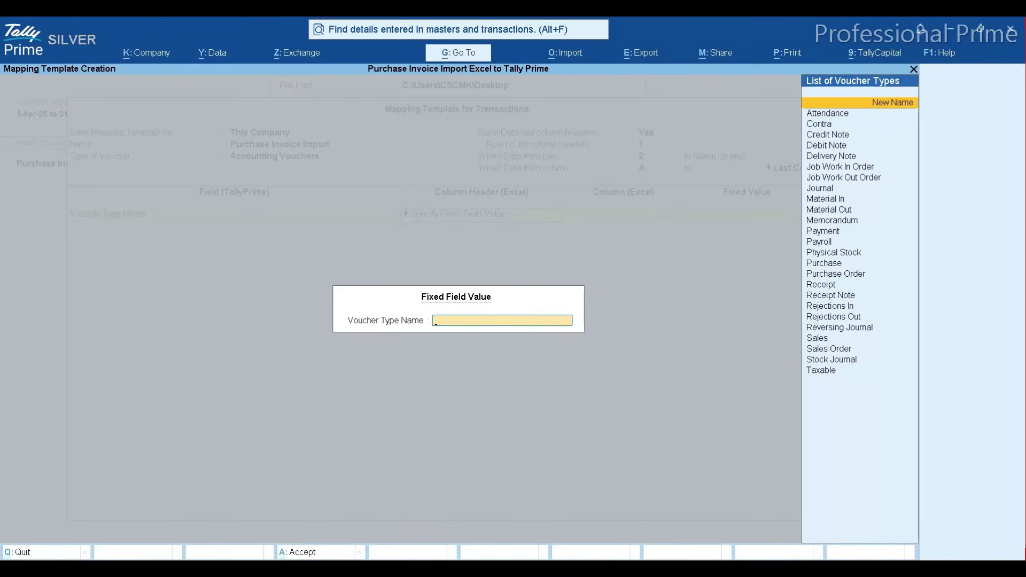
pyautogui.write('Purchase')
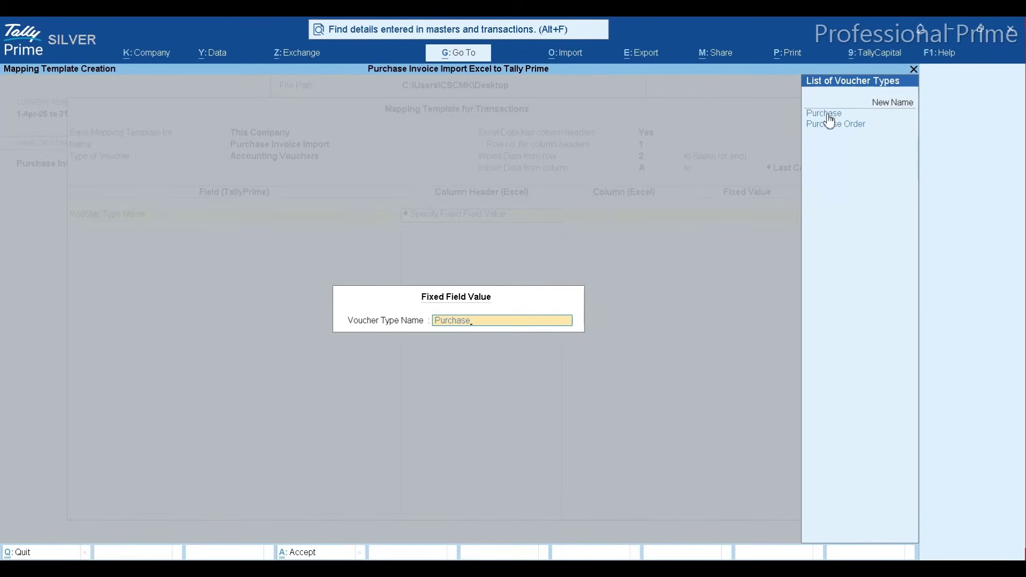
pyautogui.press('Return')
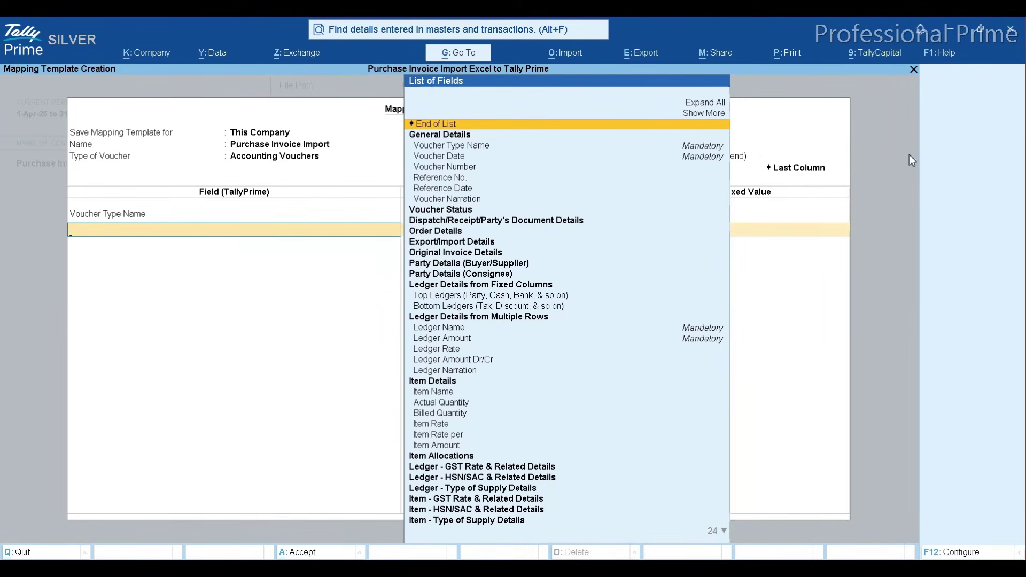
# Step: Check the settings in Excel, then add the Change Mode field to TallyPrime's mapping template with a fixed field value as its source
pyautogui.click(624, 568)
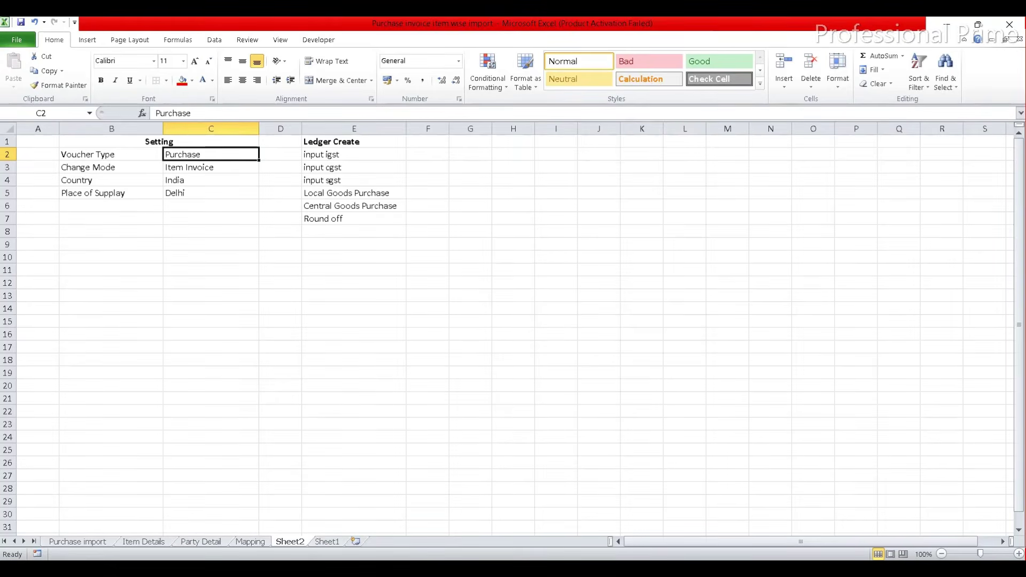
pyautogui.hotkey('alt', 'Tab')
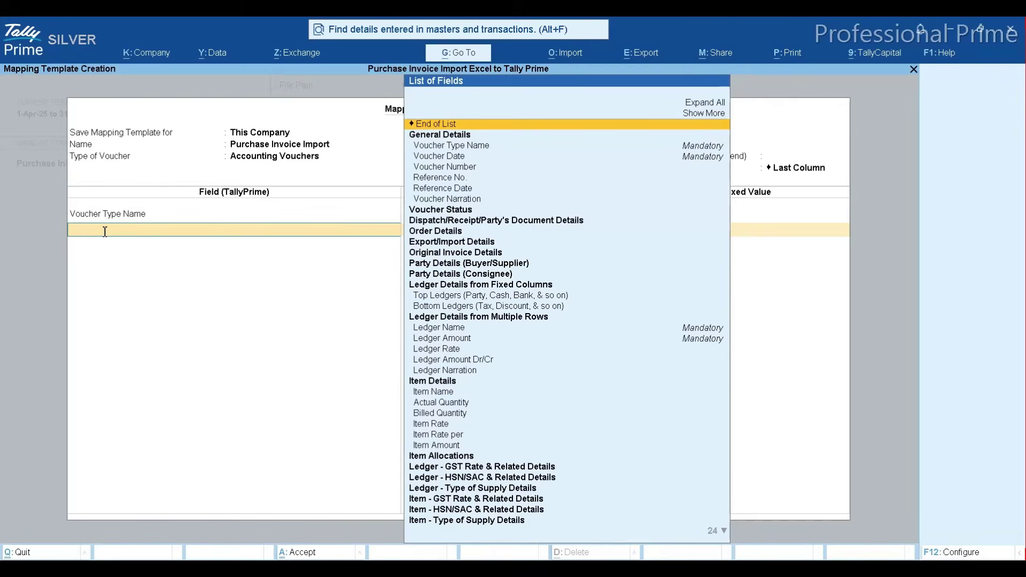
pyautogui.write('Chan')
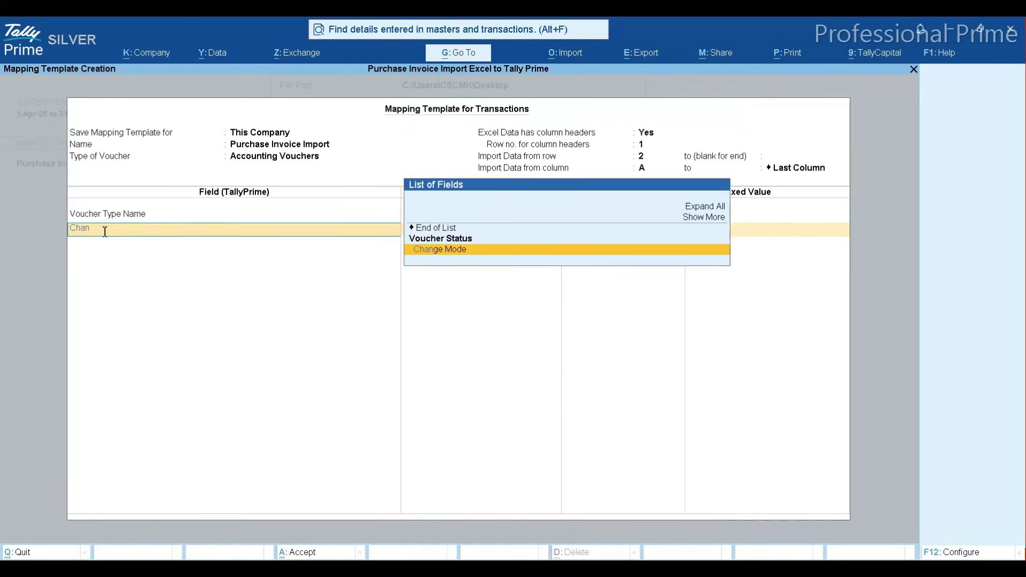
pyautogui.write('ge m')
pyautogui.press('Return')
pyautogui.press('Up')
pyautogui.press('Up')
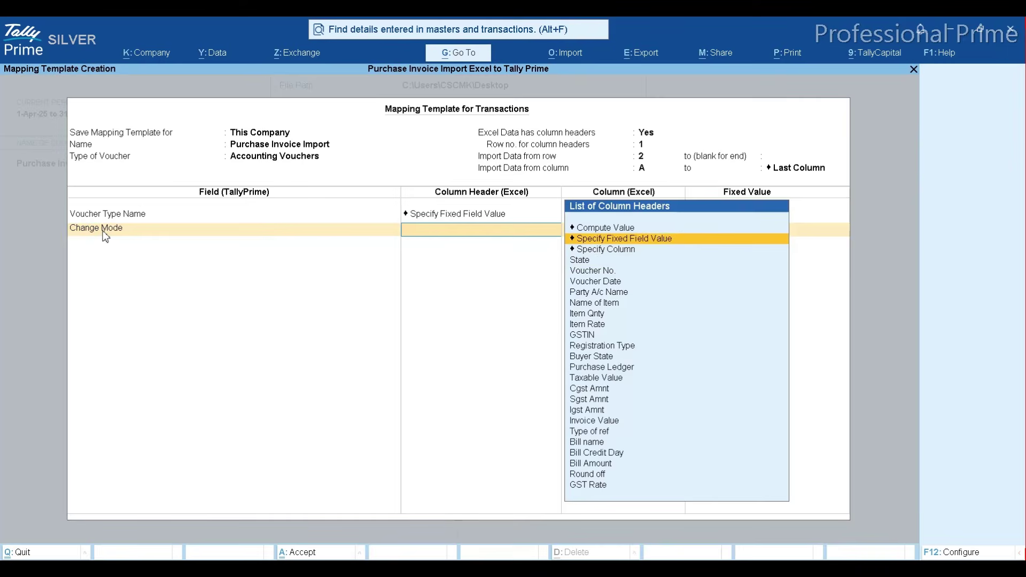
pyautogui.press('Return')
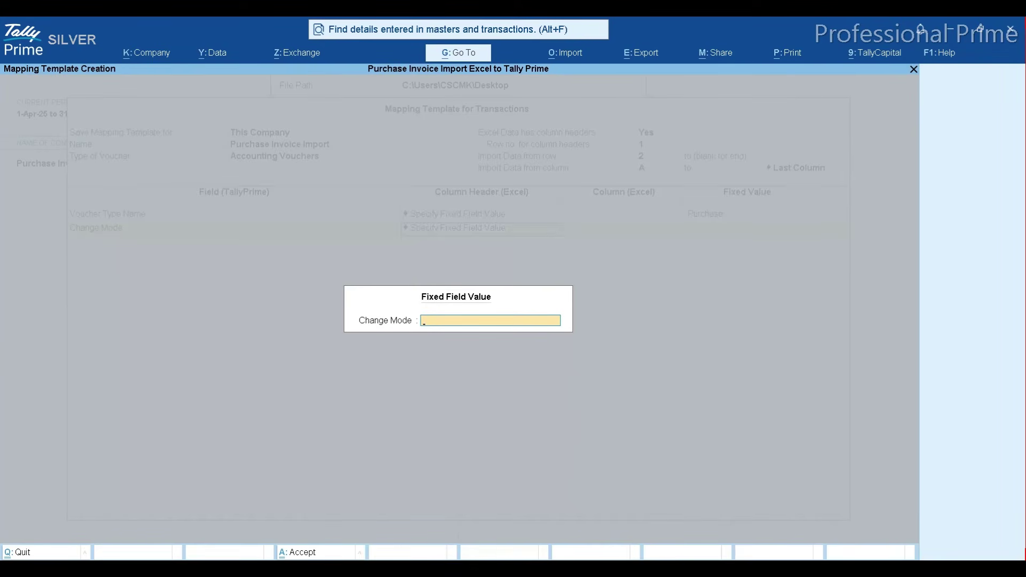
# Step: Copy Item Invoice from cell C3 on Sheet2 in Excel and enter it as Change Mode's fixed value in TallyPrime
pyautogui.hotkey('alt', 'Tab')
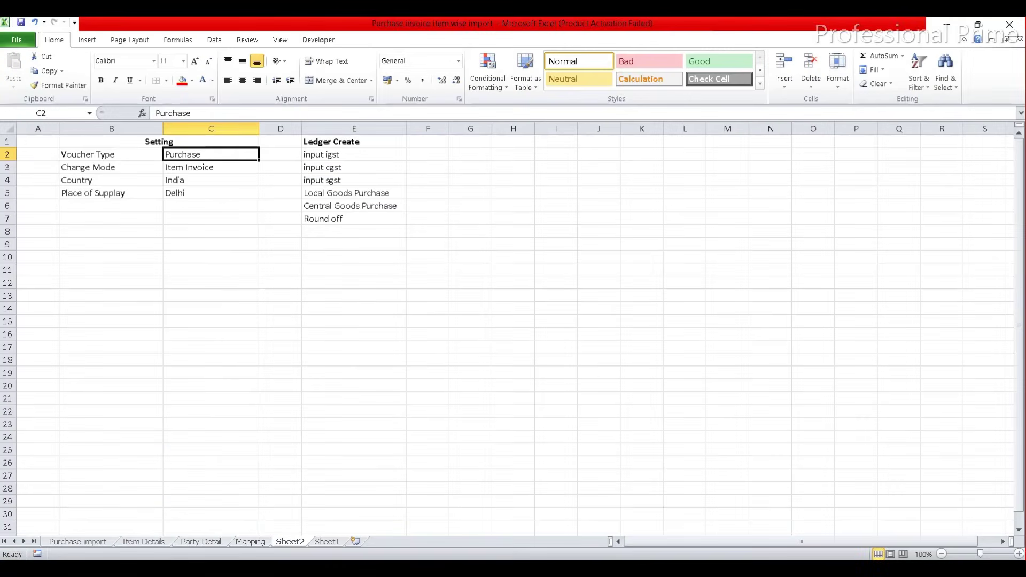
pyautogui.click(195, 165)
pyautogui.hotkey('ctrl', 'c')
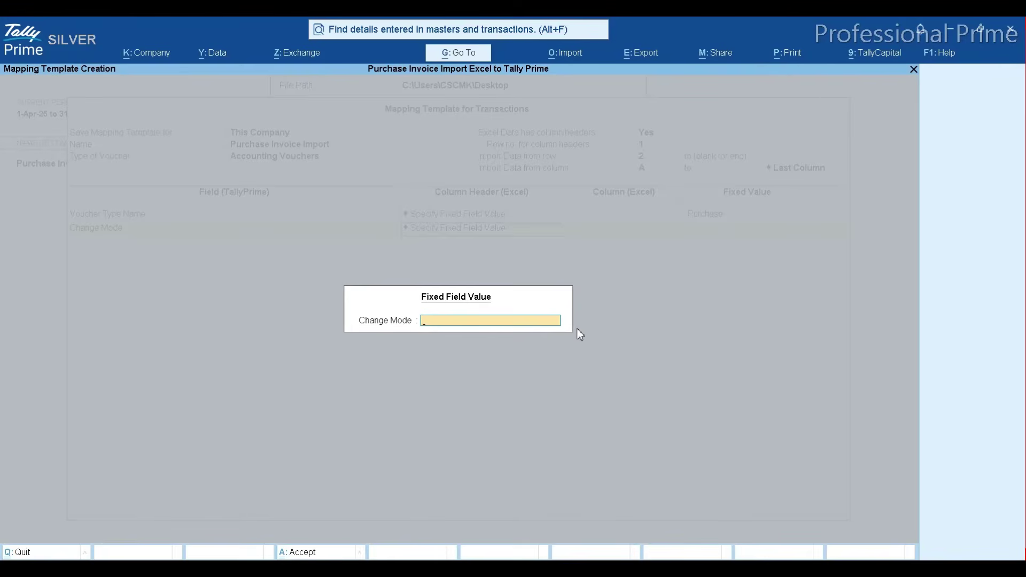
pyautogui.write('Item Invoice')
pyautogui.press('Return')
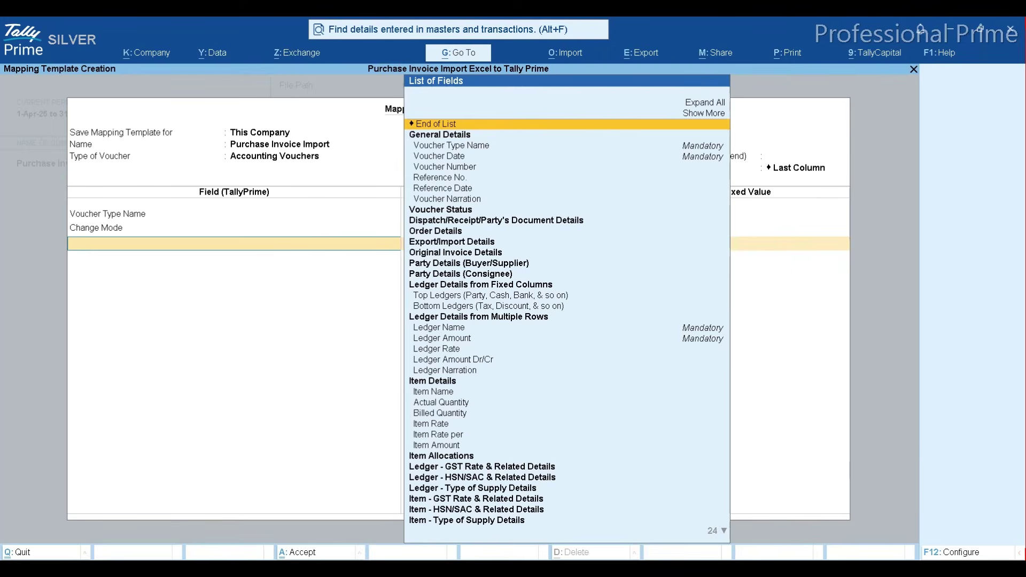
# Step: Check the Country setting in Excel, then map Buyer/Supplier - Country to the fixed field value India in TallyPrime's template
pyautogui.hotkey('alt', 'Tab')
pyautogui.press('Escape')
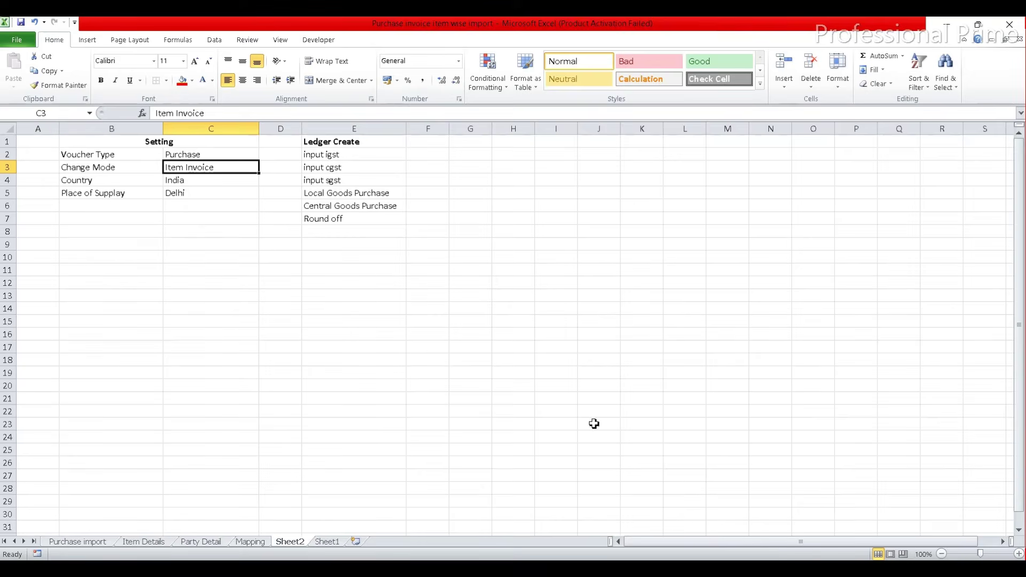
pyautogui.click(690, 569)
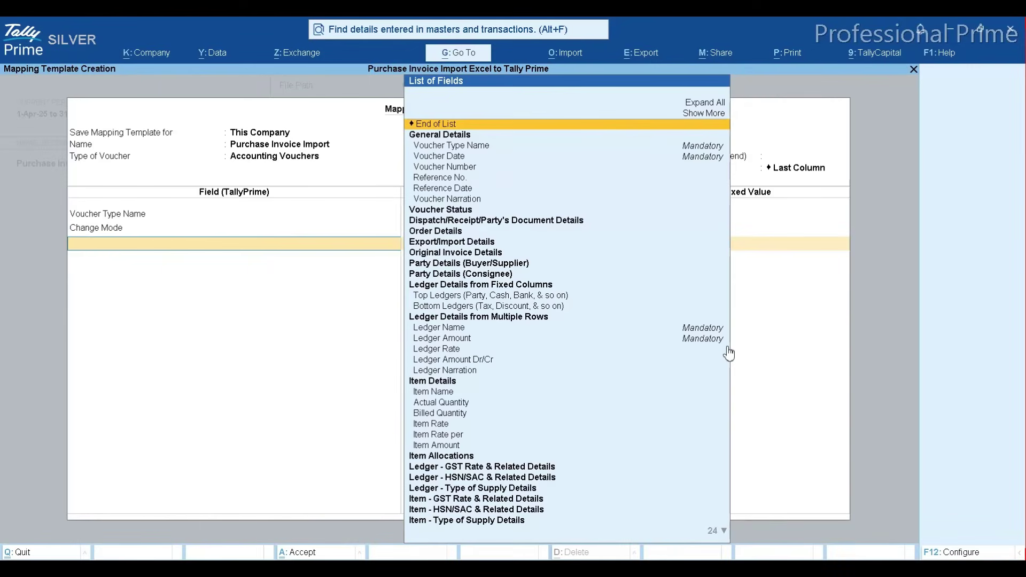
pyautogui.write('Cou')
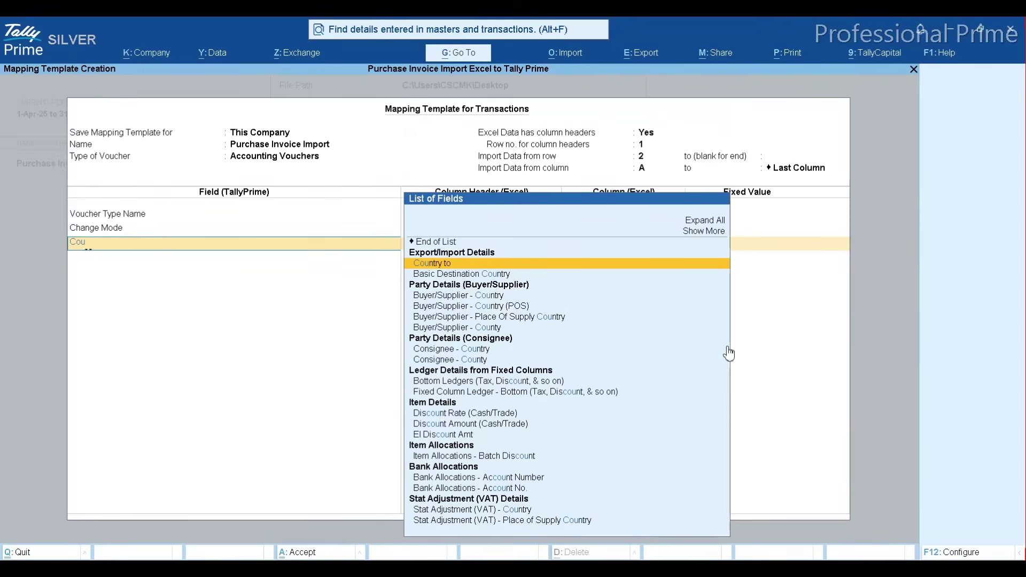
pyautogui.press('Down')
pyautogui.press('Down')
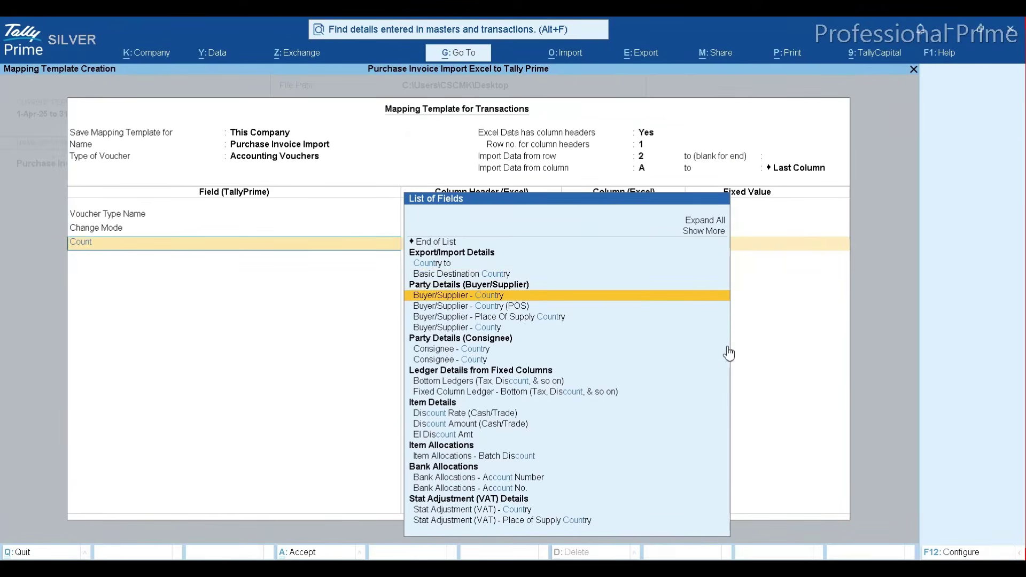
pyautogui.press('Return')
pyautogui.press('Up')
pyautogui.press('Up')
pyautogui.press('Return')
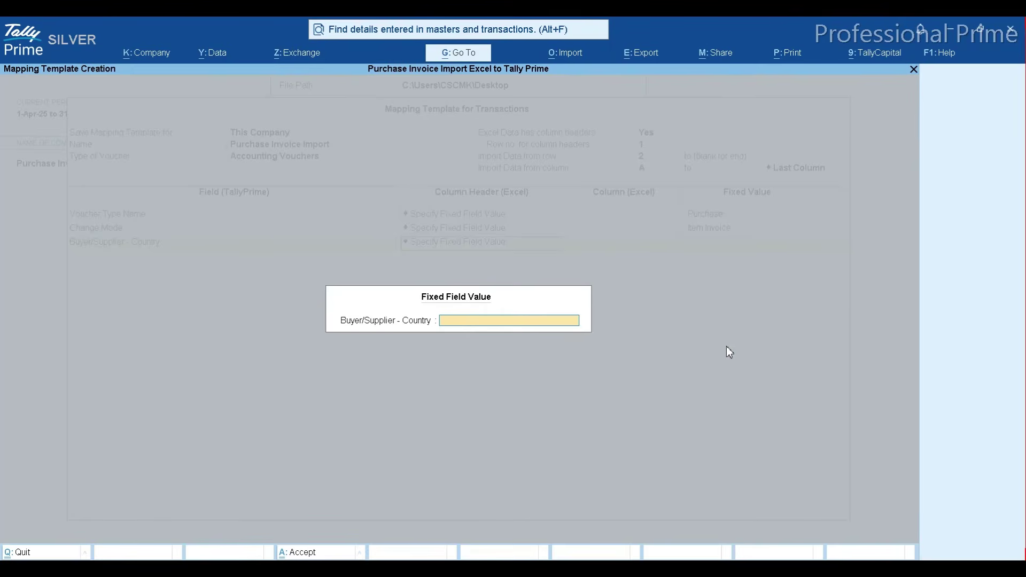
pyautogui.write('India')
pyautogui.press('Return')
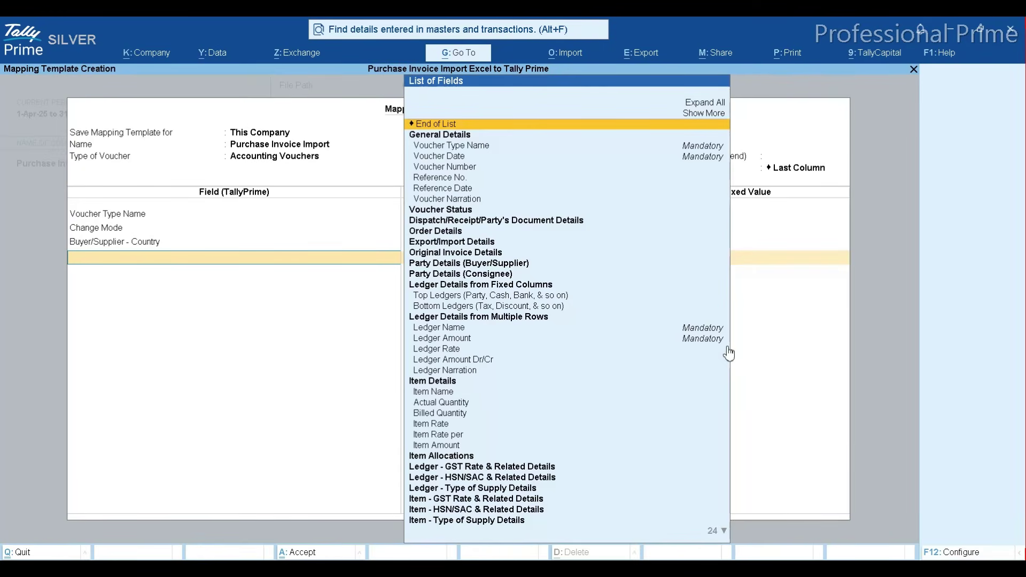
# Step: Add the Buyer/Supplier - Place of Supply field to the template with Delhi as its fixed field value
pyautogui.write('Pla')
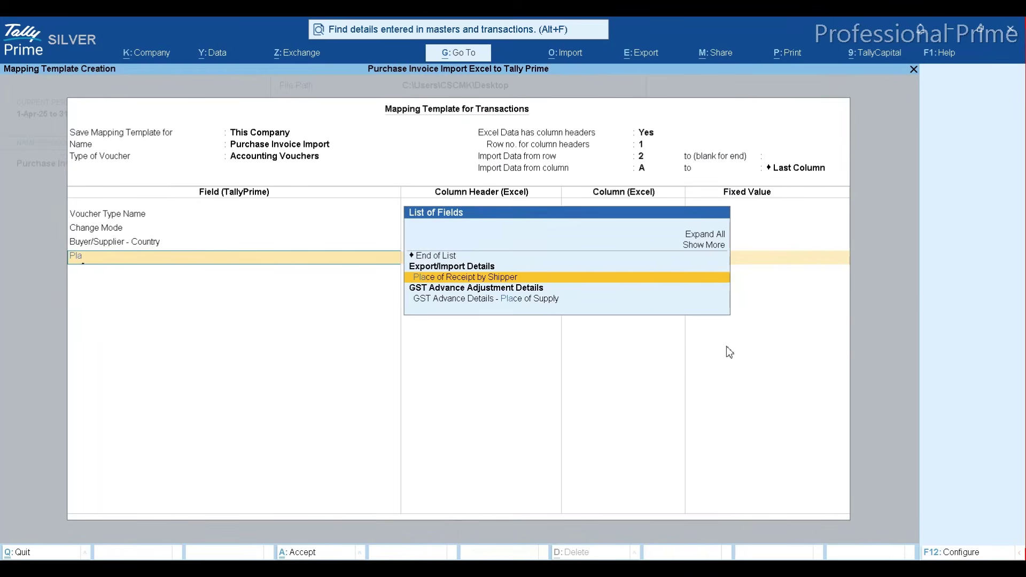
pyautogui.write('ce of Sup')
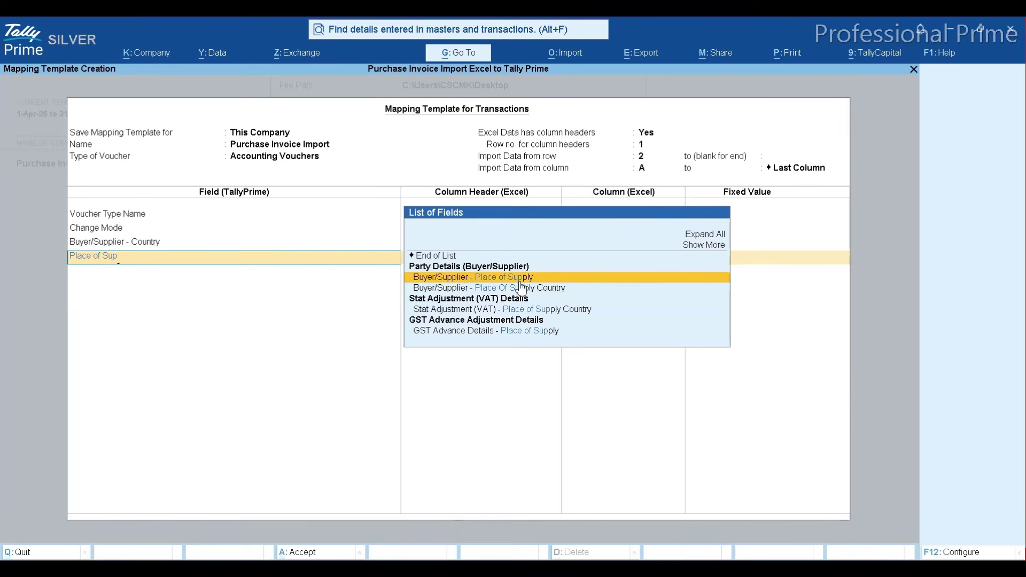
pyautogui.press('Return')
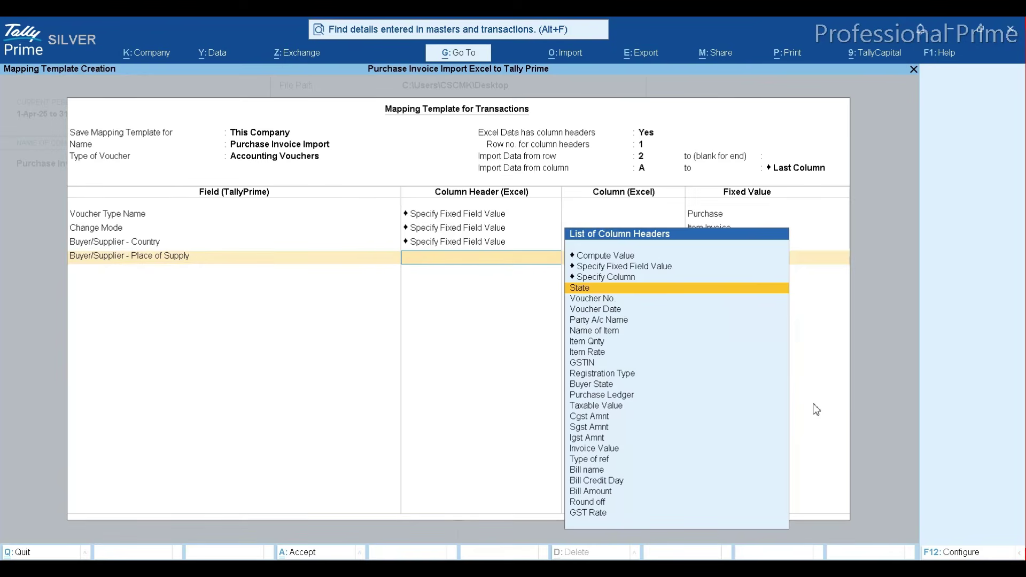
pyautogui.press('Up')
pyautogui.press('Up')
pyautogui.press('Return')
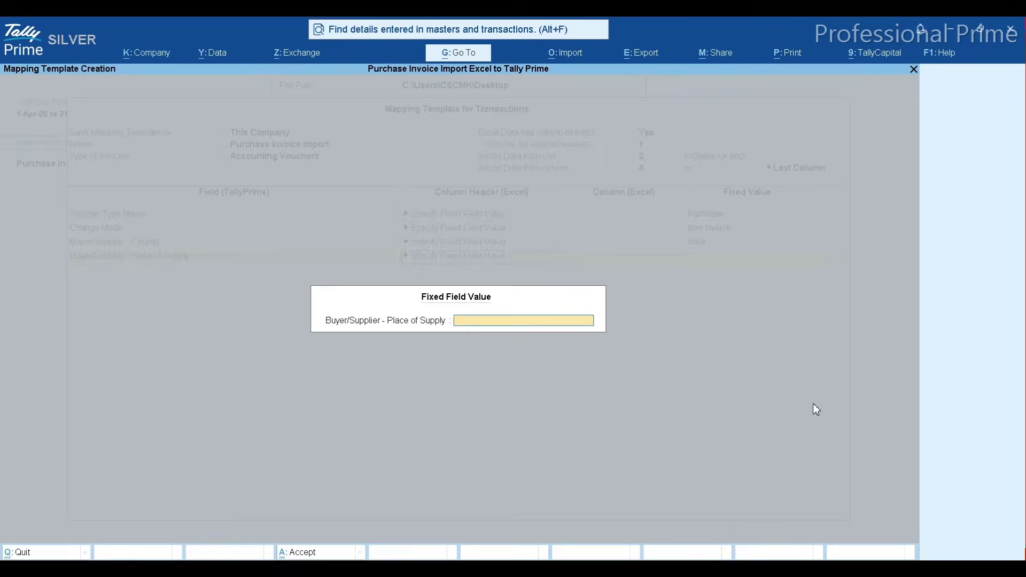
pyautogui.write('Delhi')
pyautogui.press('Return')
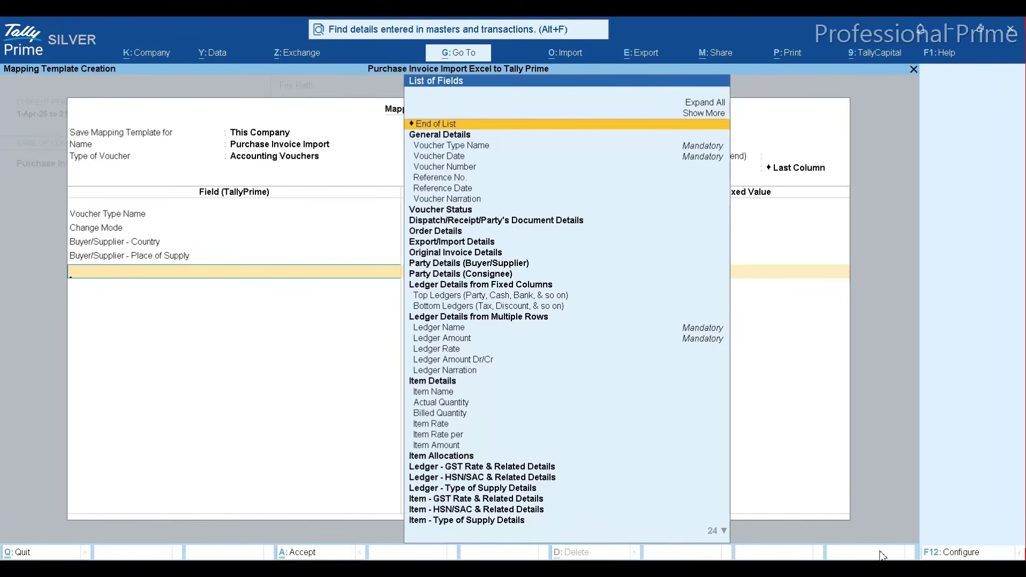
# Step: Check the Voucher No. header on Sheet1 in Excel, then map TallyPrime's Voucher Number field to the Voucher No. column
pyautogui.hotkey('alt', 'Tab')
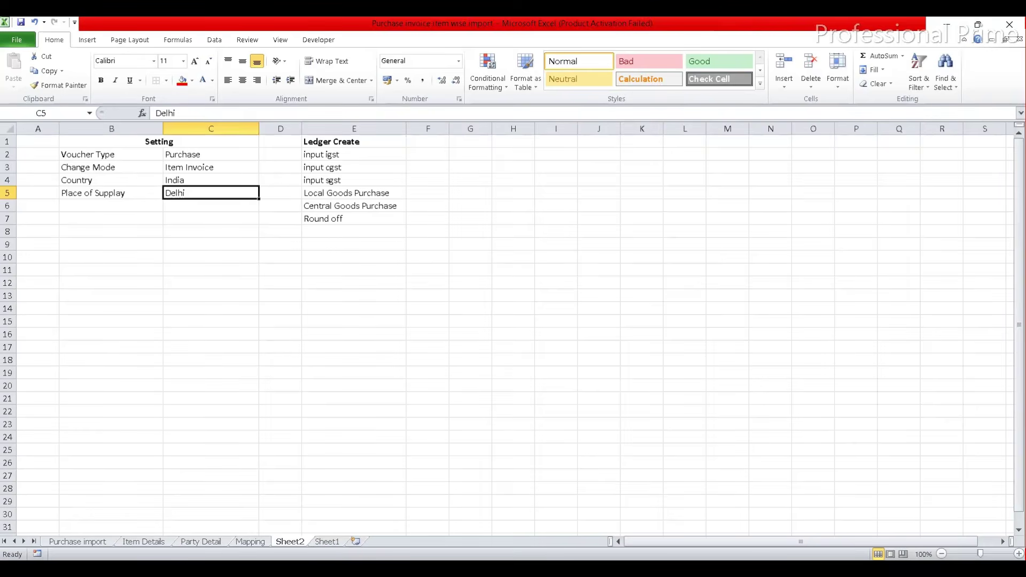
pyautogui.click(327, 542)
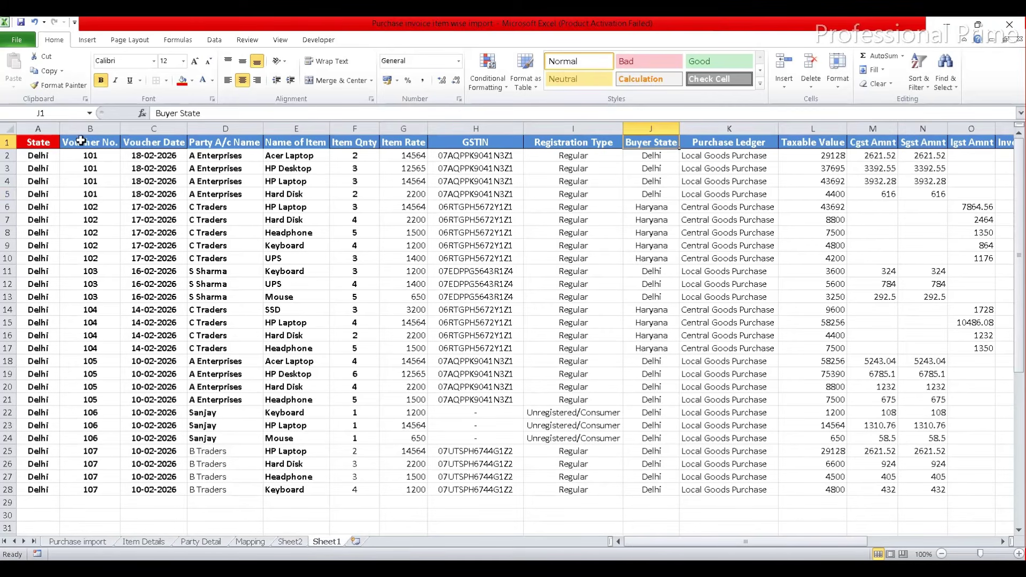
pyautogui.click(81, 141)
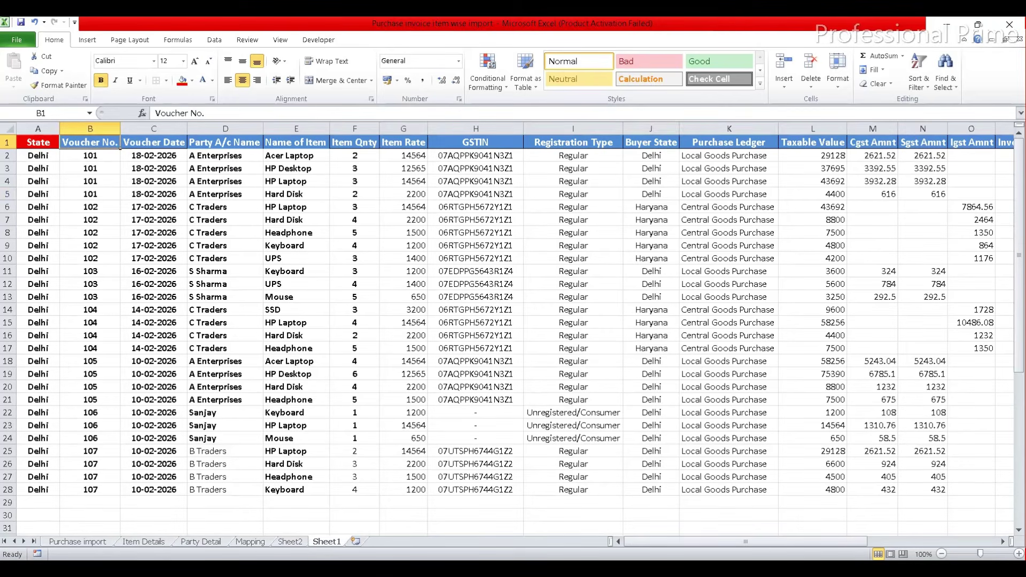
pyautogui.hotkey('alt', 'Tab')
pyautogui.press('Down')
pyautogui.press('Down')
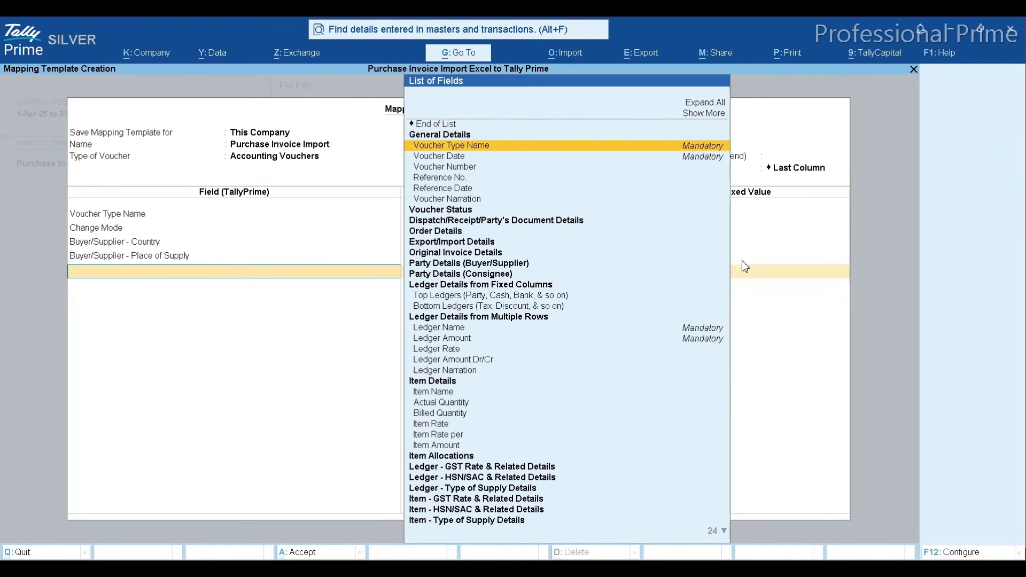
pyautogui.press('Down')
pyautogui.press('Down')
pyautogui.press('Return')
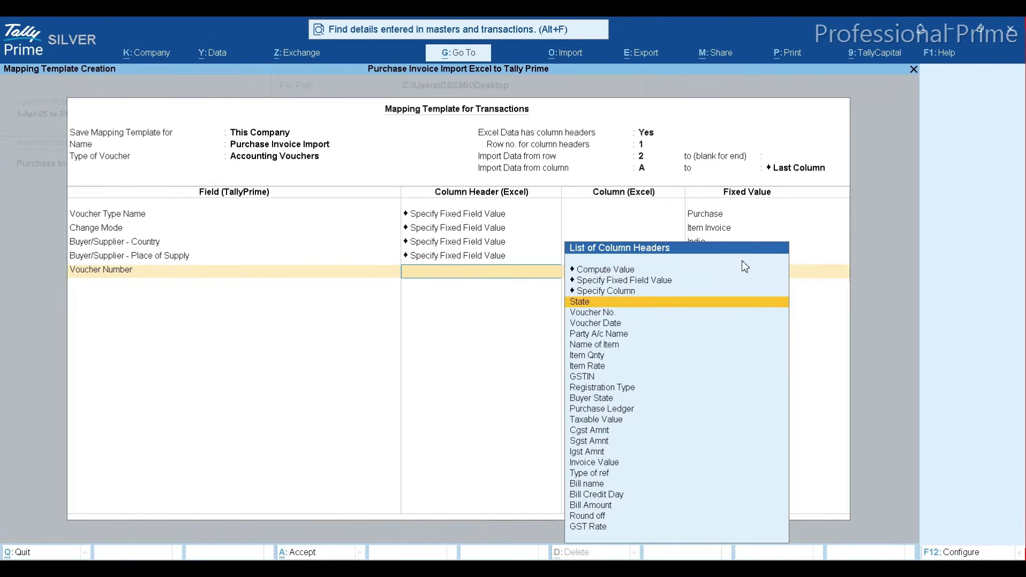
pyautogui.press('Down')
pyautogui.press('Return')
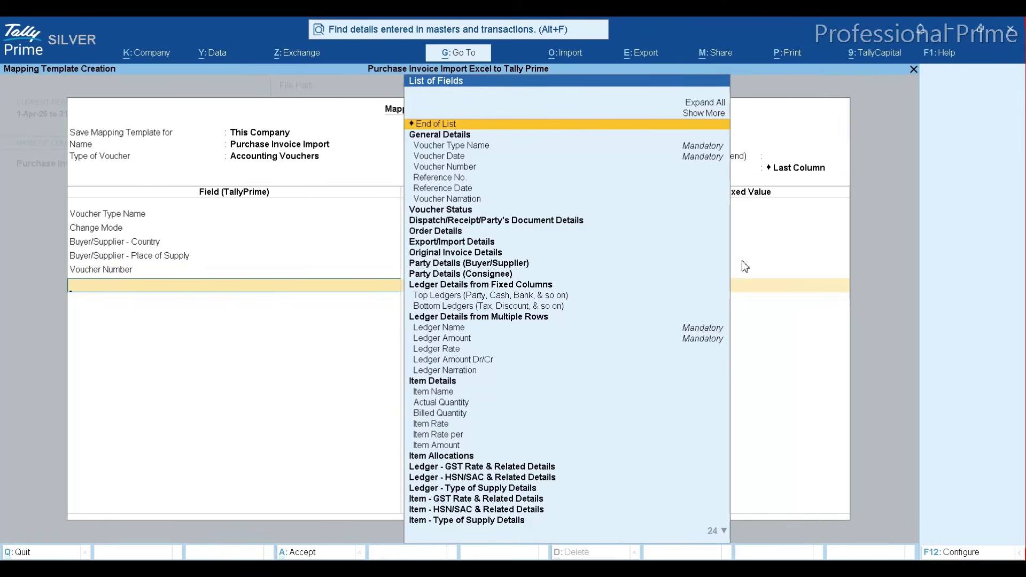
# Step: Check the Voucher Date header on Sheet1 in Excel, then map TallyPrime's Voucher Date field to the Voucher Date column
pyautogui.hotkey('alt', 'Tab')
pyautogui.press('Right')
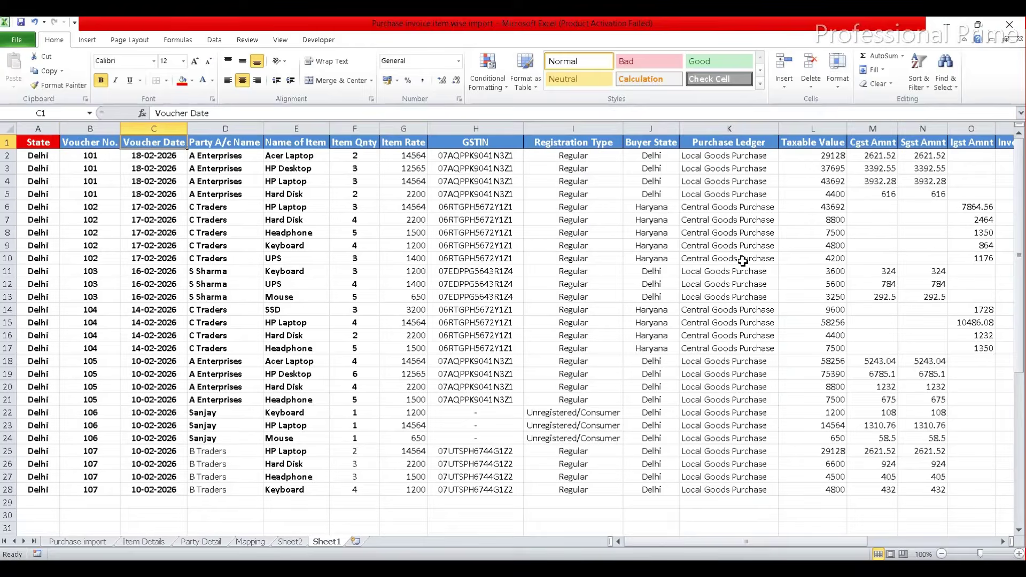
pyautogui.hotkey('alt', 'Tab')
pyautogui.press('Down')
pyautogui.press('Down')
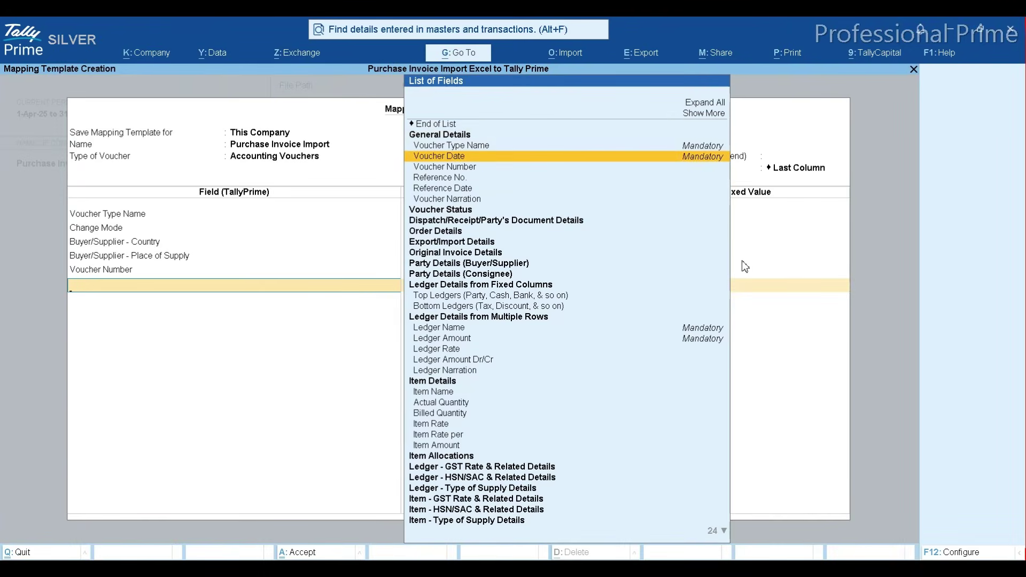
pyautogui.press('Return')
pyautogui.press('Down')
pyautogui.press('Down')
pyautogui.press('Return')
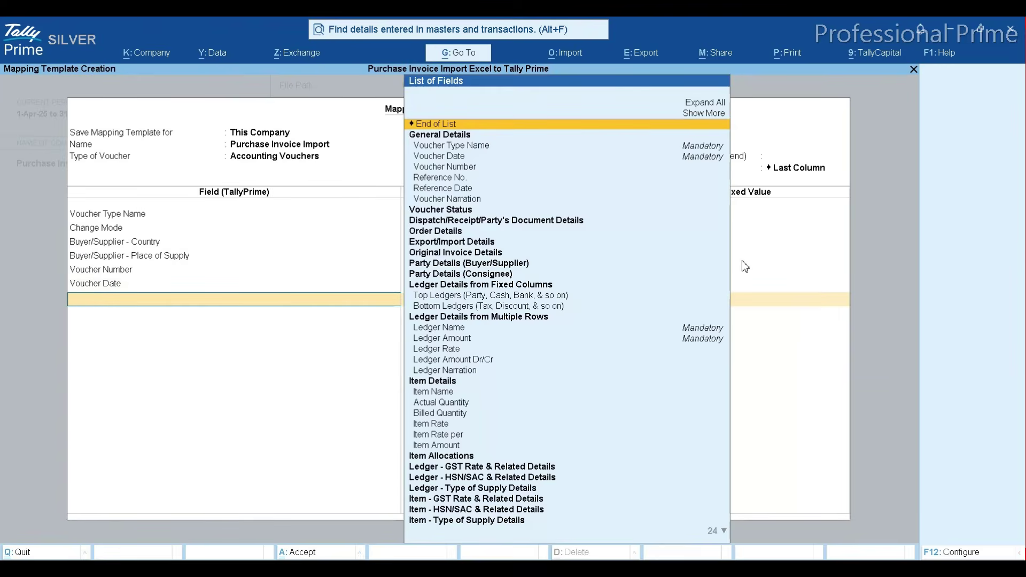
# Step: Check the Party A/c Name header on Sheet1 in Excel, then add Top Ledgers (Party, Cash, Bank, & so on) to TallyPrime's template
pyautogui.hotkey('alt', 'Tab')
pyautogui.press('Right')
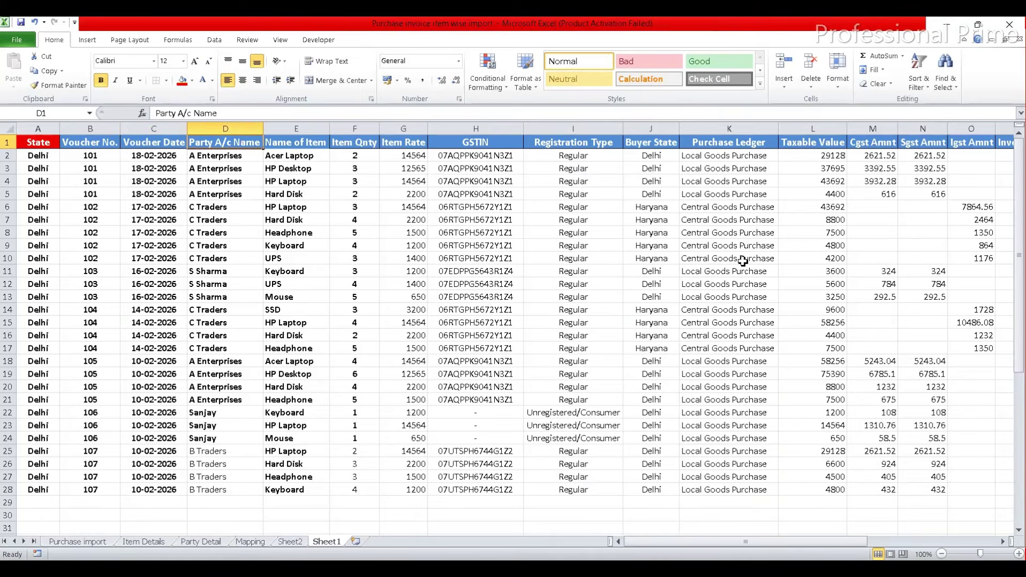
pyautogui.hotkey('alt', 'Tab')
pyautogui.press('Down')
pyautogui.press('Down')
pyautogui.press('Down')
pyautogui.press('Down')
pyautogui.press('Down')
pyautogui.press('Down')
pyautogui.press('Down')
pyautogui.press('Down')
pyautogui.press('Down')
pyautogui.press('Down')
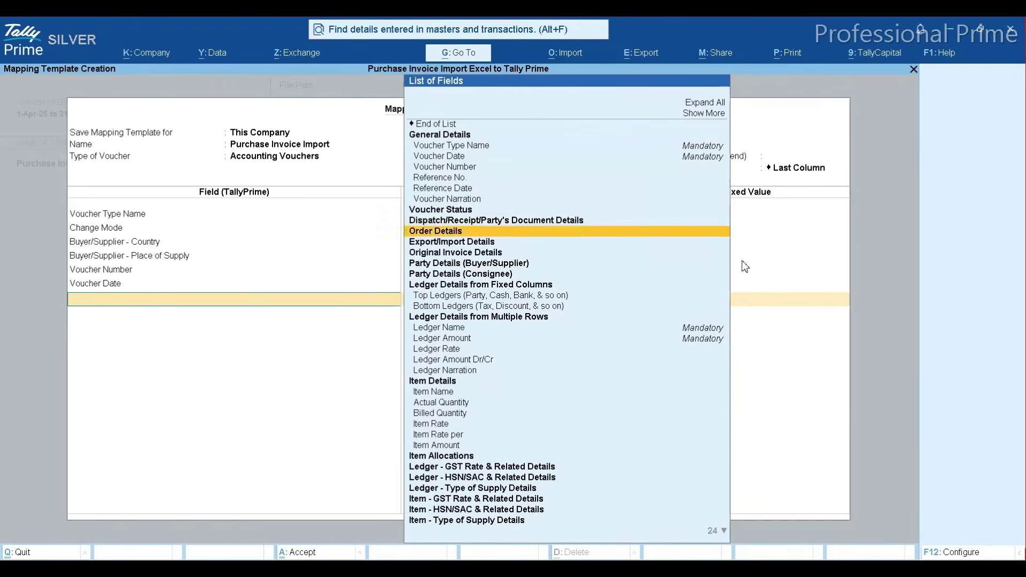
pyautogui.press('Down')
pyautogui.press('Down')
pyautogui.press('Down')
pyautogui.press('Down')
pyautogui.press('Down')
pyautogui.press('Down')
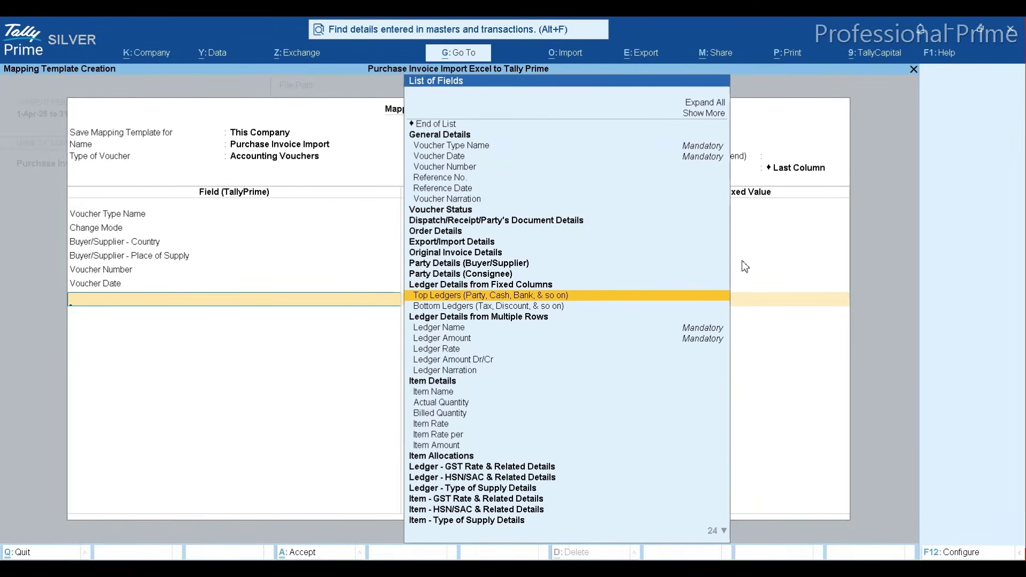
pyautogui.press('Return')
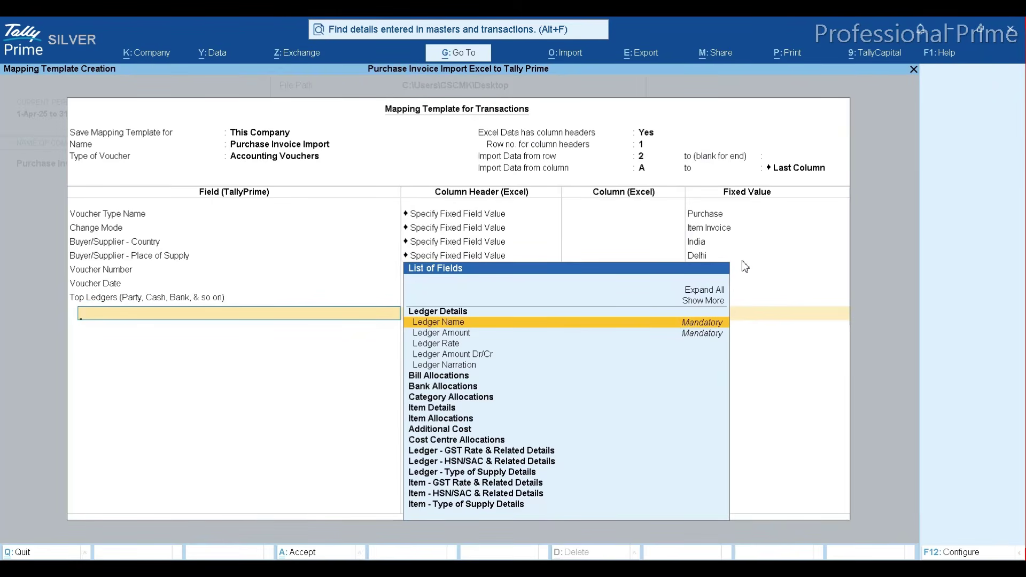
# Step: Map Ledger Name under Top Ledgers to the Party A/c Name column header
pyautogui.press('Return')
pyautogui.press('Down')
pyautogui.press('Down')
pyautogui.press('Down')
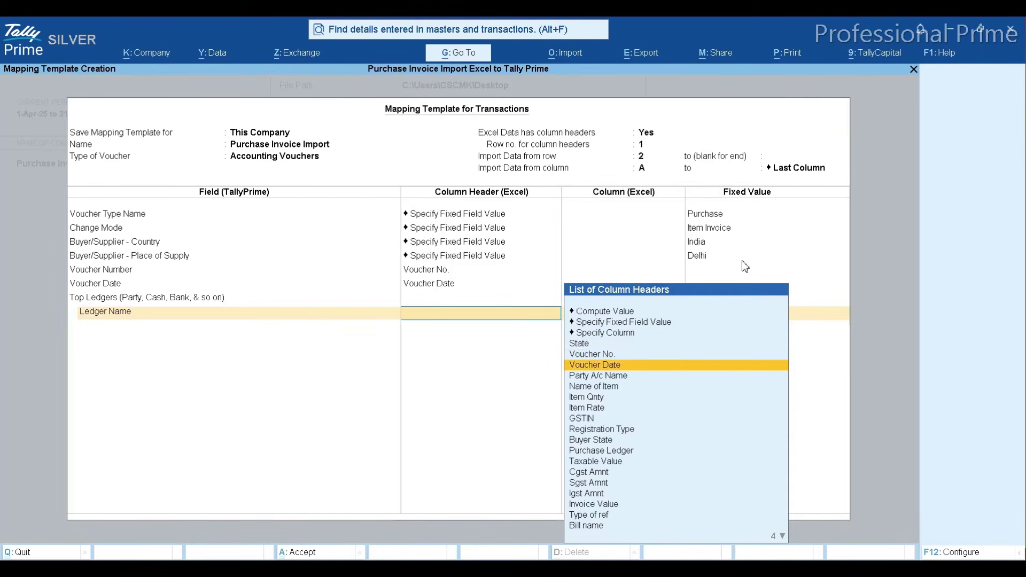
pyautogui.press('Return')
# Step: Add Ledger Amount under Top Ledgers and map it to Invoice Value, checking that header on Sheet1 in Excel
pyautogui.press('Down')
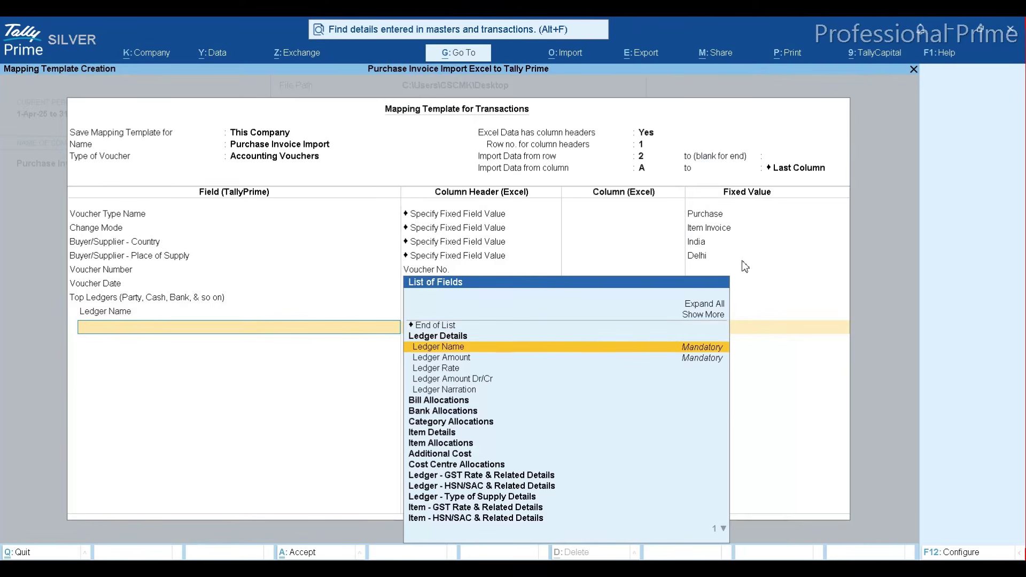
pyautogui.press('Down')
pyautogui.press('Return')
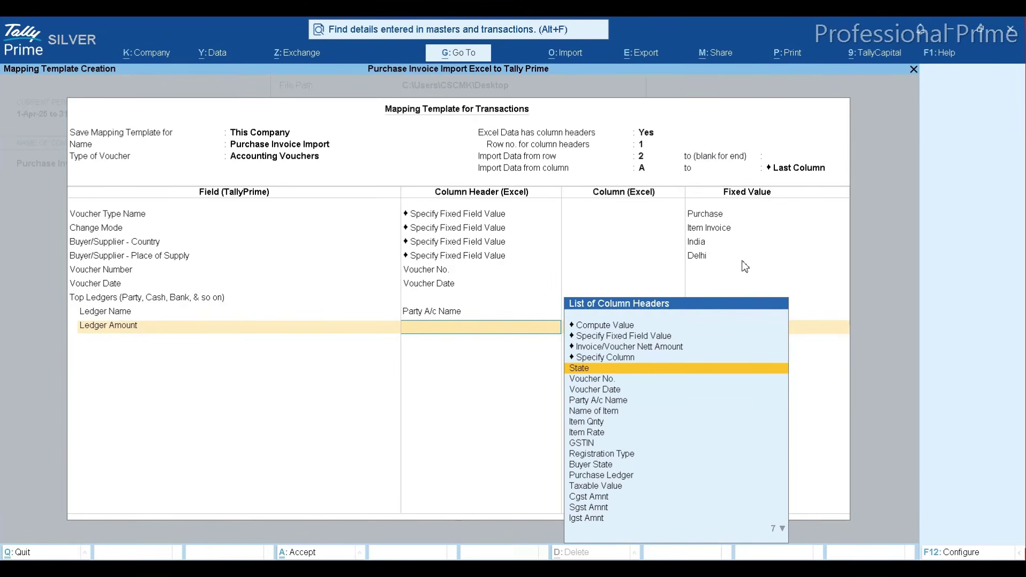
pyautogui.hotkey('alt', 'Tab')
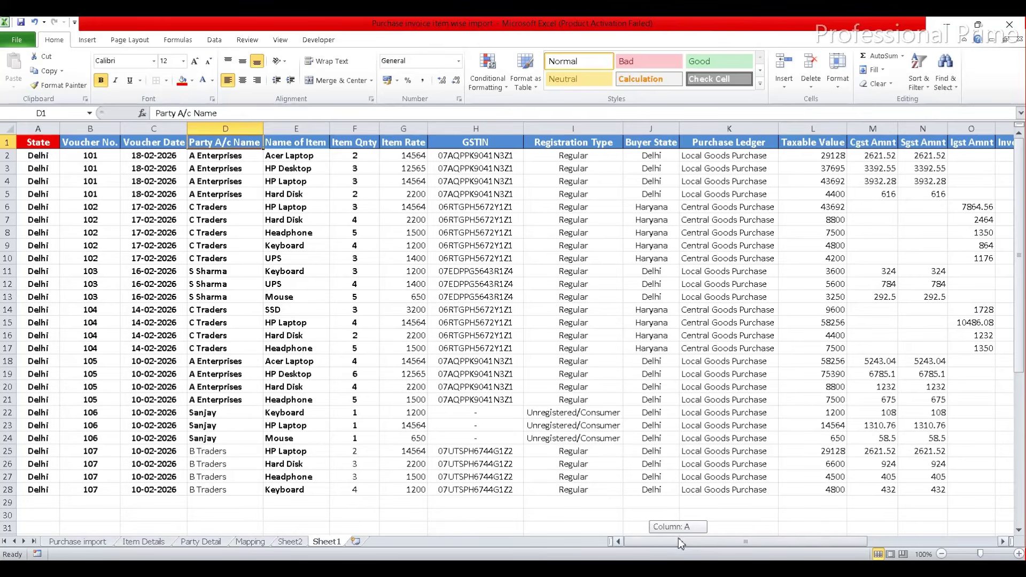
pyautogui.moveTo(678, 538); pyautogui.dragTo(711, 538)
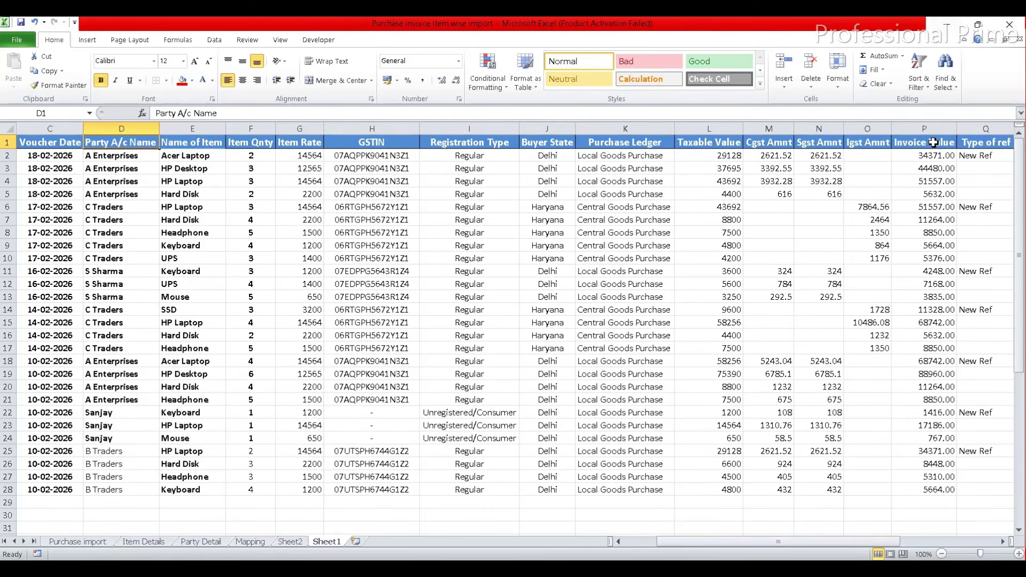
pyautogui.hotkey('alt', 'Tab')
pyautogui.write('Inv')
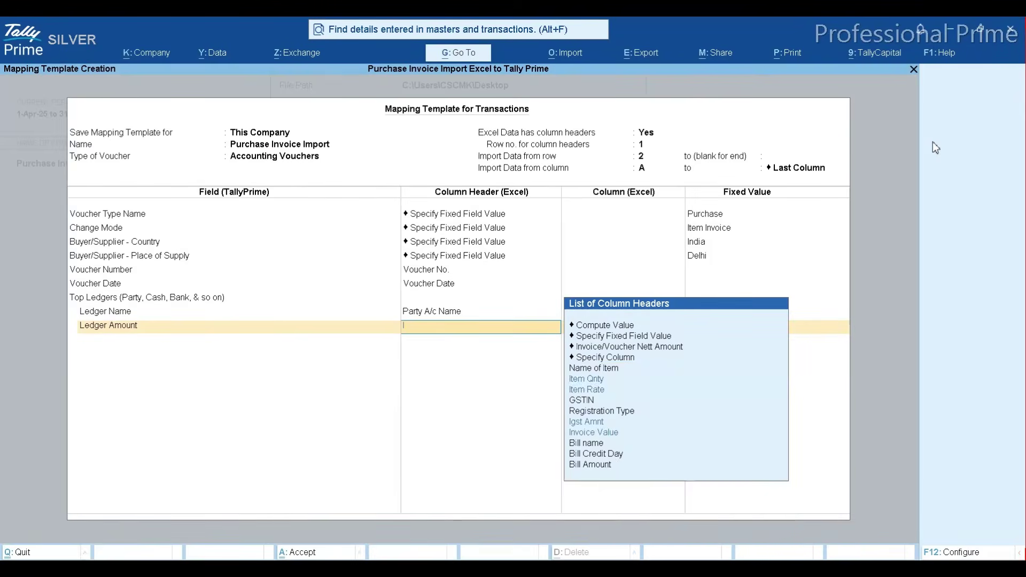
pyautogui.press('Return')
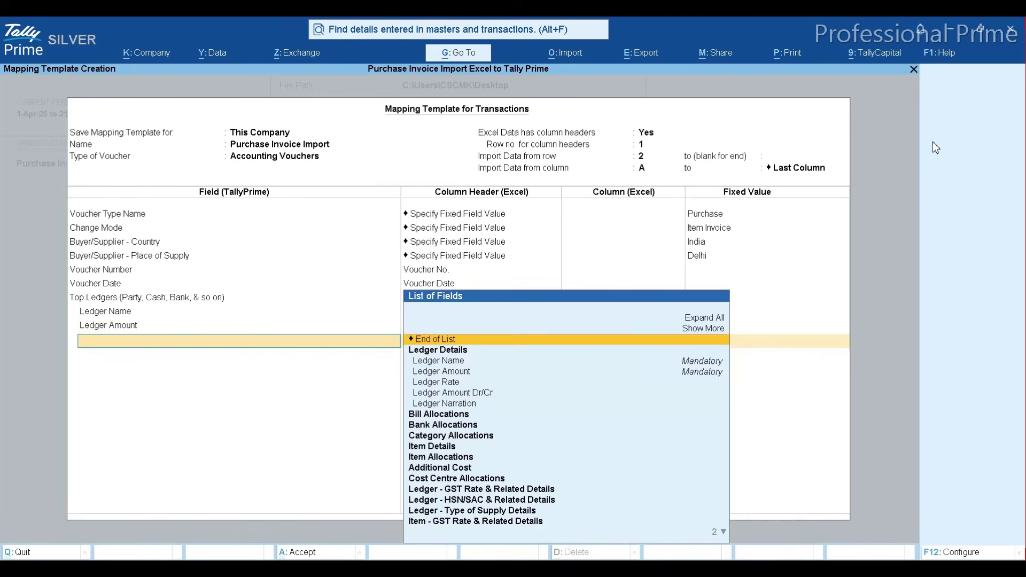
# Step: Add Ledger Amount Dr/Cr under Top Ledgers with a fixed field value chosen from the Dr/Cr options
pyautogui.press('Down')
pyautogui.press('Down')
pyautogui.press('Down')
pyautogui.press('Down')
pyautogui.press('Down')
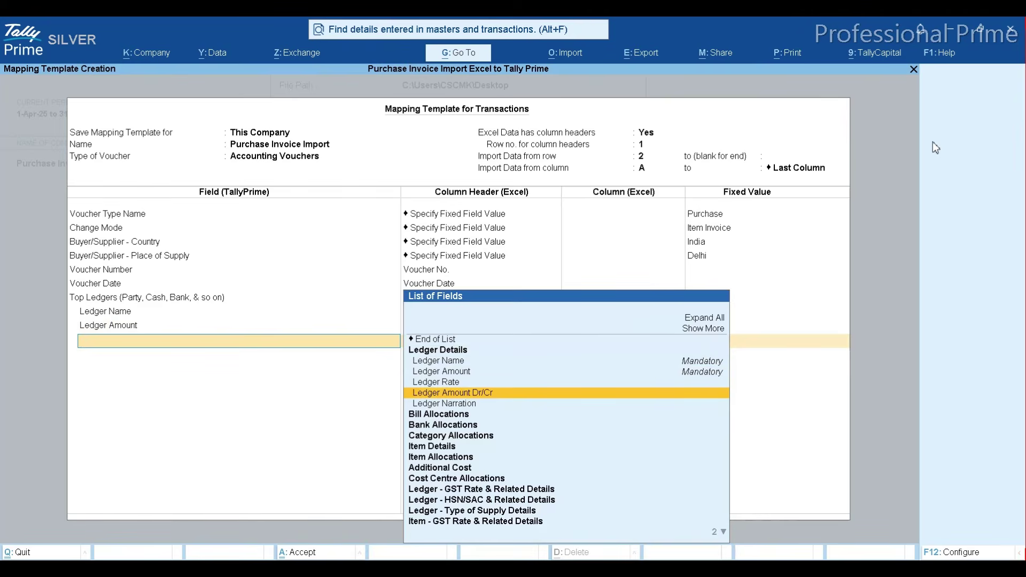
pyautogui.press('Return')
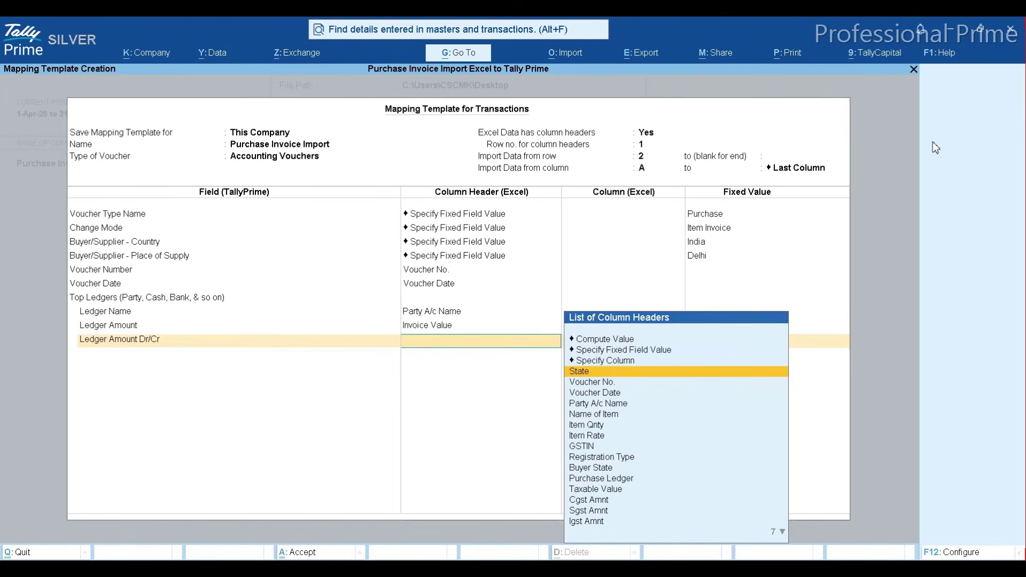
pyautogui.press('Up')
pyautogui.press('Up')
pyautogui.press('Return')
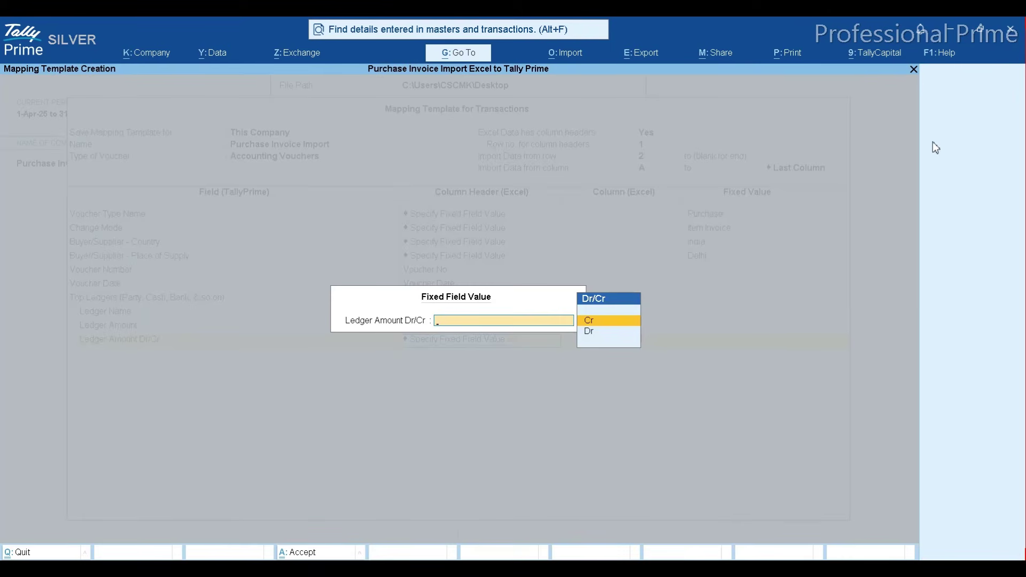
pyautogui.press('Down')
pyautogui.press('Return')
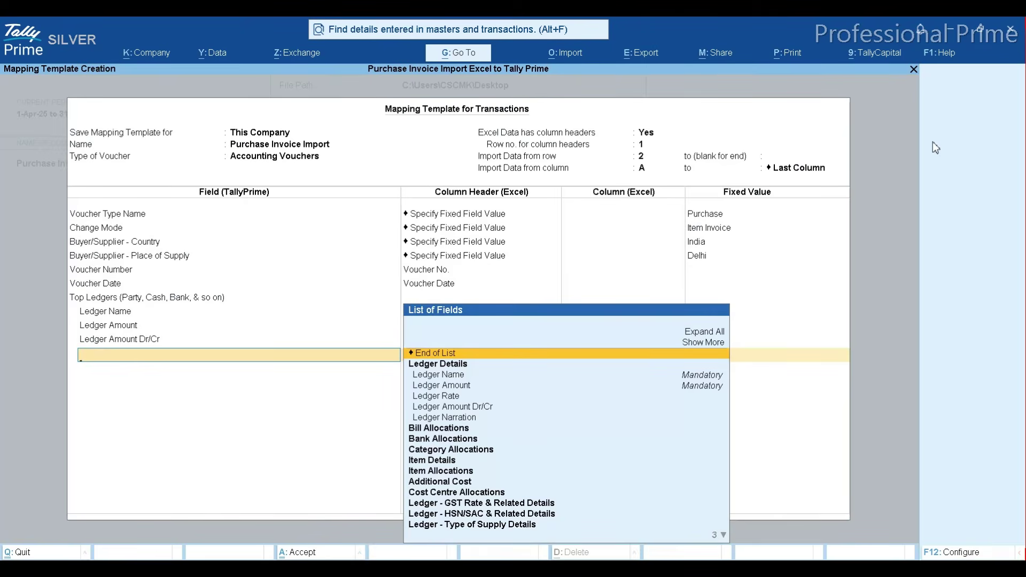
# Step: Finish the Top Ledgers group in the template, and check the Name of Item header on Sheet1 in Excel
pyautogui.press('Return')
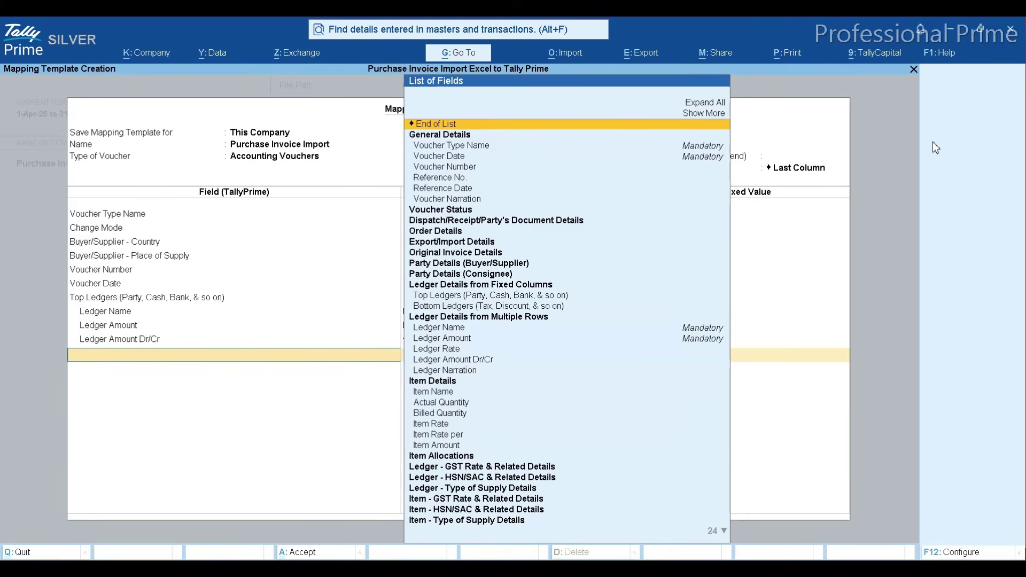
pyautogui.hotkey('alt', 'Tab')
pyautogui.press('Right')
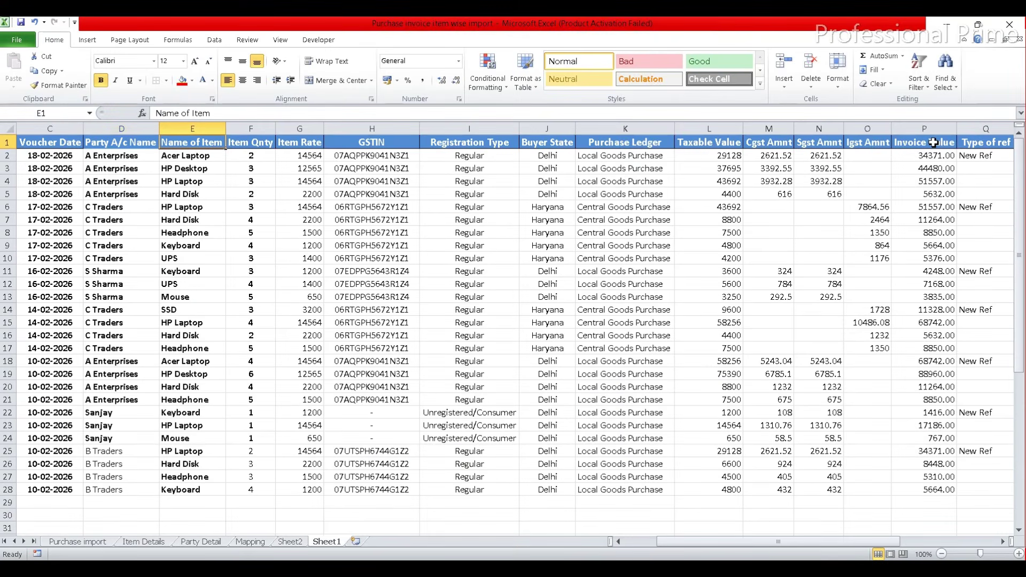
pyautogui.press('Right')
pyautogui.press('Right')
pyautogui.press('Left')
pyautogui.press('Left')
pyautogui.hotkey('alt', 'Tab')
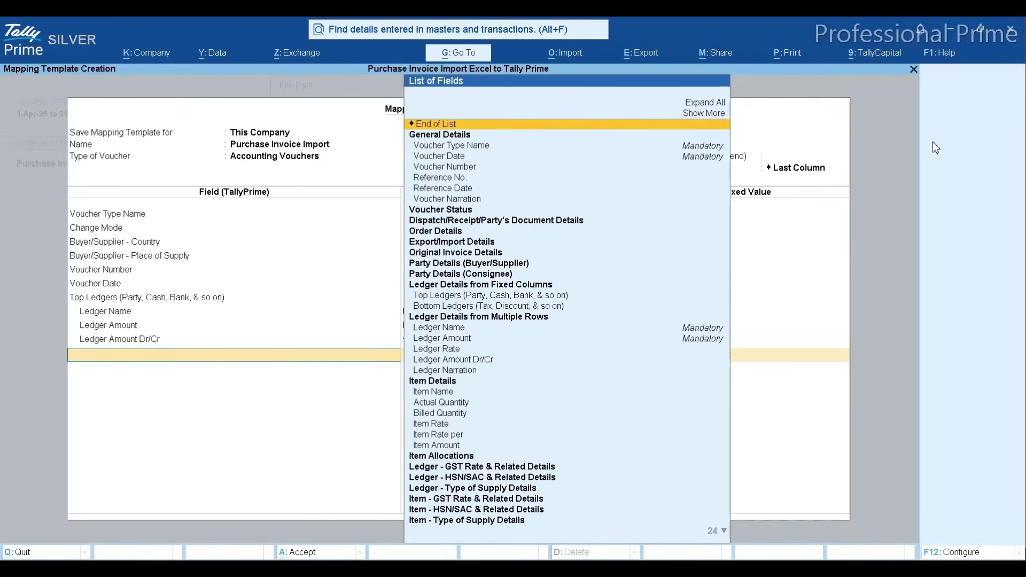
# Step: Add the Item Name field from Item Details to TallyPrime's template and map it to the Name of Item column header
pyautogui.click(425, 393)
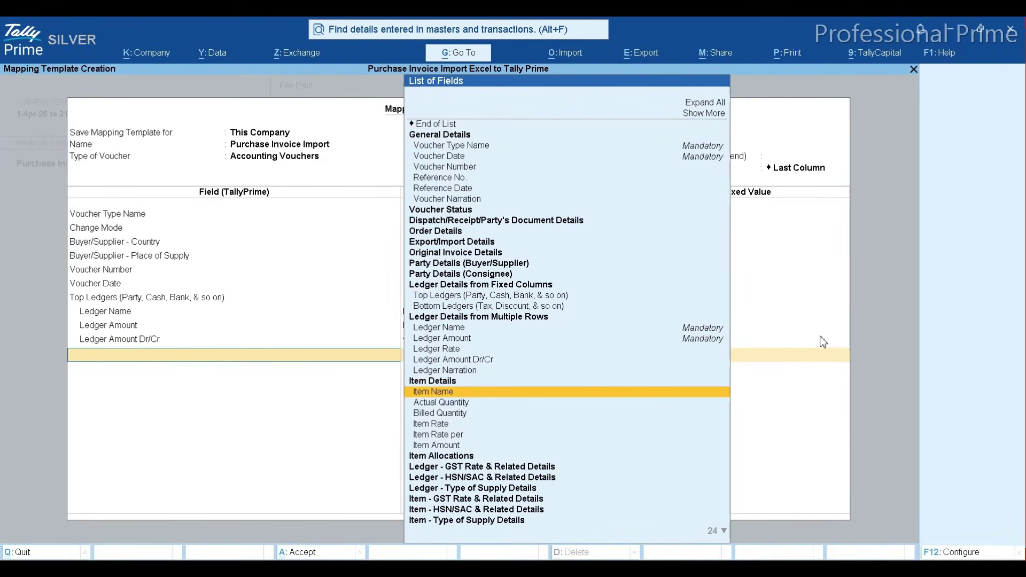
pyautogui.press('Return')
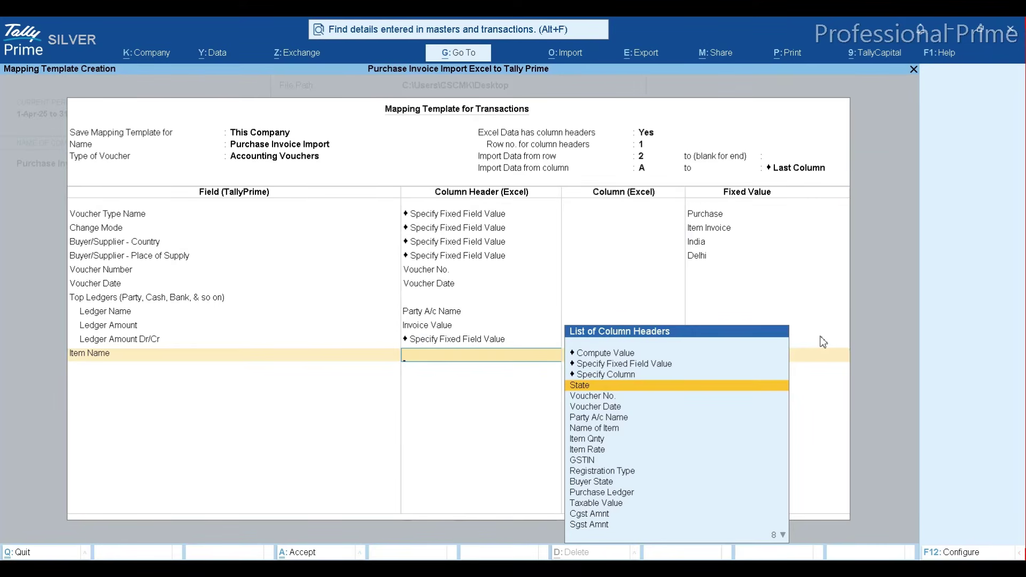
pyautogui.write('Nam')
pyautogui.press('Return')
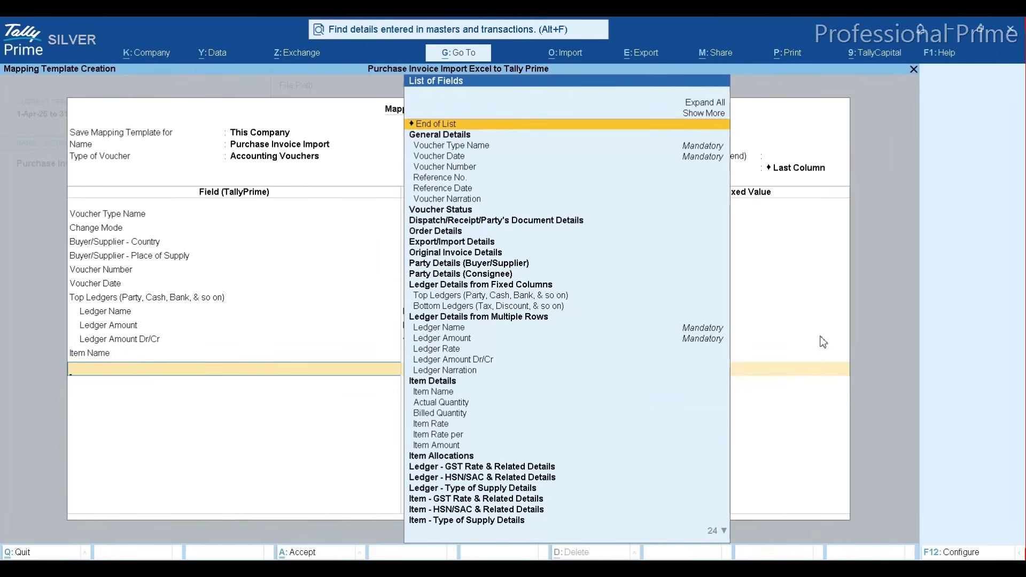
# Step: Add the Billed Quantity field from Item Details and map it to the Item Qnty column header
pyautogui.press('Down')
pyautogui.press('Down')
pyautogui.press('Down')
pyautogui.press('Down')
pyautogui.press('Down')
pyautogui.press('Down')
pyautogui.press('Down')
pyautogui.press('Down')
pyautogui.press('Down')
pyautogui.press('Down')
pyautogui.press('Down')
pyautogui.press('Down')
pyautogui.press('Down')
pyautogui.press('Down')
pyautogui.press('Down')
pyautogui.press('Down')
pyautogui.press('Down')
pyautogui.press('Down')
pyautogui.press('Down')
pyautogui.press('Down')
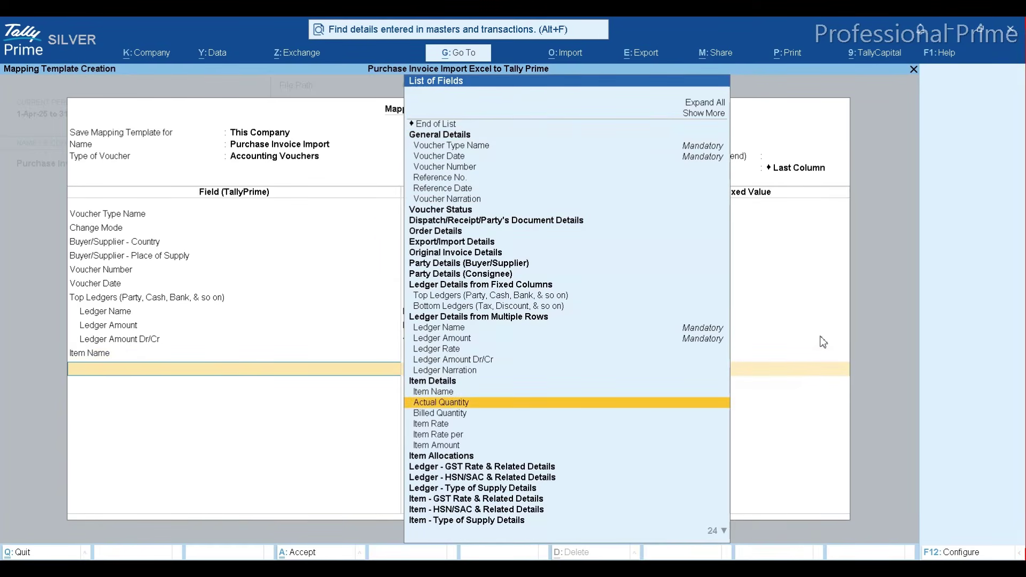
pyautogui.press('Down')
pyautogui.press('Return')
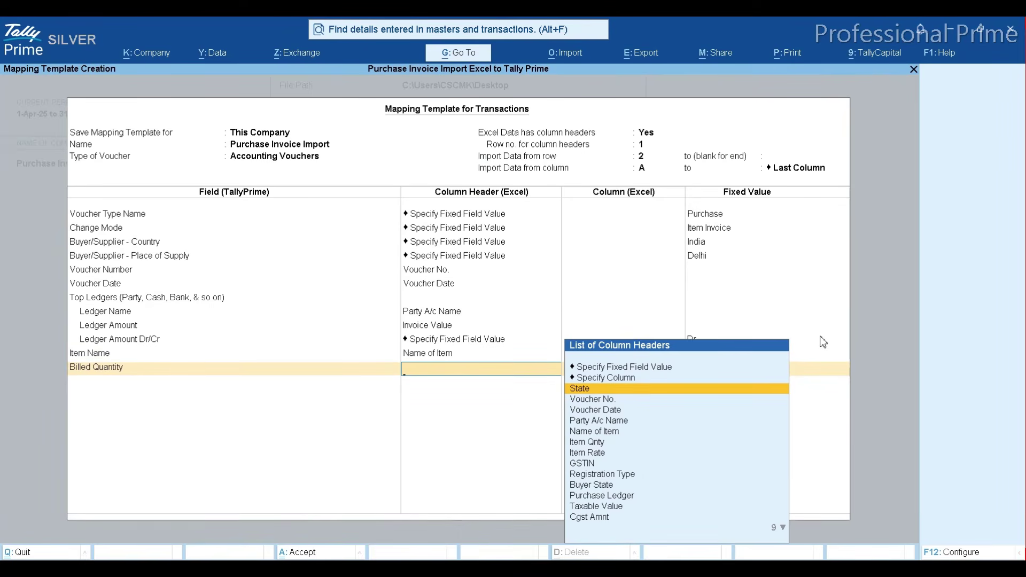
pyautogui.write('Q')
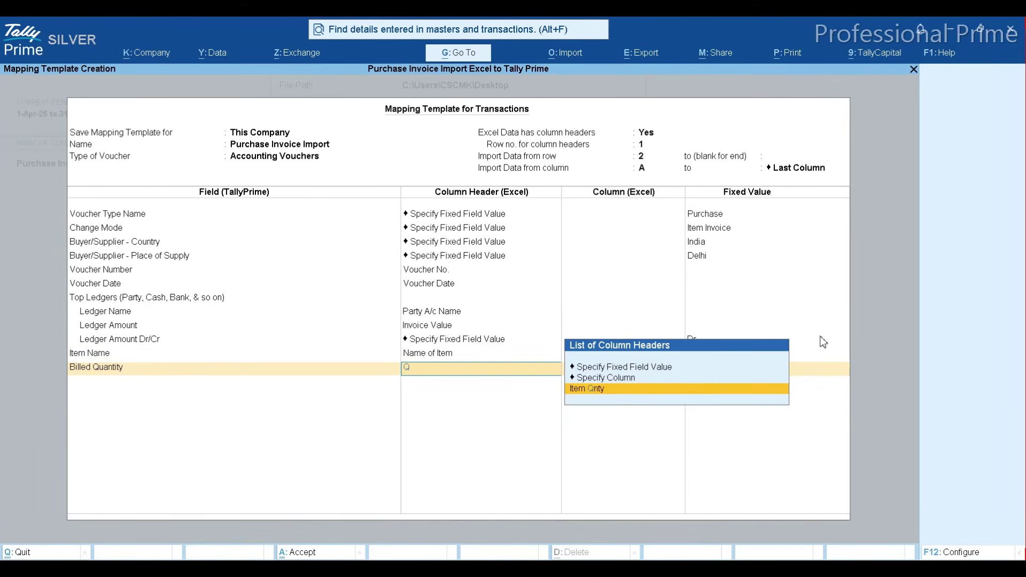
pyautogui.press('Return')
# Step: Add the Item Rate field from Item Details and map it to the Item Rate column header
pyautogui.press('Down')
pyautogui.press('Down')
pyautogui.press('Down')
pyautogui.press('Down')
pyautogui.press('Down')
pyautogui.press('Down')
pyautogui.press('Down')
pyautogui.press('Down')
pyautogui.press('Down')
pyautogui.press('Down')
pyautogui.press('Down')
pyautogui.press('Down')
pyautogui.press('Down')
pyautogui.press('Down')
pyautogui.press('Down')
pyautogui.press('Down')
pyautogui.press('Down')
pyautogui.press('Down')
pyautogui.press('Down')
pyautogui.press('Down')
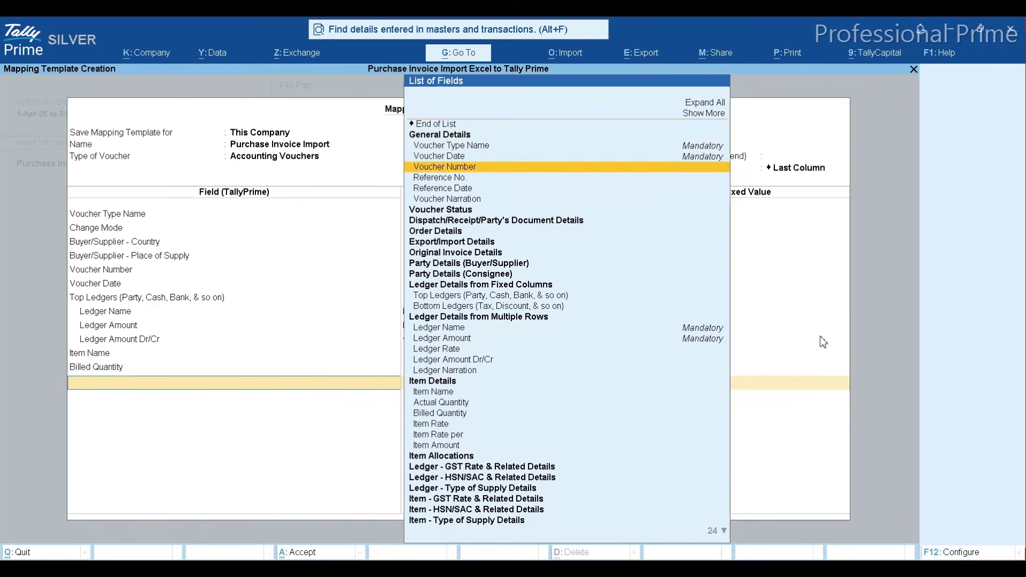
pyautogui.press('Down')
pyautogui.press('Down')
pyautogui.press('Down')
pyautogui.press('Down')
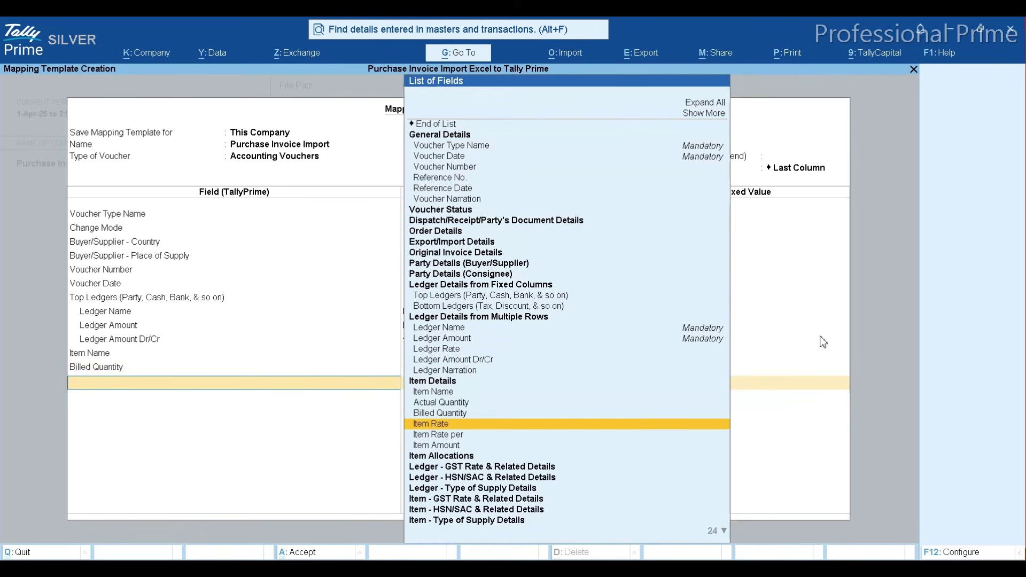
pyautogui.press('Return')
pyautogui.write('It')
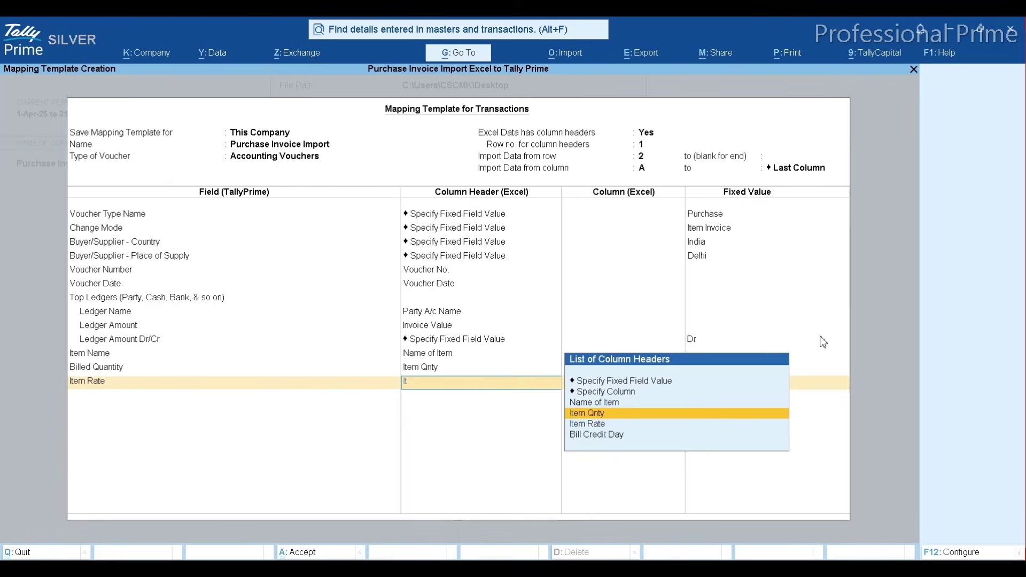
pyautogui.press('Down')
pyautogui.press('Return')
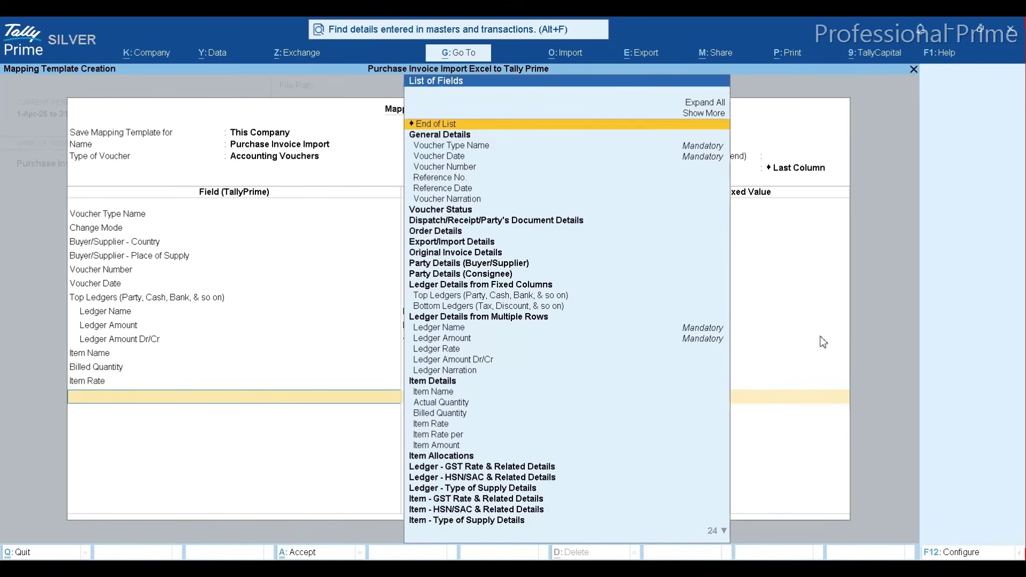
# Step: Add the Item Amount field from Item Details to the mapping template
pyautogui.press('Down')
pyautogui.press('Down')
pyautogui.press('Down')
pyautogui.press('Down')
pyautogui.press('Down')
pyautogui.press('Down')
pyautogui.press('Down')
pyautogui.press('Down')
pyautogui.press('Down')
pyautogui.press('Down')
pyautogui.press('Down')
pyautogui.press('Down')
pyautogui.press('Down')
pyautogui.press('Down')
pyautogui.press('Down')
pyautogui.press('Down')
pyautogui.press('Down')
pyautogui.press('Down')
pyautogui.press('Down')
pyautogui.press('Down')
pyautogui.press('Down')
pyautogui.press('Down')
pyautogui.press('Down')
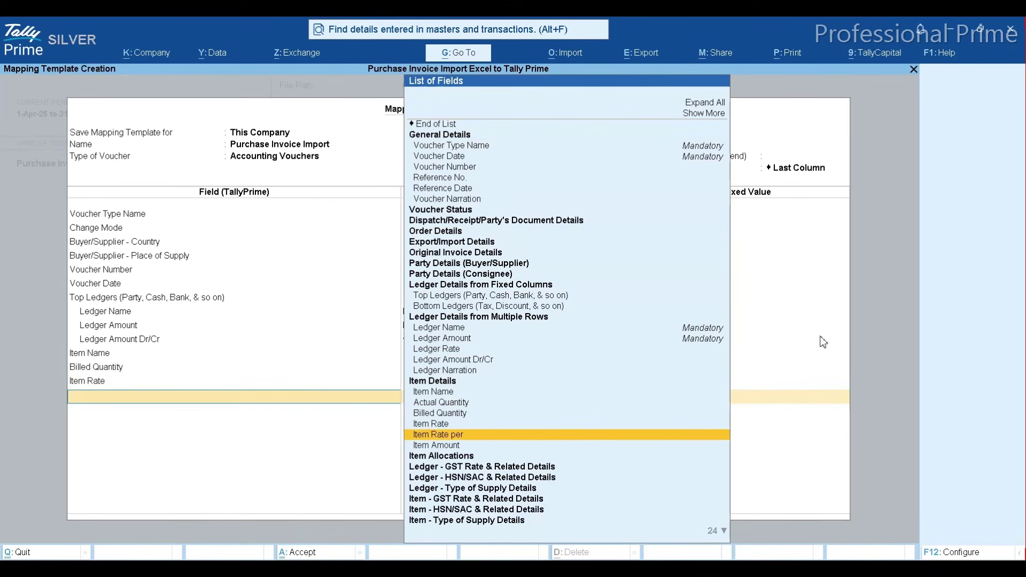
pyautogui.press('Return')
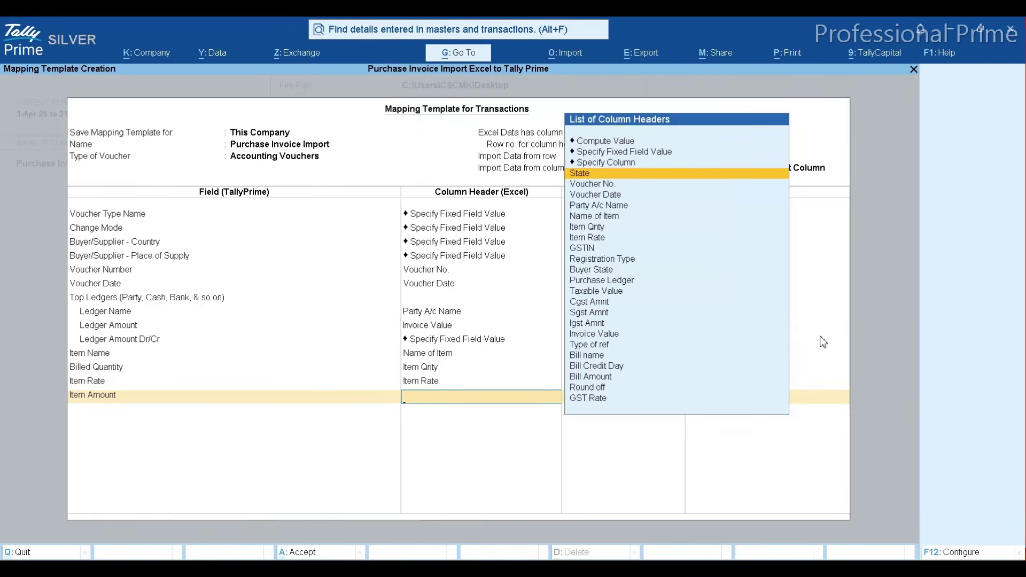
# Step: Check the Taxable Value header on Sheet1 in Excel, and map Item Amount to Taxable Value in TallyPrime
pyautogui.hotkey('alt', 'Tab')
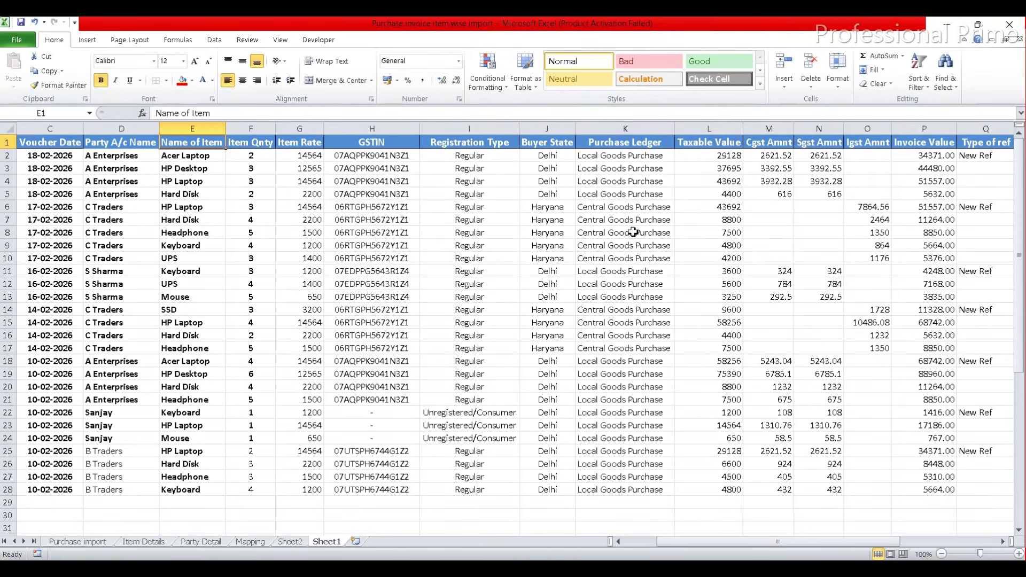
pyautogui.click(697, 143)
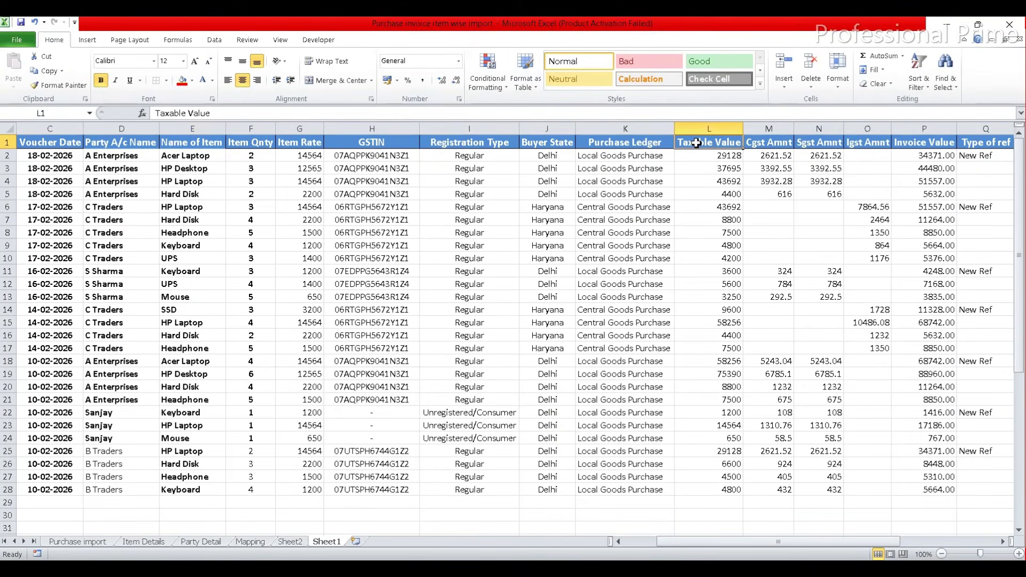
pyautogui.hotkey('alt', 'Tab')
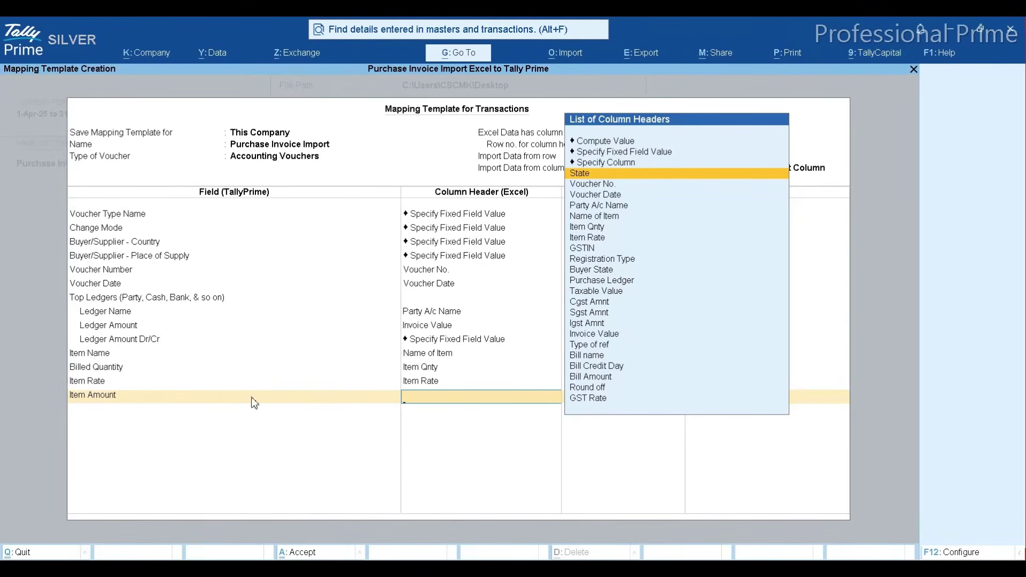
pyautogui.hotkey('alt', 'Tab')
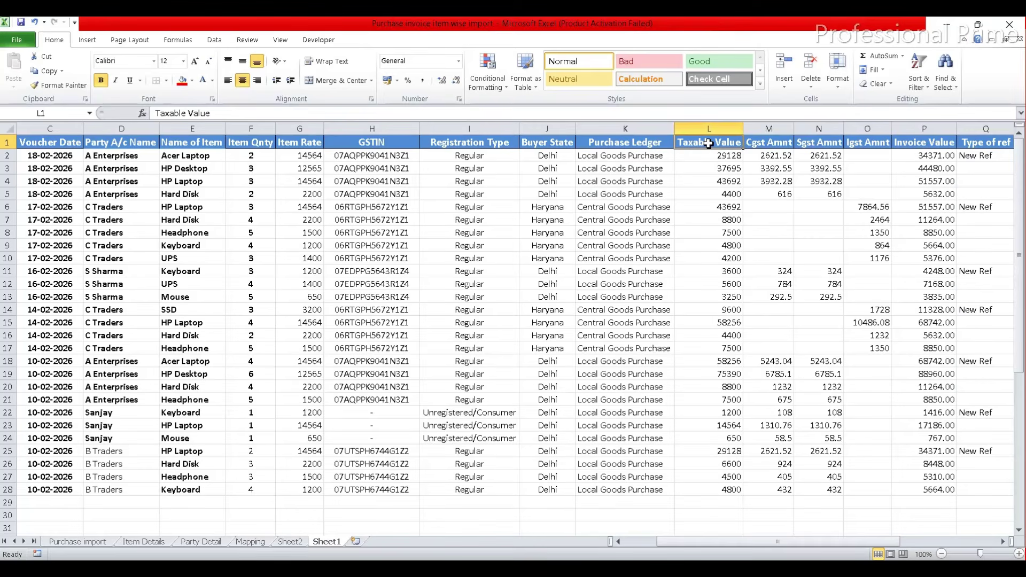
pyautogui.hotkey('alt', 'Tab')
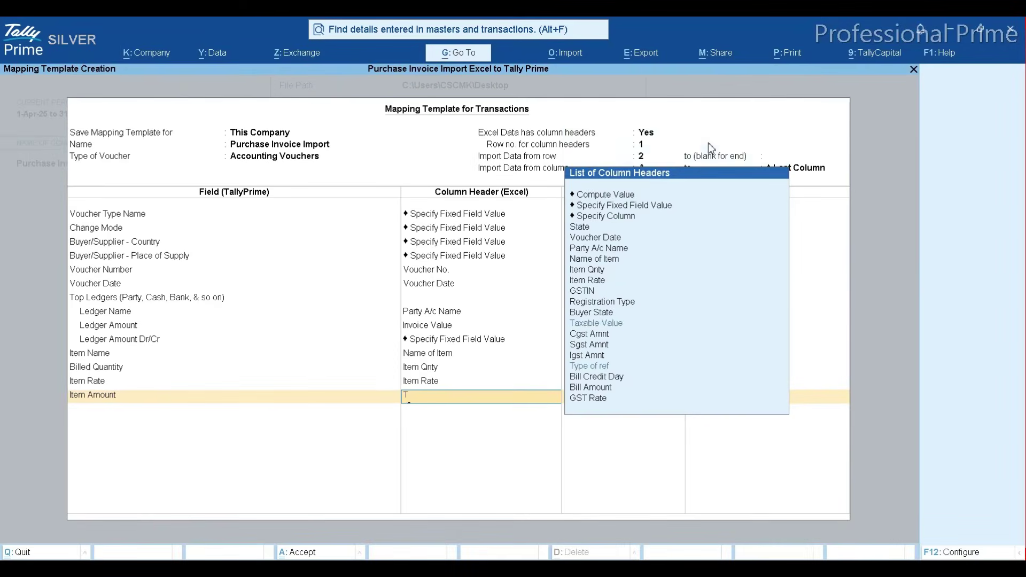
pyautogui.write('Tax')
pyautogui.press('Return')
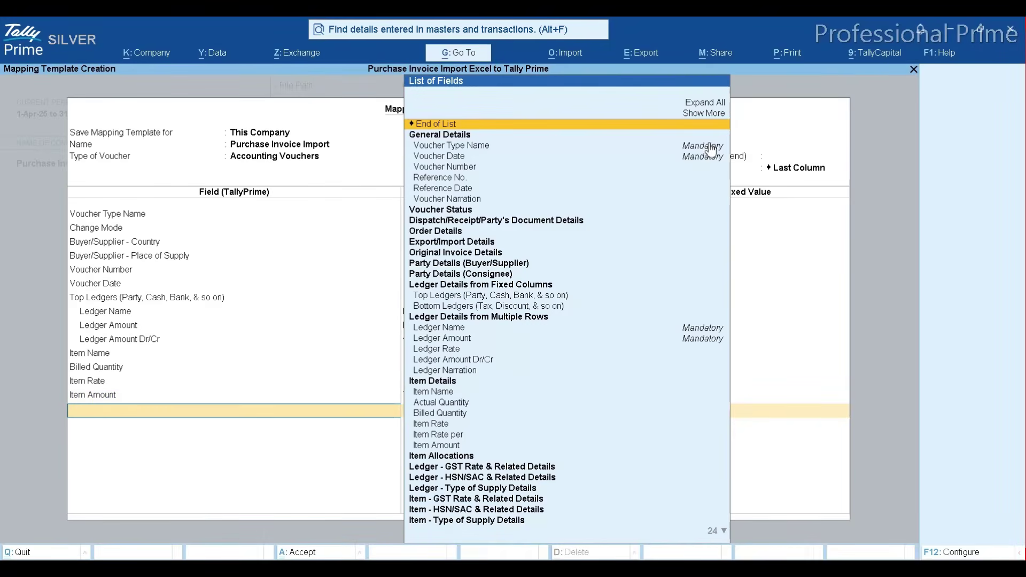
# Step: Check the GSTIN header on Sheet1 in Excel, then add Buyer/Supplier - GSTIN/UIN in TallyPrime mapped to GSTIN
pyautogui.hotkey('alt', 'Tab')
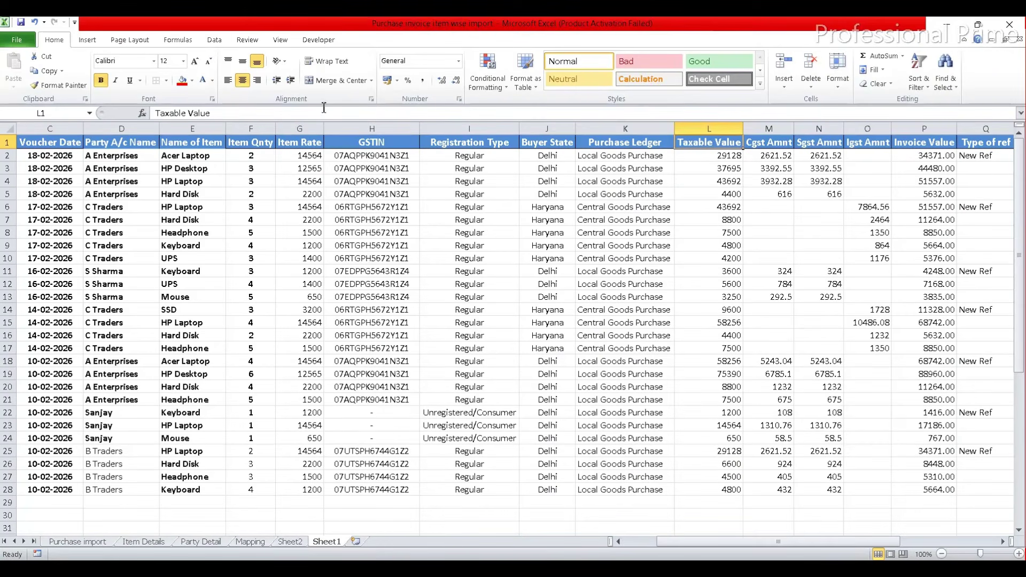
pyautogui.click(361, 145)
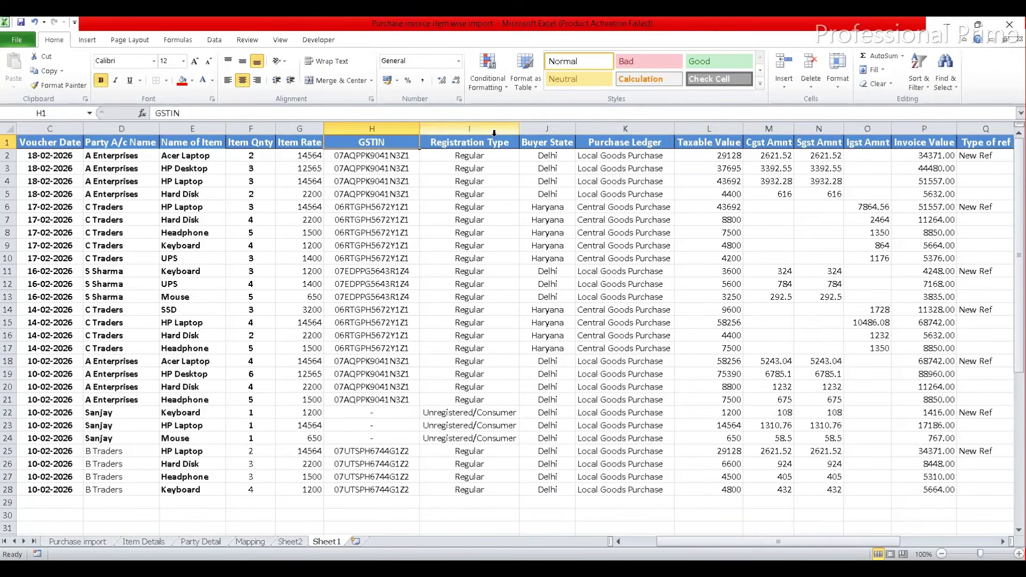
pyautogui.hotkey('alt', 'Tab')
pyautogui.write('Gstin')
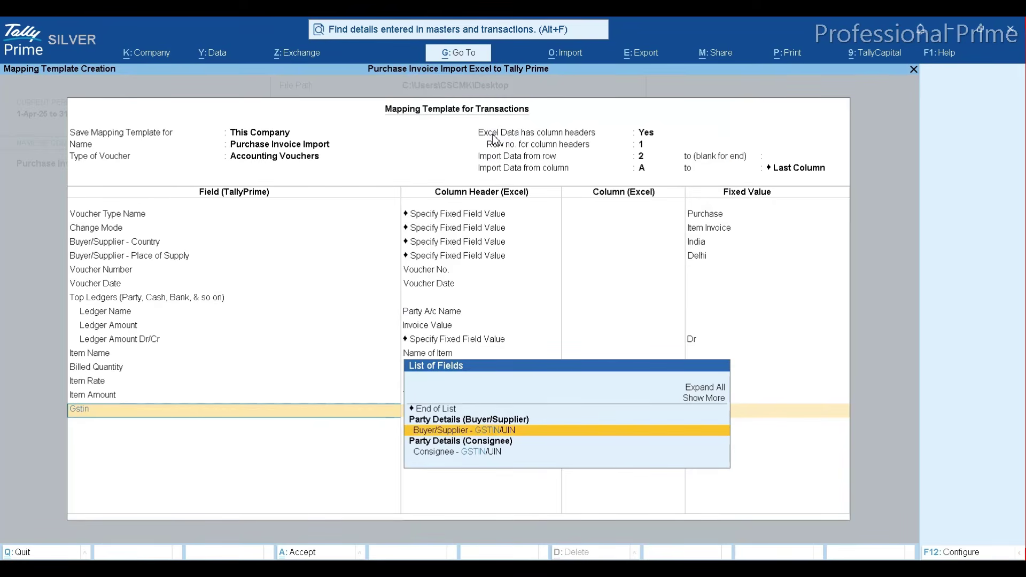
pyautogui.press('Return')
pyautogui.write('Gs')
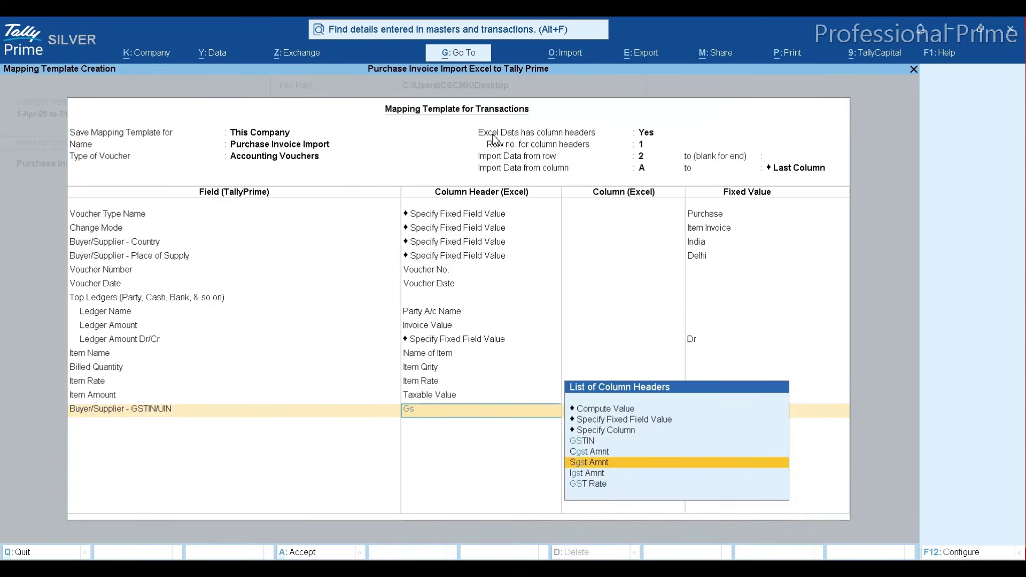
pyautogui.press('Up')
pyautogui.press('Up')
pyautogui.press('Return')
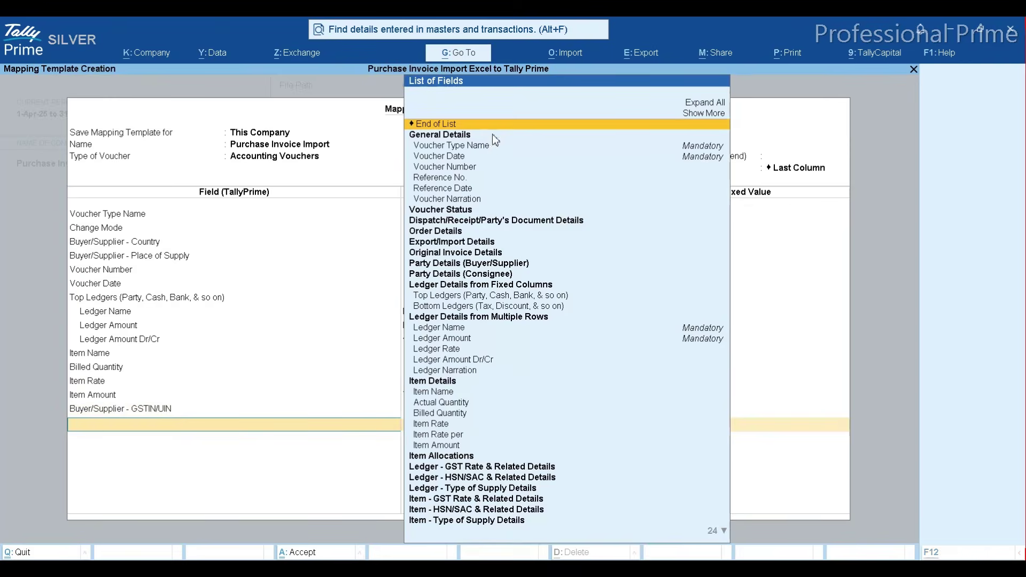
# Step: Check the Registration Type header in Excel, then add Buyer/Supplier - GST Registration Type in TallyPrime mapped to Registration Type
pyautogui.hotkey('alt', 'Tab')
pyautogui.press('Right')
pyautogui.press('Right')
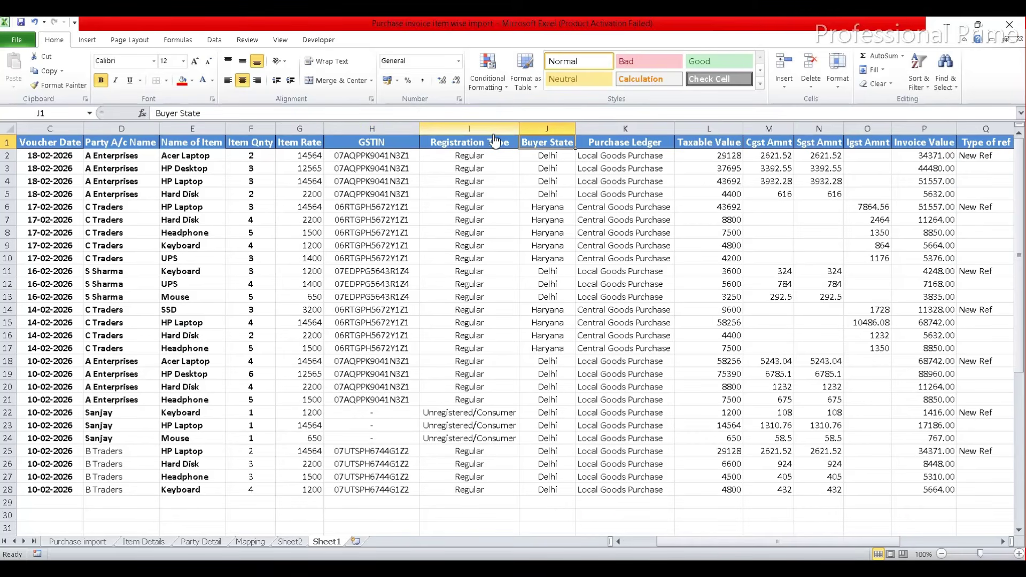
pyautogui.click(495, 141)
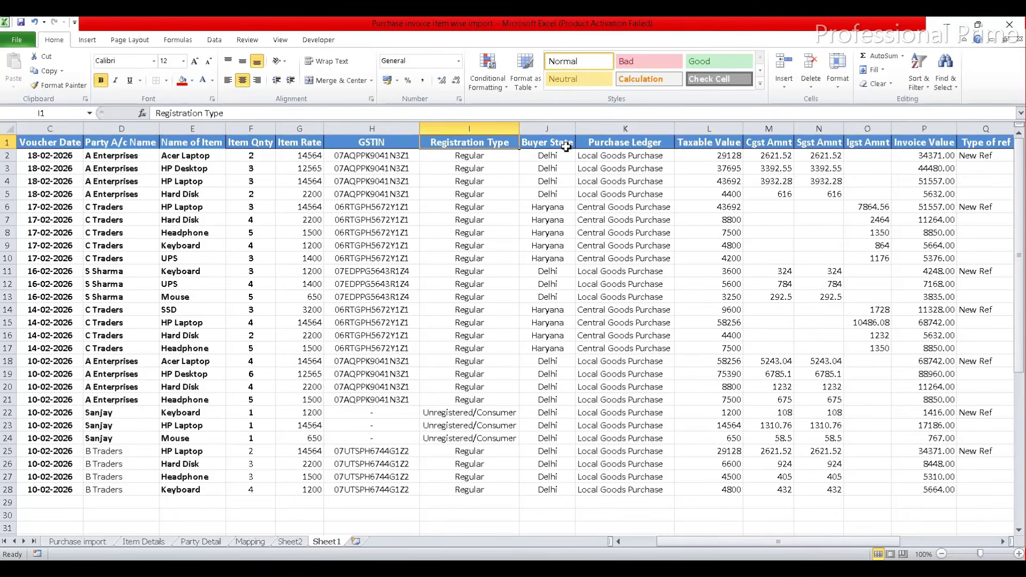
pyautogui.hotkey('alt', 'Tab')
pyautogui.write('Reg')
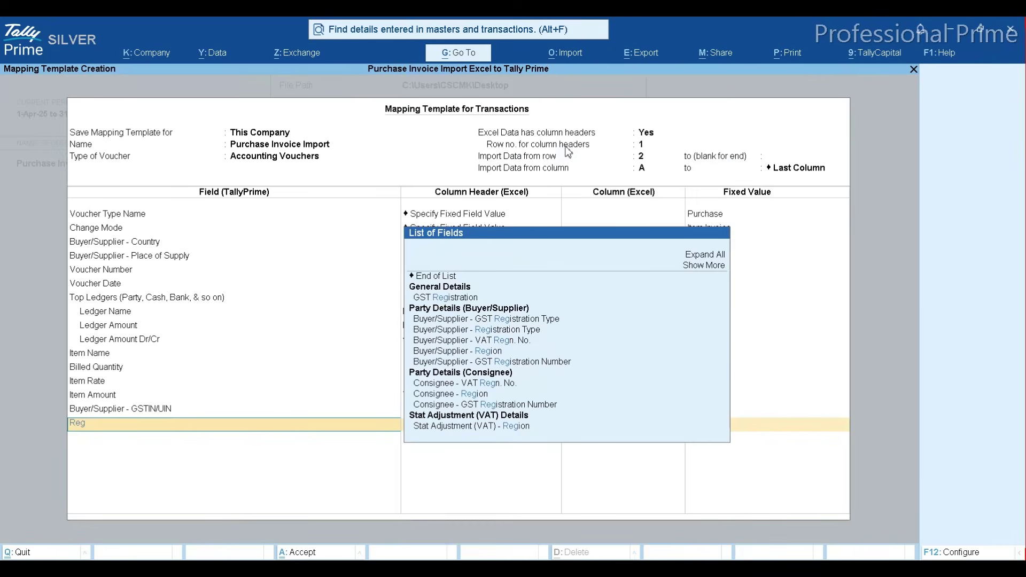
pyautogui.press('Down')
pyautogui.press('Down')
pyautogui.press('Down')
pyautogui.press('Return')
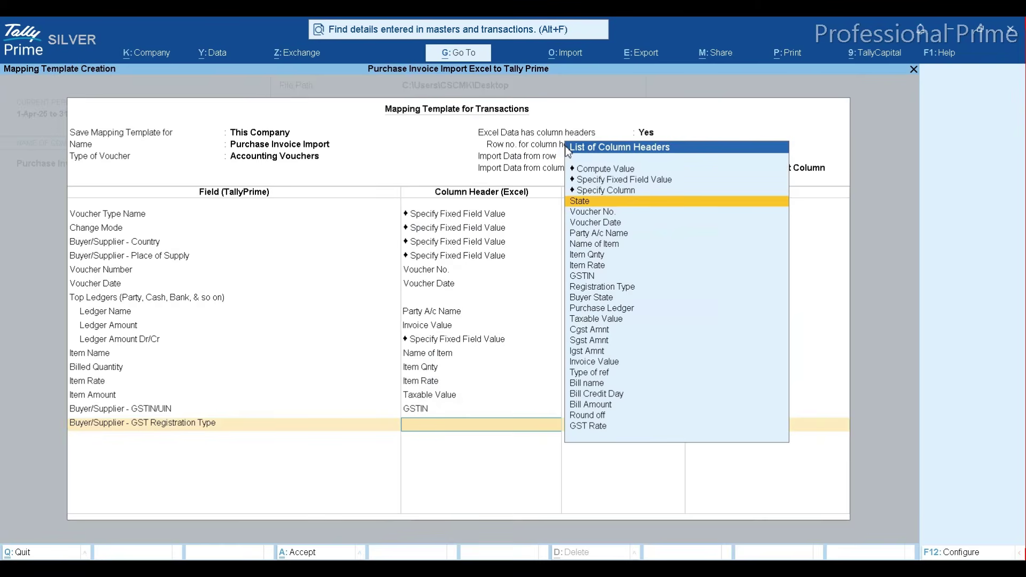
pyautogui.write('Reg')
pyautogui.press('Return')
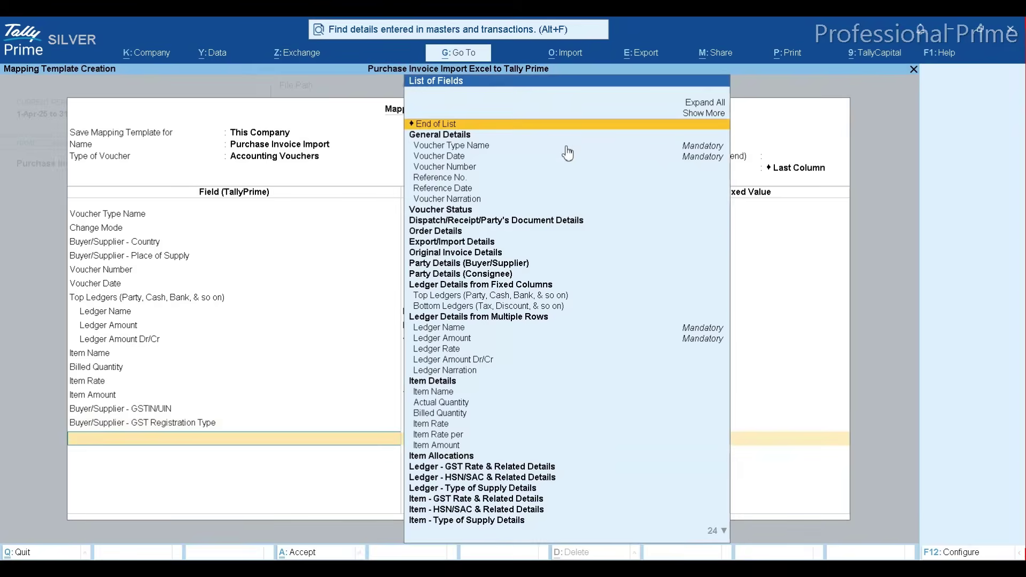
# Step: Add the Buyer/Supplier - State field and map it to the State column header
pyautogui.write('State')
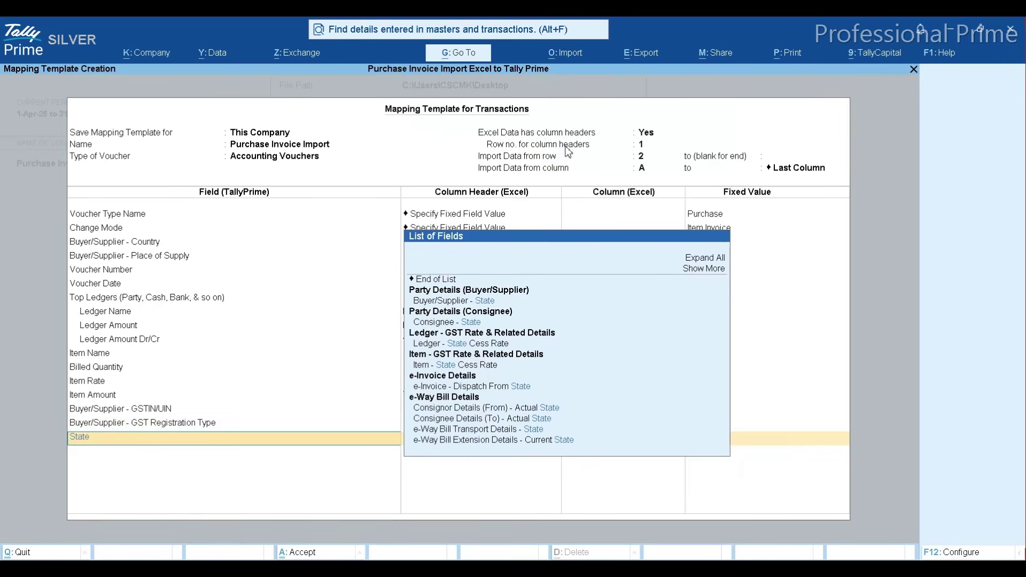
pyautogui.press('Down')
pyautogui.press('Return')
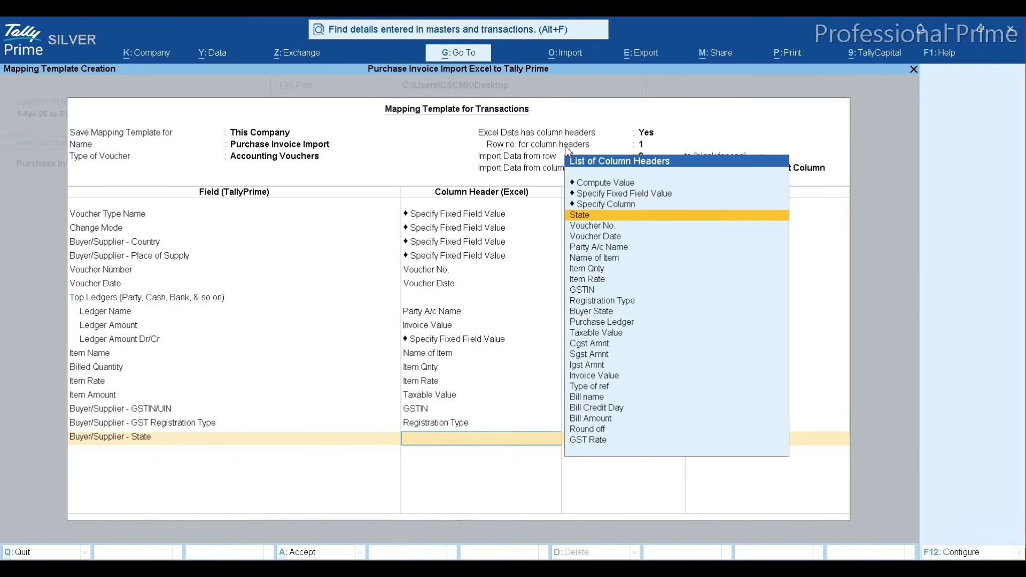
pyautogui.write('Sta')
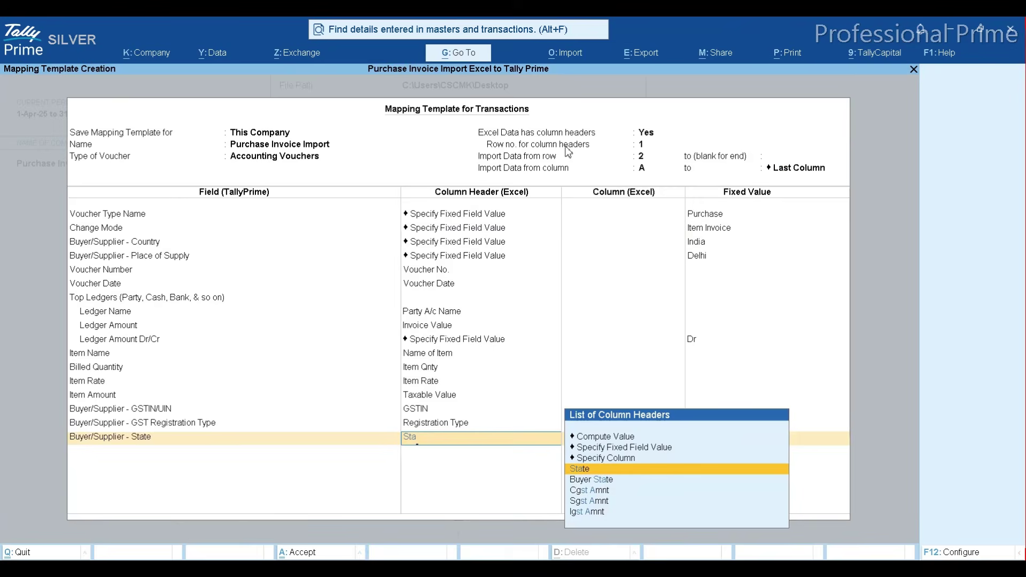
pyautogui.press('Return')
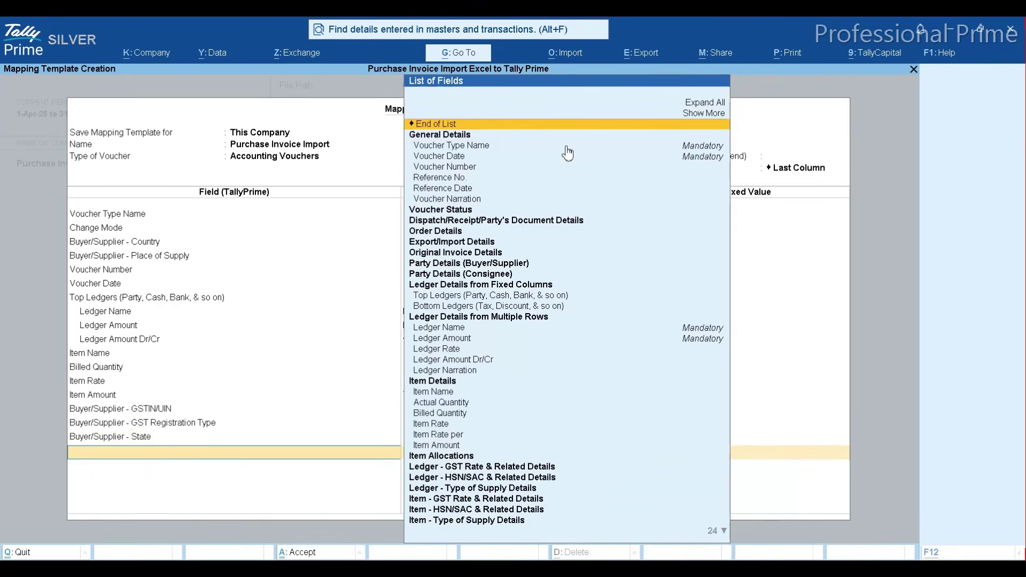
# Step: Check the Purchase Ledger header on Sheet1 in Excel, then add the multiple-rows Ledger Name field in TallyPrime mapped to Purchase Ledger
pyautogui.hotkey('alt', 'Tab')
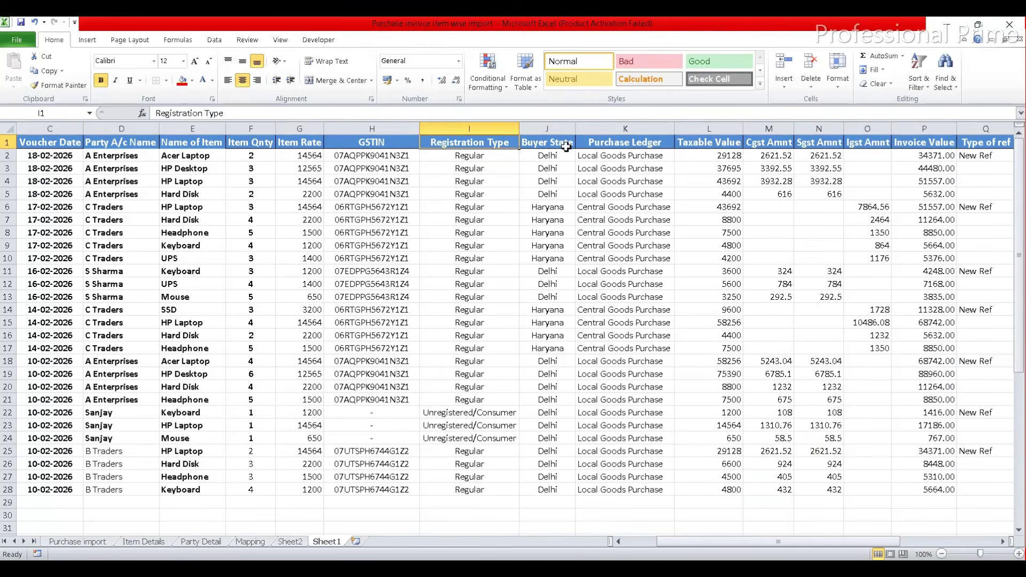
pyautogui.click(623, 146)
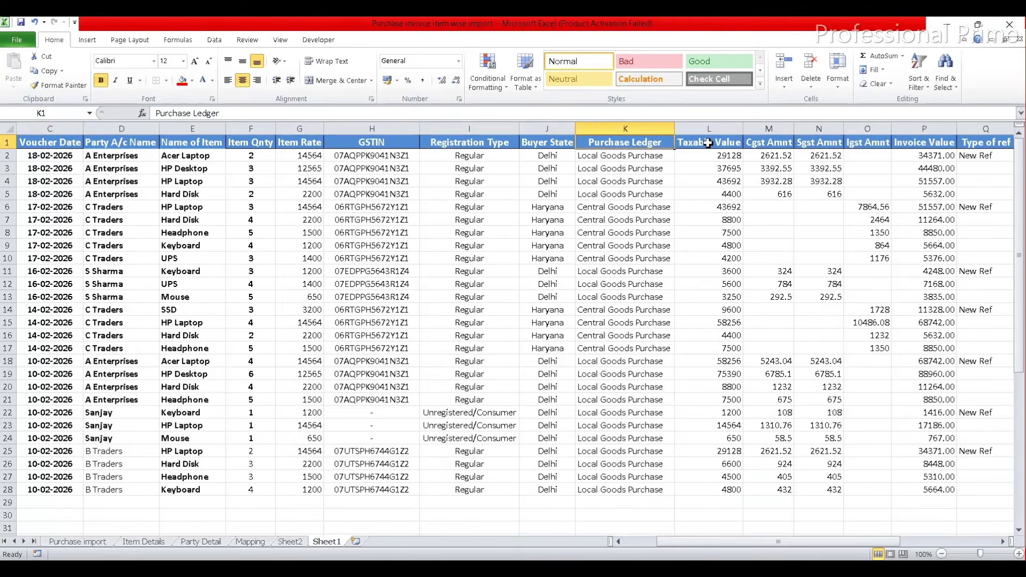
pyautogui.hotkey('alt', 'Tab')
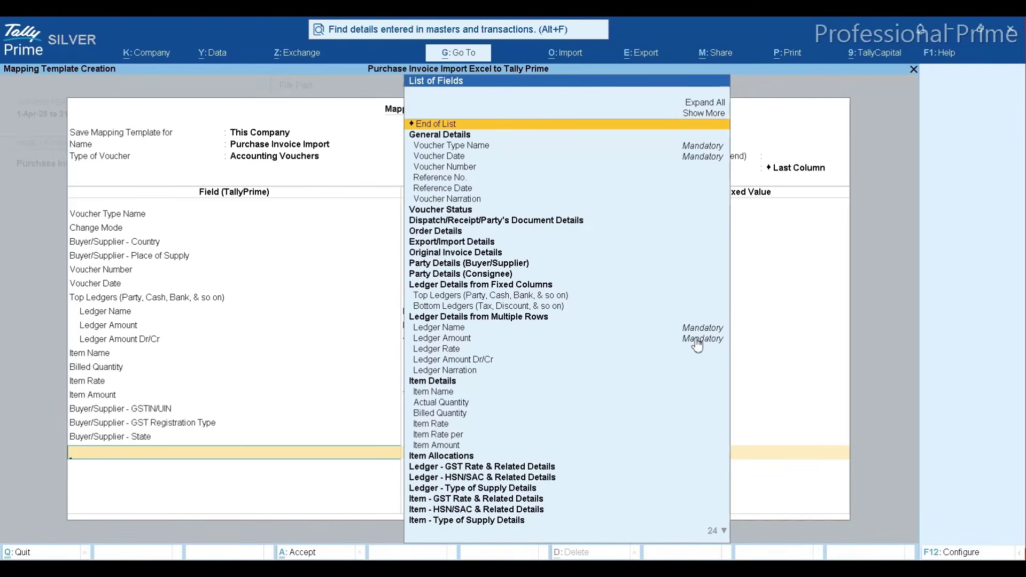
pyautogui.press('Down')
pyautogui.press('Down')
pyautogui.press('Down')
pyautogui.press('Down')
pyautogui.press('Down')
pyautogui.press('Down')
pyautogui.press('Down')
pyautogui.press('Down')
pyautogui.press('Down')
pyautogui.press('Down')
pyautogui.press('Down')
pyautogui.press('Down')
pyautogui.press('Down')
pyautogui.press('Down')
pyautogui.press('Down')
pyautogui.press('Down')
pyautogui.press('Down')
pyautogui.press('Down')
pyautogui.press('Down')
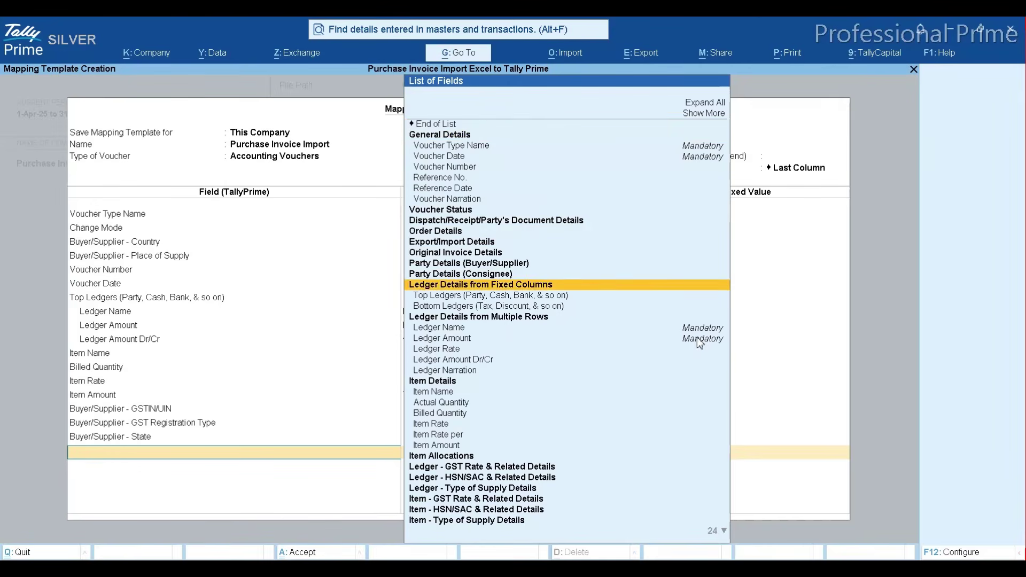
pyautogui.press('Return')
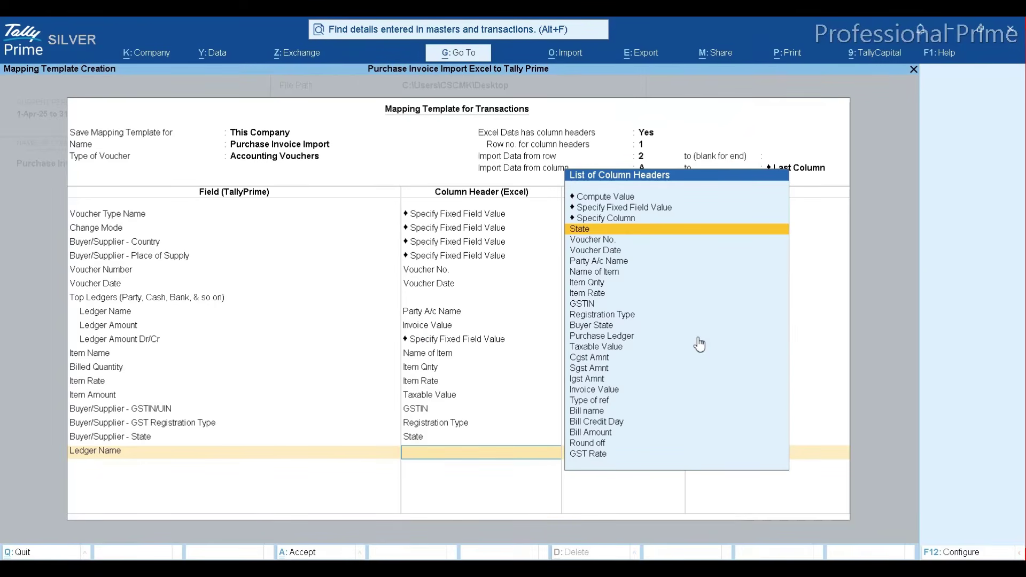
pyautogui.write('Pu')
pyautogui.press('Return')
# Step: Add the Ledger Amount field from Ledger Details from Multiple Rows and map it to the Taxable Value column header
pyautogui.press('Down')
pyautogui.press('Down')
pyautogui.press('Down')
pyautogui.press('Down')
pyautogui.press('Down')
pyautogui.press('Down')
pyautogui.press('Down')
pyautogui.press('Down')
pyautogui.press('Down')
pyautogui.press('Down')
pyautogui.press('Down')
pyautogui.press('Down')
pyautogui.press('Down')
pyautogui.press('Down')
pyautogui.press('Down')
pyautogui.press('Down')
pyautogui.press('Down')
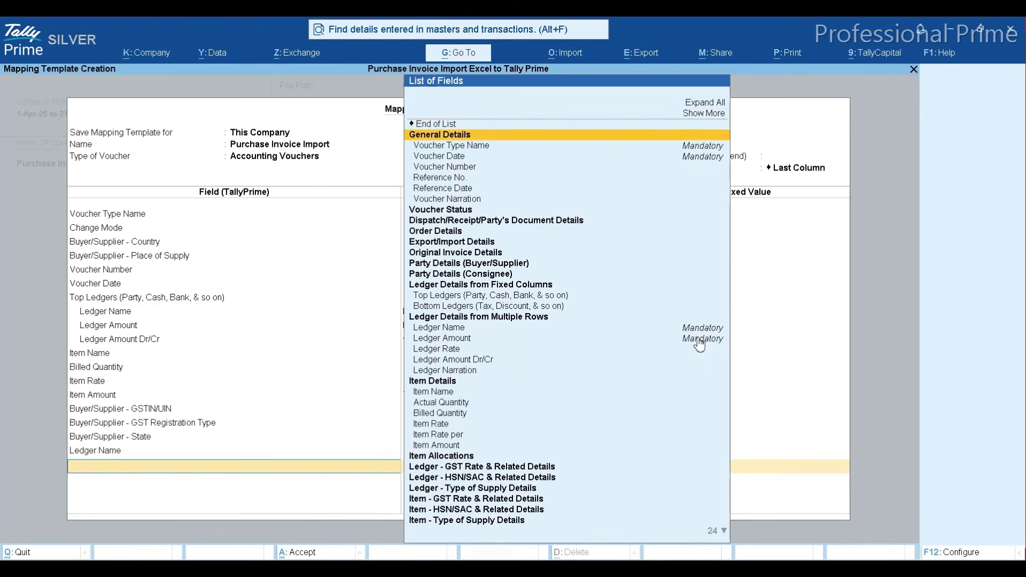
pyautogui.press('Down')
pyautogui.press('Down')
pyautogui.press('Return')
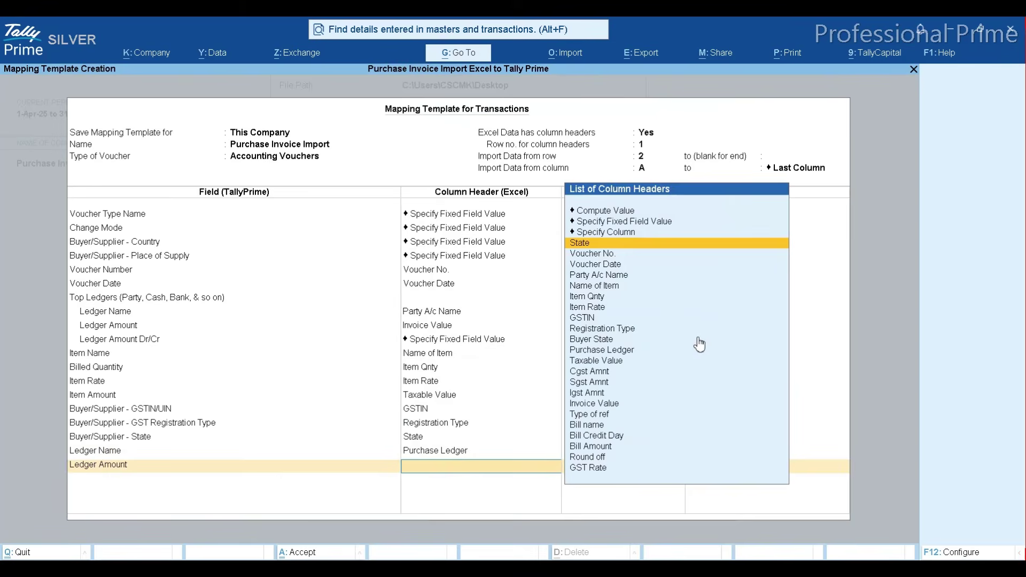
pyautogui.write('Tax')
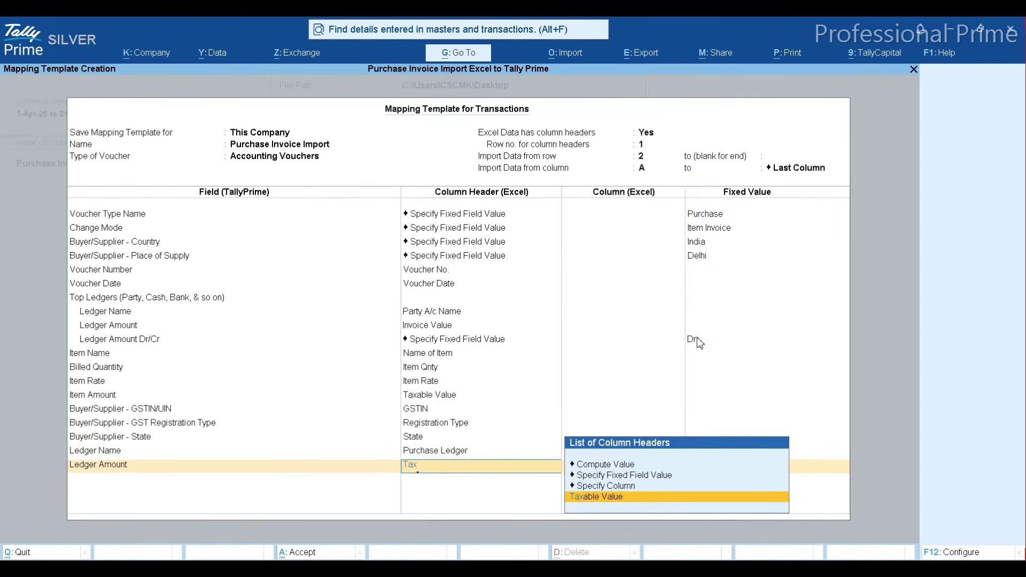
pyautogui.press('Return')
# Step: Add the multiple-rows Ledger Amount Dr/Cr field for the purchase ledger with the fixed field value Cr
pyautogui.press('Down')
pyautogui.press('Down')
pyautogui.press('Down')
pyautogui.press('Down')
pyautogui.press('Down')
pyautogui.press('Down')
pyautogui.press('Down')
pyautogui.press('Down')
pyautogui.press('Down')
pyautogui.press('Down')
pyautogui.press('Down')
pyautogui.press('Down')
pyautogui.press('Down')
pyautogui.press('Down')
pyautogui.press('Down')
pyautogui.press('Down')
pyautogui.press('Down')
pyautogui.press('Down')
pyautogui.press('Down')
pyautogui.press('Down')
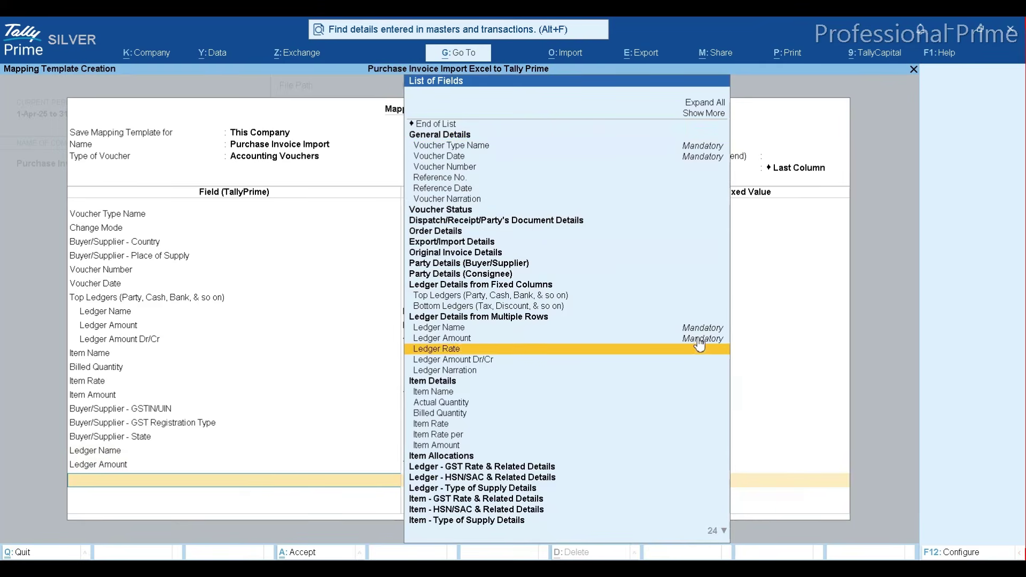
pyautogui.press('Return')
pyautogui.press('Up')
pyautogui.press('Up')
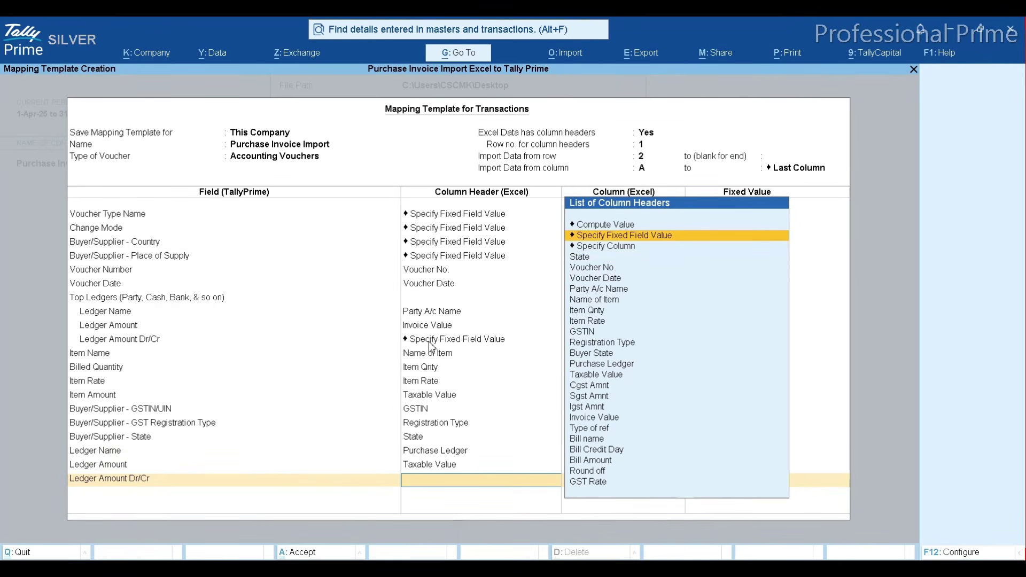
pyautogui.press('Return')
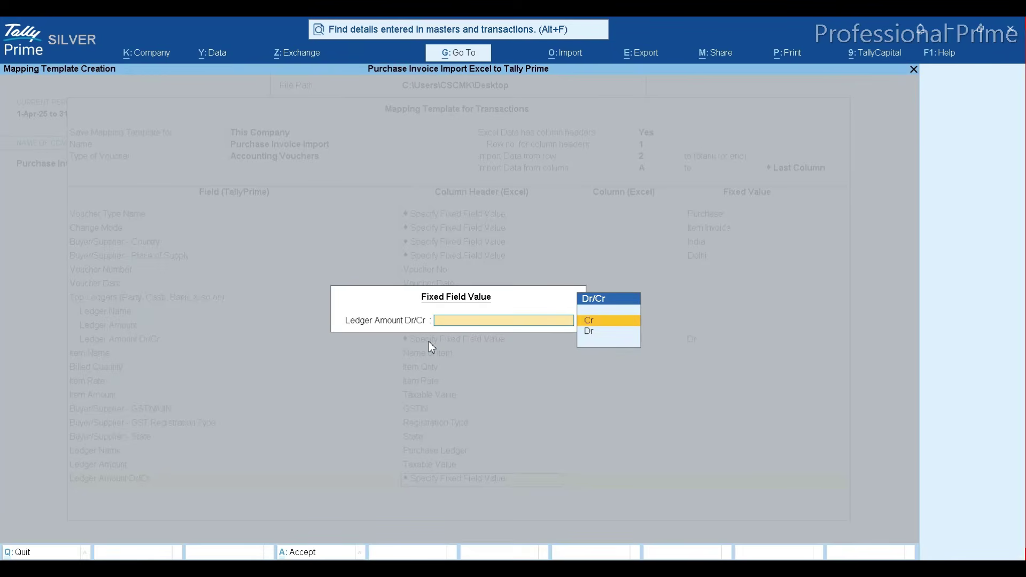
pyautogui.press('Return')
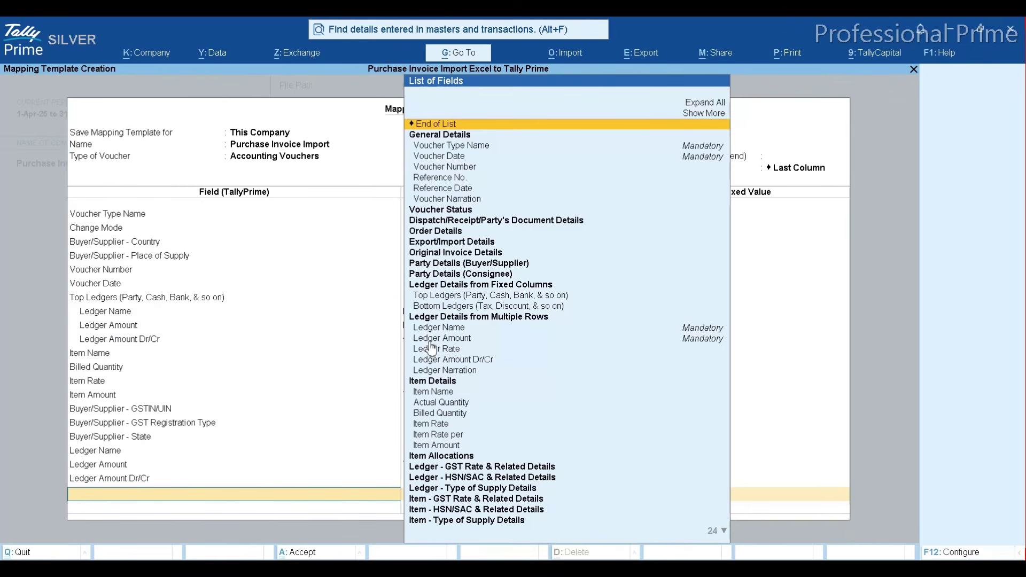
# Step: Check the Cgst, Sgst and Igst Amnt headers on Sheet1 in Excel, then add the Bottom Ledgers (Tax, Discount, & so on) field in TallyPrime
pyautogui.hotkey('alt', 'Tab')
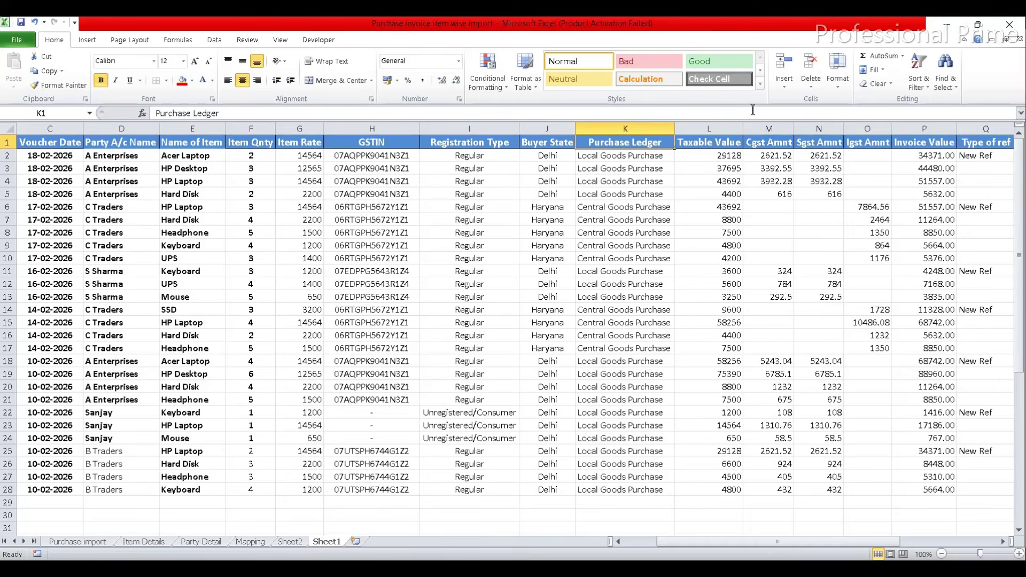
pyautogui.click(762, 141)
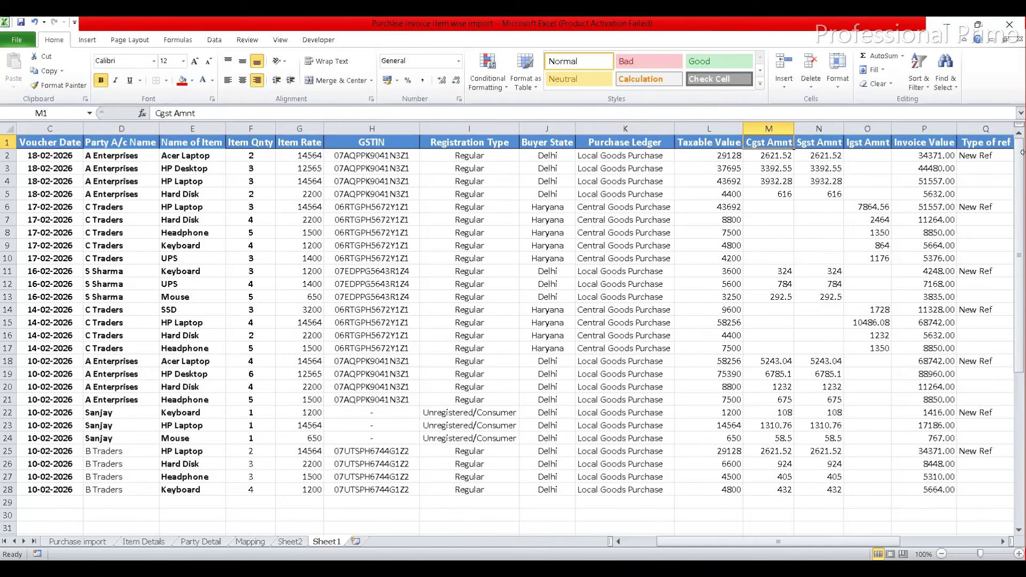
pyautogui.press('Right')
pyautogui.press('Right')
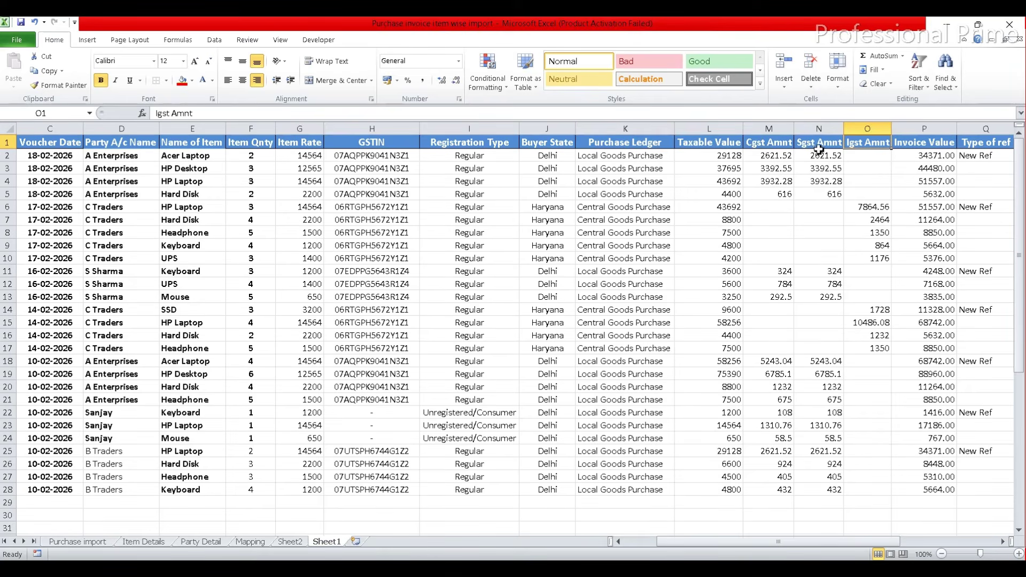
pyautogui.click(689, 569)
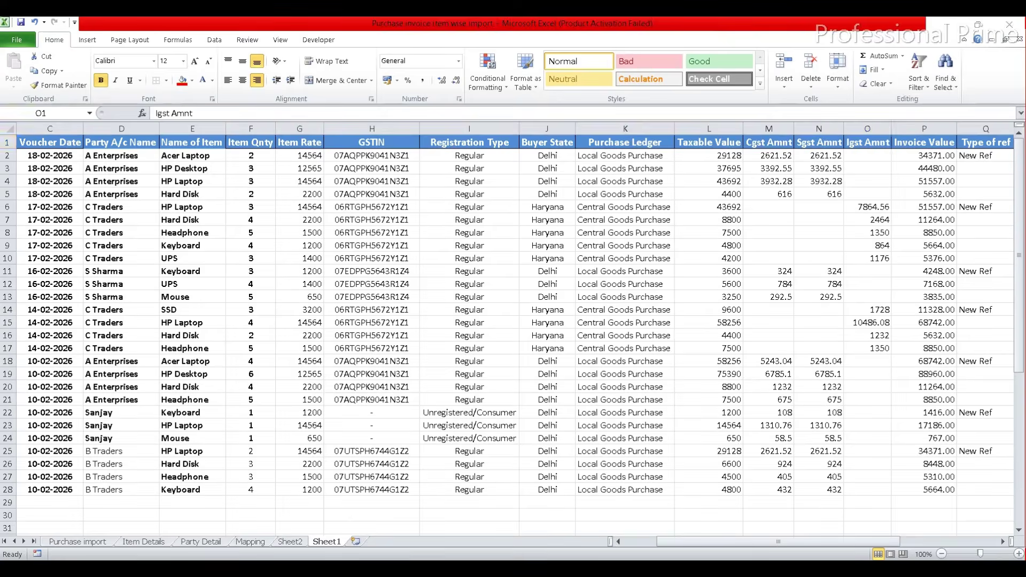
pyautogui.press('Down')
pyautogui.press('Down')
pyautogui.press('Down')
pyautogui.press('Down')
pyautogui.press('Down')
pyautogui.press('Down')
pyautogui.press('Down')
pyautogui.press('Down')
pyautogui.press('Down')
pyautogui.press('Down')
pyautogui.press('Down')
pyautogui.press('Down')
pyautogui.press('Down')
pyautogui.press('Down')
pyautogui.press('Down')
pyautogui.press('Down')
pyautogui.press('Down')
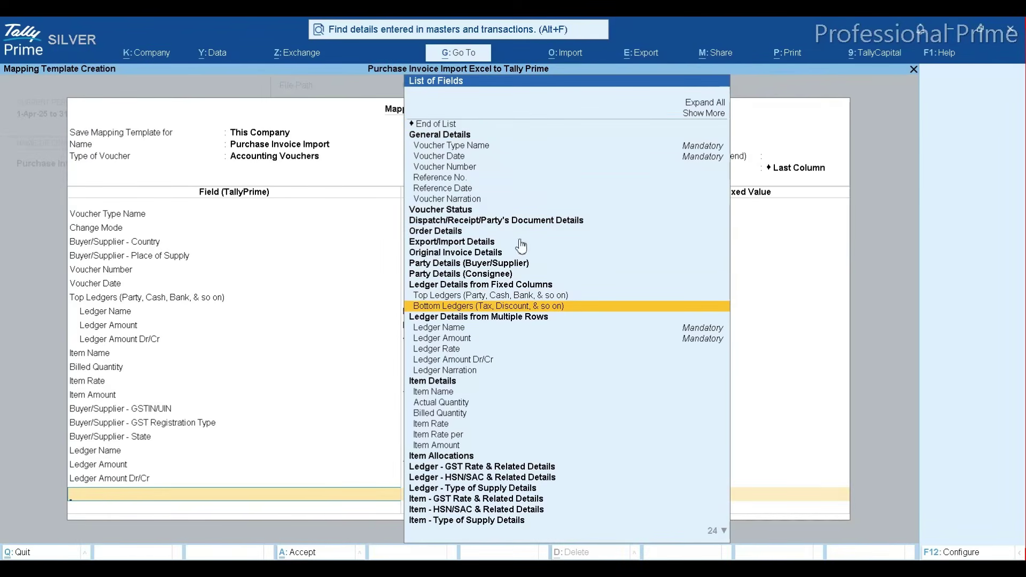
pyautogui.click(511, 306)
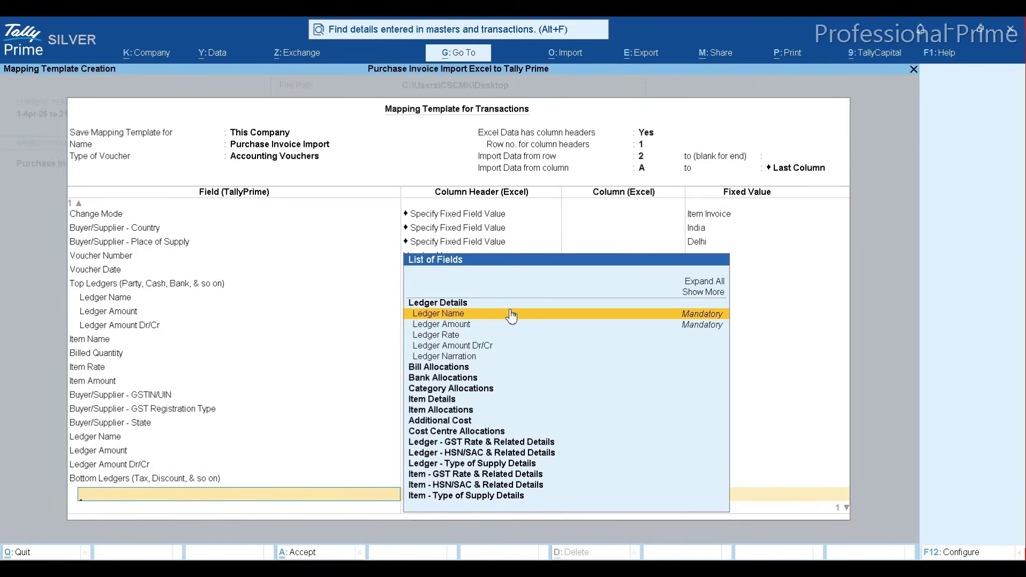
# Step: Add Ledger Name under Bottom Ledgers with the fixed field value Input Cgst
pyautogui.click(511, 315)
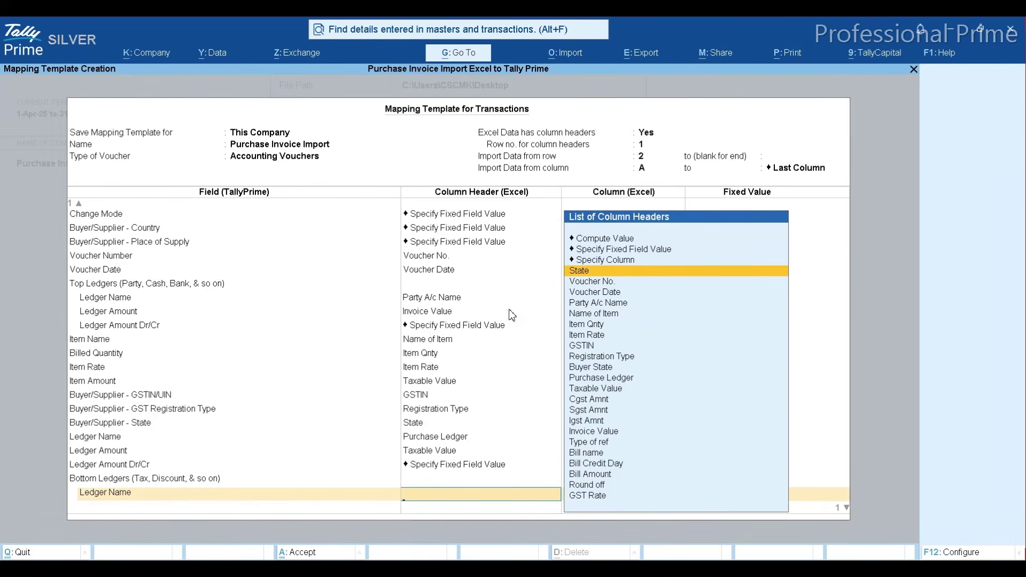
pyautogui.press('Up')
pyautogui.press('Up')
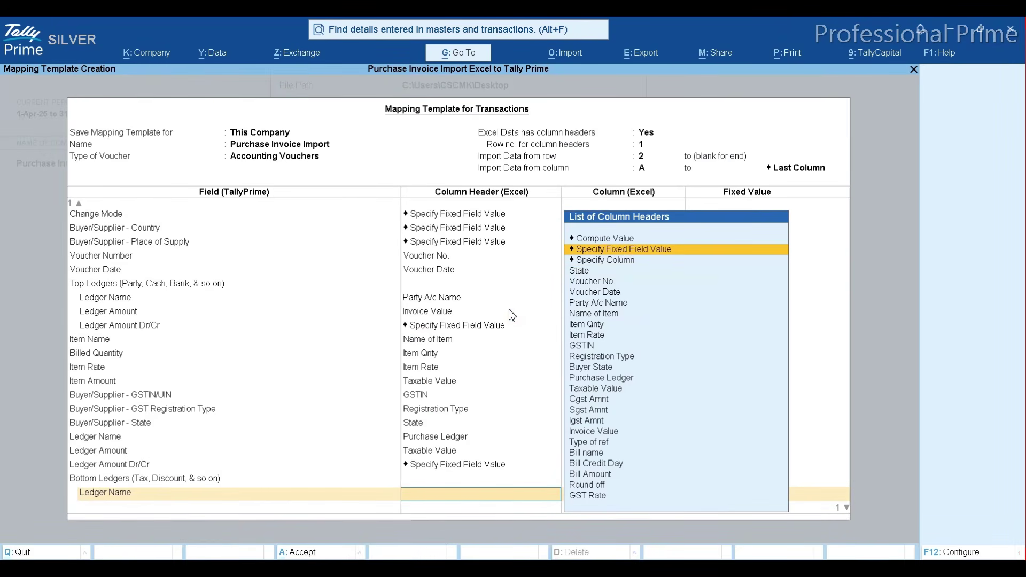
pyautogui.press('Return')
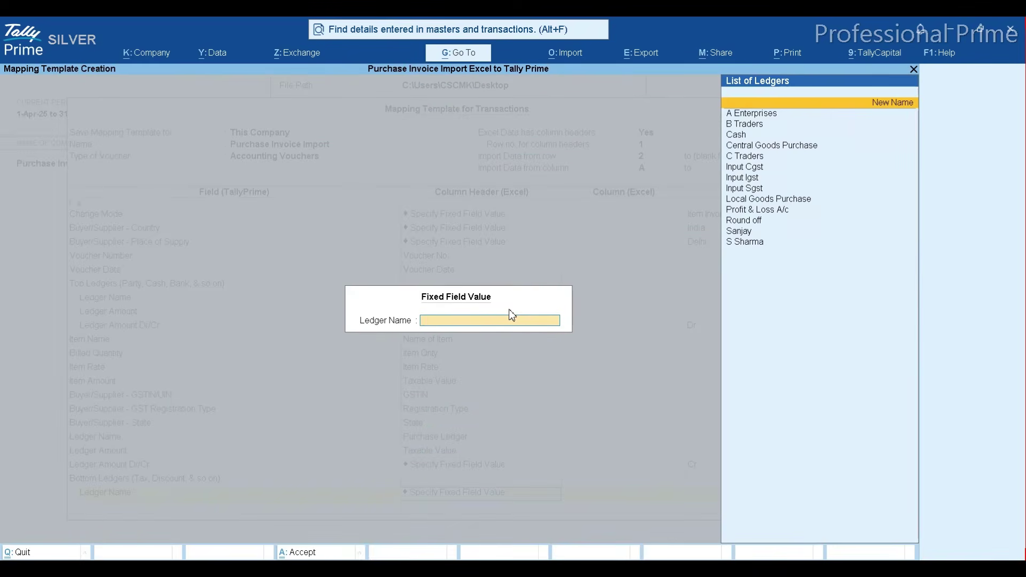
pyautogui.press('Down')
pyautogui.press('Down')
pyautogui.press('Down')
pyautogui.press('Down')
pyautogui.press('Down')
pyautogui.press('Down')
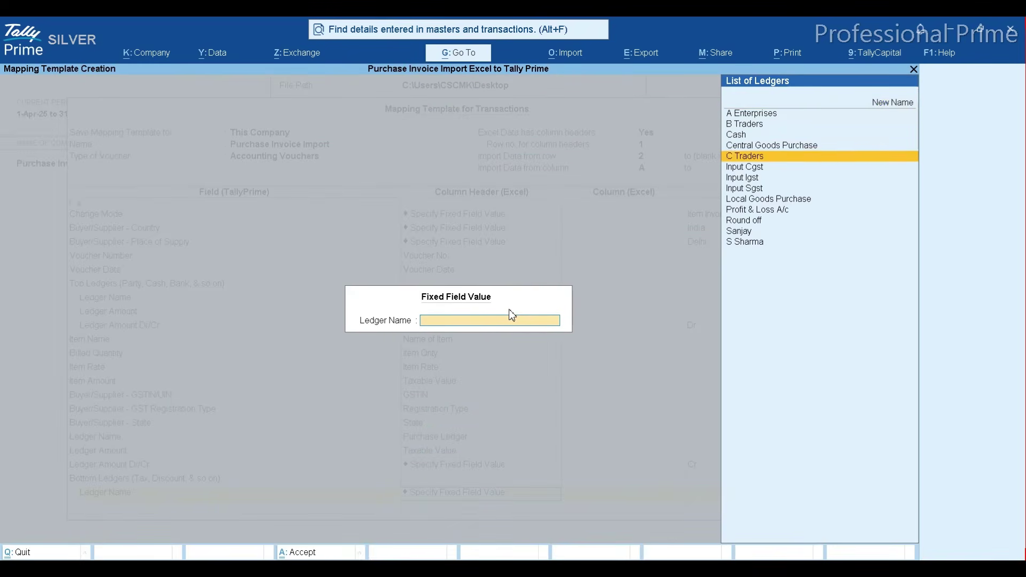
pyautogui.press('Return')
# Step: Add Ledger Amount under Bottom Ledgers and map it to the Cgst Amnt column header
pyautogui.press('Down')
pyautogui.press('Down')
pyautogui.press('Down')
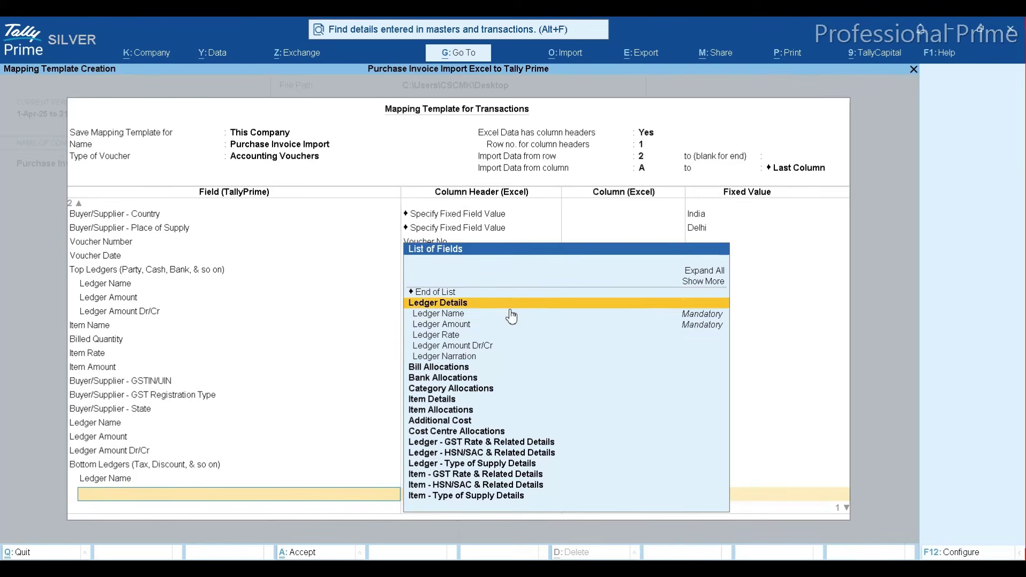
pyautogui.press('Return')
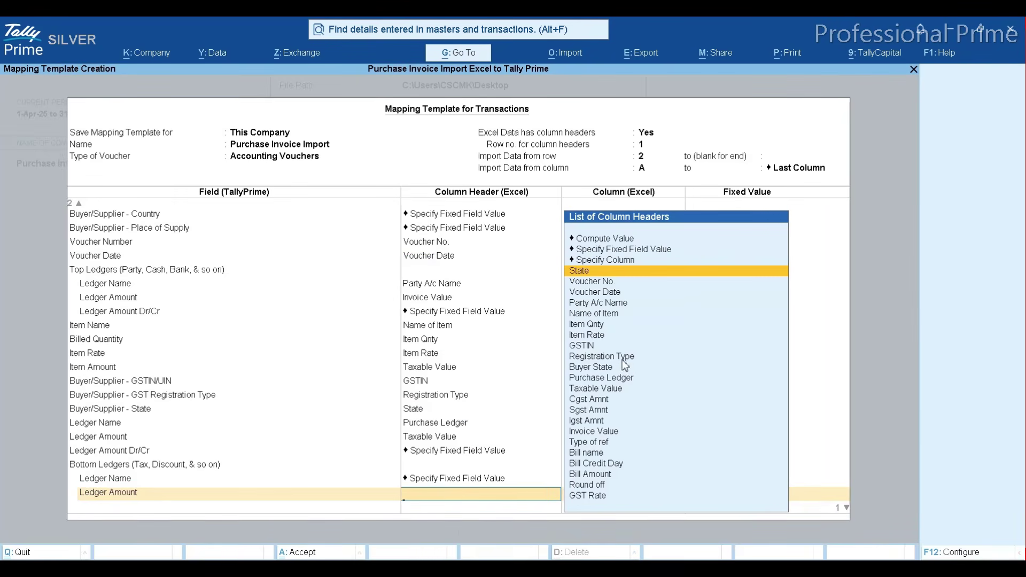
pyautogui.write('Cg')
pyautogui.press('Return')
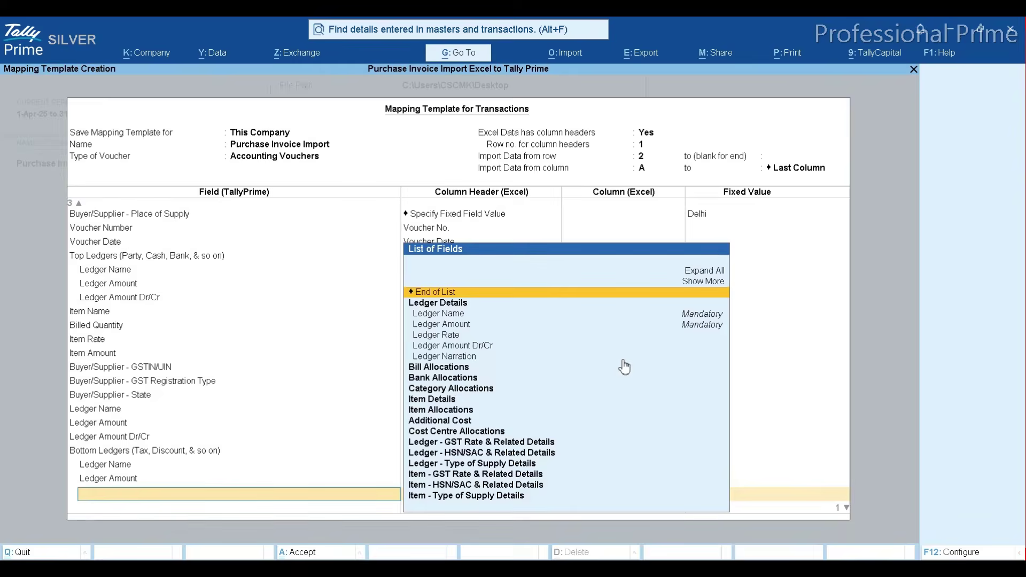
# Step: Add Ledger Amount Dr/Cr under Bottom Ledgers for the Input Cgst ledger with the fixed field value Cr
pyautogui.press('Down')
pyautogui.press('Down')
pyautogui.press('Down')
pyautogui.press('Return')
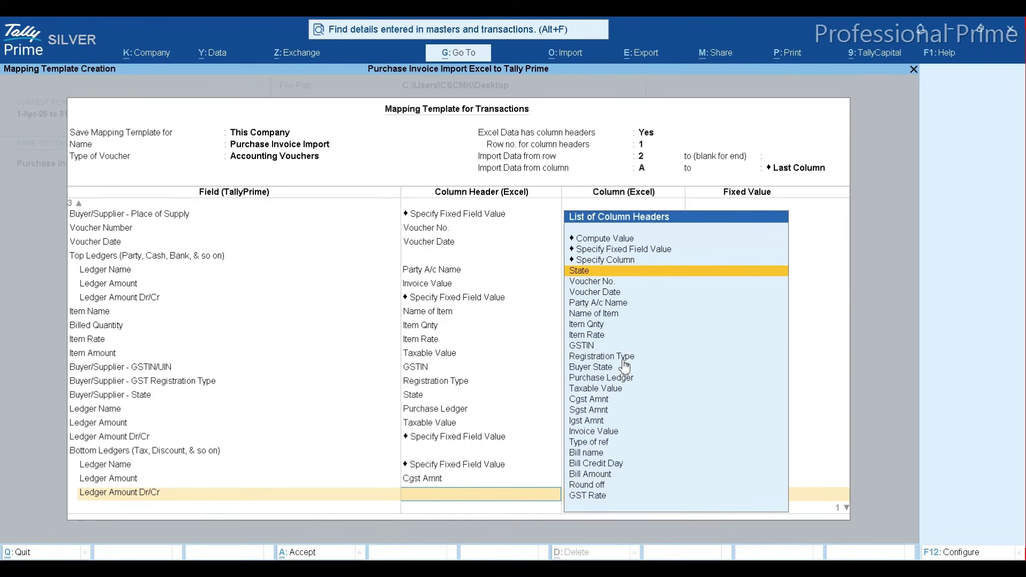
pyautogui.press('Up')
pyautogui.press('Up')
pyautogui.press('Return')
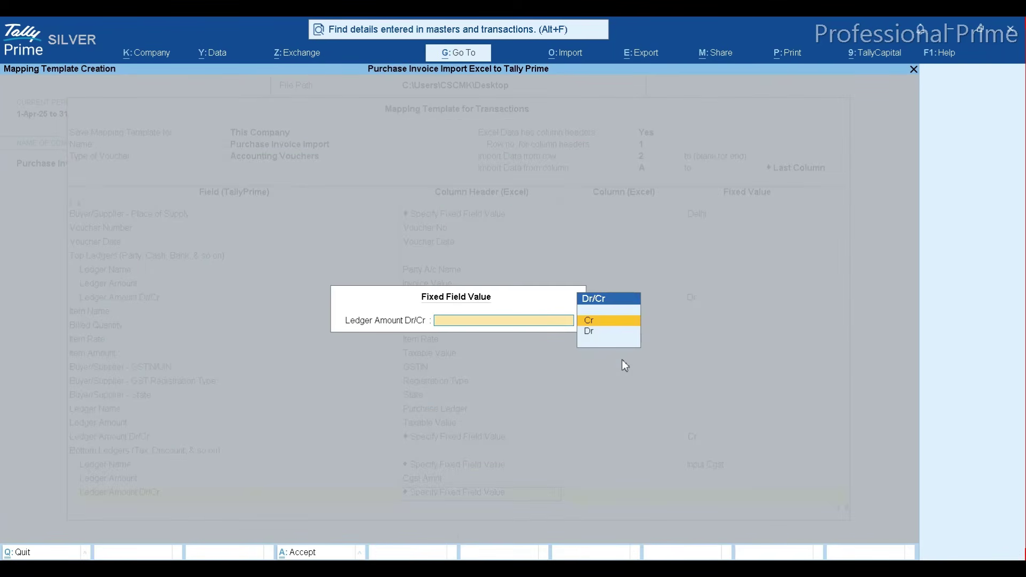
pyautogui.press('Return')
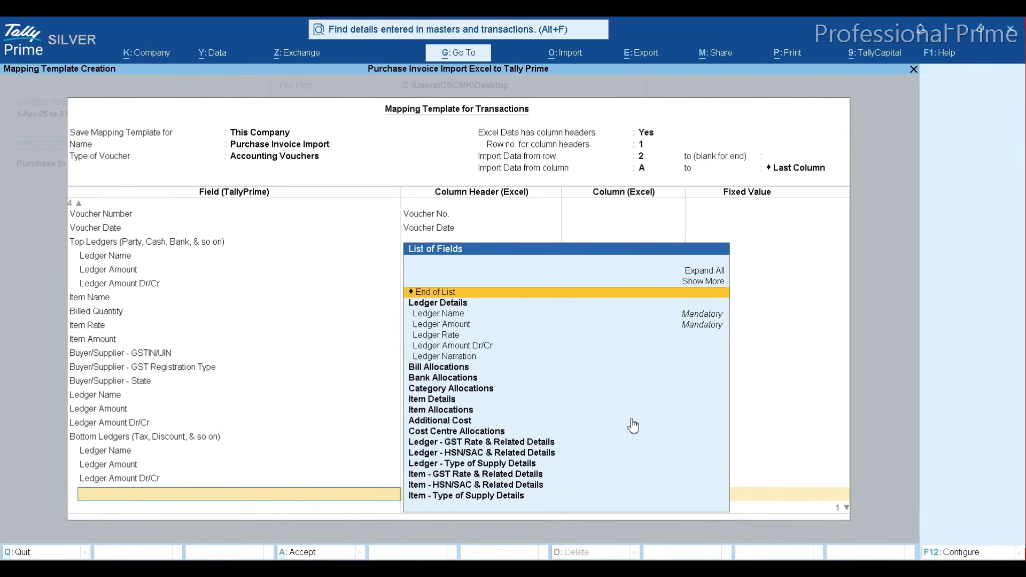
# Step: Change the fixed value of the Input Cgst ledger's Ledger Amount Dr/Cr to Dr
pyautogui.press('BackSpace')
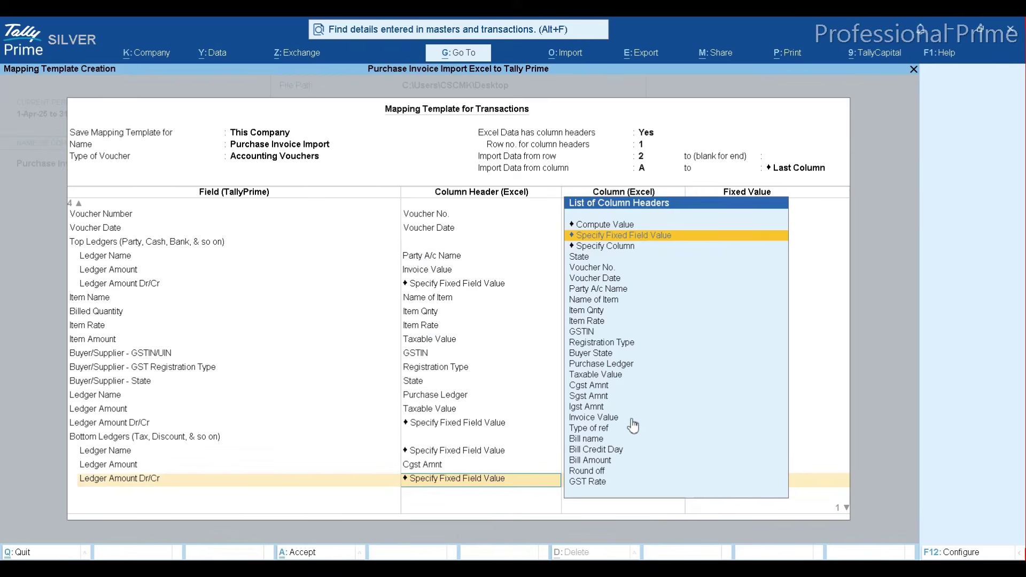
pyautogui.press('Return')
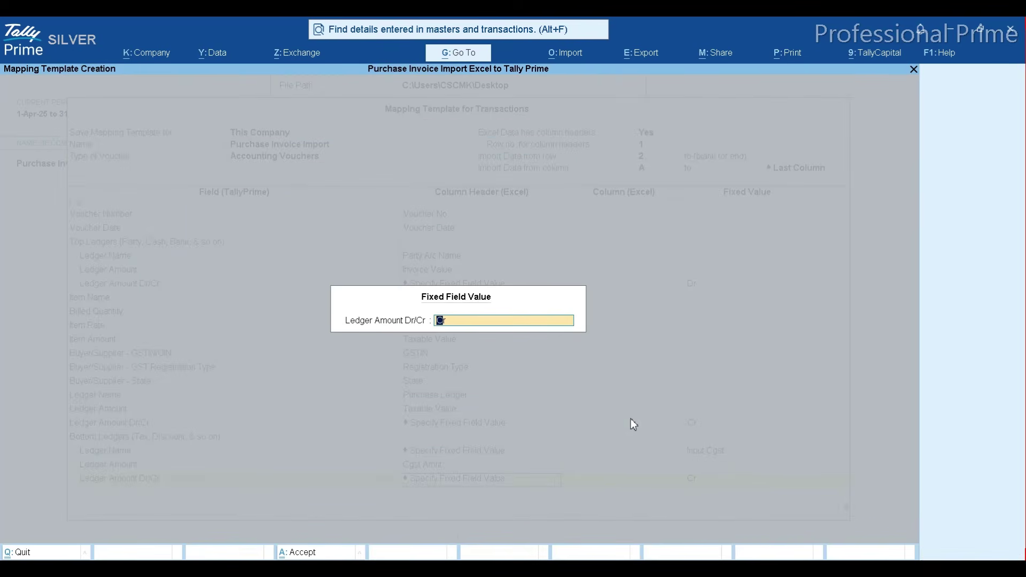
pyautogui.press('BackSpace')
pyautogui.press('Down')
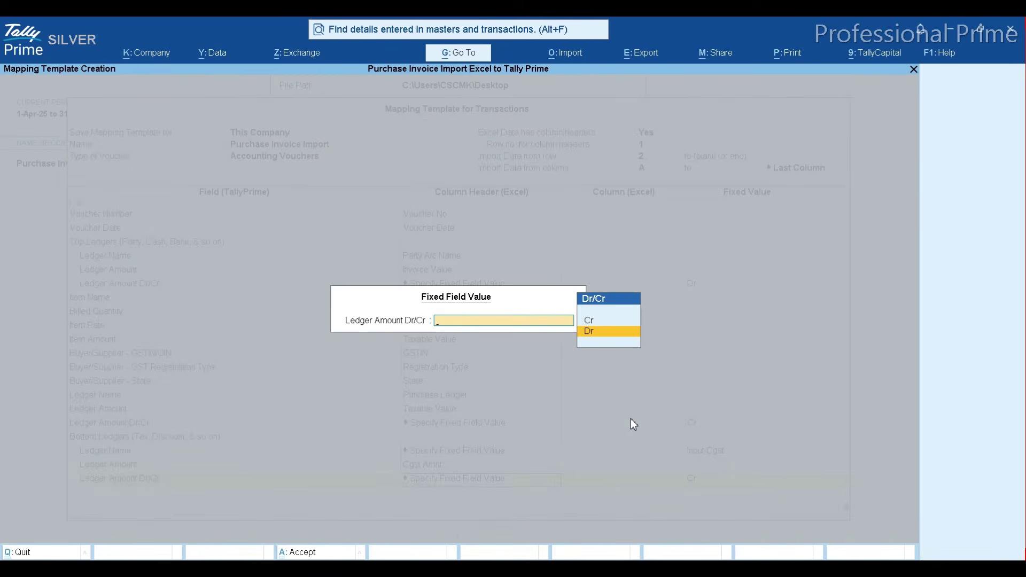
pyautogui.press('Return')
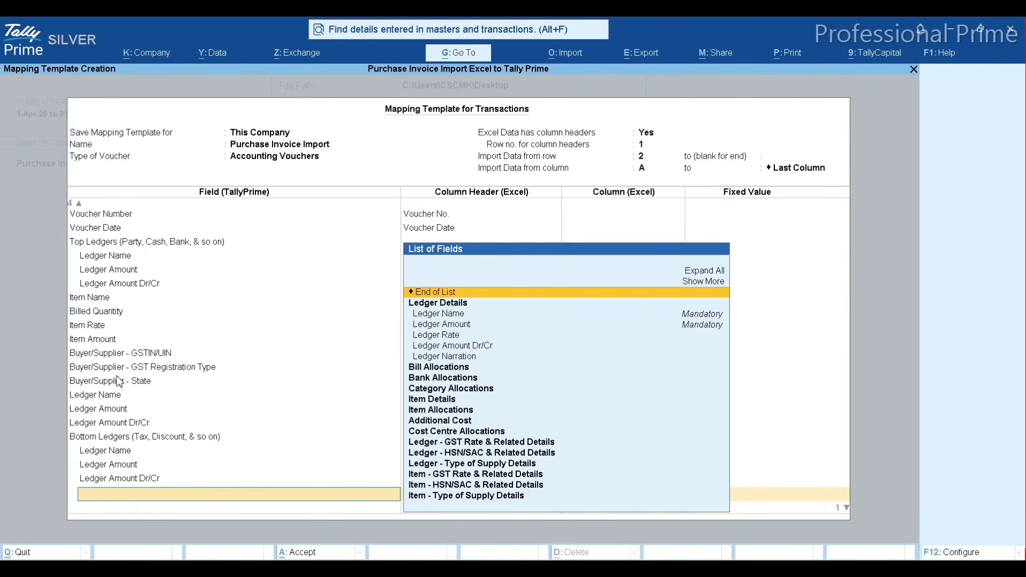
# Step: Change the fixed value of the purchase ledger's Ledger Amount Dr/Cr, just above Bottom Ledgers, to Dr
pyautogui.click(114, 422)
pyautogui.press('Return')
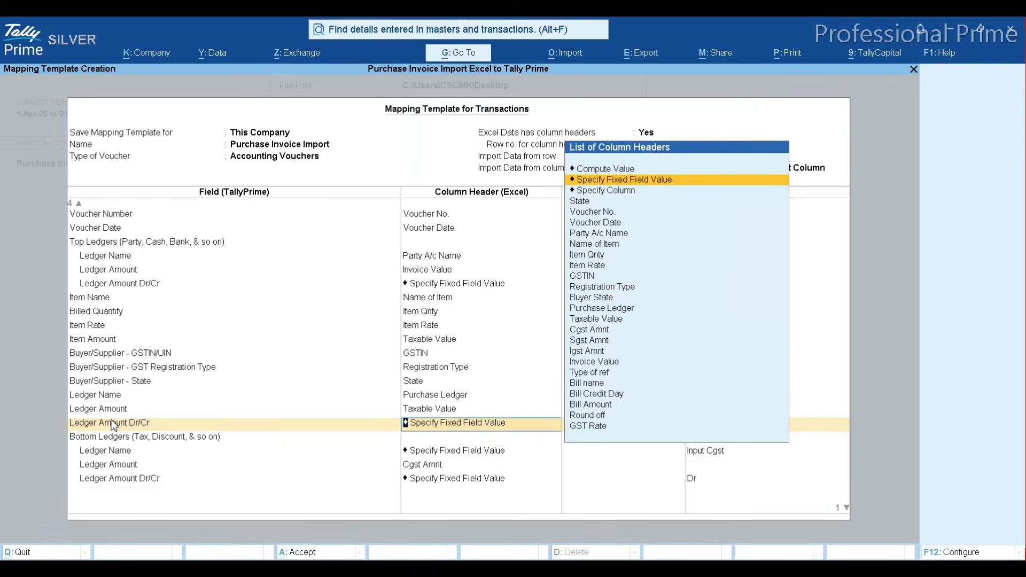
pyautogui.press('Return')
pyautogui.press('Down')
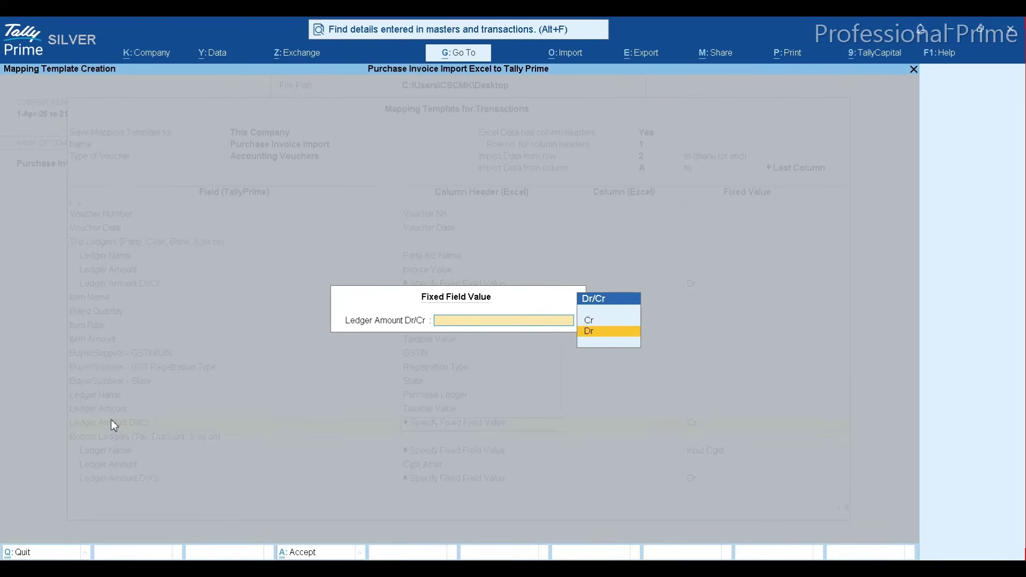
pyautogui.press('Return')
pyautogui.press('Return')
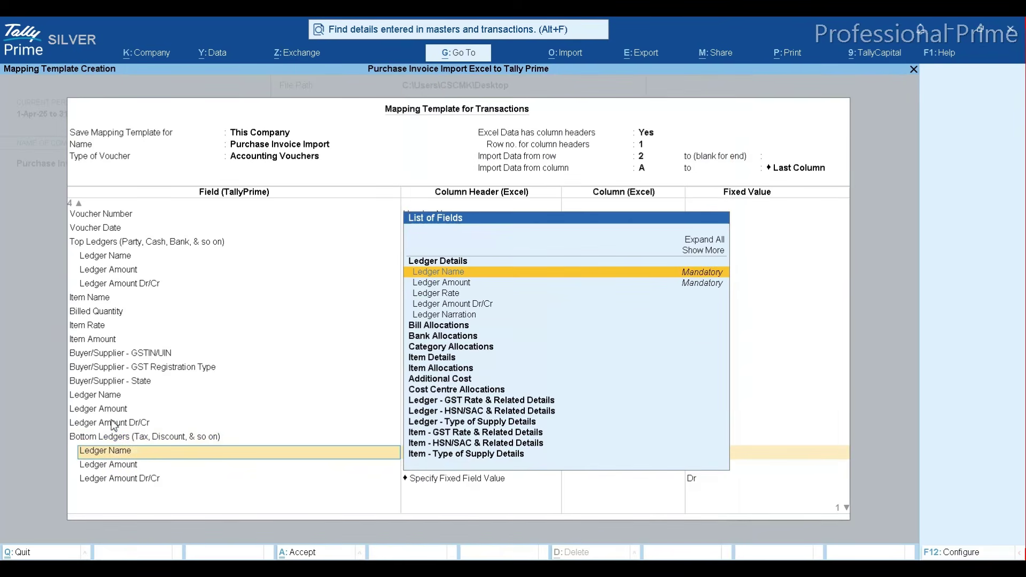
# Step: Change the fixed value of the party ledger's Ledger Amount Dr/Cr under Top Ledgers to Cr
pyautogui.press('Return')
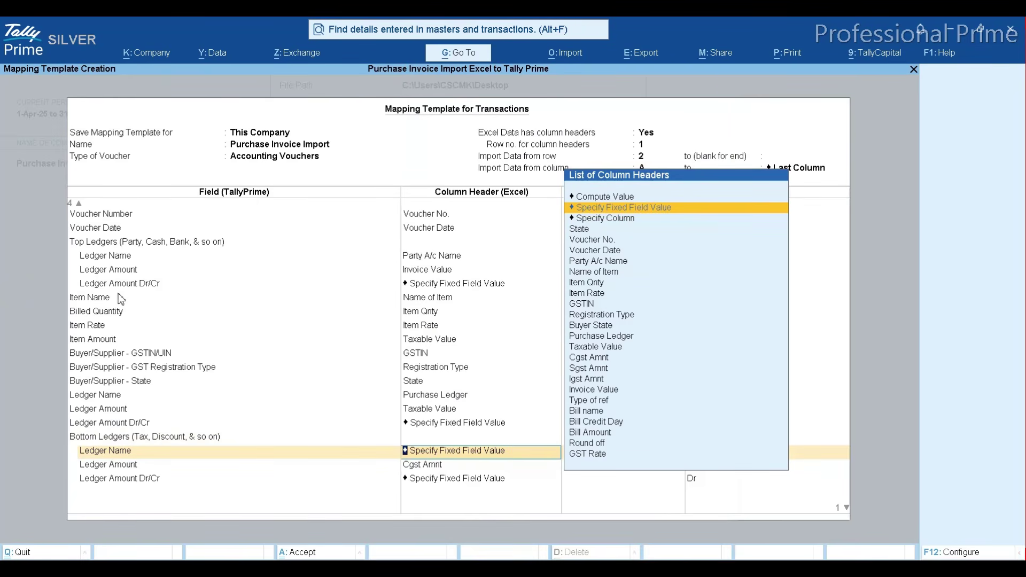
pyautogui.click(483, 288)
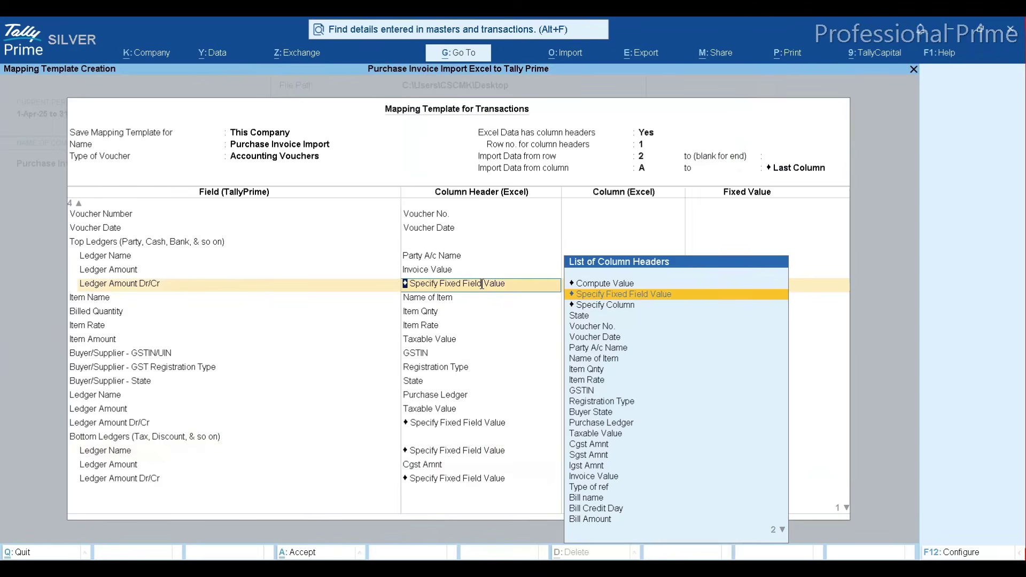
pyautogui.press('Return')
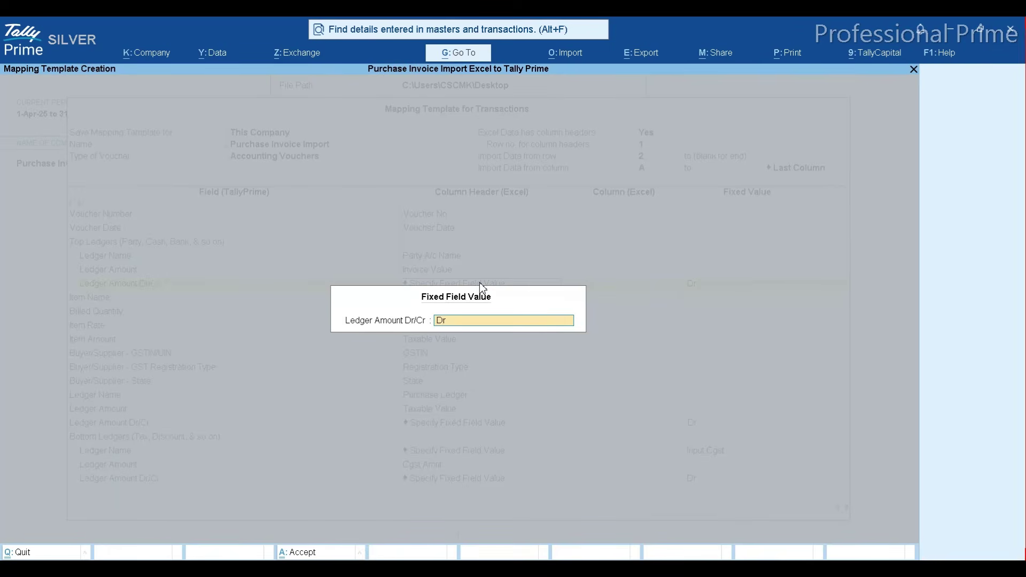
pyautogui.press('BackSpace')
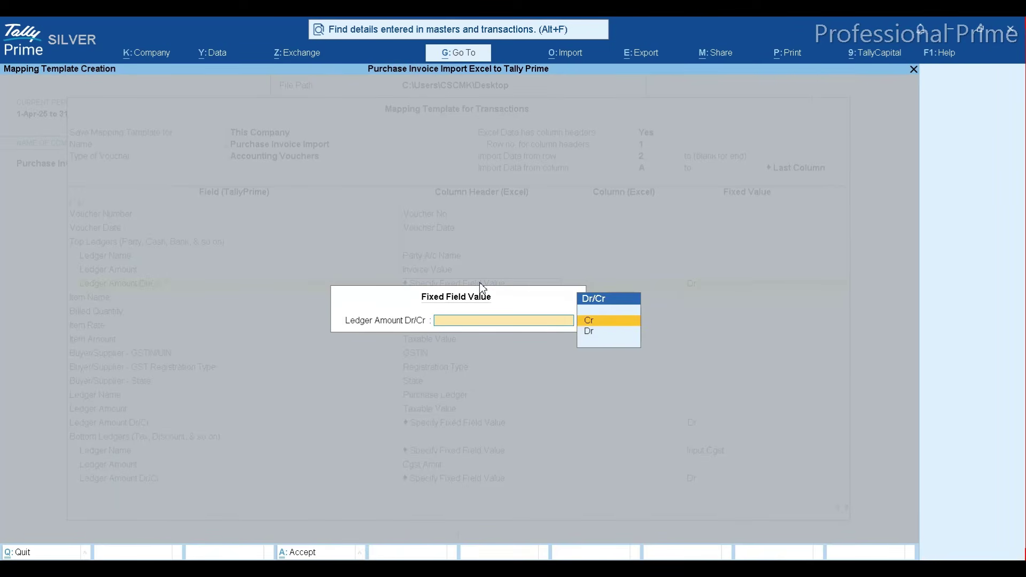
pyautogui.press('Return')
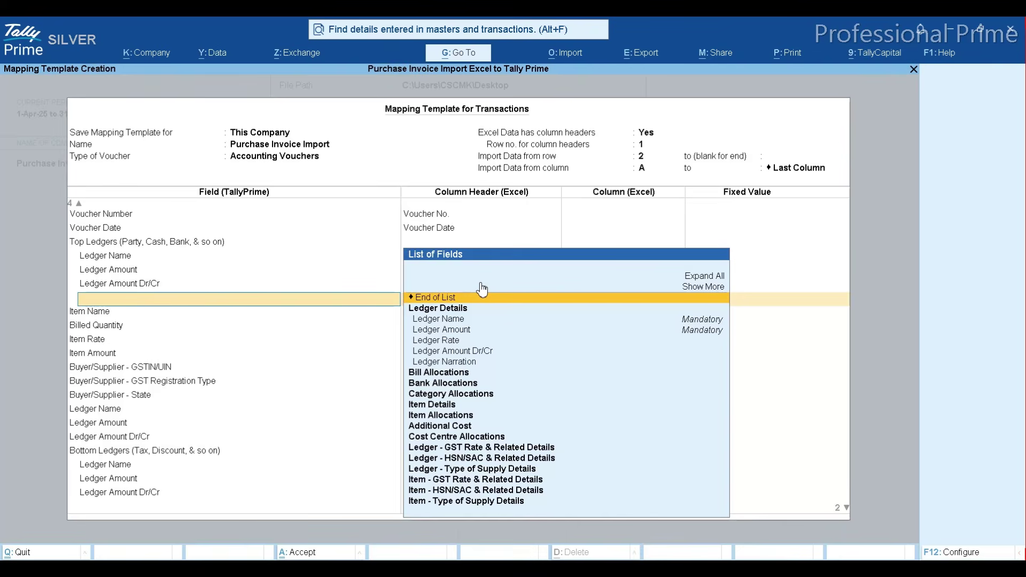
pyautogui.click(483, 296)
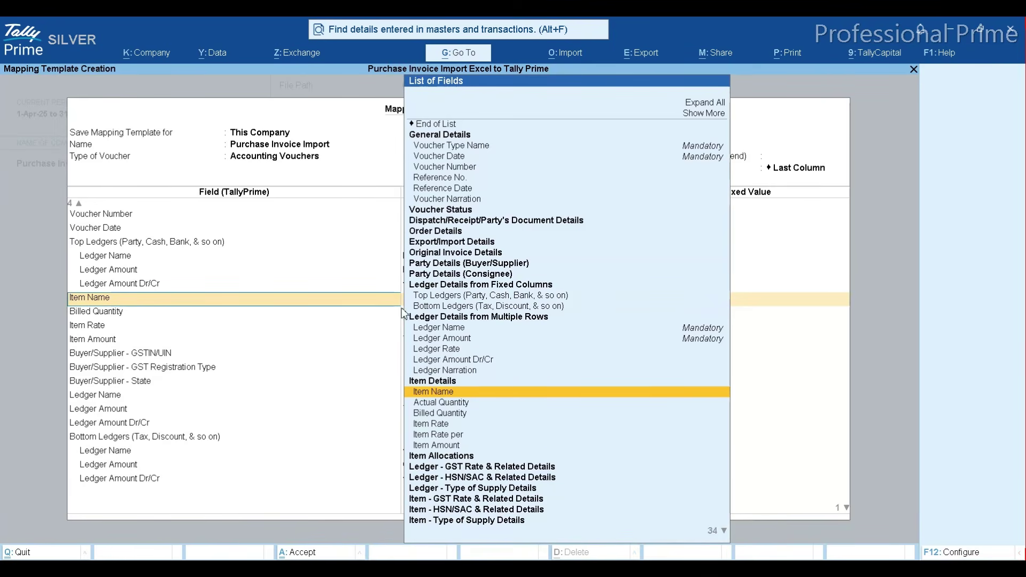
# Step: Close the Input Cgst ledger's field list and add a second Bottom Ledgers group below it
pyautogui.click(150, 477)
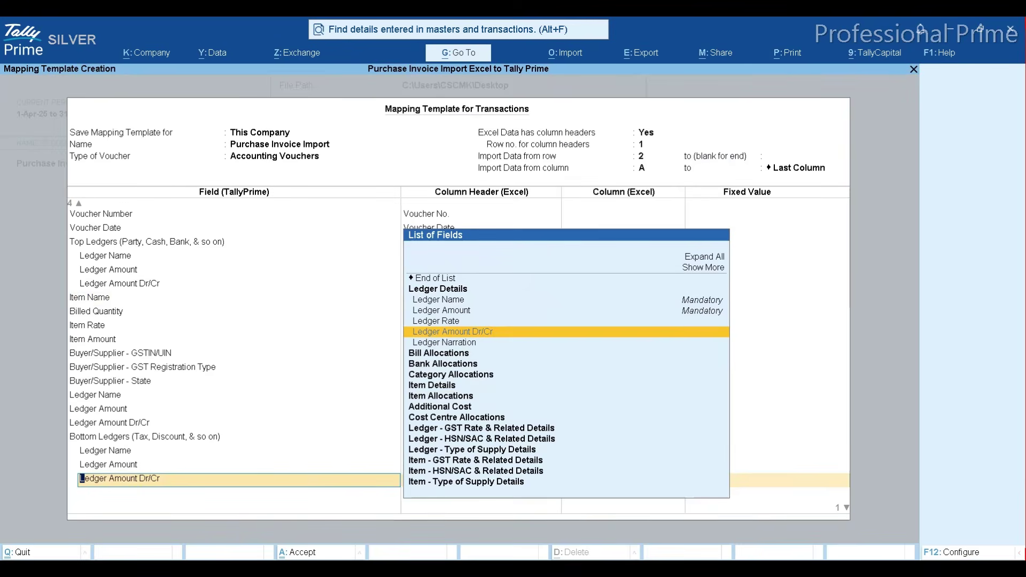
pyautogui.press('Return')
pyautogui.press('Return')
pyautogui.press('Return')
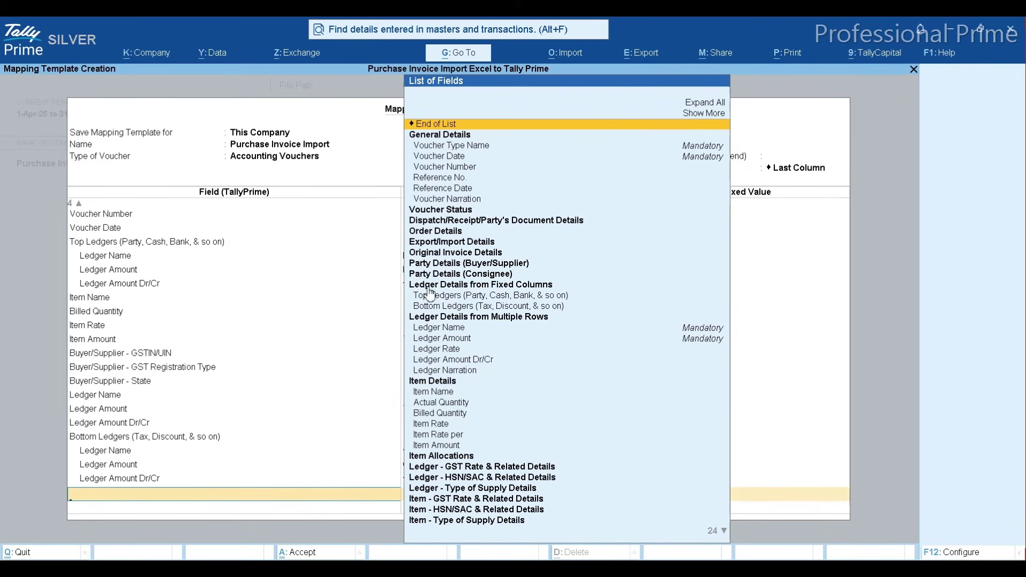
pyautogui.click(441, 308)
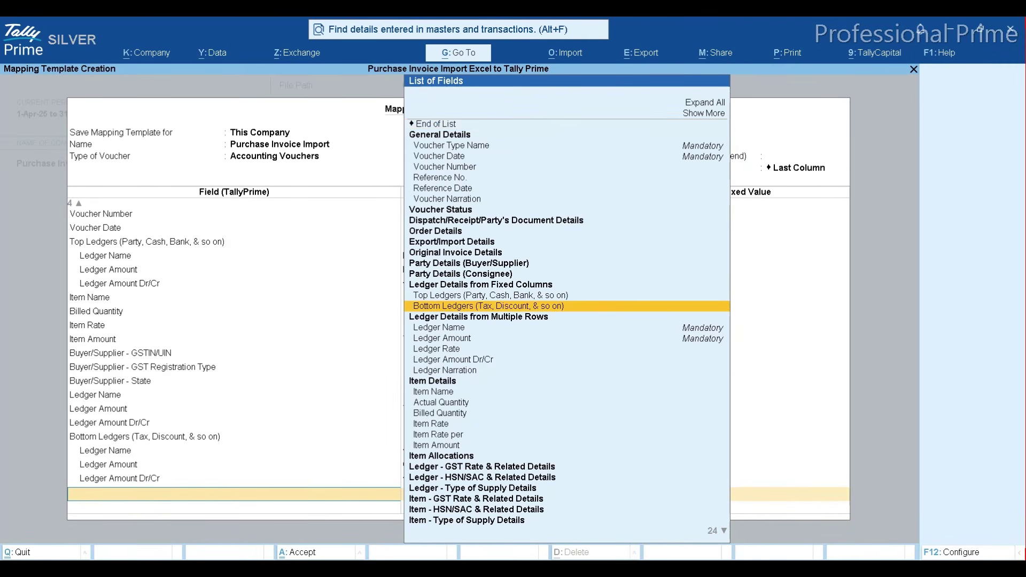
pyautogui.press('Return')
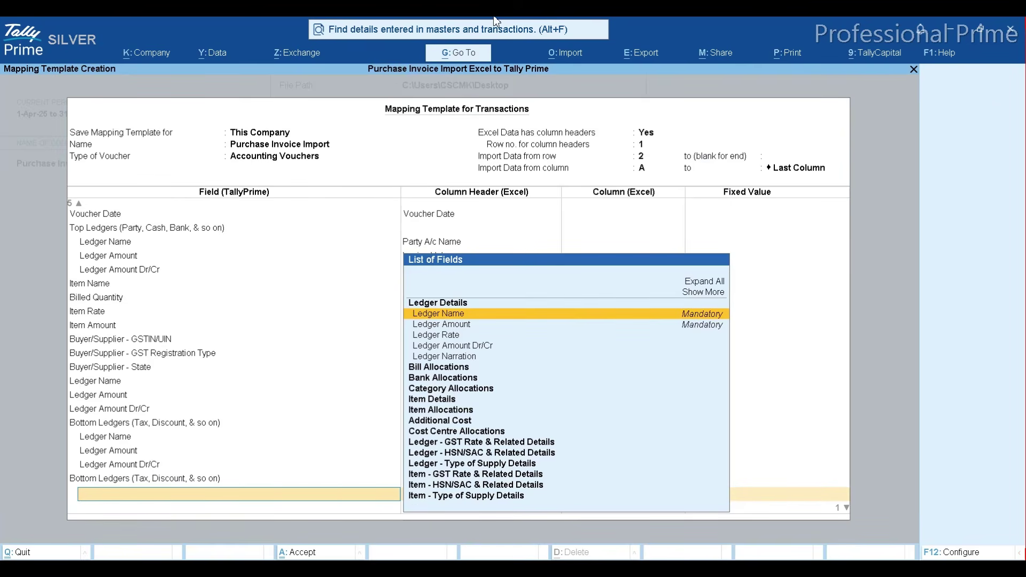
# Step: Add Ledger Name under the second Bottom Ledgers group with the fixed field value Input Sgst
pyautogui.press('Return')
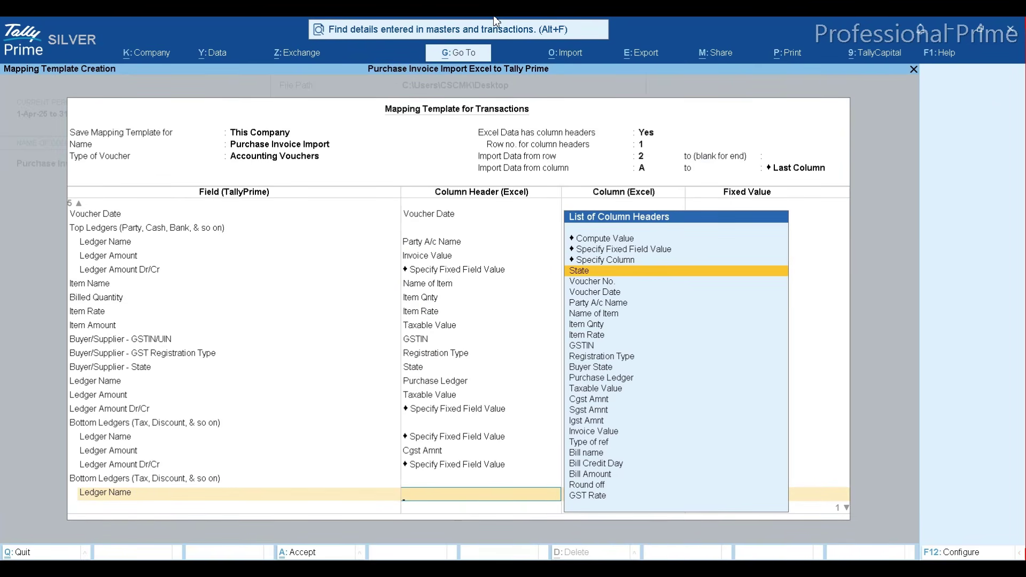
pyautogui.press('Up')
pyautogui.press('Up')
pyautogui.press('Return')
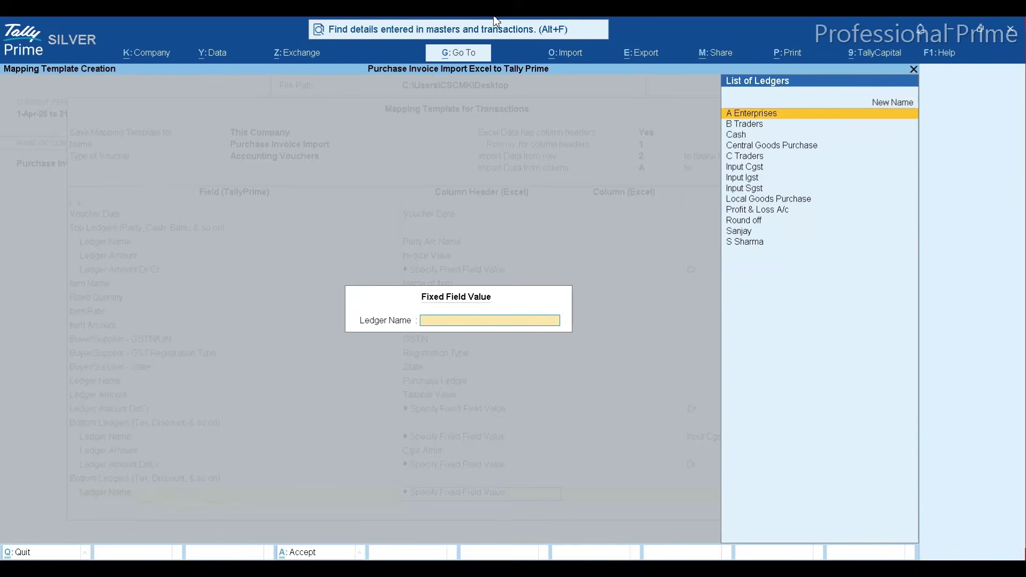
pyautogui.press('Down')
pyautogui.press('Down')
pyautogui.press('Down')
pyautogui.press('Down')
pyautogui.press('Down')
pyautogui.press('Down')
pyautogui.press('Down')
pyautogui.press('Return')
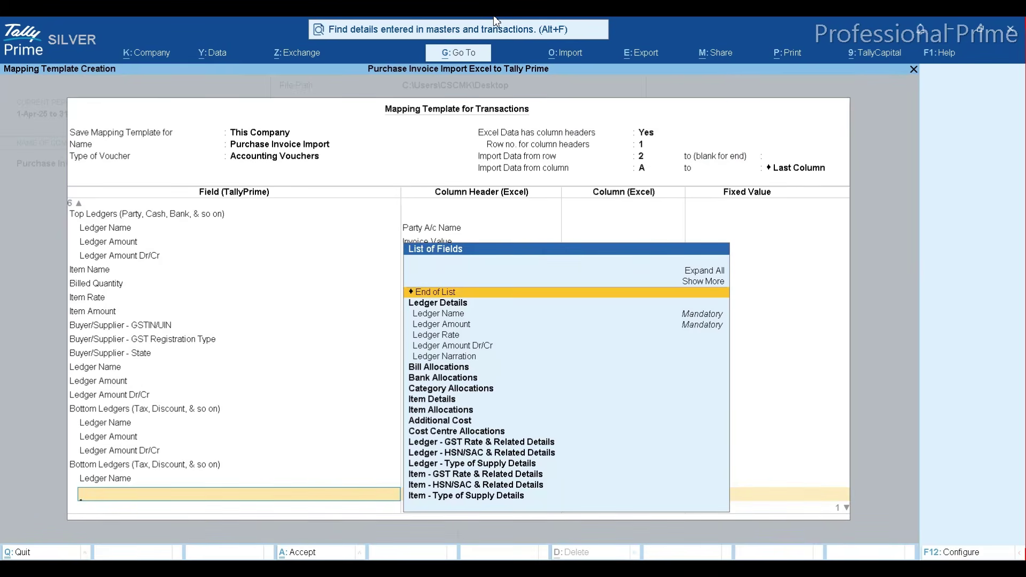
# Step: Add Ledger Amount for the Input Sgst ledger and map it to the Sgst Amnt column header
pyautogui.press('Down')
pyautogui.press('Down')
pyautogui.press('Return')
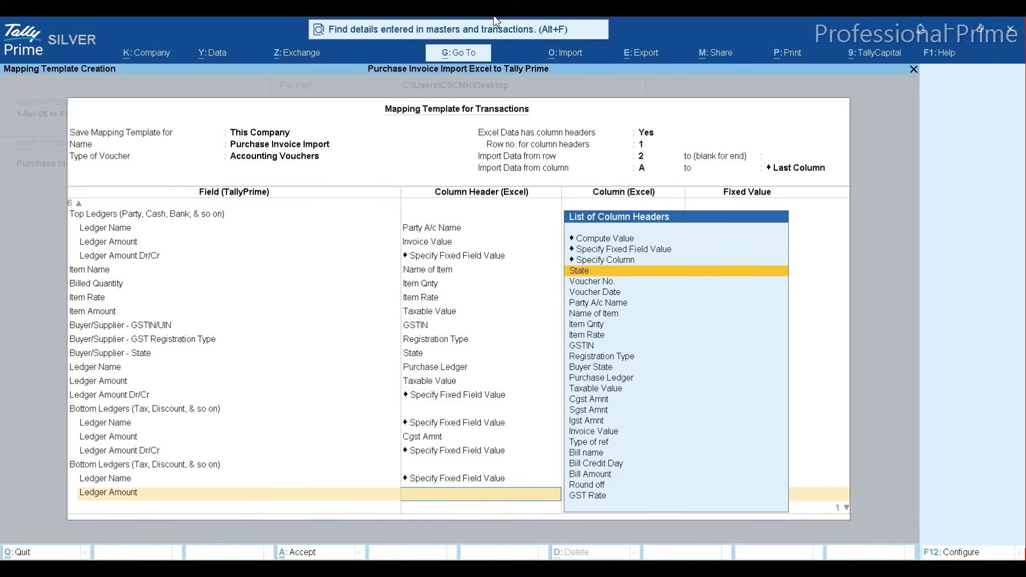
pyautogui.write('Sg')
pyautogui.press('Return')
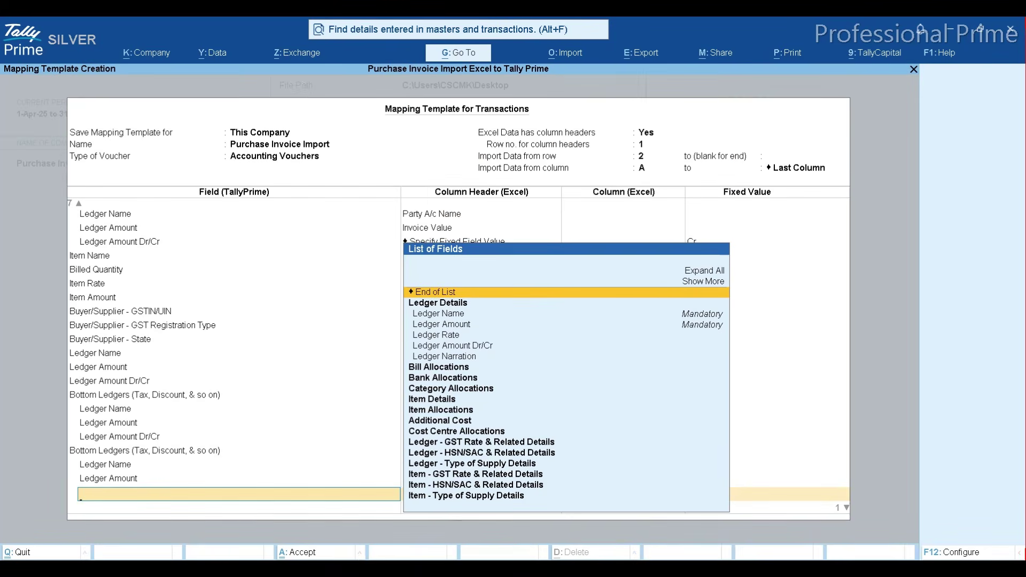
# Step: Add Ledger Amount Dr/Cr for the Input Sgst ledger with the fixed field value Dr and end its field list
pyautogui.press('Down')
pyautogui.press('Down')
pyautogui.press('Down')
pyautogui.press('Down')
pyautogui.press('Down')
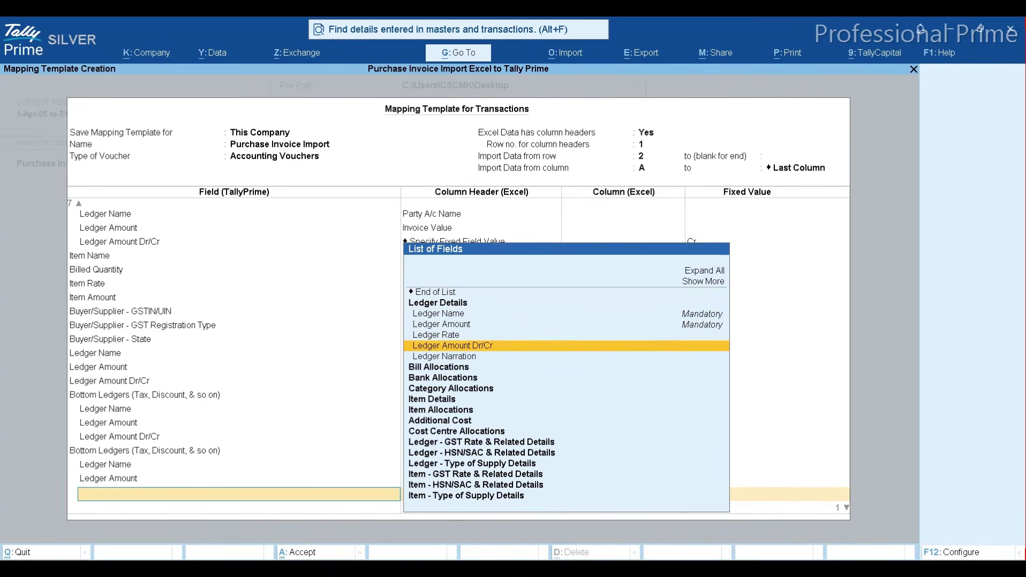
pyautogui.press('Return')
pyautogui.press('Up')
pyautogui.press('Up')
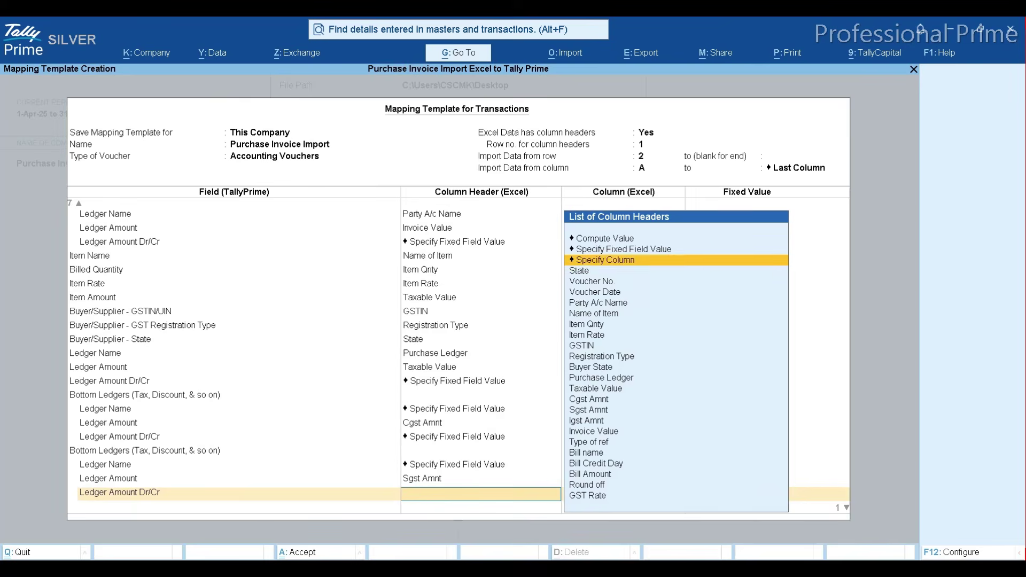
pyautogui.press('Return')
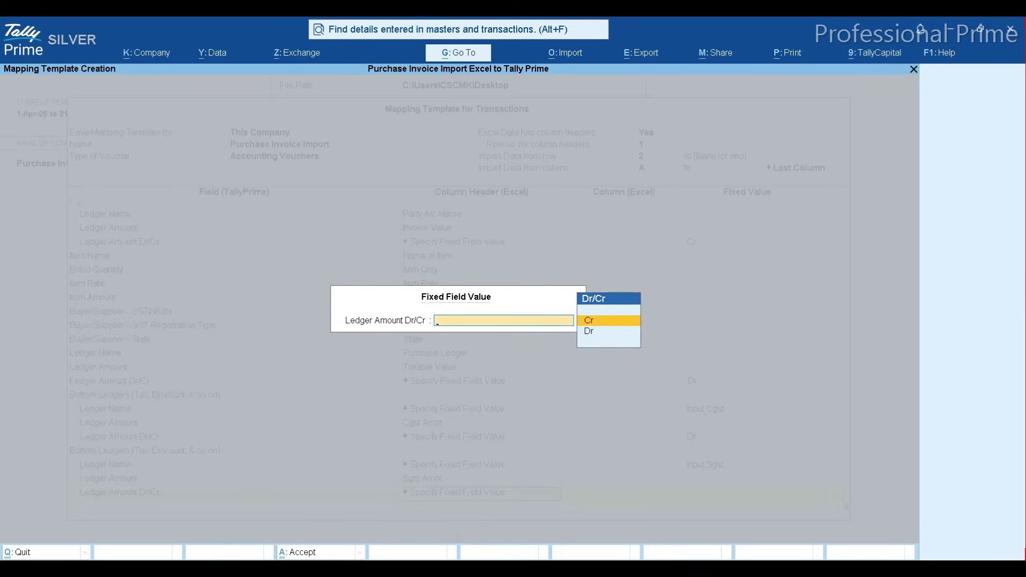
pyautogui.press('Down')
pyautogui.press('Return')
pyautogui.press('Return')
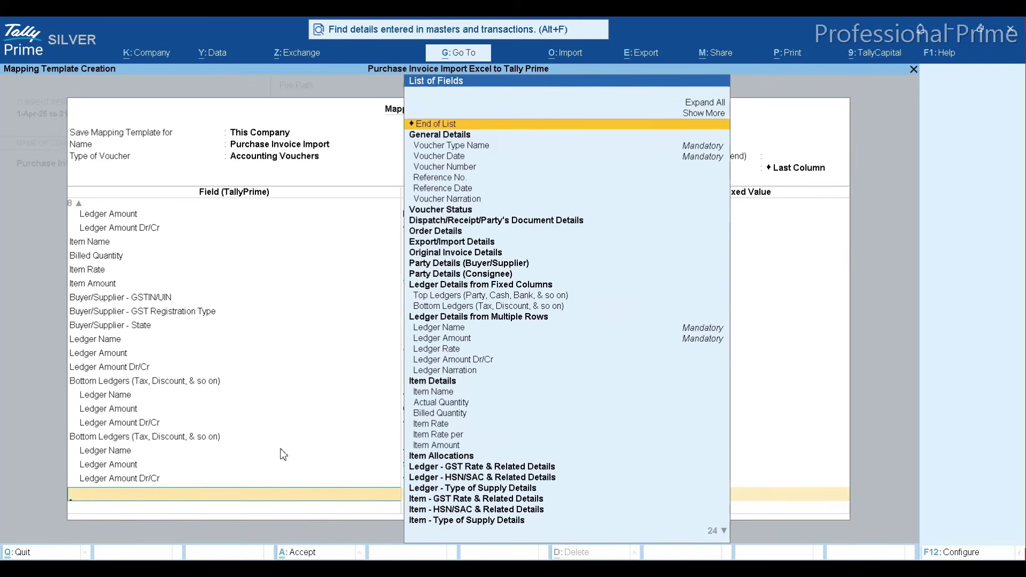
# Step: Add a third Bottom Ledgers group below the Input Sgst ledger's fields
pyautogui.press('Down')
pyautogui.press('Down')
pyautogui.press('Down')
pyautogui.press('Down')
pyautogui.press('Down')
pyautogui.press('Down')
pyautogui.press('Down')
pyautogui.press('Down')
pyautogui.press('Down')
pyautogui.press('Down')
pyautogui.press('Down')
pyautogui.press('Down')
pyautogui.press('Down')
pyautogui.press('Down')
pyautogui.press('Down')
pyautogui.press('Down')
pyautogui.press('Down')
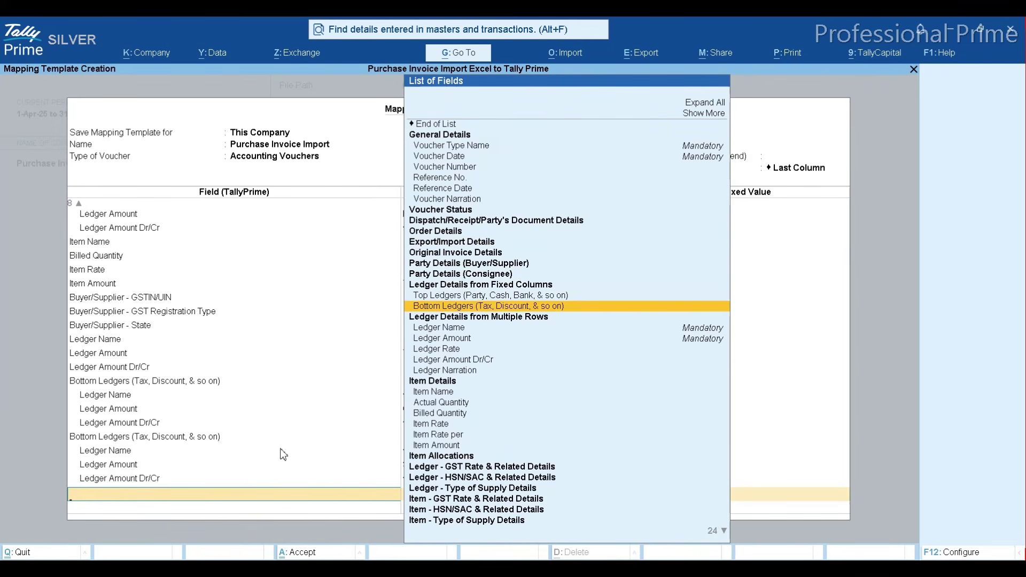
pyautogui.press('Return')
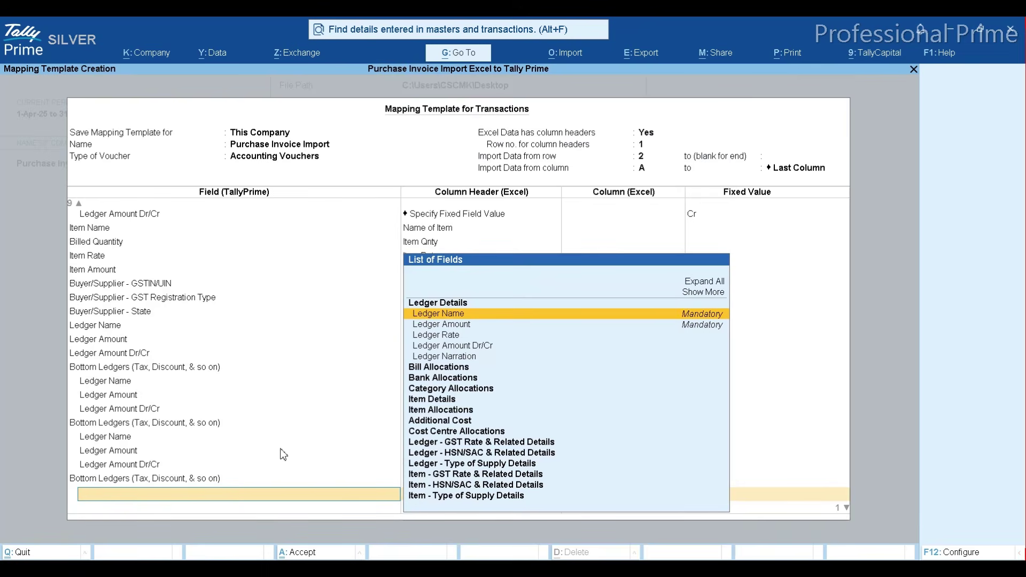
# Step: Add Ledger Name under the third Bottom Ledgers group with the fixed field value Input Igst
pyautogui.press('Return')
pyautogui.press('Up')
pyautogui.press('Up')
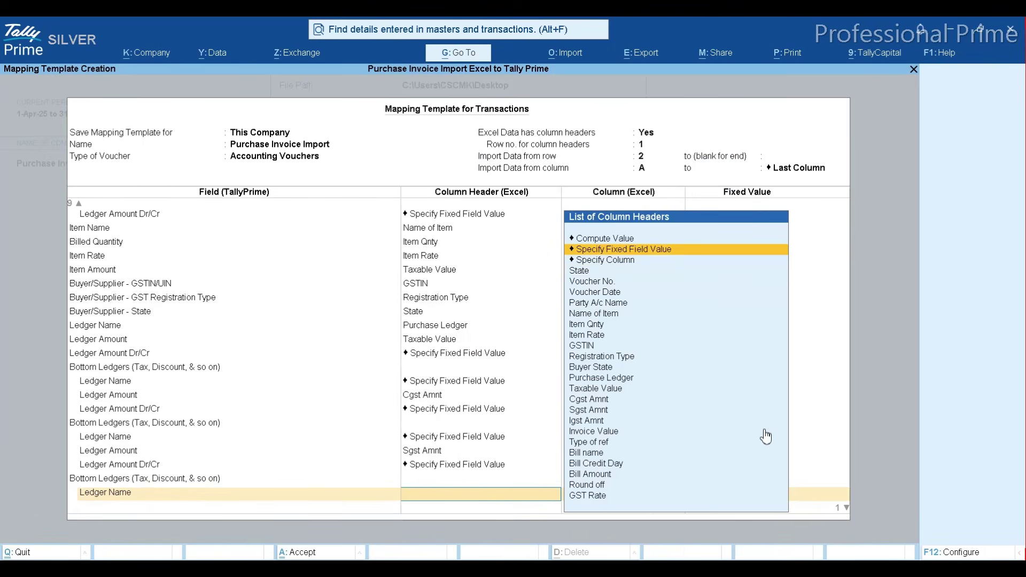
pyautogui.press('Return')
pyautogui.press('Down')
pyautogui.press('Down')
pyautogui.press('Down')
pyautogui.press('Down')
pyautogui.press('Down')
pyautogui.press('Down')
pyautogui.press('Down')
pyautogui.press('Down')
pyautogui.press('Down')
pyautogui.press('Down')
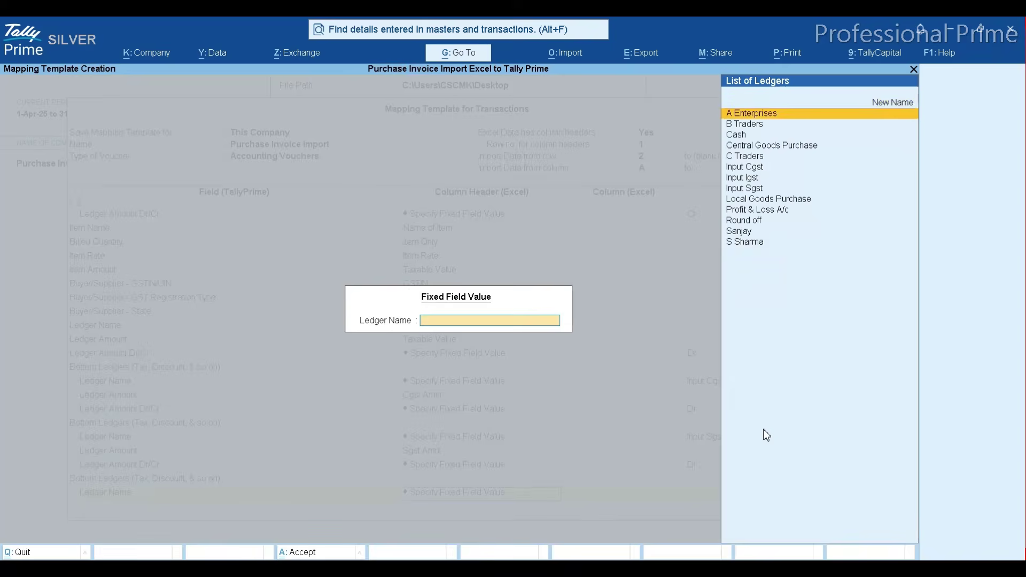
pyautogui.press('Up')
pyautogui.press('Up')
pyautogui.press('Up')
pyautogui.press('Return')
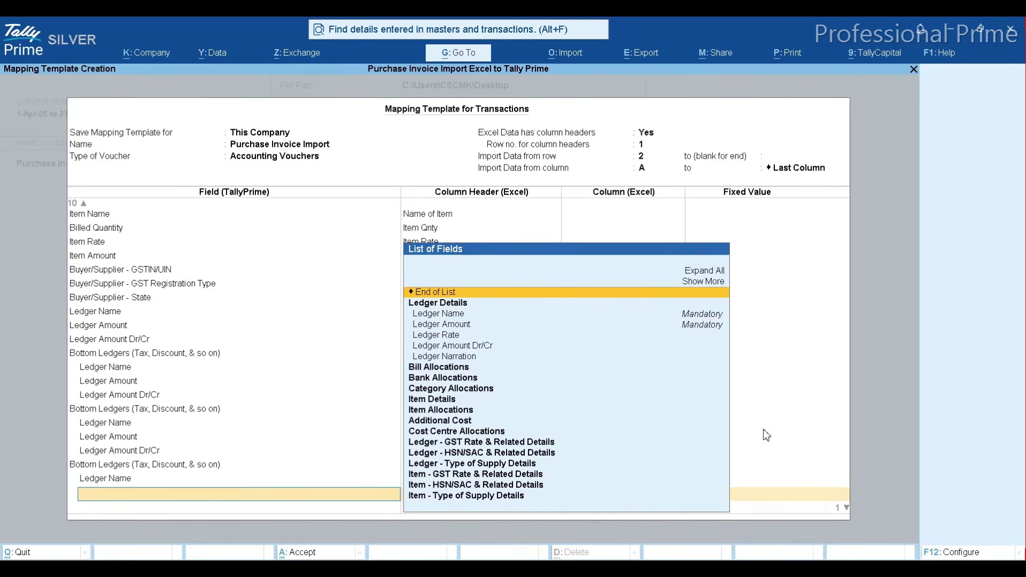
# Step: Add Ledger Amount for the Input Igst ledger and map it to the Igst Amnt column header
pyautogui.press('Down')
pyautogui.press('Down')
pyautogui.press('Down')
pyautogui.press('Return')
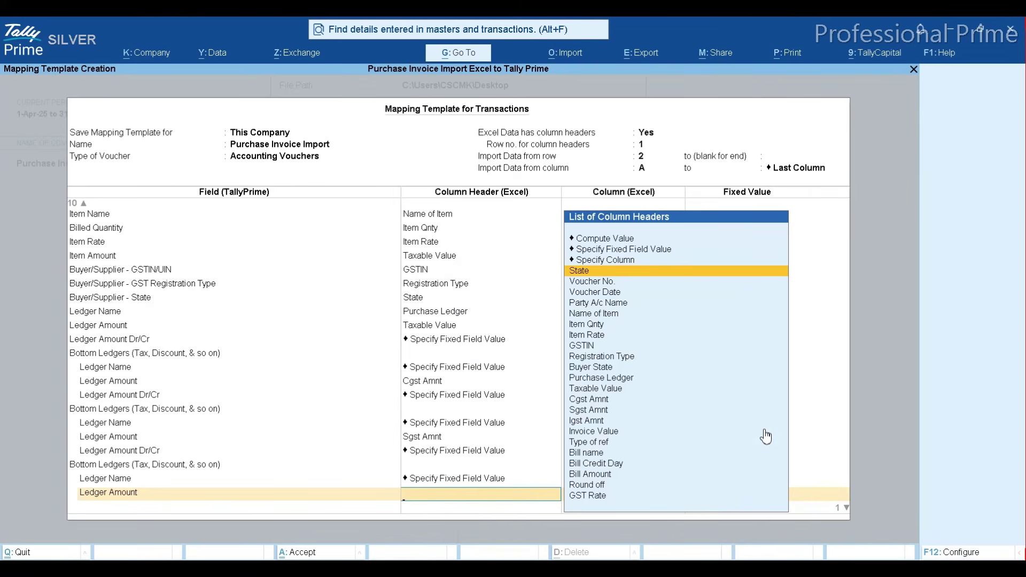
pyautogui.write('Ig')
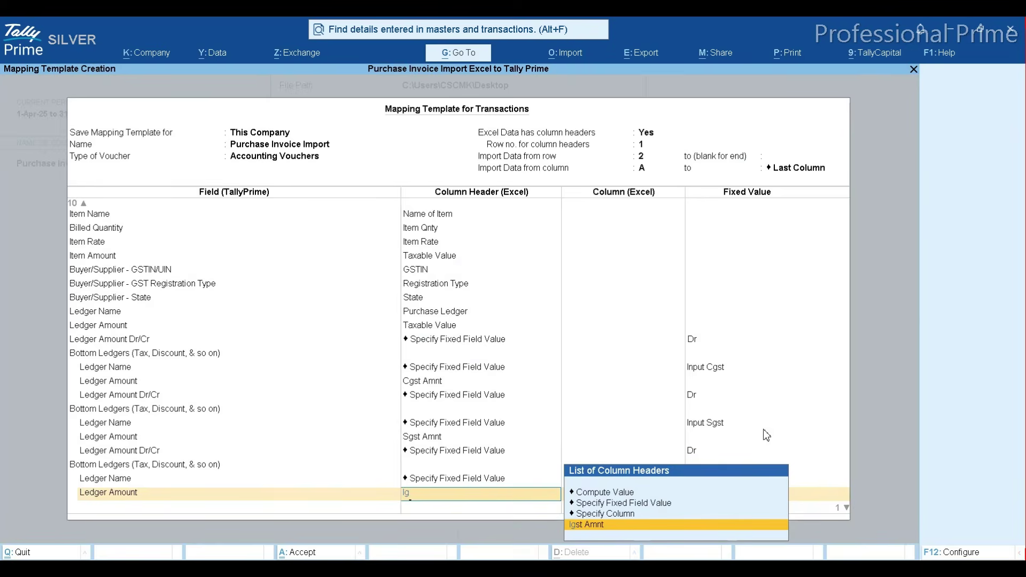
pyautogui.press('Return')
# Step: Add Ledger Amount Dr/Cr for the Input Igst ledger with the fixed field value Dr and end its field list
pyautogui.press('Down')
pyautogui.press('Down')
pyautogui.press('Down')
pyautogui.press('Down')
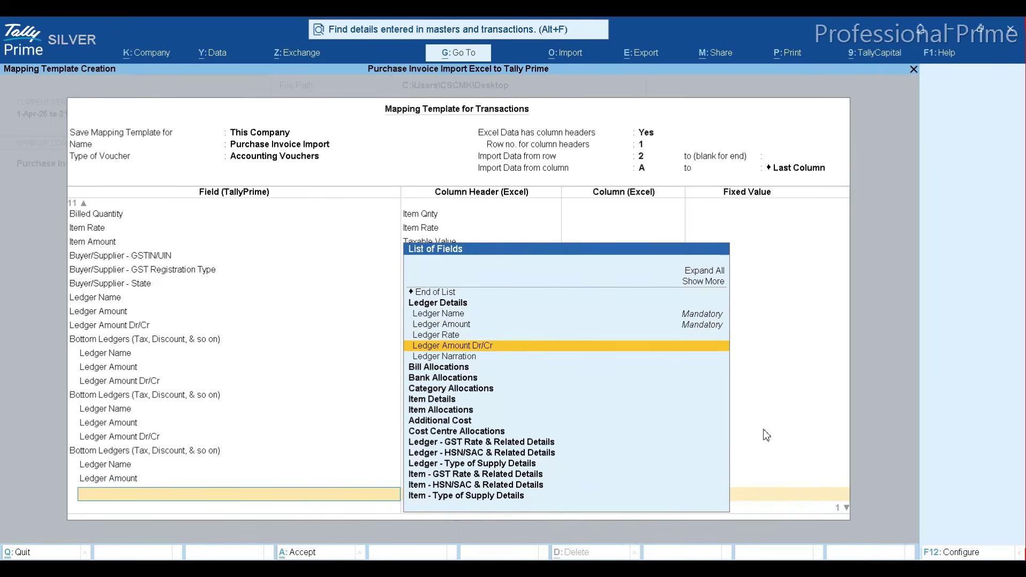
pyautogui.press('Return')
pyautogui.press('Up')
pyautogui.press('Up')
pyautogui.press('Return')
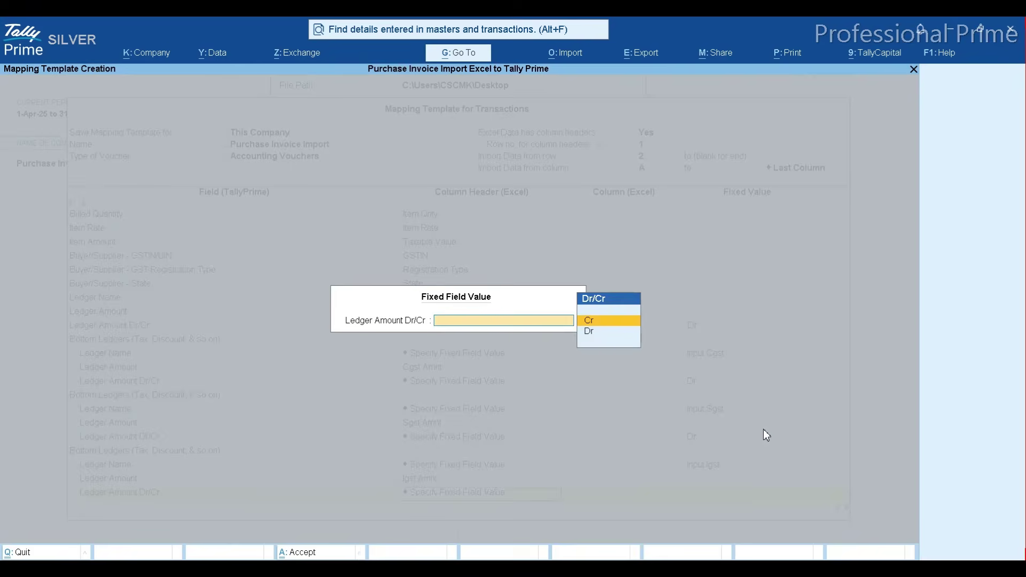
pyautogui.press('Down')
pyautogui.press('Return')
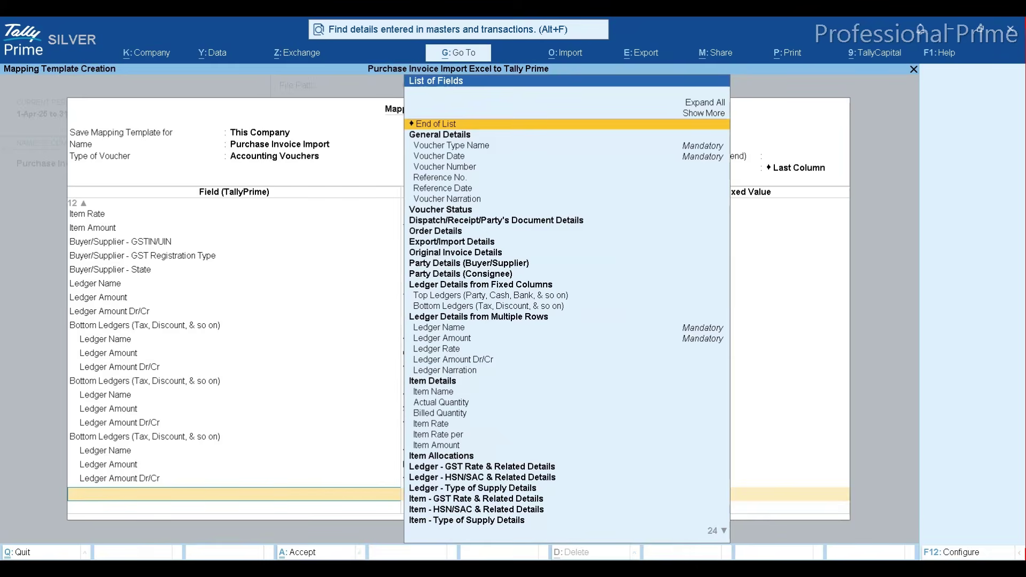
# Step: Switch to the Excel workbook and review the column headers following Igst Amnt, up to Round off
pyautogui.hotkey('alt', 'Tab')
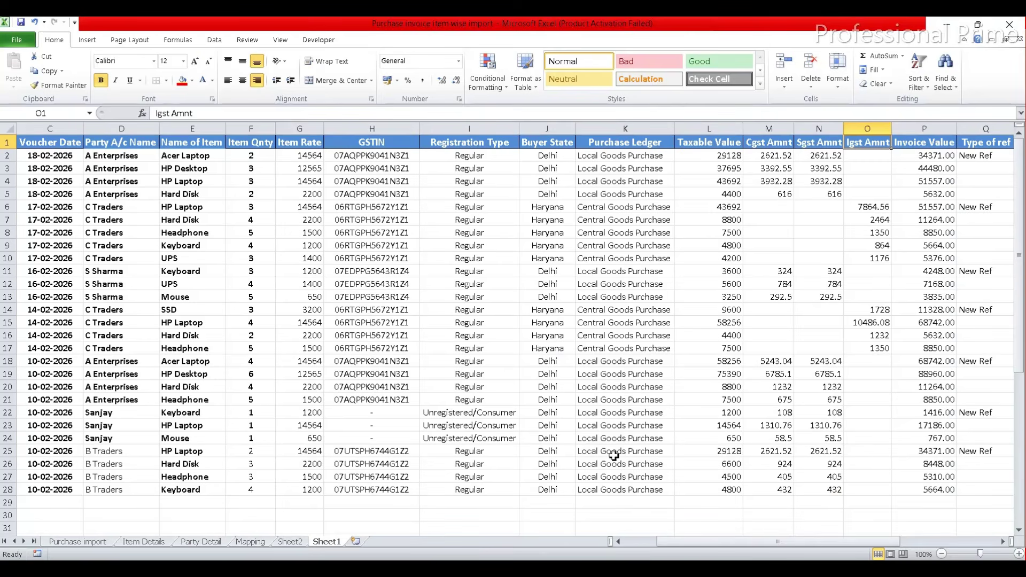
pyautogui.click(935, 143)
pyautogui.hotkey('alt', 'h')
pyautogui.press('a')
pyautogui.press('c')
pyautogui.press('Right')
pyautogui.press('Right')
pyautogui.press('Right')
pyautogui.press('Right')
pyautogui.press('Right')
pyautogui.press('Right')
pyautogui.press('Right')
pyautogui.press('Right')
pyautogui.press('Right')
pyautogui.press('Right')
pyautogui.press('Right')
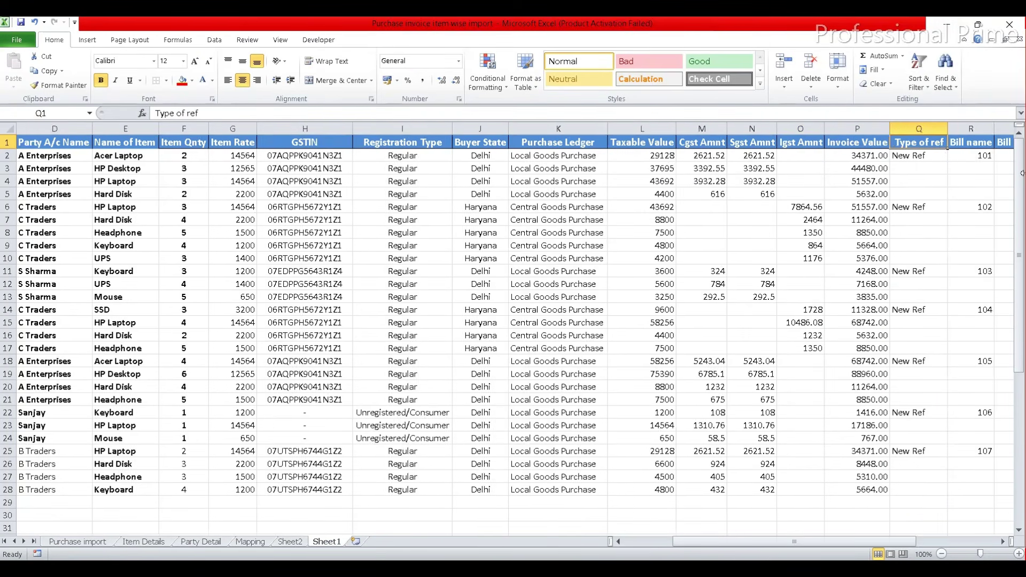
pyautogui.press('Left')
pyautogui.press('Left')
pyautogui.press('Left')
pyautogui.press('Left')
pyautogui.press('Left')
pyautogui.press('Left')
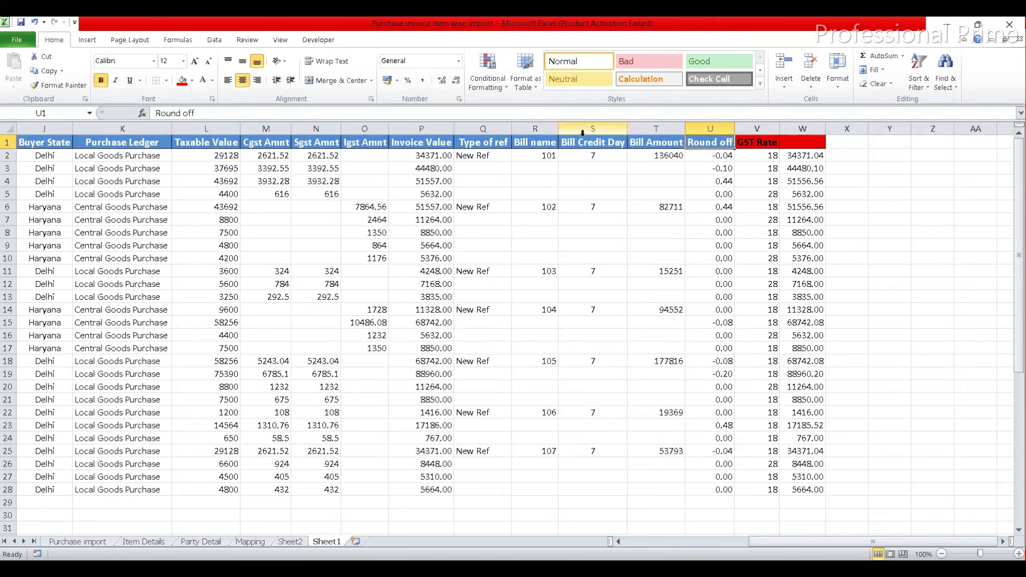
# Step: Return to TallyPrime and add a fourth Bottom Ledgers group below the Input Igst ledger's fields
pyautogui.hotkey('alt', 'Tab')
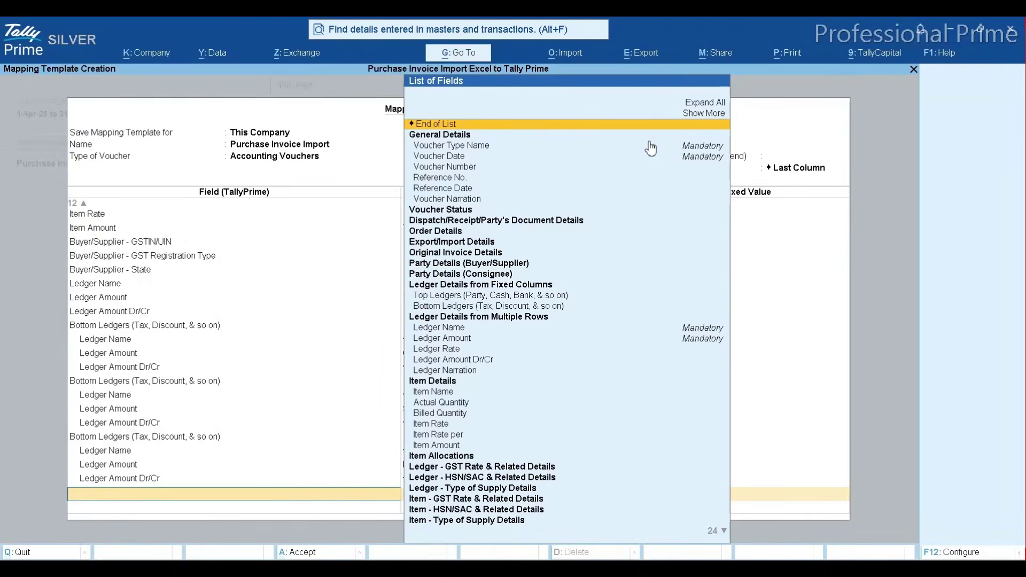
pyautogui.press('Down')
pyautogui.press('Down')
pyautogui.press('Down')
pyautogui.press('Down')
pyautogui.press('Down')
pyautogui.press('Down')
pyautogui.press('Down')
pyautogui.press('Down')
pyautogui.press('Down')
pyautogui.press('Down')
pyautogui.press('Down')
pyautogui.press('Down')
pyautogui.press('Down')
pyautogui.press('Down')
pyautogui.press('Down')
pyautogui.press('Down')
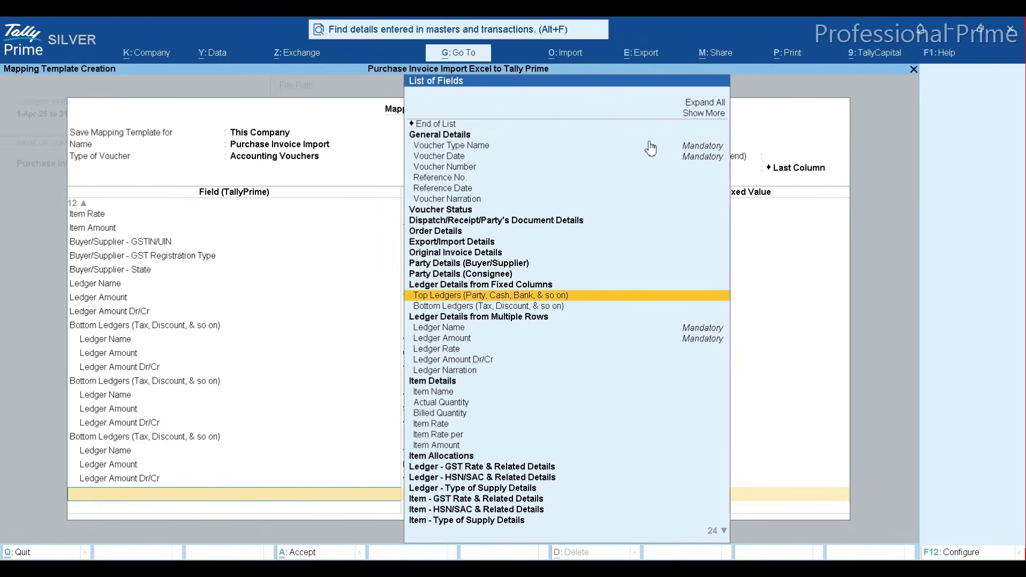
pyautogui.press('Return')
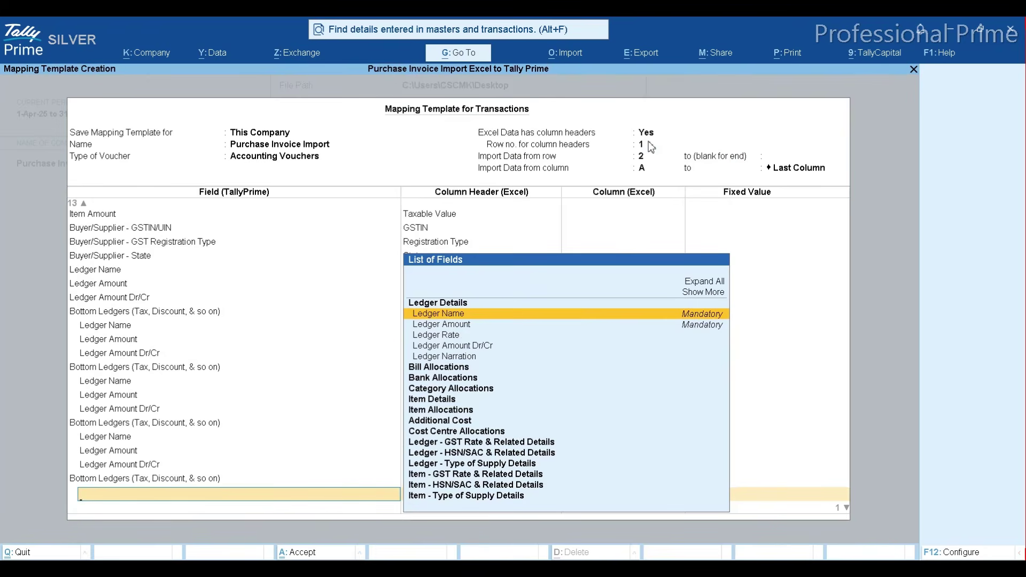
# Step: Add Ledger Name to the fourth Bottom Ledgers group with the fixed field value Round off
pyautogui.press('Down')
pyautogui.press('Up')
pyautogui.press('Return')
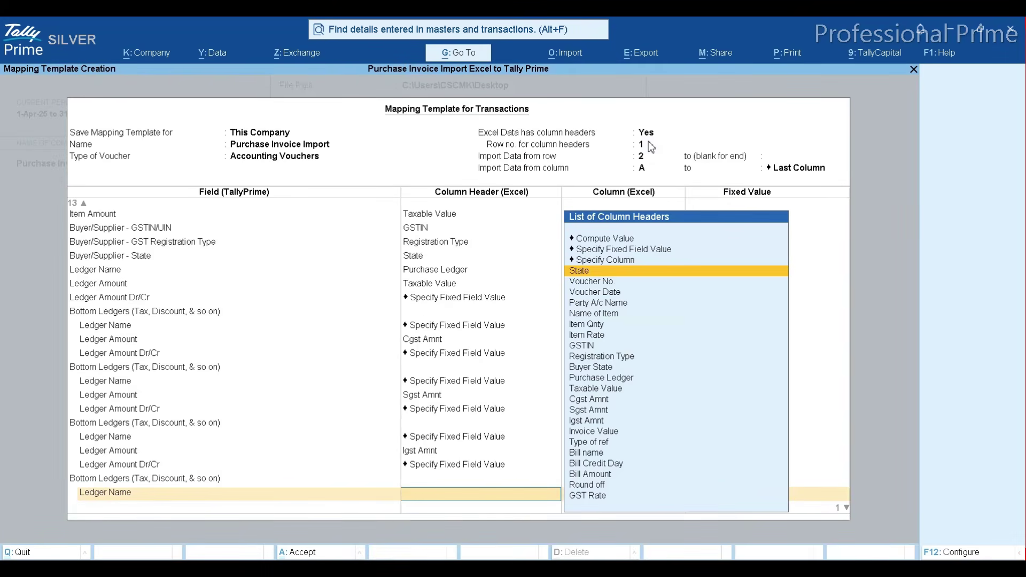
pyautogui.press('Up')
pyautogui.press('Up')
pyautogui.press('Return')
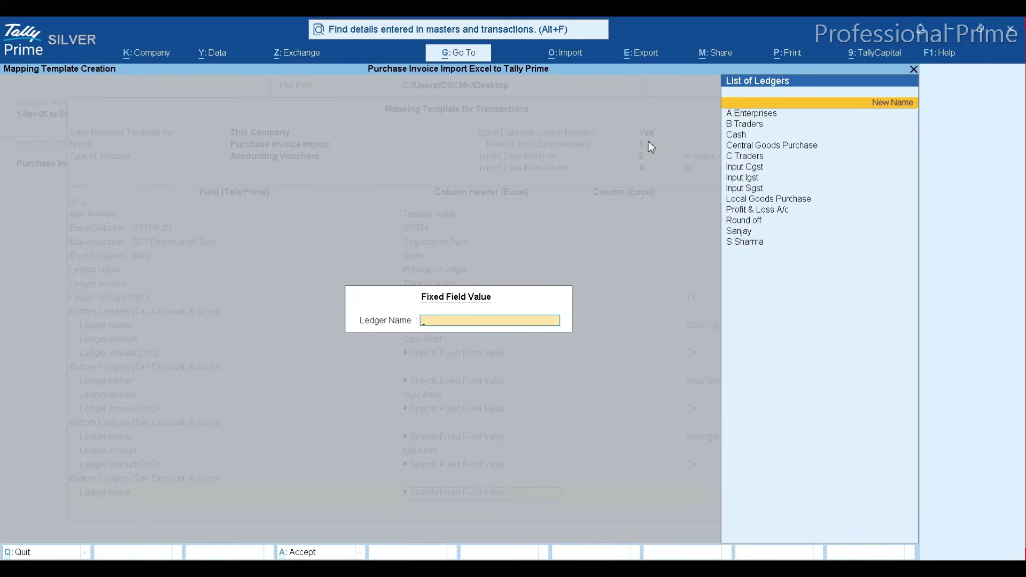
pyautogui.press('Down')
pyautogui.press('Down')
pyautogui.press('Down')
pyautogui.press('Down')
pyautogui.press('Down')
pyautogui.press('Down')
pyautogui.press('Down')
pyautogui.press('Down')
pyautogui.press('Down')
pyautogui.press('Down')
pyautogui.press('Down')
pyautogui.press('Down')
pyautogui.press('Up')
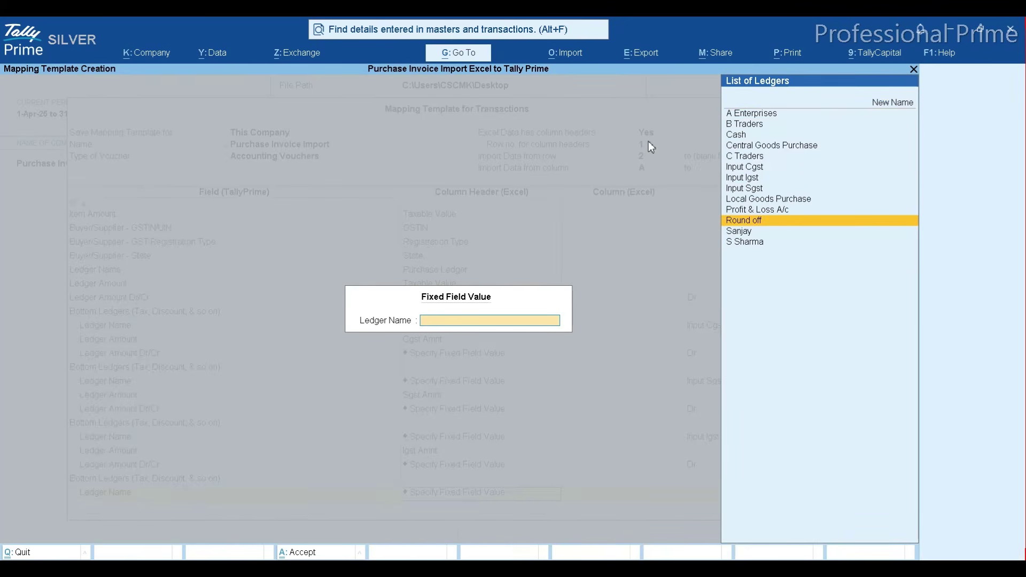
pyautogui.press('Return')
# Step: Add Ledger Amount for the Round off ledger, map it to the Round off column header, and end the group's field list
pyautogui.press('Down')
pyautogui.press('Down')
pyautogui.press('Down')
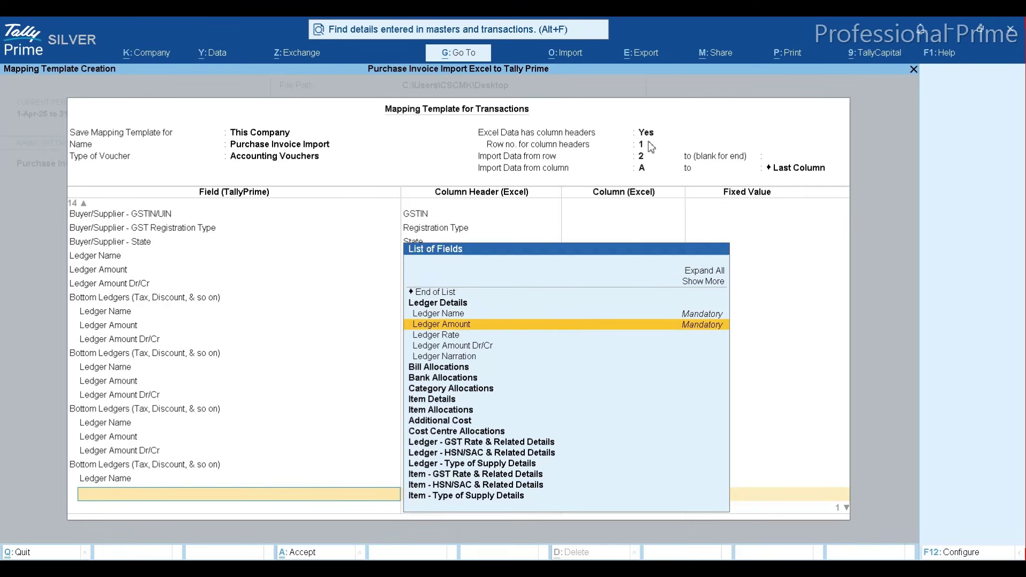
pyautogui.press('Return')
pyautogui.write('Rou')
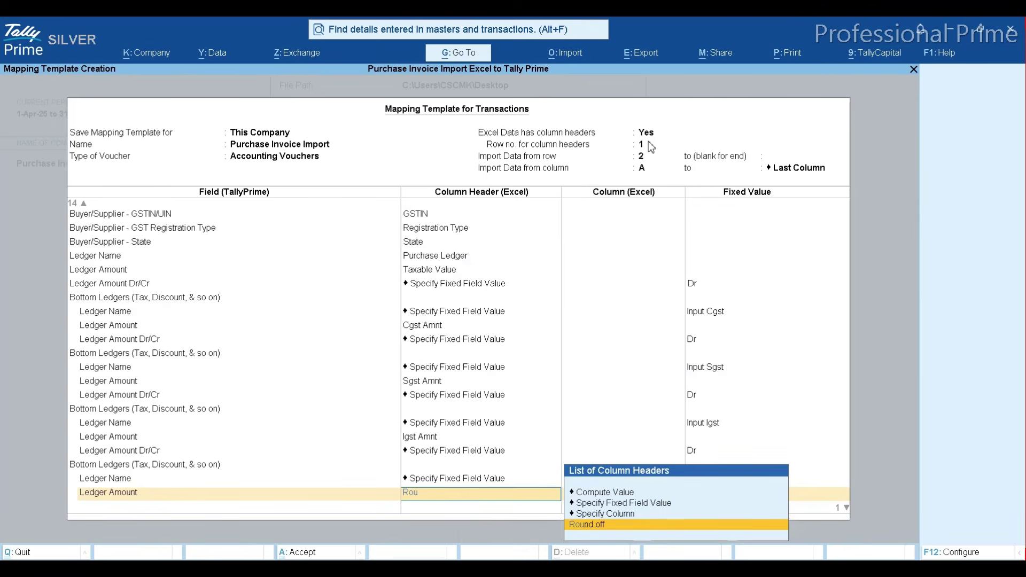
pyautogui.press('Return')
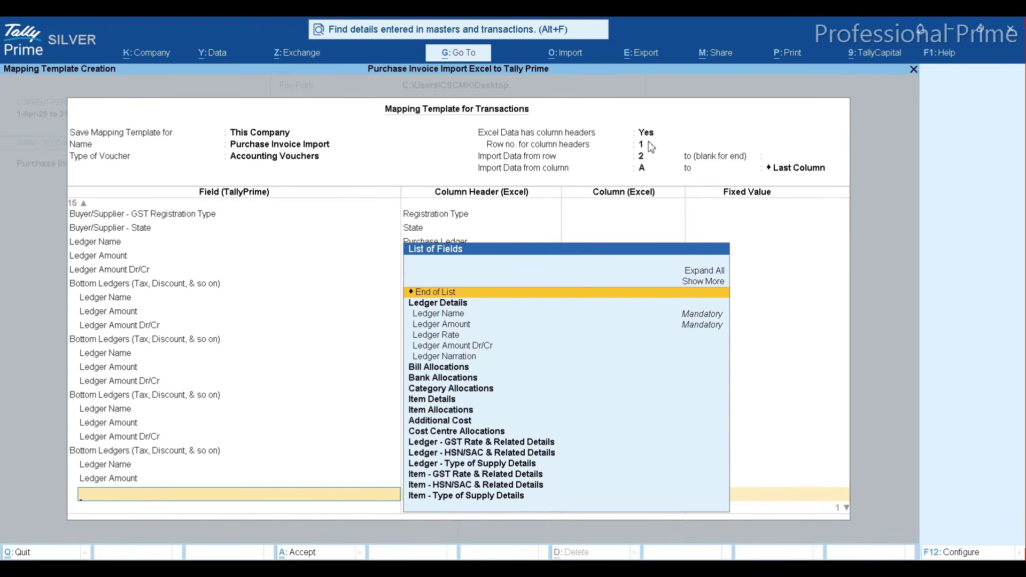
pyautogui.press('Return')
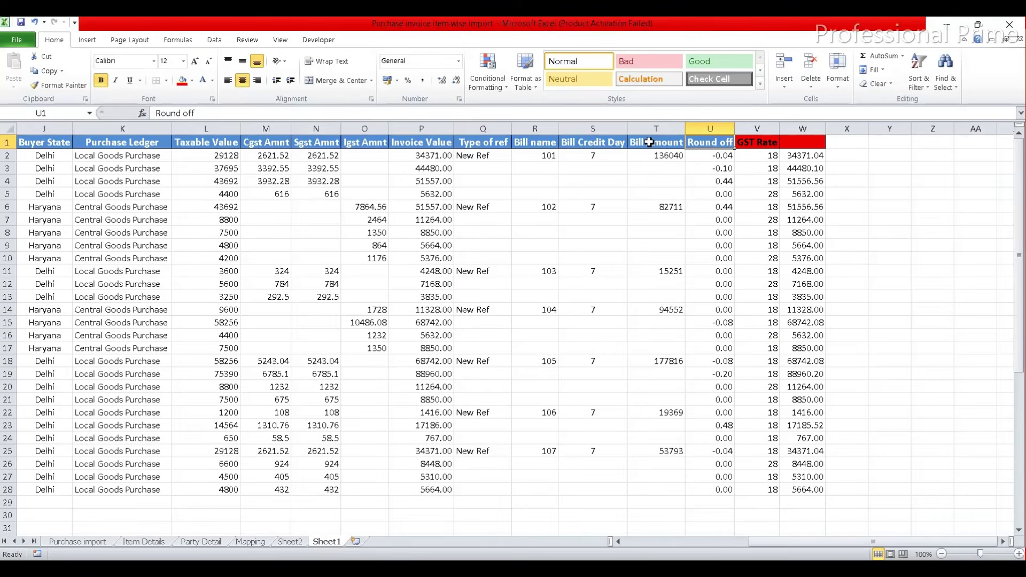
# Step: Check the Type of ref header in the Excel workbook, and map a new Bill Type of Ref field to it in TallyPrime
pyautogui.click(478, 144)
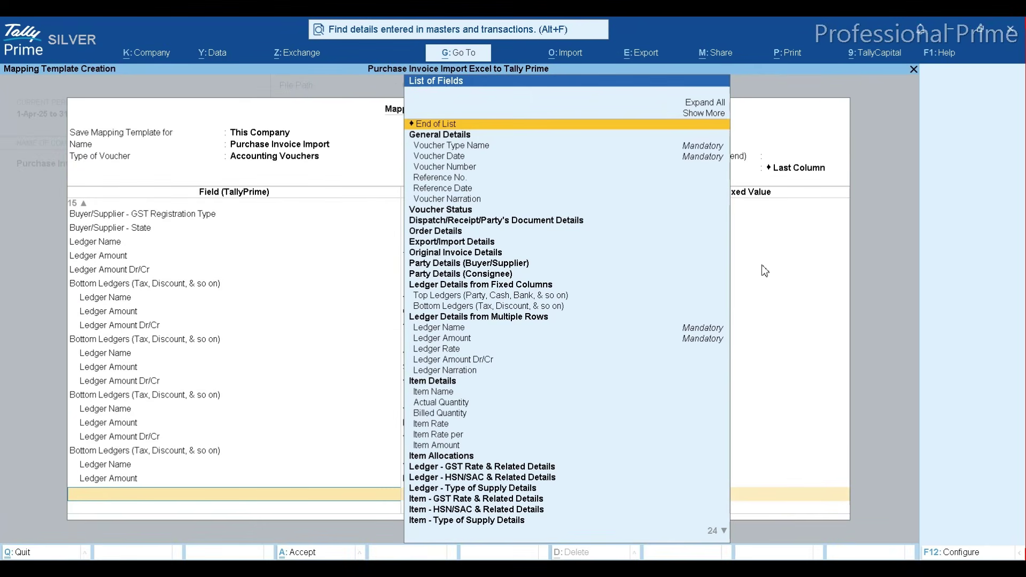
pyautogui.write('Bill')
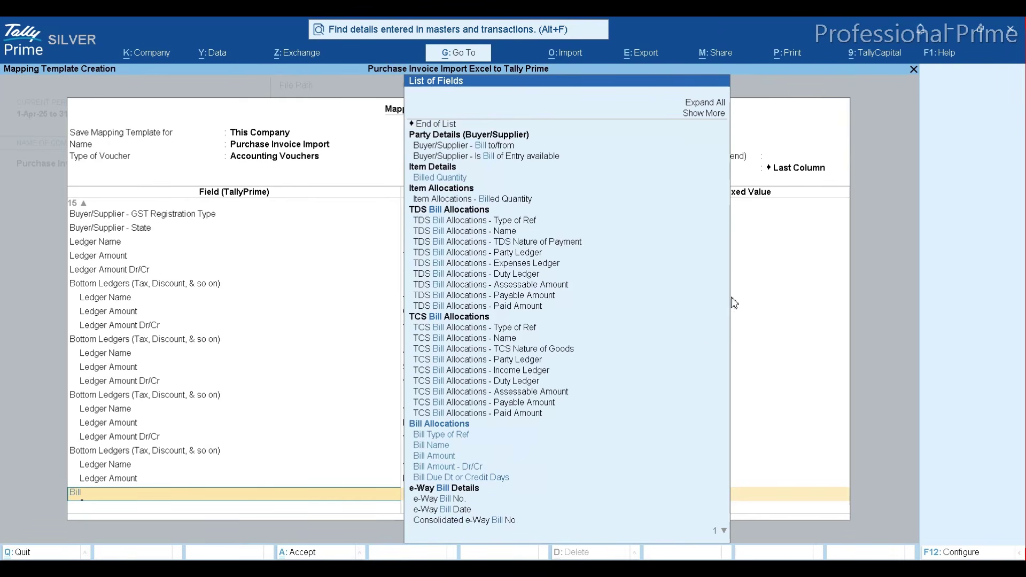
pyautogui.click(450, 434)
pyautogui.press('Return')
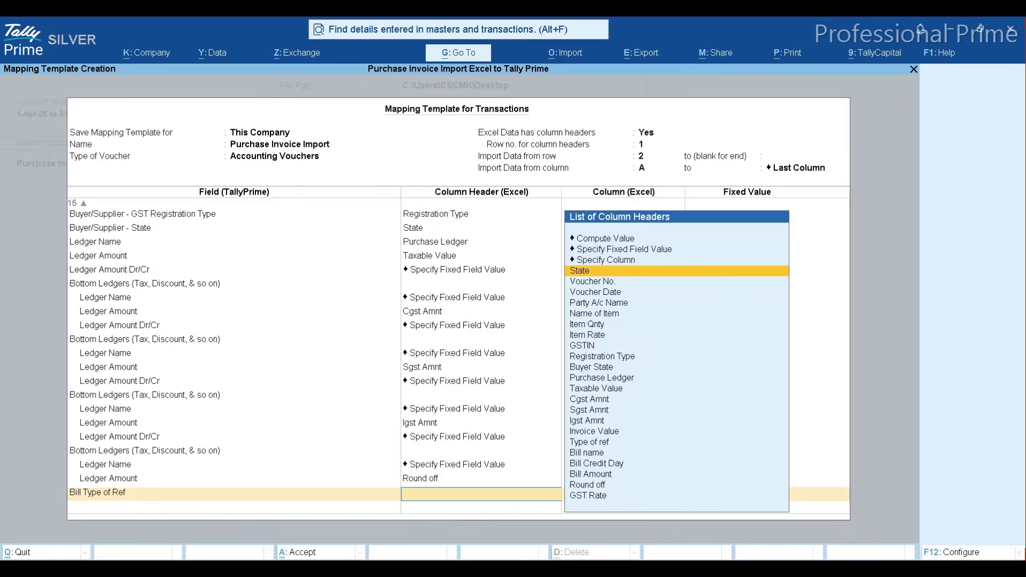
pyautogui.write('ty')
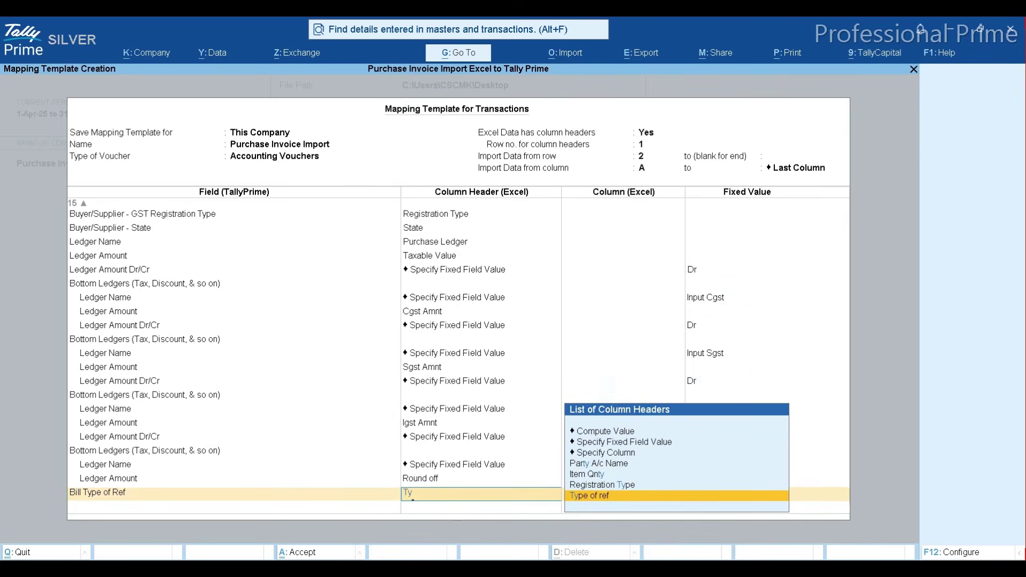
pyautogui.press('Return')
# Step: Check the Bill name header in the Excel workbook, and map a new Bill Name field to it in TallyPrime
pyautogui.hotkey('alt', 'Tab')
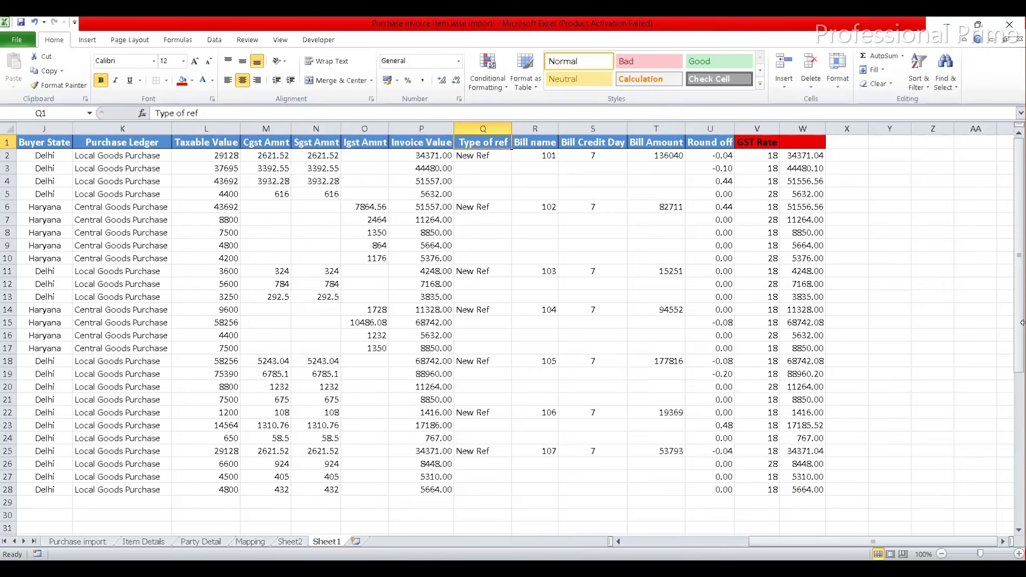
pyautogui.press('Right')
pyautogui.hotkey('alt', 'Tab')
pyautogui.write('Bill')
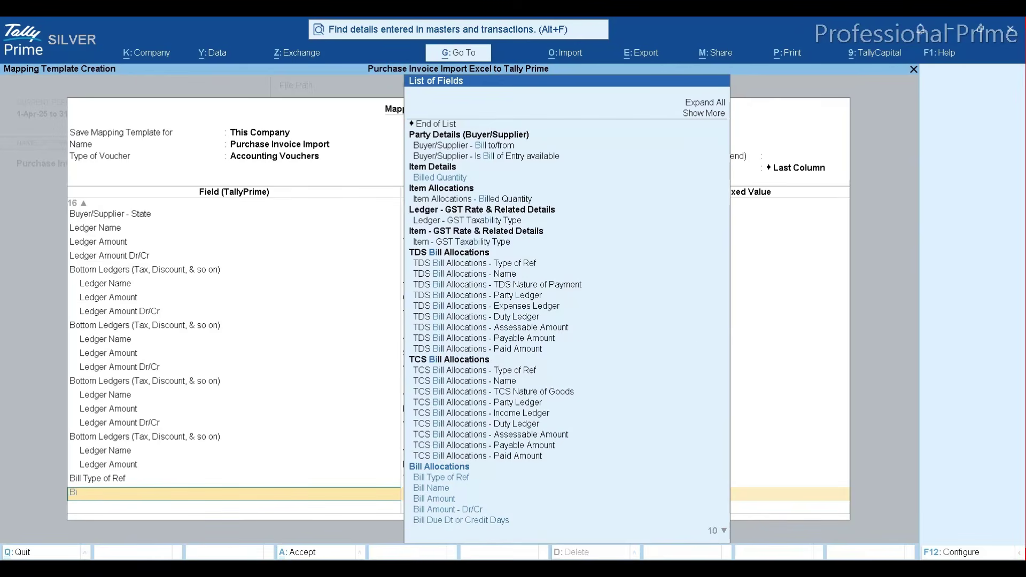
pyautogui.press('Down')
pyautogui.press('Down')
pyautogui.press('Down')
pyautogui.press('Down')
pyautogui.press('Down')
pyautogui.press('Down')
pyautogui.press('Down')
pyautogui.press('Down')
pyautogui.press('Down')
pyautogui.press('Down')
pyautogui.press('Down')
pyautogui.press('Down')
pyautogui.press('Down')
pyautogui.press('Down')
pyautogui.press('Down')
pyautogui.press('Down')
pyautogui.press('Down')
pyautogui.press('Down')
pyautogui.press('Down')
pyautogui.press('Down')
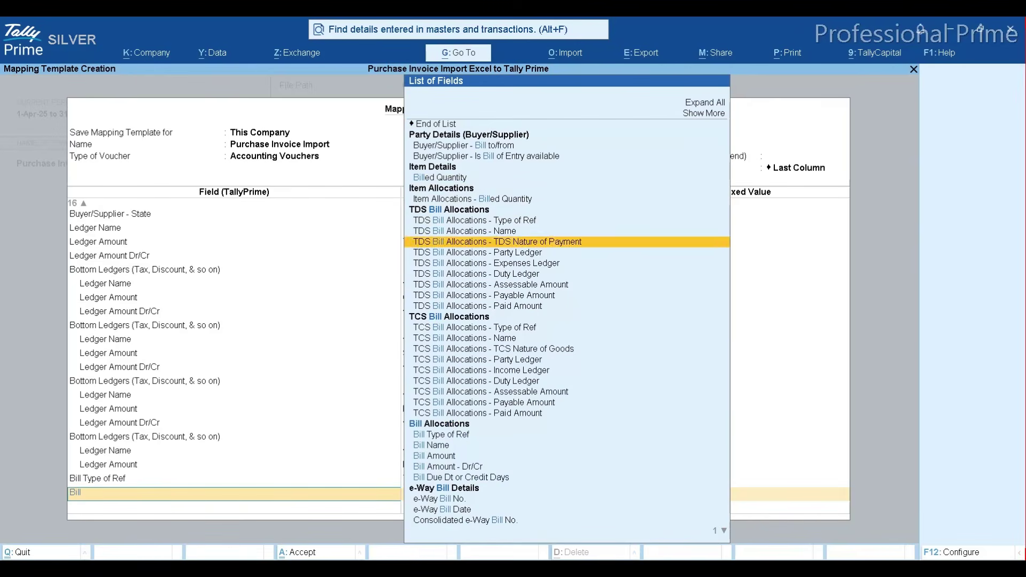
pyautogui.press('Return')
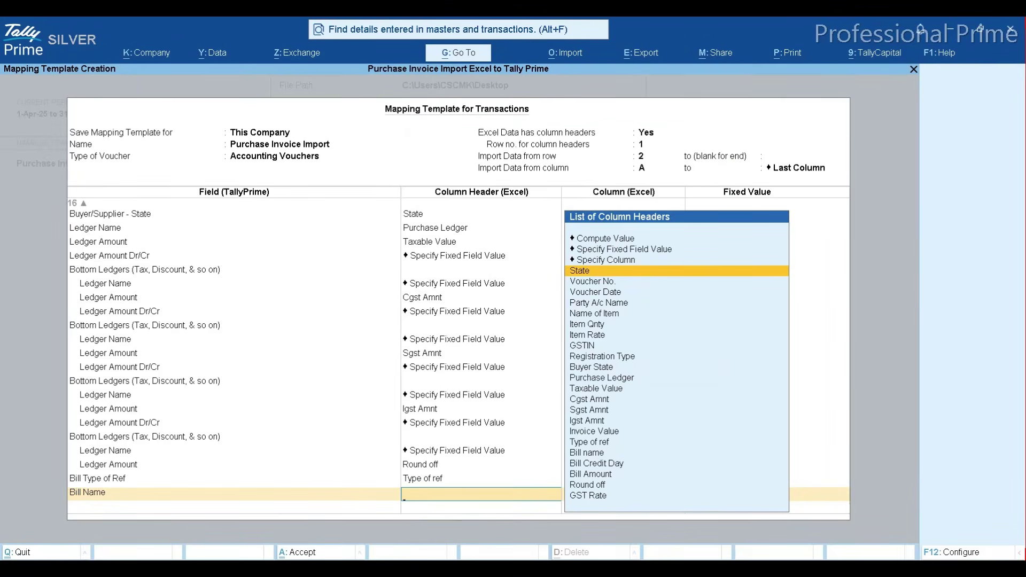
pyautogui.write('Bill')
pyautogui.press('Return')
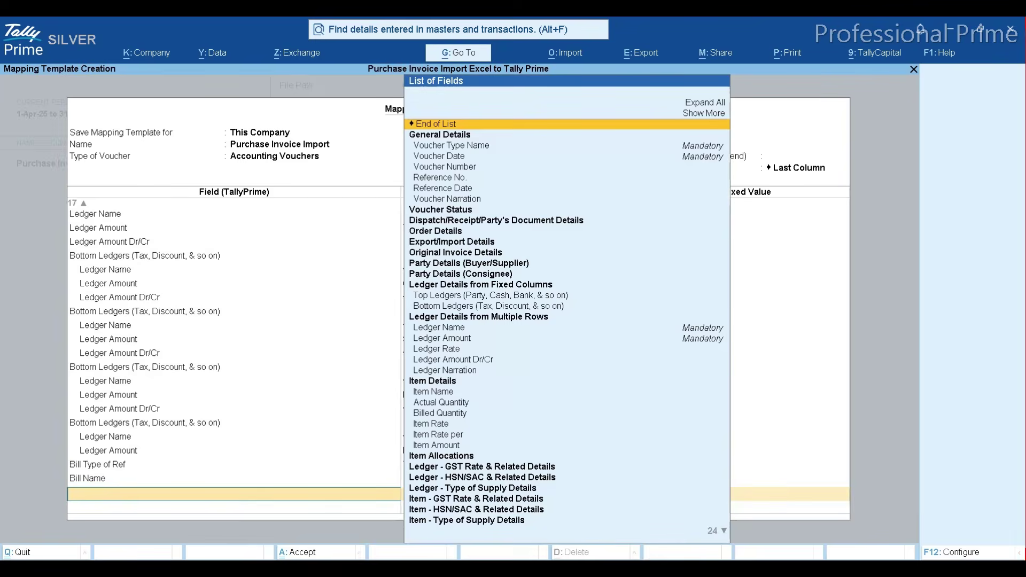
# Step: Check the Bill Credit Day header in Excel, and map a new Bill Due Dt or Credit Days field to it in TallyPrime
pyautogui.hotkey('alt', 'Tab')
pyautogui.press('Right')
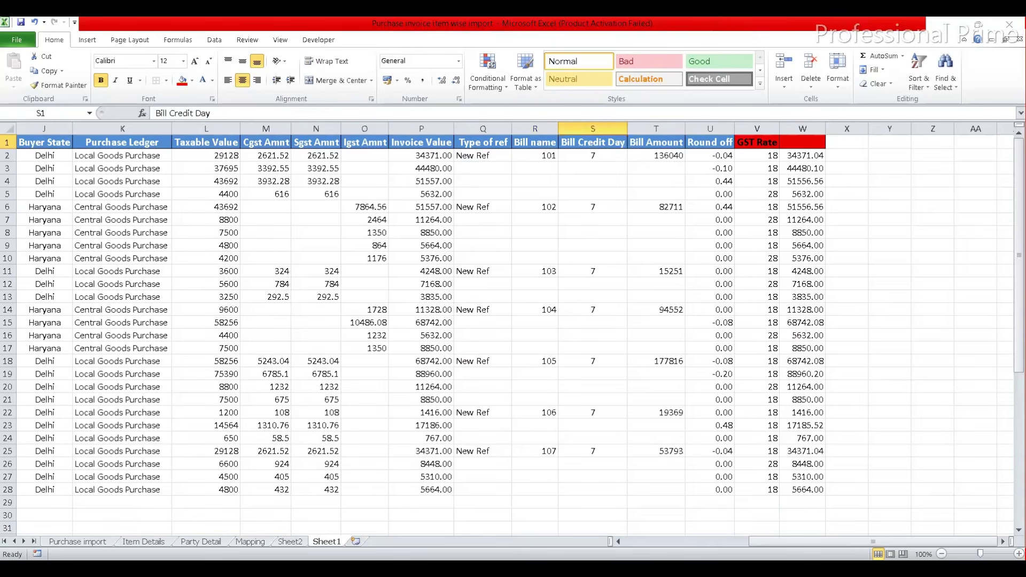
pyautogui.hotkey('alt', 'Tab')
pyautogui.write('Bill')
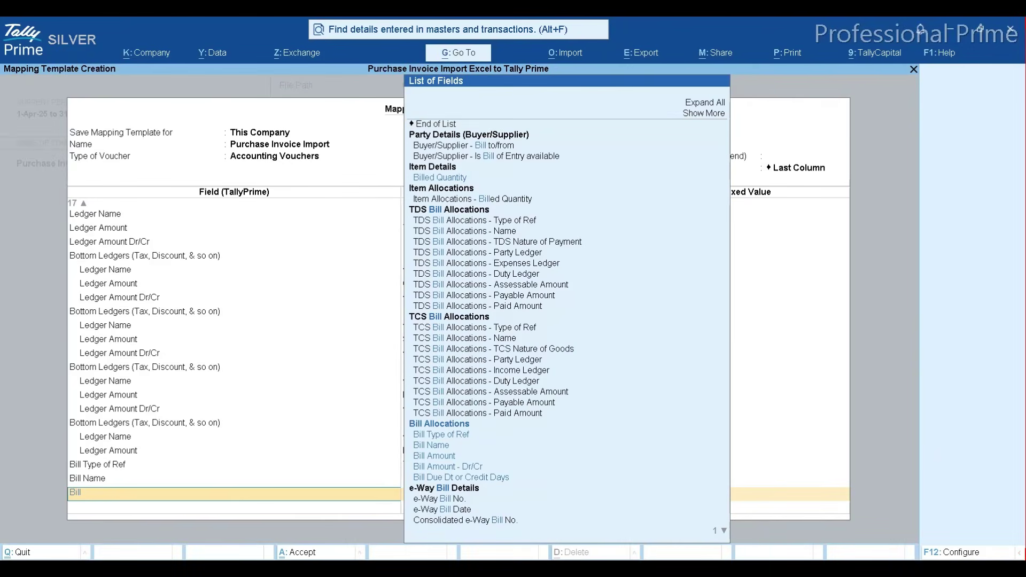
pyautogui.press('Down')
pyautogui.press('Down')
pyautogui.press('Down')
pyautogui.press('Down')
pyautogui.press('Down')
pyautogui.press('Down')
pyautogui.press('Down')
pyautogui.press('Down')
pyautogui.press('Down')
pyautogui.press('Down')
pyautogui.press('Down')
pyautogui.press('Down')
pyautogui.press('Down')
pyautogui.press('Down')
pyautogui.press('Down')
pyautogui.press('Down')
pyautogui.press('Down')
pyautogui.press('Down')
pyautogui.press('Down')
pyautogui.press('Down')
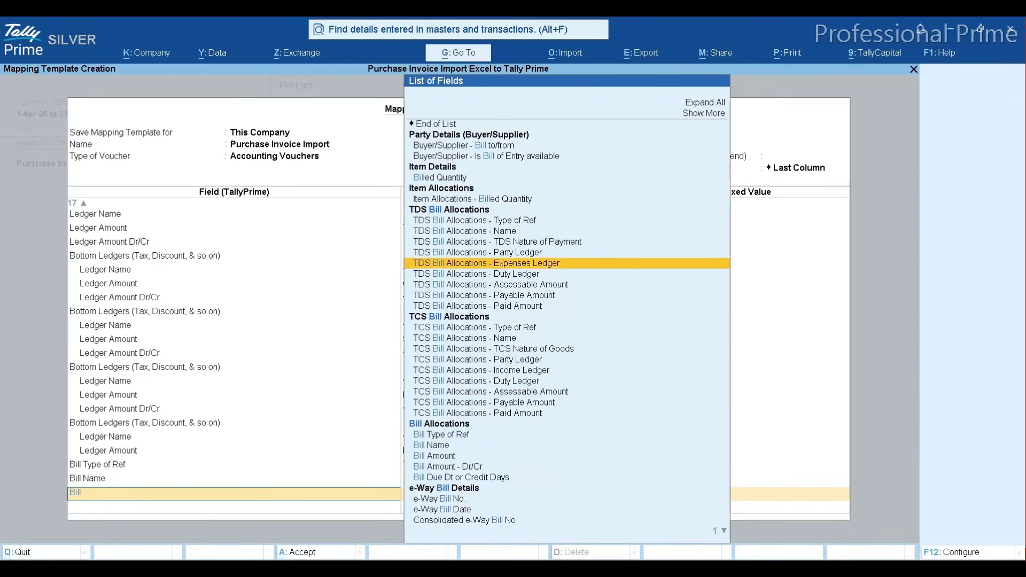
pyautogui.press('Return')
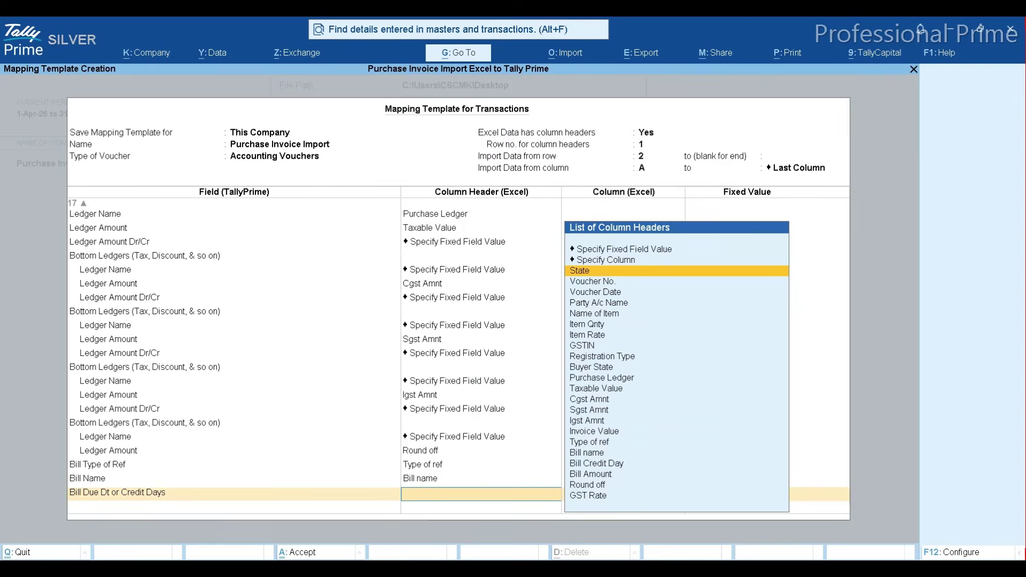
pyautogui.write('Bill')
pyautogui.press('Down')
pyautogui.press('Down')
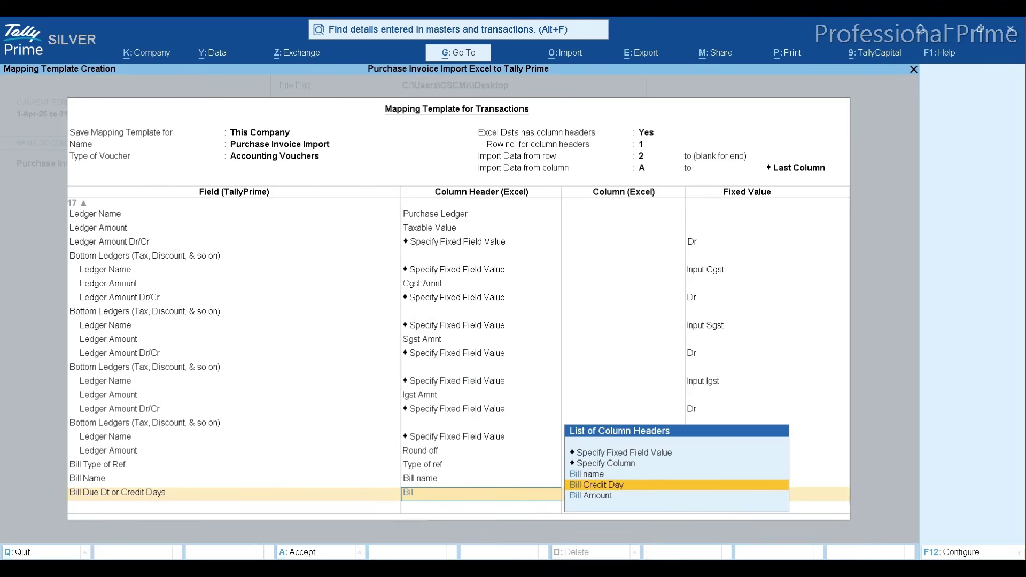
pyautogui.press('Return')
# Step: Check the Bill Amount header in the Excel workbook, and map a new Bill Amount field to it in TallyPrime
pyautogui.hotkey('alt', 'Tab')
pyautogui.press('Right')
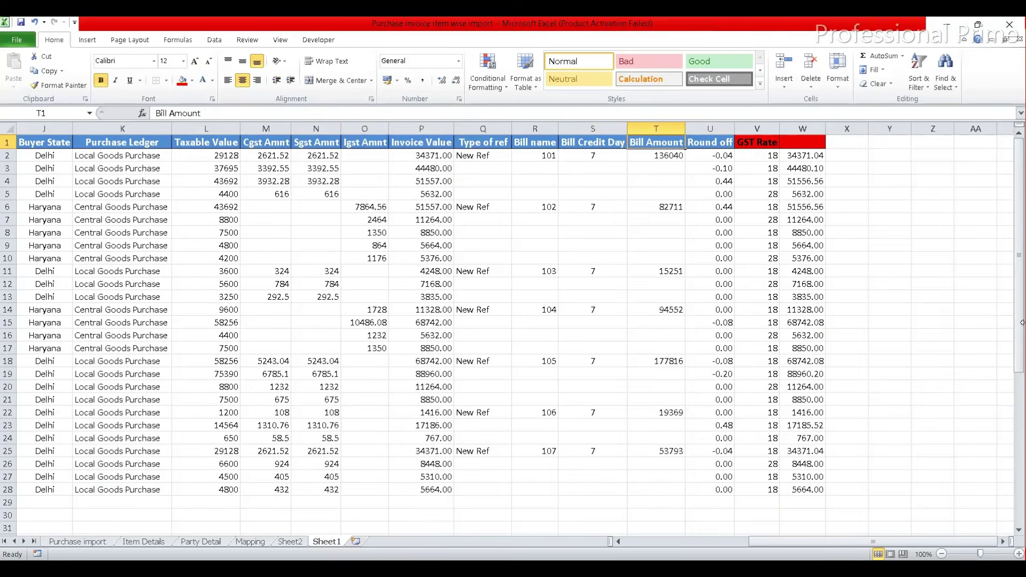
pyautogui.hotkey('alt', 'Tab')
pyautogui.write('Bill')
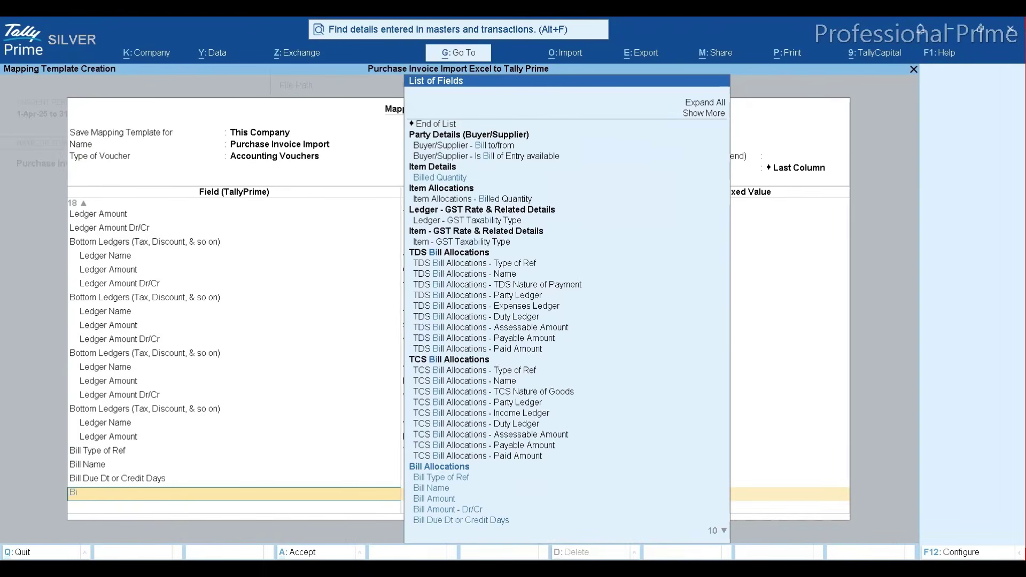
pyautogui.press('Down')
pyautogui.press('Down')
pyautogui.press('Down')
pyautogui.press('Down')
pyautogui.press('Down')
pyautogui.press('Down')
pyautogui.press('Down')
pyautogui.press('Down')
pyautogui.press('Down')
pyautogui.press('Down')
pyautogui.press('Down')
pyautogui.press('Down')
pyautogui.press('Down')
pyautogui.press('Down')
pyautogui.press('Down')
pyautogui.press('Down')
pyautogui.press('Down')
pyautogui.press('Down')
pyautogui.press('Down')
pyautogui.press('Down')
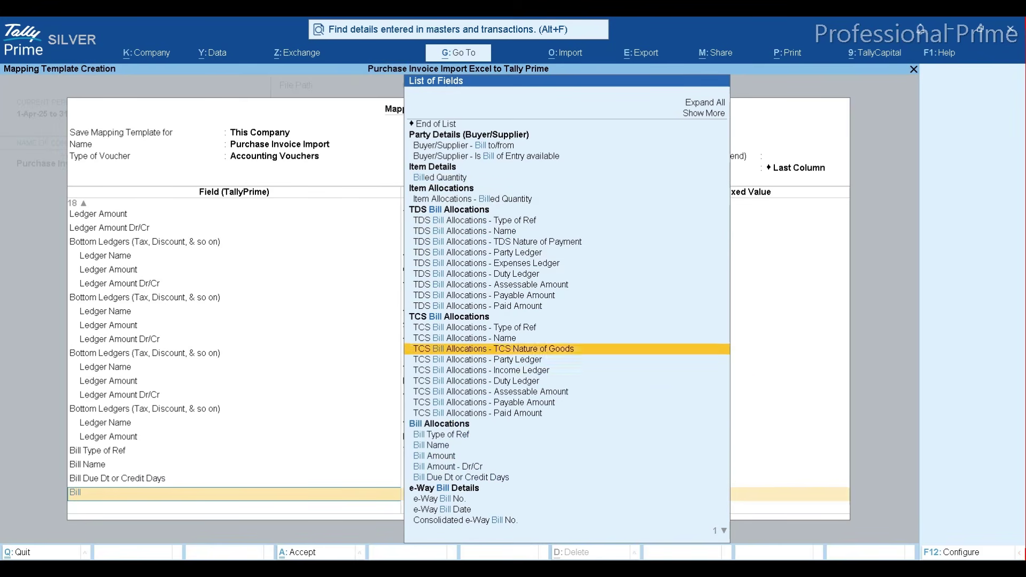
pyautogui.press('Return')
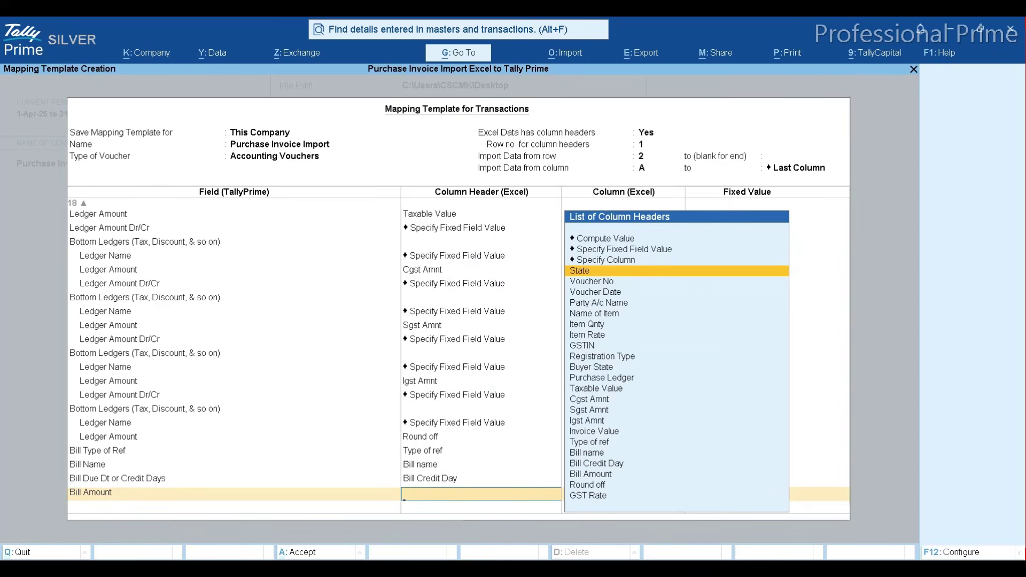
pyautogui.write('Bi')
pyautogui.press('Down')
pyautogui.press('Down')
pyautogui.press('Down')
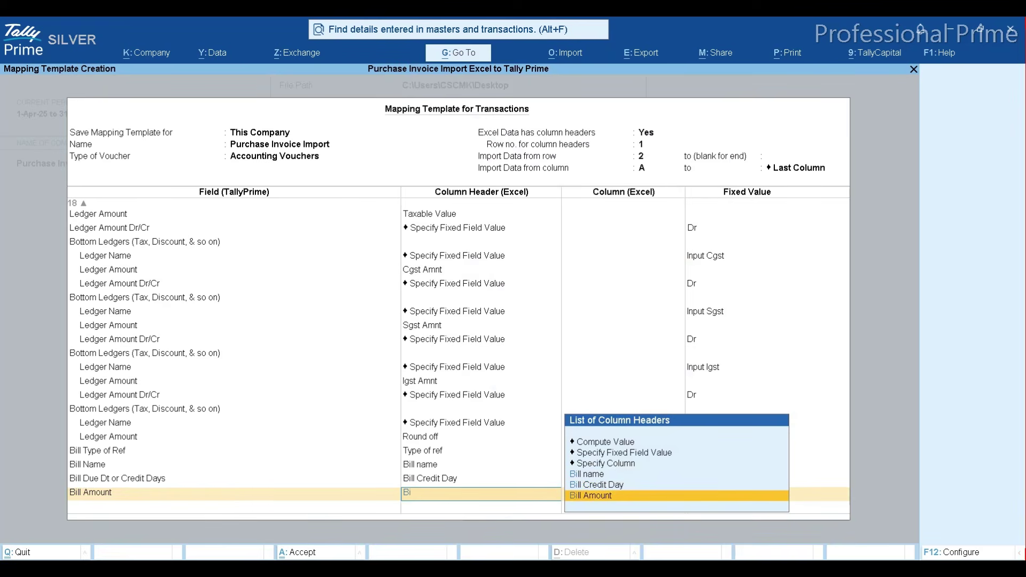
pyautogui.press('Return')
pyautogui.write('Bi')
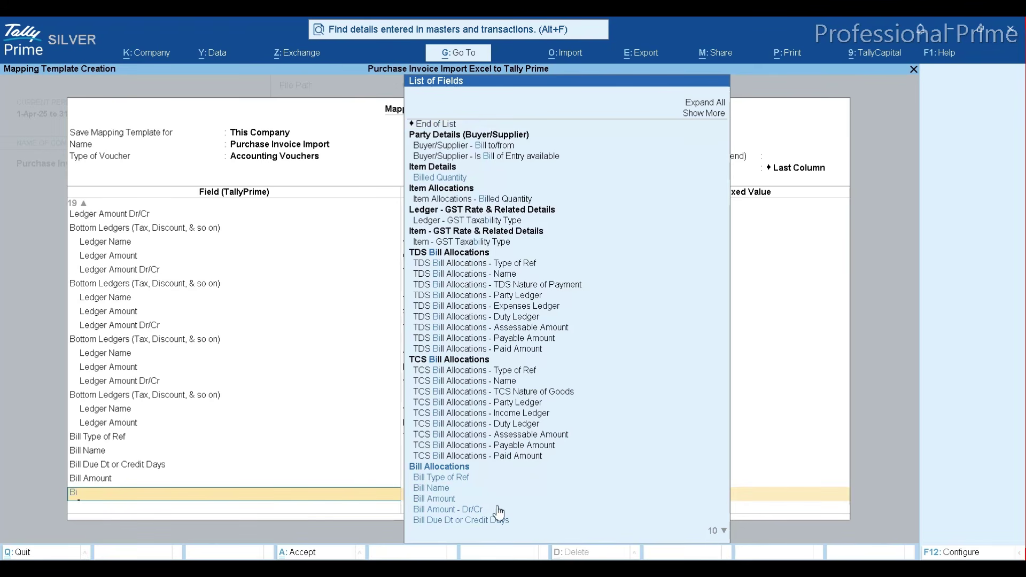
pyautogui.press('BackSpace')
pyautogui.press('BackSpace')
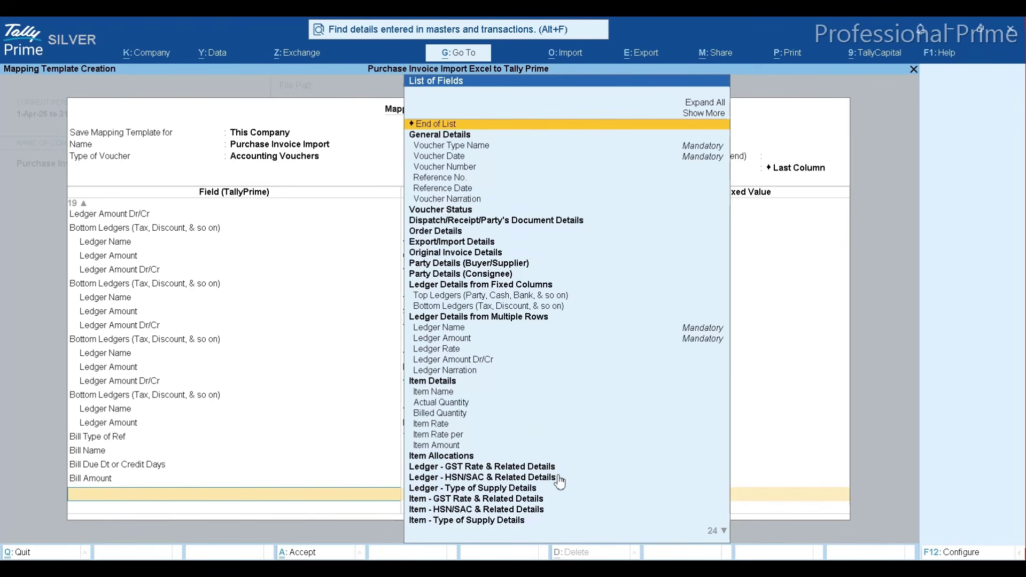
# Step: Check the Excel workbook for remaining columns, and return to TallyPrime to end the field list and save the mapping template
pyautogui.hotkey('alt', 'Tab')
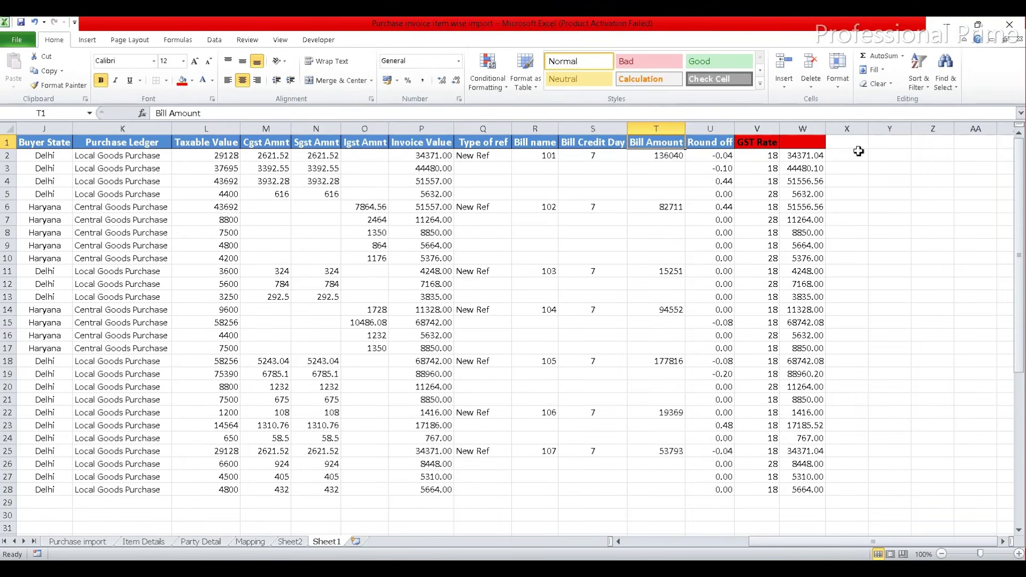
pyautogui.press('alt')
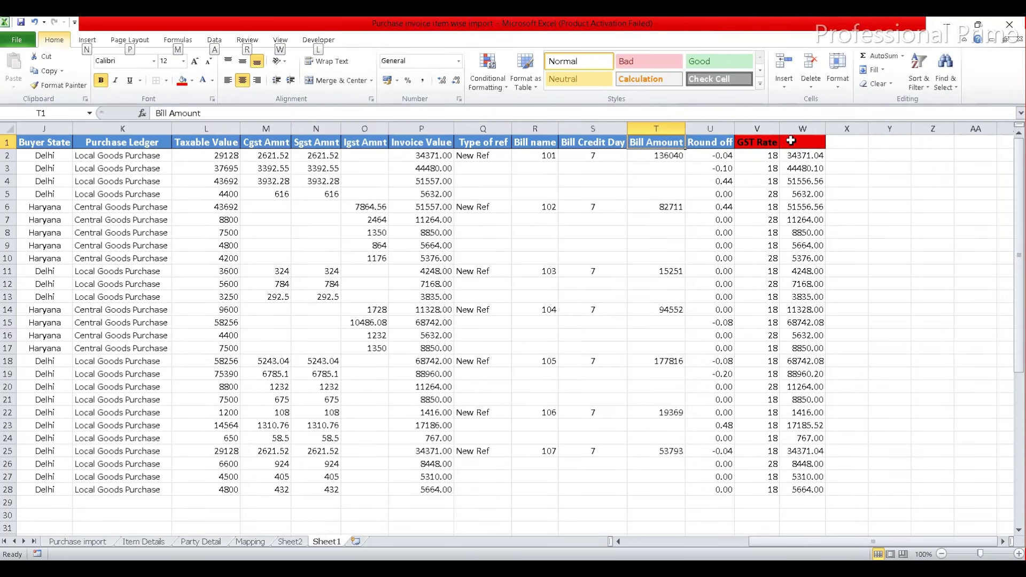
pyautogui.press('alt')
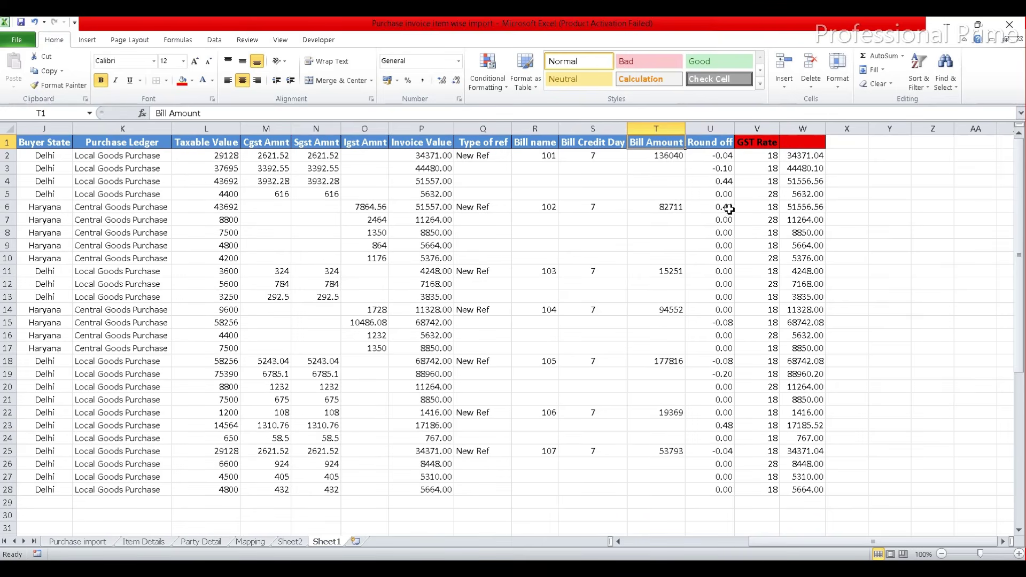
pyautogui.hotkey('alt', 'Tab')
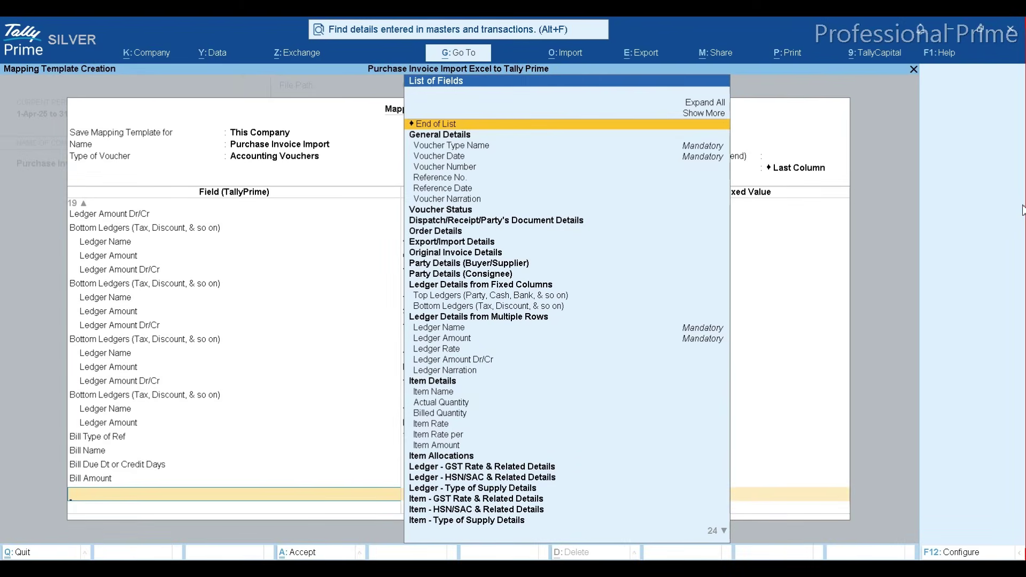
pyautogui.press('Return')
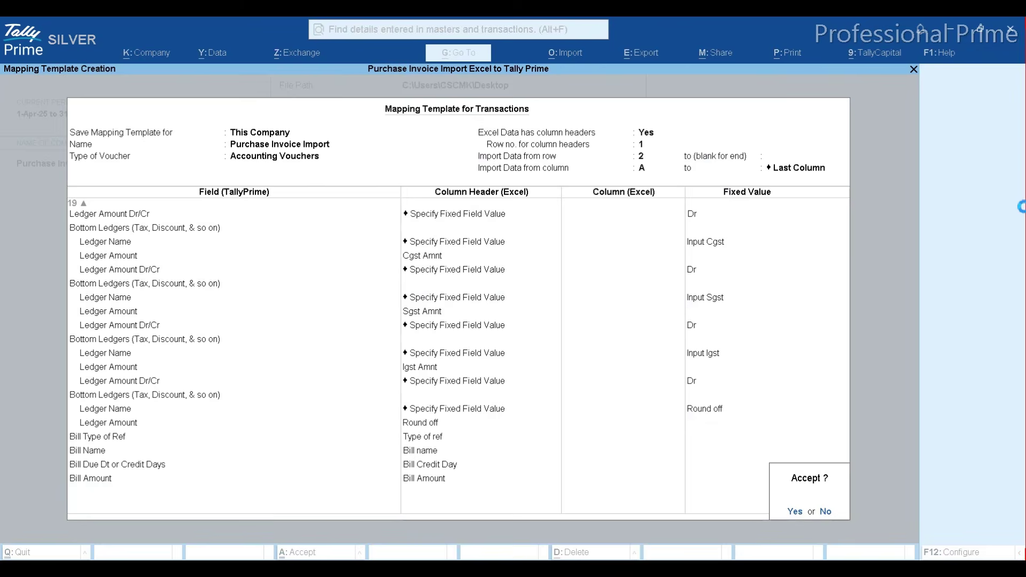
pyautogui.press('Return')
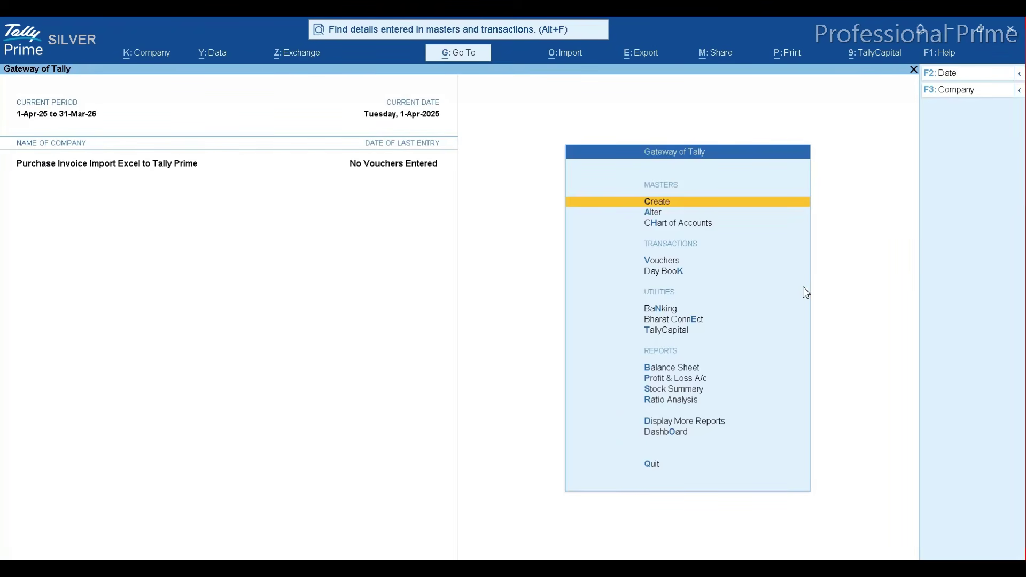
# Step: Start a transaction import from the Excel file Purchase invoice item wise import.xlsx on the Desktop, using worksheet Sheet1
pyautogui.press('d')
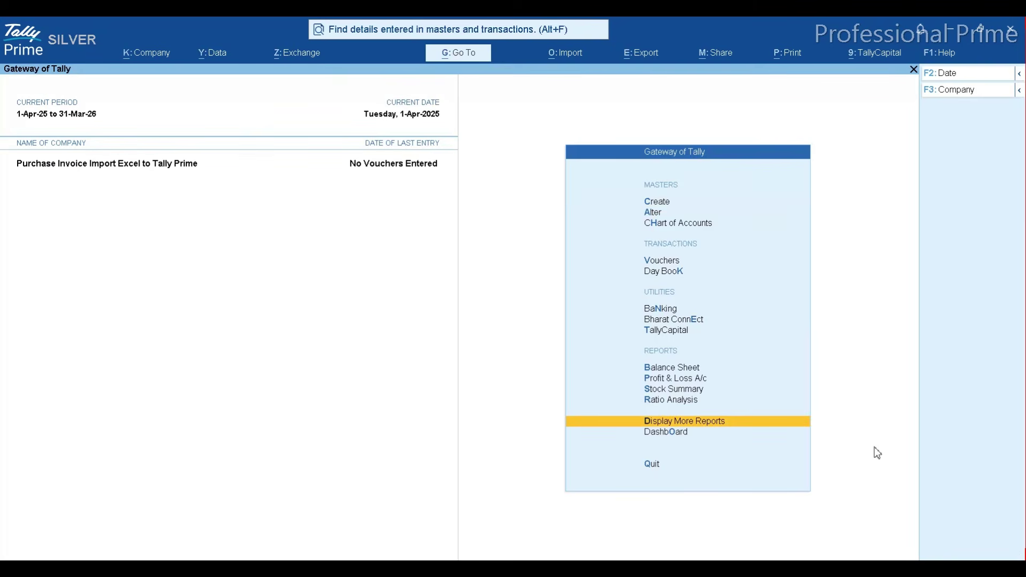
pyautogui.click(564, 56)
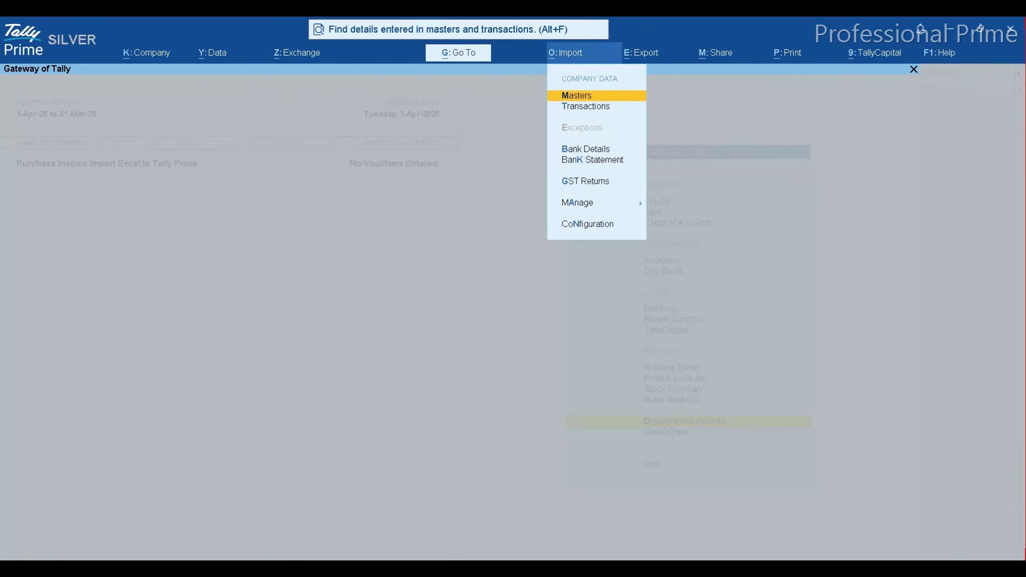
pyautogui.press('Down')
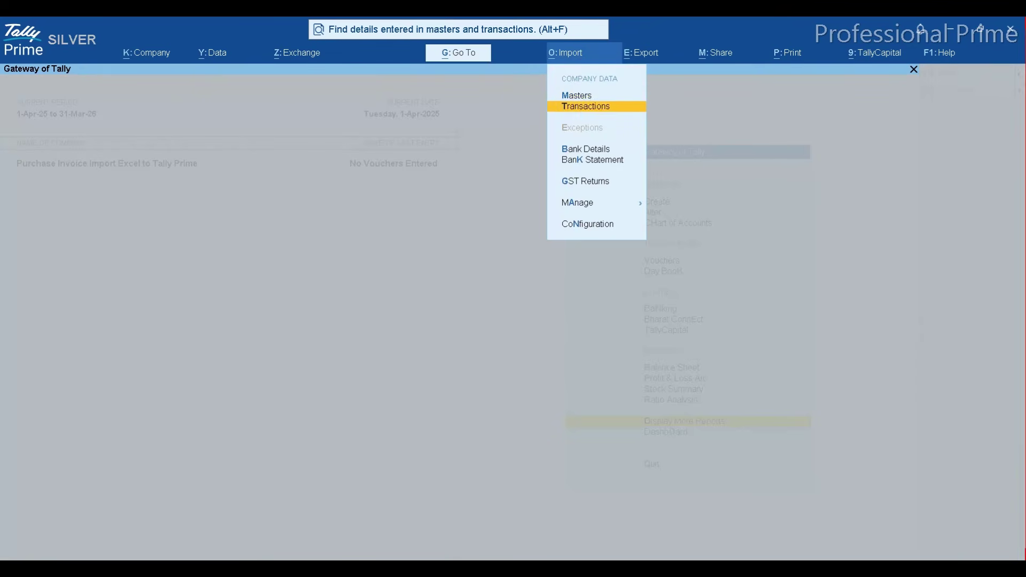
pyautogui.press('Return')
pyautogui.press('Return')
pyautogui.press('Return')
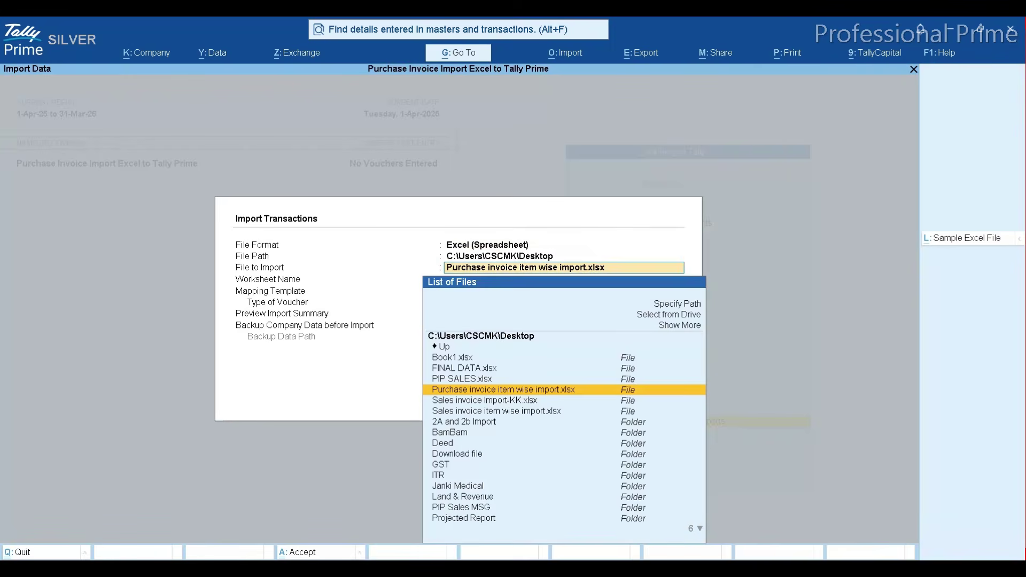
pyautogui.press('Return')
pyautogui.press('Return')
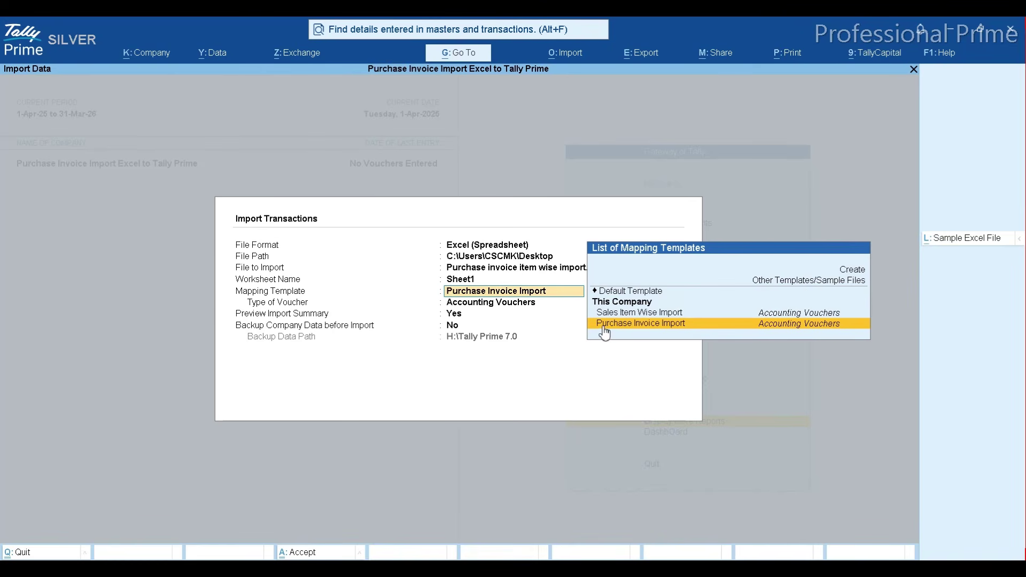
# Step: Apply the Purchase Invoice Import mapping template without a company data backup, and import the previewed purchase vouchers
pyautogui.click(675, 328)
pyautogui.press('Return')
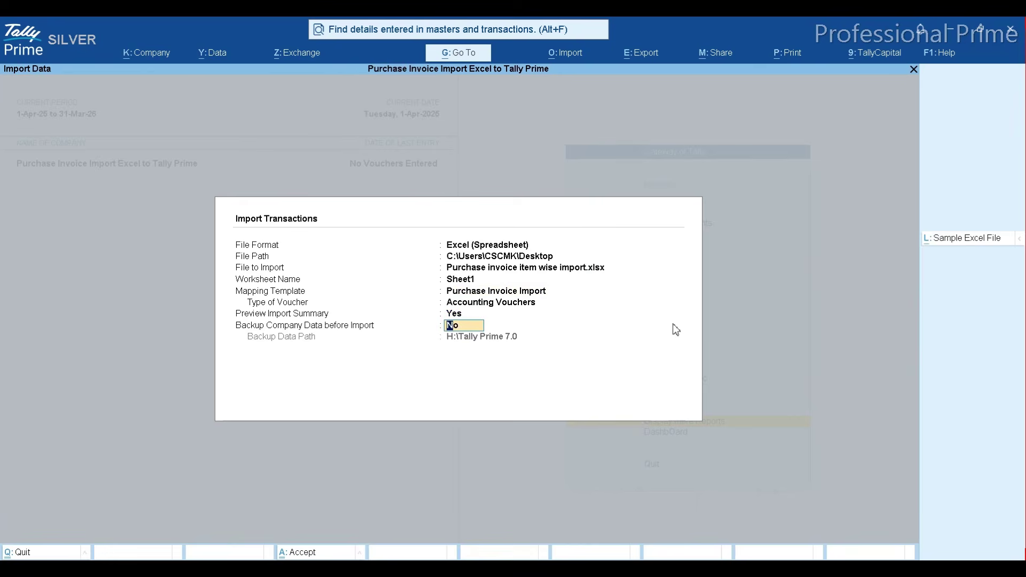
pyautogui.press('Return')
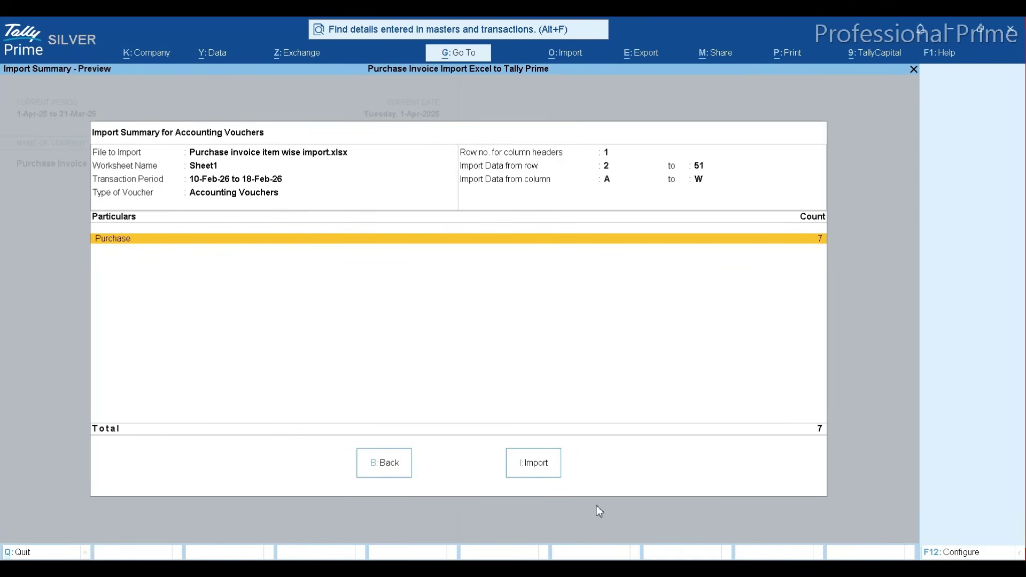
pyautogui.click(532, 463)
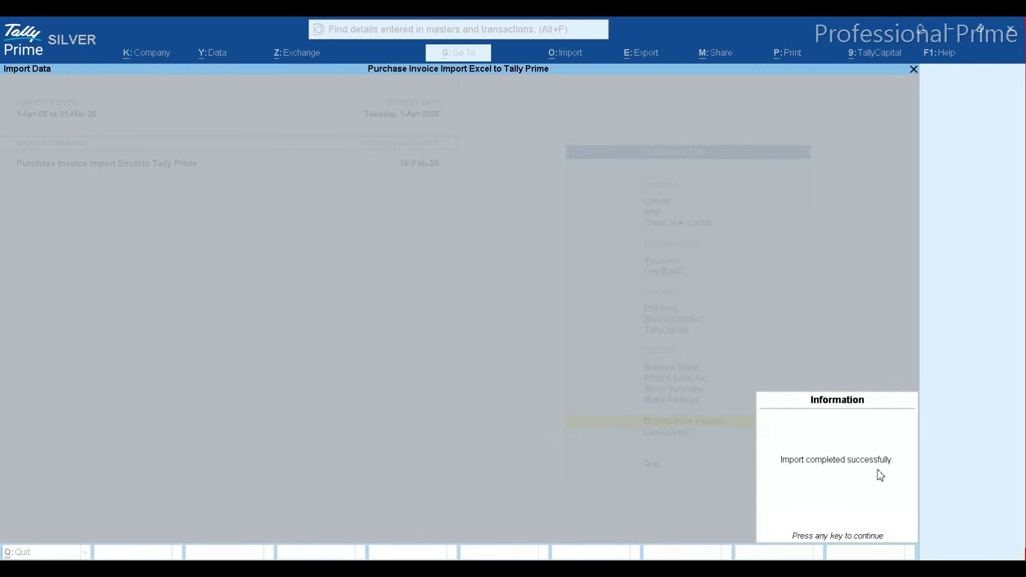
pyautogui.click(889, 494)
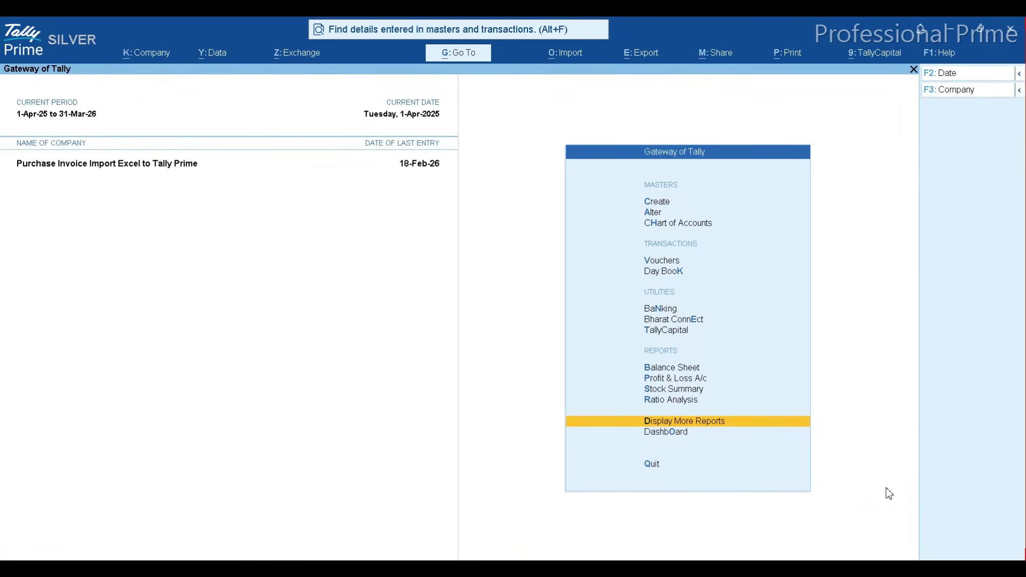
# Step: Open the Purchase Register for February and check the items, taxes and round-off in the first A Enterprises voucher
pyautogui.press('d')
pyautogui.press('a')
pyautogui.press('p')
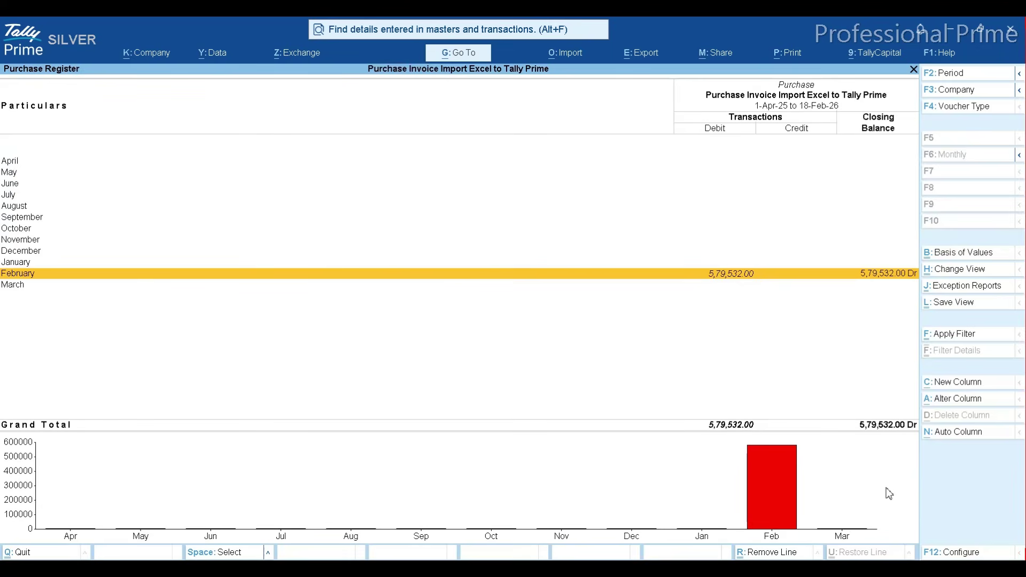
pyautogui.press('Return')
pyautogui.press('Return')
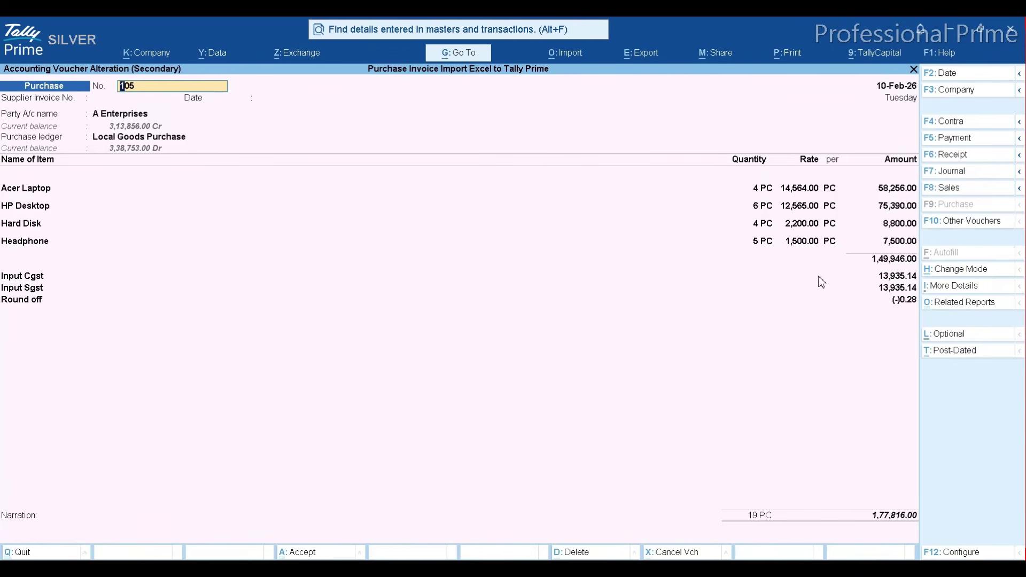
pyautogui.press('Escape')
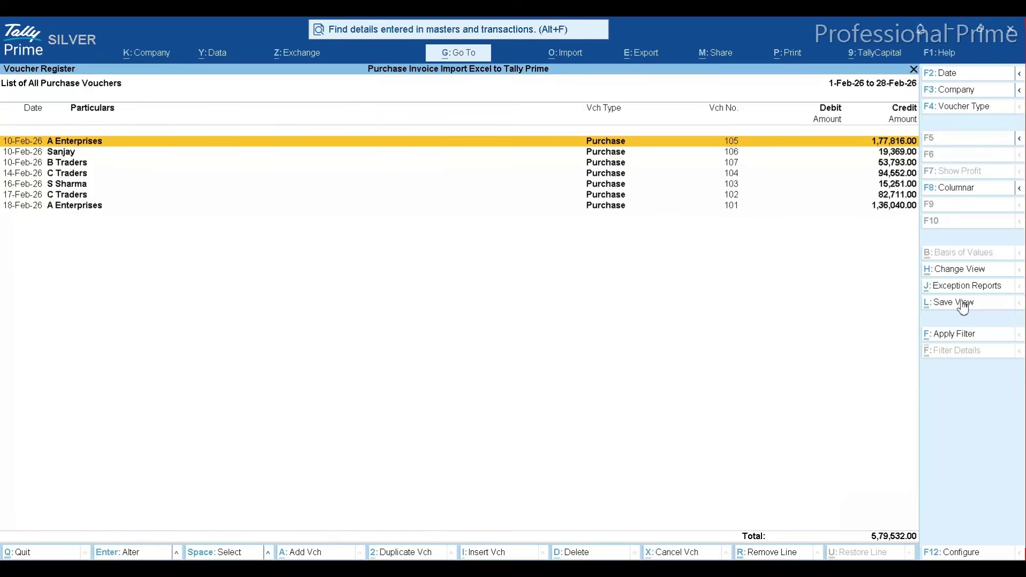
# Step: Go through the February purchase vouchers one by one to examine the imported entries from 10-Feb-26 to 16-Feb-26
pyautogui.press('Return')
pyautogui.press('Escape')
pyautogui.press('Return')
pyautogui.press('Down')
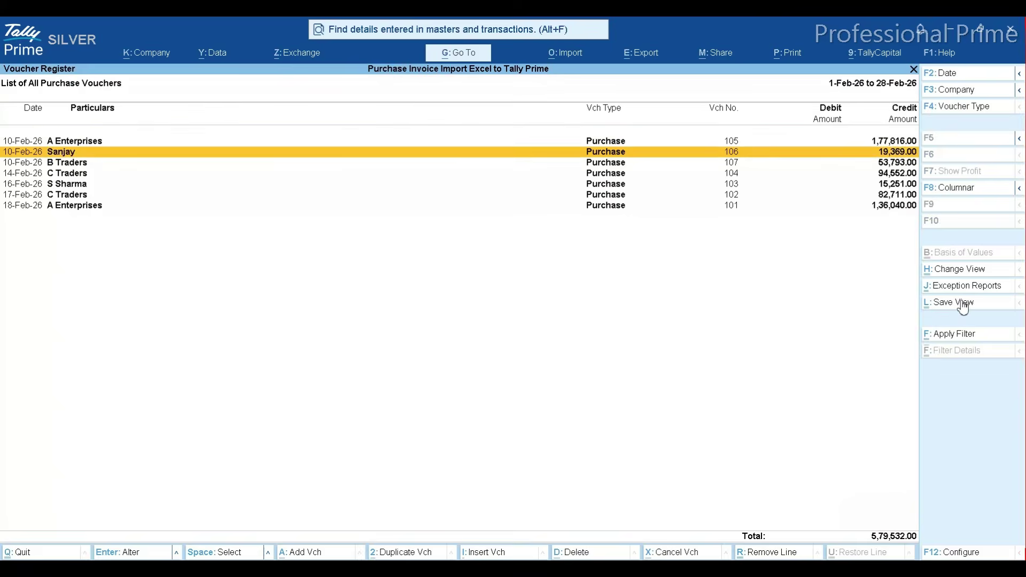
pyautogui.press('Return')
pyautogui.press('Escape')
pyautogui.press('Return')
pyautogui.press('Down')
pyautogui.press('Down')
pyautogui.press('Down')
pyautogui.press('Down')
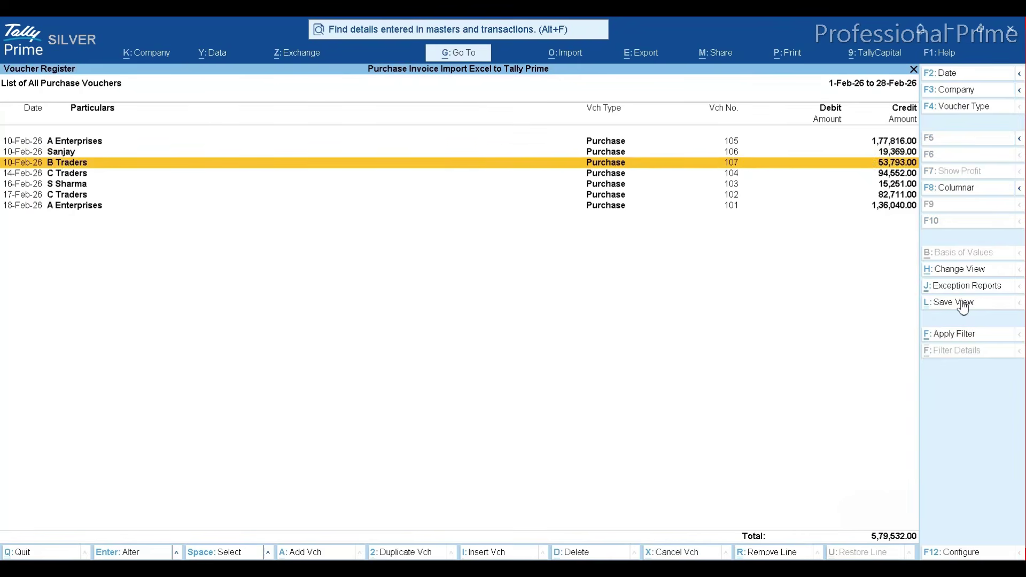
# Step: Check the imported C Traders voucher of 17-Feb-26 and the A Enterprises voucher of 18-Feb-26, and return to the Gateway of Tally
pyautogui.press('Return')
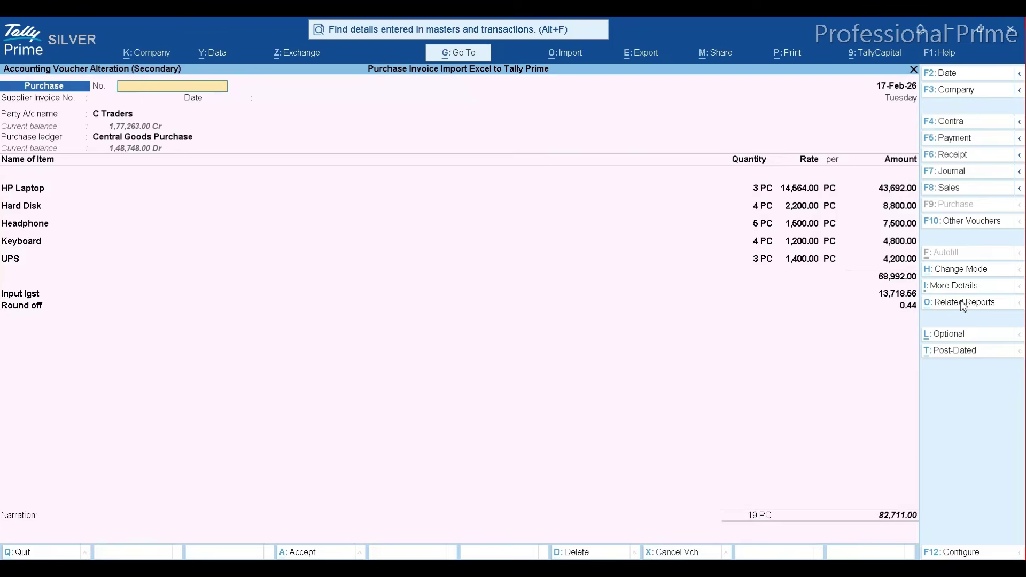
pyautogui.press('Escape')
pyautogui.press('Return')
pyautogui.press('Down')
pyautogui.press('Return')
pyautogui.press('Escape')
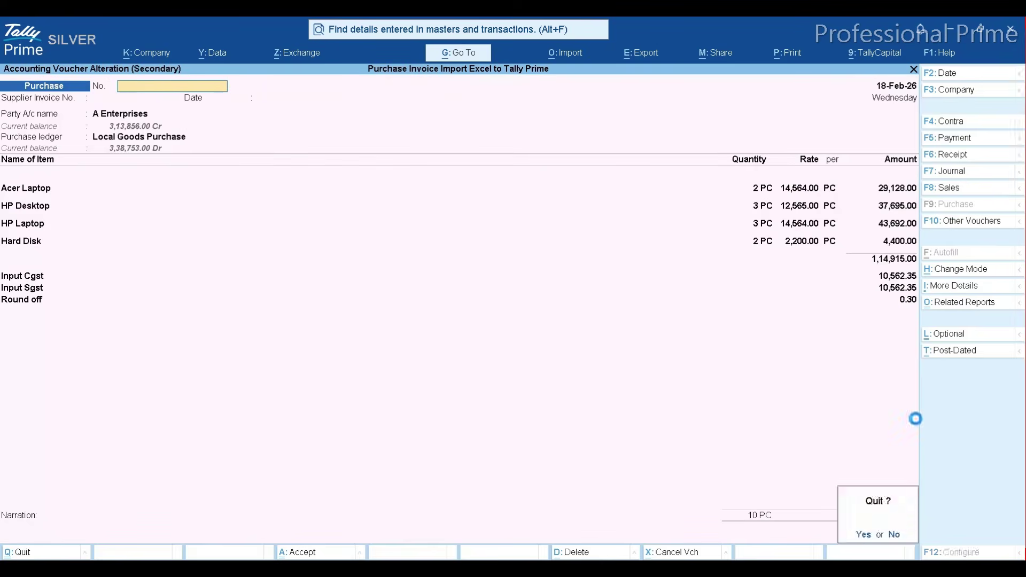
pyautogui.press('Return')
pyautogui.press('Escape')
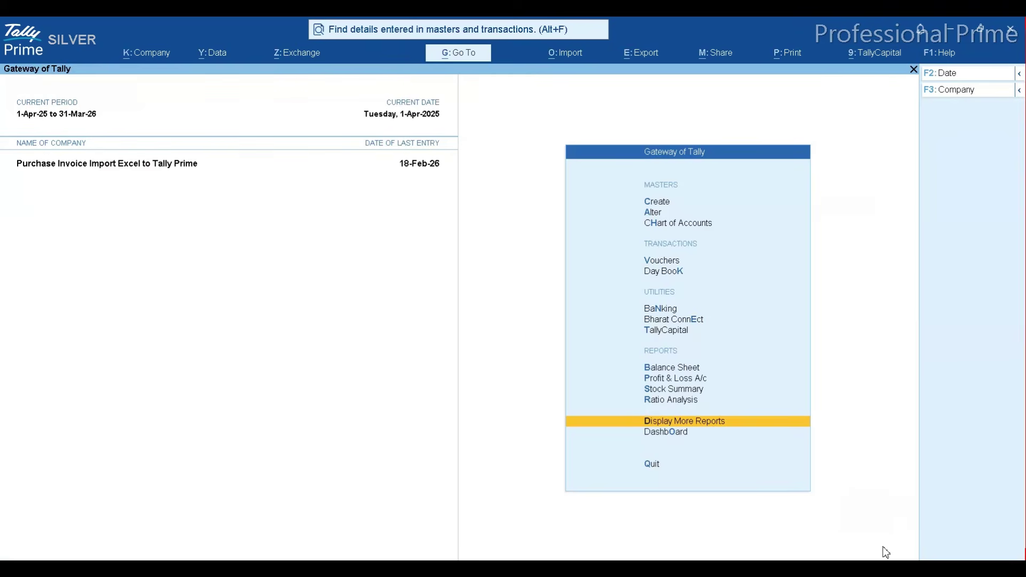